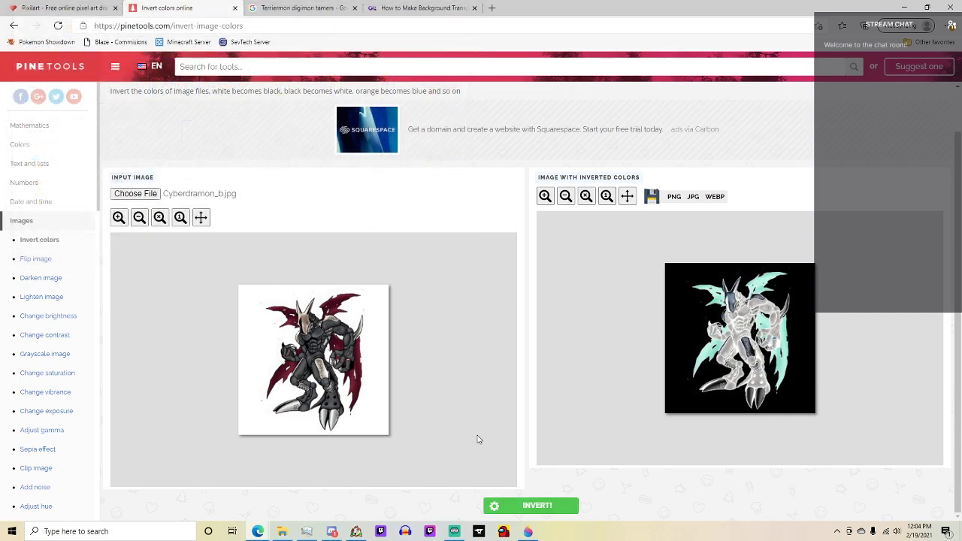
# Switch to Paint 3D and reposition the Cyberdramon cutout so it is centred on the transparent canvas.
pyautogui.click(513, 510)
pyautogui.hotkey('alt', 'Tab')
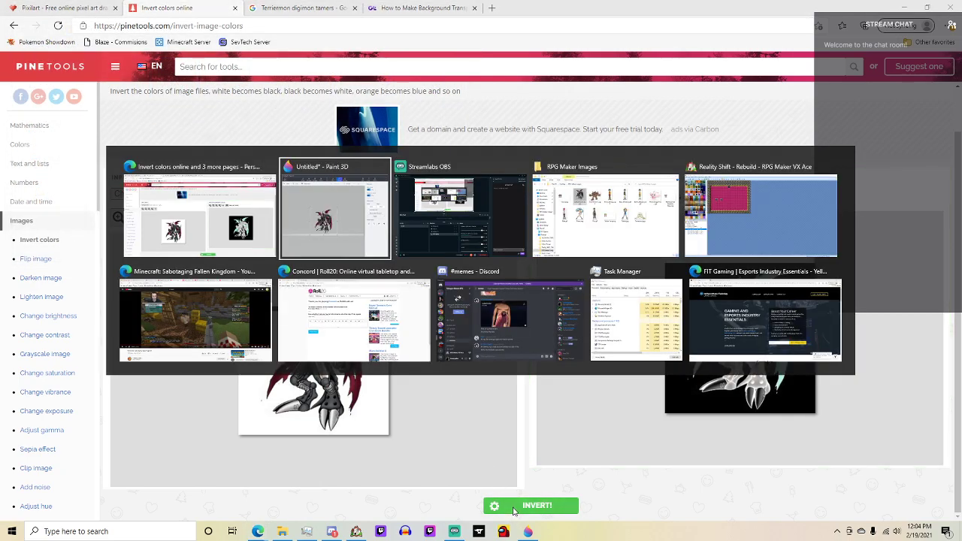
pyautogui.moveTo(265, 210); pyautogui.dragTo(456, 390)
pyautogui.moveTo(389, 324)
pyautogui.mouseDown()
pyautogui.moveTo(233, 256)
pyautogui.moveTo(398, 327)
pyautogui.mouseUp()
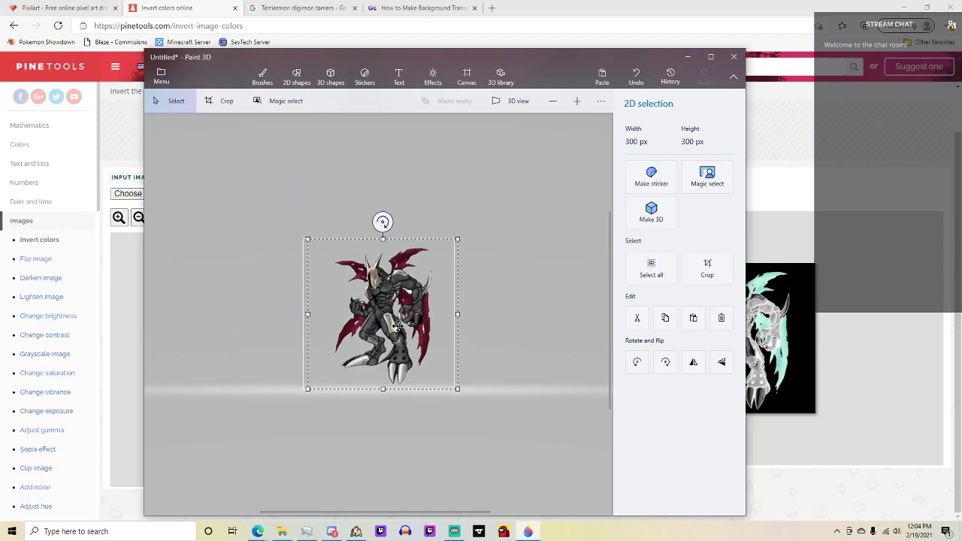
pyautogui.press('c')
pyautogui.moveTo(260, 197); pyautogui.dragTo(533, 470)
pyautogui.moveTo(272, 211); pyautogui.dragTo(541, 473)
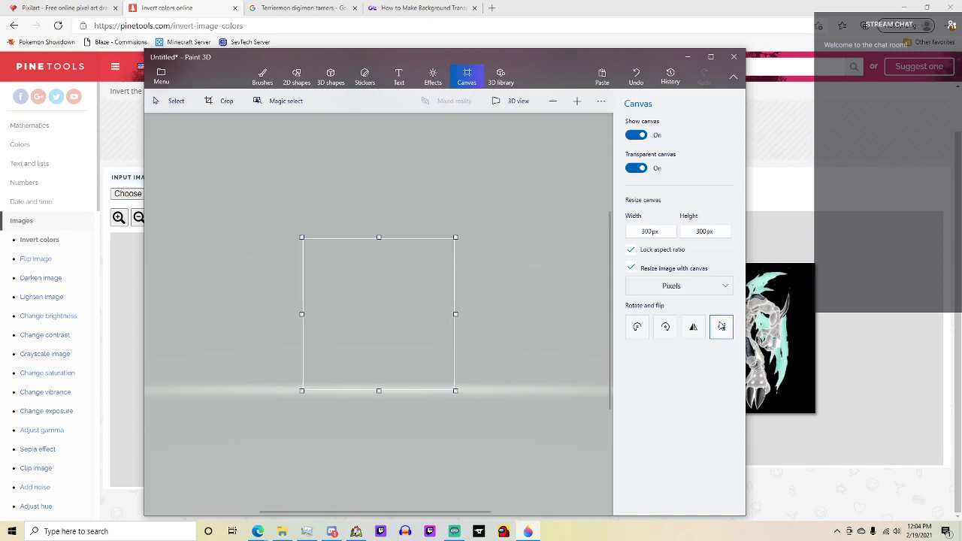
pyautogui.moveTo(463, 315); pyautogui.dragTo(484, 326)
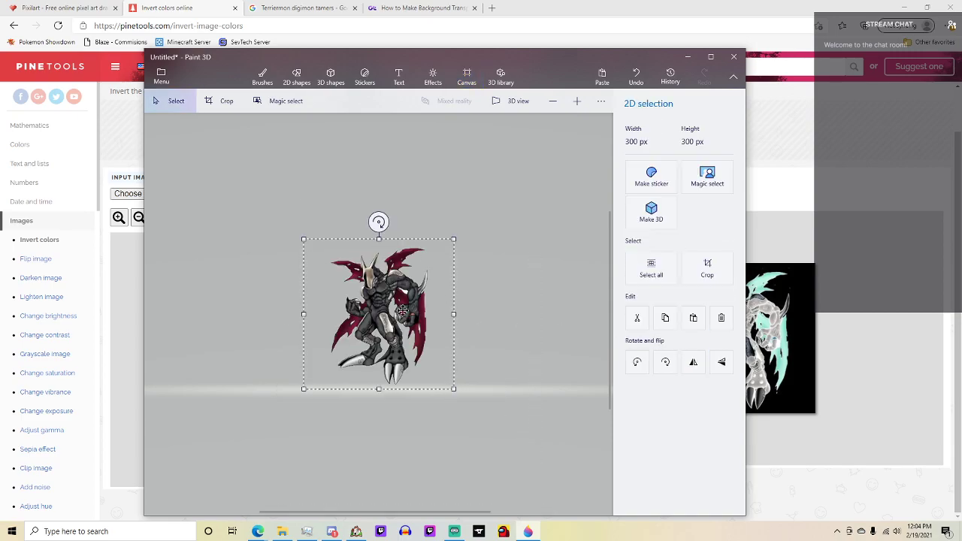
pyautogui.click(518, 291)
# Save the image as a 2D JPEG in the RPG Maker Images folder, overwriting Cyberdramon_b.jpg.
pyautogui.hotkey('ctrl', 's')
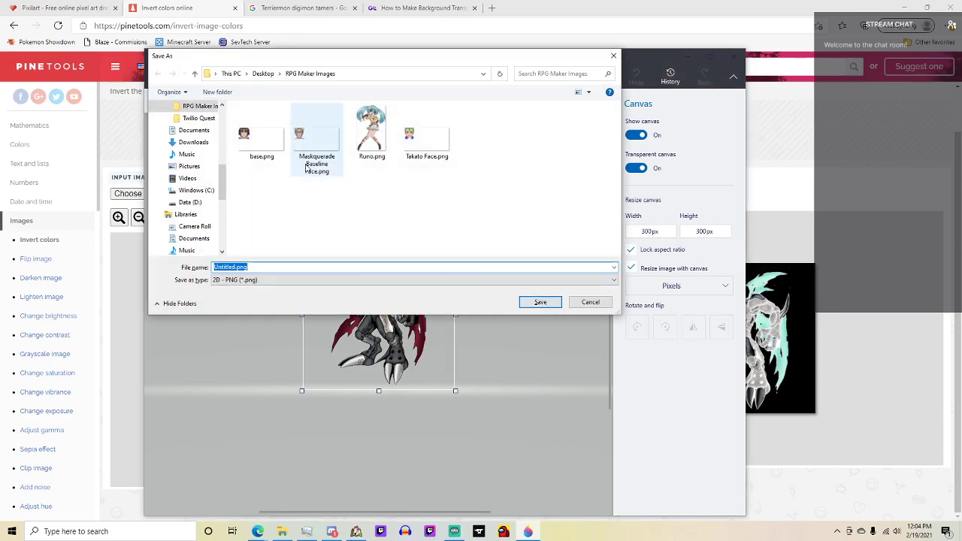
pyautogui.click(277, 280)
pyautogui.click(270, 299)
pyautogui.click(240, 149)
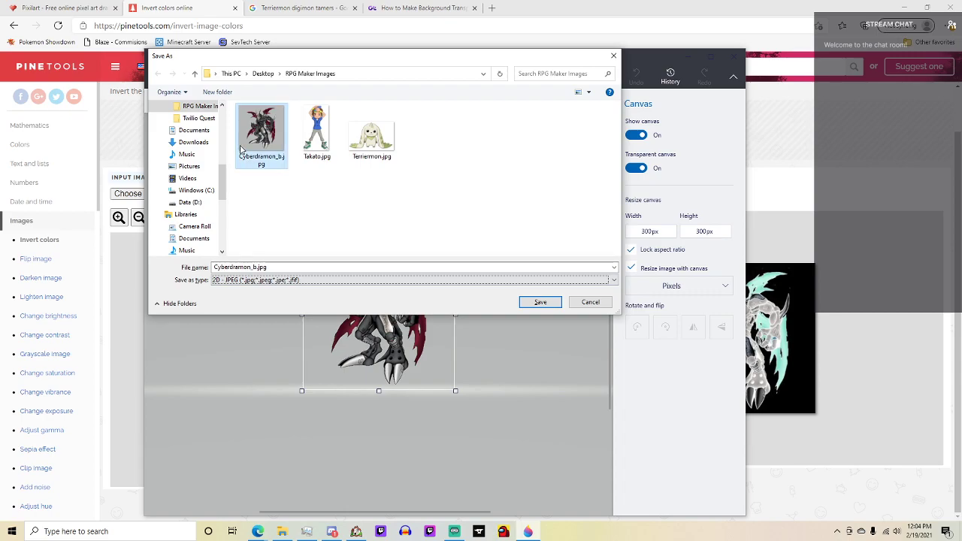
pyautogui.click(540, 301)
pyautogui.click(504, 268)
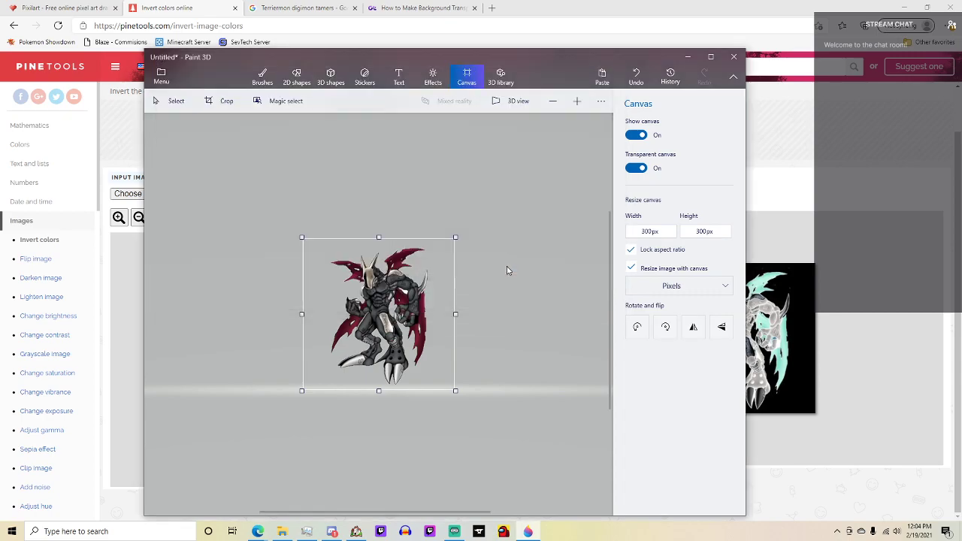
# Switch to the PineTools page in the browser, load Cyberdramon_b.jpg as the input image and invert its colors.
pyautogui.hotkey('alt', 'Tab')
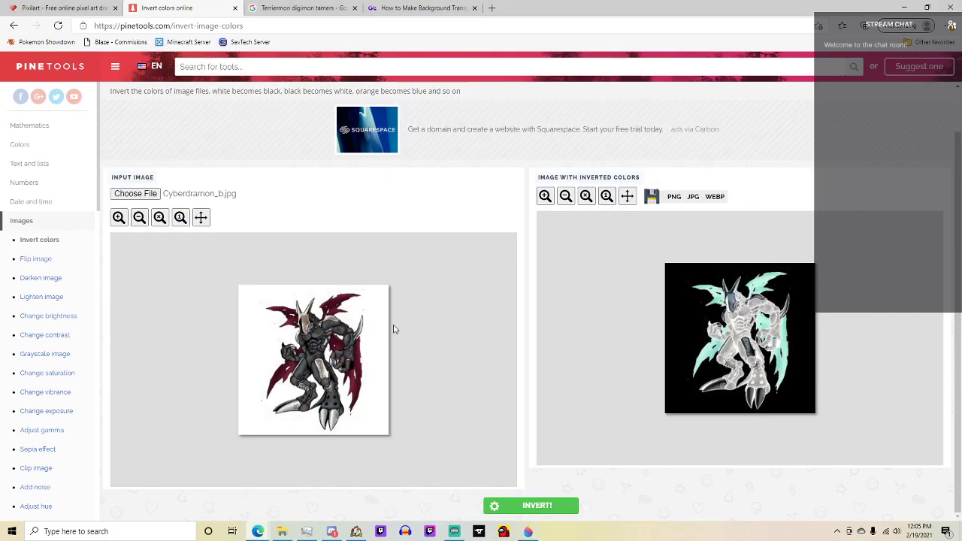
pyautogui.click(137, 194)
pyautogui.click(173, 84)
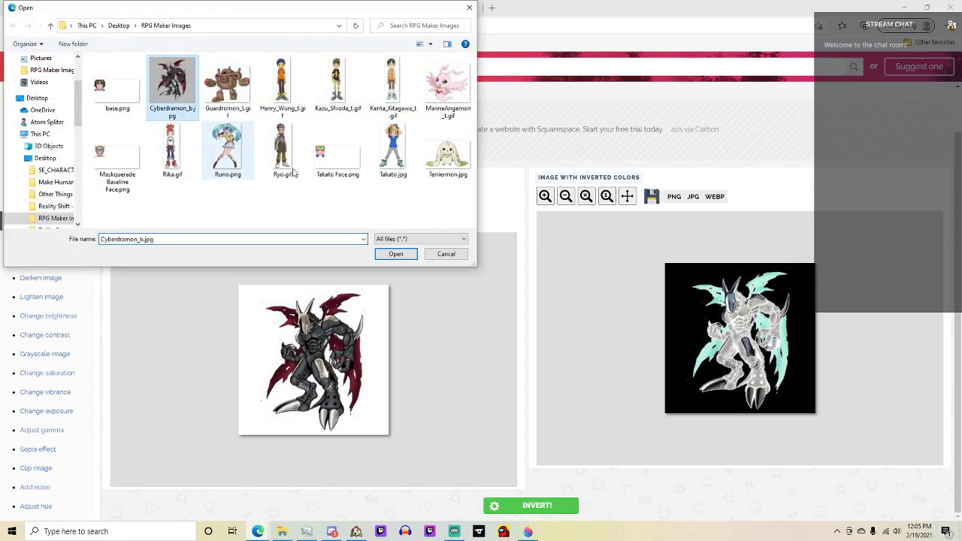
pyautogui.click(396, 254)
pyautogui.click(526, 508)
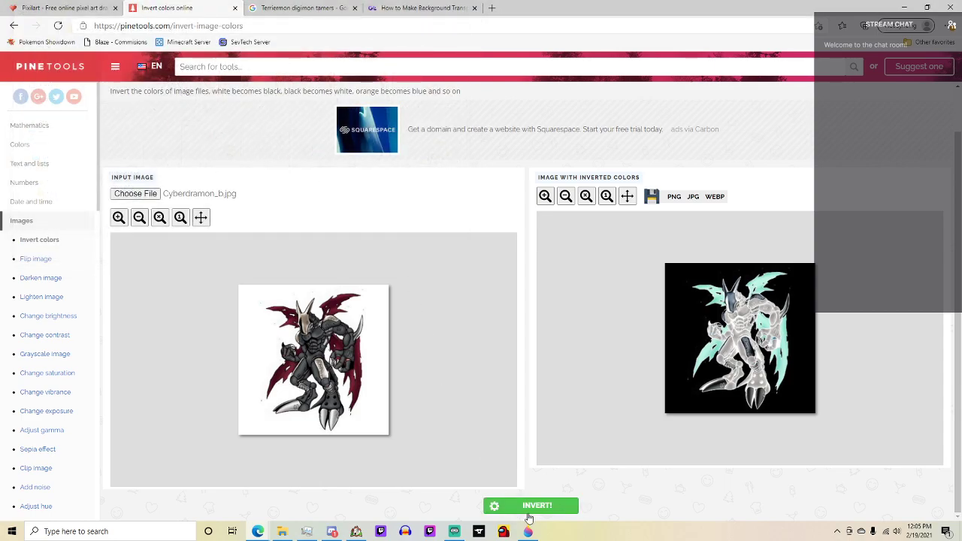
# Save the inverted image as a PNG named Dark Cyberdramon in the RPG Maker Images folder.
pyautogui.rightClick(755, 361)
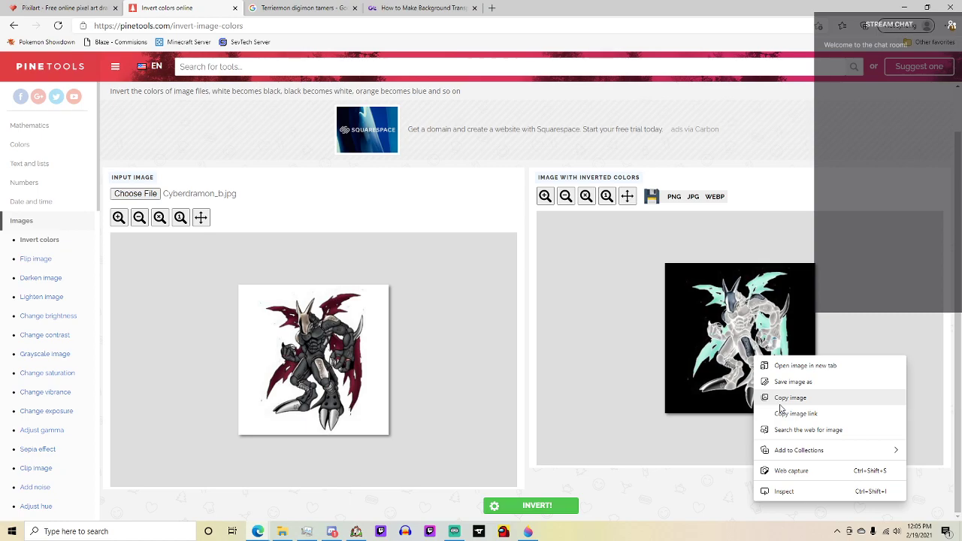
pyautogui.click(789, 381)
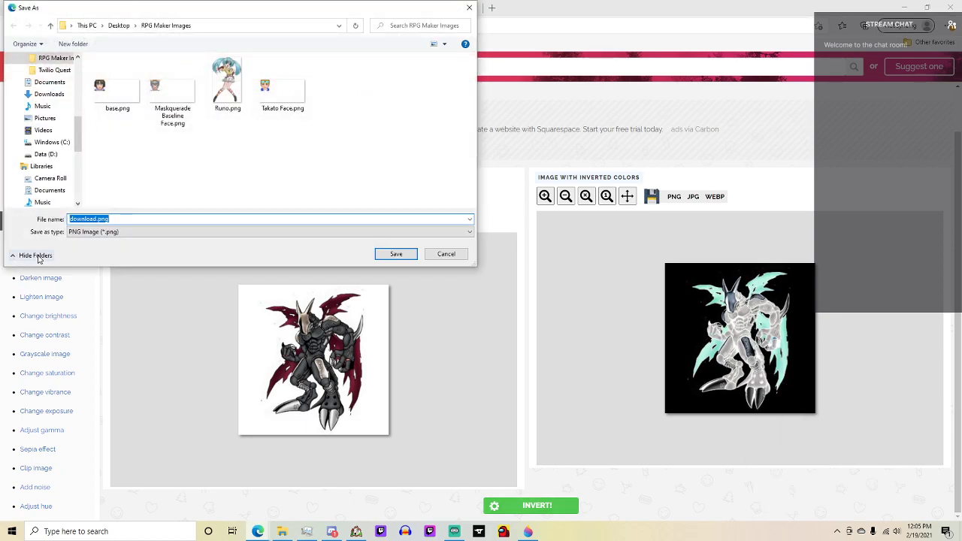
pyautogui.write('Dark Cry')
pyautogui.press('BackSpace')
pyautogui.press('BackSpace')
pyautogui.write('yberdramon')
pyautogui.press('Return')
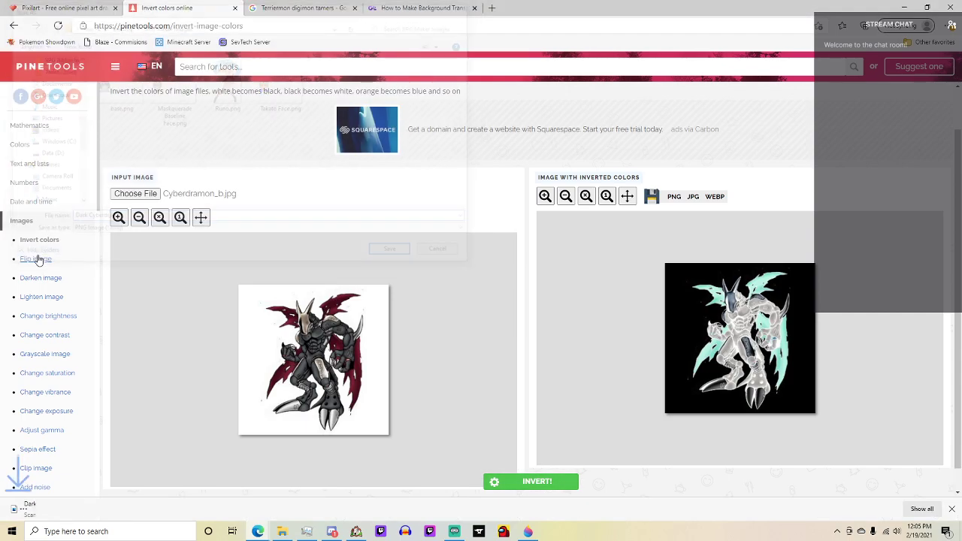
# Open Dark Cyberdramon.png from the RPG Maker Images folder and bring it into Paint 3D for editing.
pyautogui.hotkey('alt', 'Tab')
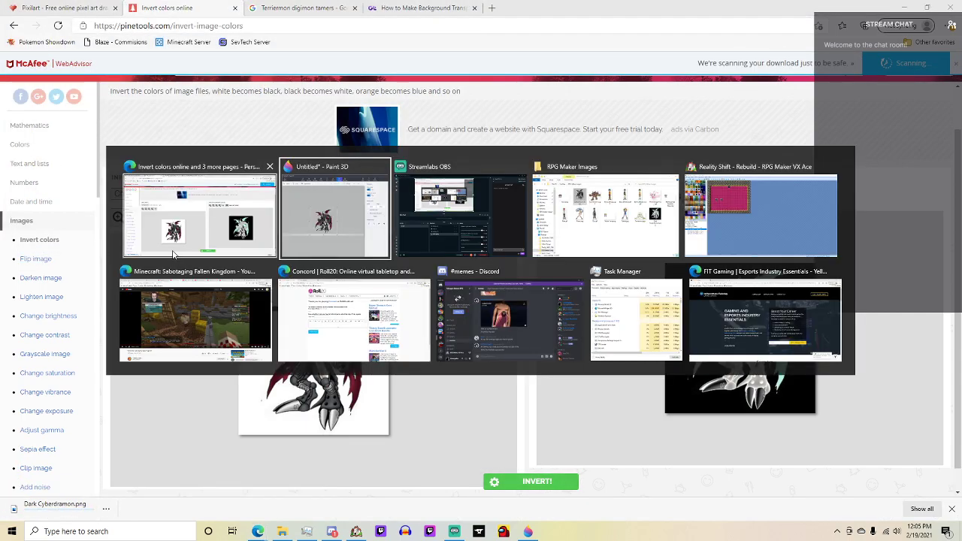
pyautogui.hotkey('alt', 'Tab')
pyautogui.hotkey('alt', 'Tab')
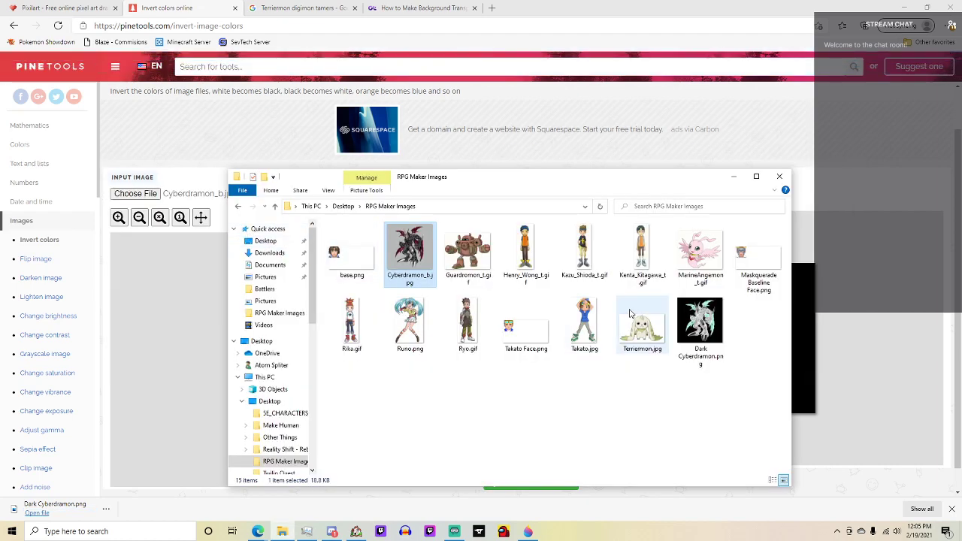
pyautogui.doubleClick(699, 323)
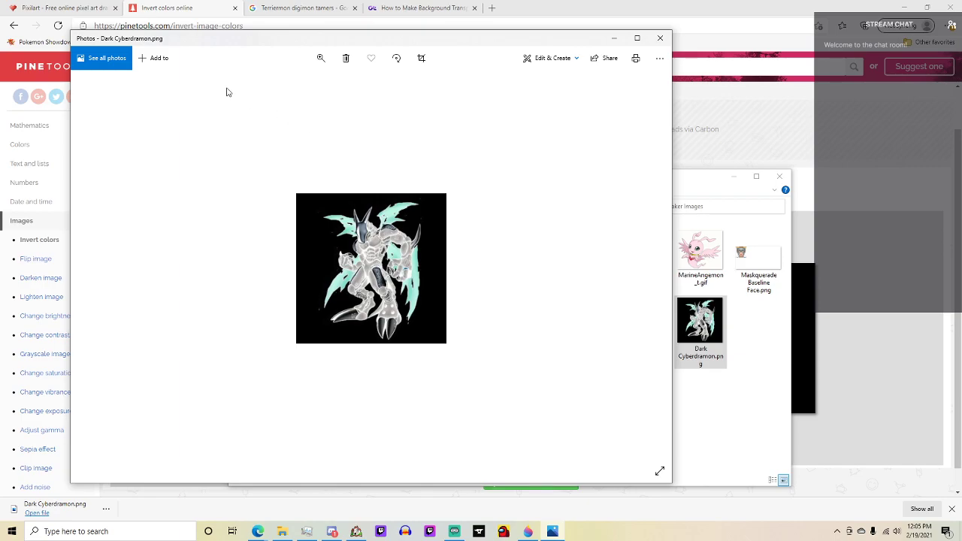
pyautogui.click(550, 58)
pyautogui.click(554, 202)
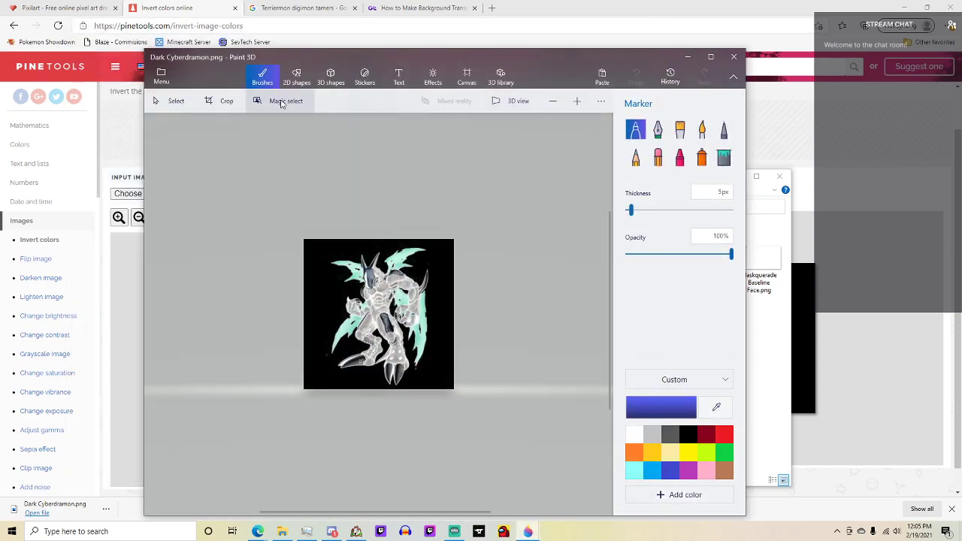
# Cut the inverted figure out of its black background using Magic select with Autofill background on.
pyautogui.click(282, 103)
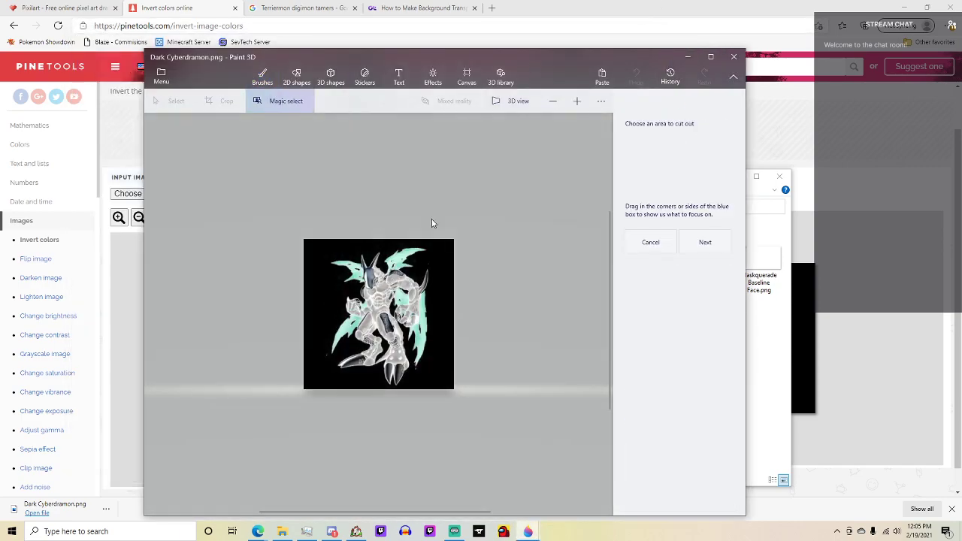
pyautogui.click(705, 244)
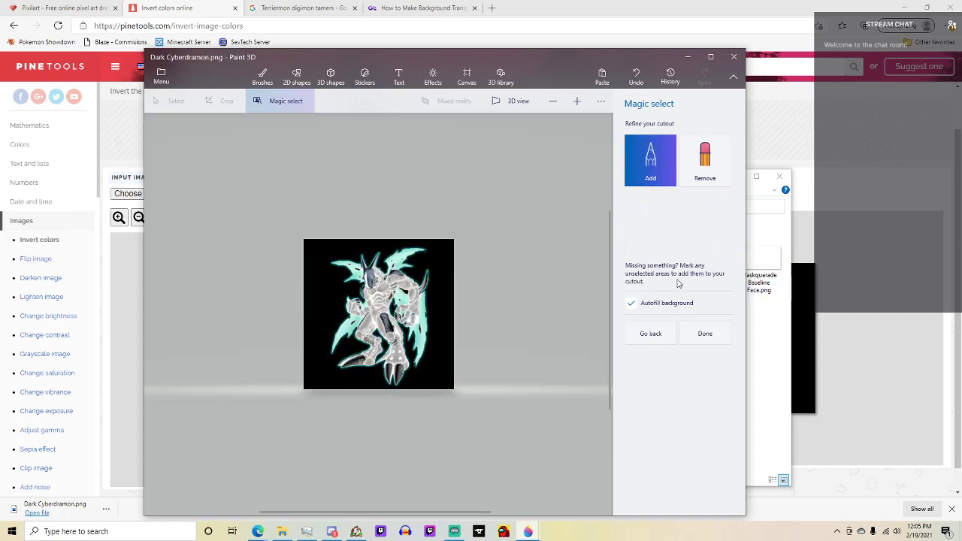
pyautogui.click(723, 335)
# Move the cutout figure off the canvas and delete the remaining background across the whole canvas.
pyautogui.moveTo(410, 323); pyautogui.dragTo(251, 248)
pyautogui.moveTo(297, 204)
pyautogui.mouseDown()
pyautogui.moveTo(307, 230)
pyautogui.moveTo(464, 401)
pyautogui.mouseUp()
pyautogui.press('Delete')
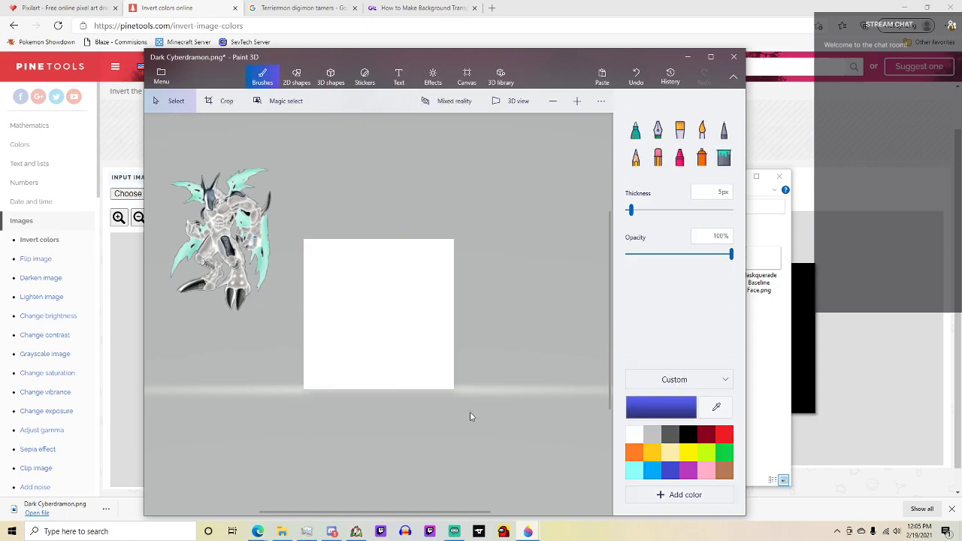
# Move the cutout figure back onto the canvas and turn on the transparent canvas.
pyautogui.moveTo(172, 158); pyautogui.dragTo(286, 333)
pyautogui.moveTo(214, 227); pyautogui.dragTo(374, 306)
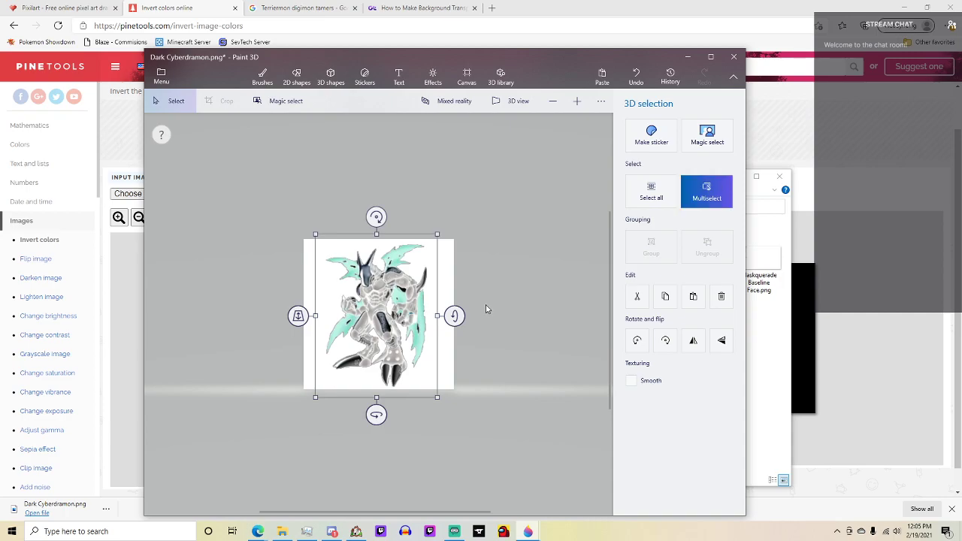
pyautogui.click(467, 76)
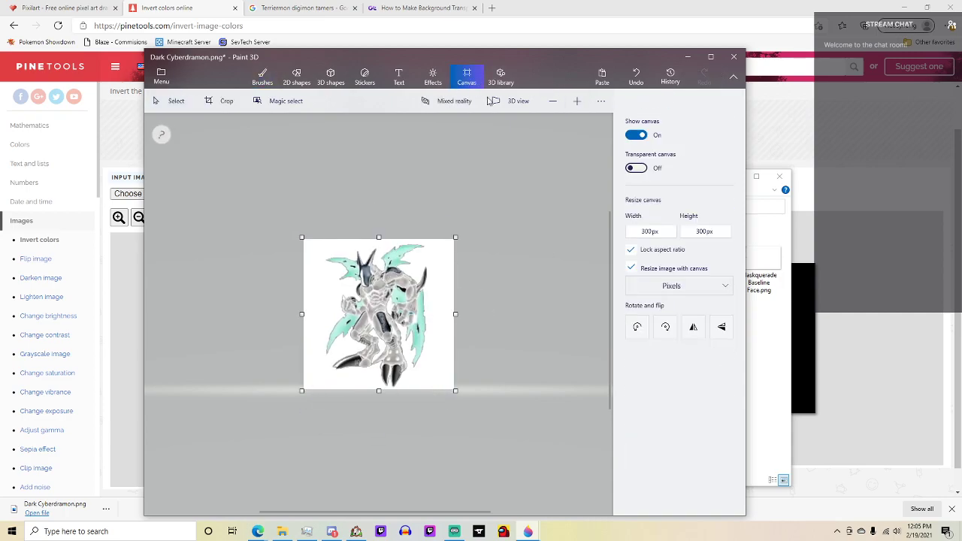
pyautogui.click(639, 168)
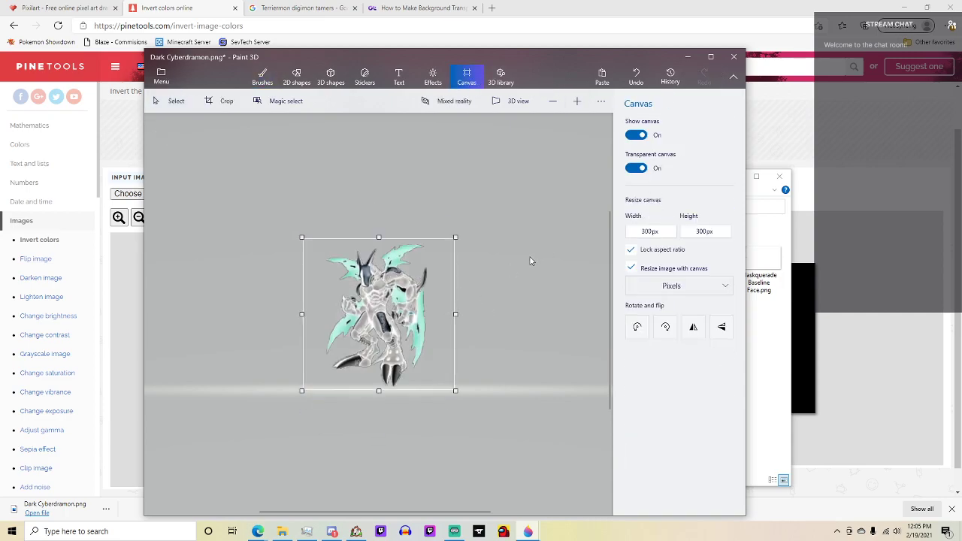
# Save a PNG image copy with transparency as Dark Cyberdramon in the Graphics\Battlers folder of Reality Shift - Rebuild (3).
pyautogui.click(160, 76)
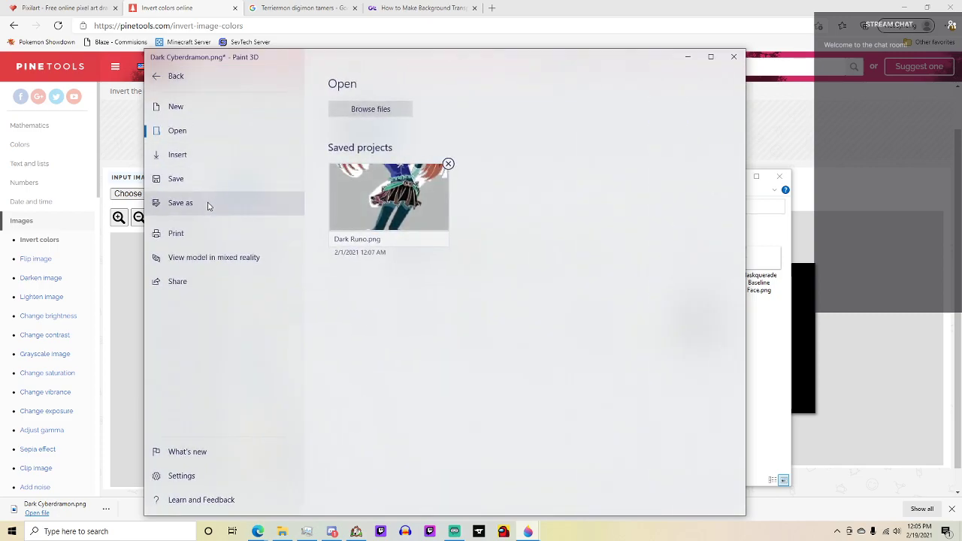
pyautogui.click(208, 204)
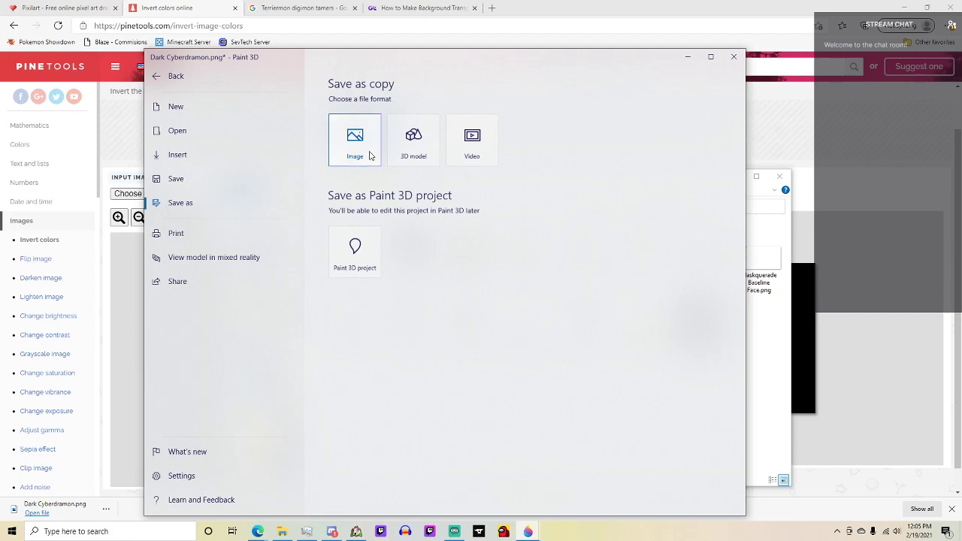
pyautogui.click(368, 155)
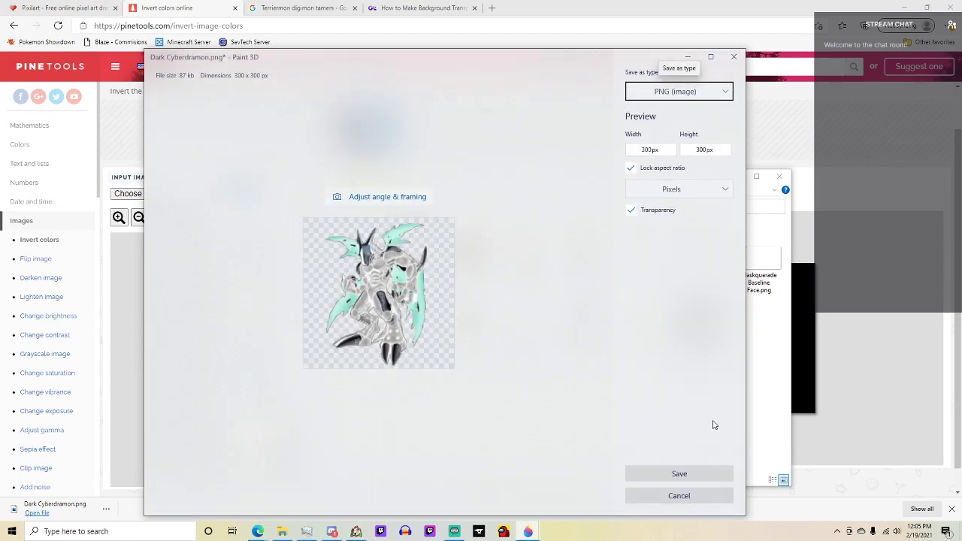
pyautogui.click(679, 474)
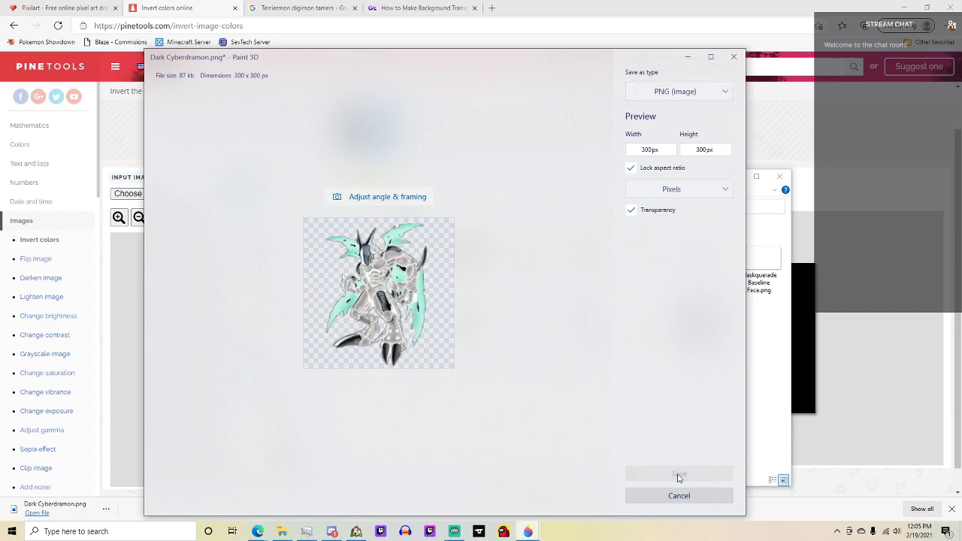
pyautogui.scroll(1, 204, 142)
pyautogui.click(199, 118)
pyautogui.doubleClick(262, 154)
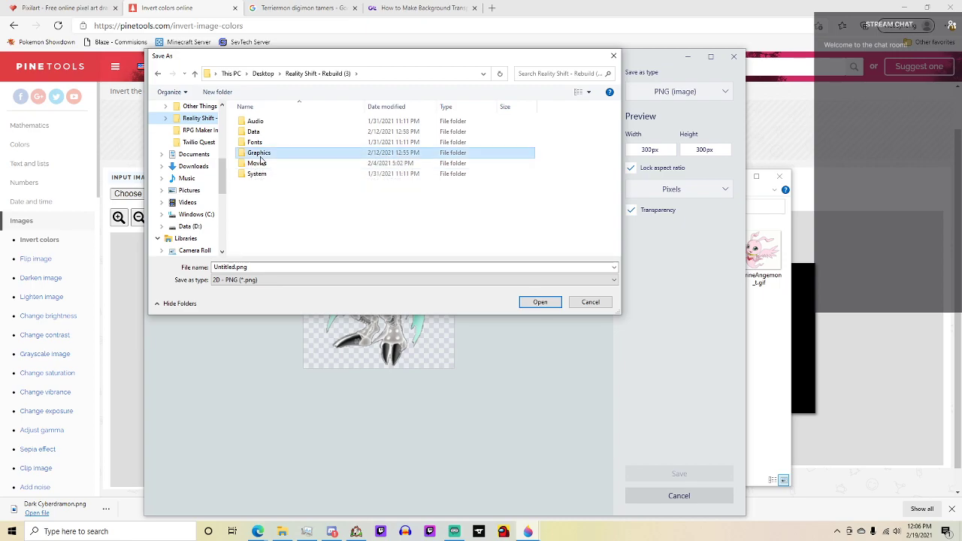
pyautogui.doubleClick(269, 153)
pyautogui.click(222, 267)
pyautogui.write('Dark Cyberdrm')
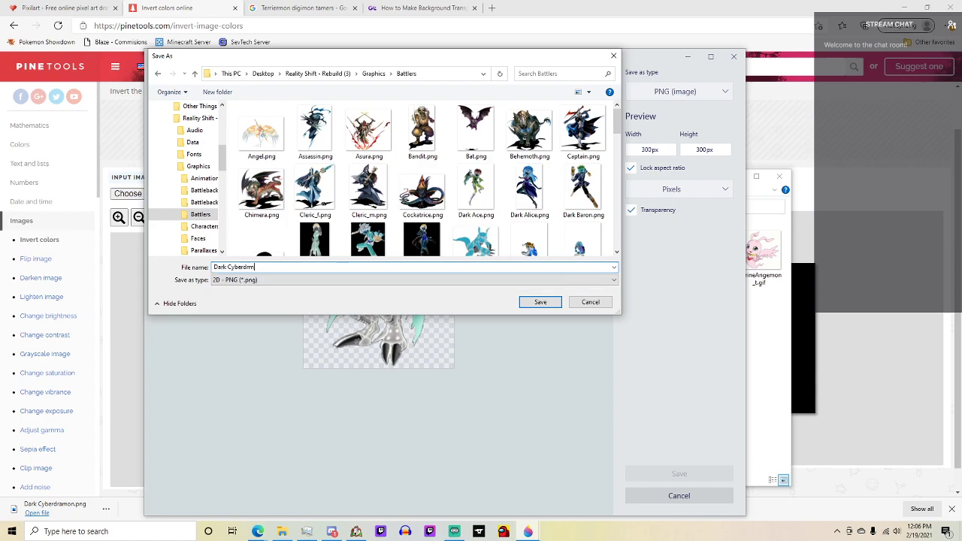
pyautogui.press('Return')
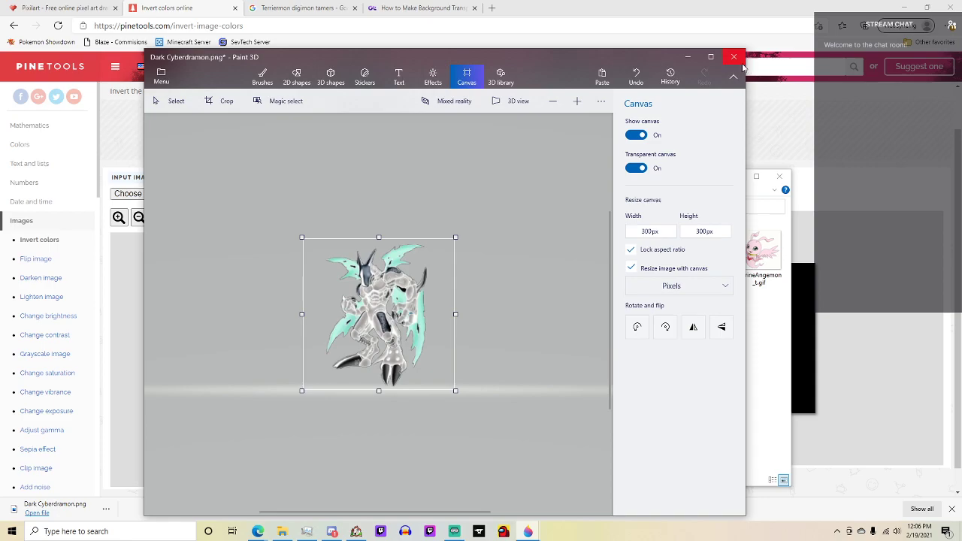
# Close the Dark Cyberdramon image in Paint 3D without saving it as a project.
pyautogui.click(739, 59)
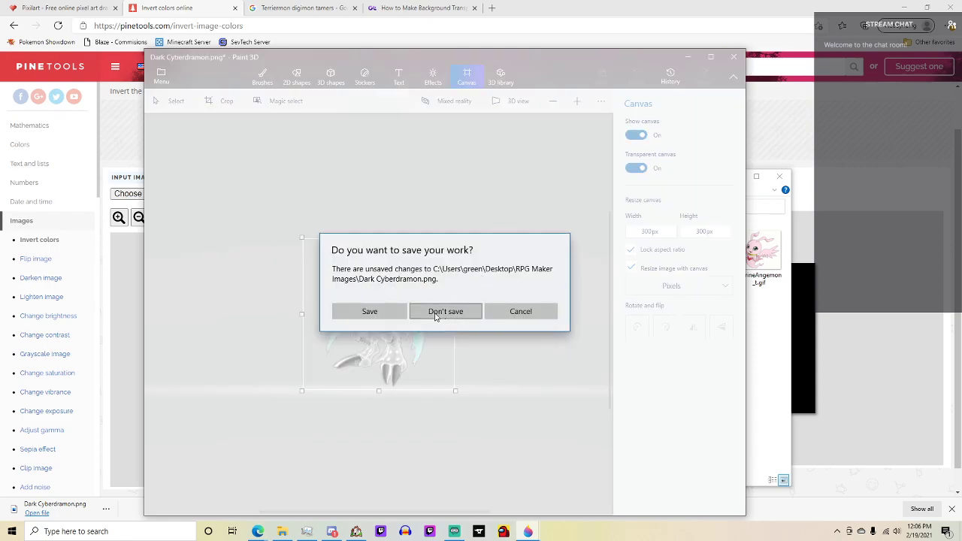
pyautogui.click(376, 314)
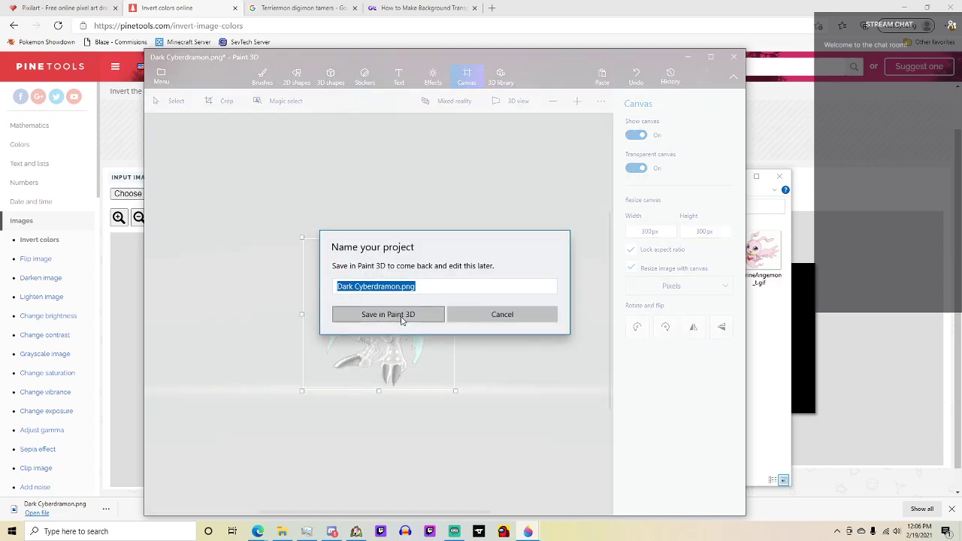
pyautogui.click(539, 320)
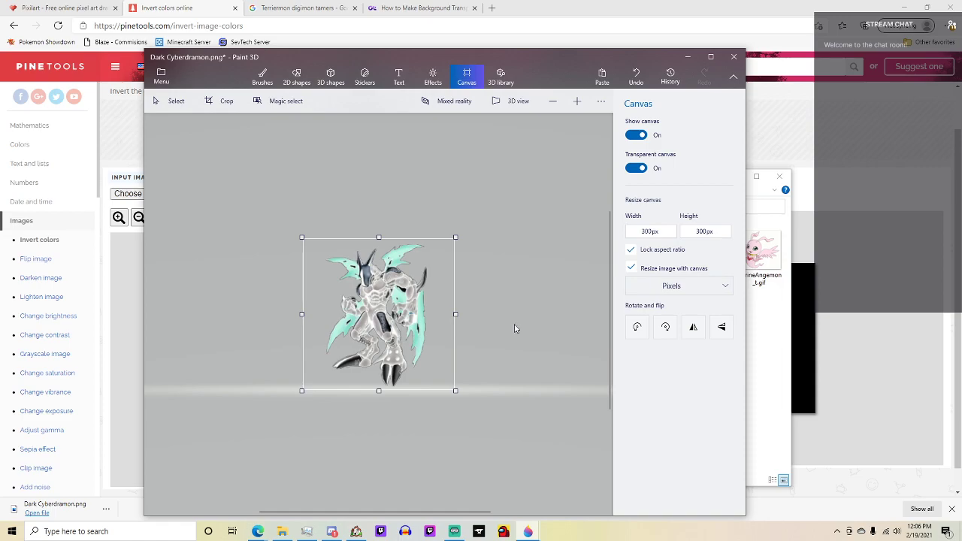
pyautogui.click(733, 56)
pyautogui.click(442, 311)
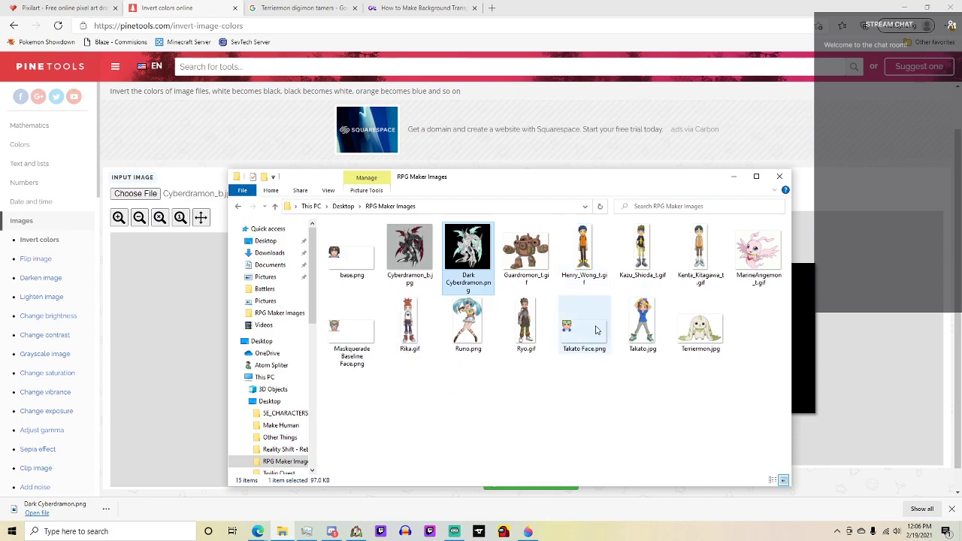
pyautogui.doubleClick(645, 338)
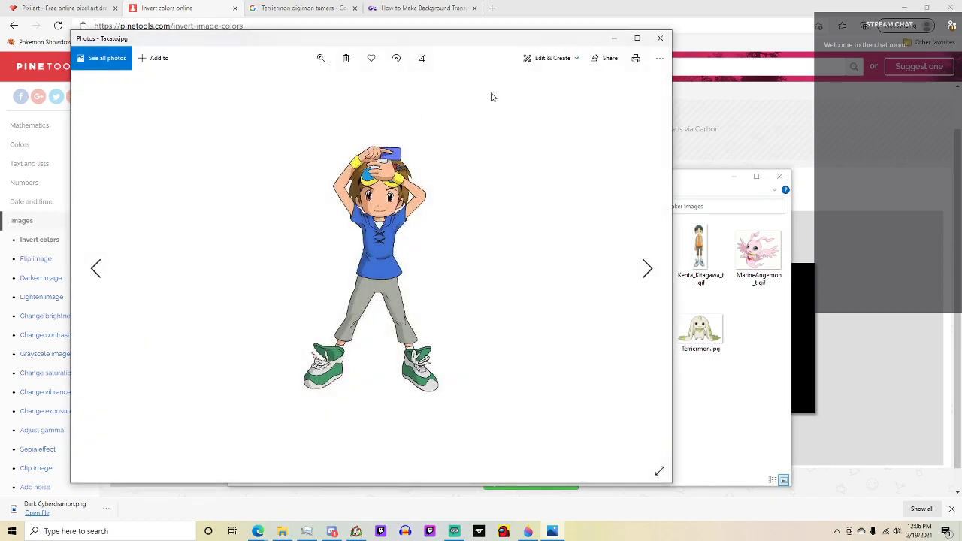
pyautogui.click(552, 58)
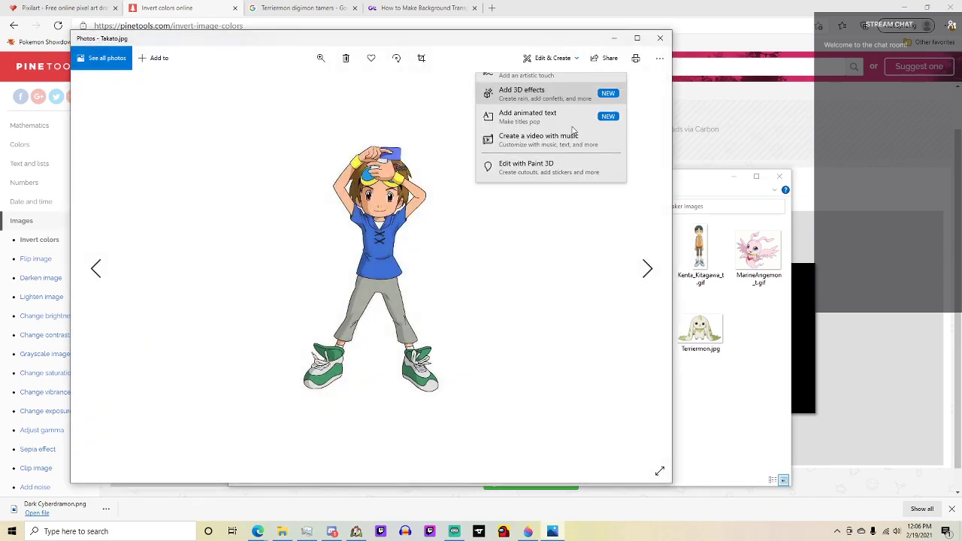
pyautogui.click(660, 38)
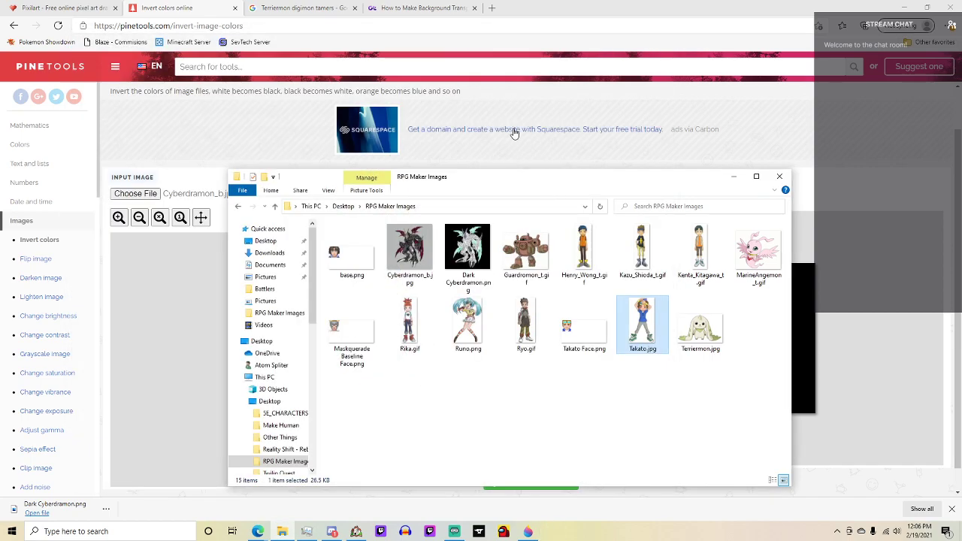
# Load Takato.jpg from the RPG Maker Images folder into the color inverter and invert its colors.
pyautogui.click(112, 194)
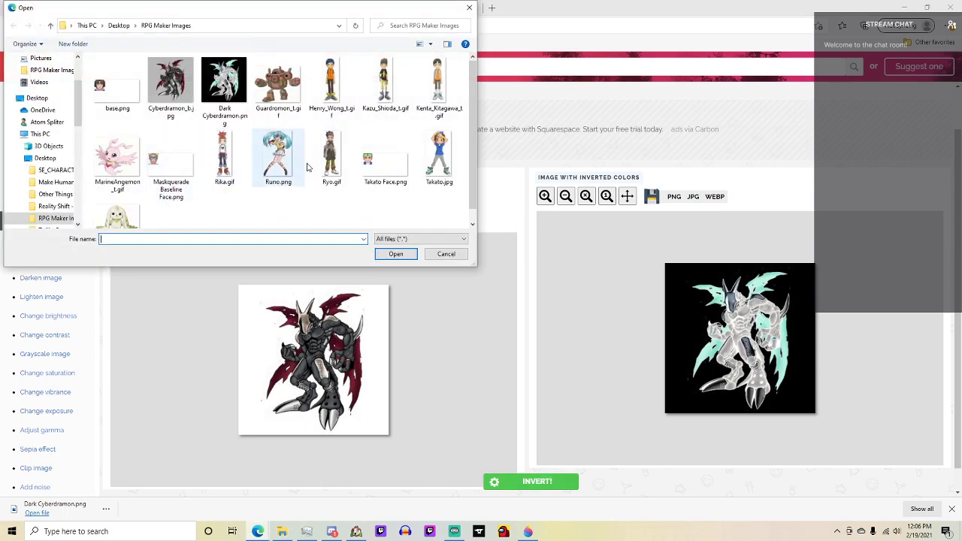
pyautogui.doubleClick(444, 172)
pyautogui.click(530, 481)
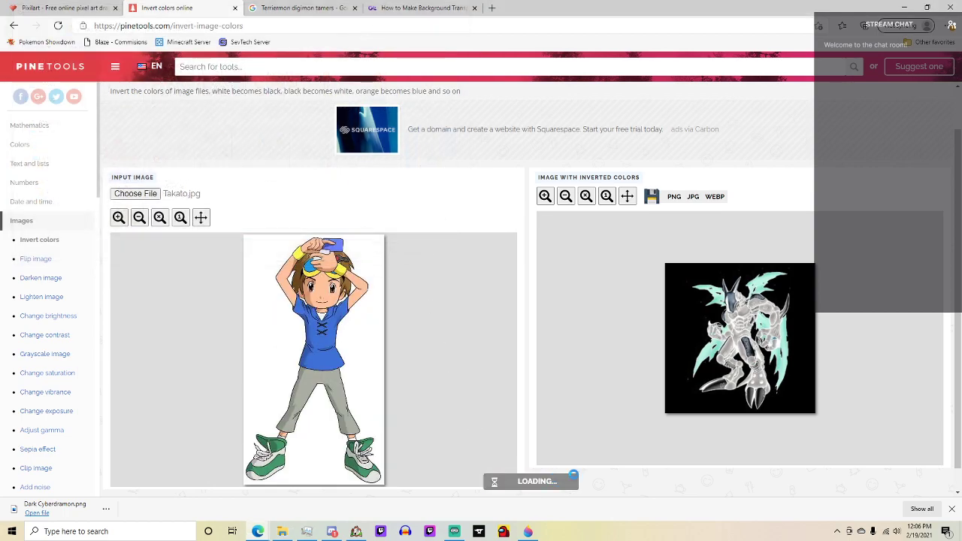
# Save the inverted image as Dark Takato in the RPG Maker Images folder.
pyautogui.rightClick(764, 284)
pyautogui.click(802, 312)
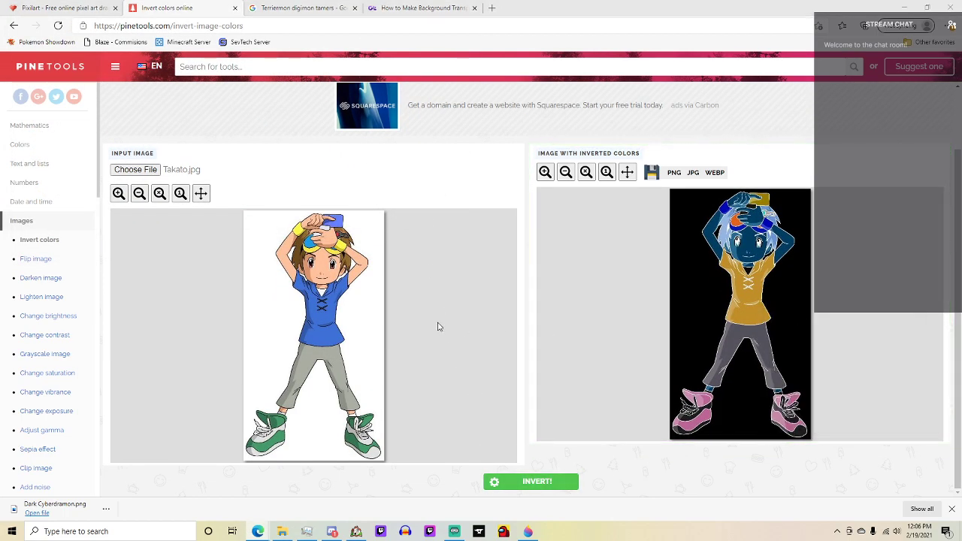
pyautogui.write('Da')
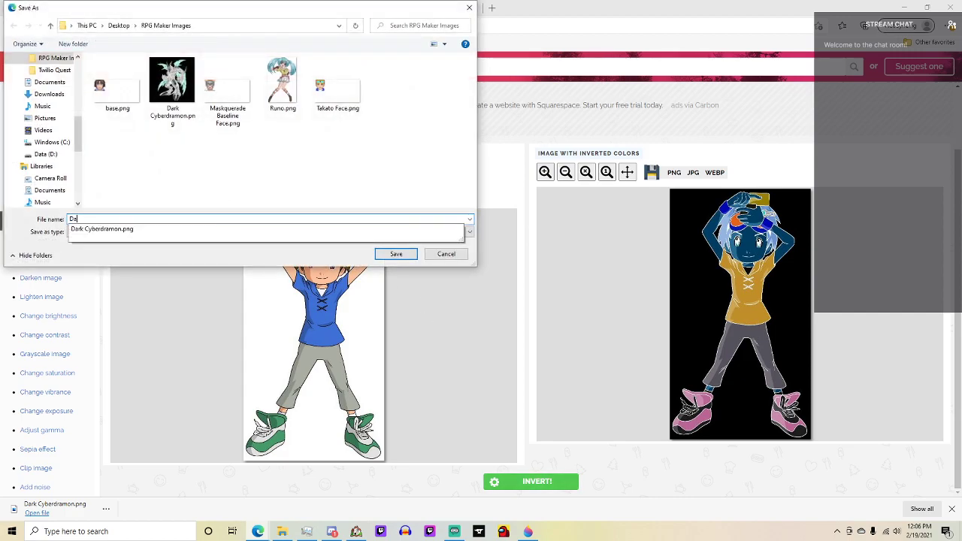
pyautogui.write('rk Takato')
pyautogui.press('Return')
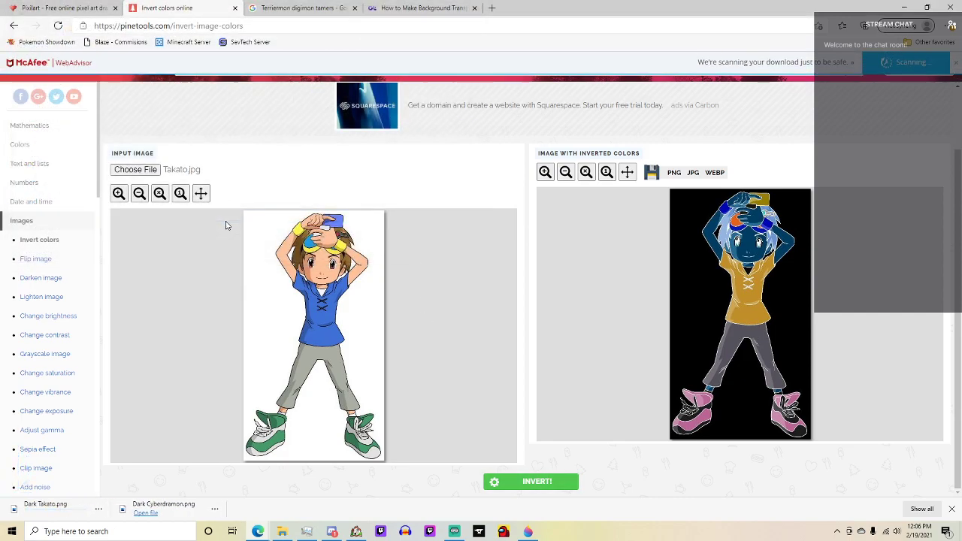
# Switch to the RPG Maker Images folder, open Dark Takato.png in Paint 3D from the photo viewer and close the viewer.
pyautogui.hotkey('alt', 'Tab')
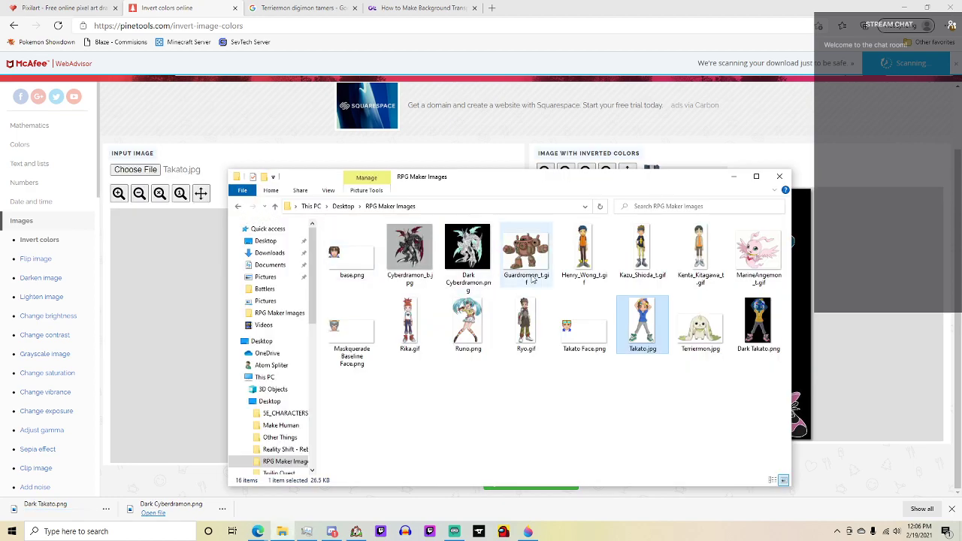
pyautogui.click(755, 321)
pyautogui.doubleClick(755, 321)
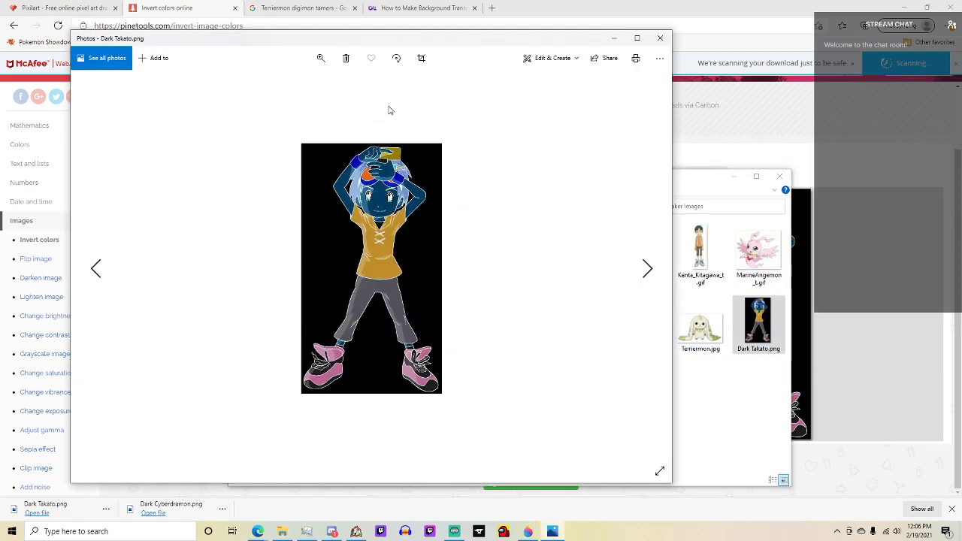
pyautogui.click(552, 58)
pyautogui.click(569, 202)
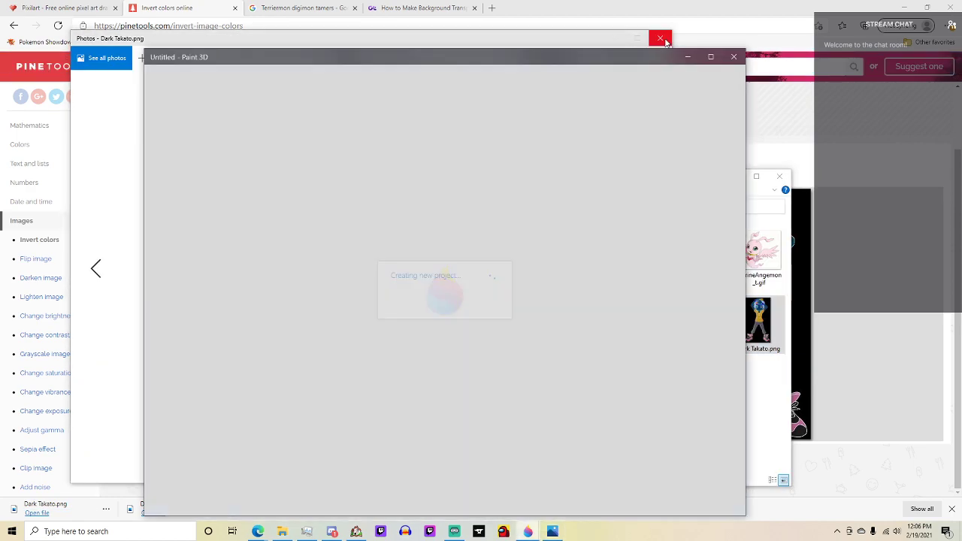
pyautogui.click(661, 39)
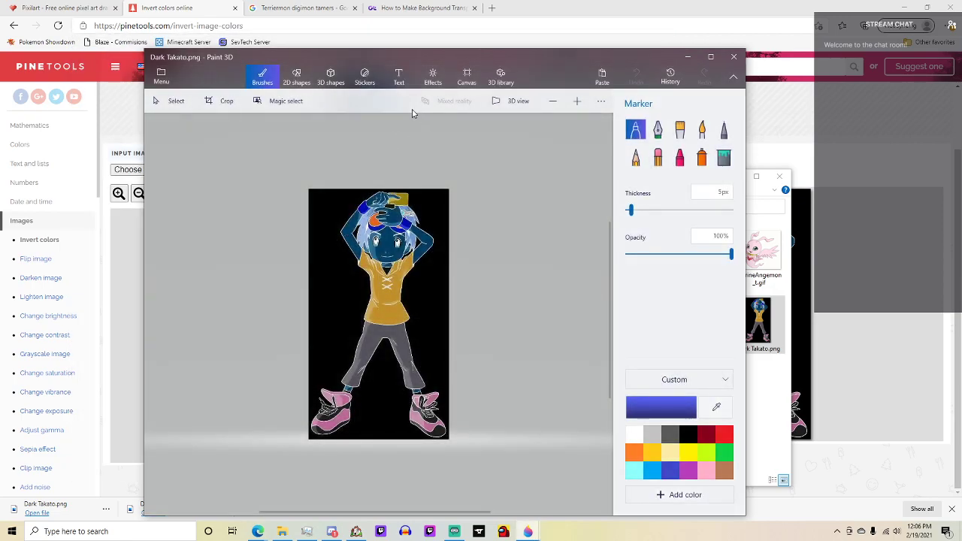
# Try a Magic select cutout of the whole image, marking both shoes as areas to add.
pyautogui.click(279, 101)
pyautogui.click(705, 242)
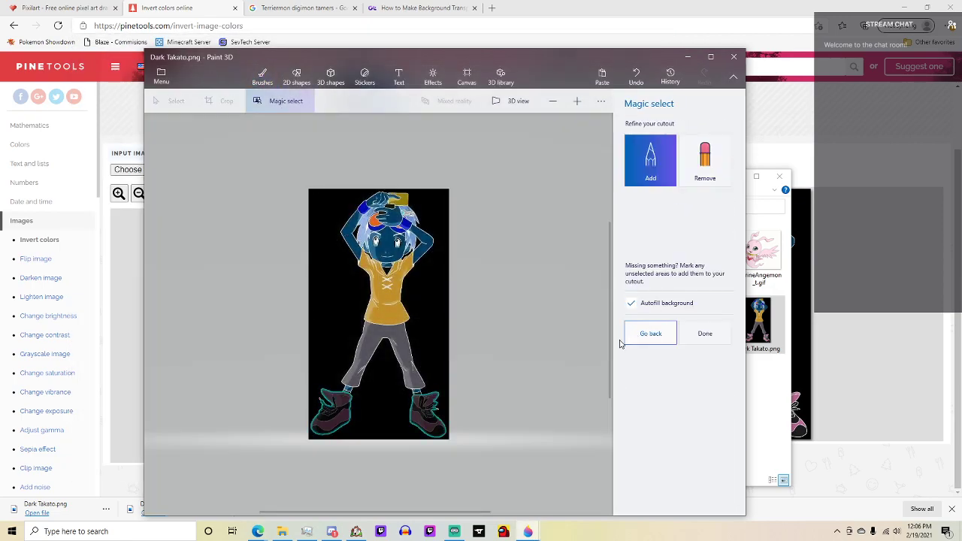
pyautogui.moveTo(338, 415); pyautogui.dragTo(323, 427)
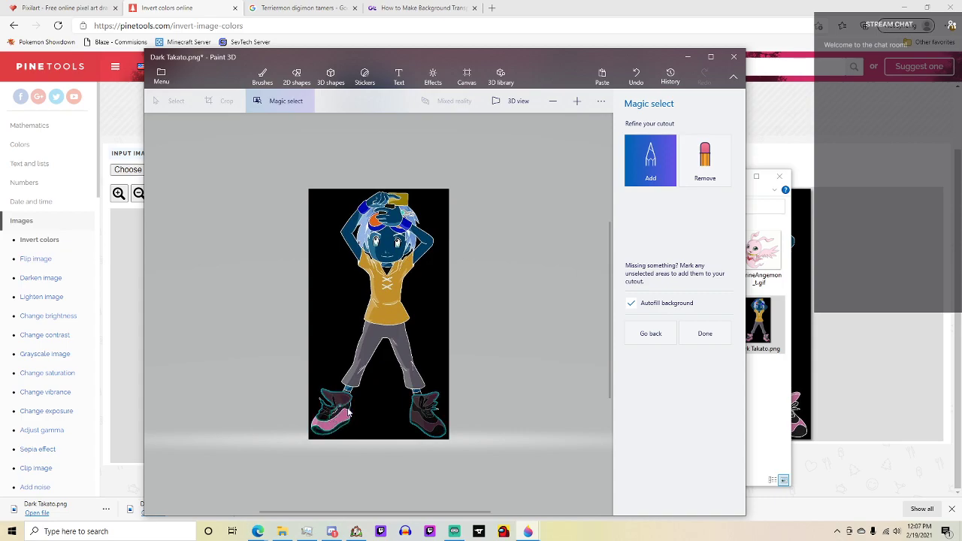
pyautogui.click(577, 101)
pyautogui.click(577, 100)
pyautogui.click(577, 101)
pyautogui.moveTo(614, 311); pyautogui.dragTo(617, 282)
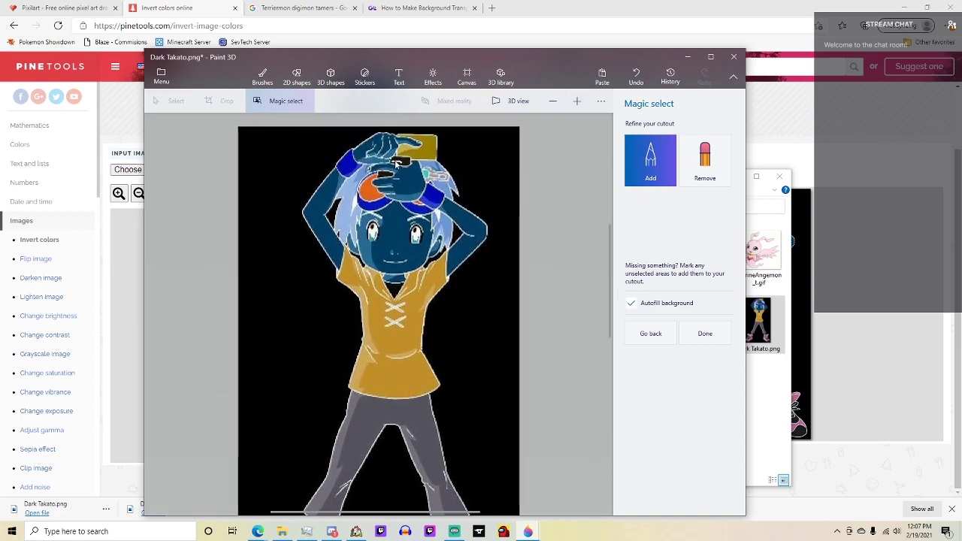
pyautogui.scroll(-5, 325, 367)
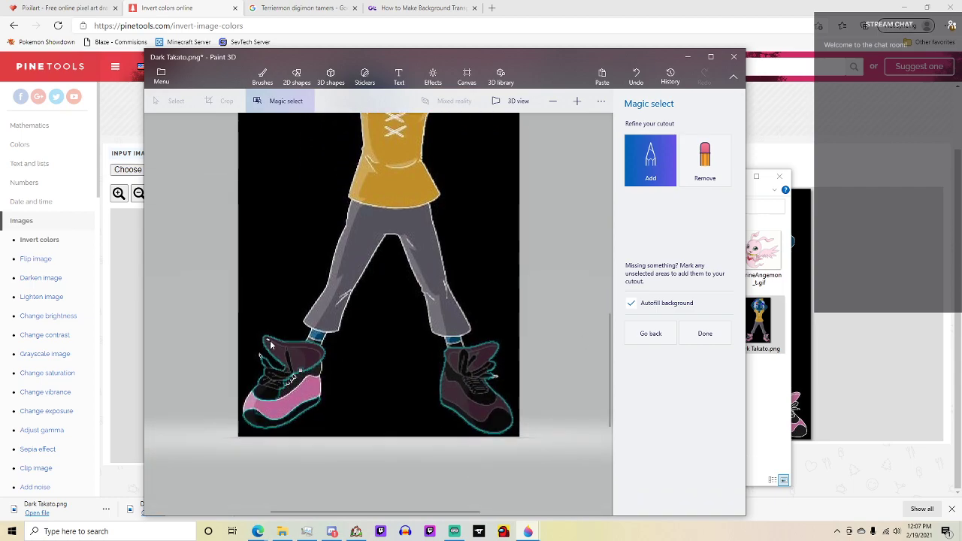
pyautogui.moveTo(301, 359)
pyautogui.mouseDown()
pyautogui.moveTo(285, 399)
pyautogui.moveTo(271, 396)
pyautogui.moveTo(280, 400)
pyautogui.moveTo(289, 391)
pyautogui.moveTo(281, 379)
pyautogui.moveTo(266, 385)
pyautogui.moveTo(267, 403)
pyautogui.moveTo(250, 414)
pyautogui.moveTo(270, 426)
pyautogui.moveTo(309, 411)
pyautogui.mouseUp()
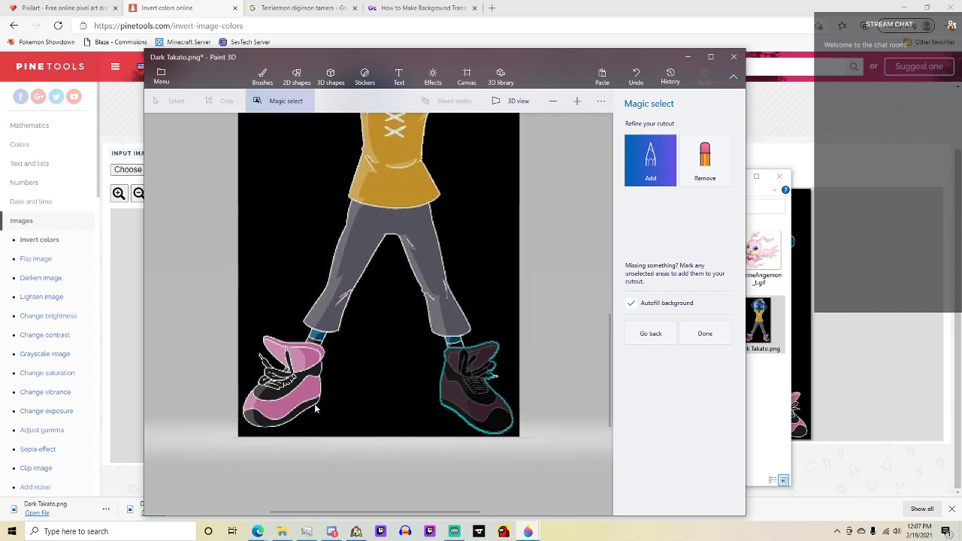
pyautogui.moveTo(478, 366); pyautogui.dragTo(482, 367)
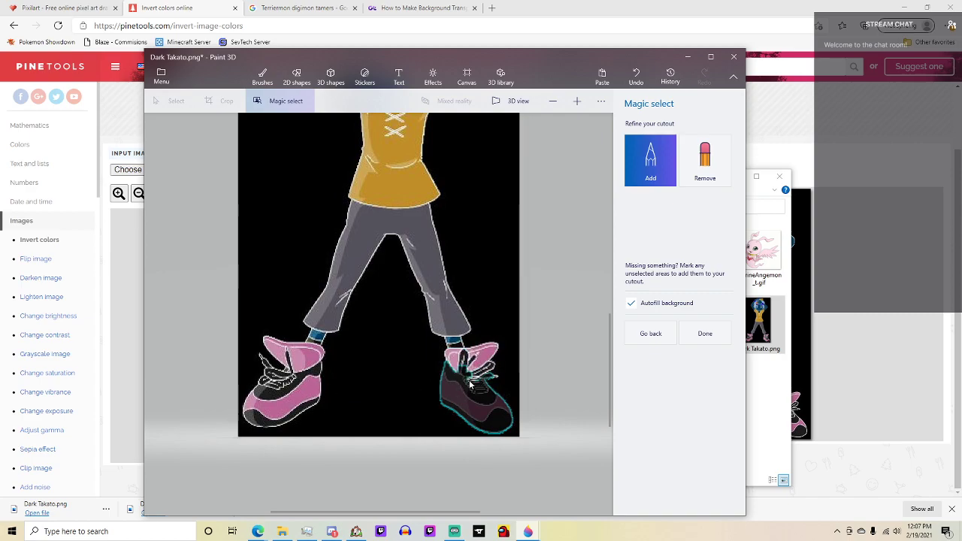
pyautogui.moveTo(469, 385)
pyautogui.mouseDown()
pyautogui.moveTo(505, 416)
pyautogui.moveTo(504, 408)
pyautogui.moveTo(485, 406)
pyautogui.moveTo(495, 424)
pyautogui.moveTo(479, 409)
pyautogui.moveTo(505, 423)
pyautogui.moveTo(470, 421)
pyautogui.mouseUp()
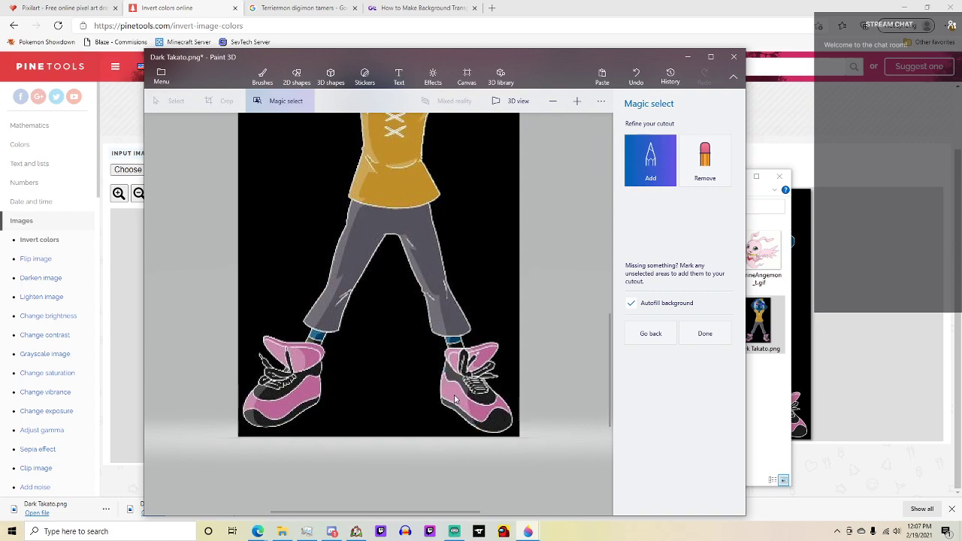
# Complete the cutout, try moving the cut-out piece on the canvas, and abandon it.
pyautogui.moveTo(606, 341); pyautogui.dragTo(607, 240)
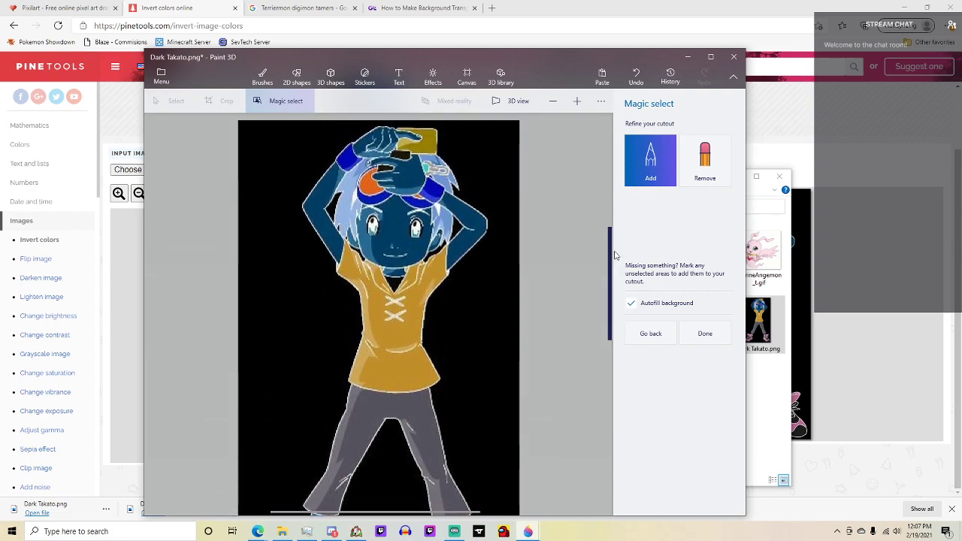
pyautogui.click(553, 101)
pyautogui.click(552, 100)
pyautogui.click(552, 100)
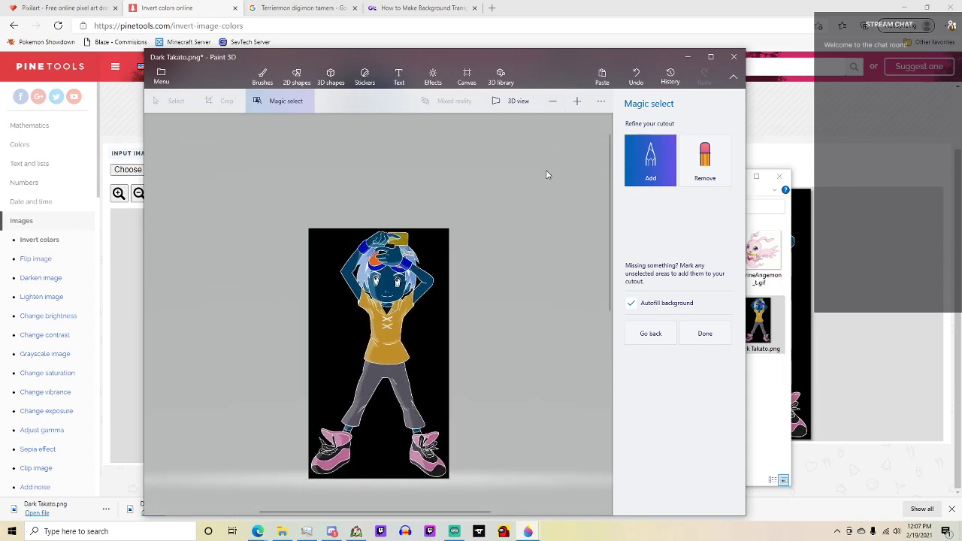
pyautogui.click(697, 338)
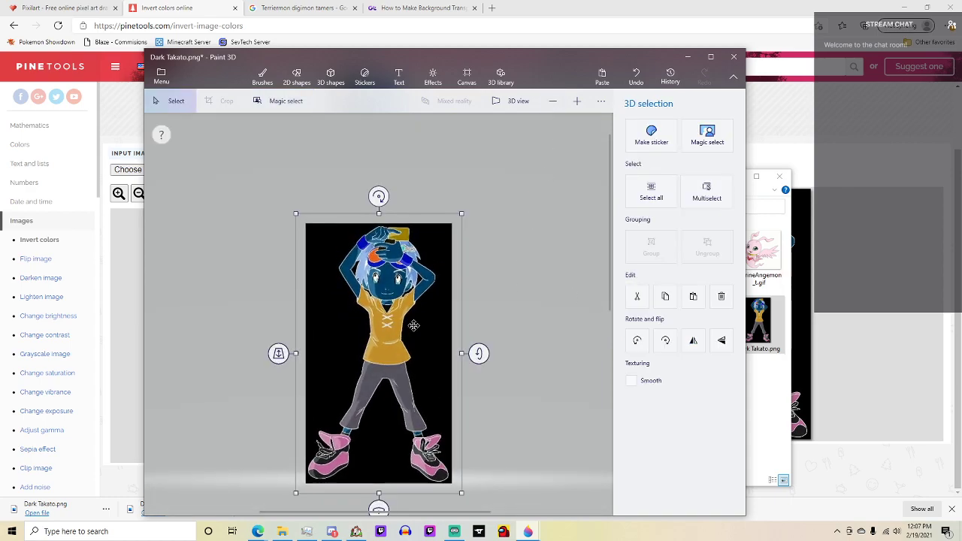
pyautogui.moveTo(398, 335)
pyautogui.mouseDown()
pyautogui.moveTo(261, 335)
pyautogui.moveTo(404, 338)
pyautogui.mouseUp()
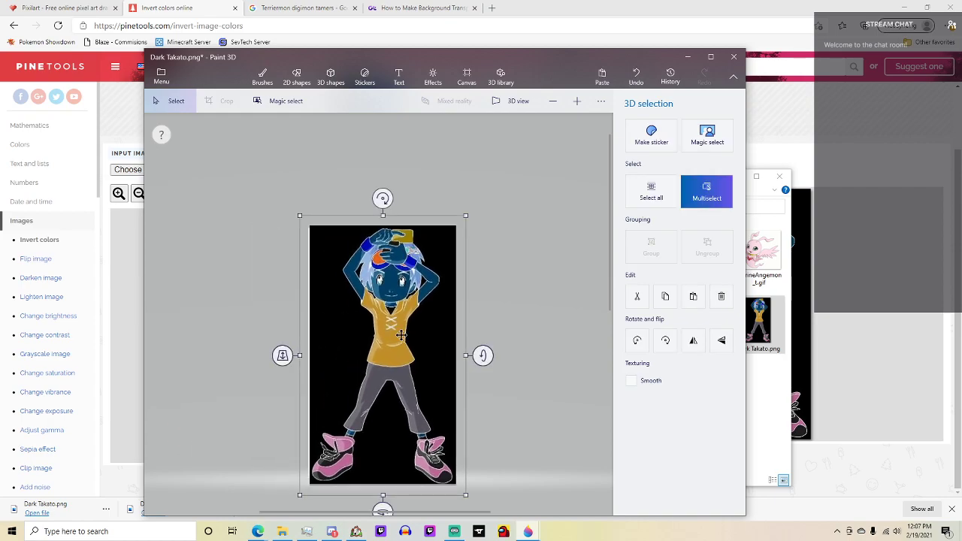
pyautogui.press('Escape')
# Restart Magic select on the whole image and mark the black background to the right of the figure for removal.
pyautogui.click(291, 103)
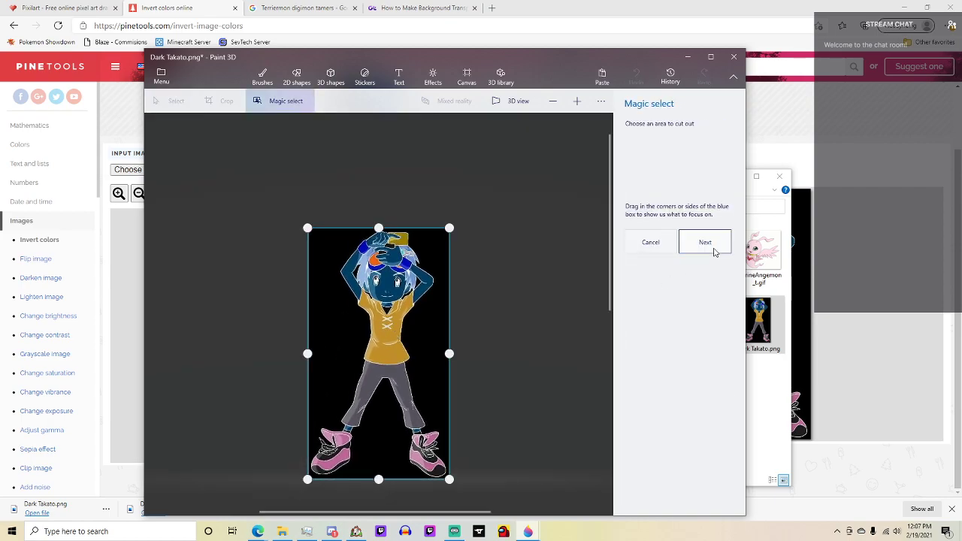
pyautogui.click(710, 245)
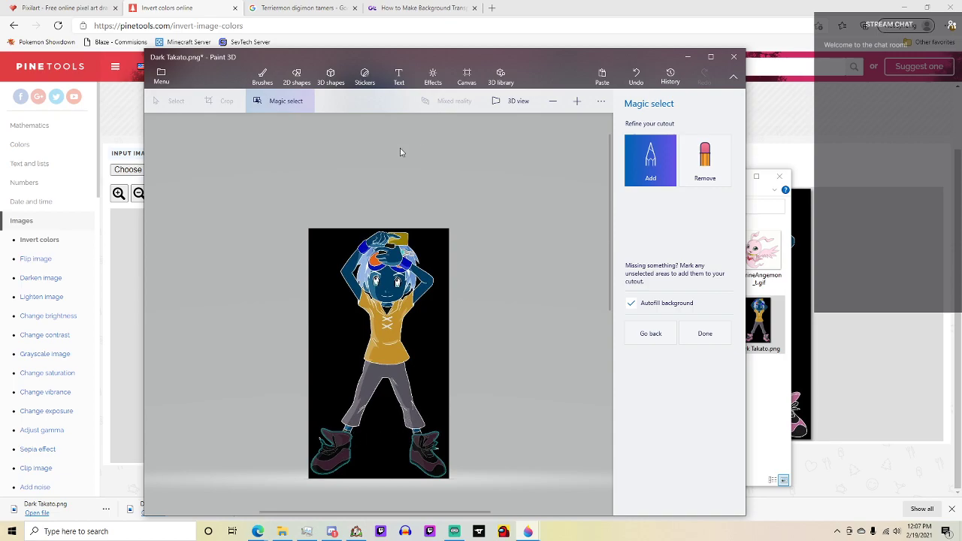
pyautogui.click(713, 158)
pyautogui.moveTo(434, 353)
pyautogui.mouseDown()
pyautogui.moveTo(425, 335)
pyautogui.moveTo(438, 321)
pyautogui.mouseUp()
pyautogui.moveTo(434, 357)
pyautogui.mouseDown()
pyautogui.moveTo(417, 333)
pyautogui.moveTo(437, 308)
pyautogui.moveTo(432, 320)
pyautogui.moveTo(445, 268)
pyautogui.moveTo(435, 243)
pyautogui.moveTo(445, 290)
pyautogui.mouseUp()
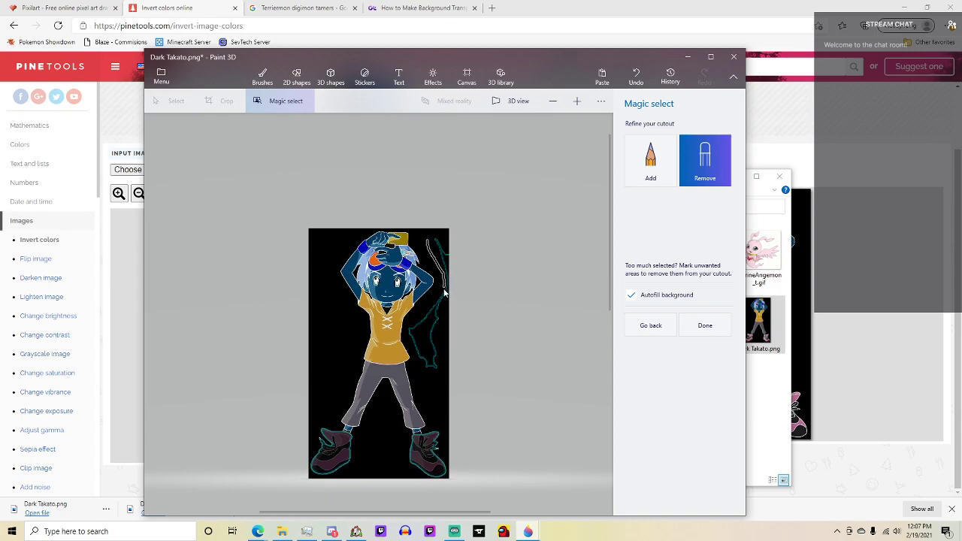
pyautogui.moveTo(427, 323); pyautogui.dragTo(427, 325)
pyautogui.moveTo(450, 420); pyautogui.dragTo(433, 418)
pyautogui.moveTo(415, 355); pyautogui.dragTo(402, 322)
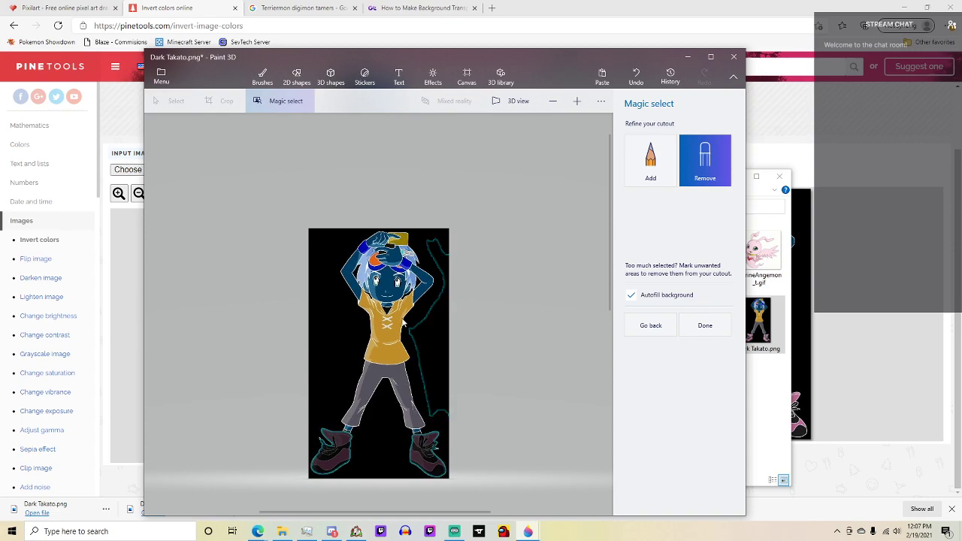
# Remove the black background beside the torso, trouser leg and shoe on the image's right side from the cutout.
pyautogui.click(577, 101)
pyautogui.click(576, 101)
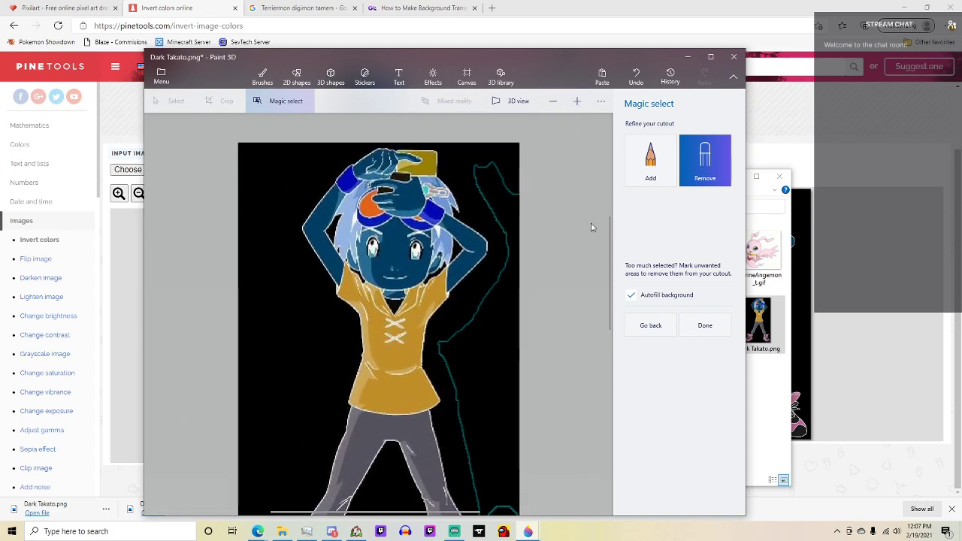
pyautogui.scroll(-2, 611, 242)
pyautogui.moveTo(435, 266)
pyautogui.mouseDown()
pyautogui.moveTo(439, 383)
pyautogui.moveTo(481, 463)
pyautogui.moveTo(500, 468)
pyautogui.mouseUp()
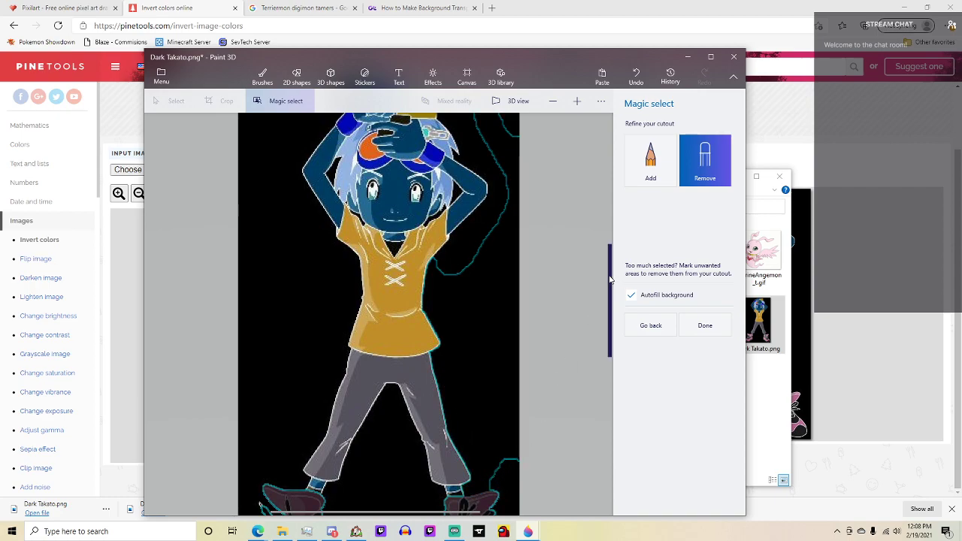
pyautogui.scroll(-3, 499, 351)
pyautogui.moveTo(509, 376); pyautogui.dragTo(509, 376)
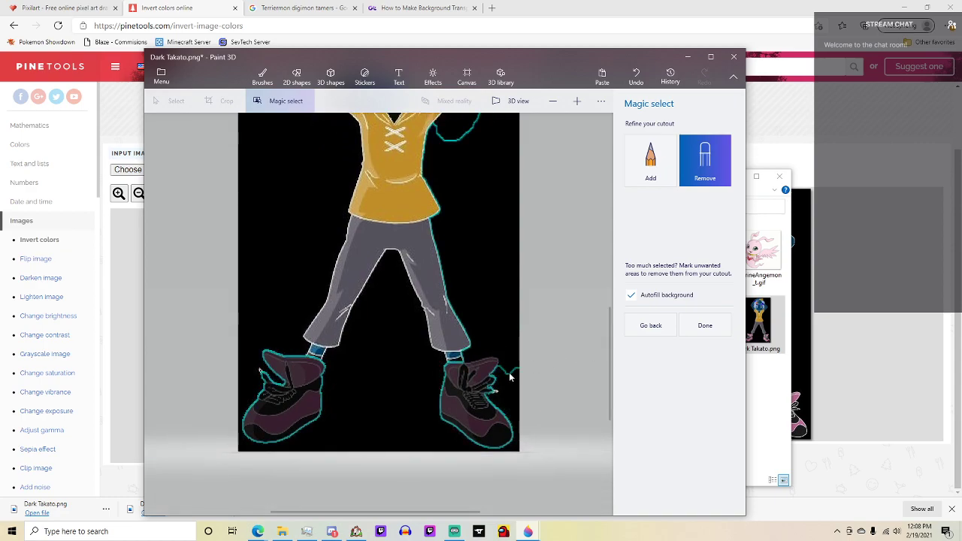
pyautogui.moveTo(511, 416); pyautogui.dragTo(517, 447)
# Remove the background between the legs and around the left-hand leg and shoe from the cutout.
pyautogui.moveTo(435, 445)
pyautogui.mouseDown()
pyautogui.moveTo(483, 451)
pyautogui.moveTo(432, 436)
pyautogui.mouseUp()
pyautogui.moveTo(417, 350)
pyautogui.mouseDown()
pyautogui.moveTo(444, 368)
pyautogui.moveTo(404, 314)
pyautogui.moveTo(403, 287)
pyautogui.moveTo(410, 300)
pyautogui.moveTo(390, 257)
pyautogui.moveTo(345, 361)
pyautogui.moveTo(352, 349)
pyautogui.moveTo(339, 353)
pyautogui.moveTo(326, 425)
pyautogui.mouseUp()
pyautogui.moveTo(386, 275); pyautogui.dragTo(360, 412)
pyautogui.moveTo(386, 315); pyautogui.dragTo(382, 428)
pyautogui.moveTo(402, 361)
pyautogui.mouseDown()
pyautogui.moveTo(380, 452)
pyautogui.moveTo(345, 443)
pyautogui.moveTo(295, 456)
pyautogui.moveTo(242, 435)
pyautogui.moveTo(257, 313)
pyautogui.moveTo(254, 351)
pyautogui.mouseUp()
pyautogui.moveTo(274, 268)
pyautogui.mouseDown()
pyautogui.moveTo(295, 331)
pyautogui.moveTo(282, 330)
pyautogui.moveTo(304, 320)
pyautogui.mouseUp()
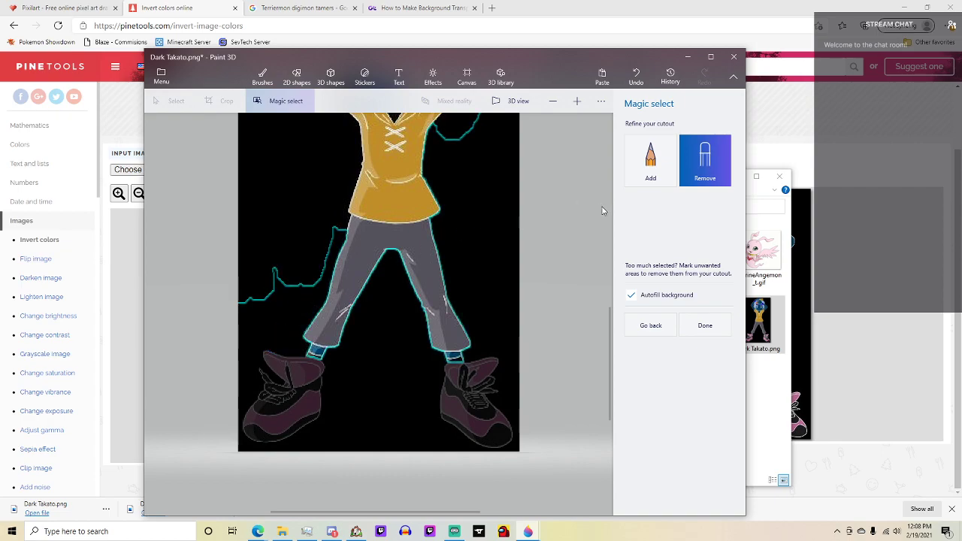
# Remove the background to the left of the figure's trousers and shirt from the cutout.
pyautogui.moveTo(609, 323); pyautogui.dragTo(619, 260)
pyautogui.moveTo(344, 355)
pyautogui.mouseDown()
pyautogui.moveTo(346, 274)
pyautogui.moveTo(333, 245)
pyautogui.moveTo(307, 268)
pyautogui.moveTo(300, 353)
pyautogui.moveTo(258, 393)
pyautogui.moveTo(242, 435)
pyautogui.mouseUp()
pyautogui.moveTo(259, 385); pyautogui.dragTo(279, 301)
pyautogui.moveTo(258, 376); pyautogui.dragTo(275, 263)
pyautogui.moveTo(248, 368); pyautogui.dragTo(286, 221)
pyautogui.moveTo(257, 311); pyautogui.dragTo(283, 194)
pyautogui.scroll(3, 374, 366)
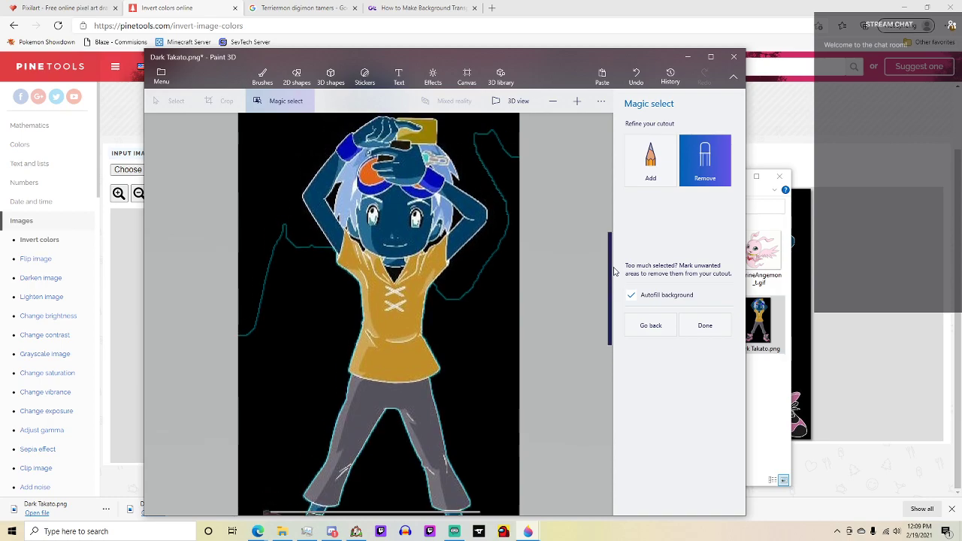
# Remove the background beside the left-hand raised arm and above the hand from the cutout.
pyautogui.moveTo(248, 349); pyautogui.dragTo(290, 209)
pyautogui.moveTo(274, 303); pyautogui.dragTo(286, 205)
pyautogui.moveTo(315, 324)
pyautogui.mouseDown()
pyautogui.moveTo(282, 291)
pyautogui.moveTo(321, 197)
pyautogui.moveTo(270, 256)
pyautogui.mouseUp()
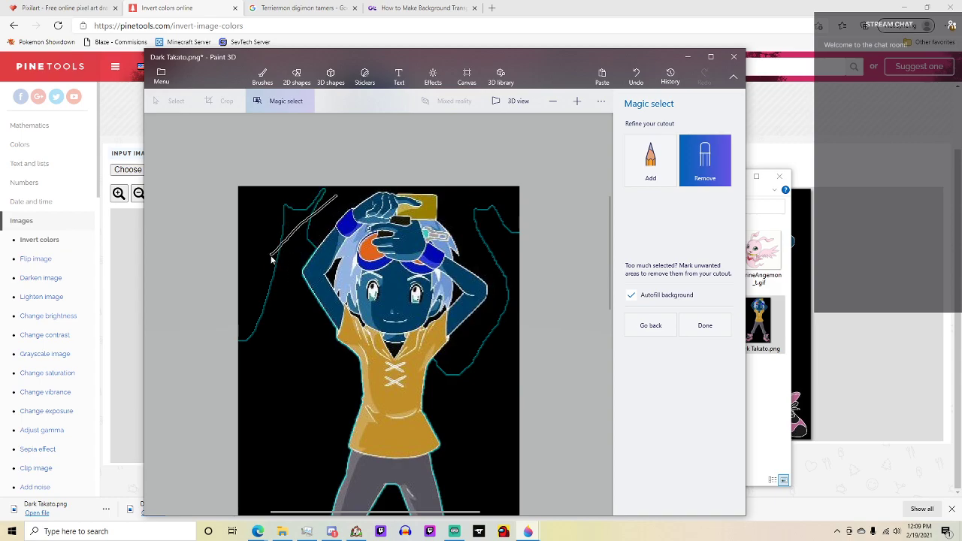
pyautogui.moveTo(340, 199)
pyautogui.mouseDown()
pyautogui.moveTo(371, 187)
pyautogui.moveTo(368, 196)
pyautogui.mouseUp()
# Remove the background around the right-hand raised arm and beside the hair from the cutout.
pyautogui.moveTo(492, 240); pyautogui.dragTo(468, 217)
pyautogui.moveTo(493, 337); pyautogui.dragTo(488, 340)
pyautogui.moveTo(511, 286); pyautogui.dragTo(463, 362)
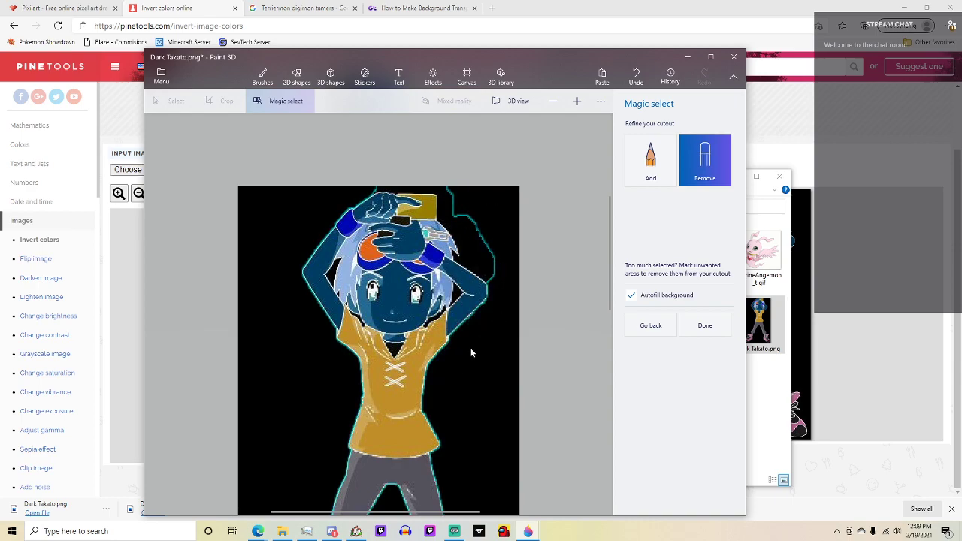
pyautogui.moveTo(496, 281); pyautogui.dragTo(486, 265)
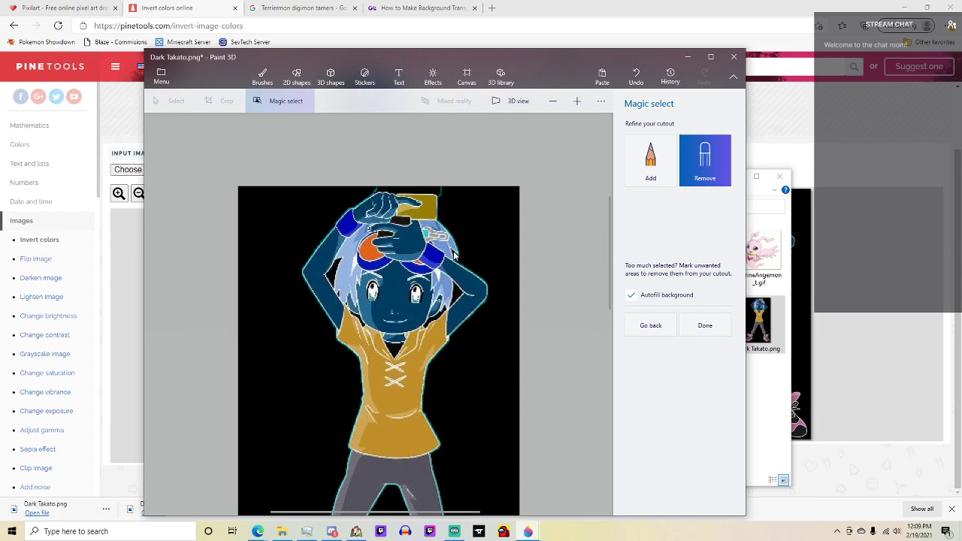
# Refine the cutout around the raised hands and yellow card so the background above them is excluded.
pyautogui.click(638, 160)
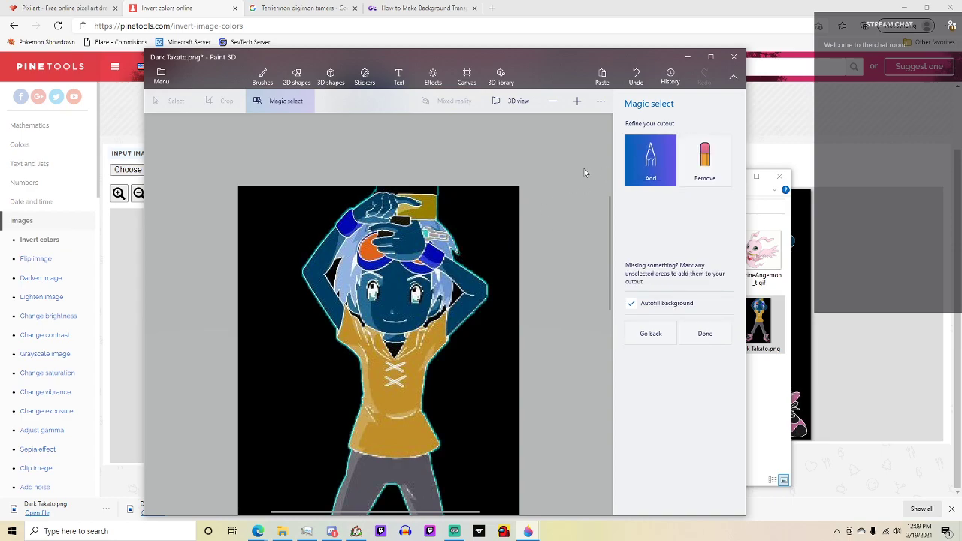
pyautogui.click(704, 159)
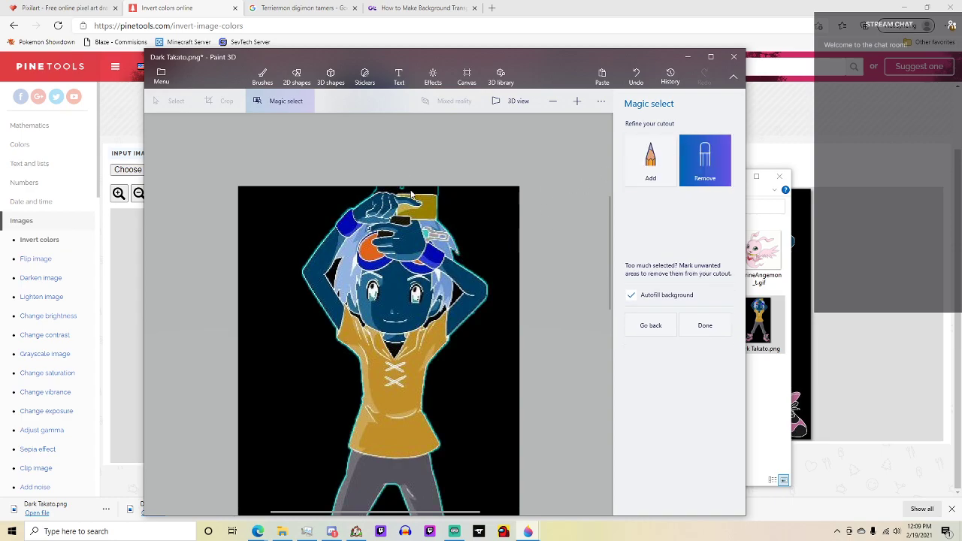
pyautogui.click(629, 183)
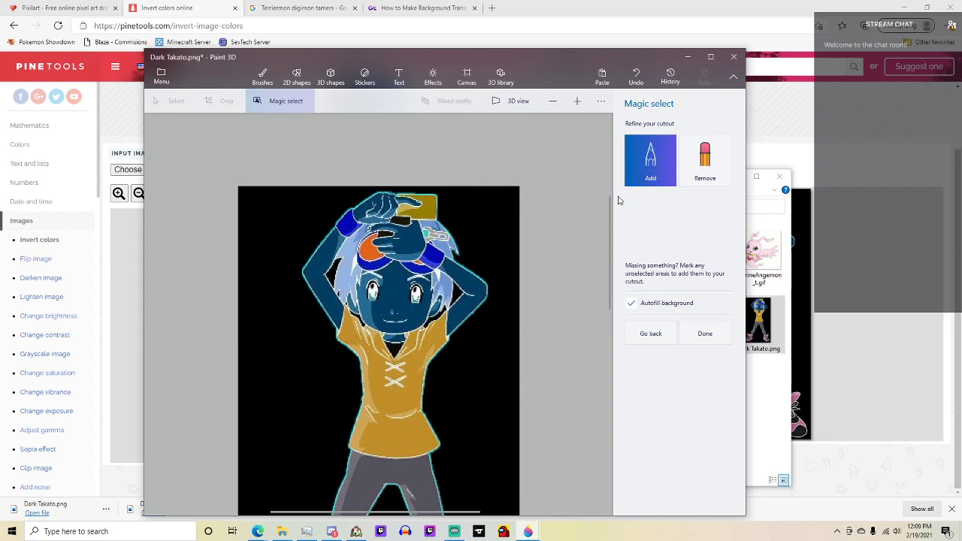
# Remove the background gaps between the left-hand raised arm and the hair, and between the face and both shoulders, from the cutout.
pyautogui.click(701, 159)
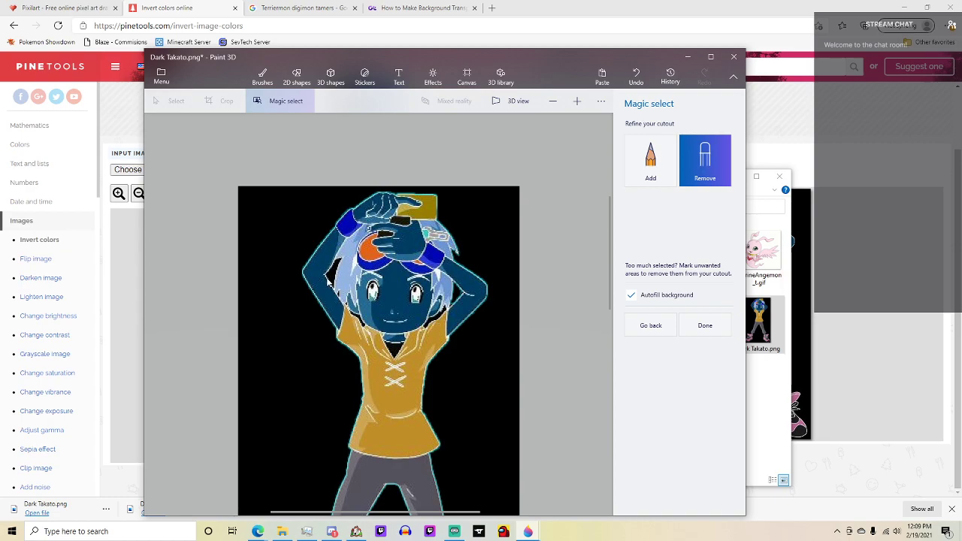
pyautogui.click(650, 160)
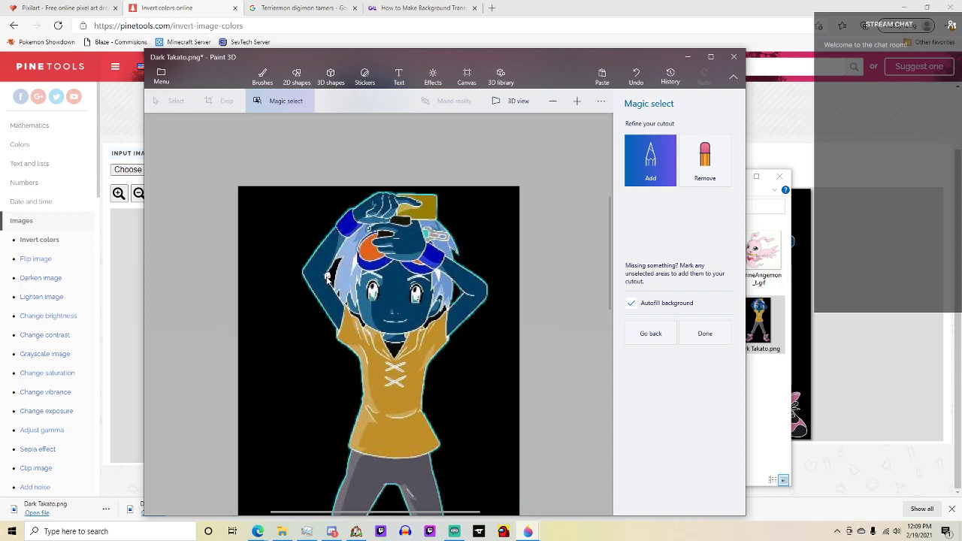
pyautogui.click(577, 101)
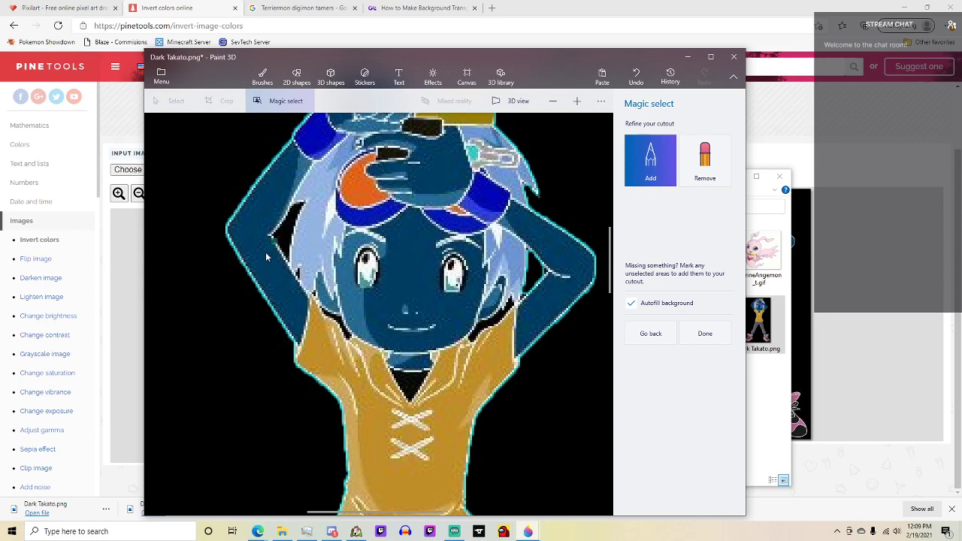
pyautogui.moveTo(266, 251)
pyautogui.mouseDown()
pyautogui.moveTo(284, 236)
pyautogui.moveTo(267, 251)
pyautogui.mouseUp()
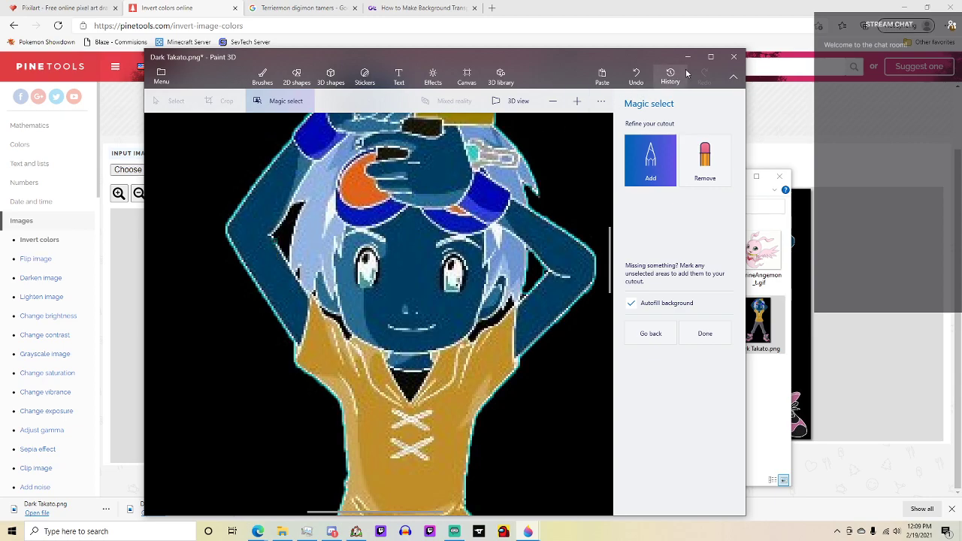
pyautogui.click(705, 160)
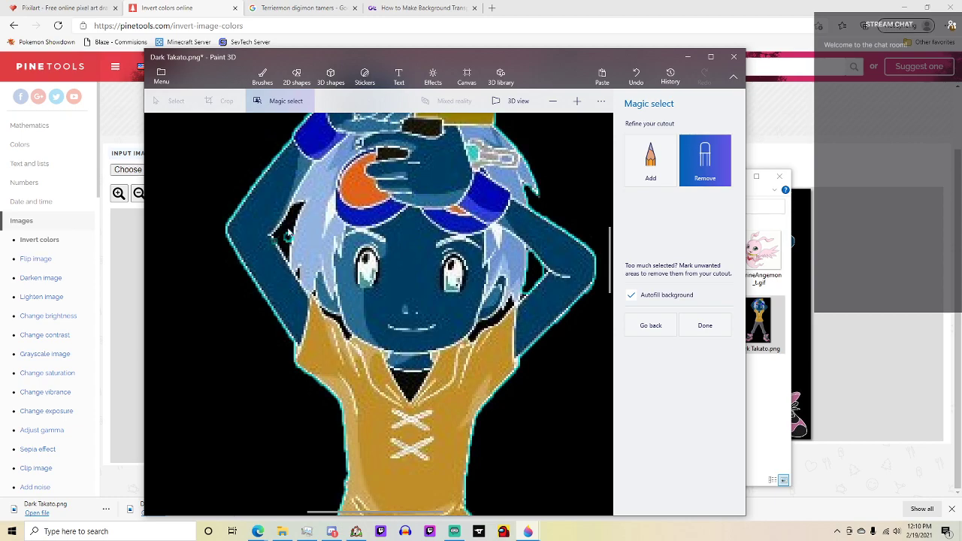
pyautogui.moveTo(277, 239); pyautogui.dragTo(286, 250)
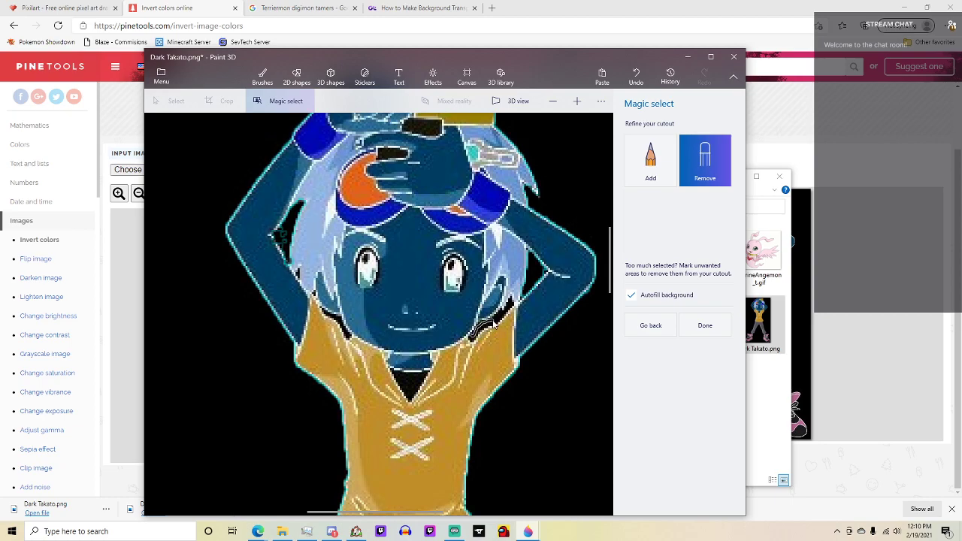
pyautogui.moveTo(511, 308); pyautogui.dragTo(506, 315)
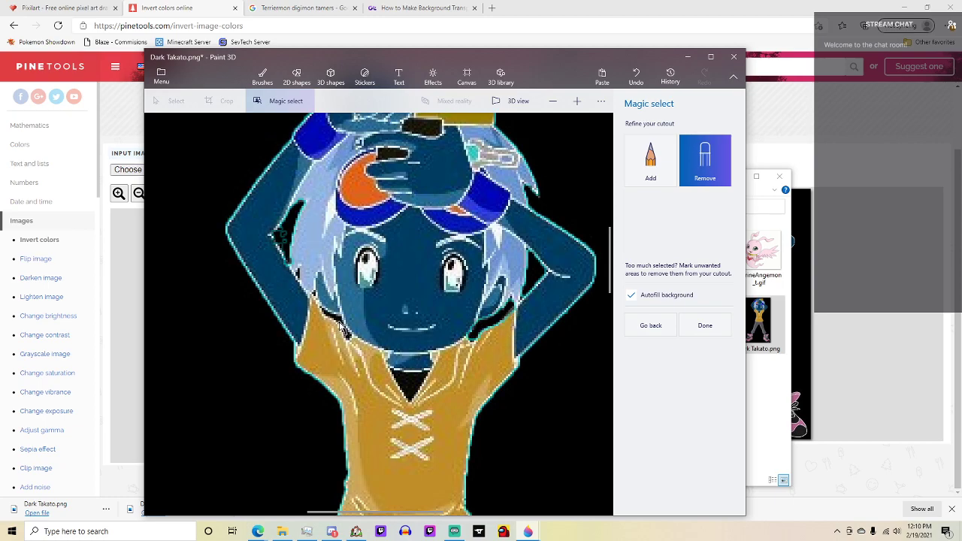
pyautogui.moveTo(350, 336); pyautogui.dragTo(352, 338)
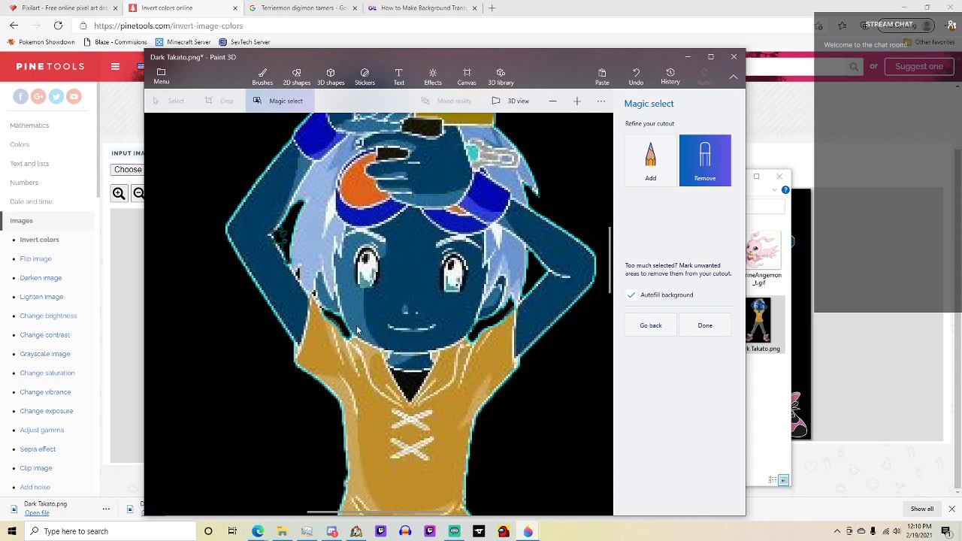
# Add the left-hand shoe to the cutout and exclude the background around its laces.
pyautogui.click(552, 101)
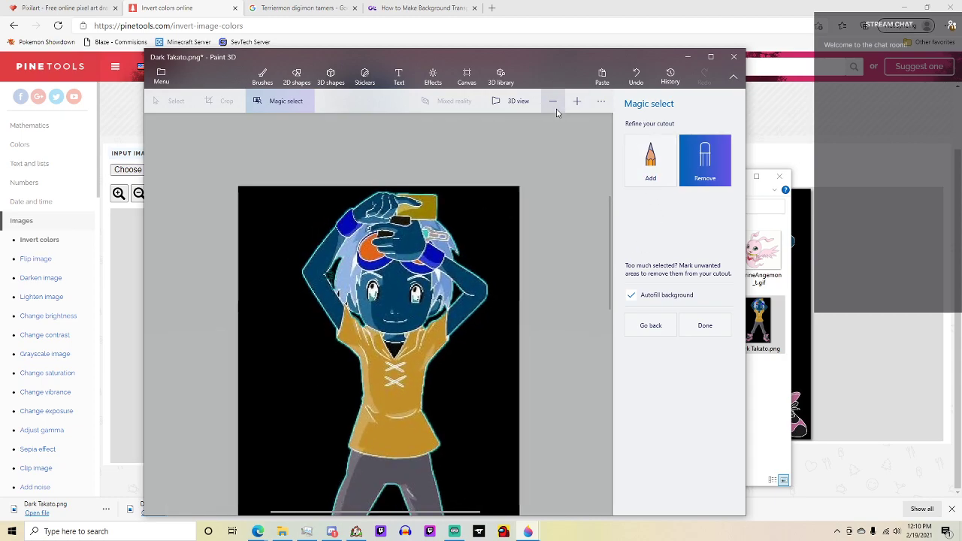
pyautogui.click(553, 101)
pyautogui.click(553, 101)
pyautogui.moveTo(608, 203); pyautogui.dragTo(610, 262)
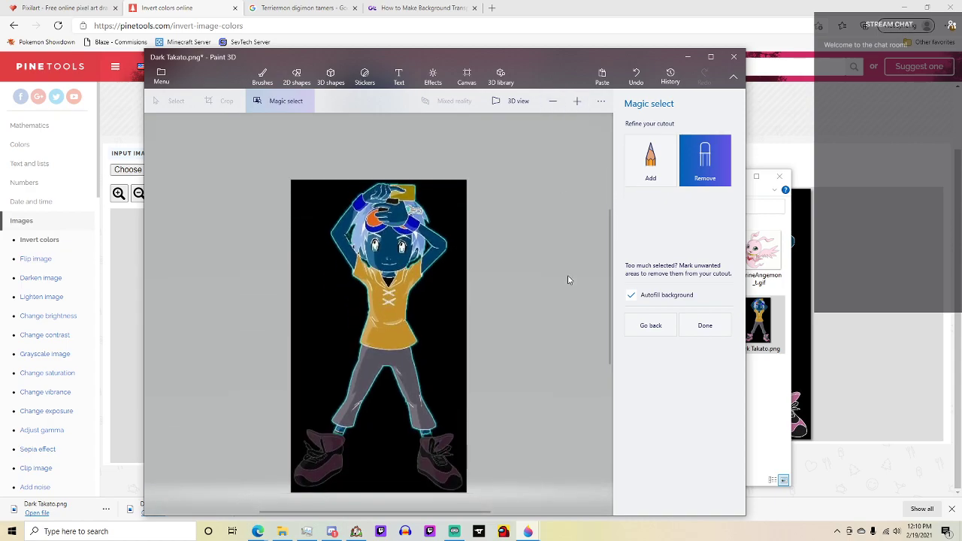
pyautogui.click(651, 160)
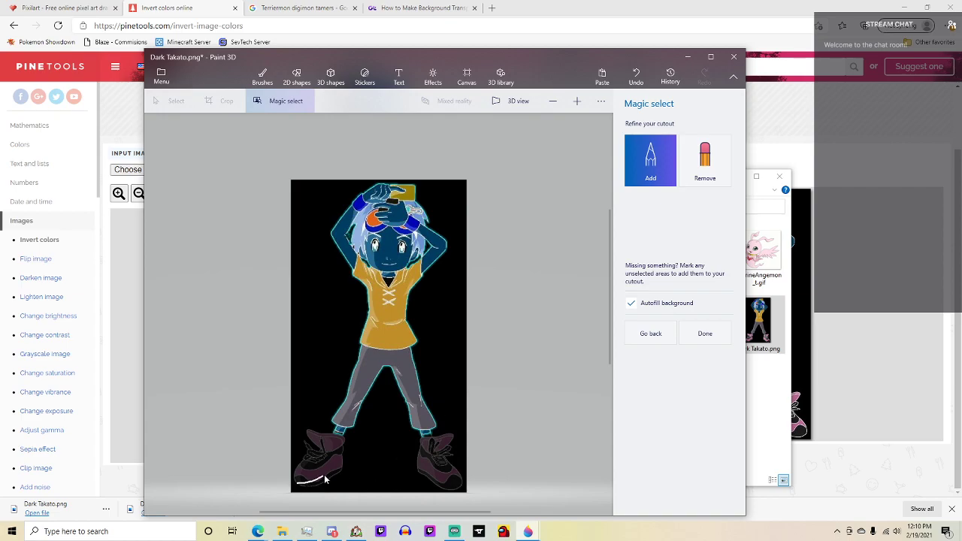
pyautogui.moveTo(334, 469)
pyautogui.mouseDown()
pyautogui.moveTo(335, 473)
pyautogui.moveTo(320, 453)
pyautogui.moveTo(328, 455)
pyautogui.moveTo(306, 465)
pyautogui.moveTo(341, 457)
pyautogui.moveTo(311, 460)
pyautogui.mouseUp()
pyautogui.click(718, 181)
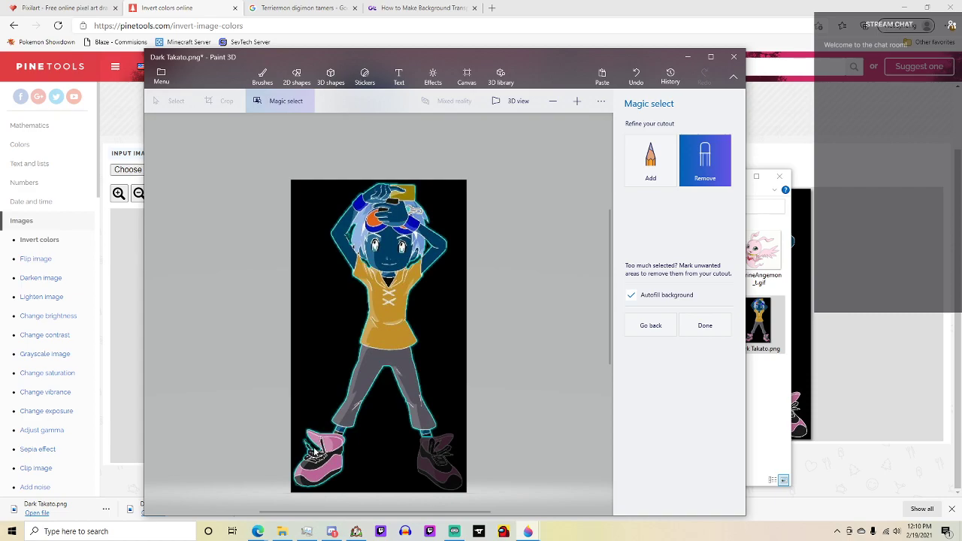
# Add the right-hand shoe to the cutout and clear the background around its laces.
pyautogui.click(656, 166)
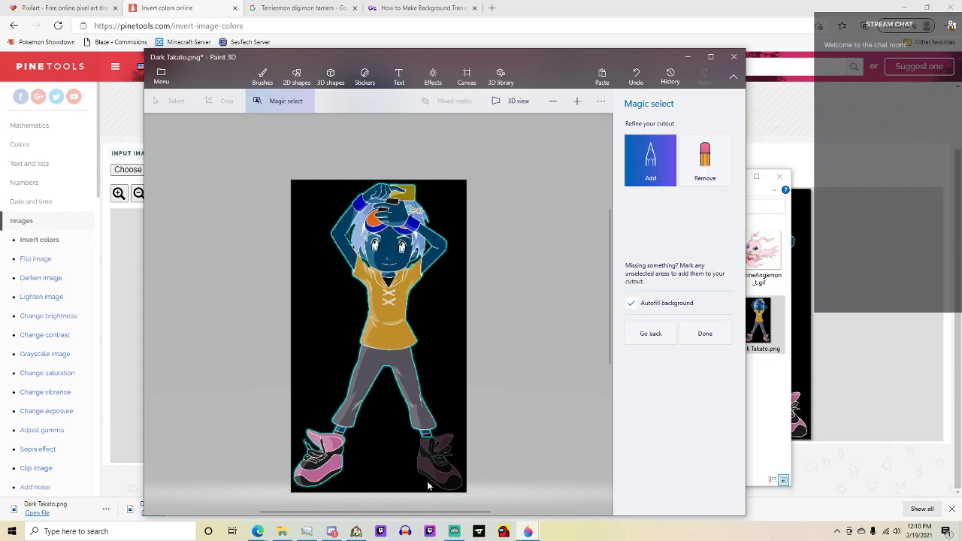
pyautogui.moveTo(450, 481); pyautogui.dragTo(448, 486)
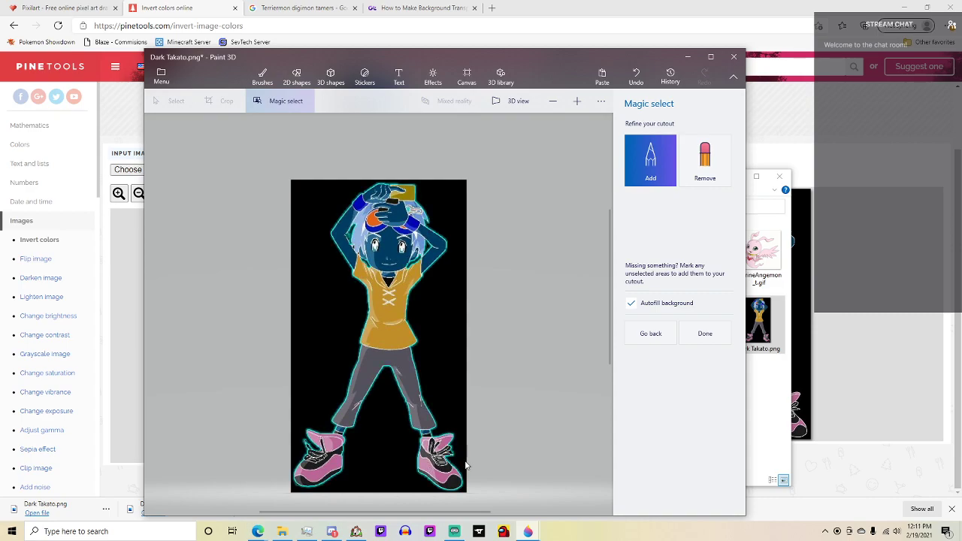
pyautogui.click(703, 172)
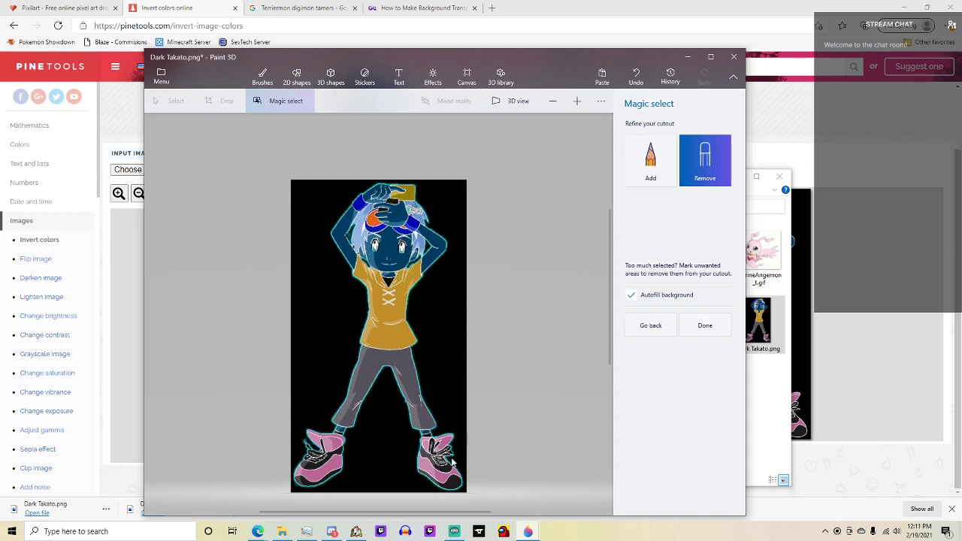
# Switch to Discord, check the stream_announcements channel of the DGR server, and return to Paint 3D.
pyautogui.click(331, 531)
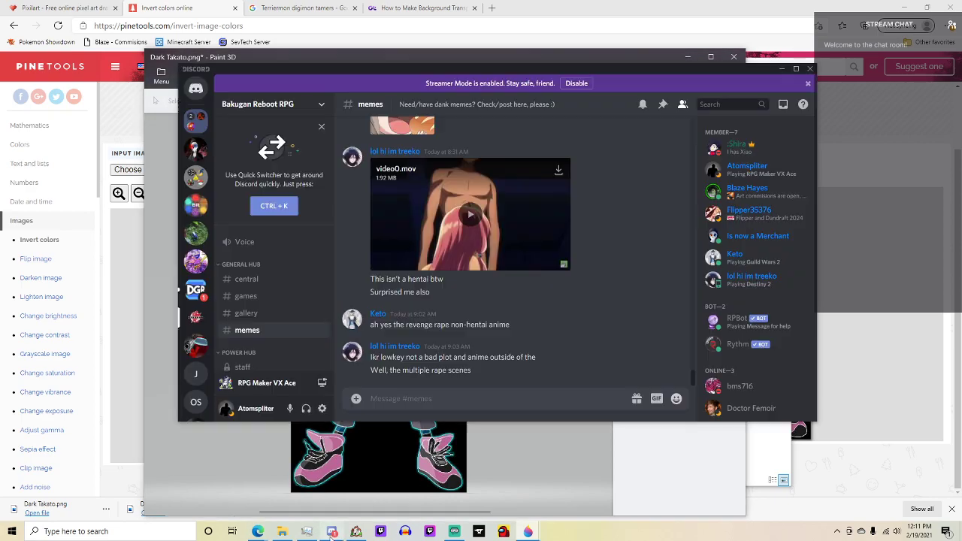
pyautogui.click(199, 297)
pyautogui.click(259, 256)
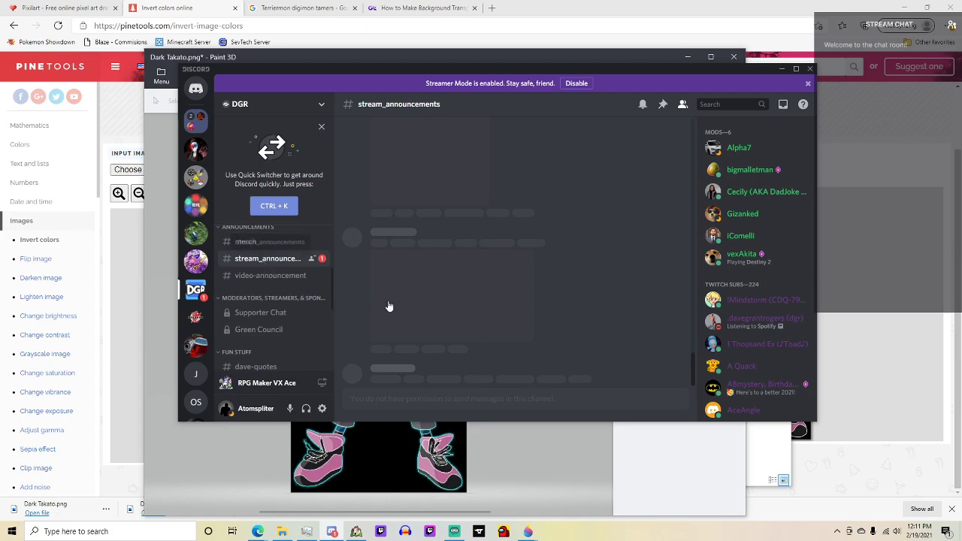
pyautogui.click(302, 439)
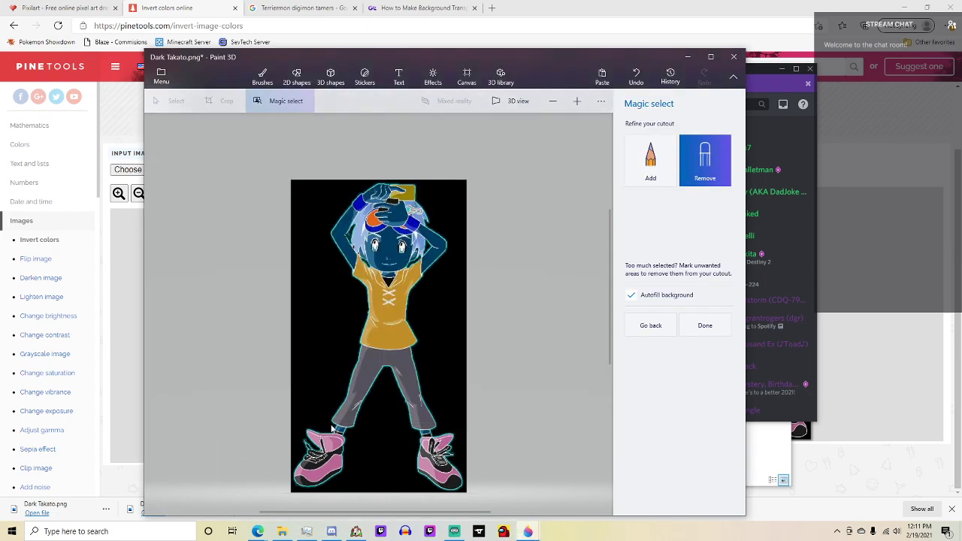
# Cut the completed figure cutout to the clipboard and delete the black background left on the canvas.
pyautogui.click(702, 331)
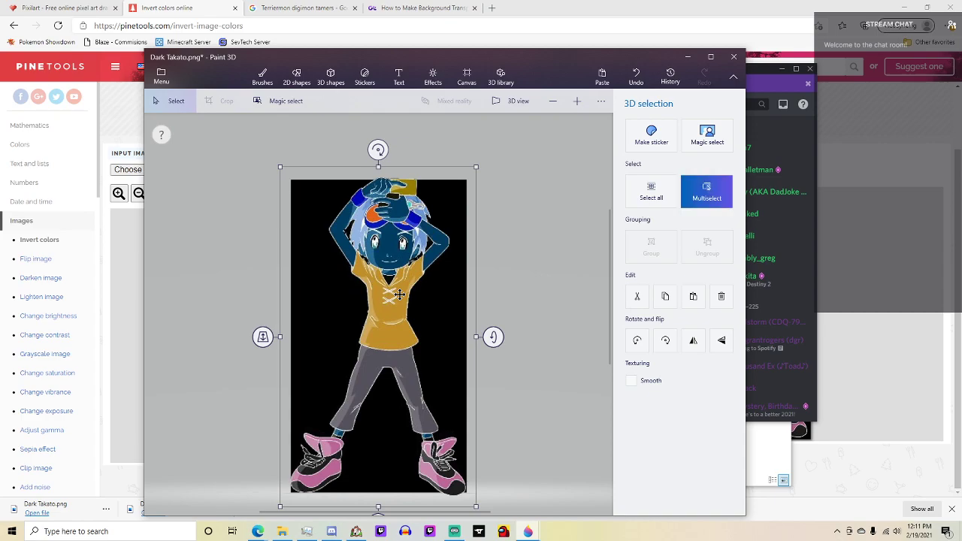
pyautogui.hotkey('ctrl', 'x')
pyautogui.moveTo(223, 125); pyautogui.dragTo(552, 456)
pyautogui.press('Delete')
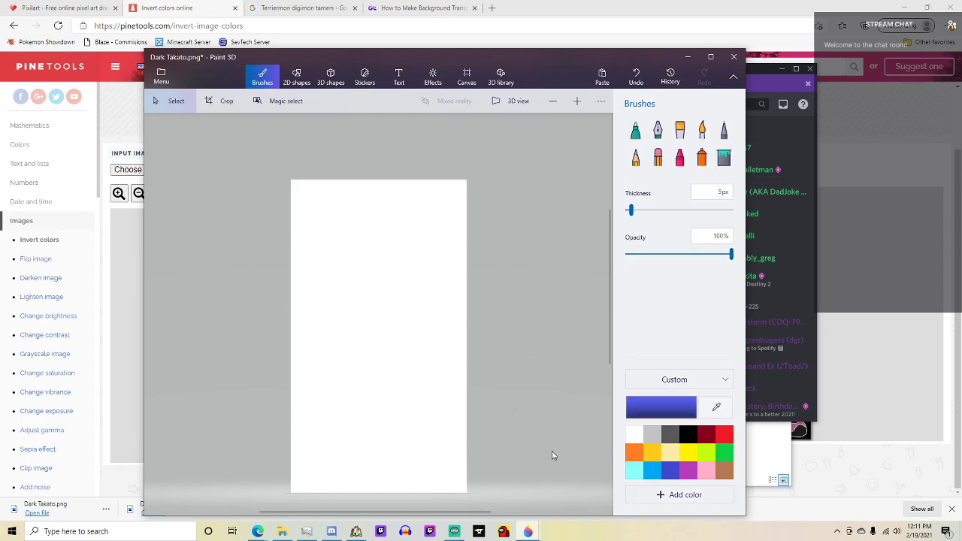
# Make the canvas transparent and paste the figure cutout back onto it.
pyautogui.click(467, 75)
pyautogui.click(636, 168)
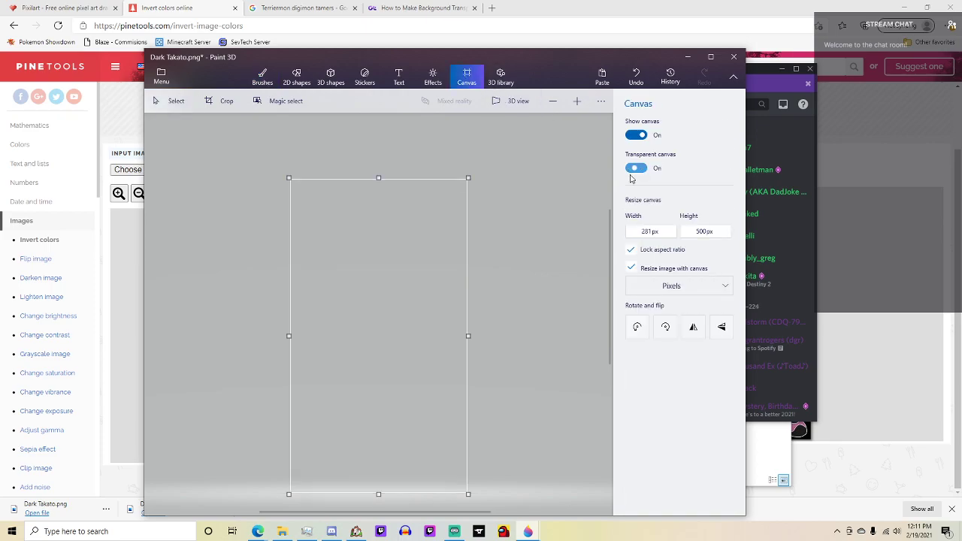
pyautogui.hotkey('ctrl', 'v')
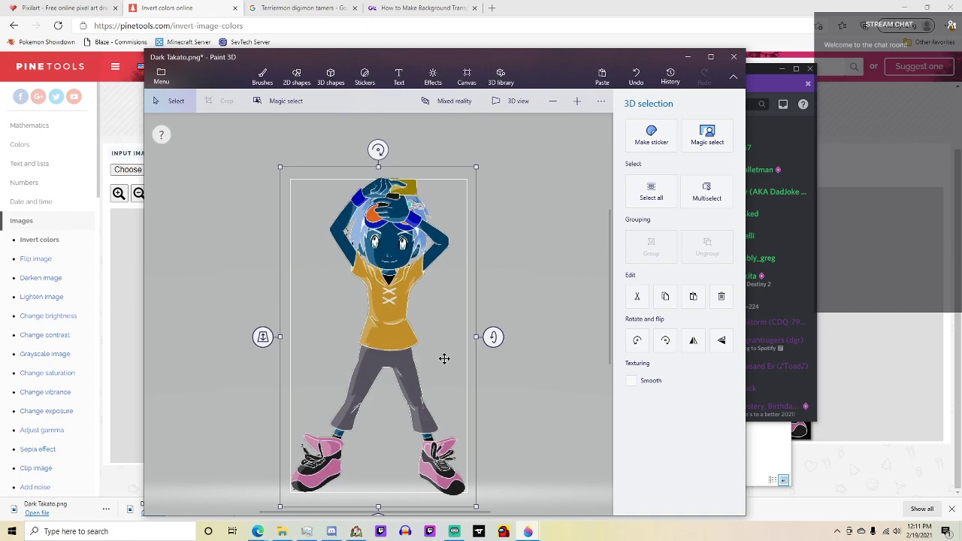
# Scale the pasted figure down slightly and reposition it so it fits inside the canvas frame.
pyautogui.moveTo(279, 166); pyautogui.dragTo(299, 199)
pyautogui.moveTo(404, 321); pyautogui.dragTo(395, 319)
pyautogui.hotkey('ctrl', 'w')
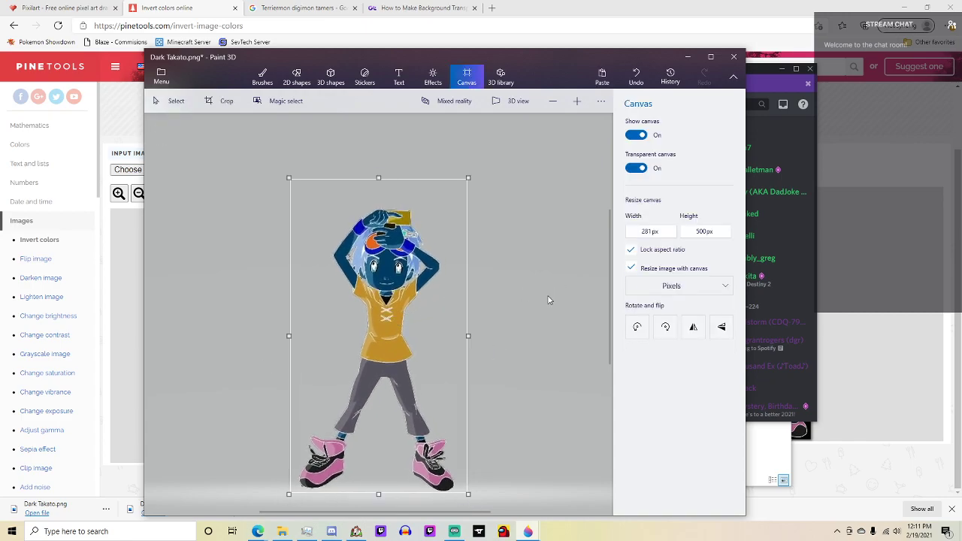
# Try resizing the canvas to a height of 250 px with the aspect ratio locked, and undo it.
pyautogui.click(699, 232)
pyautogui.doubleClick(701, 233)
pyautogui.write('250')
pyautogui.press('Return')
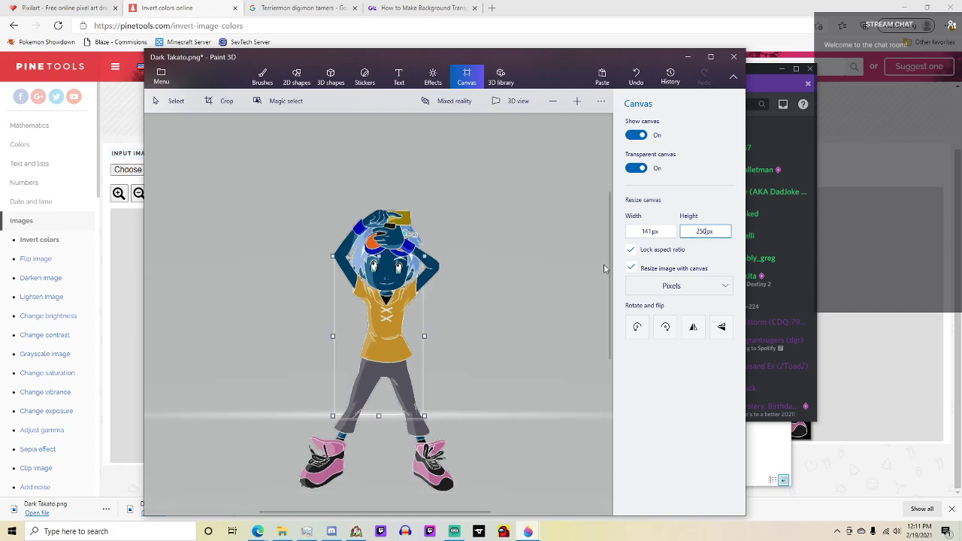
pyautogui.hotkey('ctrl', 'z')
# Select the figure on the canvas, try deleting it, and undo the deletion.
pyautogui.click(171, 101)
pyautogui.moveTo(275, 138); pyautogui.dragTo(519, 481)
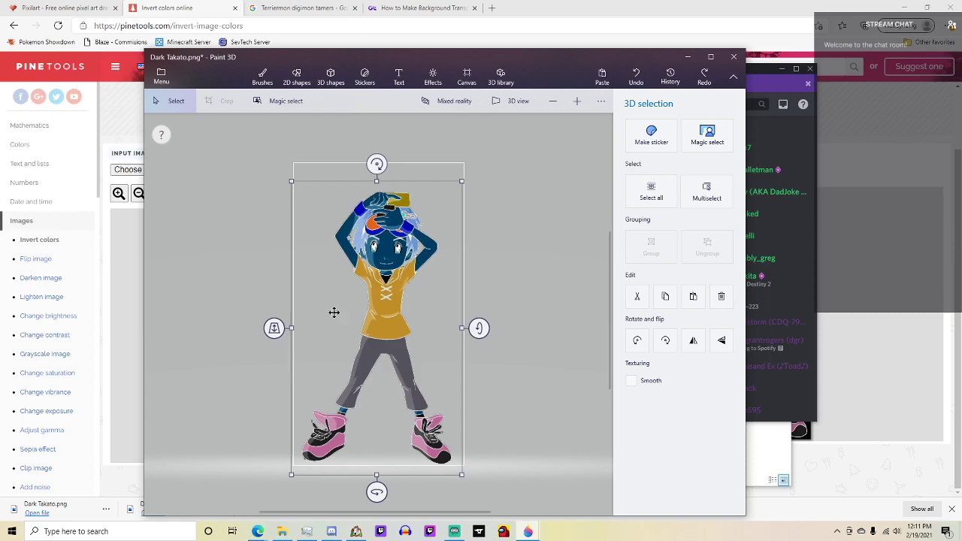
pyautogui.press('Delete')
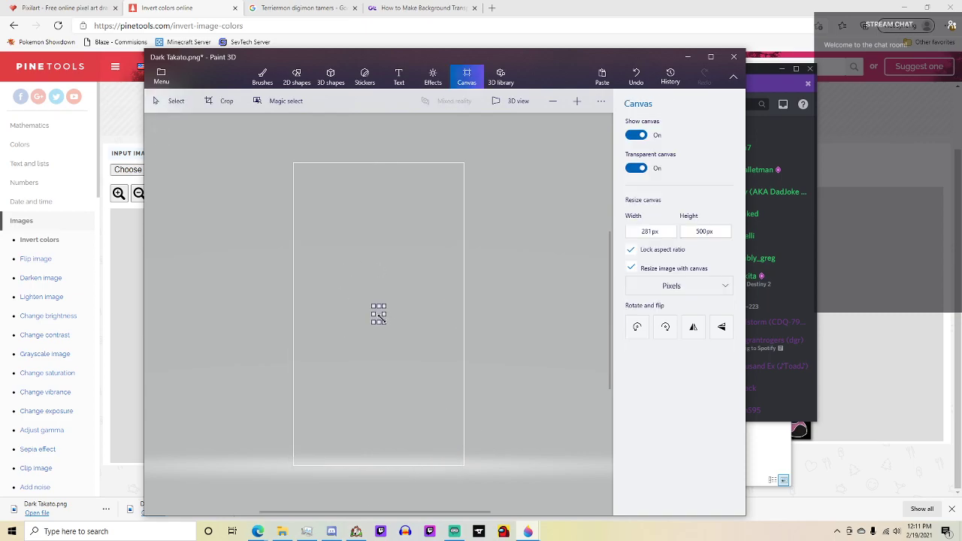
pyautogui.hotkey('ctrl', 'z')
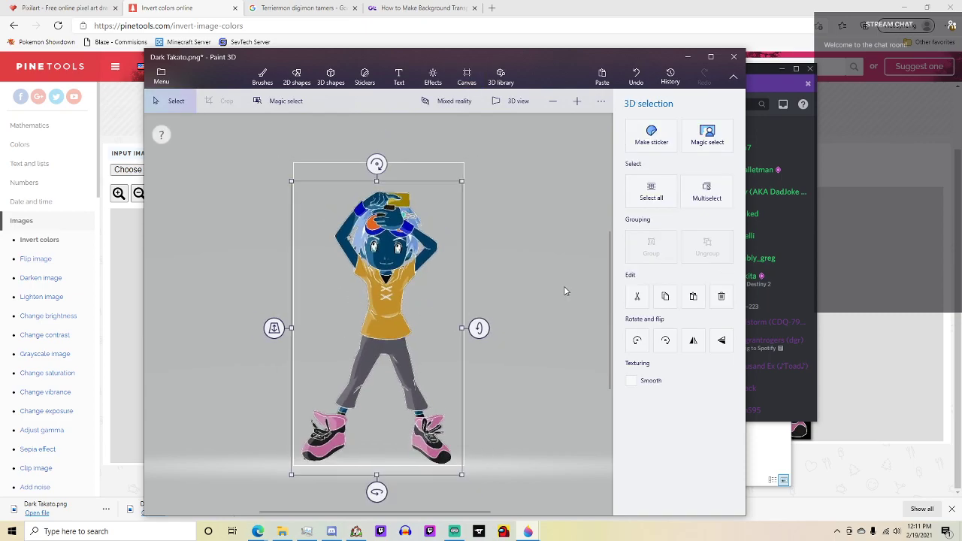
# Try changing the canvas height again with the figure deselected, and undo the change.
pyautogui.click(565, 290)
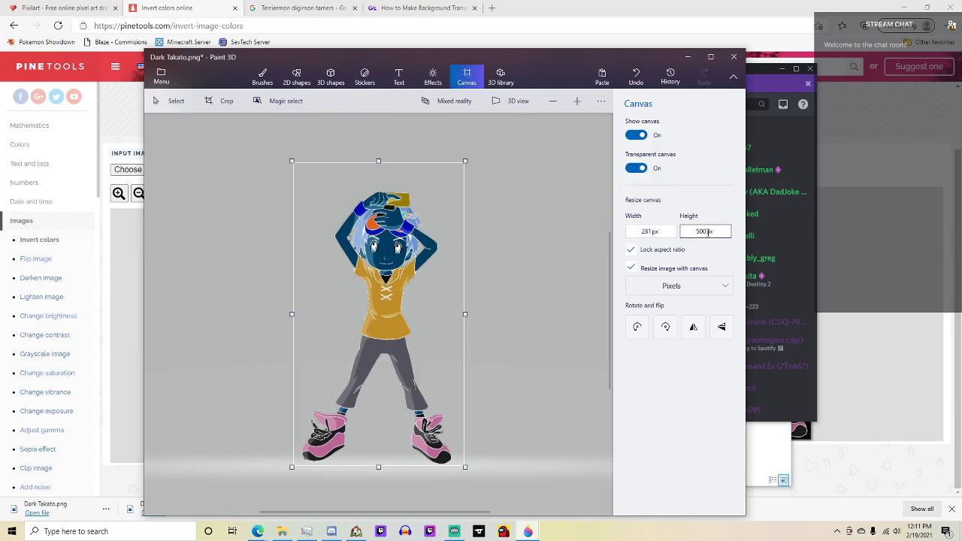
pyautogui.doubleClick(701, 233)
pyautogui.press('Return')
pyautogui.hotkey('ctrl', 'z')
# Switch to File Explorer, open the project's Battlers folder, and check the dimensions of the existing Dark battler images.
pyautogui.hotkey('alt', 'Tab')
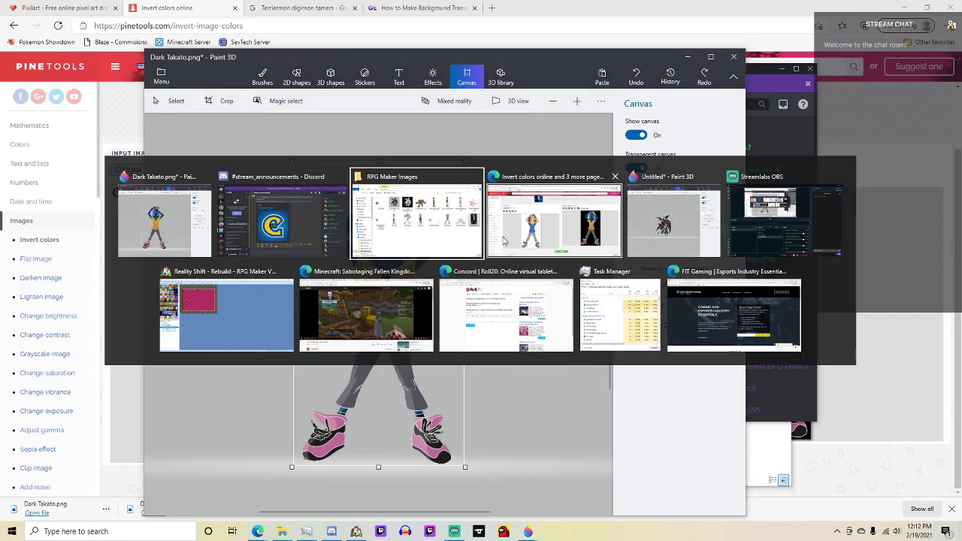
pyautogui.click(451, 252)
pyautogui.click(284, 293)
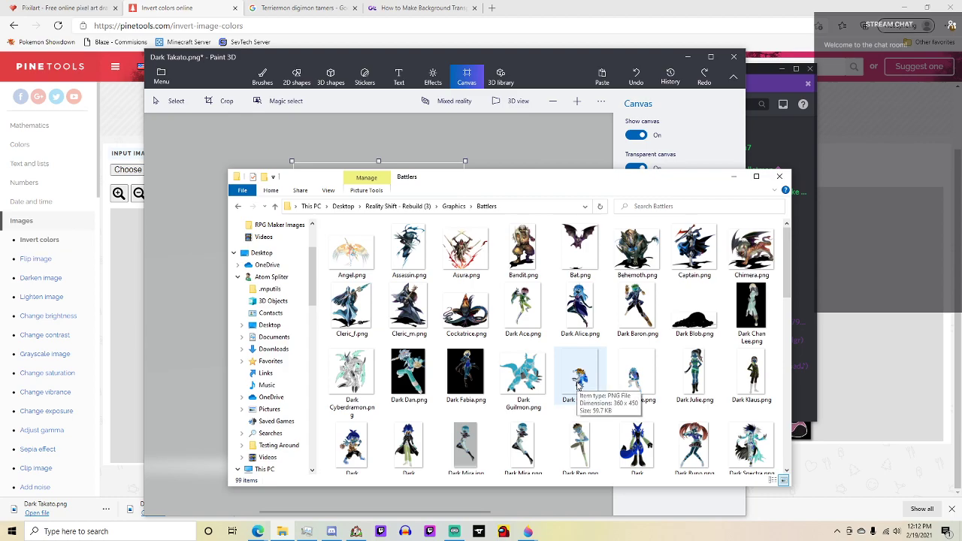
pyautogui.scroll(-5, 577, 385)
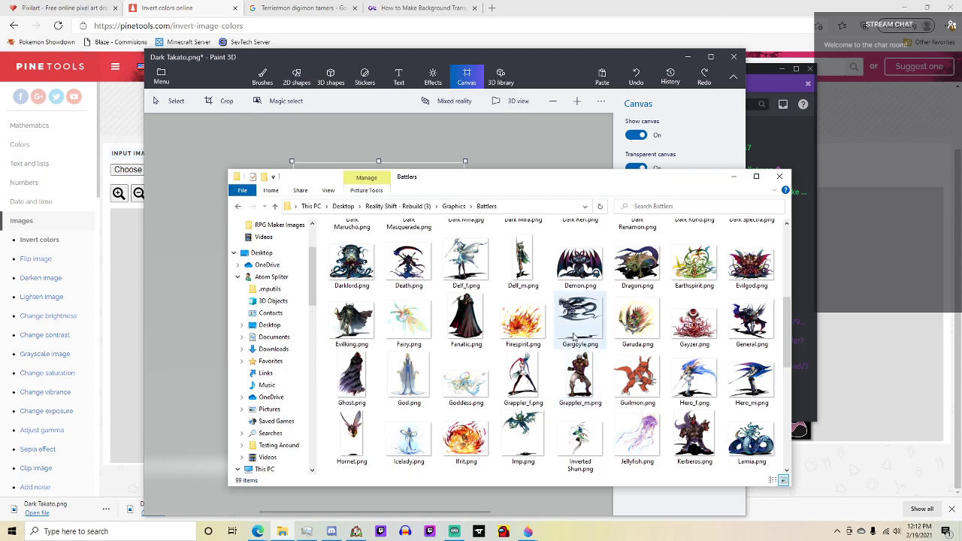
pyautogui.scroll(5, 577, 335)
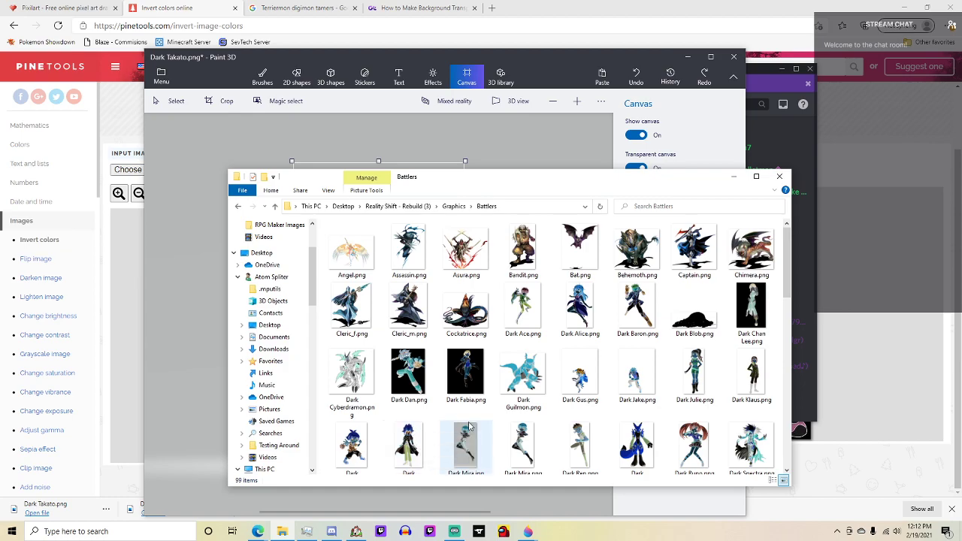
# Back in Paint 3D, resize the canvas to 250 px high with the aspect ratio locked, and scale the figure down to fit it.
pyautogui.click(176, 319)
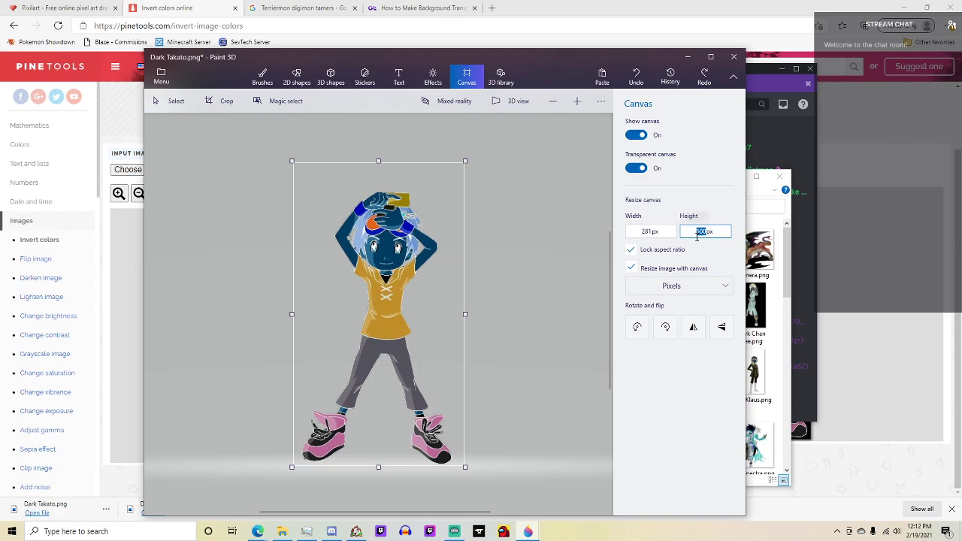
pyautogui.write('2')
pyautogui.press('Return')
pyautogui.moveTo(290, 177)
pyautogui.mouseDown()
pyautogui.moveTo(429, 300)
pyautogui.moveTo(509, 486)
pyautogui.mouseUp()
pyautogui.moveTo(292, 181); pyautogui.dragTo(397, 287)
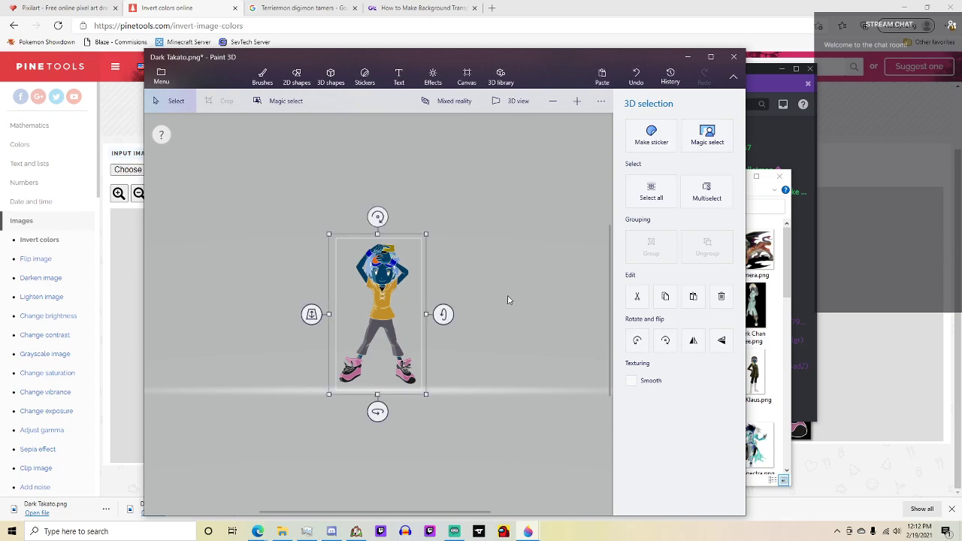
pyautogui.press('c')
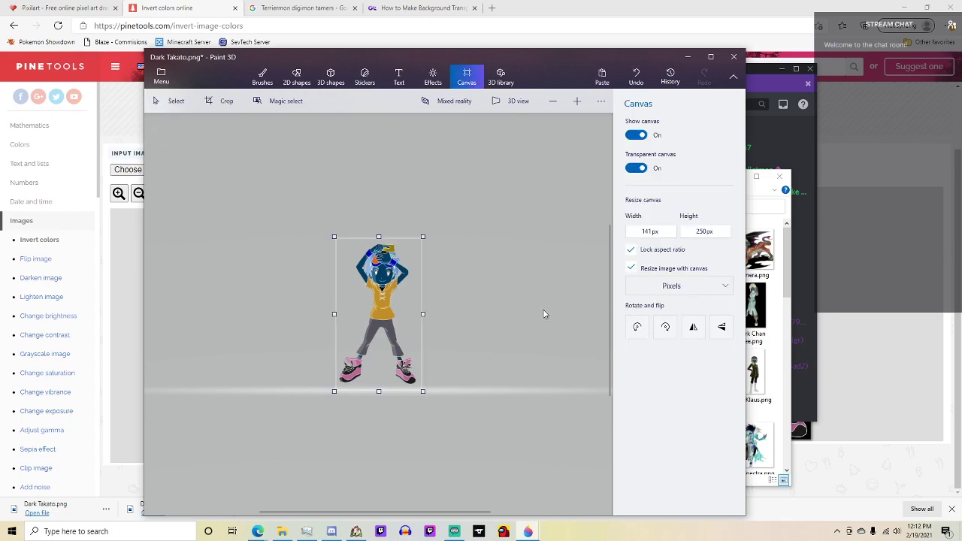
# Save the picture as a transparent PNG named Dark Takato, and close Paint 3D without saving the remaining changes.
pyautogui.hotkey('ctrl', 's')
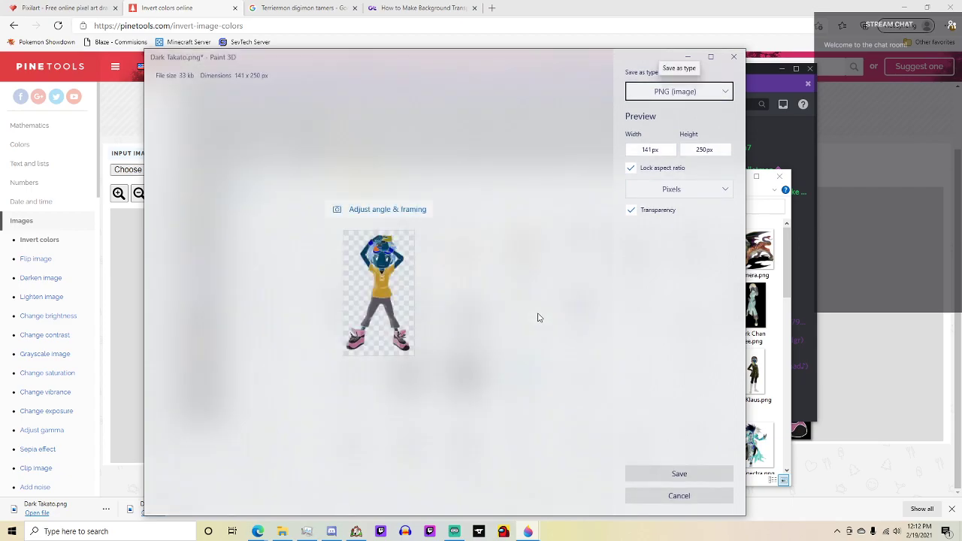
pyautogui.click(679, 474)
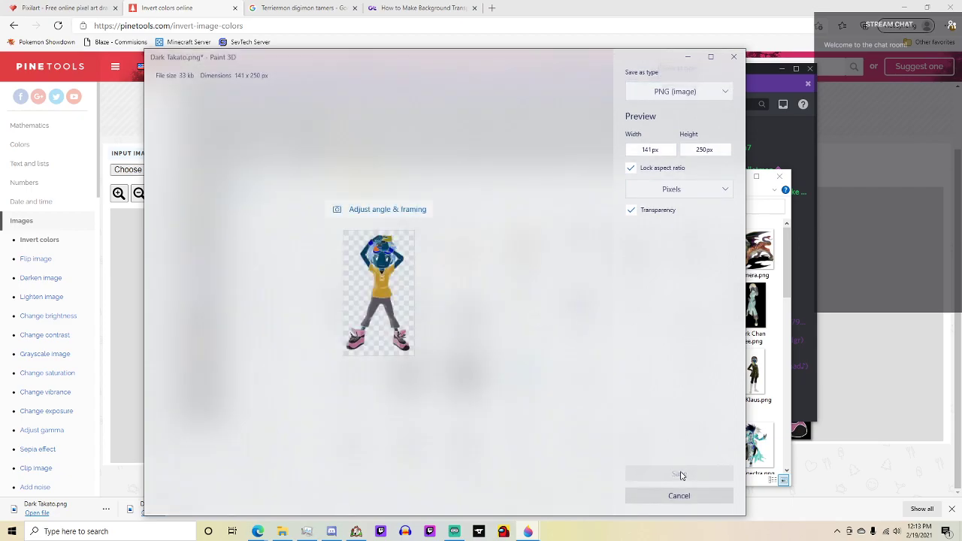
pyautogui.write('Dark Takato')
pyautogui.press('Return')
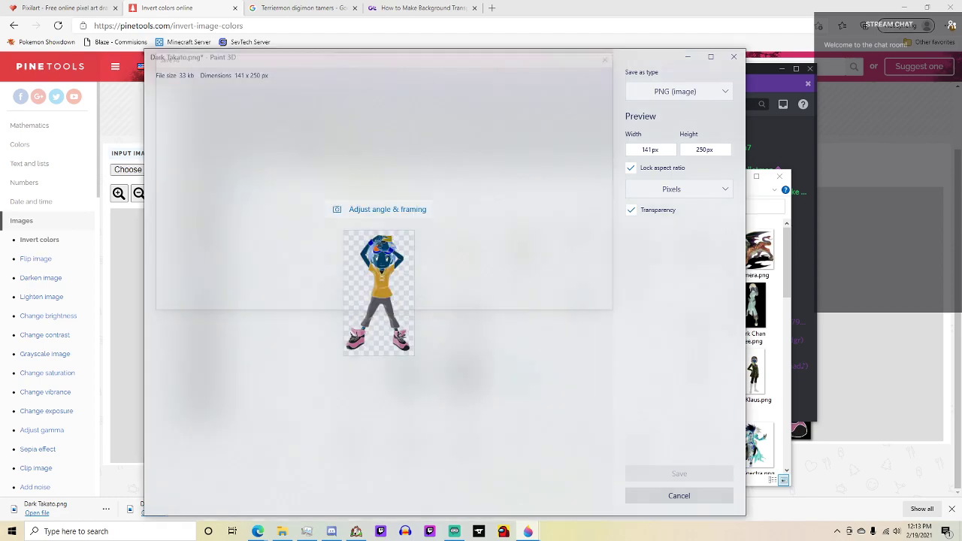
pyautogui.click(734, 58)
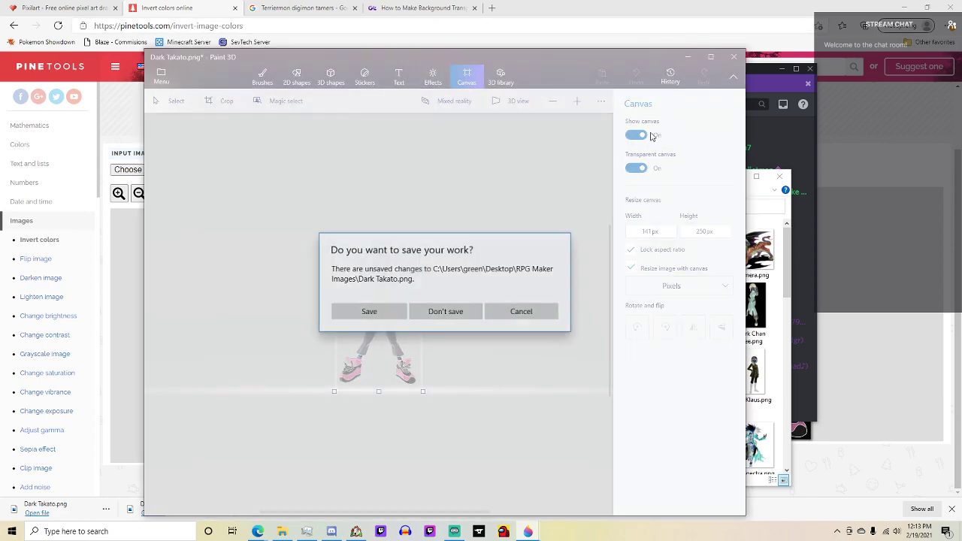
pyautogui.click(418, 314)
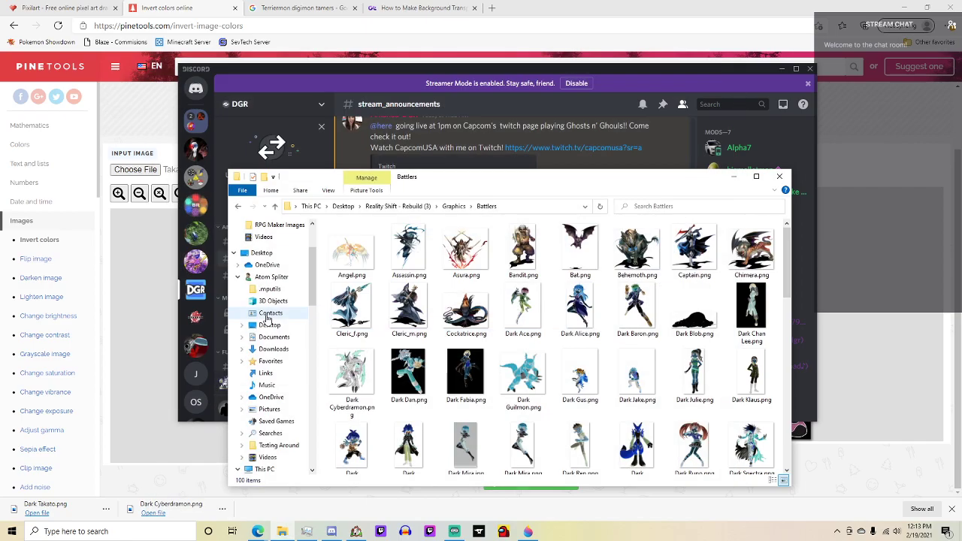
# Go to the RPG Maker Images folder on the Desktop and preview Rika.gif.
pyautogui.click(238, 277)
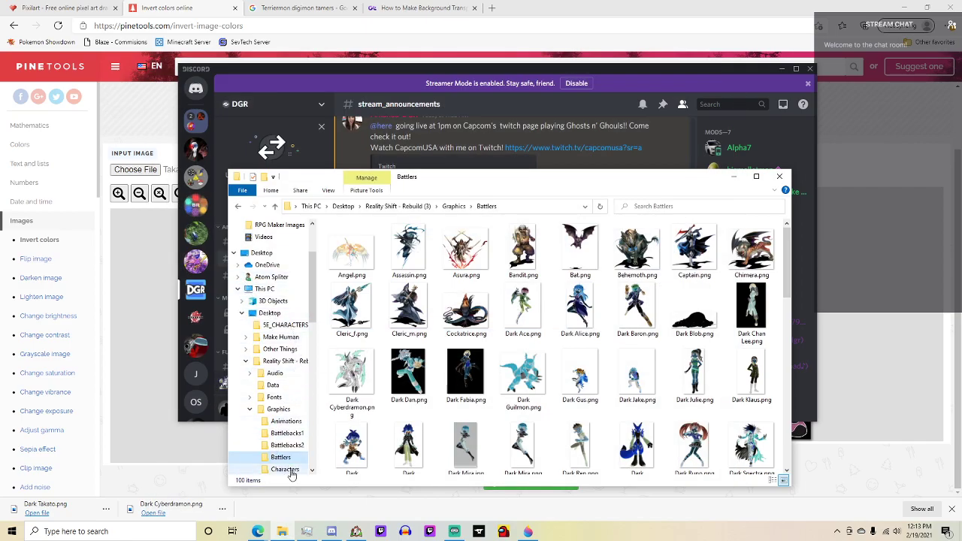
pyautogui.click(249, 409)
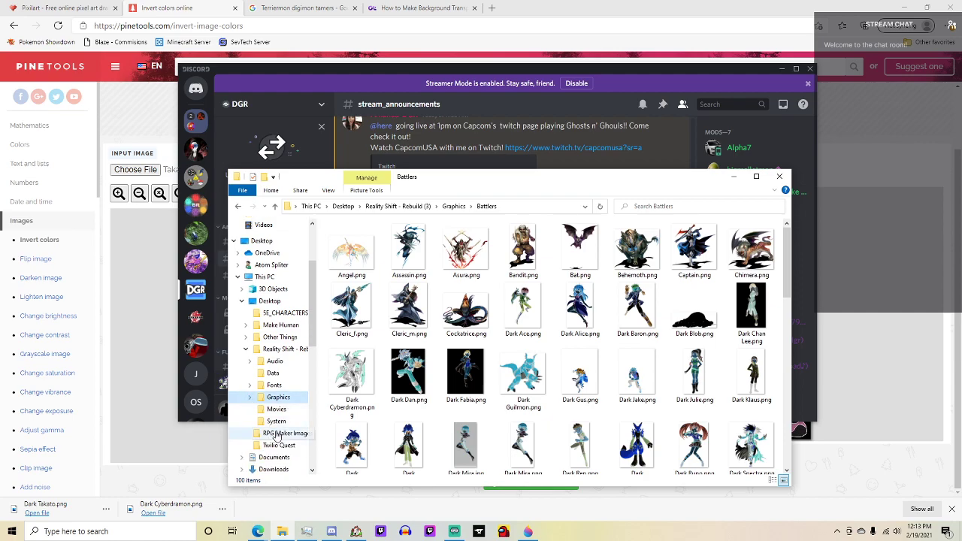
pyautogui.click(280, 445)
pyautogui.doubleClick(476, 336)
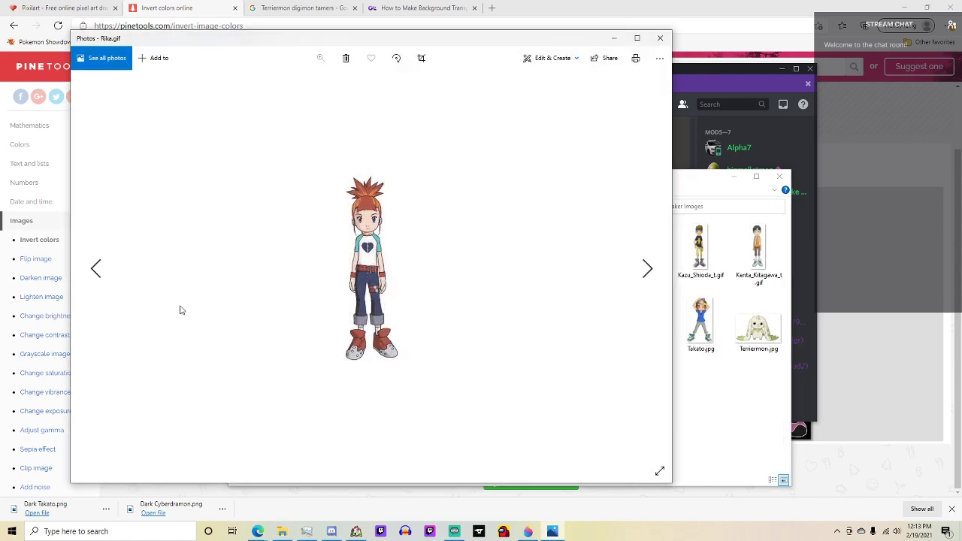
pyautogui.click(660, 38)
# Switch to the PineTools page, load Rika.gif as the input image, and invert its colors.
pyautogui.click(151, 311)
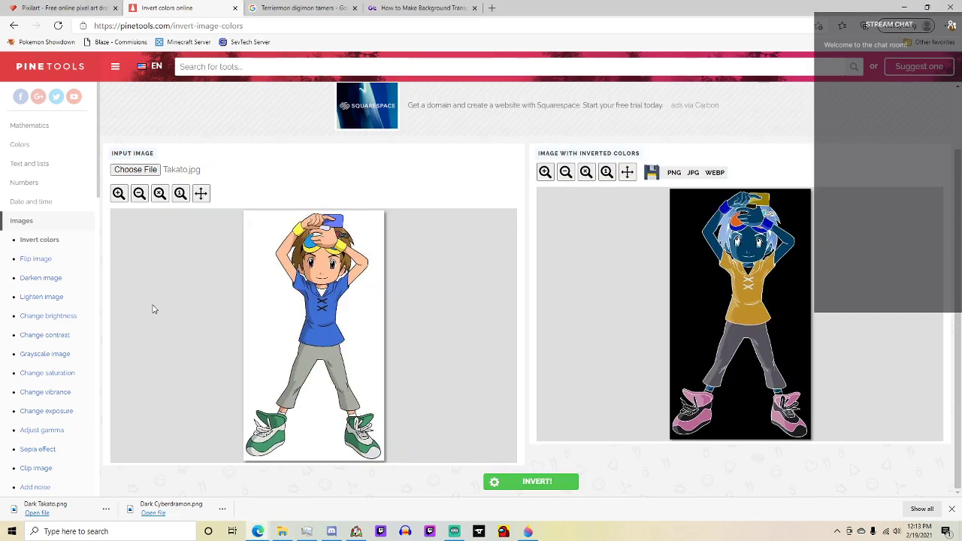
pyautogui.click(133, 169)
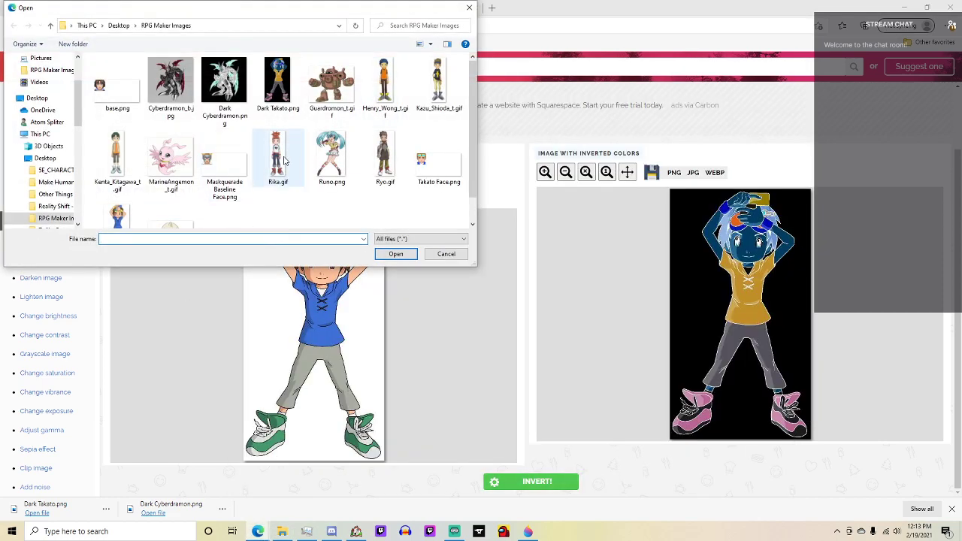
pyautogui.doubleClick(281, 157)
pyautogui.click(530, 482)
# Save the inverted image as Dark Rika in the RPG Maker Images folder.
pyautogui.rightClick(751, 257)
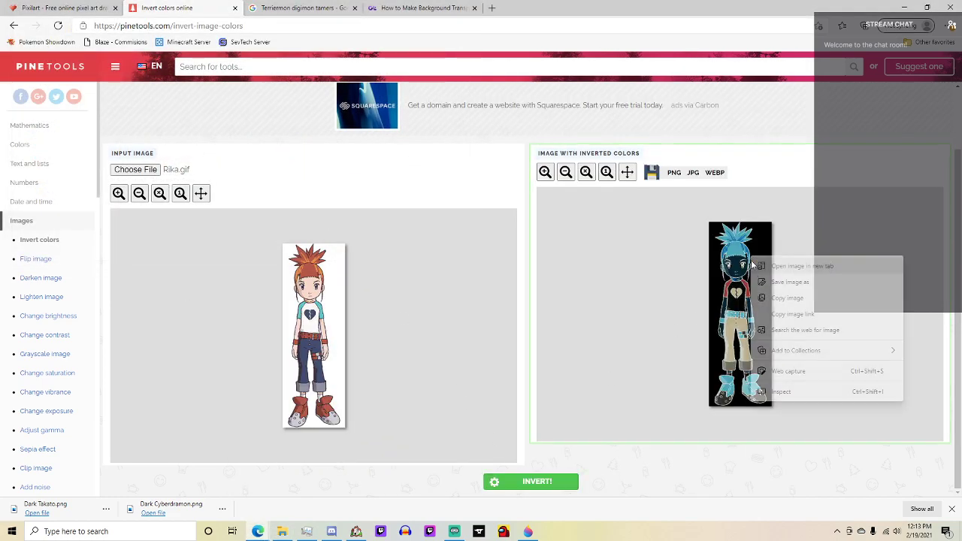
pyautogui.click(788, 282)
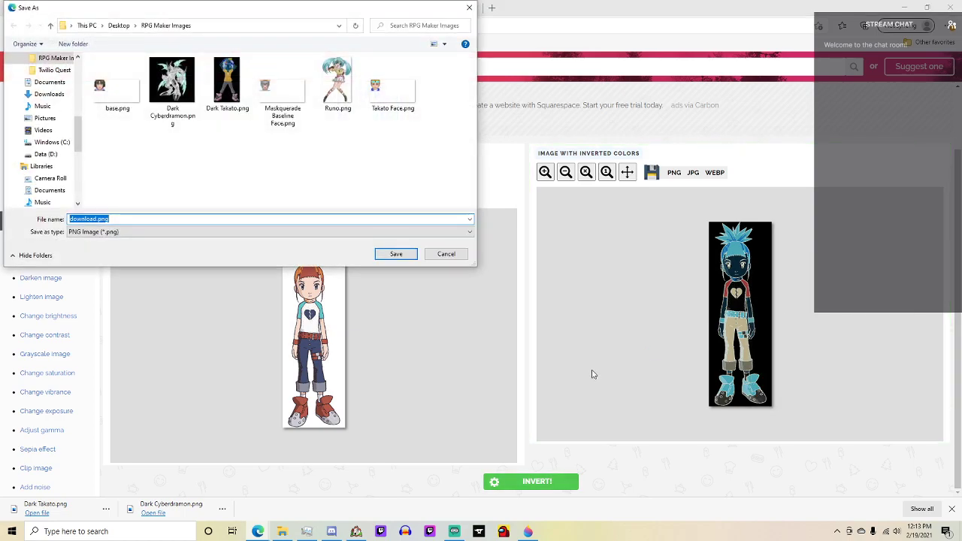
pyautogui.write('Dark Rika')
pyautogui.press('Return')
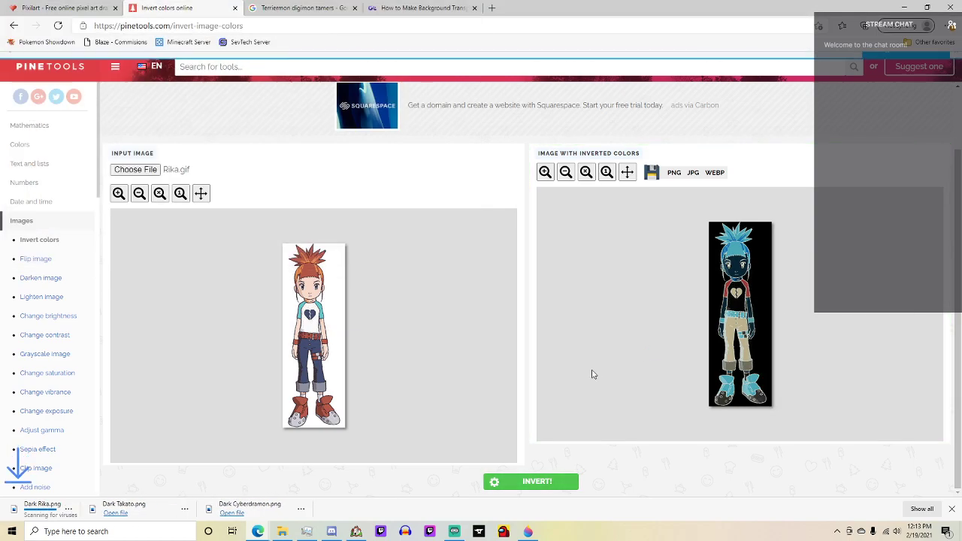
# Open Dark Rika.png in Photos from its folder, send it to Paint 3D for editing, and close Photos.
pyautogui.hotkey('alt', 'Tab')
pyautogui.doubleClick(528, 254)
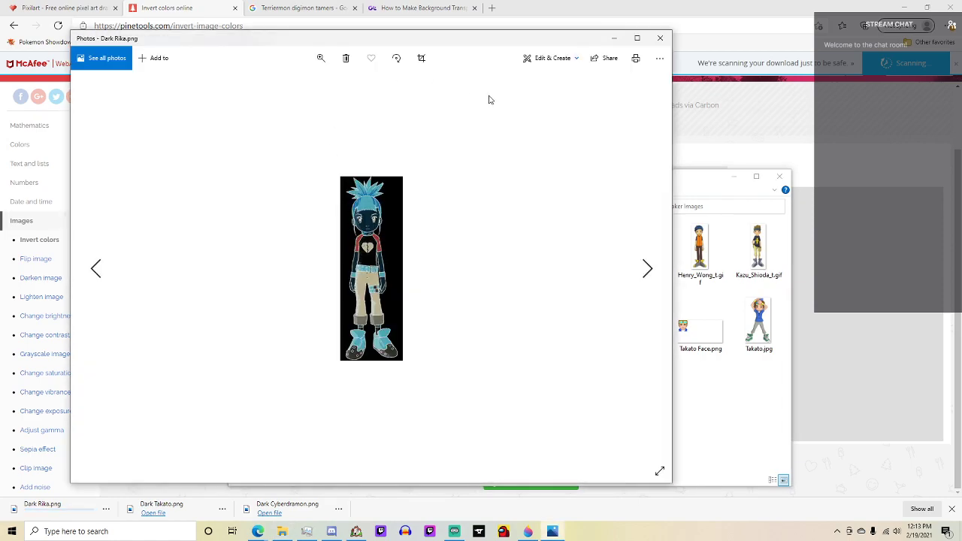
pyautogui.click(552, 58)
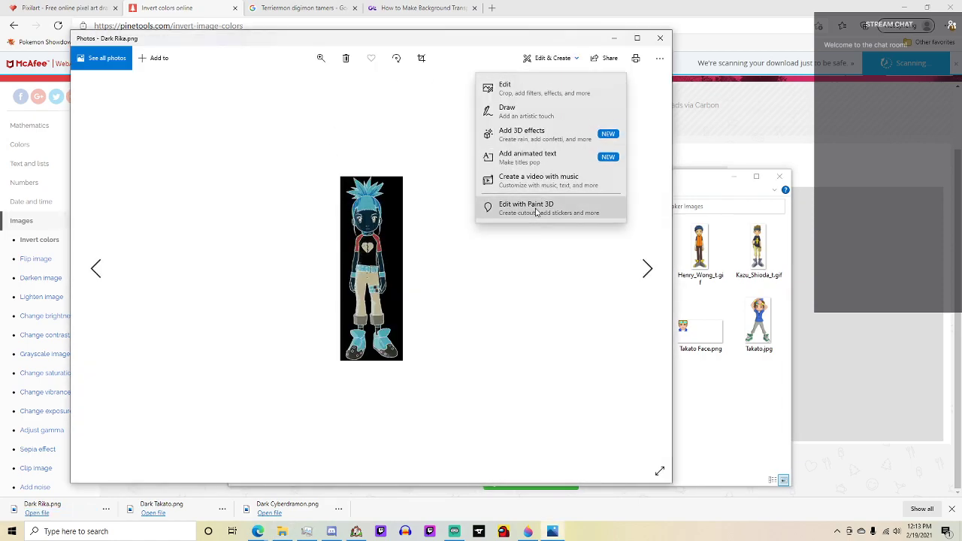
pyautogui.click(536, 210)
pyautogui.click(659, 38)
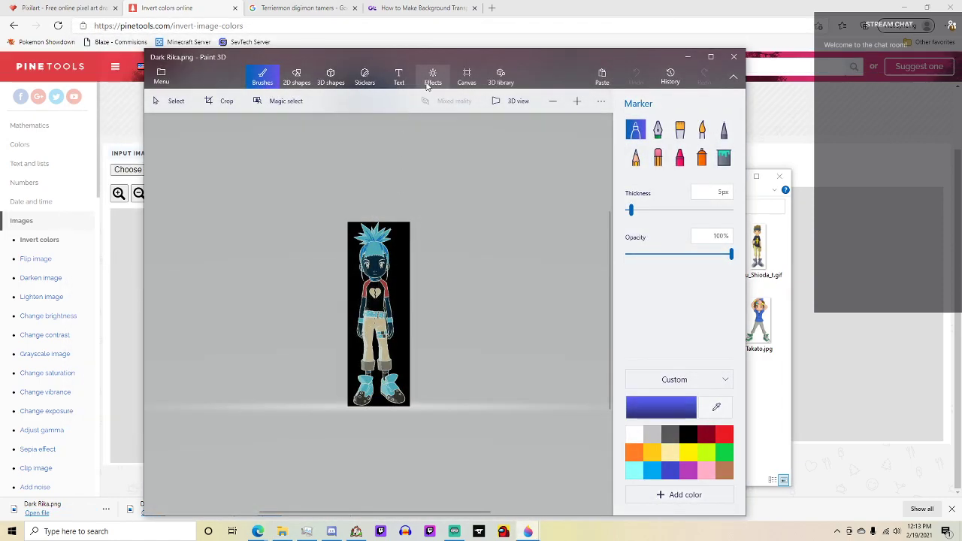
# Start a Magic select cutout of the whole figure and add the shirt's heart and both shoe toes to it.
pyautogui.click(286, 100)
pyautogui.click(705, 242)
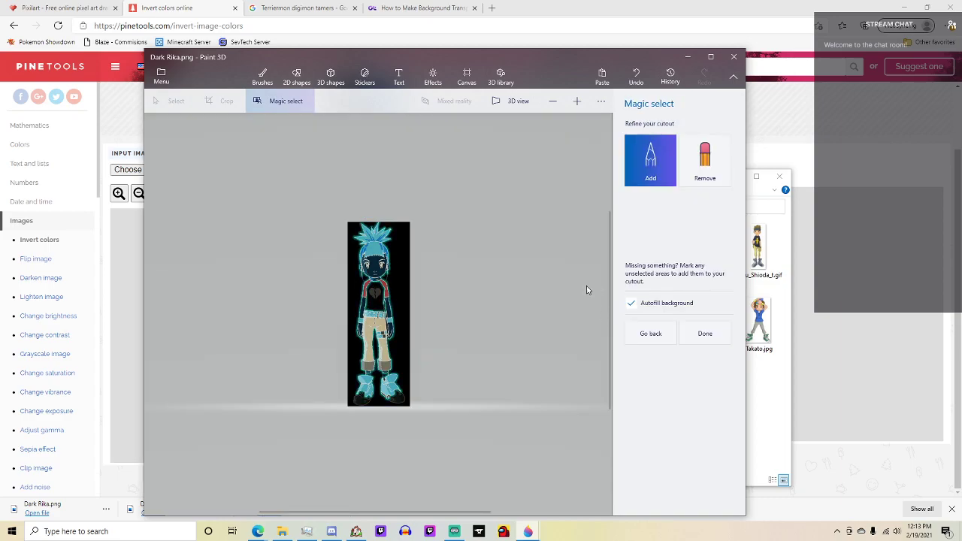
pyautogui.click(579, 110)
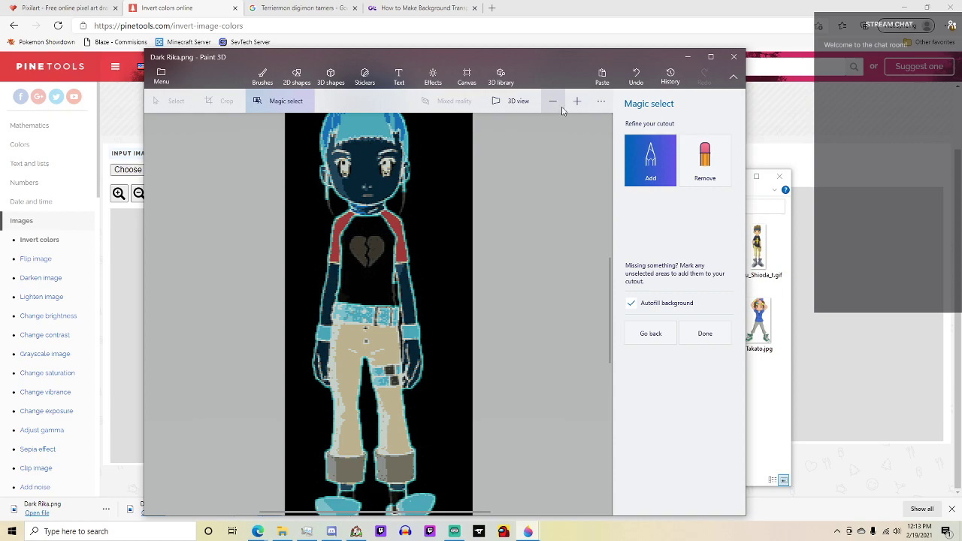
pyautogui.click(554, 110)
pyautogui.moveTo(364, 257); pyautogui.dragTo(370, 274)
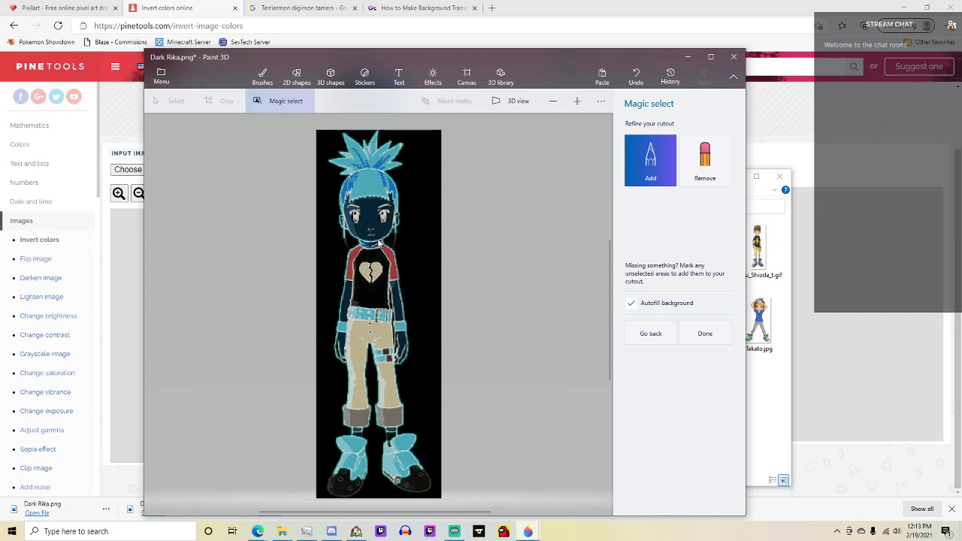
pyautogui.moveTo(343, 477); pyautogui.dragTo(355, 486)
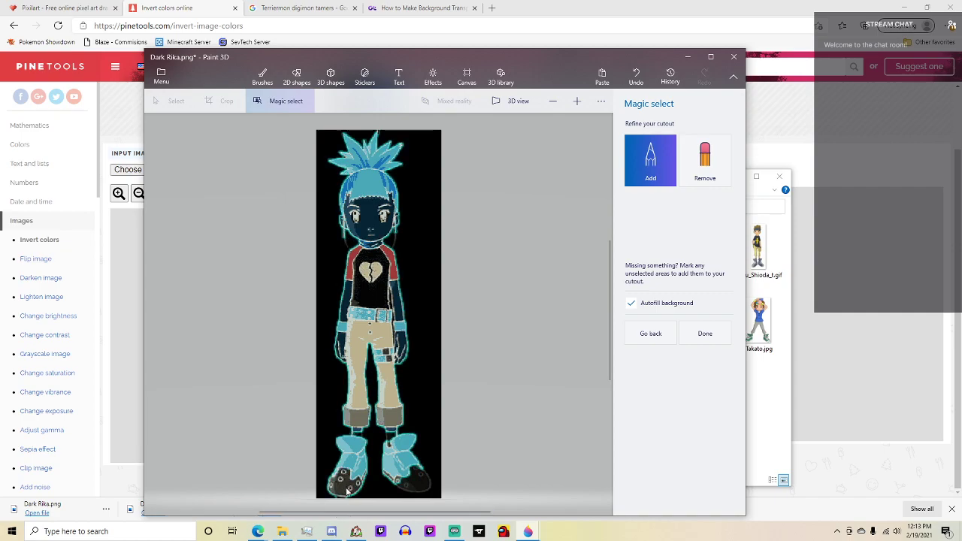
pyautogui.moveTo(415, 482); pyautogui.dragTo(421, 482)
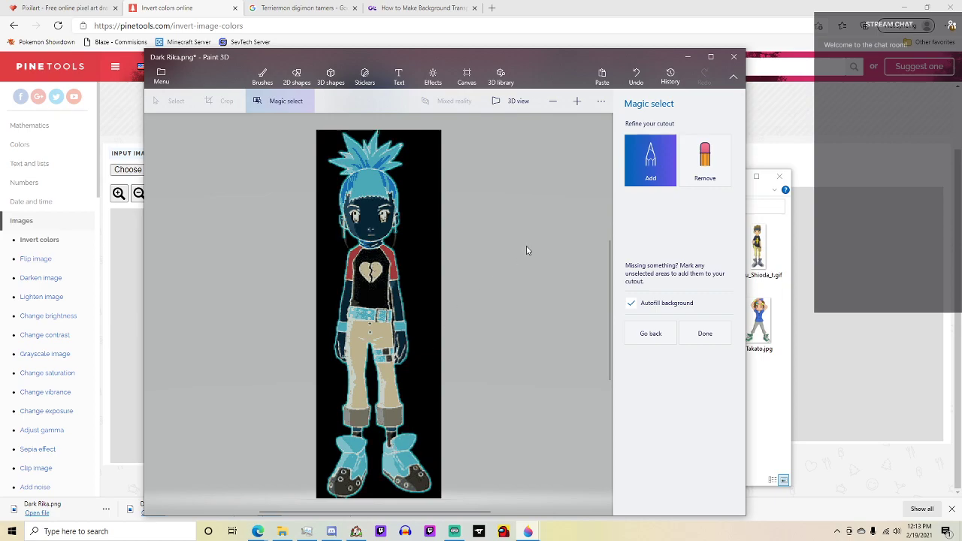
# Try to remove the narrow gap between the shirt and the figure's left arm from the cutout.
pyautogui.click(705, 160)
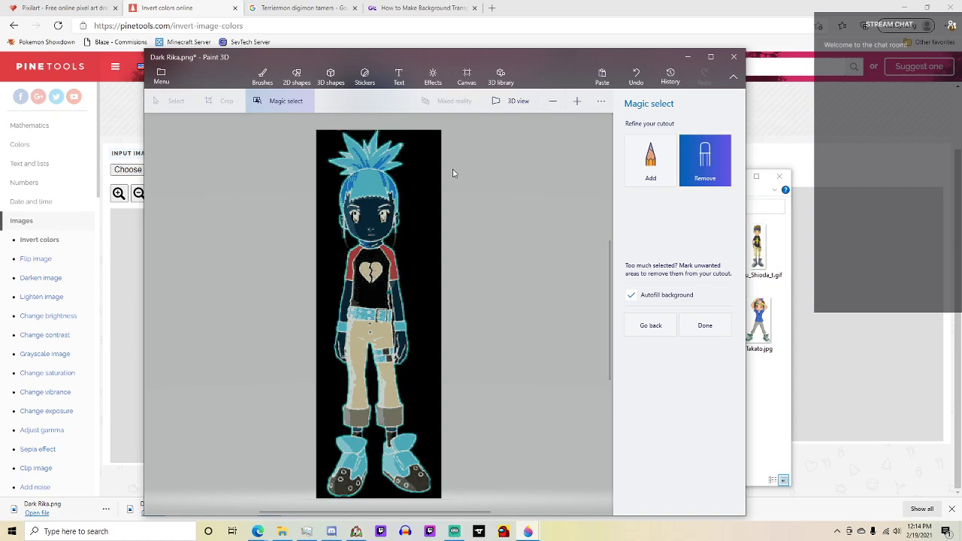
pyautogui.hotkey('ctrl', 'z')
pyautogui.click(577, 100)
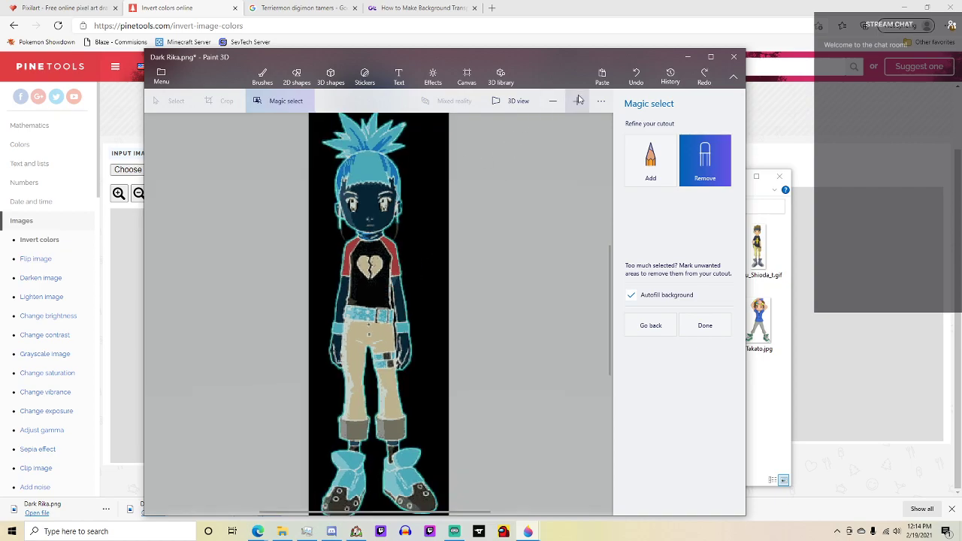
pyautogui.click(577, 101)
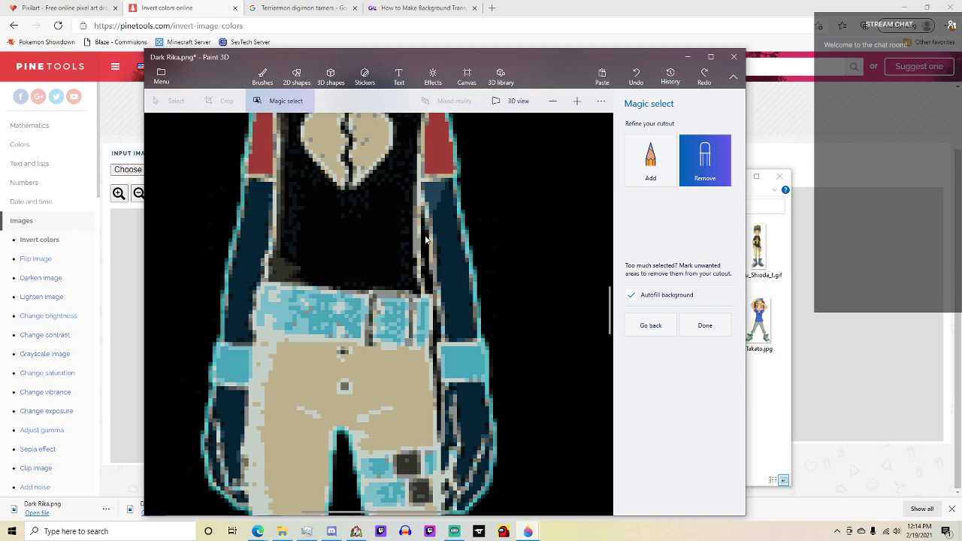
pyautogui.moveTo(424, 254); pyautogui.dragTo(424, 252)
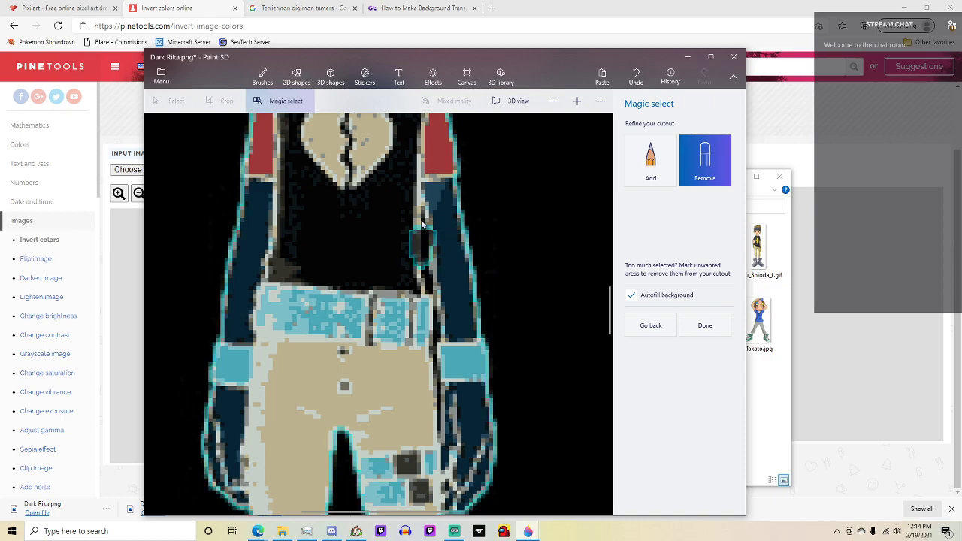
pyautogui.moveTo(431, 290); pyautogui.dragTo(431, 290)
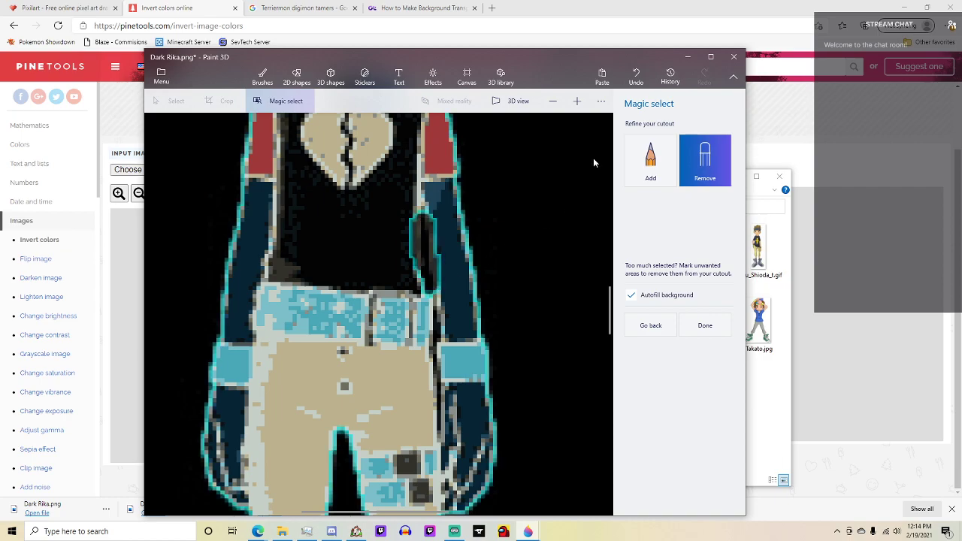
# Try adding the inner edge of the figure's left arm back to the cutout, and undo the refinements there.
pyautogui.click(650, 160)
pyautogui.moveTo(431, 223); pyautogui.dragTo(439, 295)
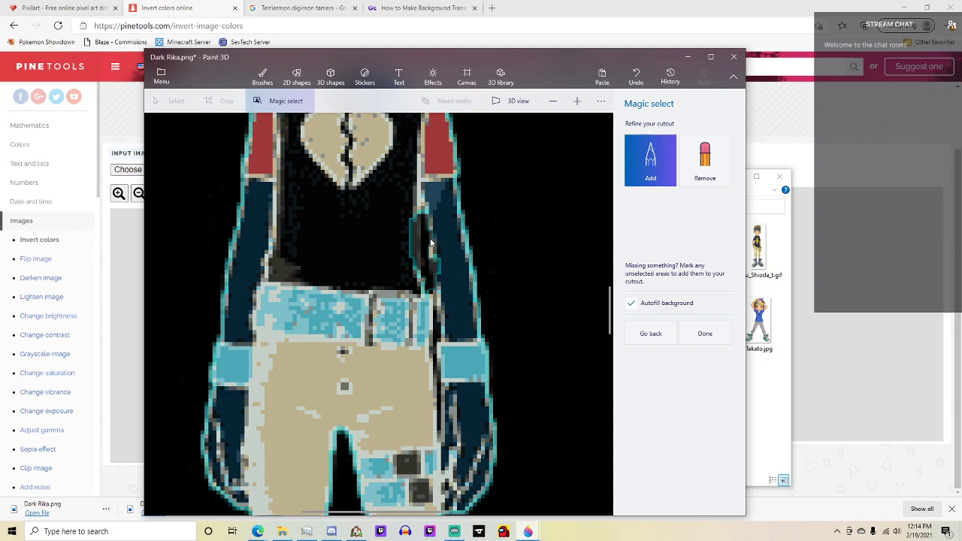
pyautogui.moveTo(432, 242); pyautogui.dragTo(433, 239)
pyautogui.moveTo(435, 279)
pyautogui.mouseDown()
pyautogui.moveTo(417, 239)
pyautogui.moveTo(440, 259)
pyautogui.moveTo(419, 227)
pyautogui.moveTo(433, 296)
pyautogui.moveTo(412, 210)
pyautogui.moveTo(430, 234)
pyautogui.moveTo(427, 252)
pyautogui.moveTo(413, 233)
pyautogui.moveTo(426, 293)
pyautogui.mouseUp()
pyautogui.hotkey('ctrl', 'z')
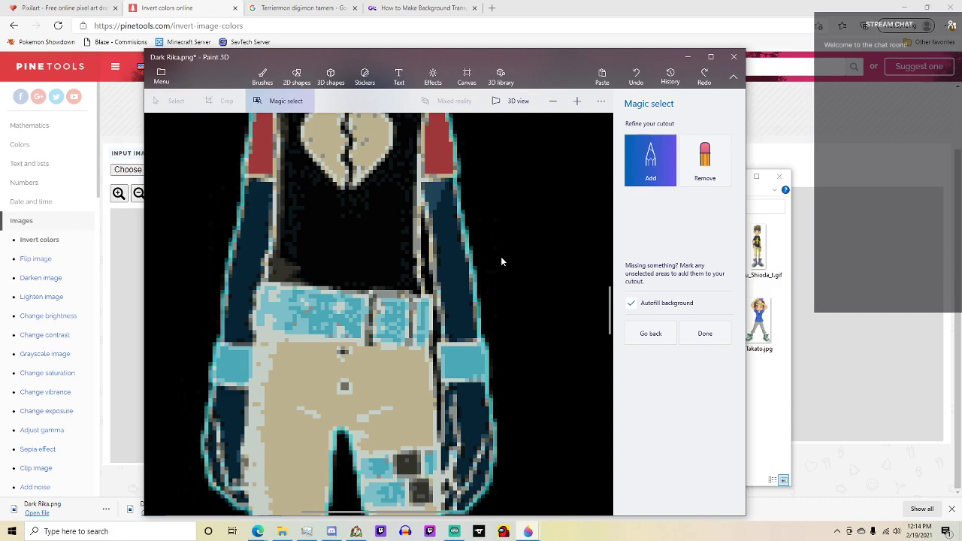
# Accept the Magic select cutout and move the cut-out figure off the canvas into the empty space on its left.
pyautogui.click(554, 101)
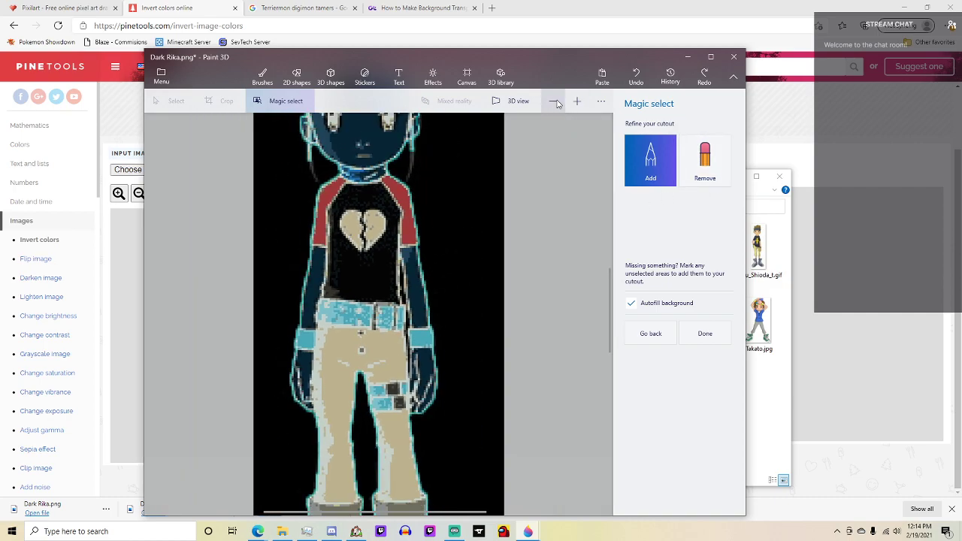
pyautogui.click(553, 100)
pyautogui.click(553, 101)
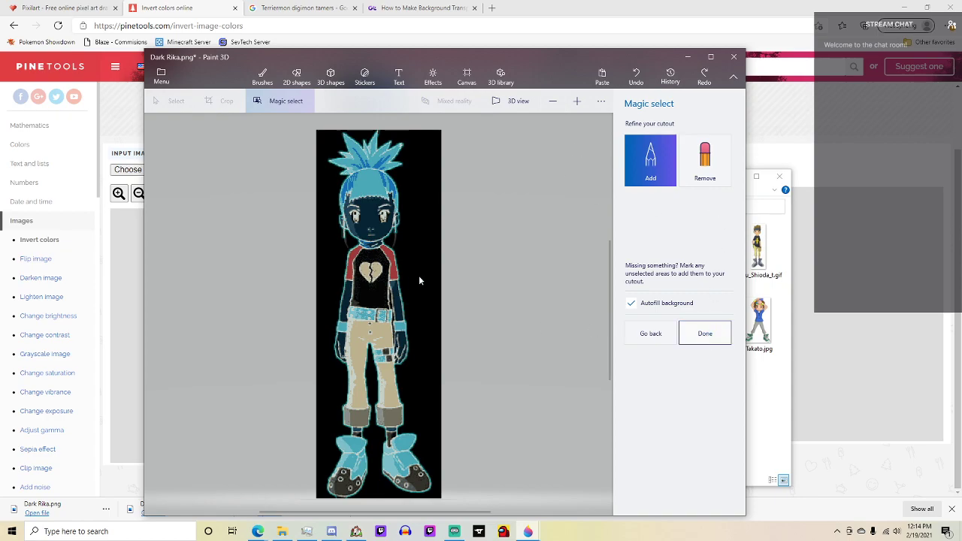
pyautogui.press('Return')
pyautogui.click(554, 102)
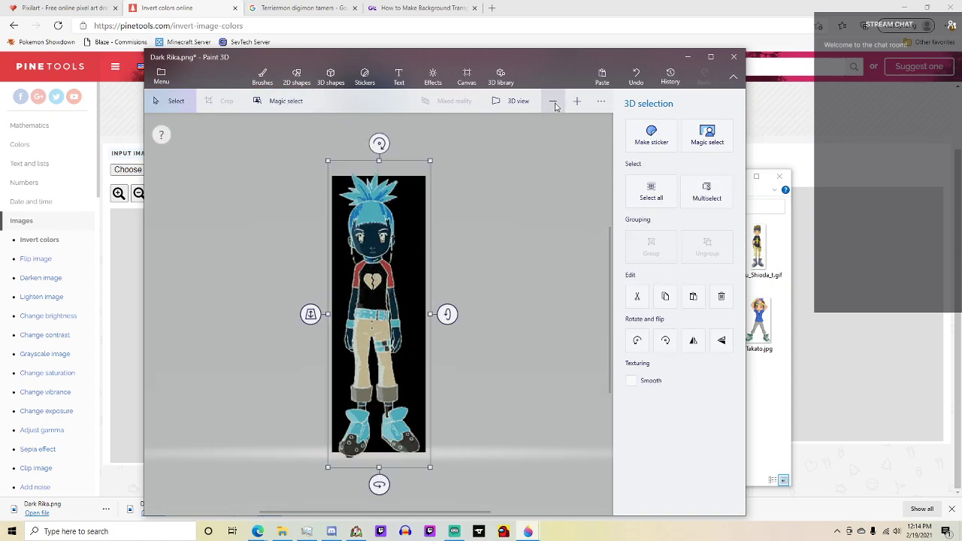
pyautogui.moveTo(419, 267)
pyautogui.mouseDown()
pyautogui.moveTo(393, 248)
pyautogui.moveTo(300, 223)
pyautogui.mouseUp()
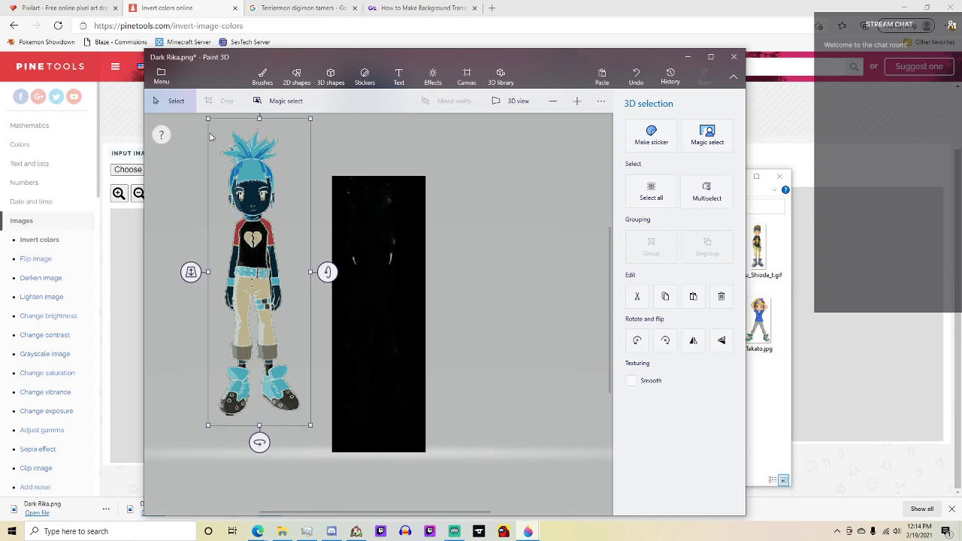
# Delete the black background left on the canvas and cut the figure so it can be pasted back.
pyautogui.click(174, 120)
pyautogui.moveTo(331, 153); pyautogui.dragTo(463, 455)
pyautogui.press('Delete')
pyautogui.moveTo(314, 282); pyautogui.dragTo(315, 147)
pyautogui.click(316, 146)
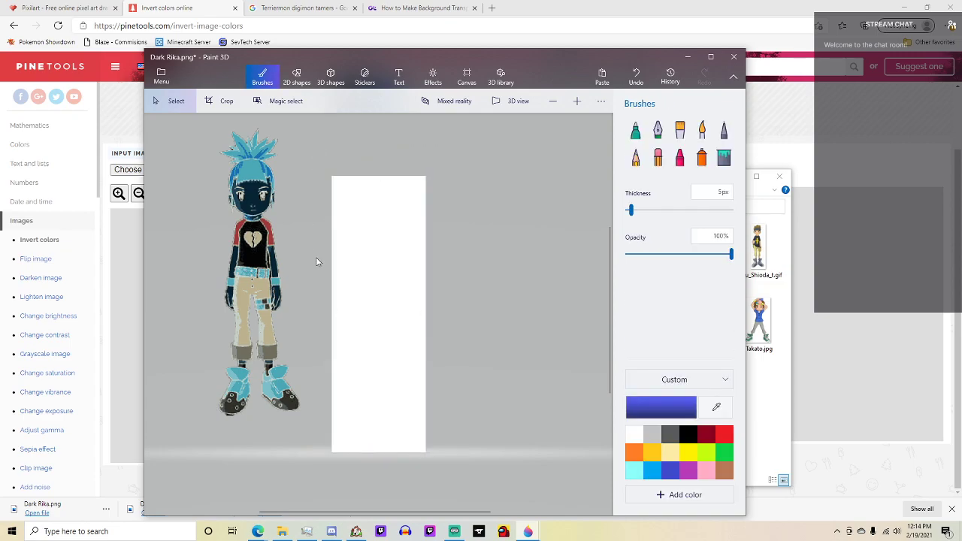
pyautogui.moveTo(210, 120); pyautogui.dragTo(318, 440)
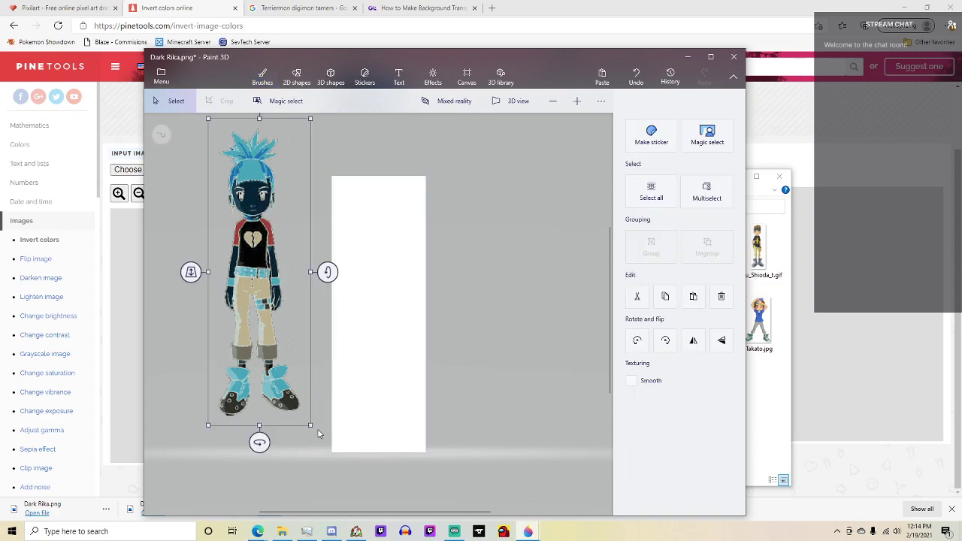
pyautogui.press('Delete')
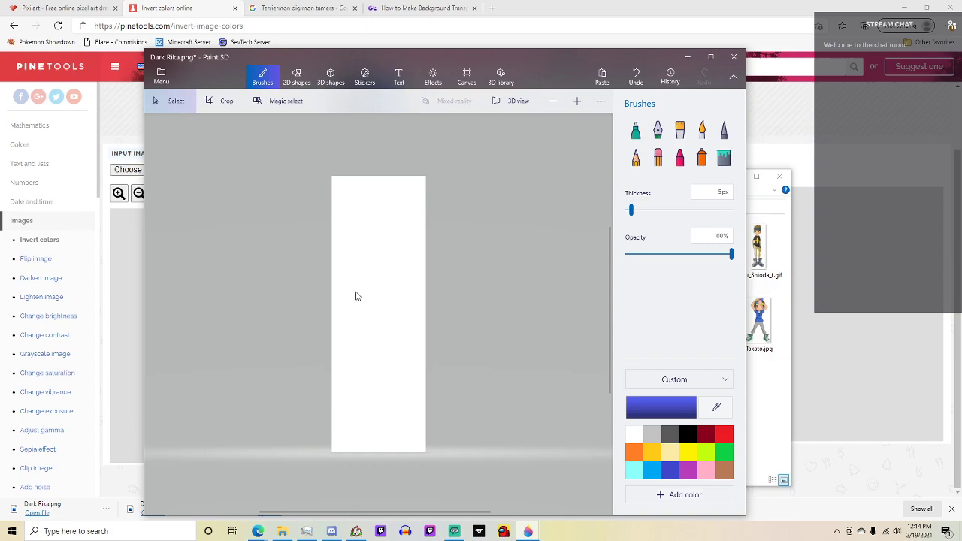
# Try pasting the figure back over the blank canvas at its original size, and undo both placements.
pyautogui.rightClick(356, 296)
pyautogui.click(380, 365)
pyautogui.moveTo(236, 264); pyautogui.dragTo(361, 308)
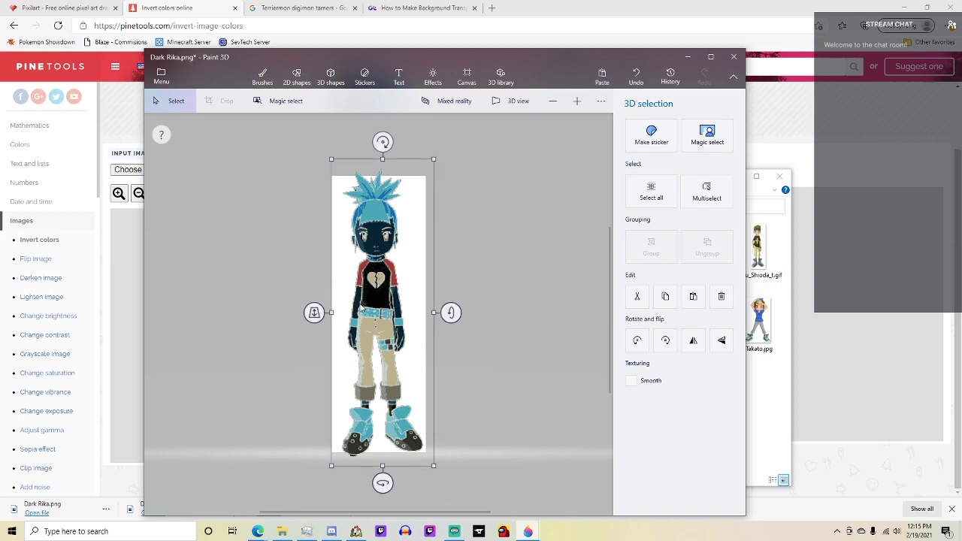
pyautogui.hotkey('ctrl', 'z')
pyautogui.hotkey('ctrl', 'v')
pyautogui.moveTo(259, 226)
pyautogui.mouseDown()
pyautogui.moveTo(383, 288)
pyautogui.moveTo(383, 271)
pyautogui.mouseUp()
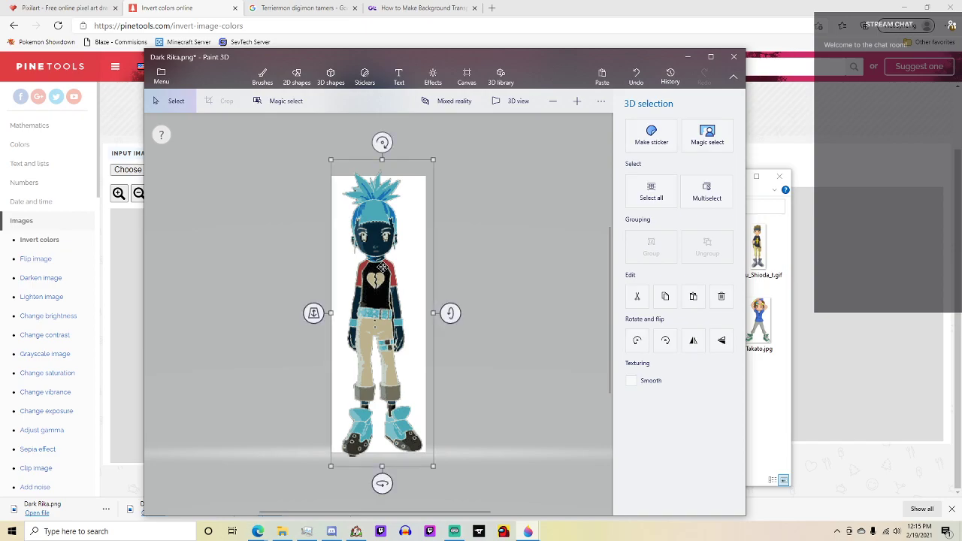
pyautogui.hotkey('ctrl', 'z')
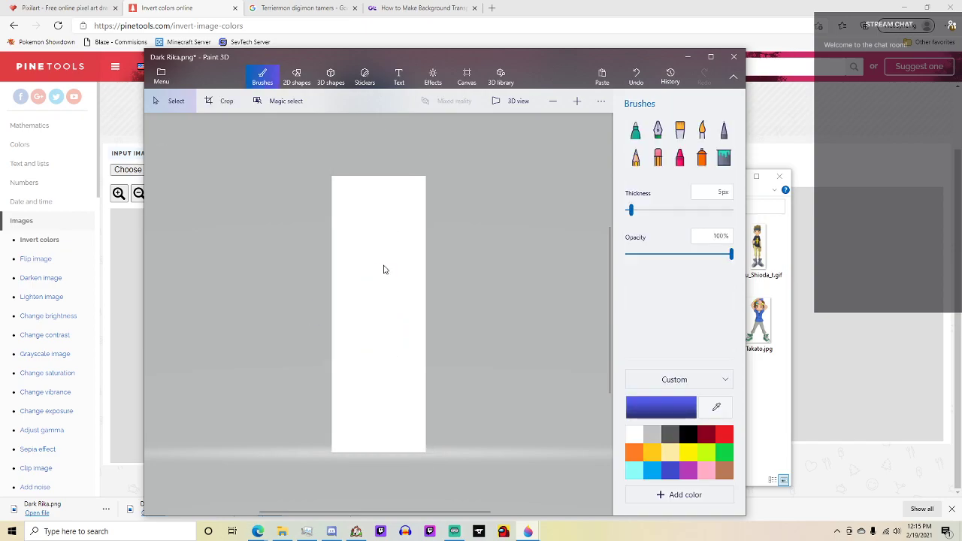
# Paste the figure again, shrink it slightly and place it within the blank white canvas.
pyautogui.moveTo(398, 273); pyautogui.dragTo(466, 486)
pyautogui.hotkey('ctrl', 'v')
pyautogui.moveTo(248, 259); pyautogui.dragTo(270, 208)
pyautogui.moveTo(230, 138); pyautogui.dragTo(379, 288)
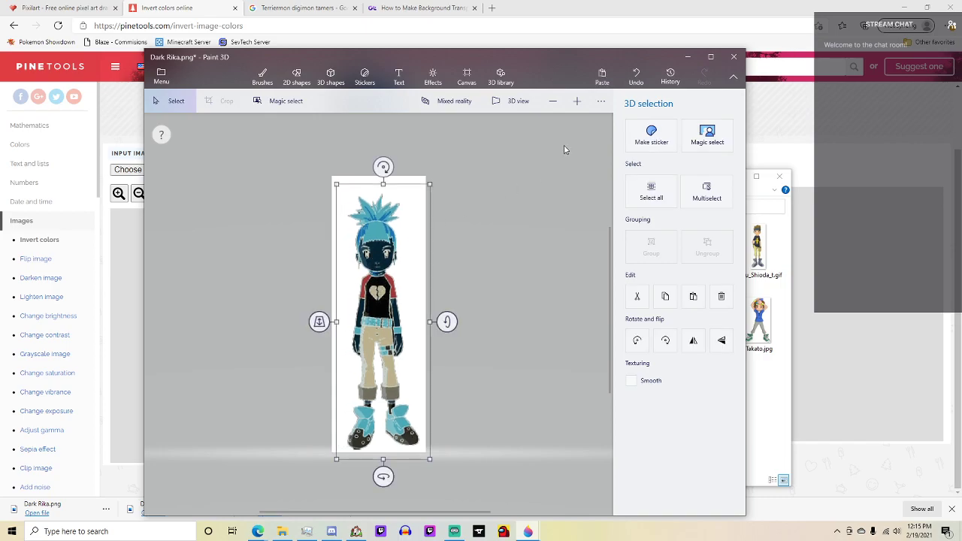
# Make the canvas transparent and resize it together with its image to a height of 250 px, keeping the aspect ratio locked.
pyautogui.click(467, 75)
pyautogui.click(636, 169)
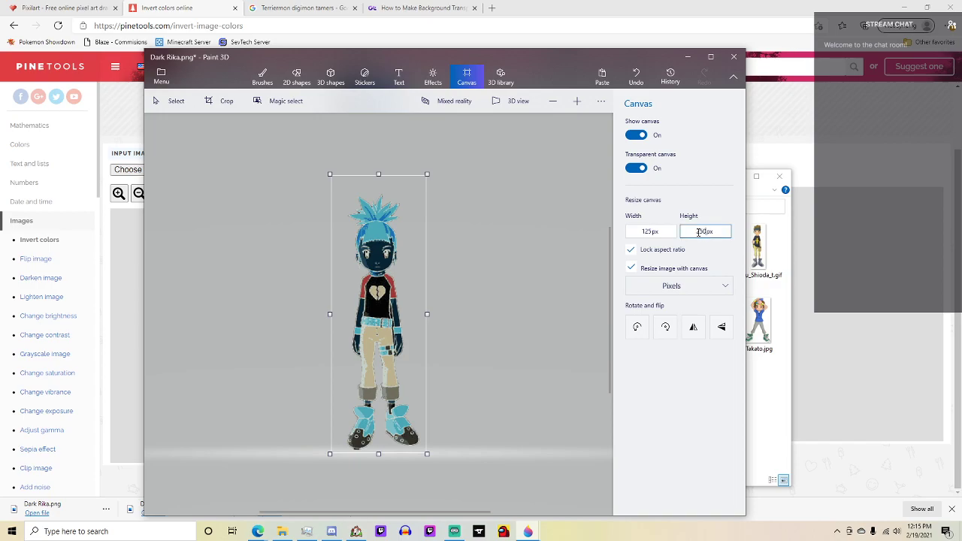
pyautogui.press('Return')
# Adjust the figure's size and position so it fits completely inside the resized canvas.
pyautogui.moveTo(303, 151); pyautogui.dragTo(457, 475)
pyautogui.moveTo(335, 181); pyautogui.dragTo(384, 302)
pyautogui.moveTo(344, 199); pyautogui.dragTo(350, 217)
pyautogui.moveTo(378, 284); pyautogui.dragTo(378, 284)
pyautogui.press('c')
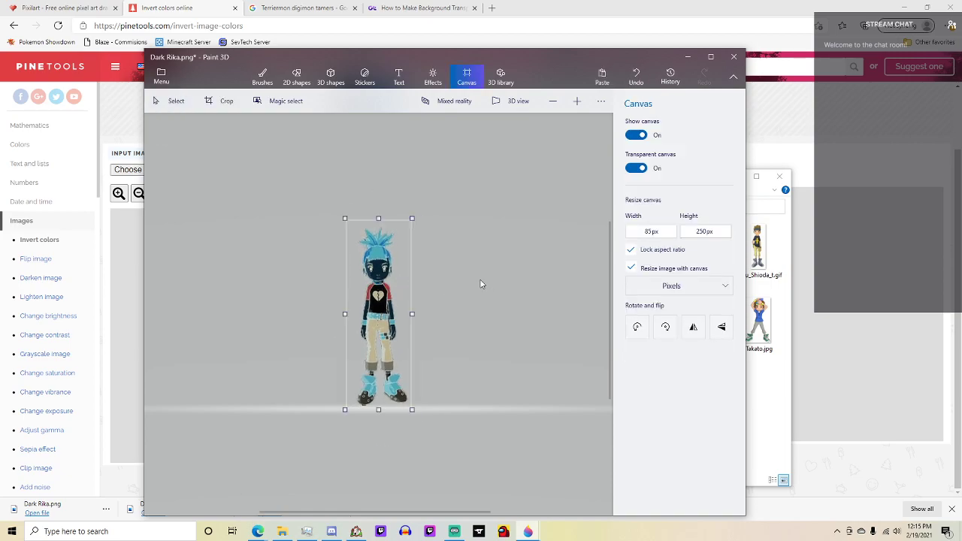
# Save the figure as a PNG image named Dark Rika in the Battlers folder and close Paint 3D.
pyautogui.hotkey('ctrl', 'o')
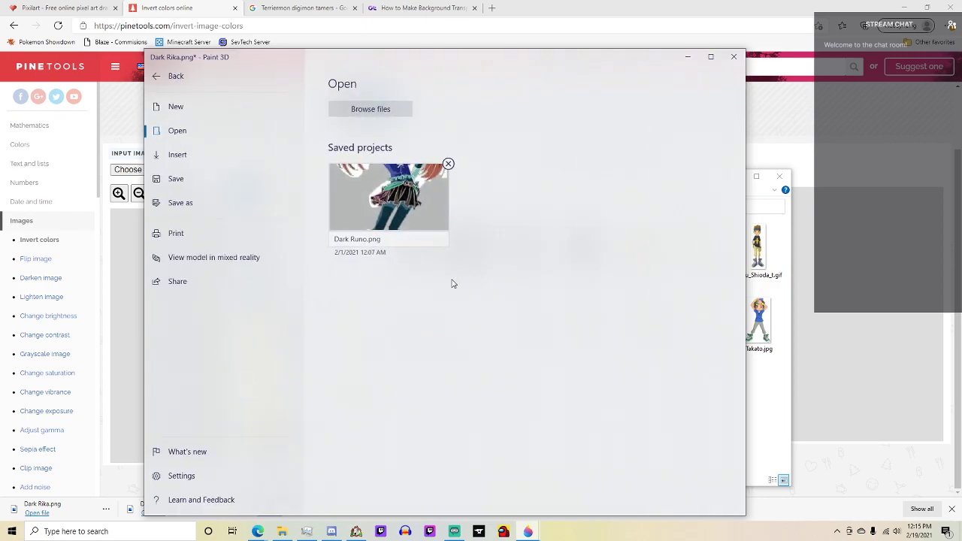
pyautogui.click(217, 180)
pyautogui.click(351, 139)
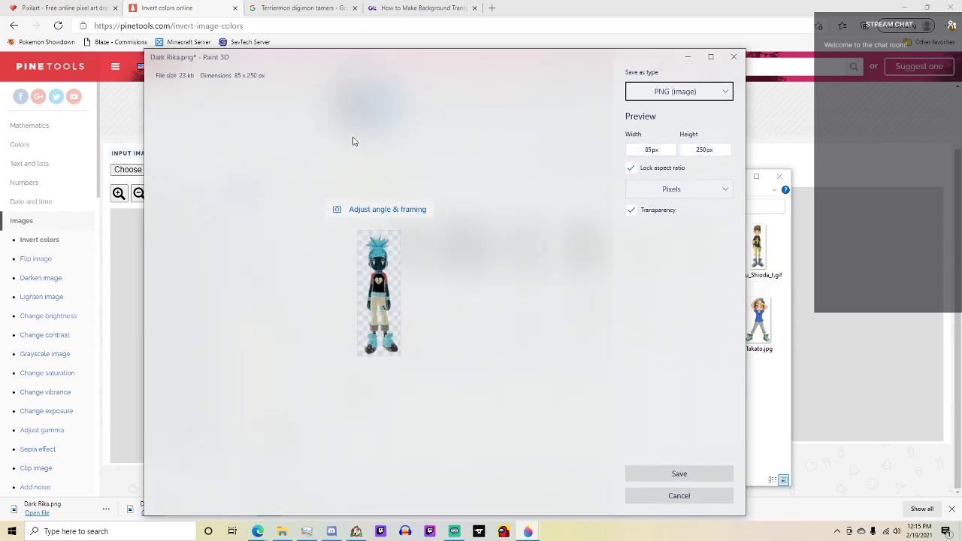
pyautogui.click(684, 482)
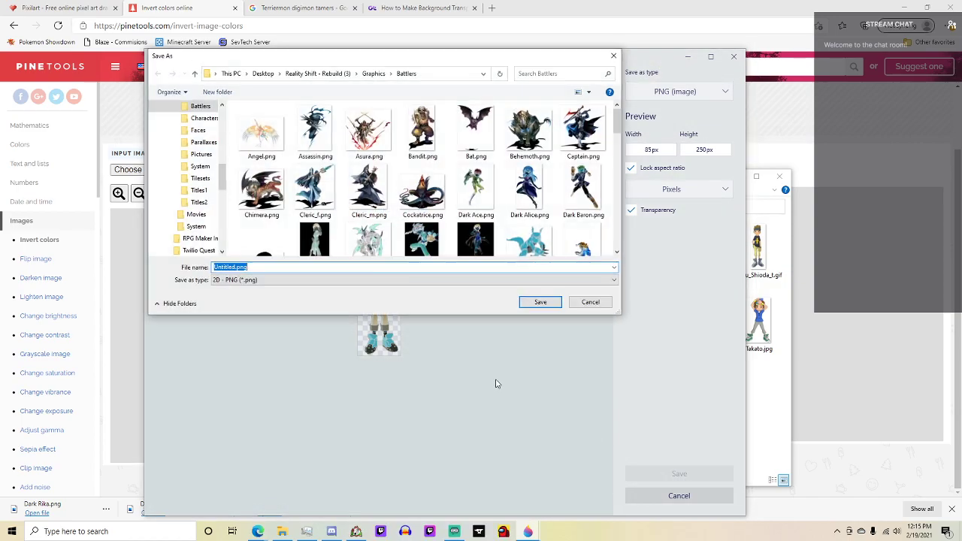
pyautogui.write('Dark Rika')
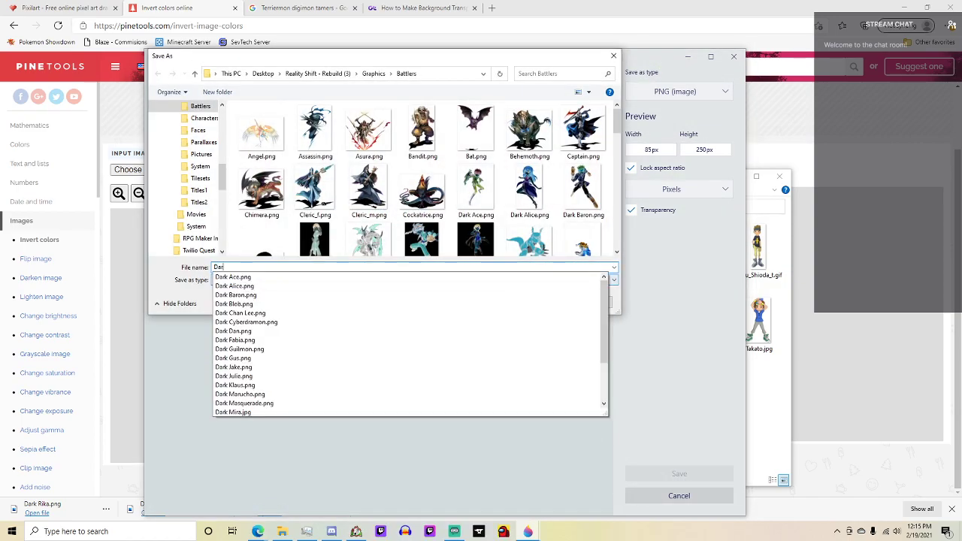
pyautogui.press('Return')
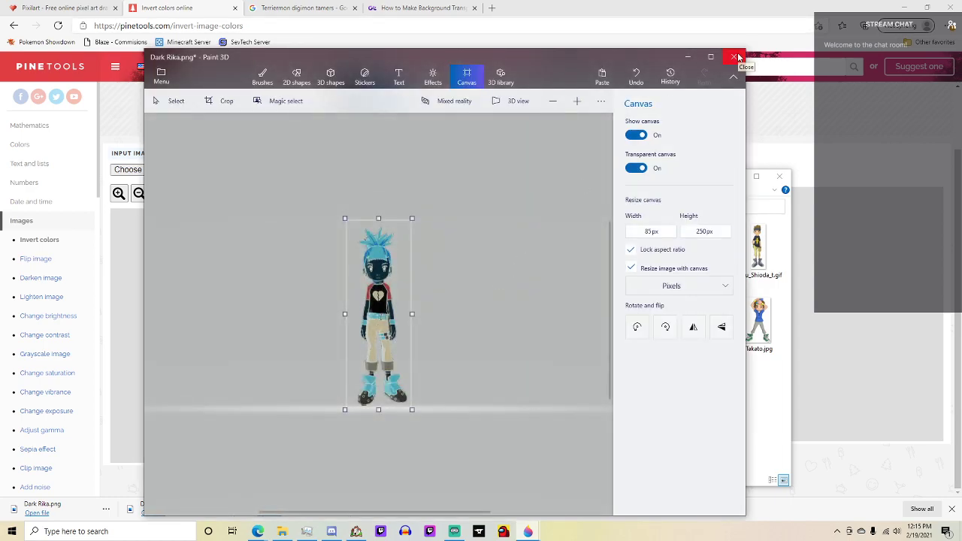
pyautogui.click(735, 57)
pyautogui.click(449, 310)
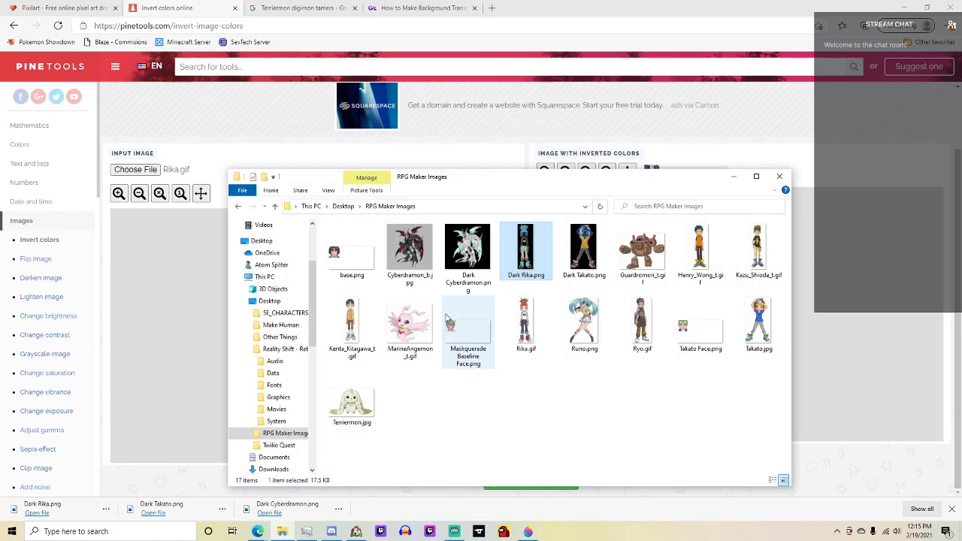
# Load Guardromon_t.gif from RPG Maker Images into the PineTools color inverter and invert its colors.
pyautogui.click(136, 169)
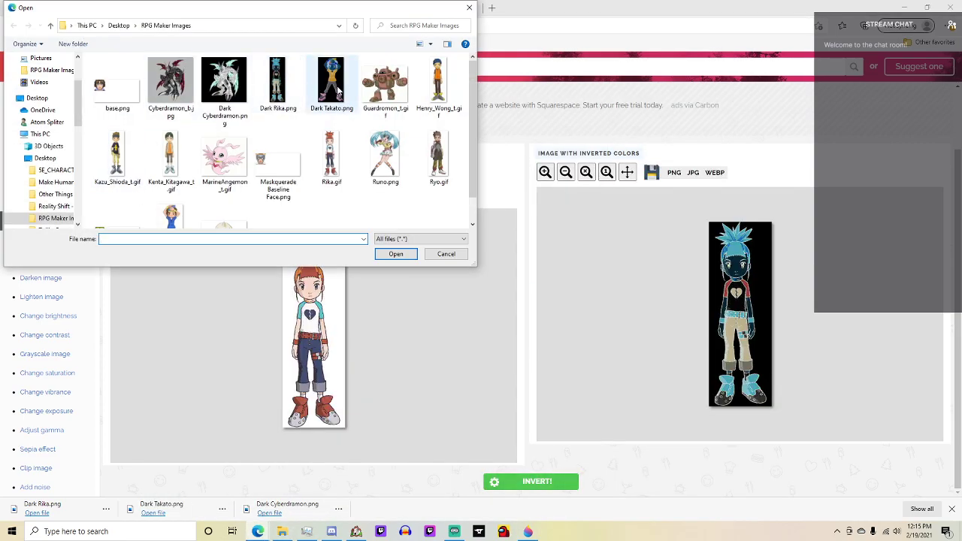
pyautogui.click(396, 82)
pyautogui.click(224, 158)
pyautogui.click(405, 81)
pyautogui.doubleClick(406, 80)
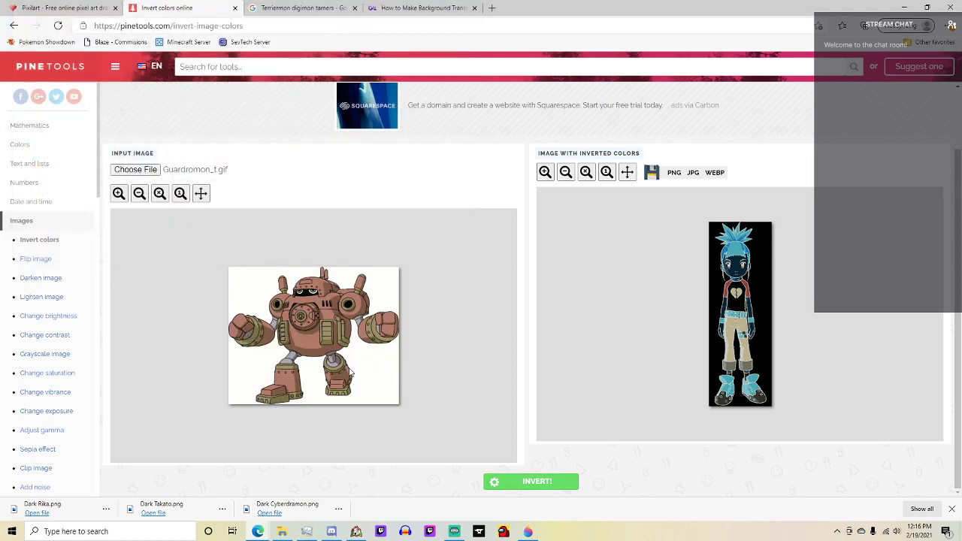
pyautogui.click(494, 479)
# Save the inverted Guardromon image as a PNG named Dark Gaurdromon in the RPG Maker Images folder.
pyautogui.rightClick(730, 340)
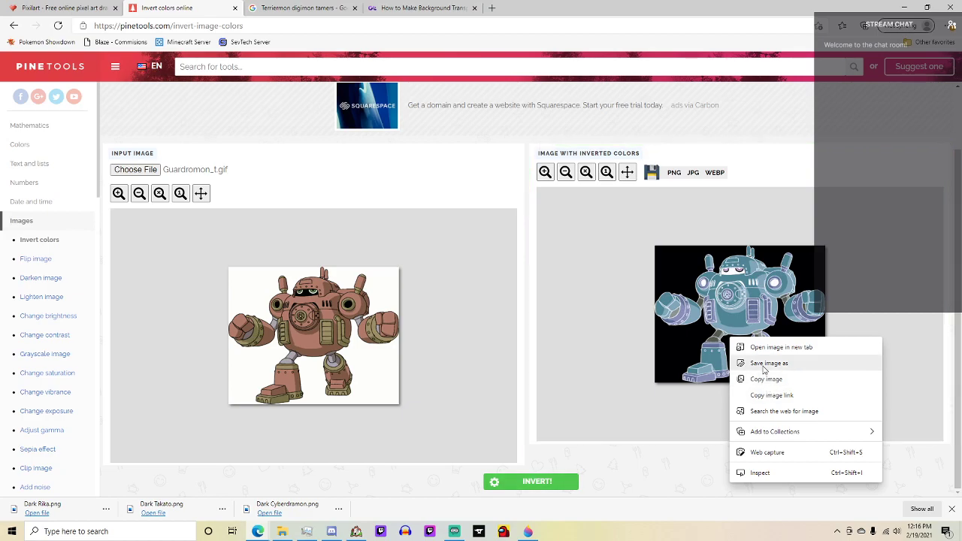
pyautogui.click(768, 363)
pyautogui.write('D')
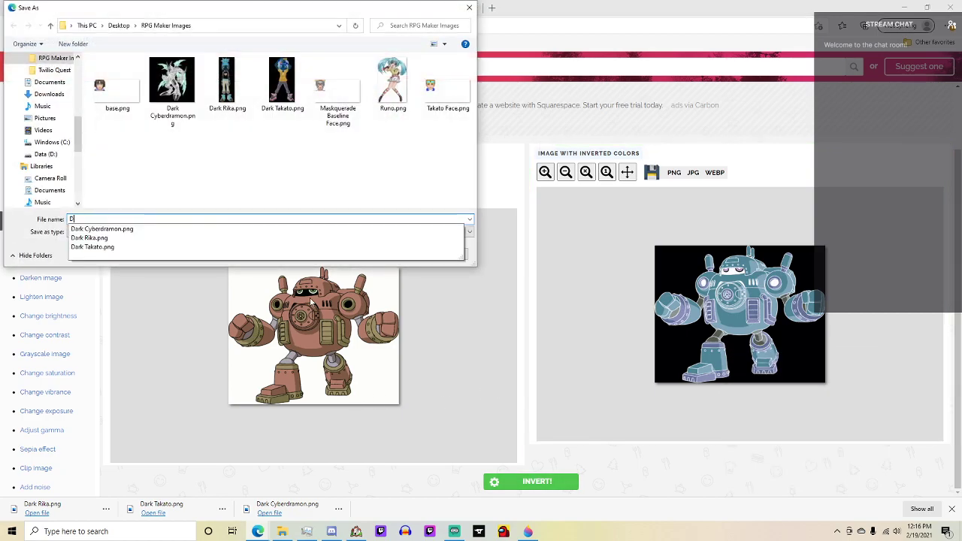
pyautogui.write('ark G')
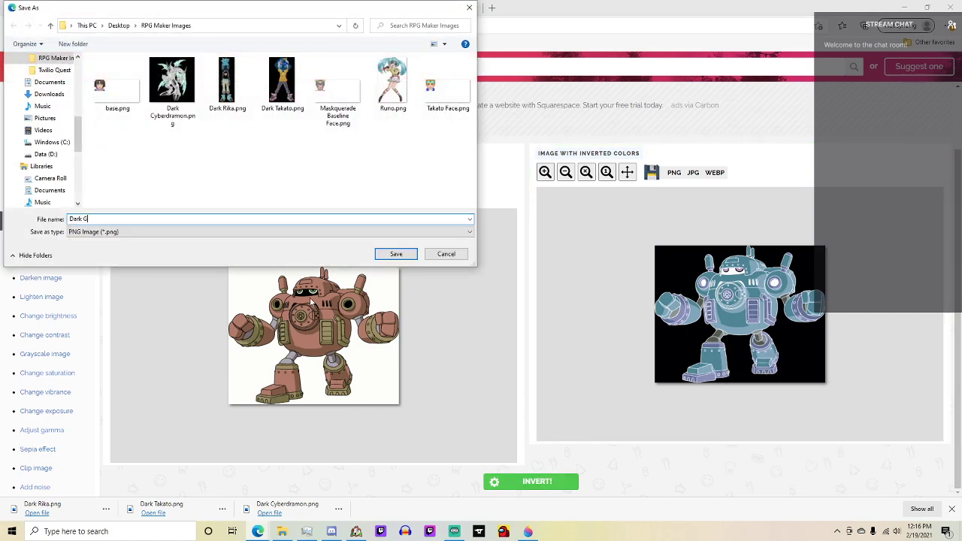
pyautogui.write('aur')
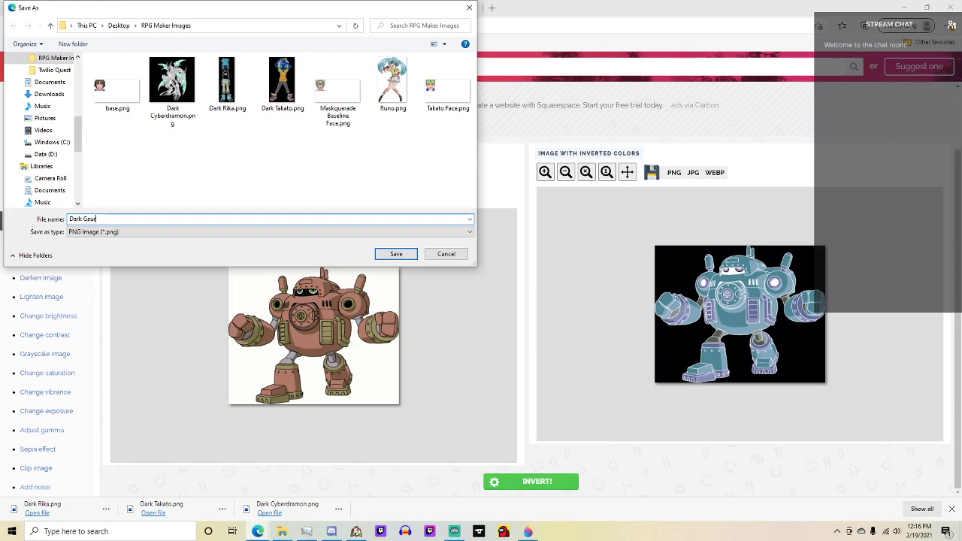
pyautogui.write('dromon')
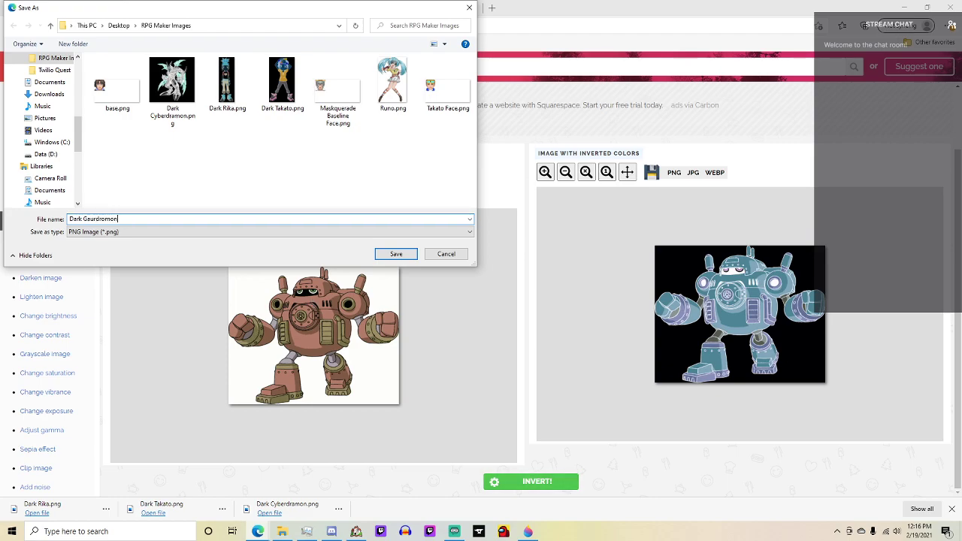
pyautogui.press('Return')
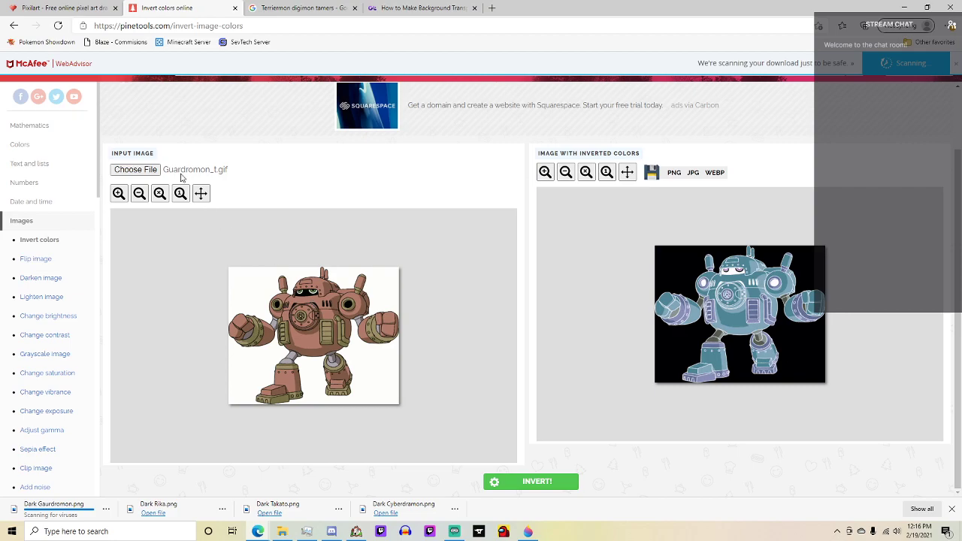
# Invert the colors of Henry_Wong_t.gif and save the result as a PNG named Dark Henry in RPG Maker Images.
pyautogui.click(137, 172)
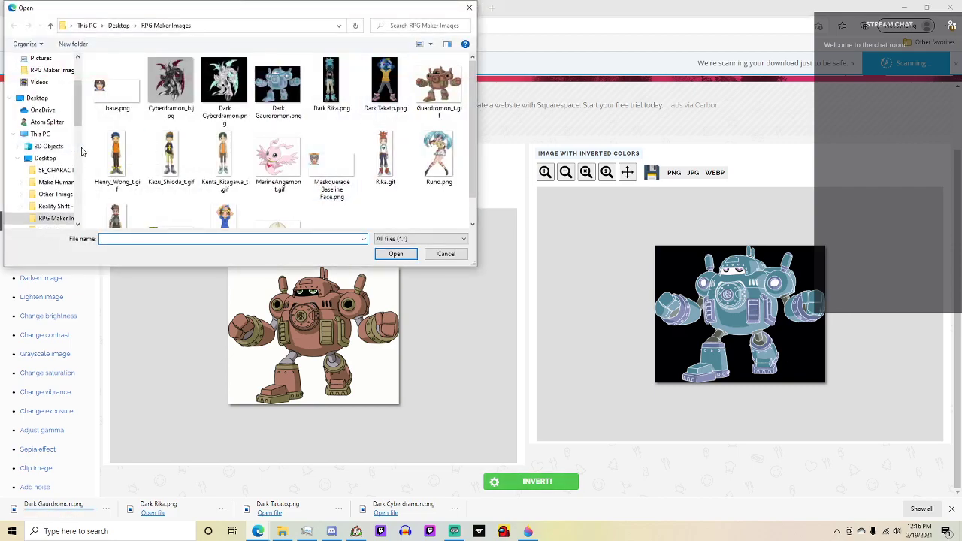
pyautogui.doubleClick(119, 154)
pyautogui.click(530, 480)
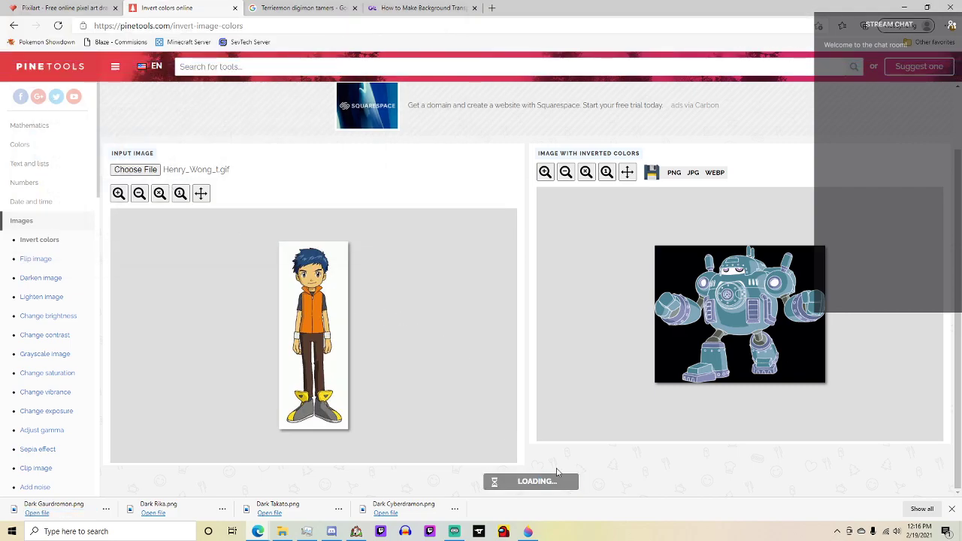
pyautogui.rightClick(748, 297)
pyautogui.click(766, 317)
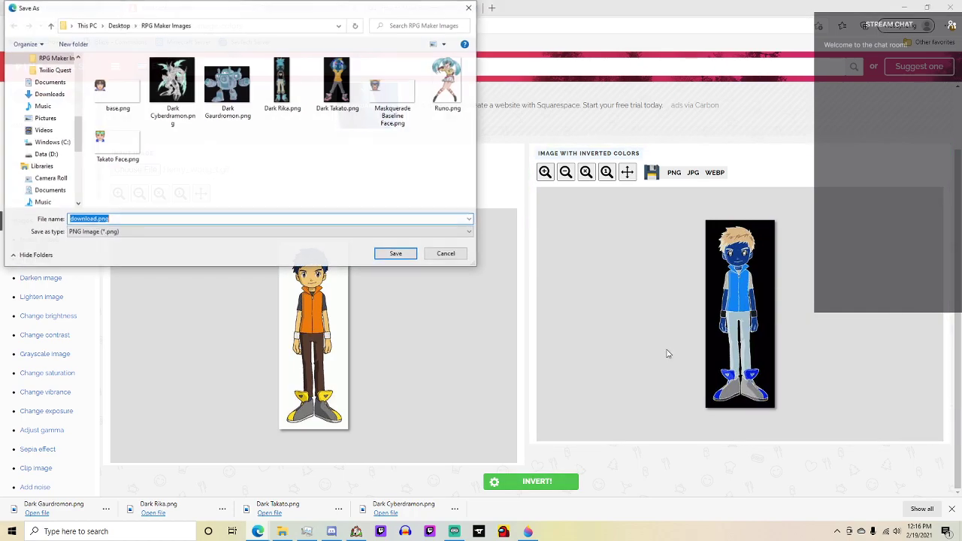
pyautogui.write('Dark Henry')
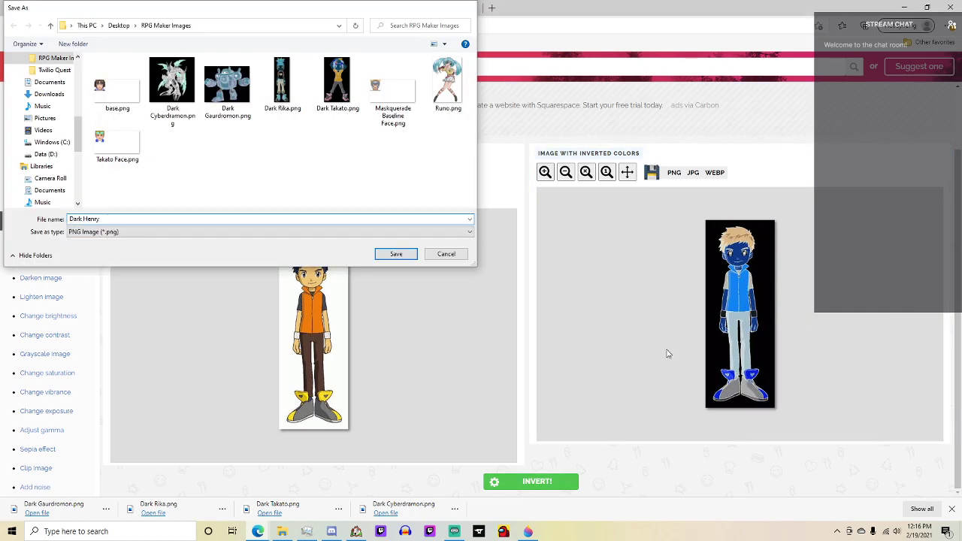
pyautogui.press('Return')
# Invert the colors of Kazu_Shioda_t.gif and save the result as a PNG named Dark Kazu in RPG Maker Images.
pyautogui.click(135, 169)
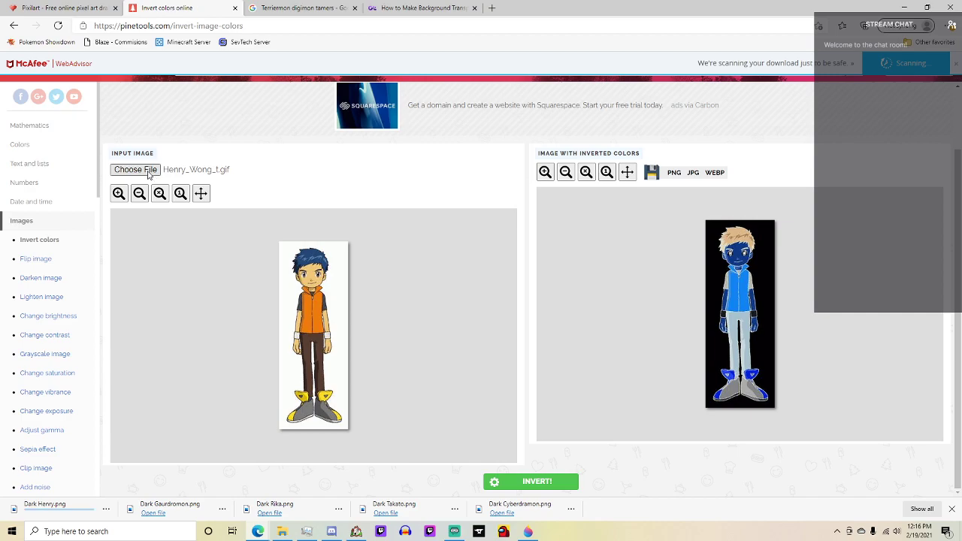
pyautogui.doubleClick(224, 156)
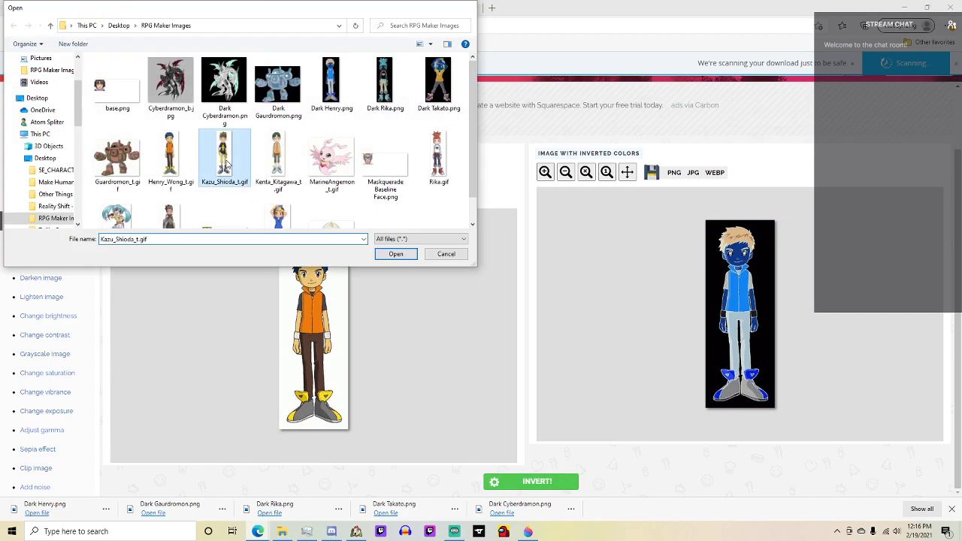
pyautogui.click(549, 482)
pyautogui.rightClick(750, 325)
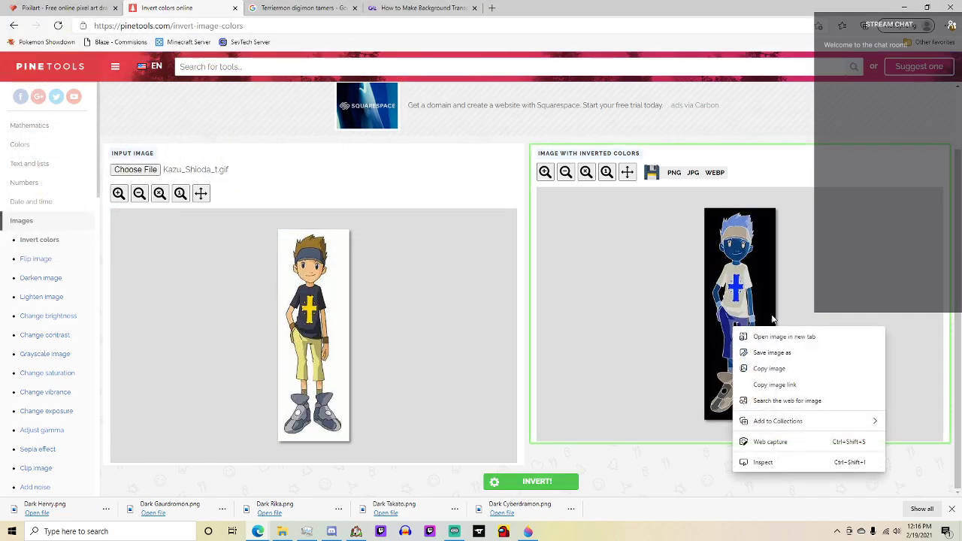
pyautogui.click(783, 350)
pyautogui.write('Dark Kazu')
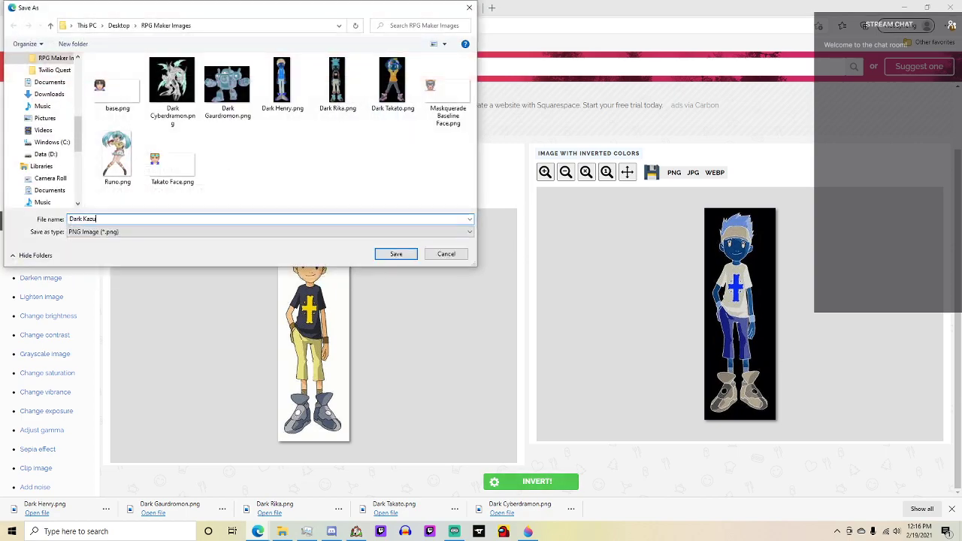
pyautogui.press('Return')
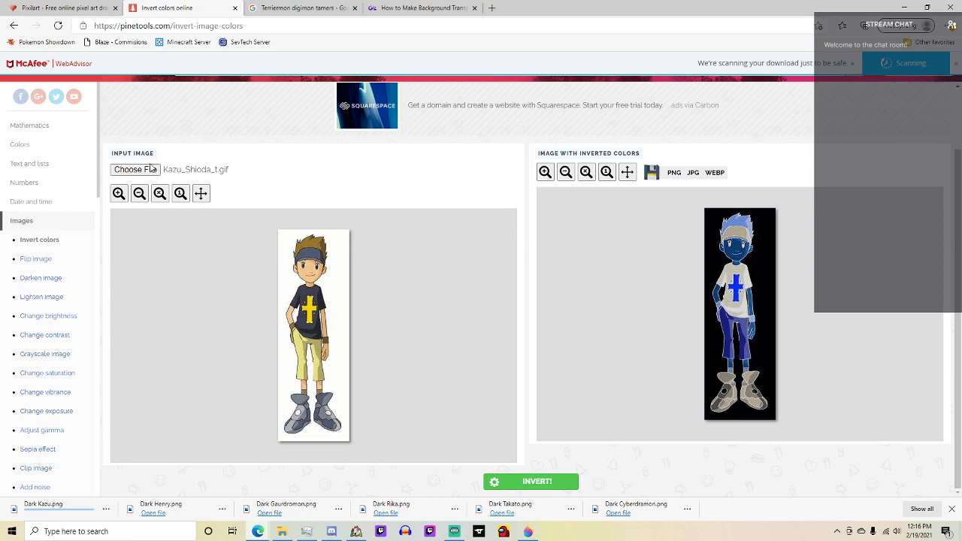
# Invert the colors of Kenta_Kitagawa_t.gif and save the result as a PNG named Dark Kenta in RPG Maker Images.
pyautogui.click(154, 169)
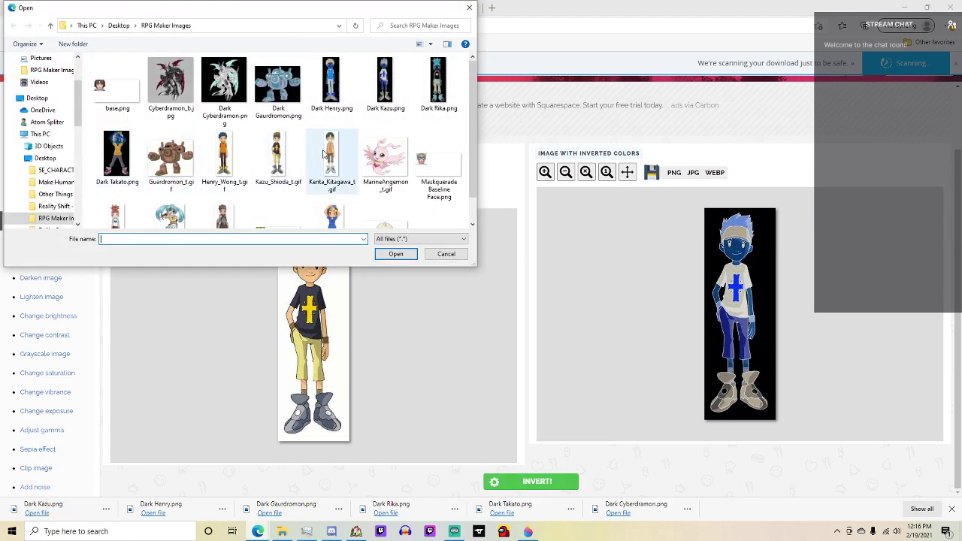
pyautogui.doubleClick(327, 157)
pyautogui.click(534, 481)
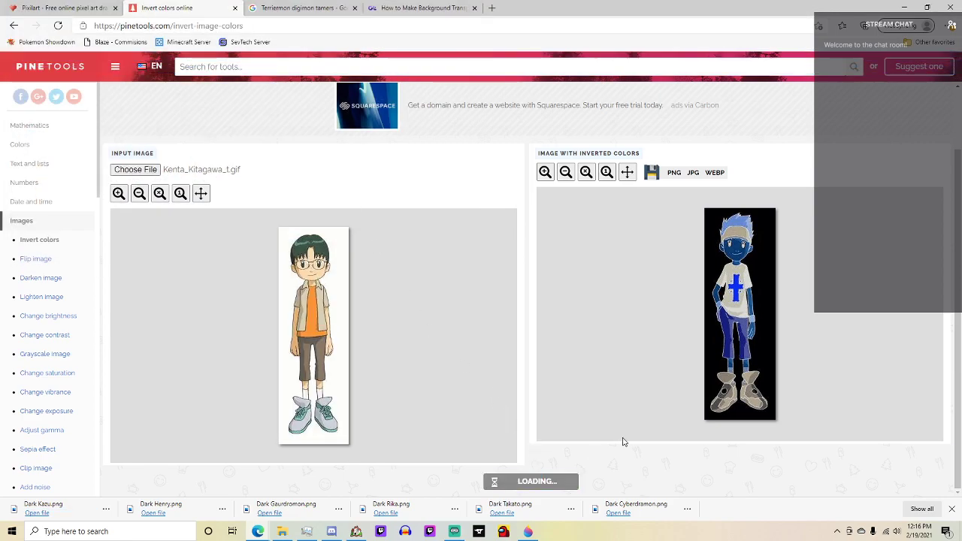
pyautogui.rightClick(743, 301)
pyautogui.click(781, 323)
pyautogui.write('Dark Kenta')
pyautogui.press('Return')
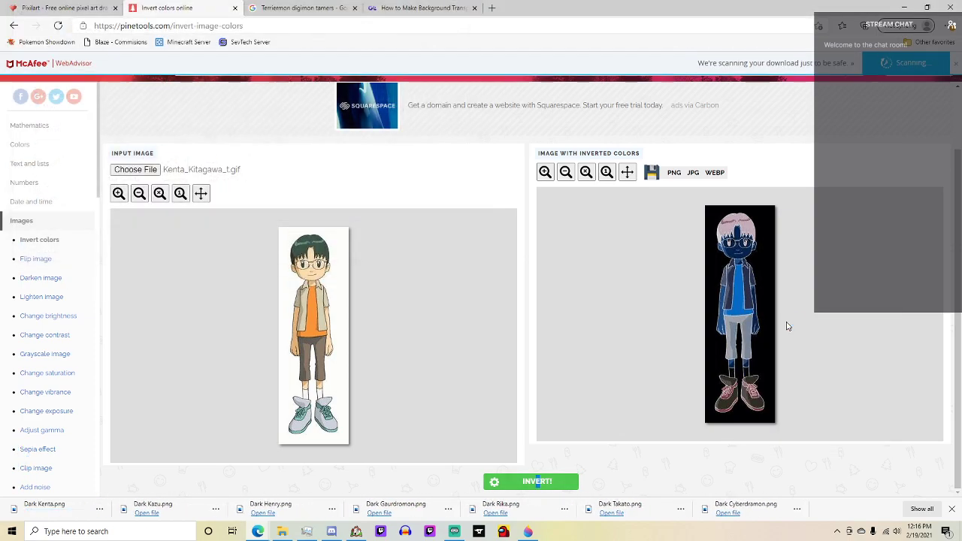
# Invert the colors of MarineAngemon_t.gif and save the result as a PNG named Dark Marineangemon in RPG Maker Images.
pyautogui.click(152, 170)
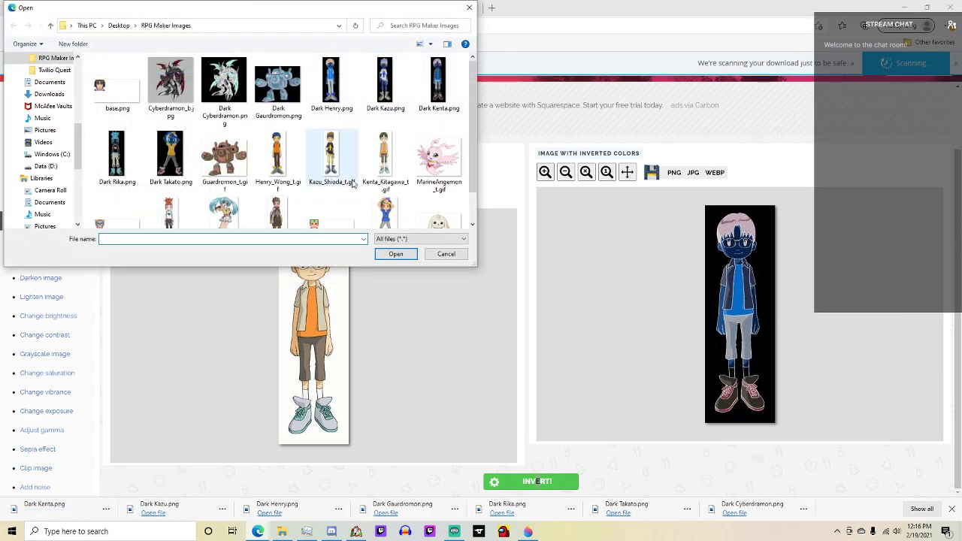
pyautogui.doubleClick(441, 168)
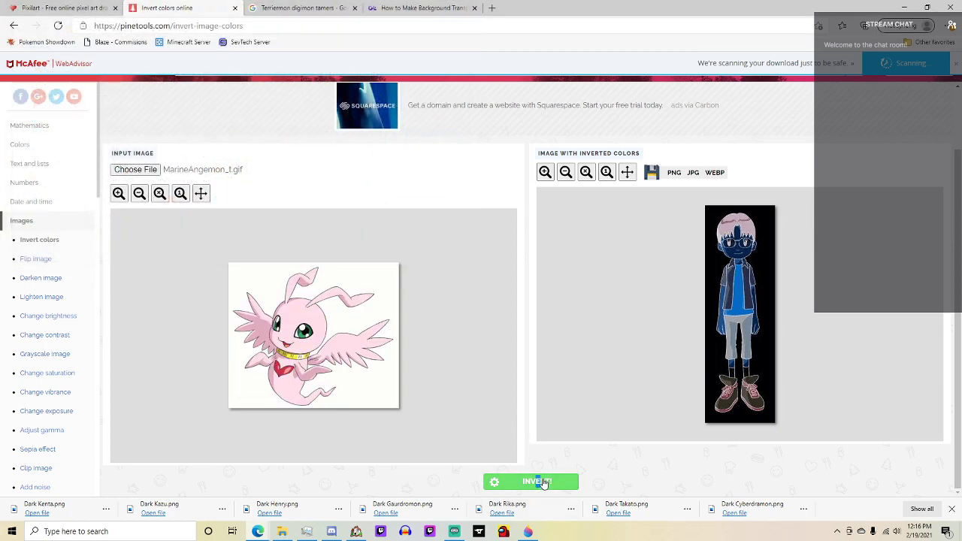
pyautogui.click(543, 483)
pyautogui.rightClick(729, 307)
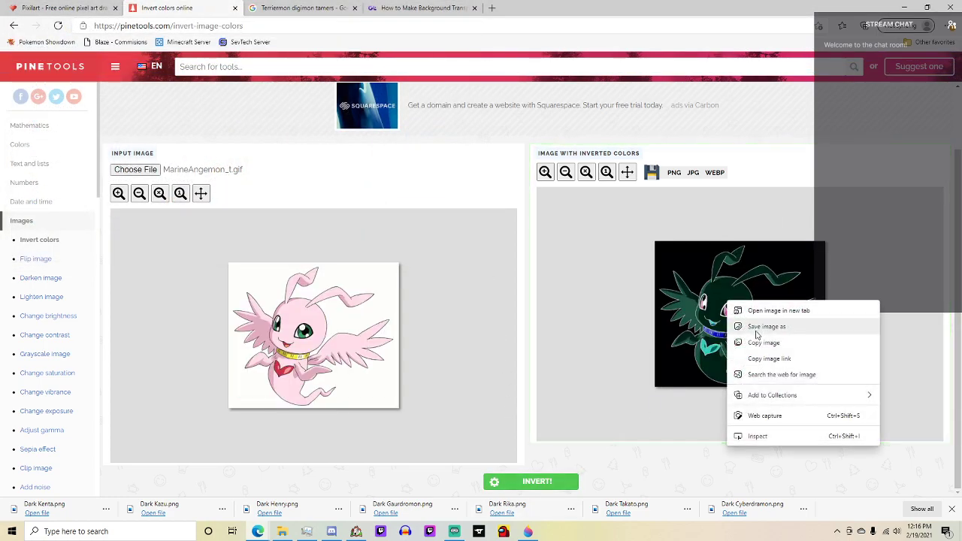
pyautogui.click(758, 323)
pyautogui.write('Dark Marineang')
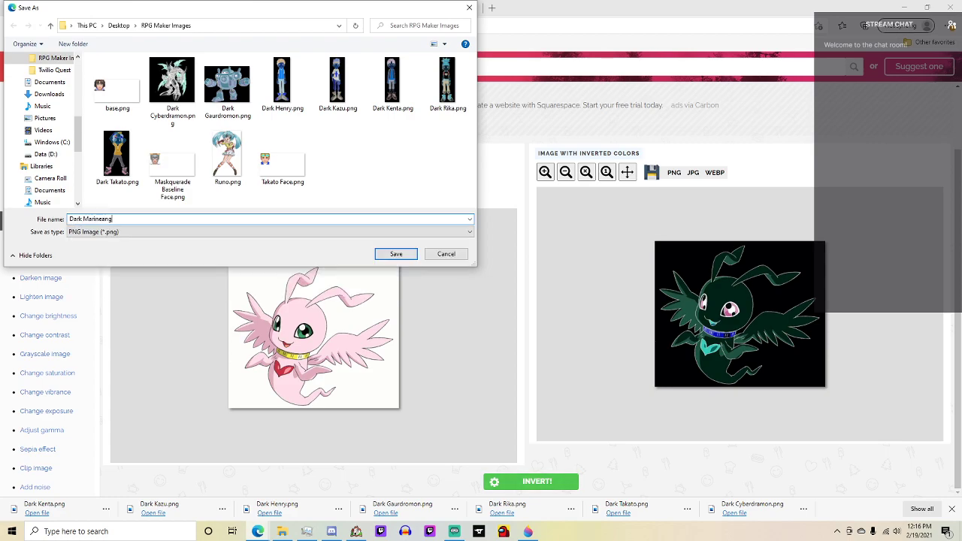
pyautogui.write('emon')
pyautogui.press('Return')
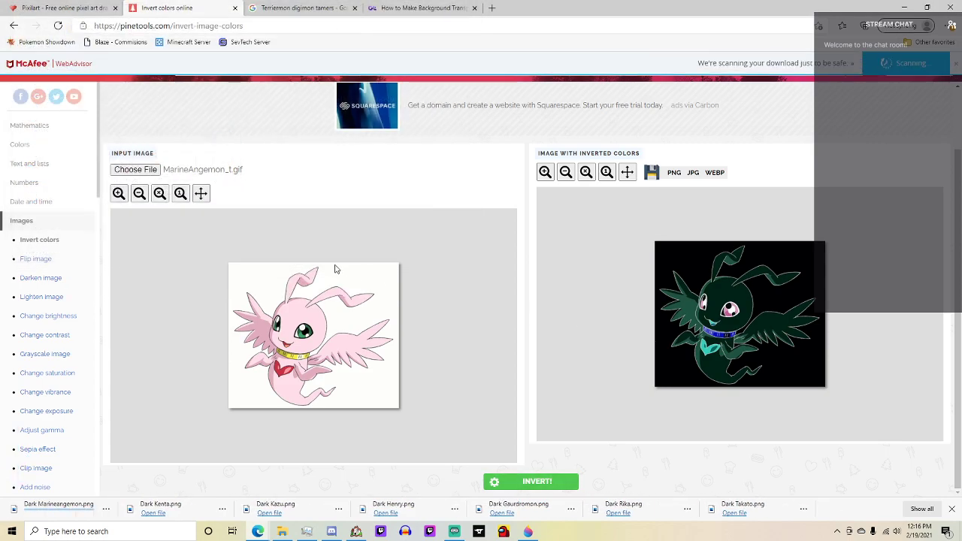
# Invert the colors of Ryo.gif and save the result as a PNG named Dark Ryo in RPG Maker Images.
pyautogui.click(135, 169)
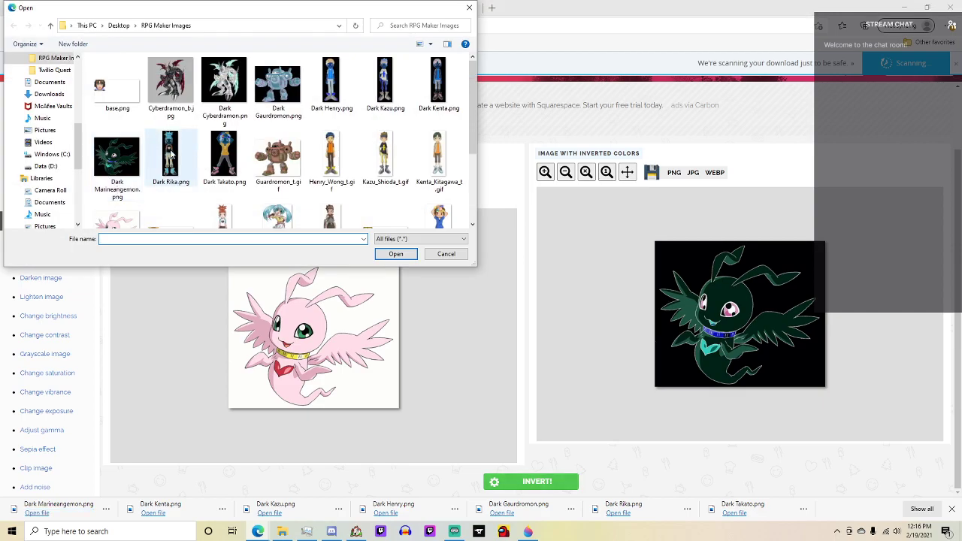
pyautogui.scroll(-1, 171, 154)
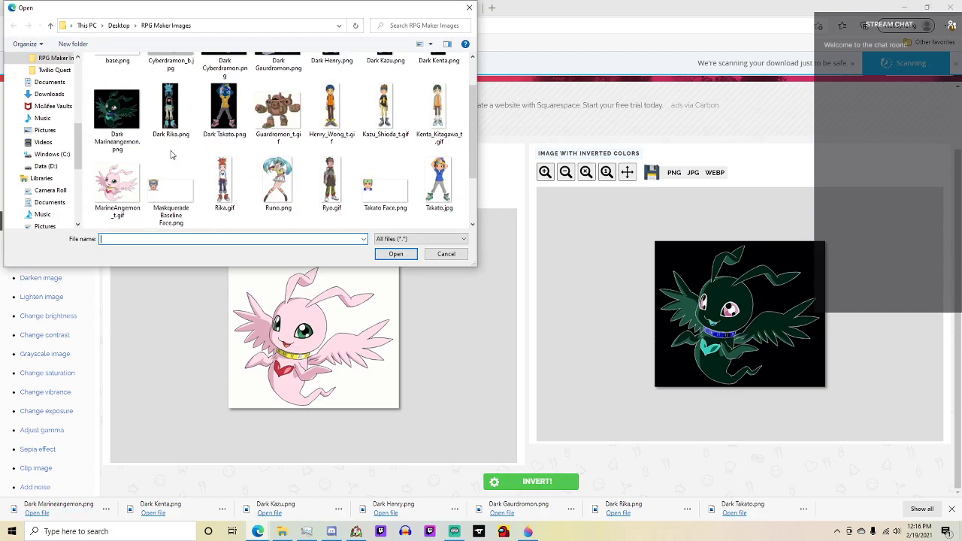
pyautogui.doubleClick(331, 192)
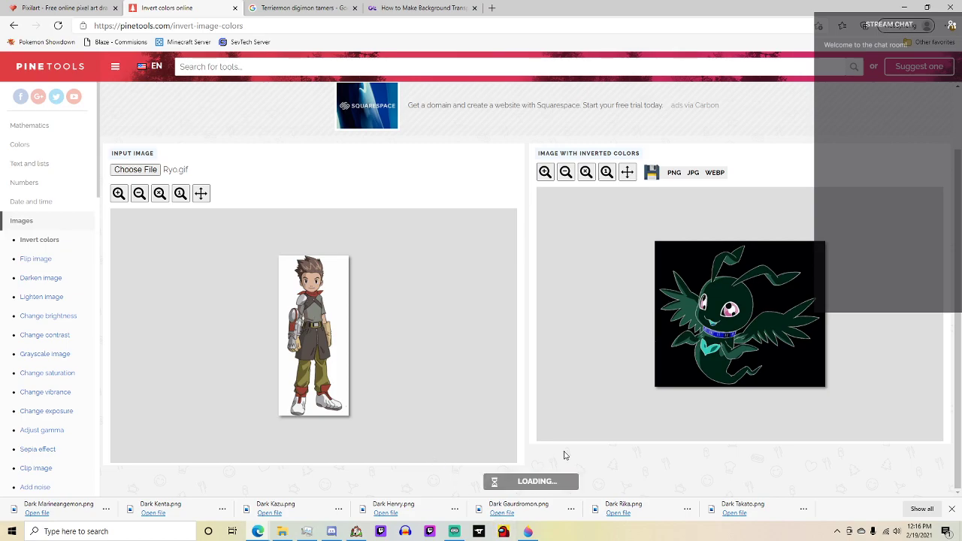
pyautogui.rightClick(729, 311)
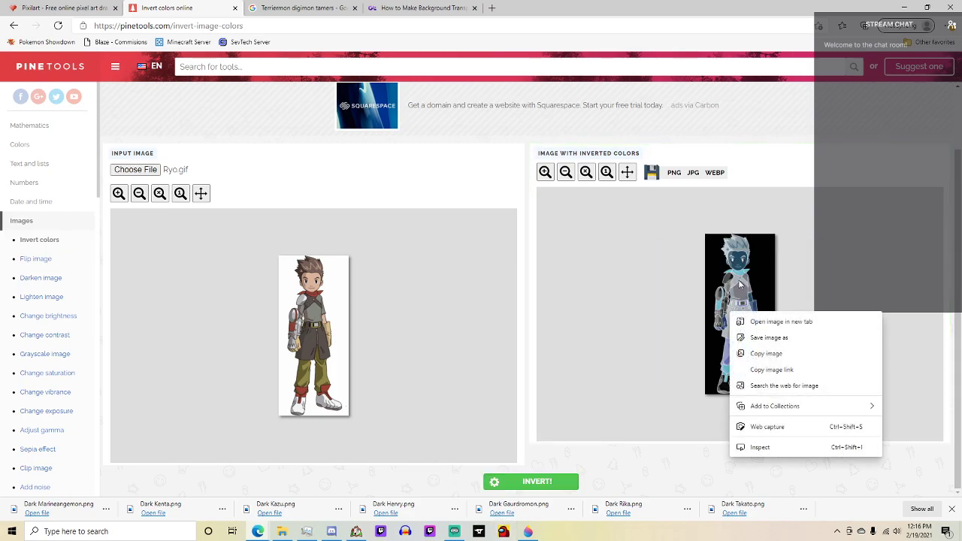
pyautogui.click(768, 338)
pyautogui.write('Dark Ryo')
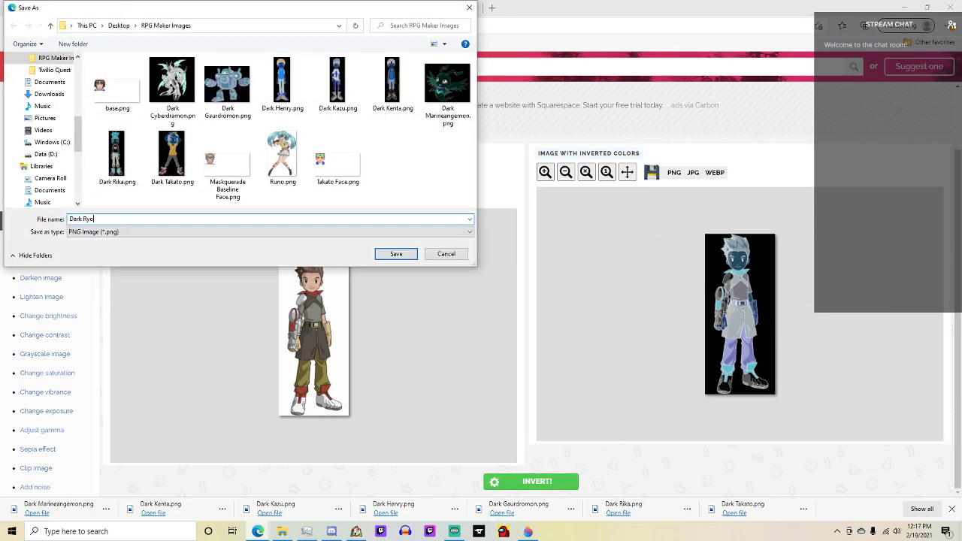
pyautogui.press('Return')
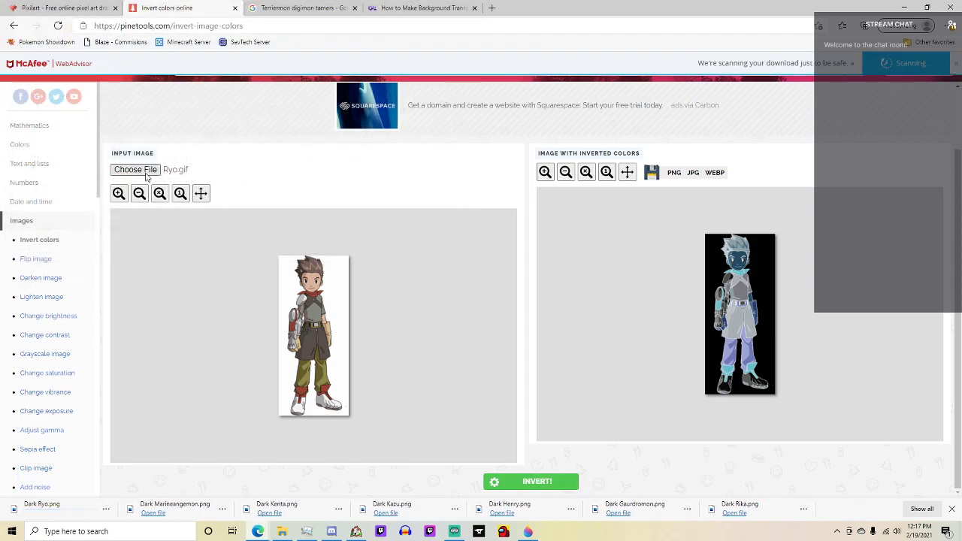
# Invert the colors of Terriermon.jpg and save the result as a PNG named Dark Terriermon in RPG Maker Images.
pyautogui.click(146, 175)
pyautogui.scroll(-2, 312, 188)
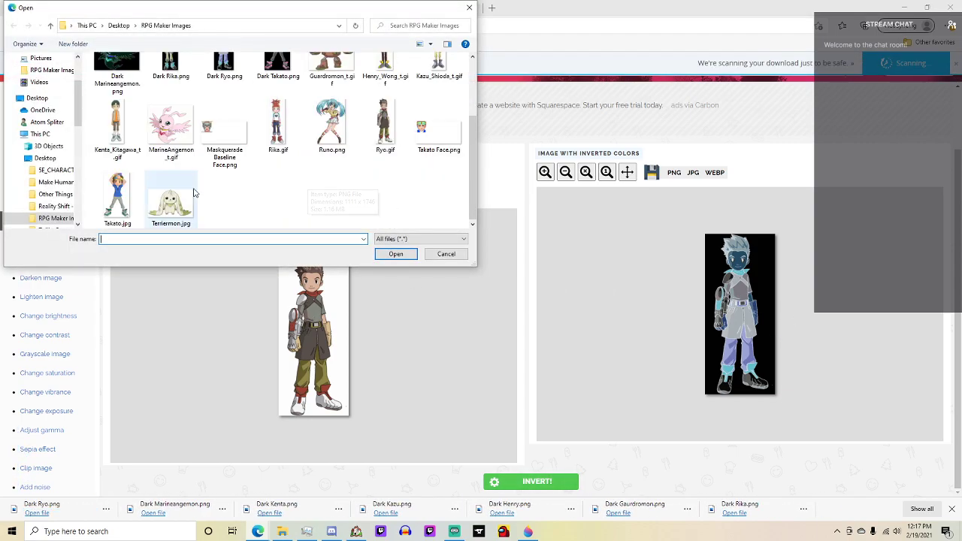
pyautogui.doubleClick(169, 202)
pyautogui.click(505, 487)
pyautogui.rightClick(739, 292)
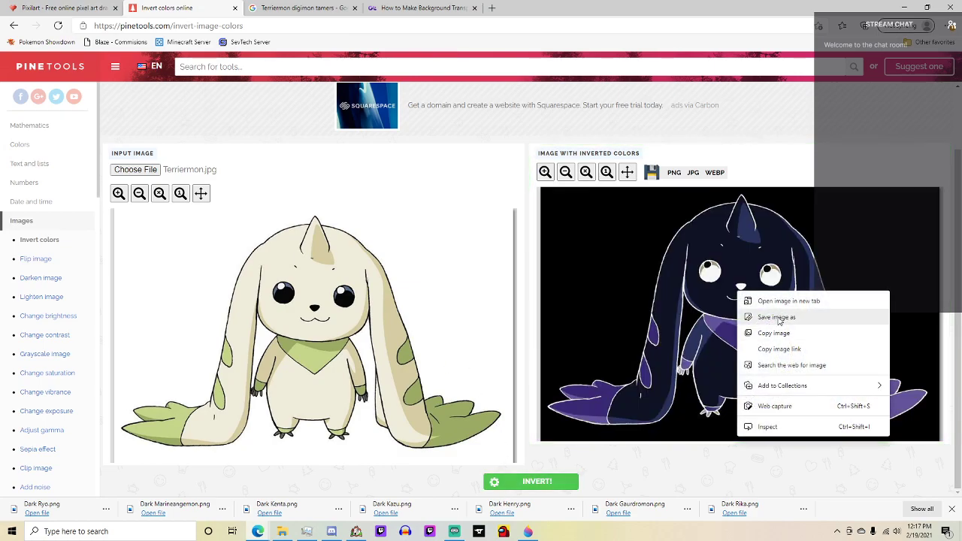
pyautogui.click(776, 317)
pyautogui.write('Dark Terriermon')
pyautogui.press('Return')
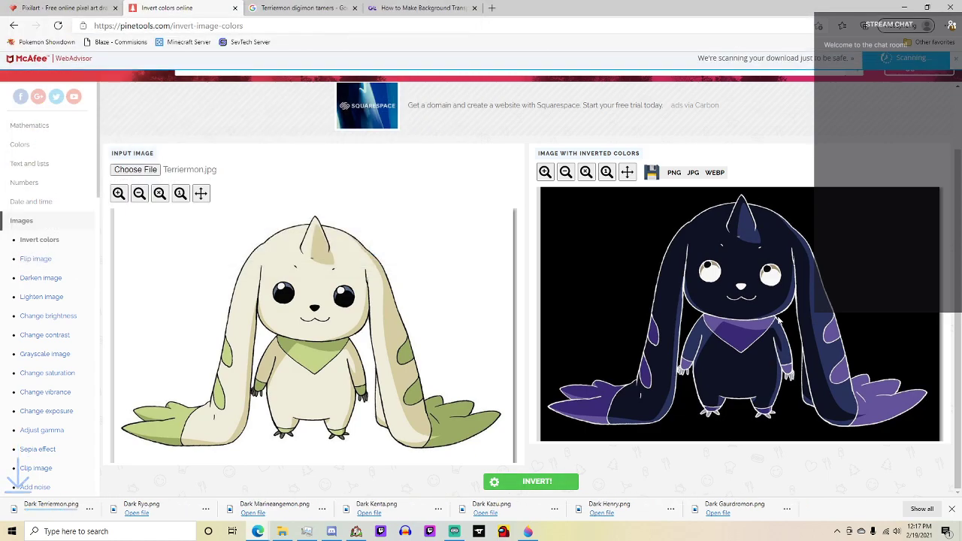
# Open Dark Gaurdromon.png from the RPG Maker Images folder and send it to Paint 3D for editing.
pyautogui.hotkey('alt', 'Tab')
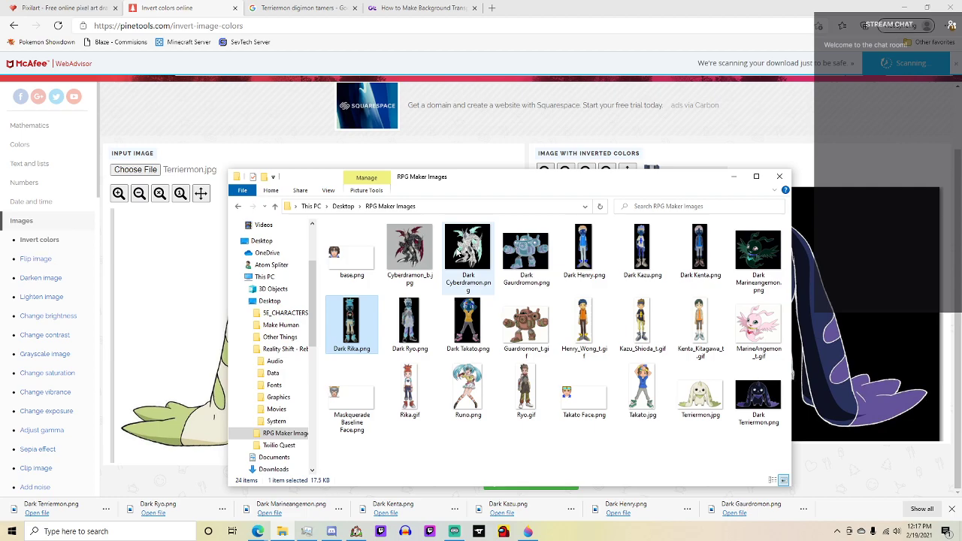
pyautogui.doubleClick(530, 246)
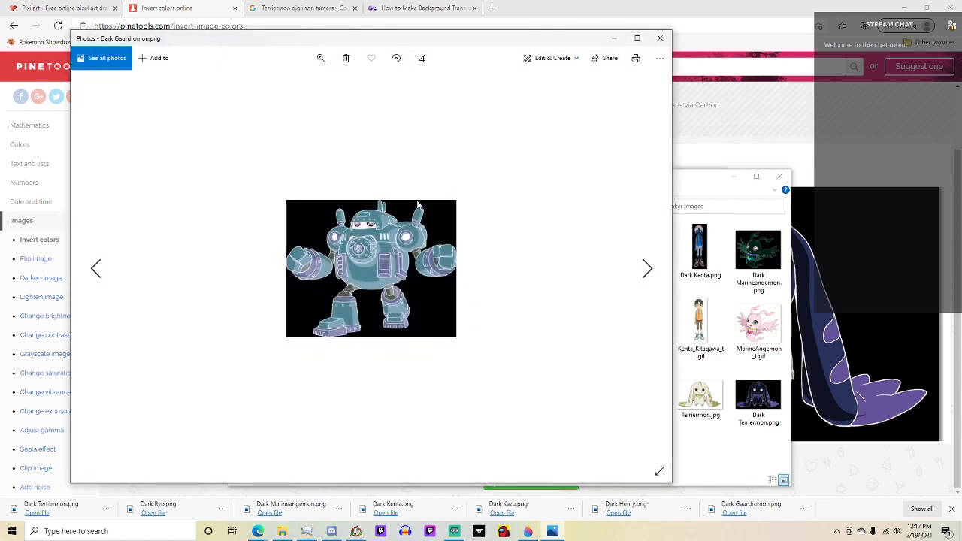
pyautogui.click(552, 58)
pyautogui.click(518, 204)
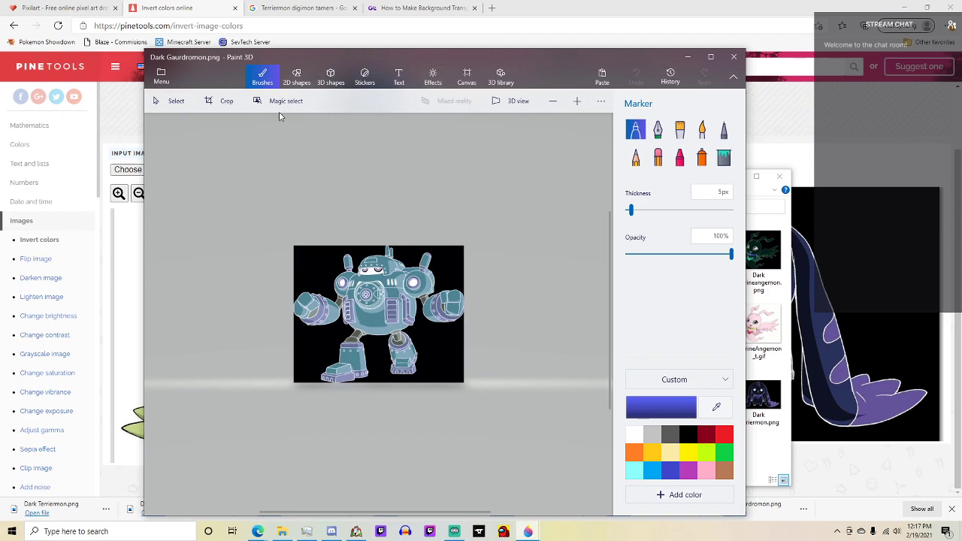
# Cut the robot out of its background with Magic select and move the cutout off the canvas.
pyautogui.click(282, 102)
pyautogui.click(704, 242)
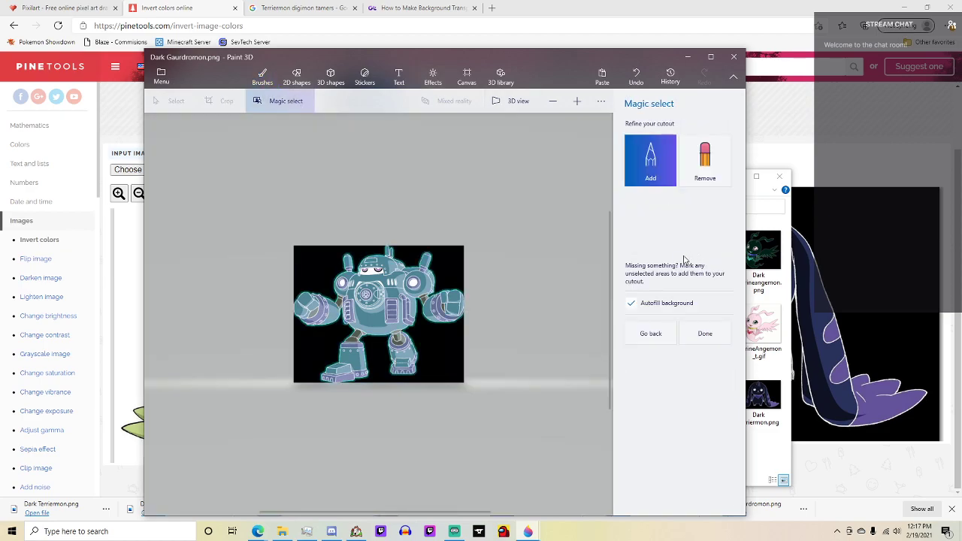
pyautogui.press('Return')
pyautogui.moveTo(404, 354); pyautogui.dragTo(260, 248)
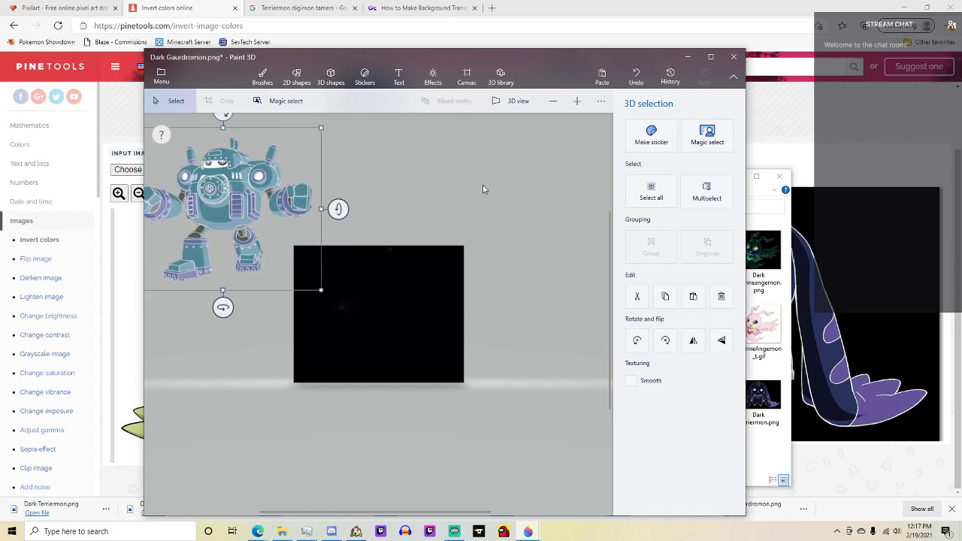
# Delete the remaining black background from the canvas and return the robot cutout to its original position on it.
pyautogui.moveTo(394, 290)
pyautogui.mouseDown()
pyautogui.moveTo(260, 392)
pyautogui.moveTo(259, 406)
pyautogui.mouseUp()
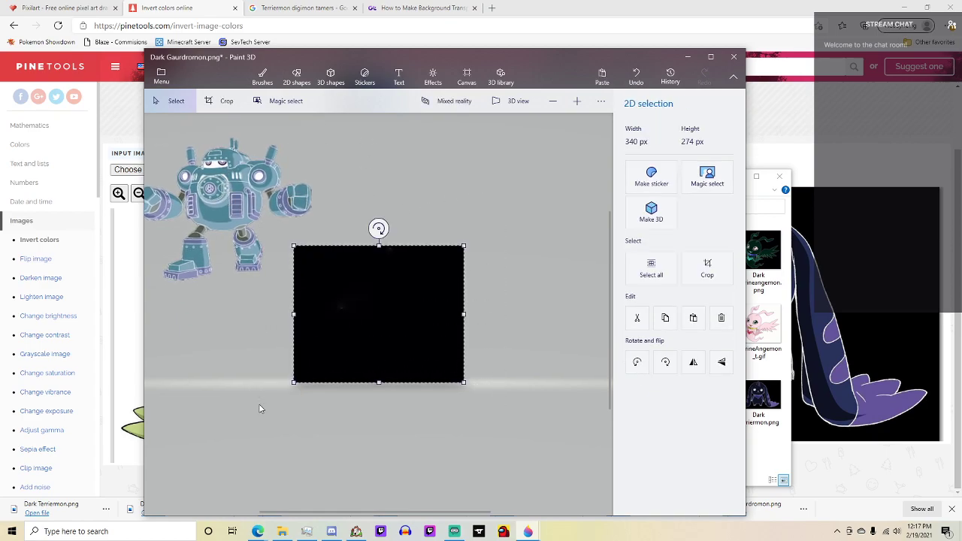
pyautogui.press('Delete')
pyautogui.moveTo(272, 321); pyautogui.dragTo(150, 118)
pyautogui.hotkey('ctrl', 'z')
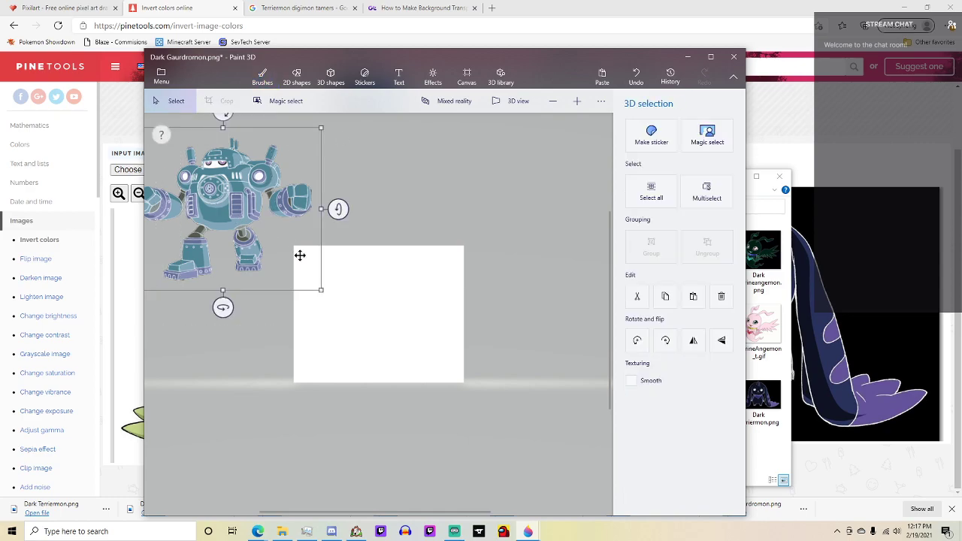
pyautogui.hotkey('ctrl', 'z')
pyautogui.hotkey('ctrl', 'y')
pyautogui.hotkey('ctrl', 'z')
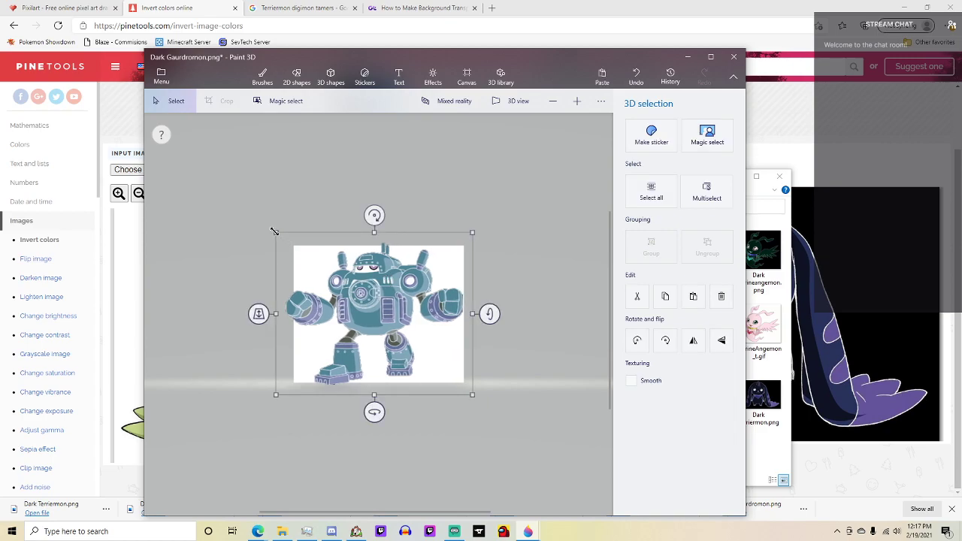
pyautogui.hotkey('ctrl', 'z')
pyautogui.hotkey('ctrl', 'z')
pyautogui.click(366, 303)
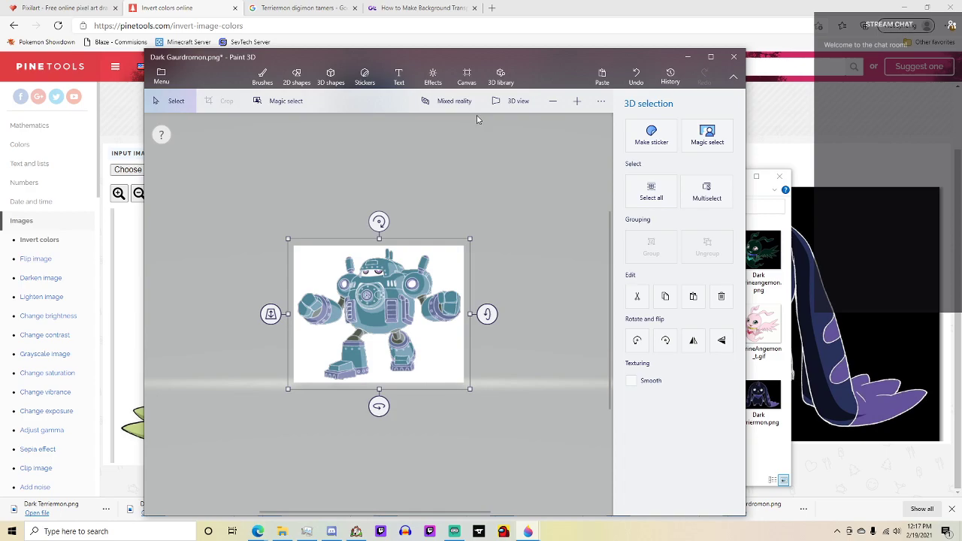
# Make the canvas behind the robot transparent.
pyautogui.click(466, 76)
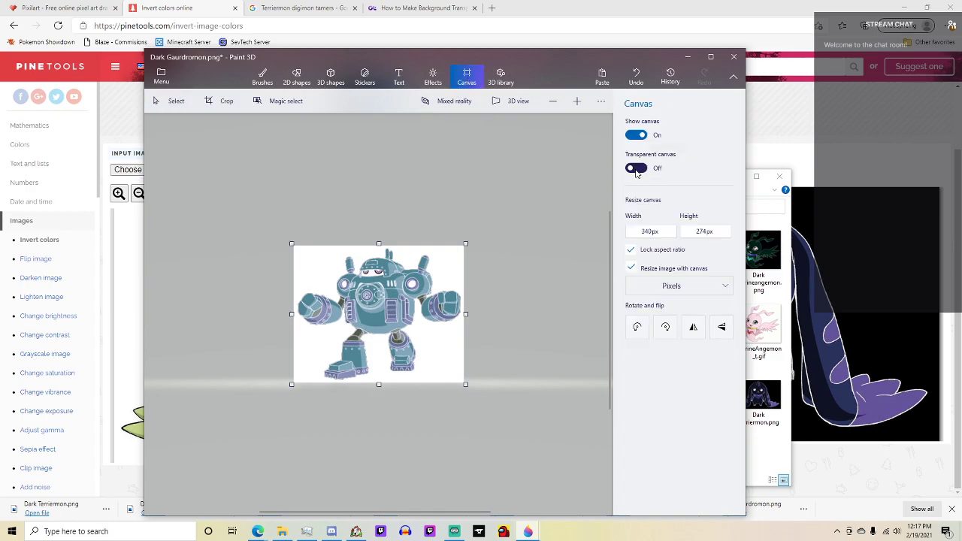
pyautogui.click(636, 169)
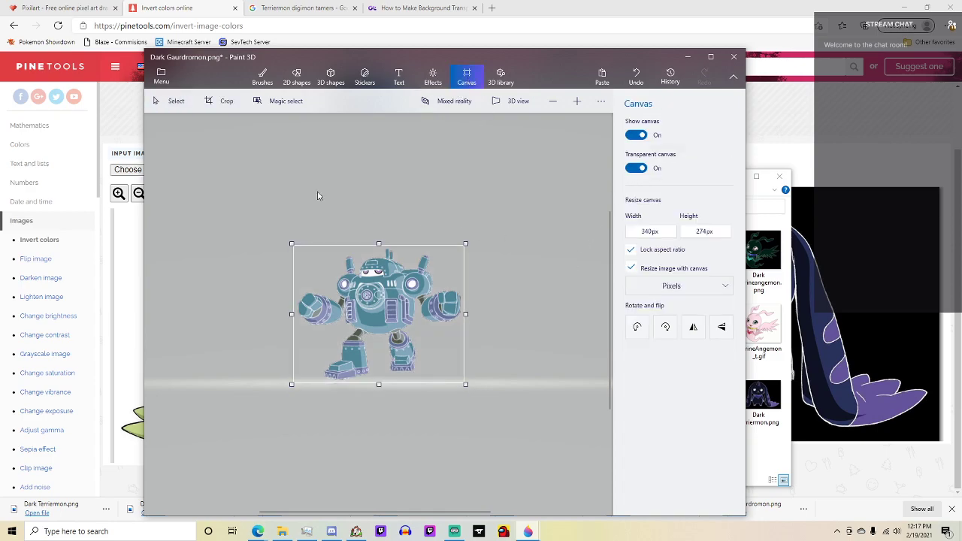
# Save the robot as a PNG named Dark Guardromon in the Battlers folder and close the project without saving the source image.
pyautogui.click(173, 78)
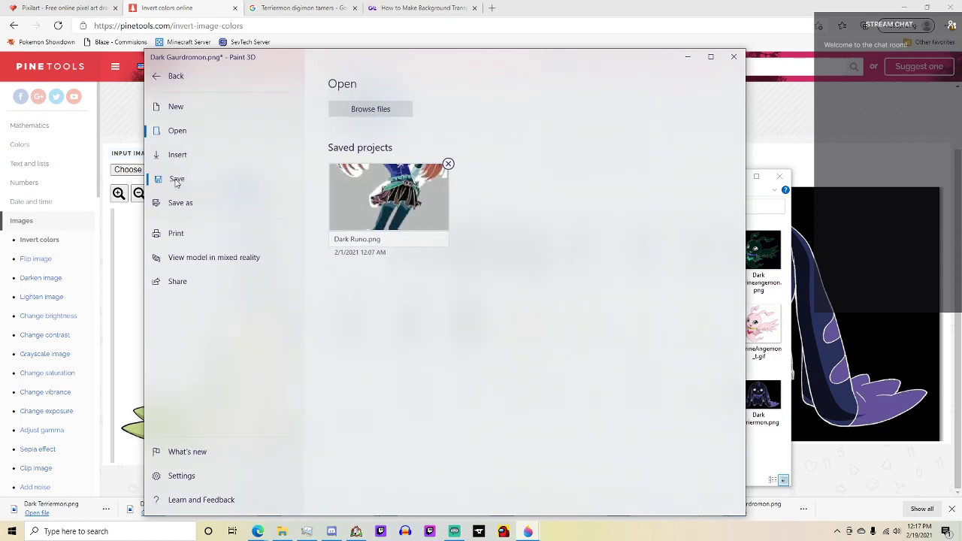
pyautogui.click(176, 179)
pyautogui.click(356, 150)
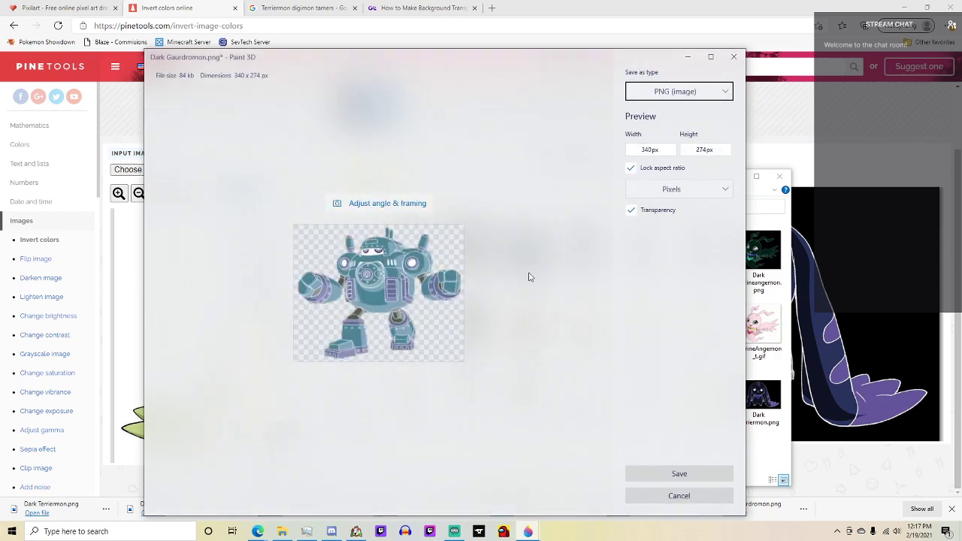
pyautogui.click(669, 476)
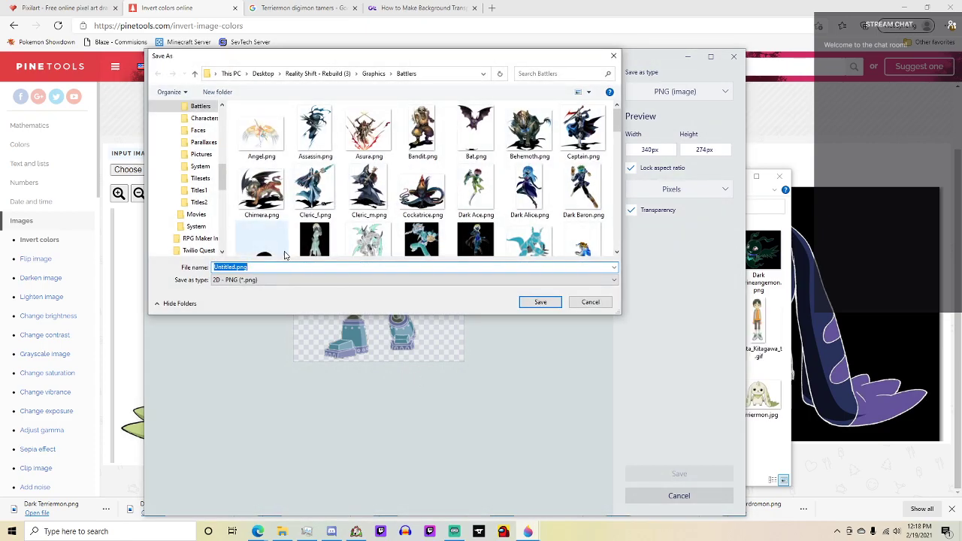
pyautogui.write('Dar')
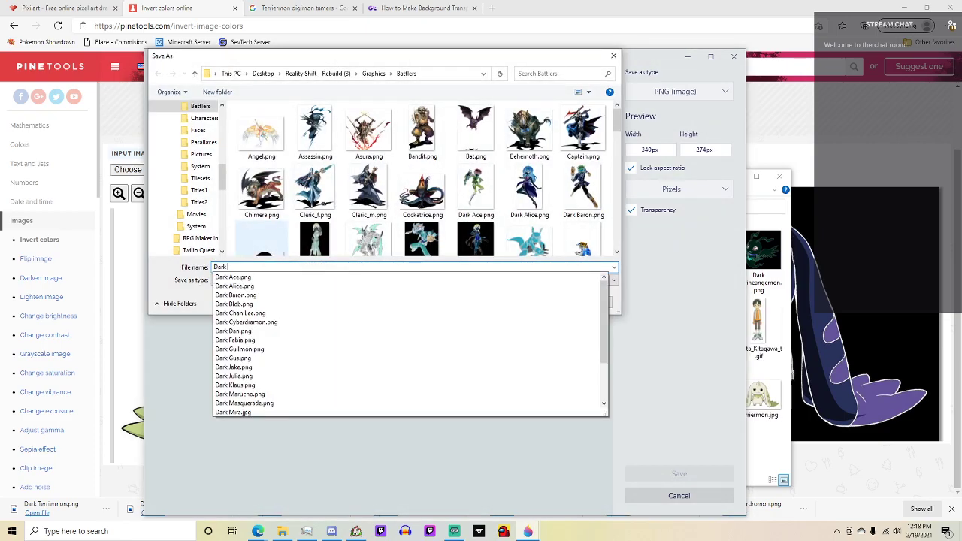
pyautogui.write('k Gu')
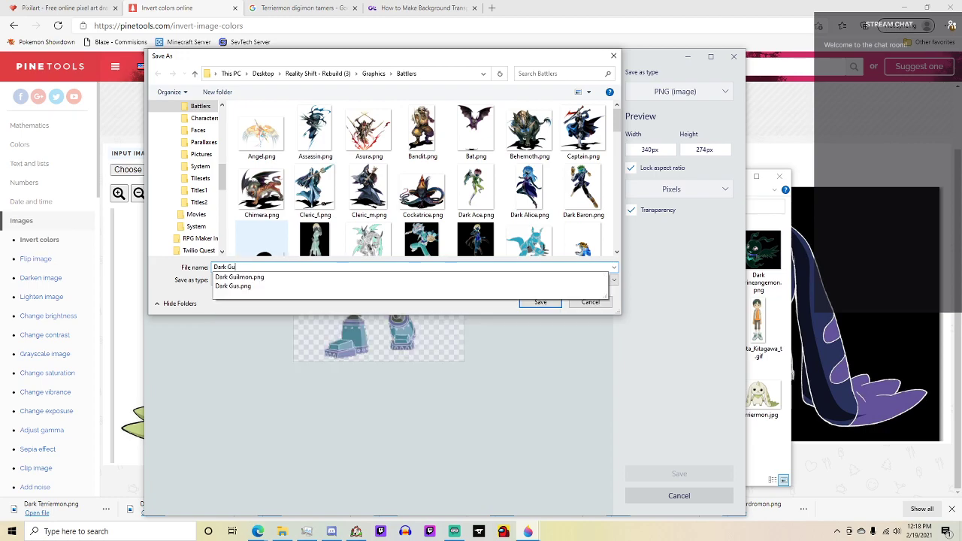
pyautogui.write('ardromon')
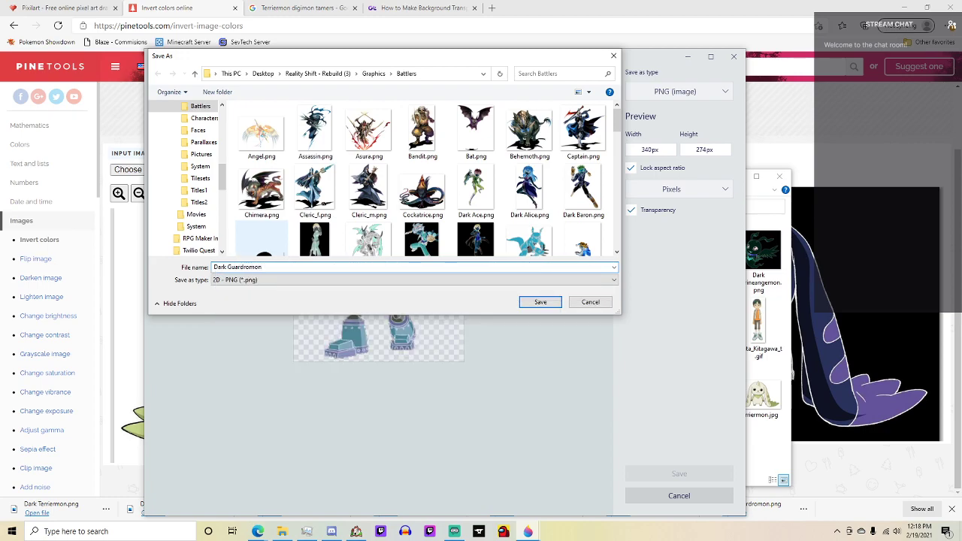
pyautogui.press('Return')
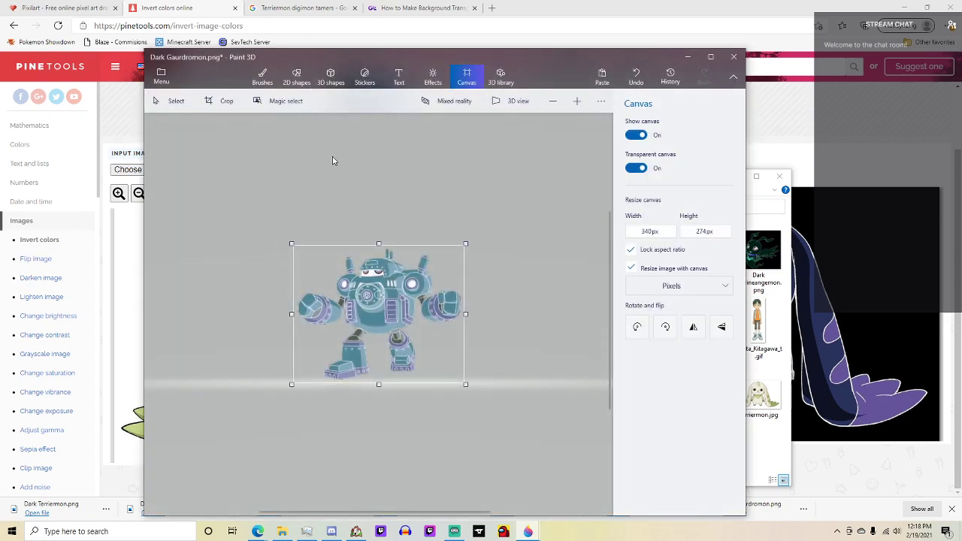
pyautogui.click(734, 57)
pyautogui.click(433, 311)
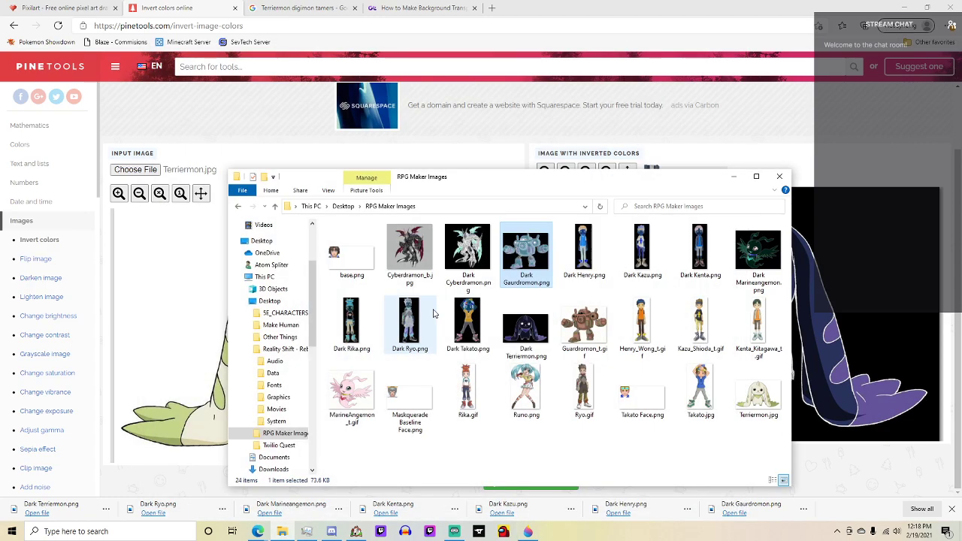
# Open Dark Henry.png from the RPG Maker Images folder, send it to Paint 3D and close the photo viewer.
pyautogui.doubleClick(583, 255)
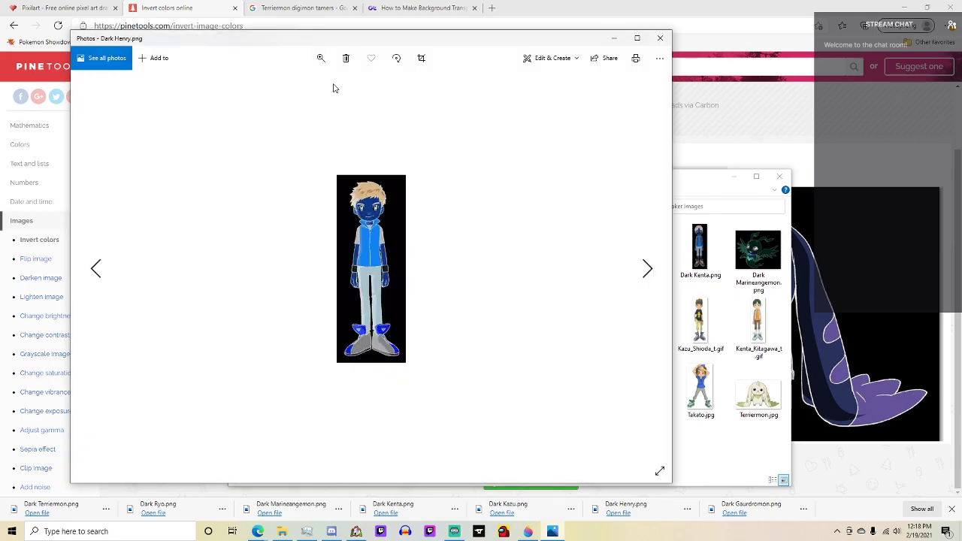
pyautogui.click(552, 58)
pyautogui.click(525, 194)
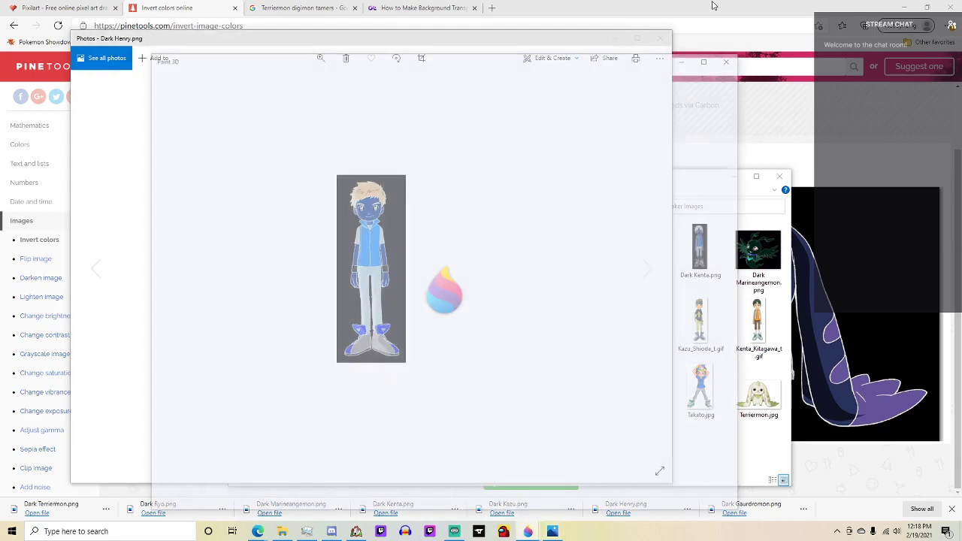
pyautogui.click(660, 39)
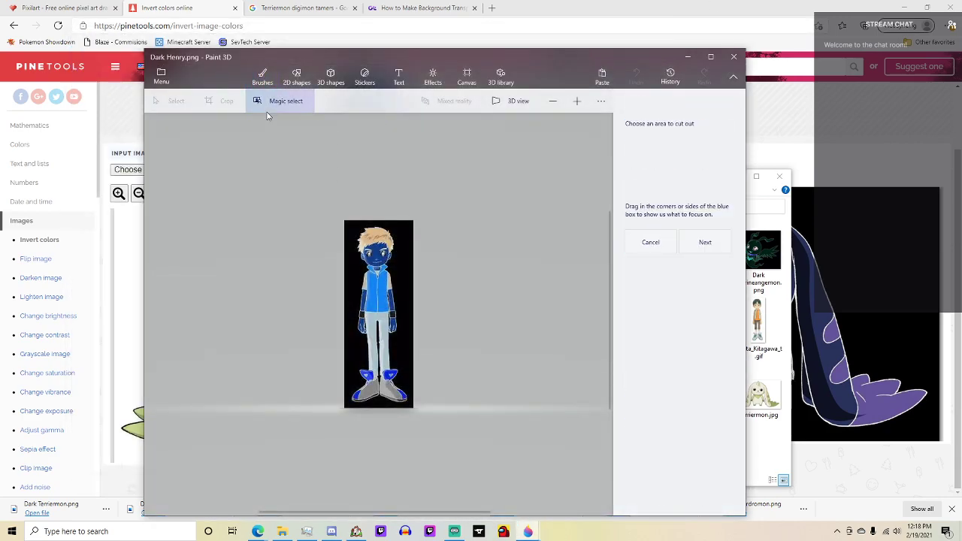
# Cut the boy out of the Dark Henry image with Magic select and move the cutout off the canvas.
pyautogui.click(279, 100)
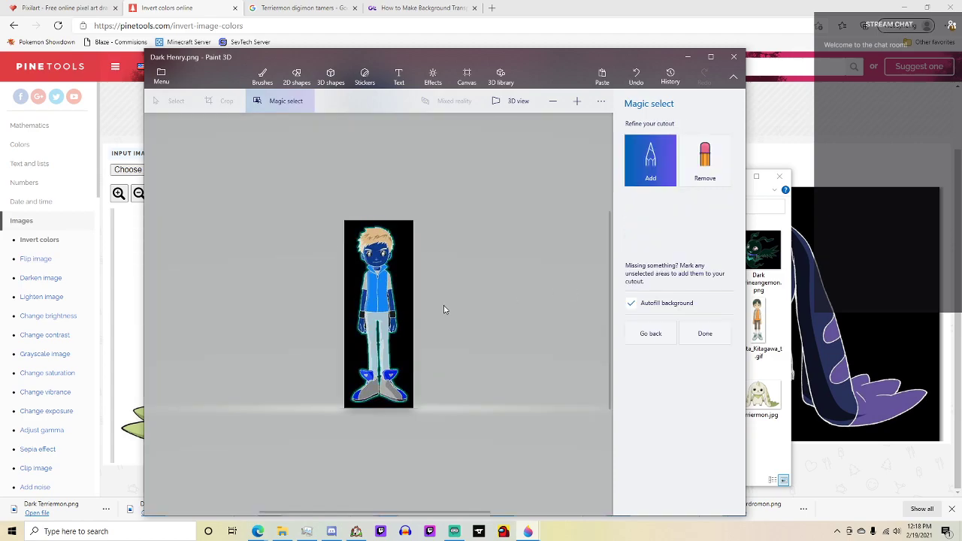
pyautogui.click(704, 333)
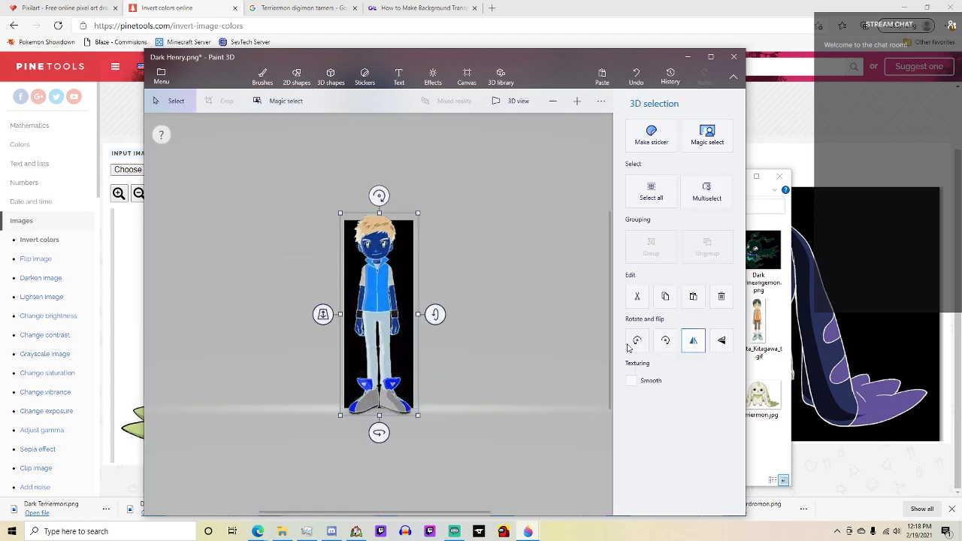
pyautogui.moveTo(378, 308); pyautogui.dragTo(274, 288)
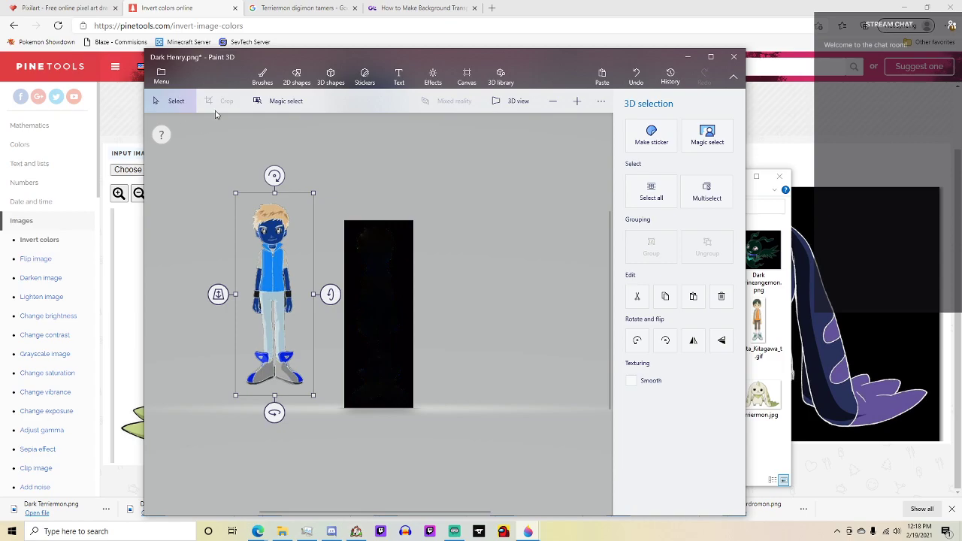
# Delete the black background from the canvas and move the Dark Henry cutout back onto it.
pyautogui.moveTo(331, 197)
pyautogui.mouseDown()
pyautogui.moveTo(470, 363)
pyautogui.moveTo(481, 426)
pyautogui.mouseUp()
pyautogui.press('Delete')
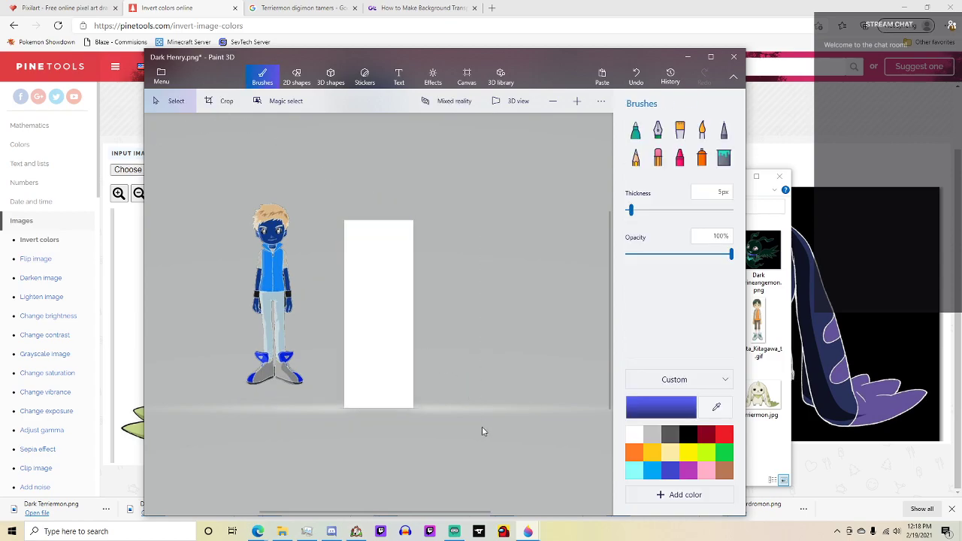
pyautogui.moveTo(219, 147); pyautogui.dragTo(342, 417)
pyautogui.moveTo(276, 312); pyautogui.dragTo(377, 331)
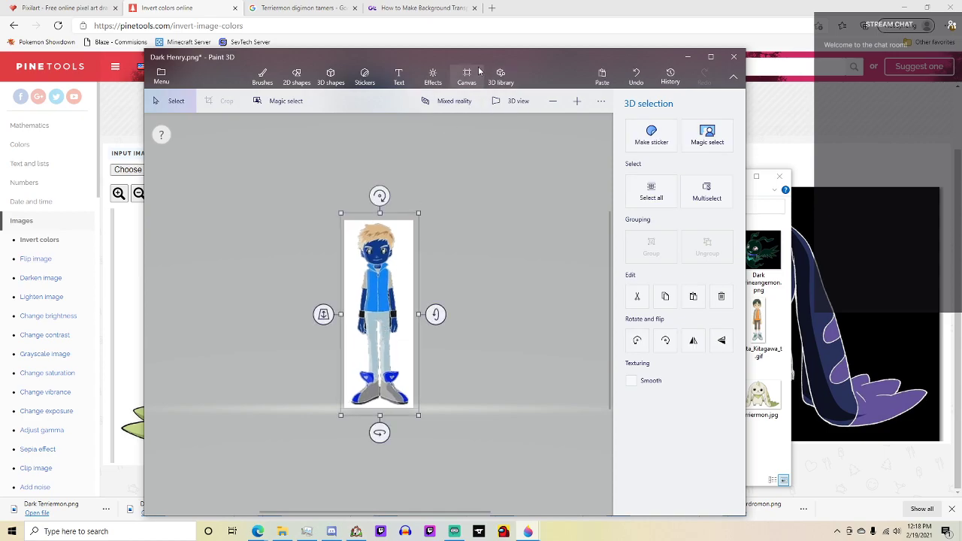
# Set the canvas height to 250 px with the aspect ratio locked, and scale and center the Dark Henry cutout to fit it.
pyautogui.click(466, 78)
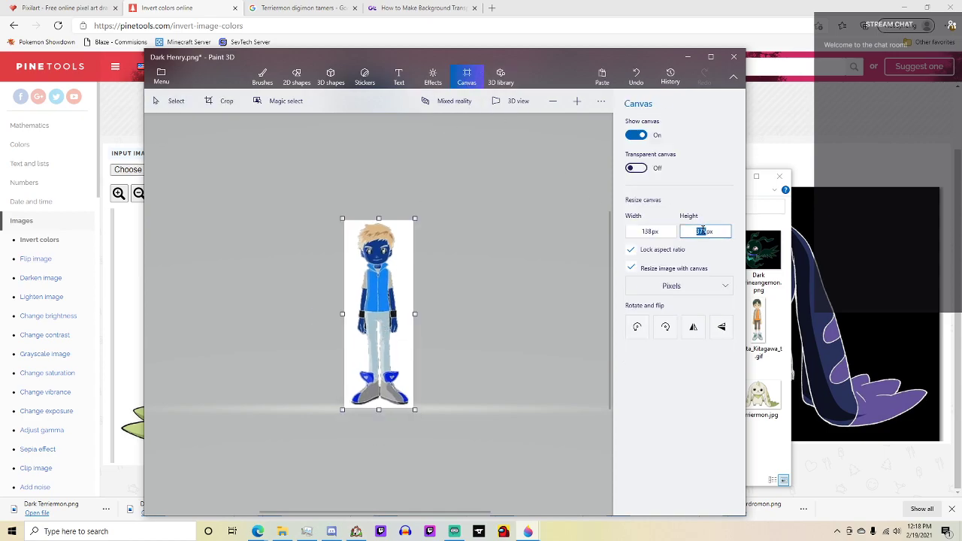
pyautogui.write('250')
pyautogui.press('Return')
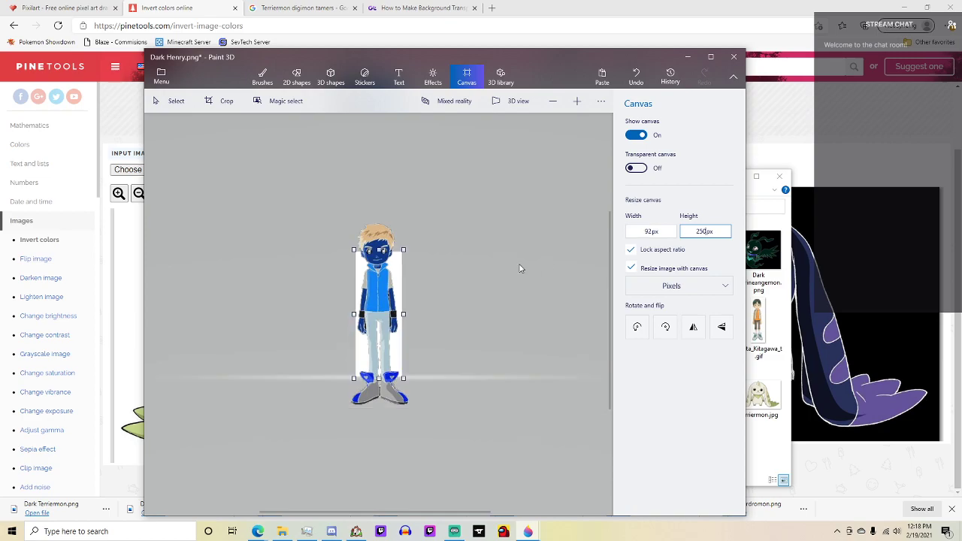
pyautogui.moveTo(322, 209); pyautogui.dragTo(442, 390)
pyautogui.moveTo(335, 205); pyautogui.dragTo(352, 247)
pyautogui.moveTo(387, 317); pyautogui.dragTo(380, 300)
pyautogui.click(360, 251)
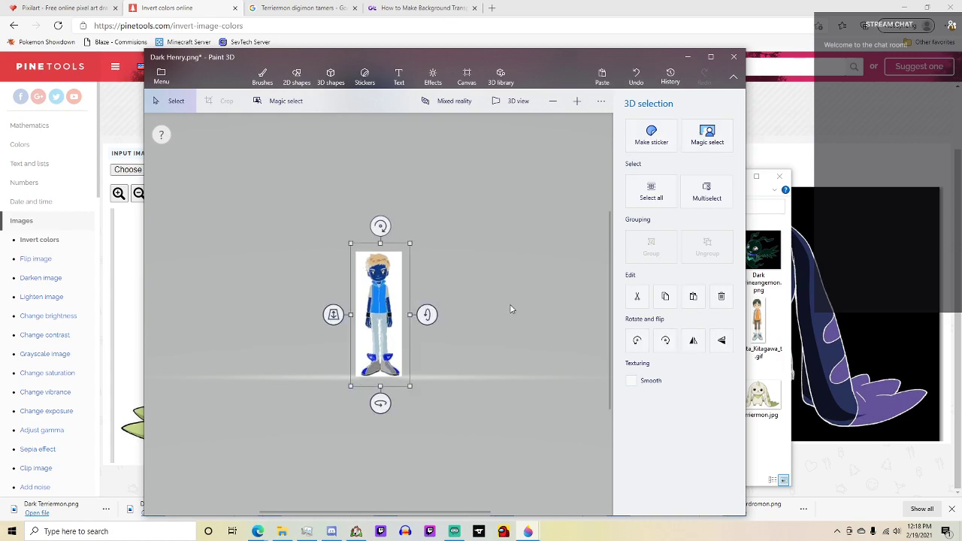
pyautogui.press('w')
# Save the boy as a PNG with transparency named Dark Henry, and close the project without saving the source image.
pyautogui.click(160, 80)
pyautogui.click(232, 180)
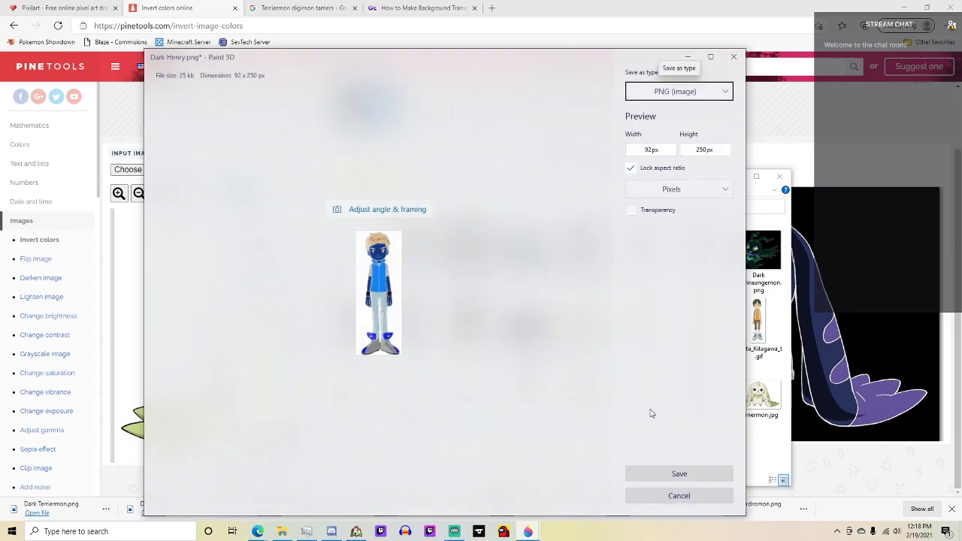
pyautogui.click(631, 210)
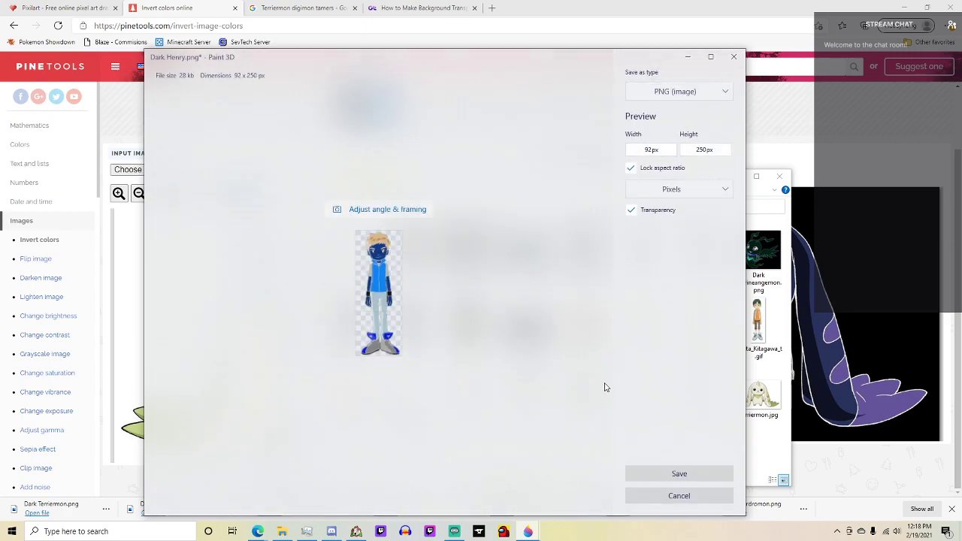
pyautogui.click(656, 475)
pyautogui.write('Dark Henry')
pyautogui.press('Return')
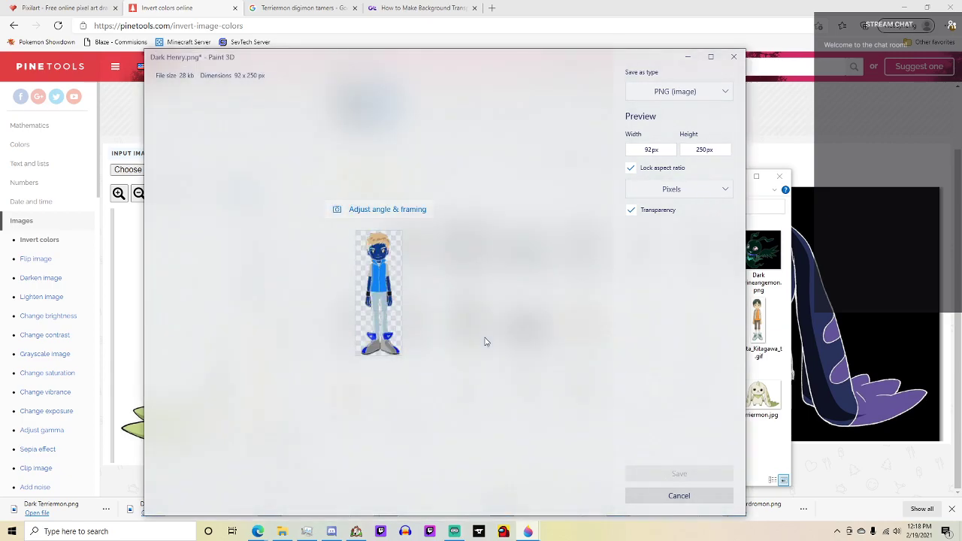
pyautogui.click(735, 58)
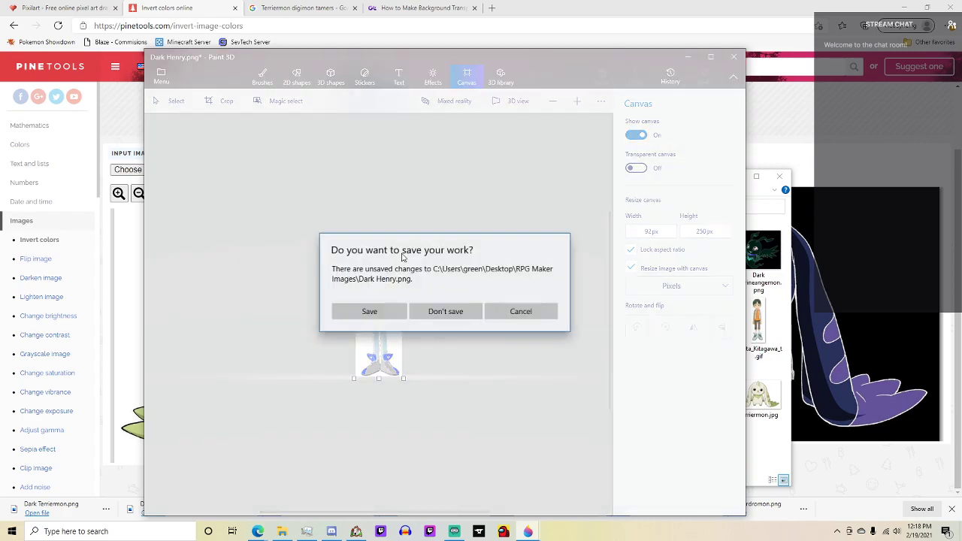
pyautogui.click(444, 311)
# Open Dark Kazu.png from the RPG Maker Images folder and send it to Paint 3D.
pyautogui.doubleClick(644, 250)
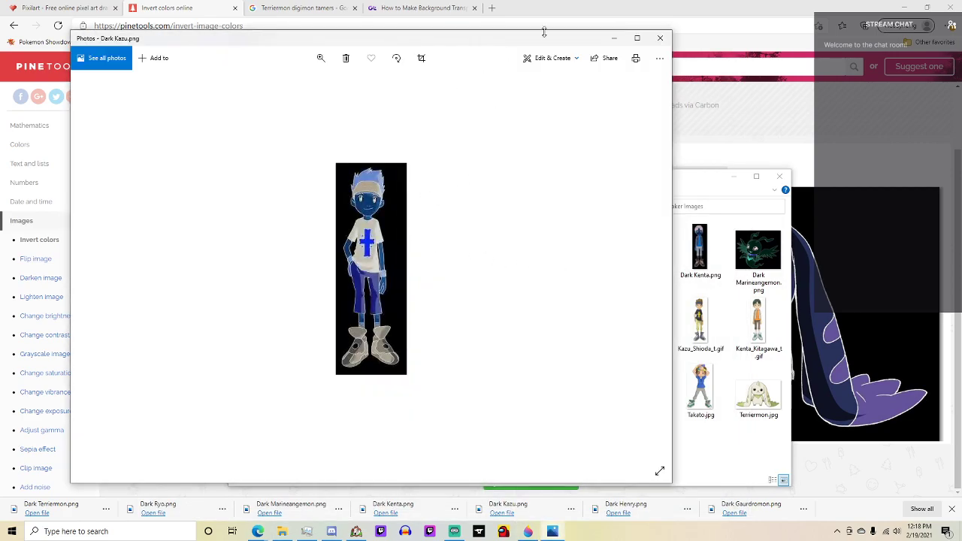
pyautogui.click(552, 58)
pyautogui.click(530, 206)
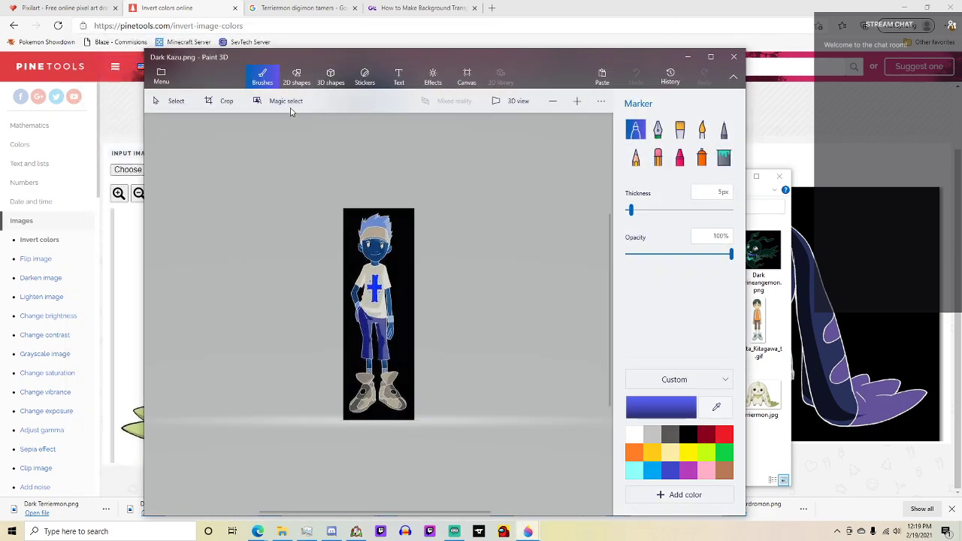
# Cut out Dark Kazu with Magic select, adding the missing shoe areas to the selection, and move the cutout off the canvas.
pyautogui.click(287, 102)
pyautogui.click(713, 248)
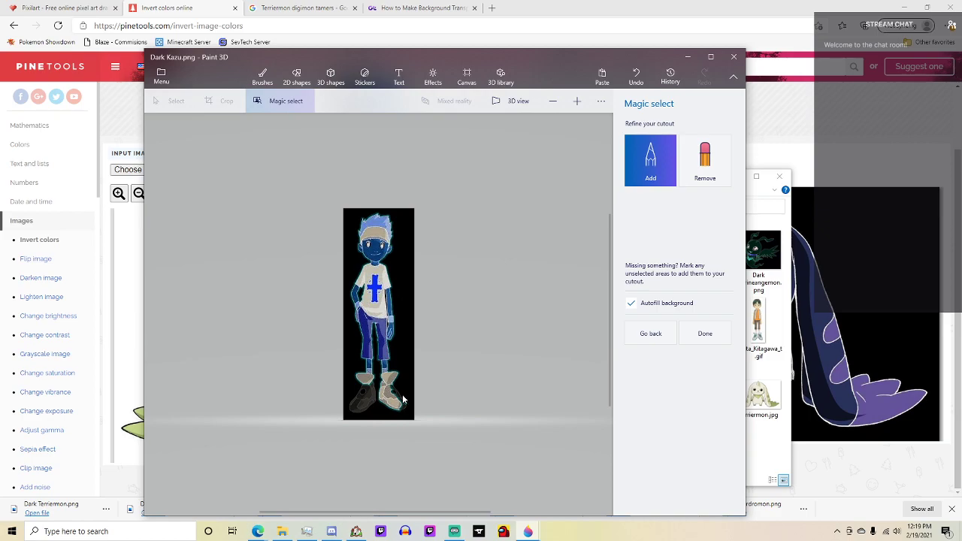
pyautogui.moveTo(399, 400)
pyautogui.mouseDown()
pyautogui.moveTo(405, 407)
pyautogui.moveTo(365, 406)
pyautogui.mouseUp()
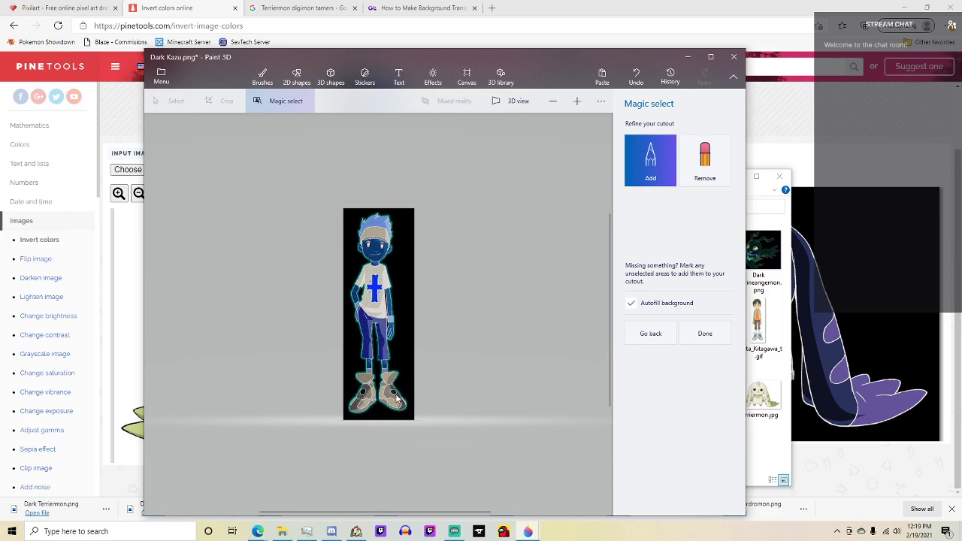
pyautogui.click(705, 173)
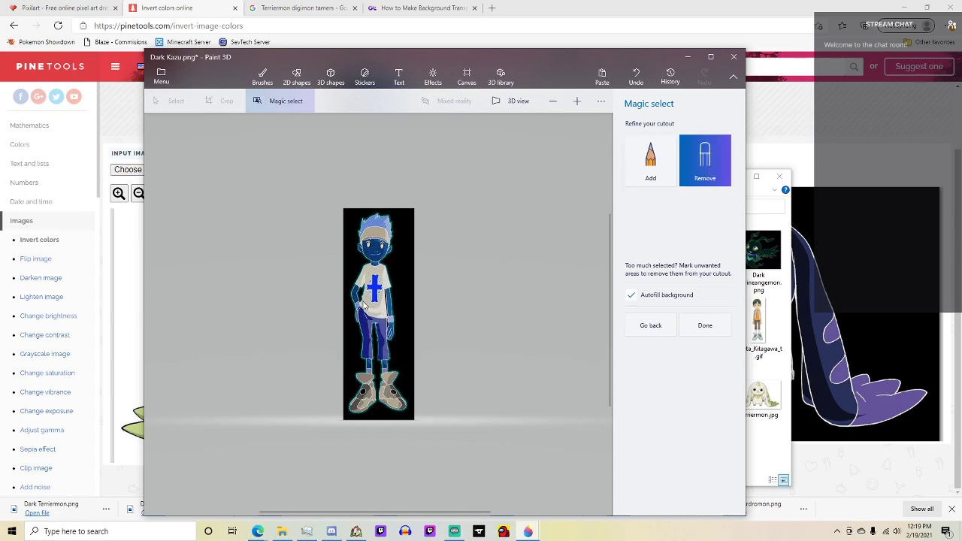
pyautogui.click(705, 326)
pyautogui.moveTo(406, 312); pyautogui.dragTo(303, 285)
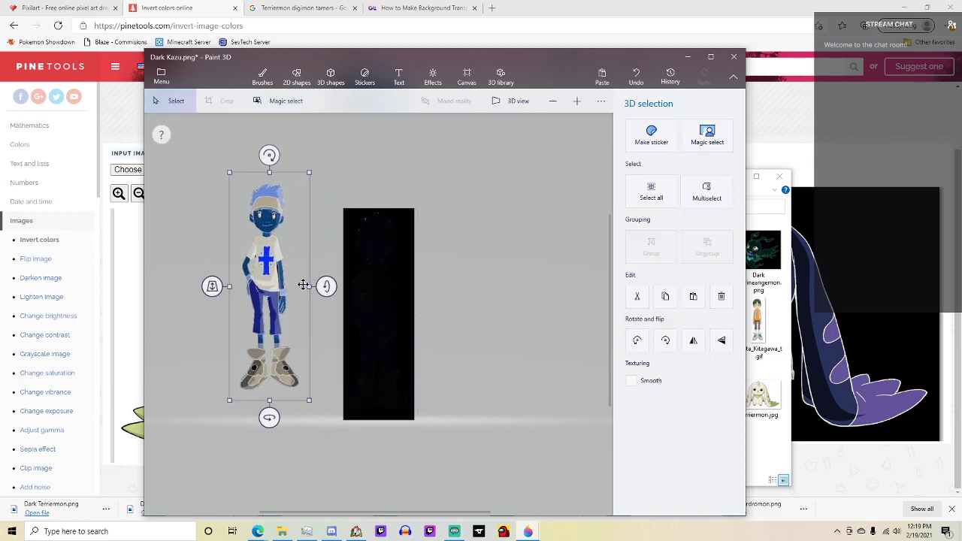
# Delete the black background behind Dark Kazu and move the cutout back onto the canvas.
pyautogui.moveTo(337, 182); pyautogui.dragTo(436, 464)
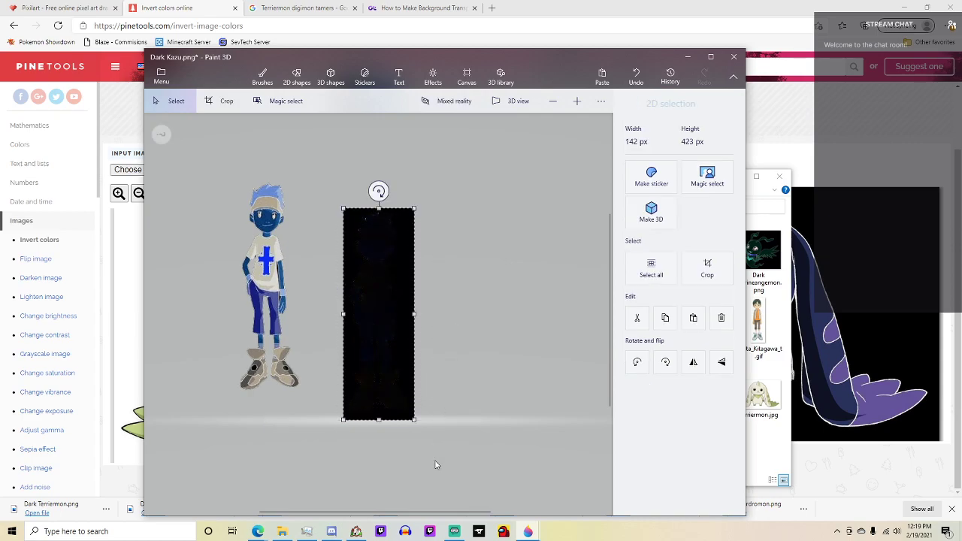
pyautogui.press('Delete')
pyautogui.moveTo(233, 173); pyautogui.dragTo(316, 423)
pyautogui.moveTo(268, 281); pyautogui.dragTo(384, 313)
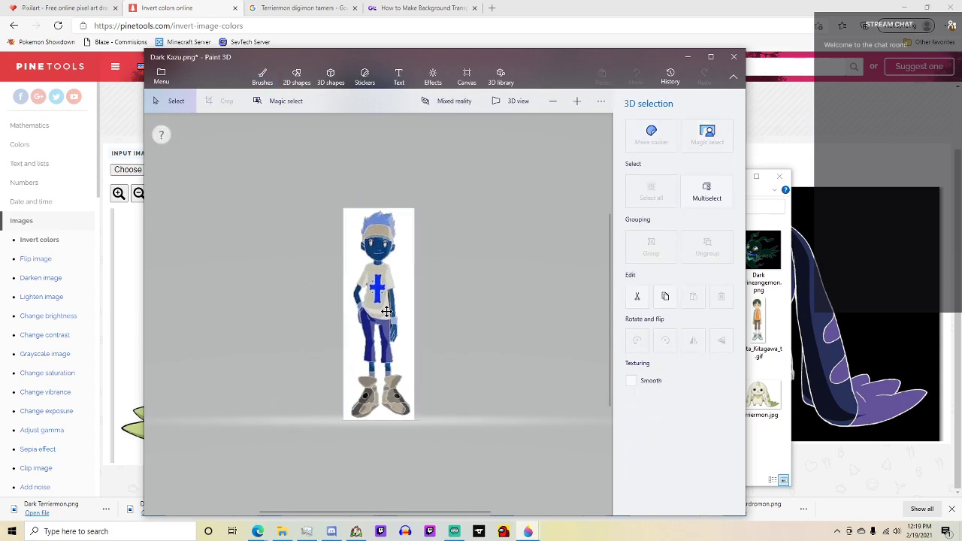
# Resize the Dark Kazu canvas to 250 px high with the aspect ratio locked, and shrink and center the cutout to fit it.
pyautogui.click(466, 77)
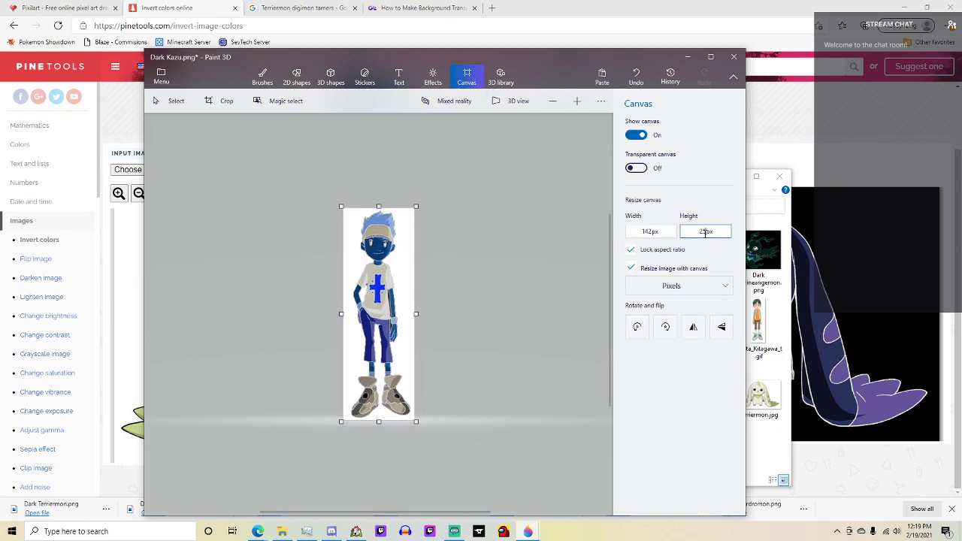
pyautogui.press('Return')
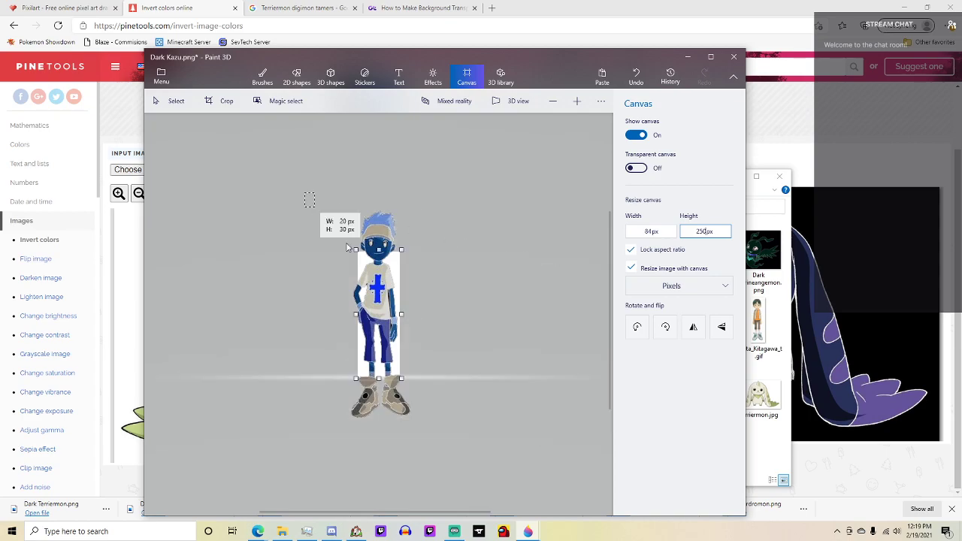
pyautogui.click(319, 204)
pyautogui.moveTo(341, 200); pyautogui.dragTo(359, 265)
pyautogui.moveTo(401, 316); pyautogui.dragTo(386, 290)
pyautogui.moveTo(345, 224); pyautogui.dragTo(353, 241)
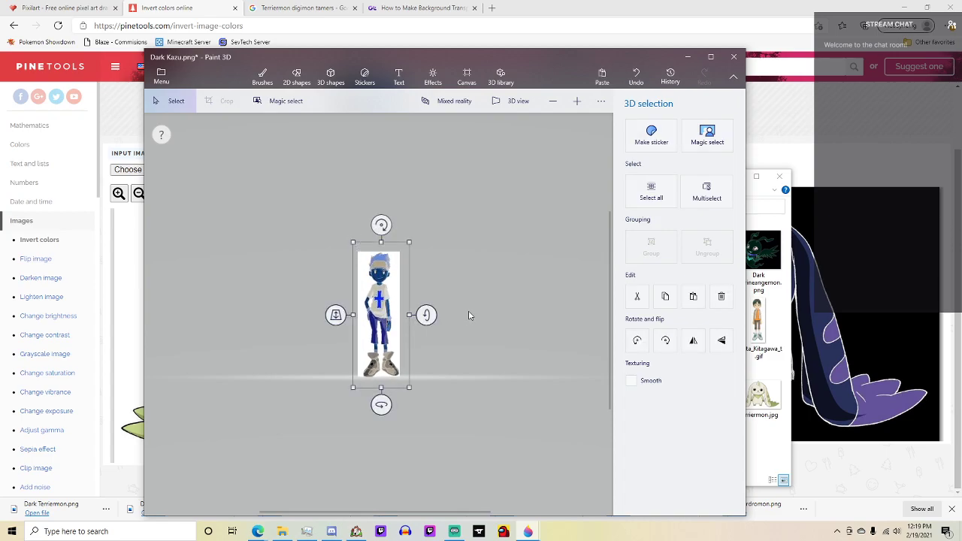
pyautogui.press('c')
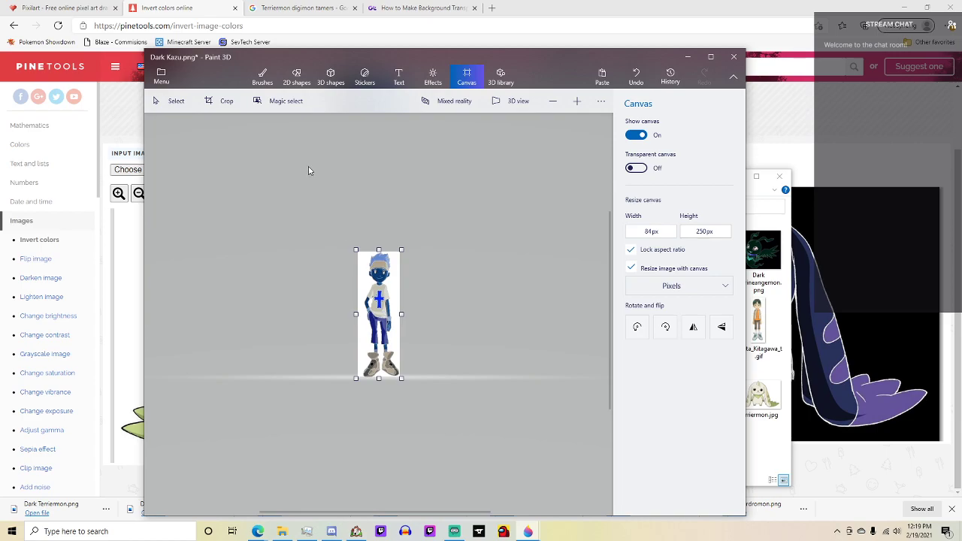
# Save a copy of the image as a transparent PNG named Dark Kazu in the Battlers folder.
pyautogui.hotkey('ctrl', 'o')
pyautogui.click(180, 202)
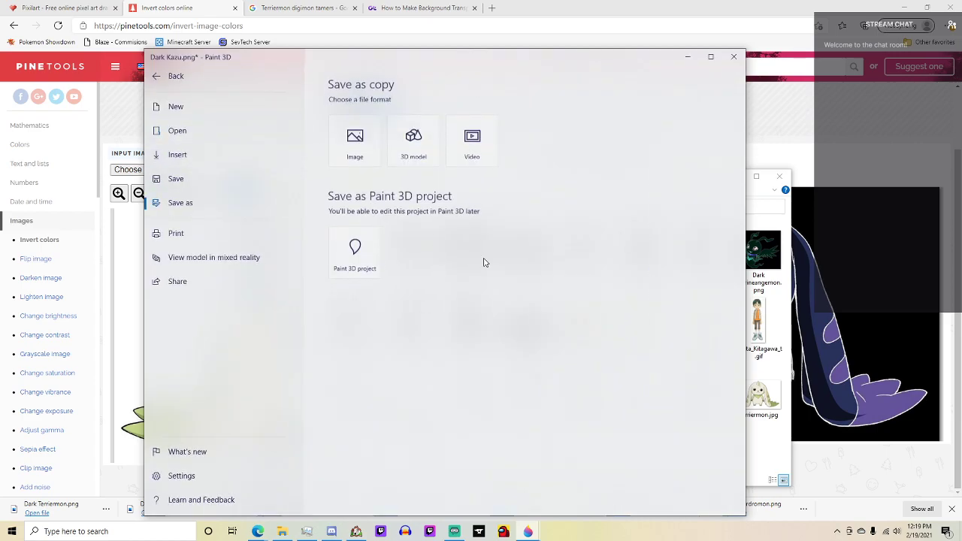
pyautogui.click(354, 135)
pyautogui.click(631, 210)
pyautogui.click(679, 473)
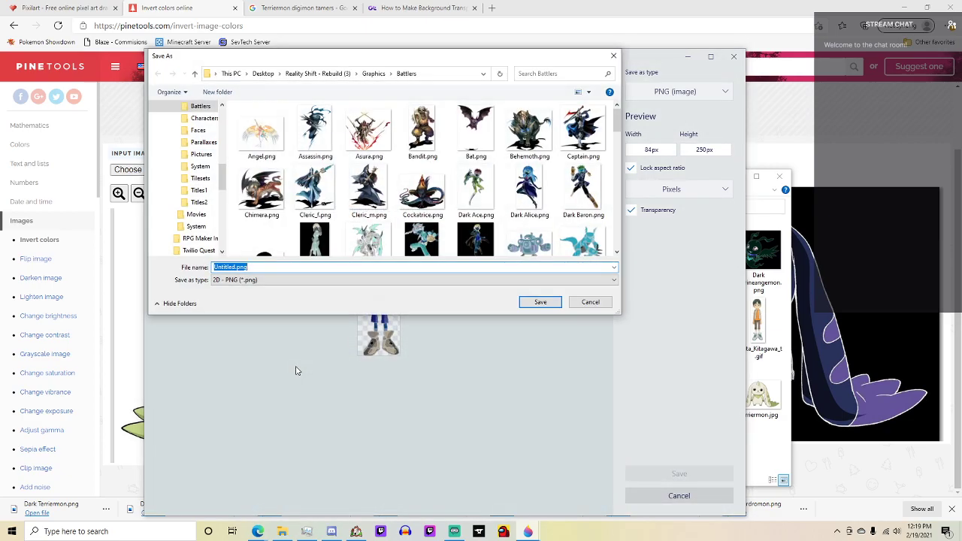
pyautogui.write('Dar')
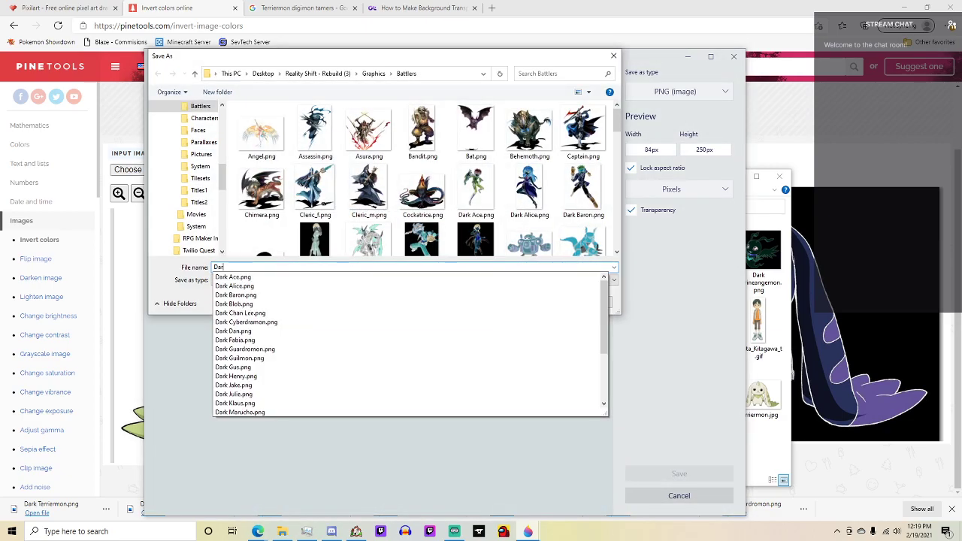
pyautogui.write('k Ka')
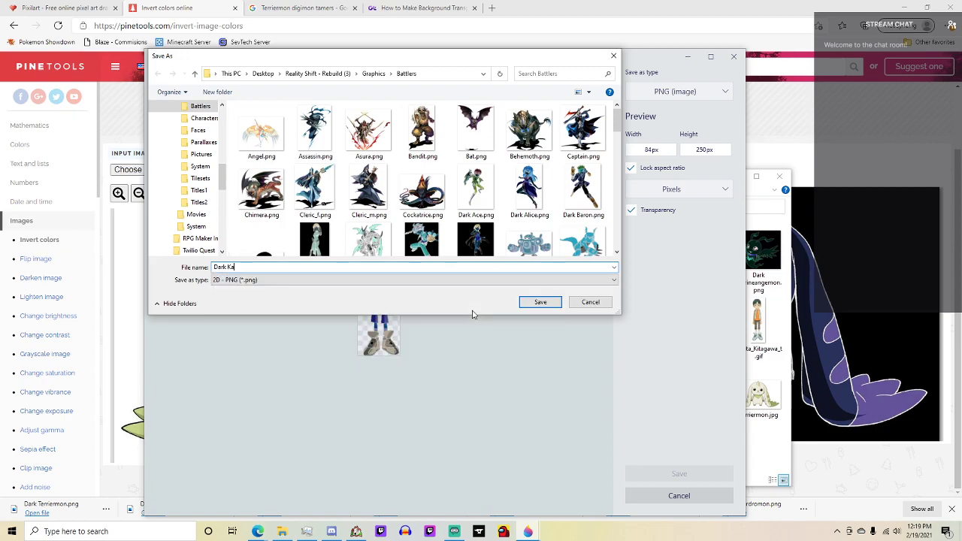
pyautogui.write('zu')
pyautogui.press('Return')
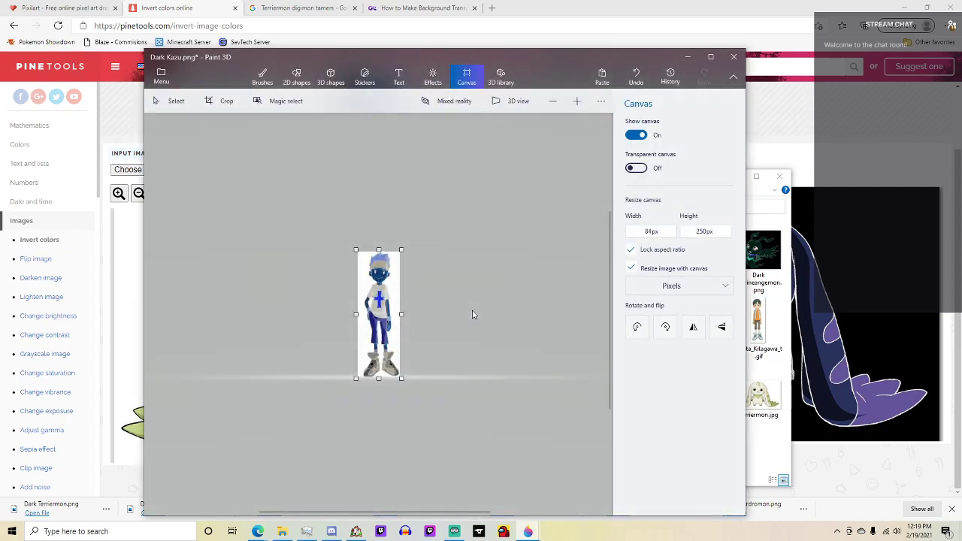
# Close the Dark Kazu project without saving, then open Dark Kenta.png from RPG Maker Images and send it to Paint 3D.
pyautogui.click(733, 56)
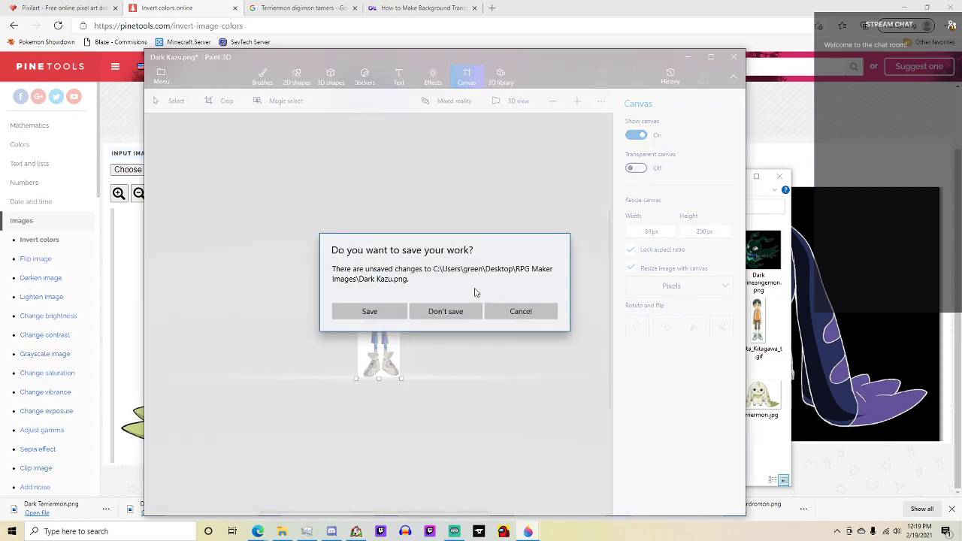
pyautogui.click(457, 311)
pyautogui.doubleClick(700, 248)
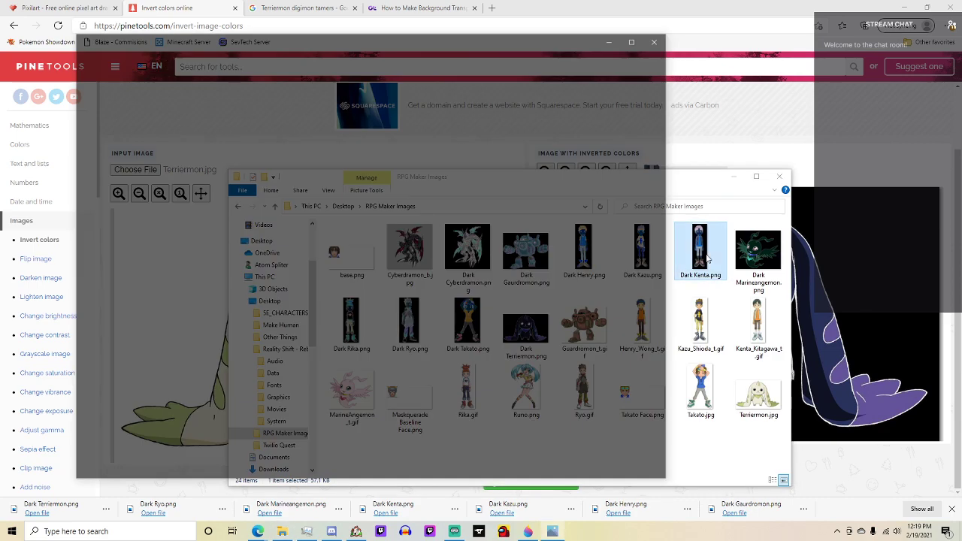
pyautogui.rightClick(368, 264)
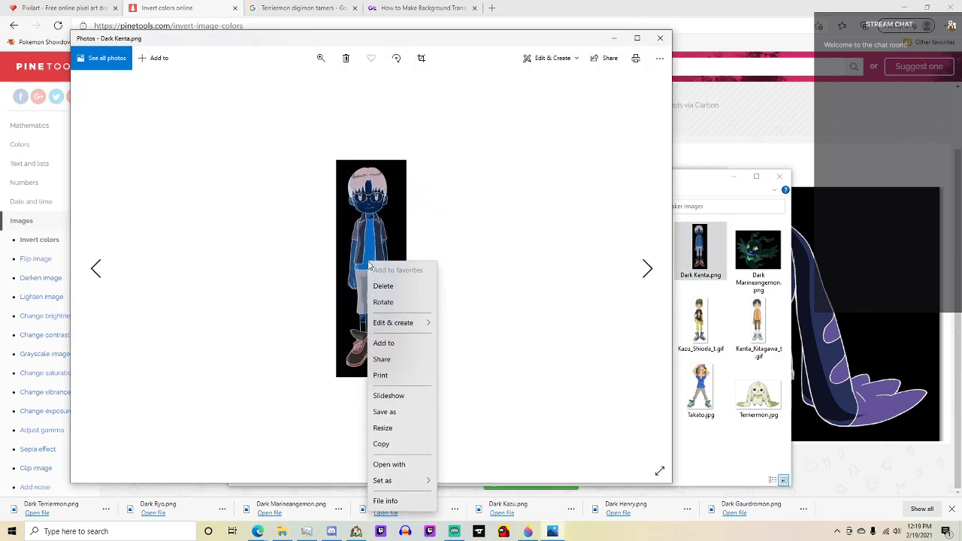
pyautogui.click(553, 79)
pyautogui.click(552, 58)
pyautogui.click(526, 204)
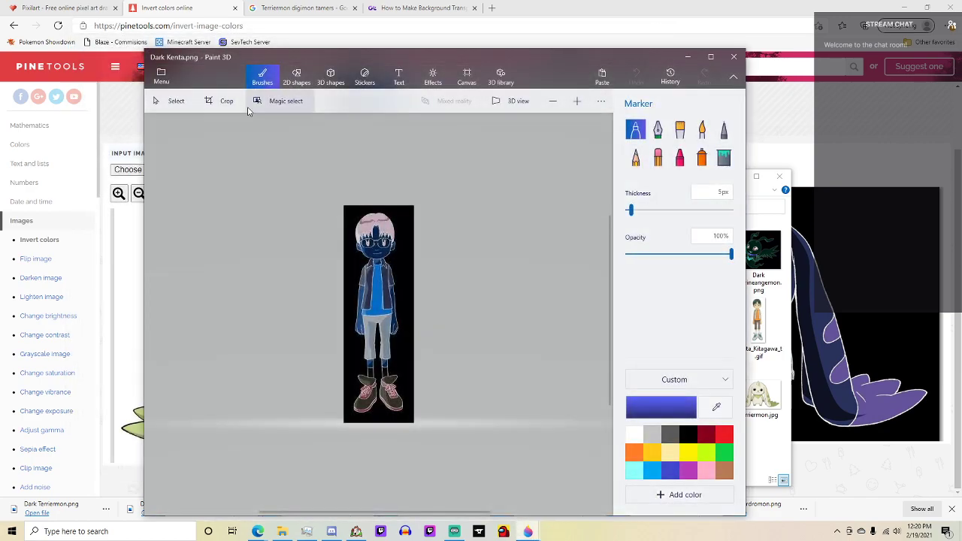
pyautogui.click(250, 104)
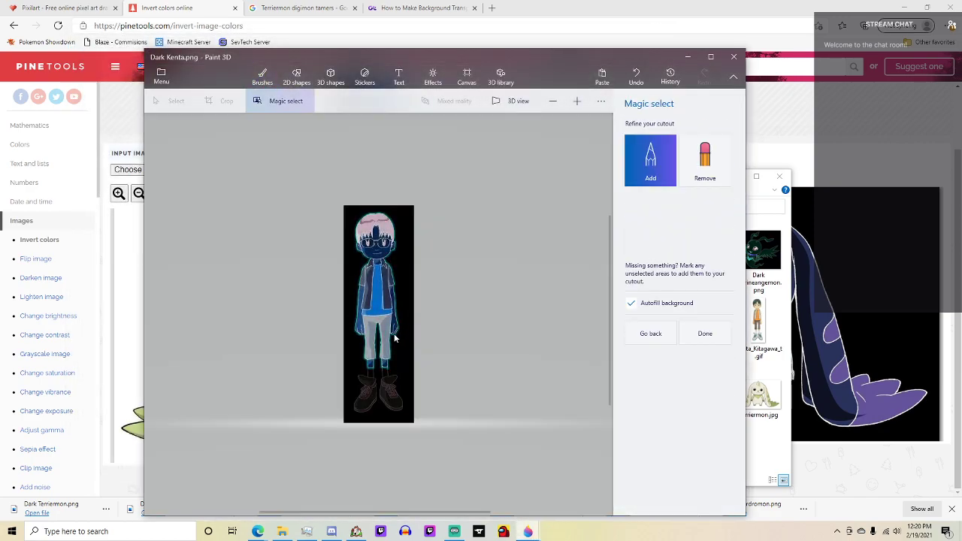
pyautogui.moveTo(391, 406); pyautogui.dragTo(385, 389)
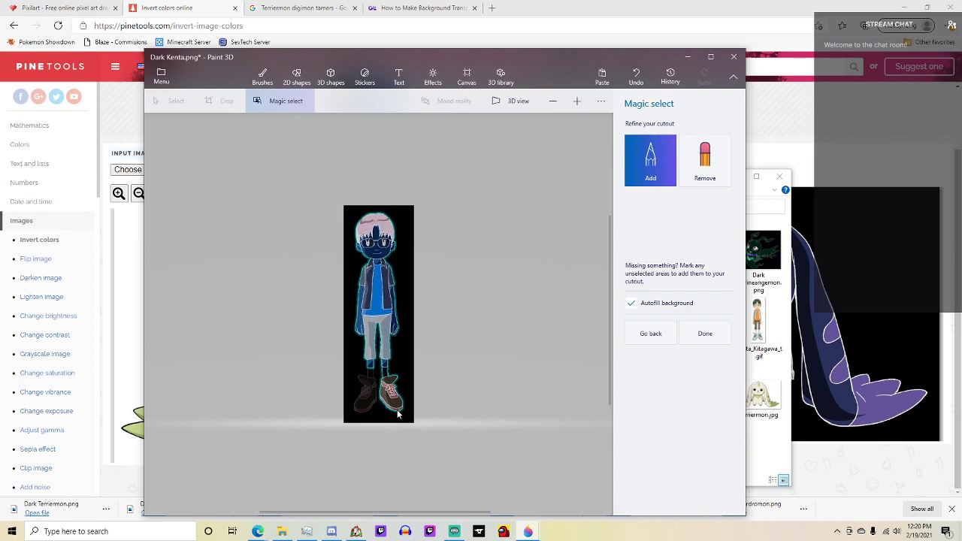
pyautogui.moveTo(367, 388); pyautogui.dragTo(364, 400)
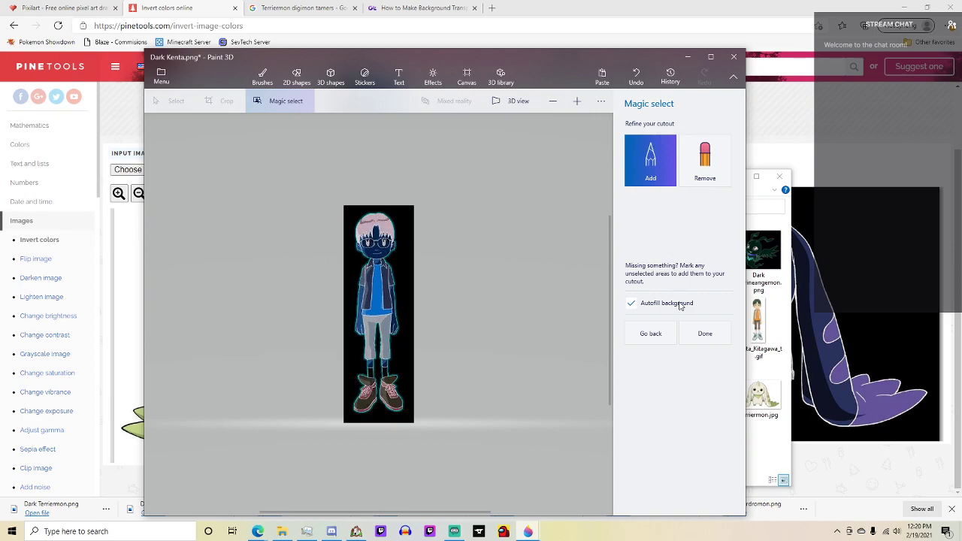
pyautogui.click(705, 333)
pyautogui.moveTo(380, 282); pyautogui.dragTo(288, 259)
pyautogui.moveTo(323, 180); pyautogui.dragTo(306, 240)
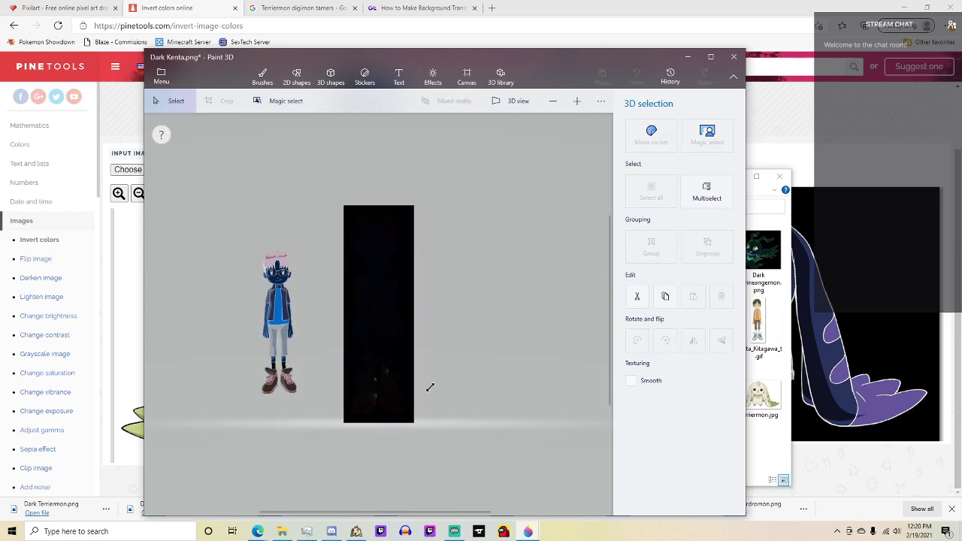
pyautogui.hotkey('ctrl', 'z')
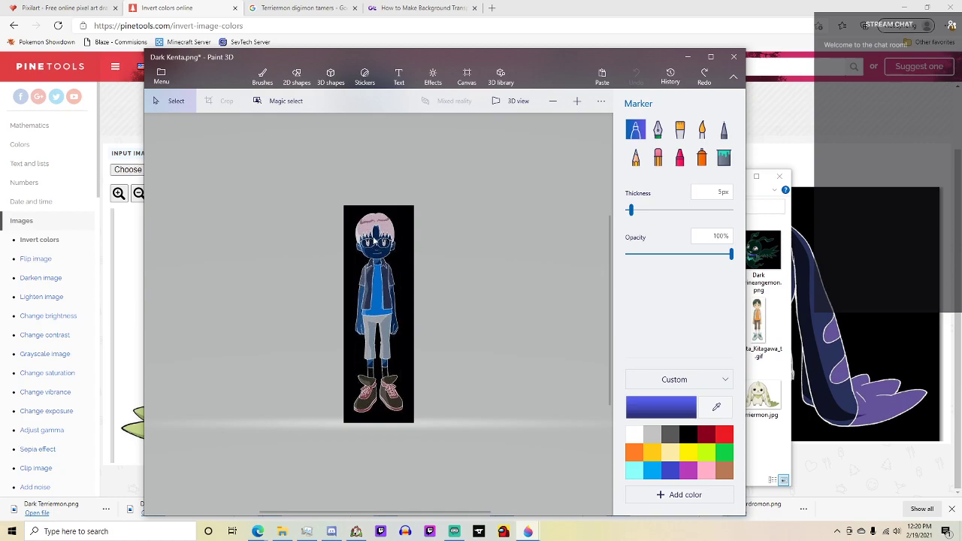
# Cut out Dark Kenta with Magic select, adding both shoes to the selection, and move the cutout off the canvas.
pyautogui.click(293, 104)
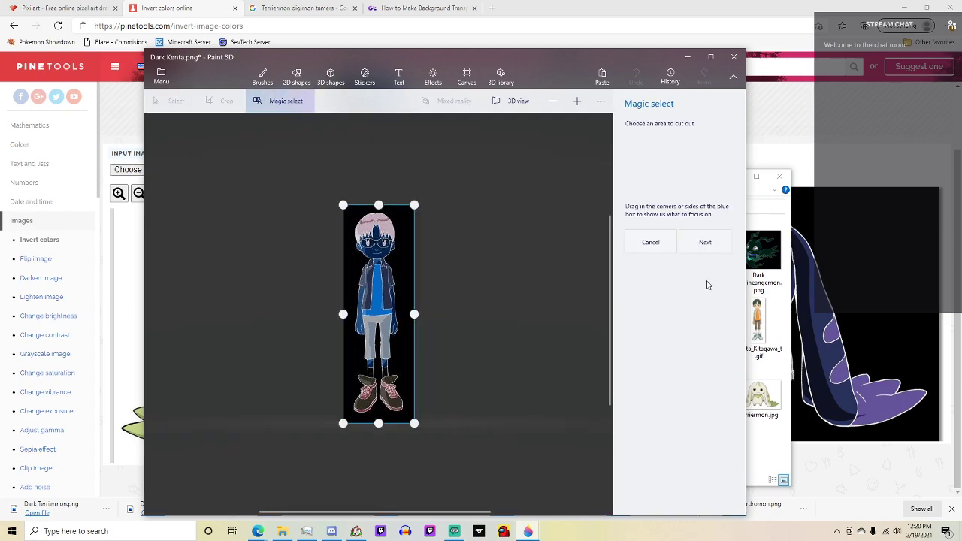
pyautogui.click(705, 242)
pyautogui.moveTo(375, 378); pyautogui.dragTo(390, 383)
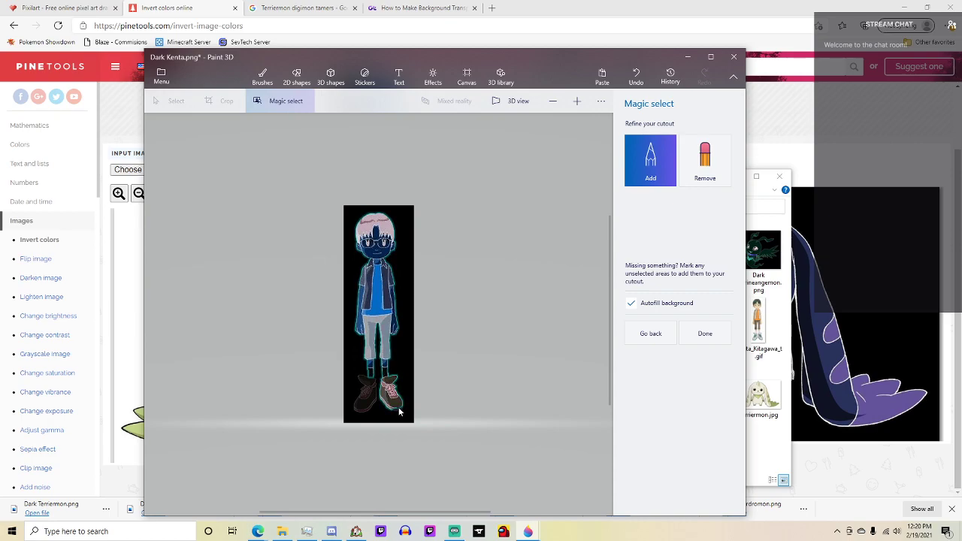
pyautogui.moveTo(363, 414); pyautogui.dragTo(370, 373)
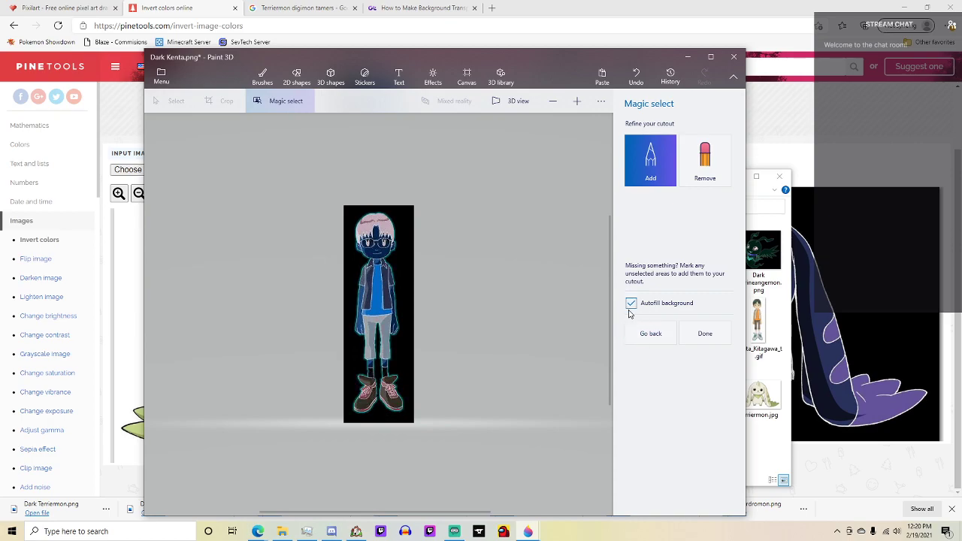
pyautogui.click(705, 334)
pyautogui.moveTo(390, 299); pyautogui.dragTo(277, 282)
# Delete the black background left on the Dark Kenta canvas and move the cutout back onto it.
pyautogui.moveTo(333, 200); pyautogui.dragTo(449, 439)
pyautogui.press('Delete')
pyautogui.moveTo(271, 245); pyautogui.dragTo(397, 260)
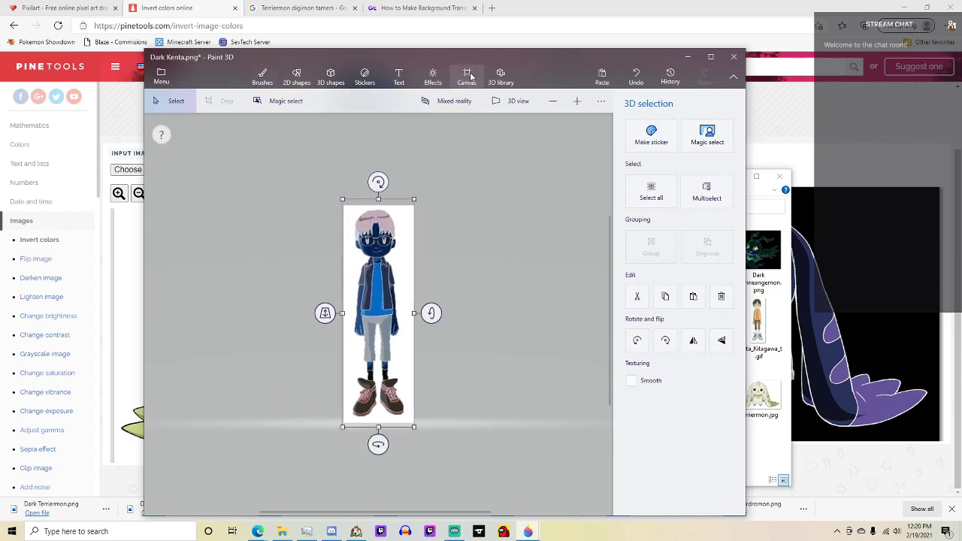
# Resize the Dark Kenta canvas to 250 px high with the aspect ratio locked, and shrink and center the cutout within it.
pyautogui.click(467, 76)
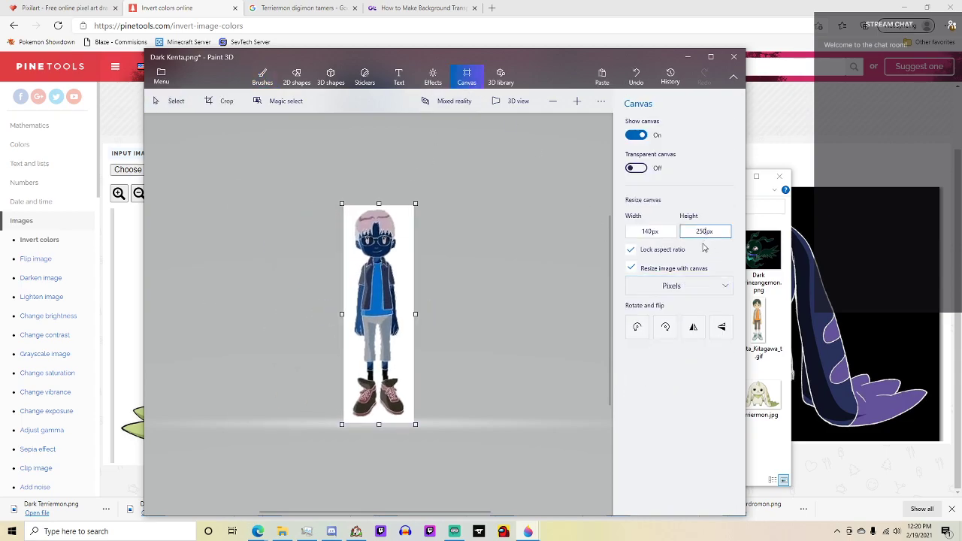
pyautogui.press('Return')
pyautogui.moveTo(318, 203); pyautogui.dragTo(472, 417)
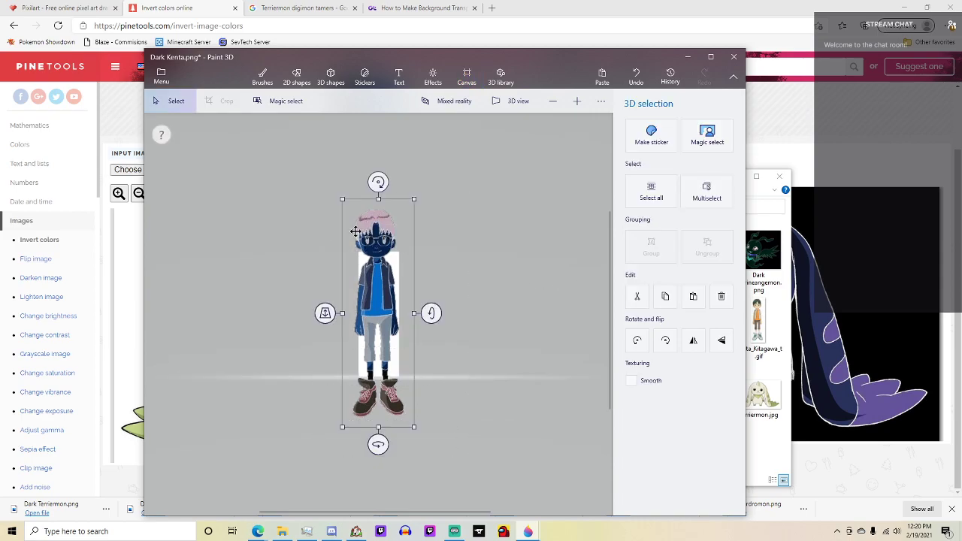
pyautogui.moveTo(342, 198); pyautogui.dragTo(369, 258)
pyautogui.moveTo(382, 301); pyautogui.dragTo(388, 302)
pyautogui.moveTo(349, 238); pyautogui.dragTo(364, 263)
pyautogui.moveTo(380, 309); pyautogui.dragTo(383, 312)
pyautogui.hotkey('ctrl', 'w')
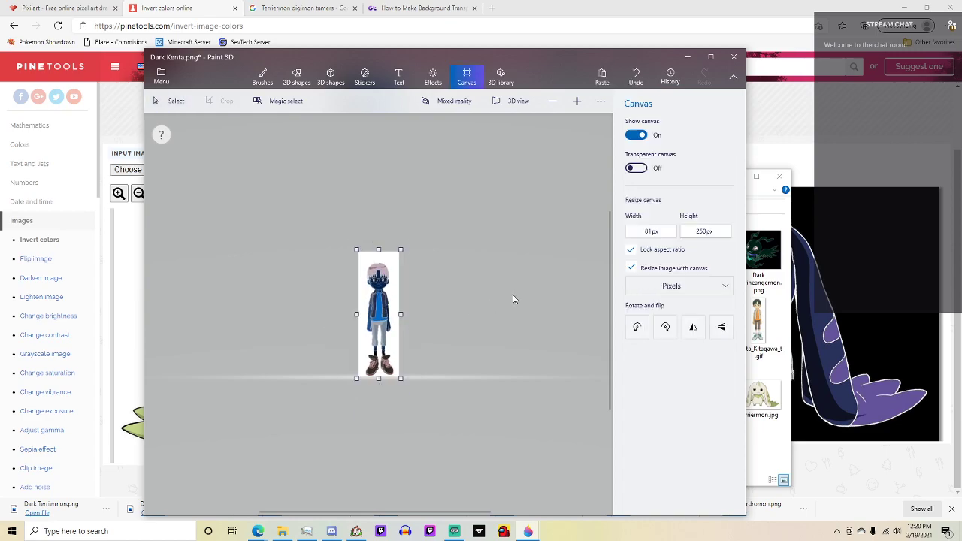
# Make the canvas transparent and save a PNG copy named Dark Kenta in the Battlers folder.
pyautogui.click(646, 170)
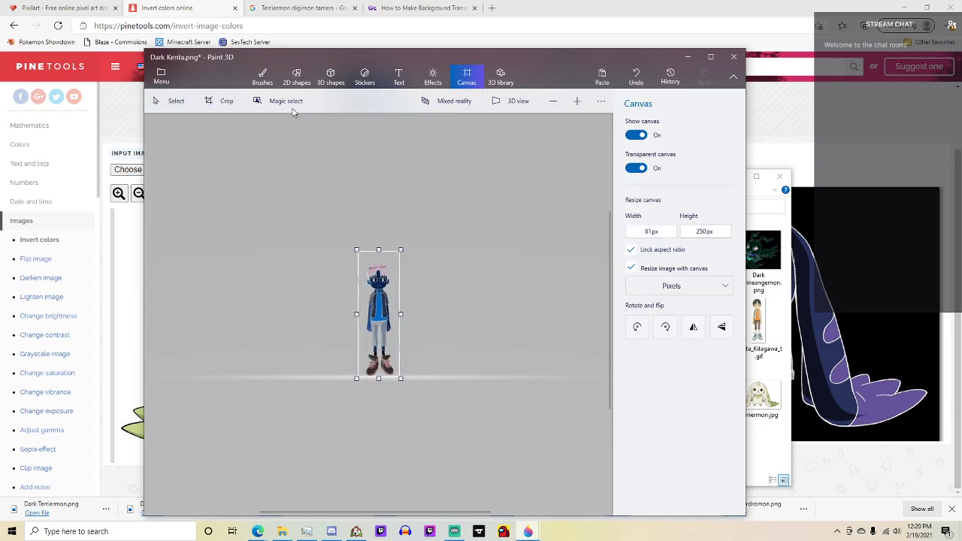
pyautogui.click(168, 79)
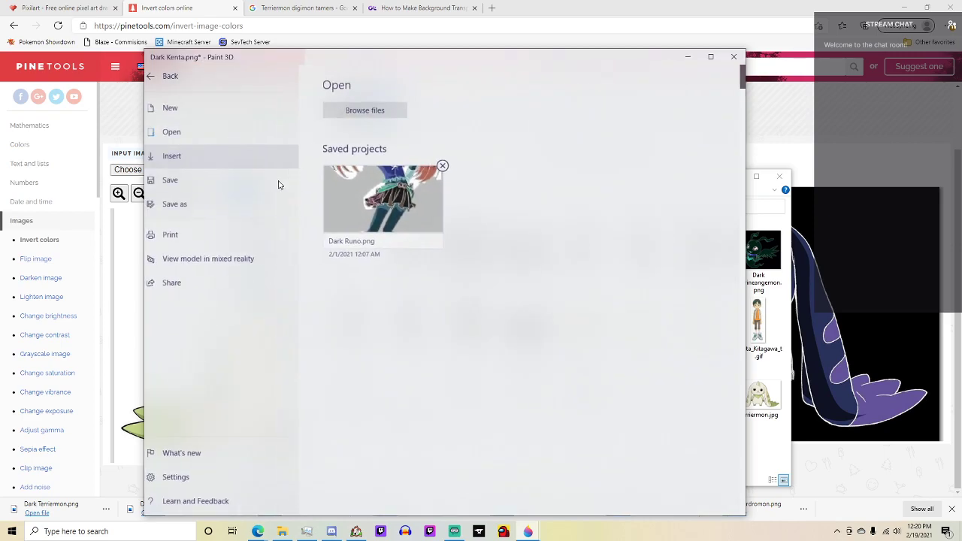
pyautogui.click(240, 202)
pyautogui.click(352, 146)
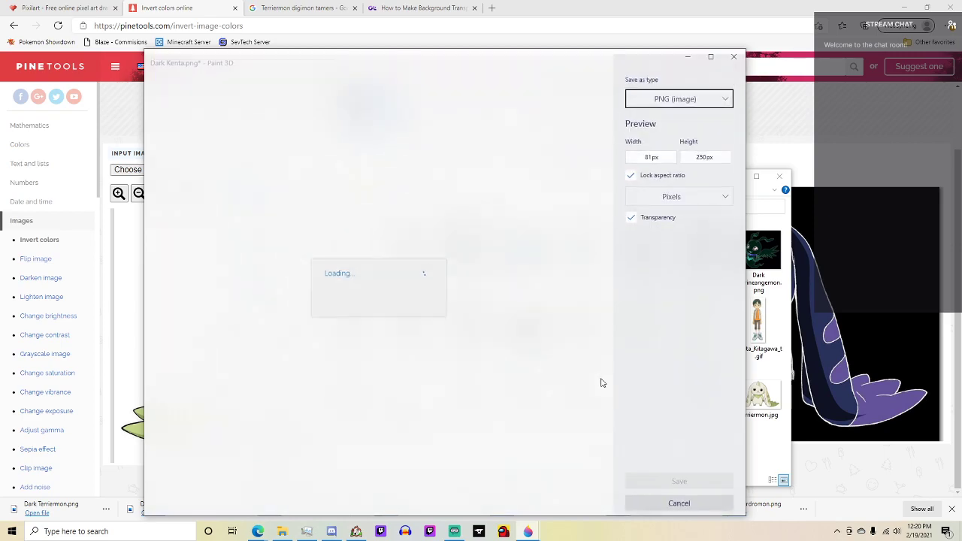
pyautogui.click(679, 474)
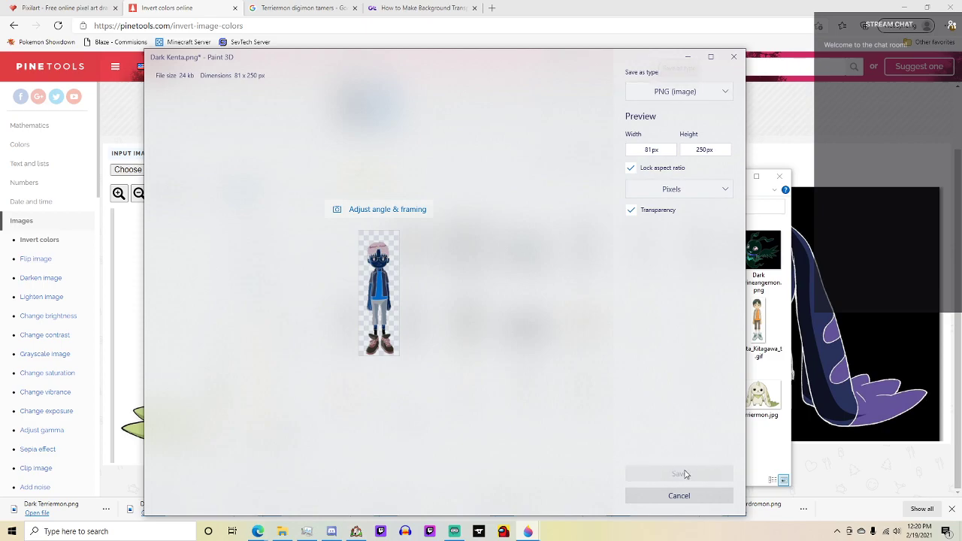
pyautogui.write('Da')
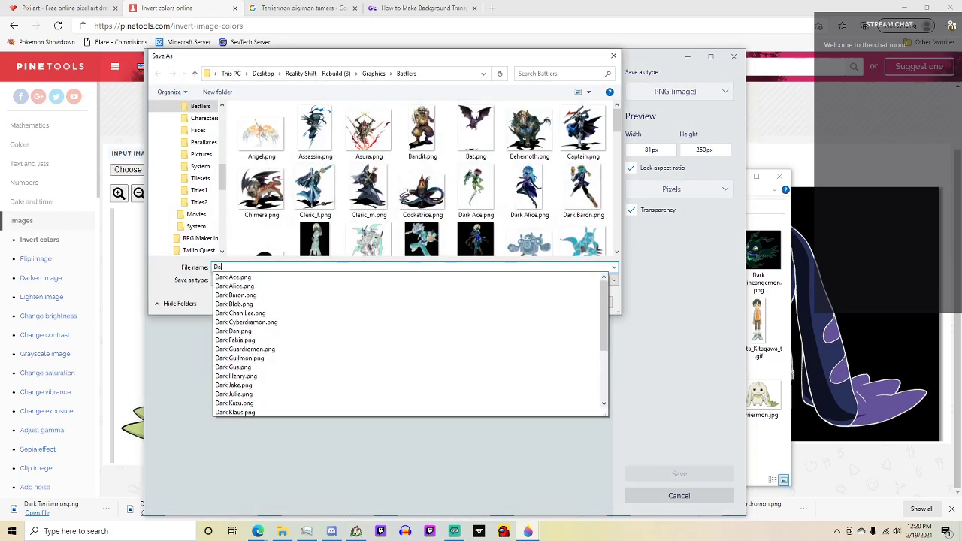
pyautogui.write('rk Kenta')
pyautogui.press('Return')
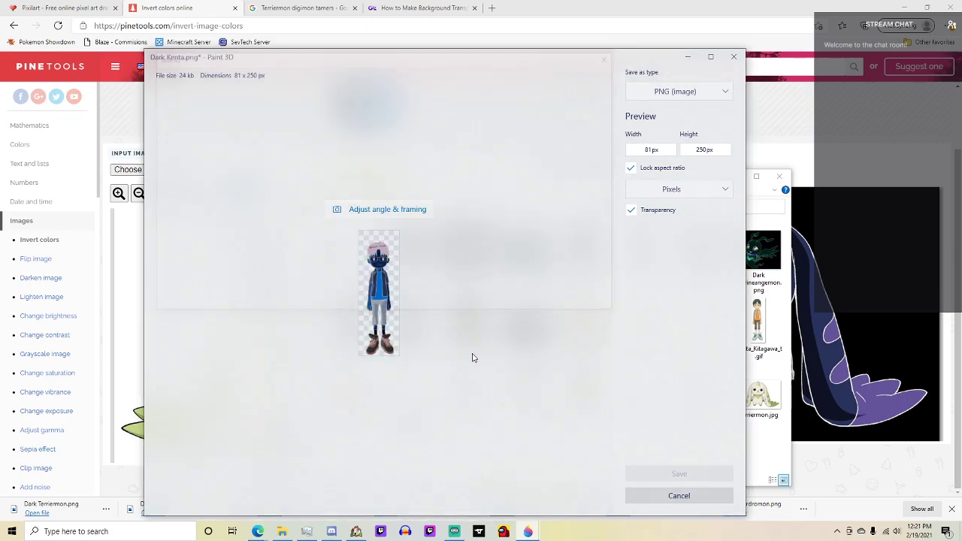
# Close the Dark Kenta project without saving, then open Dark Marineangemon.png and send it to Paint 3D.
pyautogui.click(734, 57)
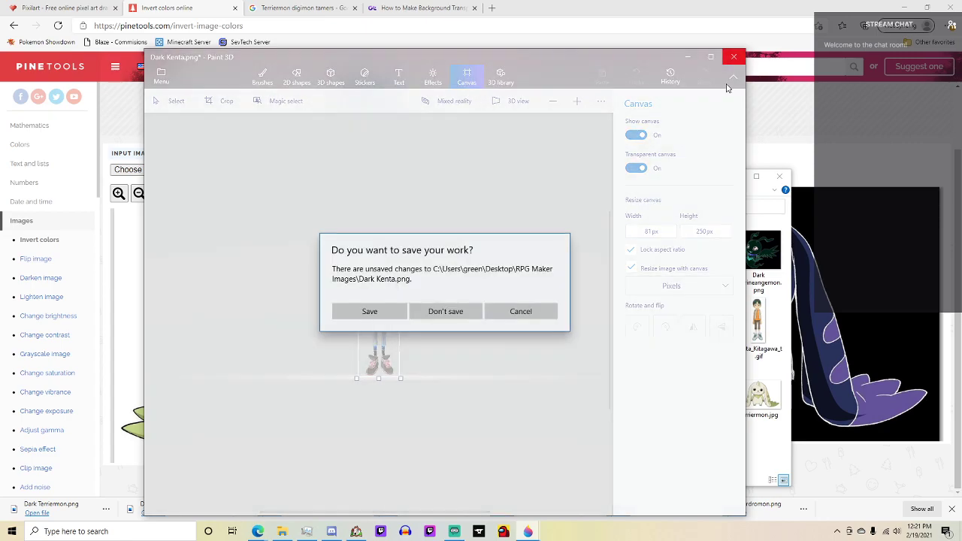
pyautogui.click(462, 314)
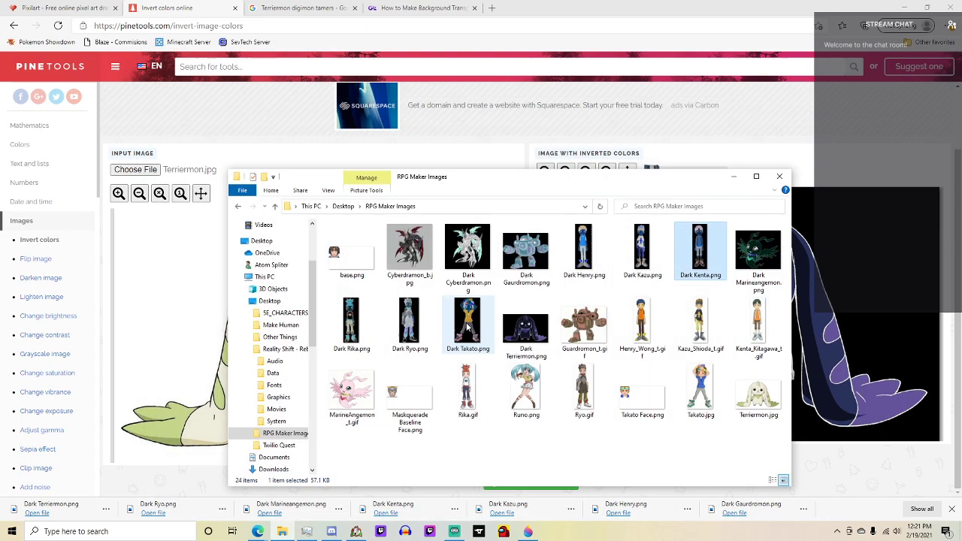
pyautogui.doubleClick(757, 252)
pyautogui.click(552, 58)
pyautogui.click(544, 201)
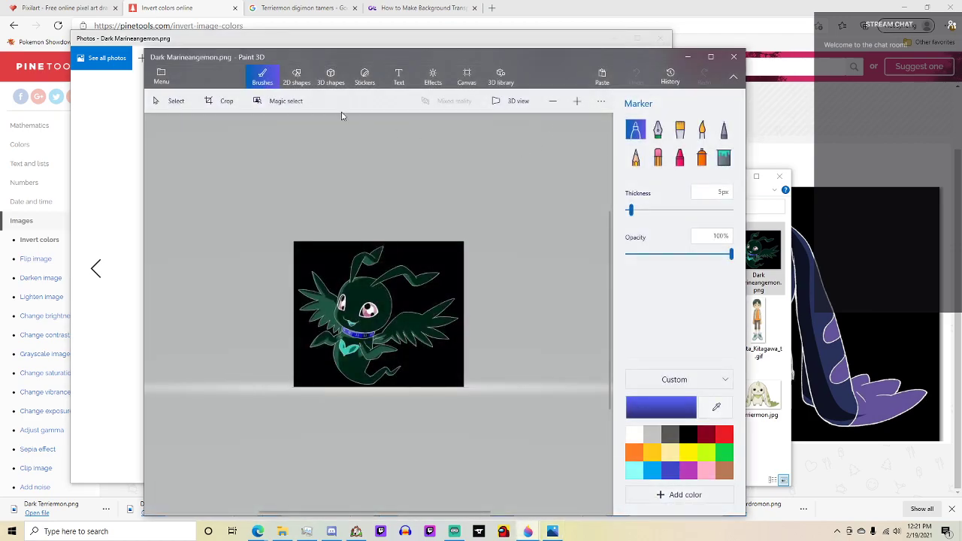
# Cut out Dark Marineangemon with Magic select and move the cutout off the canvas.
pyautogui.click(275, 101)
pyautogui.click(701, 256)
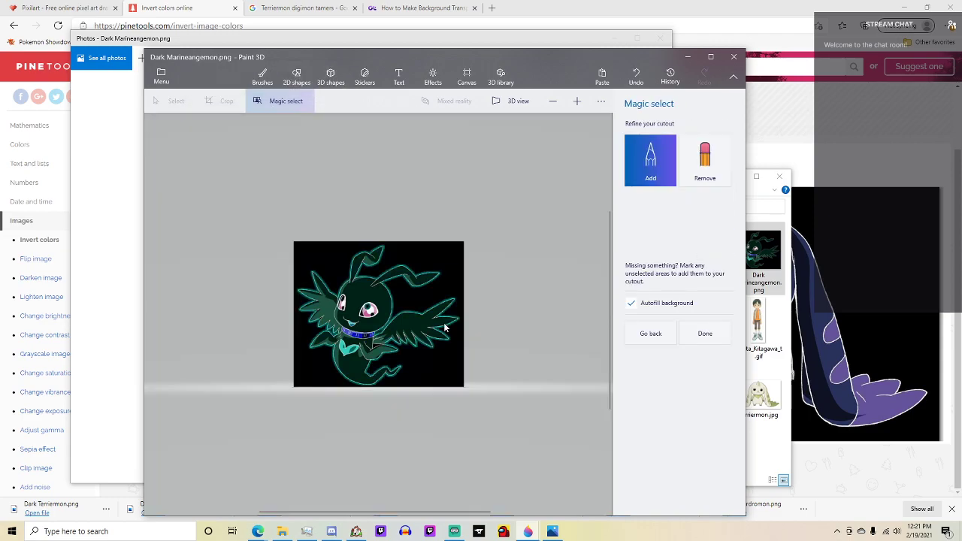
pyautogui.click(704, 334)
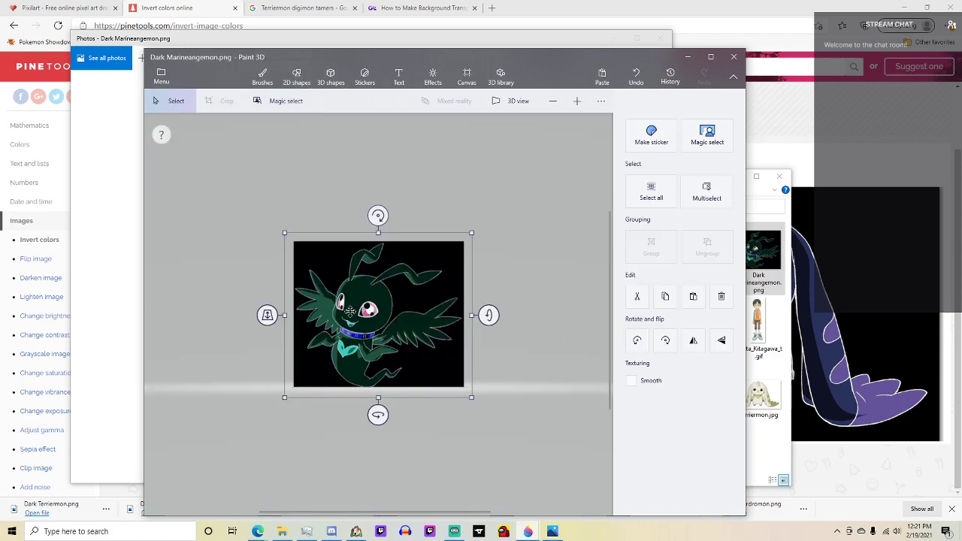
pyautogui.moveTo(353, 308); pyautogui.dragTo(186, 208)
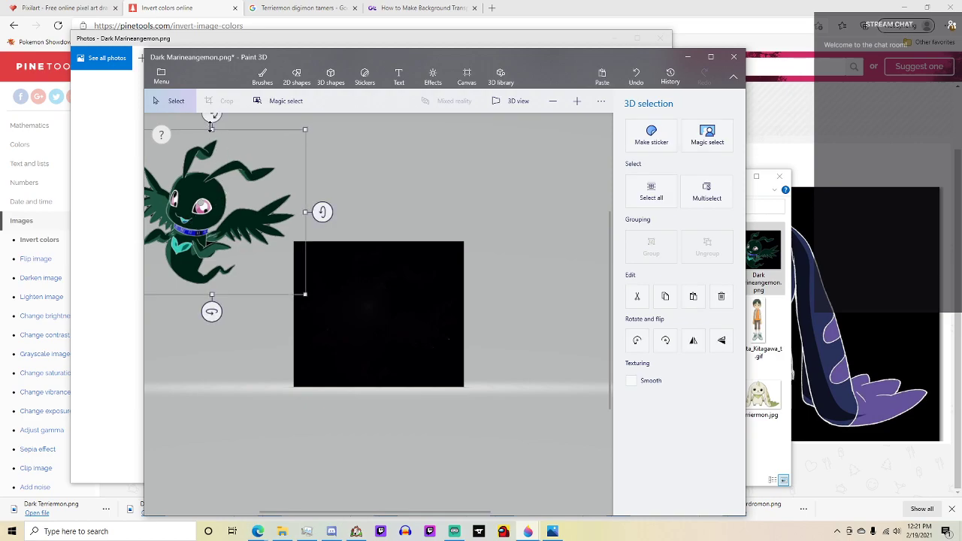
# Delete the black background behind Dark Marineangemon and move the cutout back onto the canvas.
pyautogui.moveTo(473, 225); pyautogui.dragTo(287, 419)
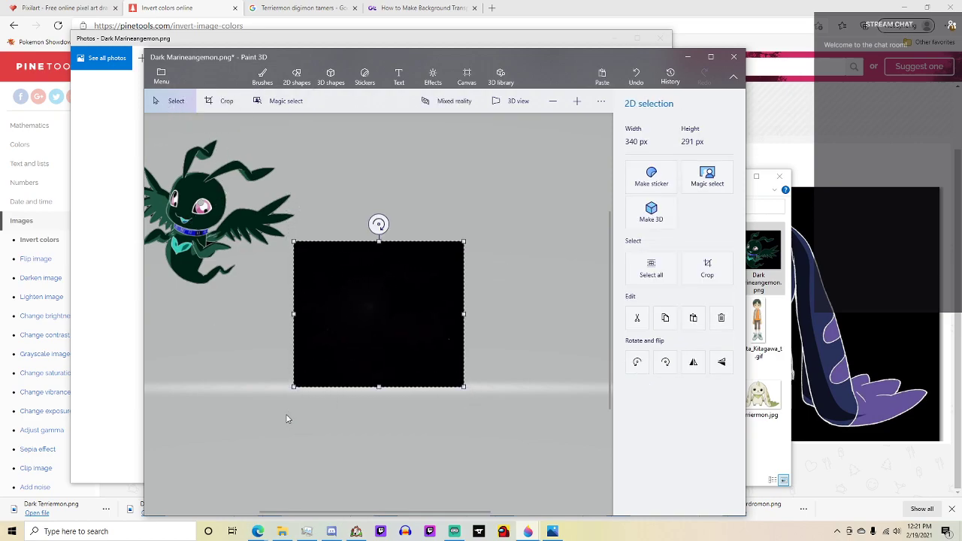
pyautogui.hotkey('ctrl', 'z')
pyautogui.click(197, 245)
pyautogui.moveTo(207, 224)
pyautogui.mouseDown()
pyautogui.moveTo(389, 308)
pyautogui.moveTo(386, 320)
pyautogui.moveTo(377, 314)
pyautogui.mouseUp()
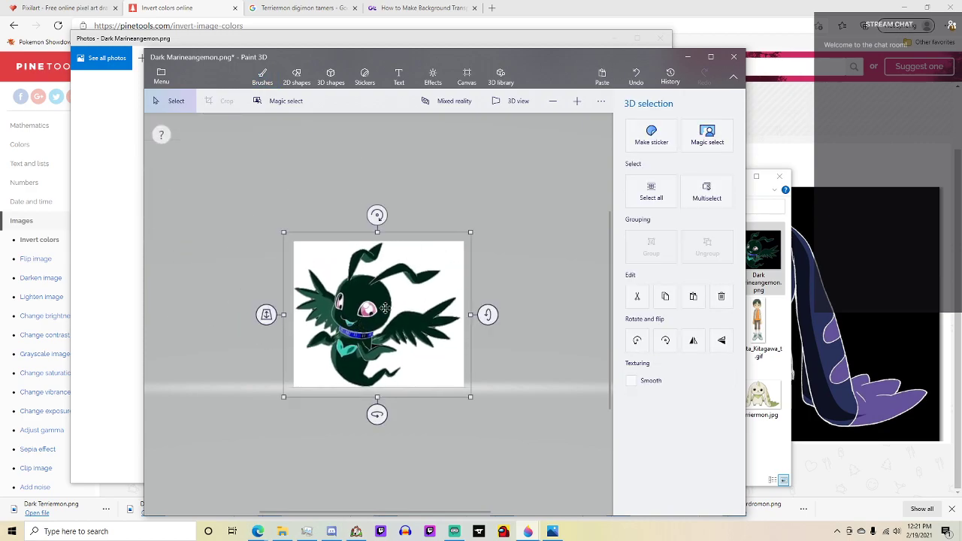
# Resize the canvas to 200 px wide and scale and reposition the Dark Marineangemon cutout to fit it.
pyautogui.click(466, 75)
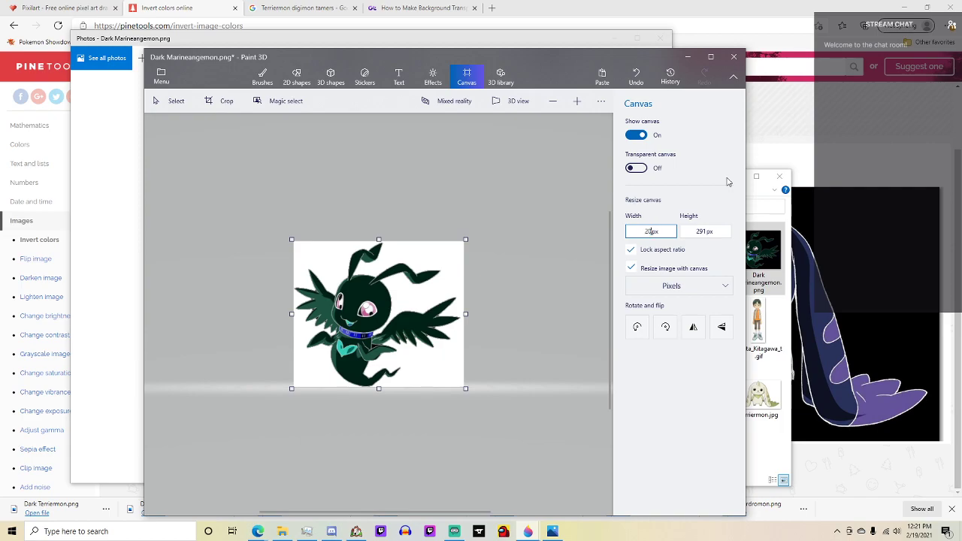
pyautogui.press('Return')
pyautogui.moveTo(256, 205); pyautogui.dragTo(475, 412)
pyautogui.moveTo(284, 233); pyautogui.dragTo(342, 285)
pyautogui.moveTo(396, 338); pyautogui.dragTo(372, 312)
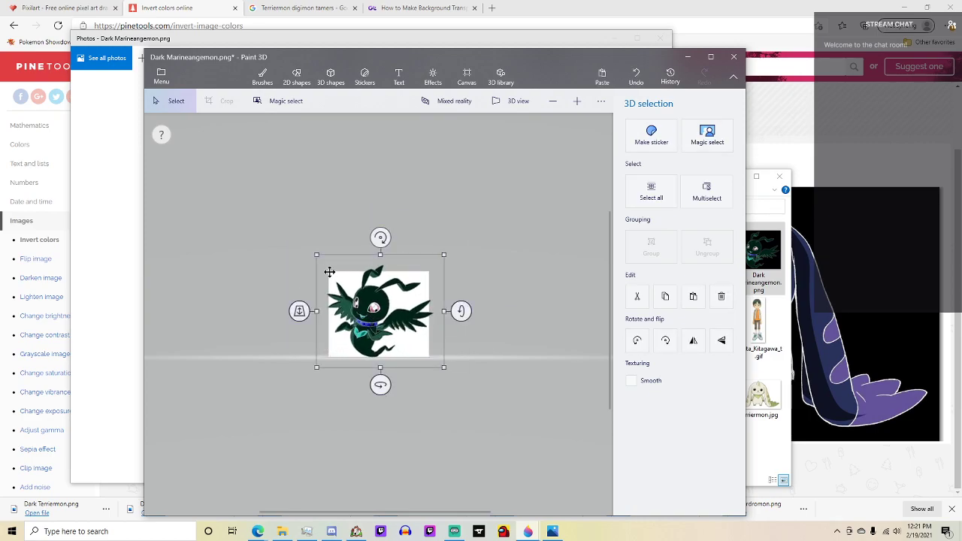
pyautogui.moveTo(315, 255); pyautogui.dragTo(326, 269)
pyautogui.moveTo(367, 316); pyautogui.dragTo(364, 315)
# Make the canvas transparent and save a PNG copy named Dark Marineangemon in the Battlers folder.
pyautogui.click(467, 75)
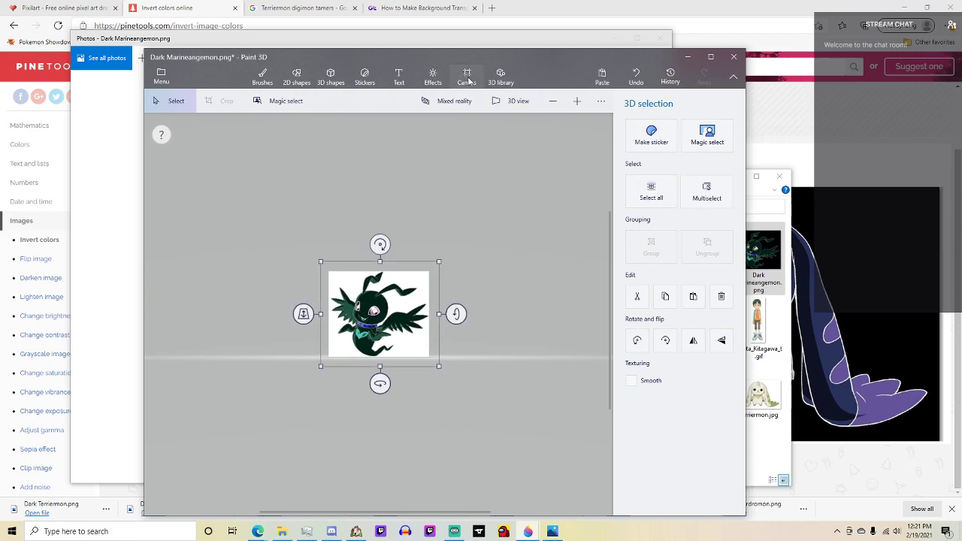
pyautogui.click(635, 168)
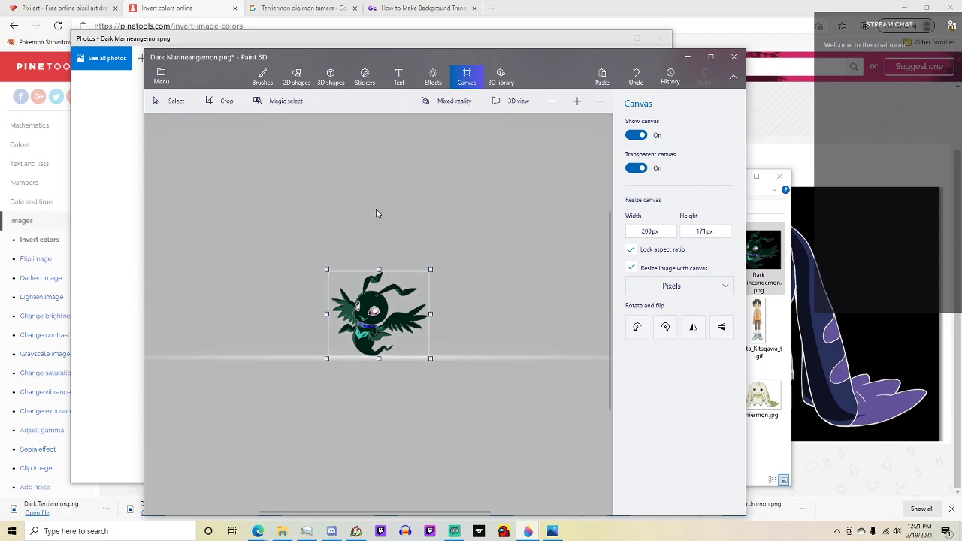
pyautogui.click(159, 74)
pyautogui.click(181, 203)
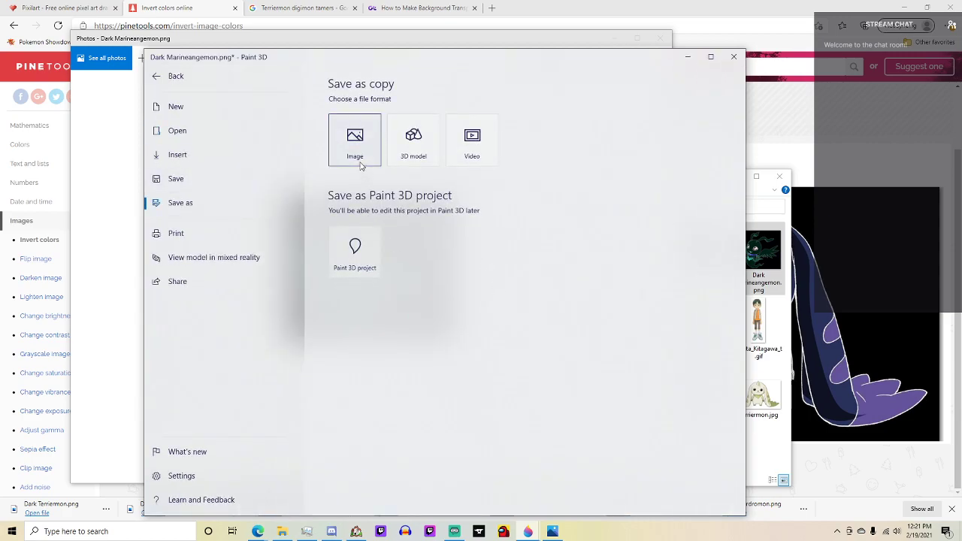
pyautogui.click(361, 165)
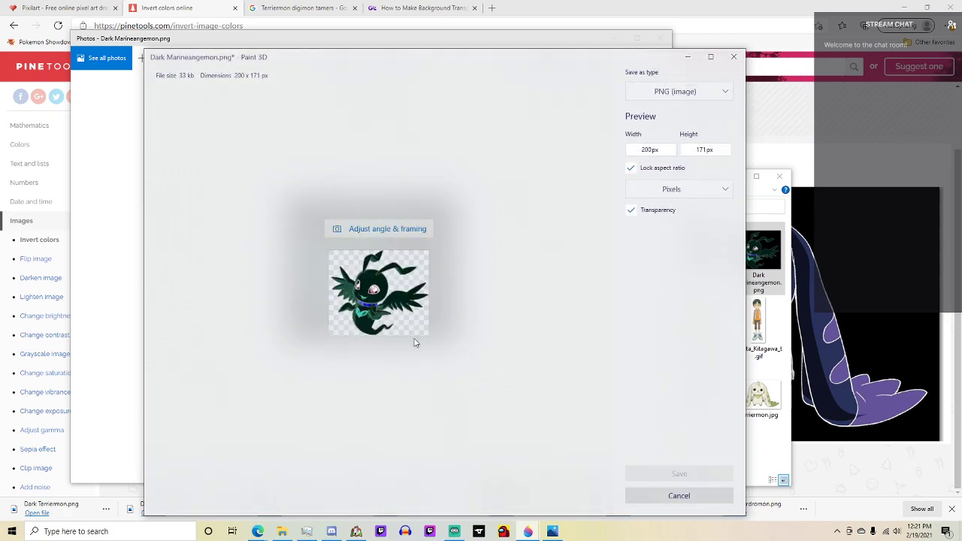
pyautogui.write('Dark Marineangemon')
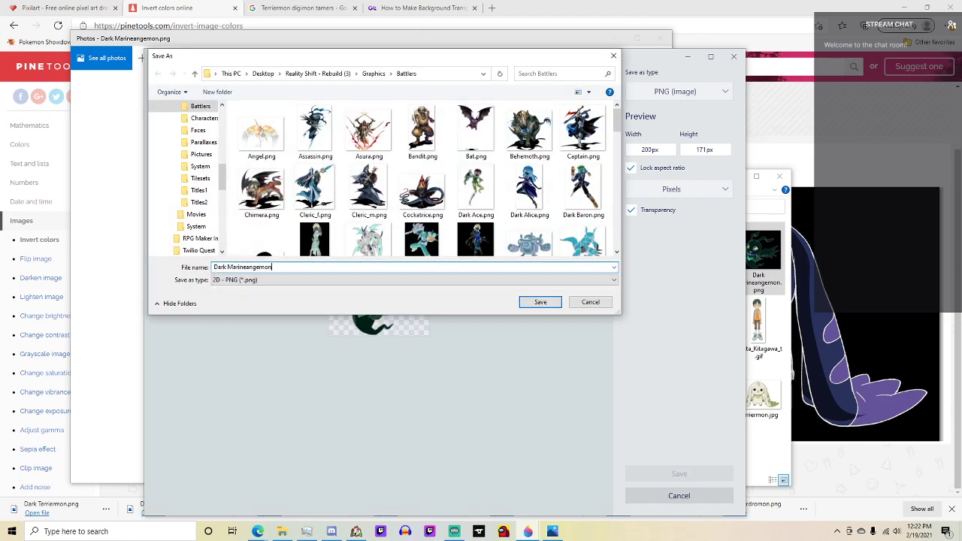
pyautogui.press('Return')
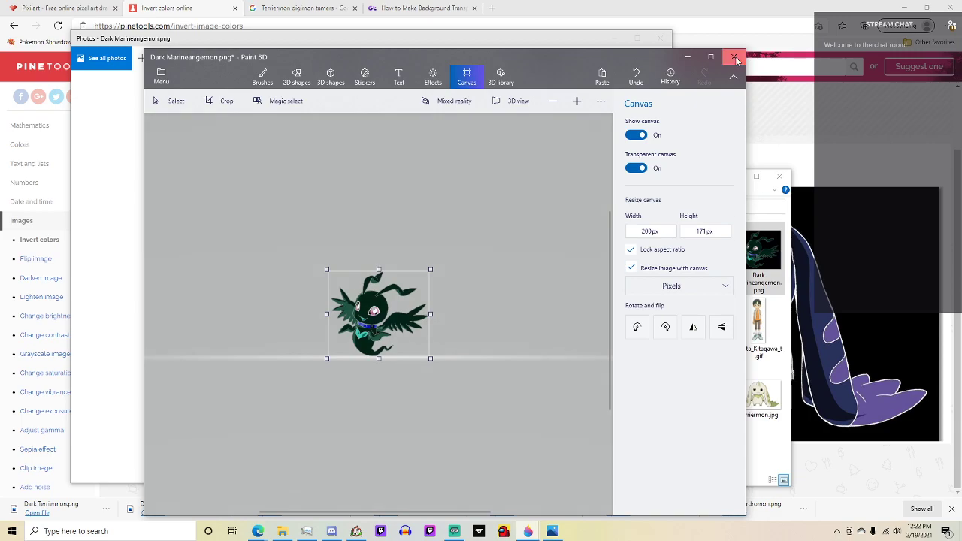
# Close the Dark Marineangemon project without saving, then open Dark Ryo.png and send it to Paint 3D.
pyautogui.click(736, 60)
pyautogui.click(451, 310)
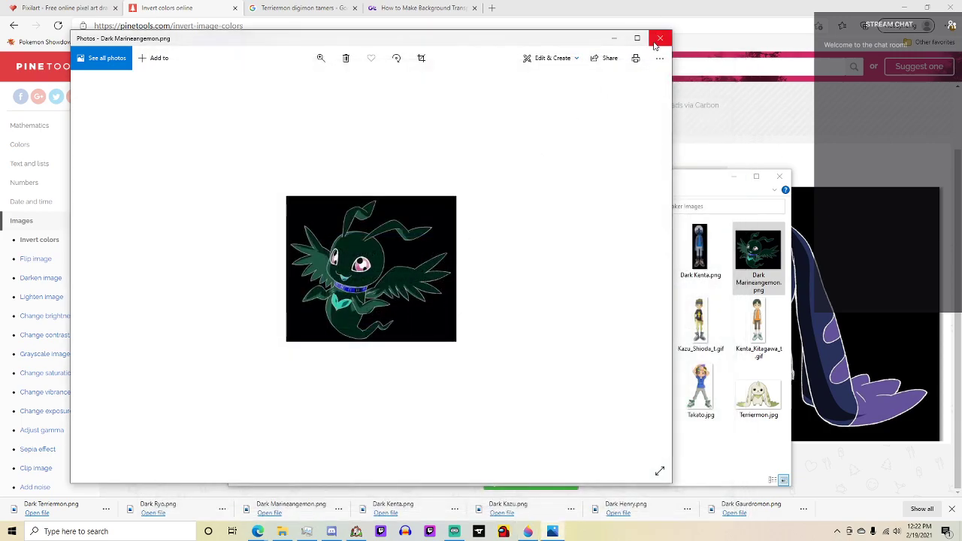
pyautogui.click(657, 41)
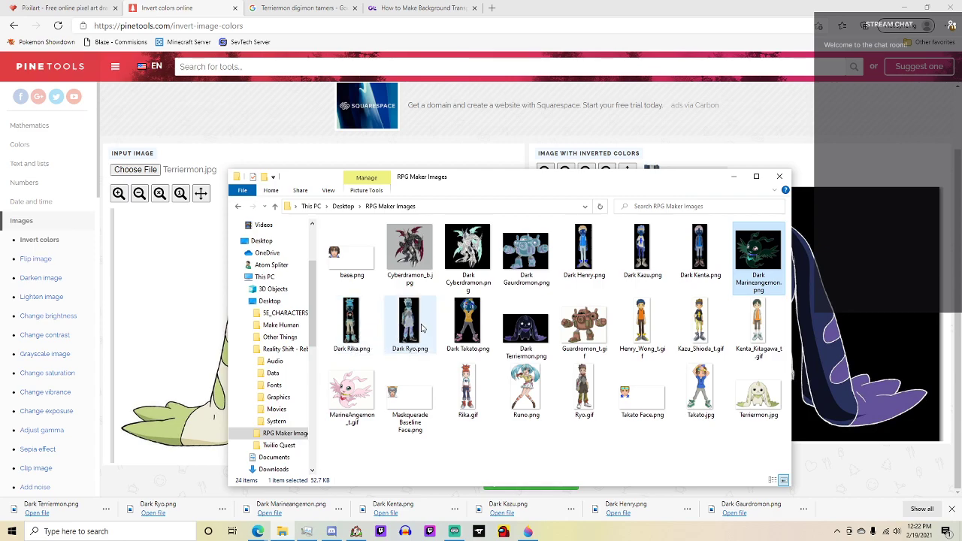
pyautogui.doubleClick(409, 323)
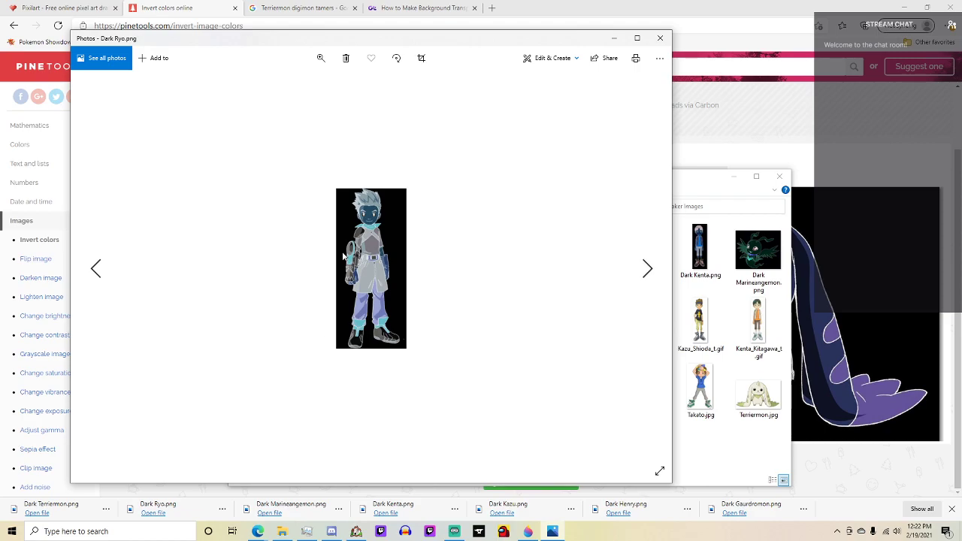
pyautogui.click(550, 57)
pyautogui.click(556, 212)
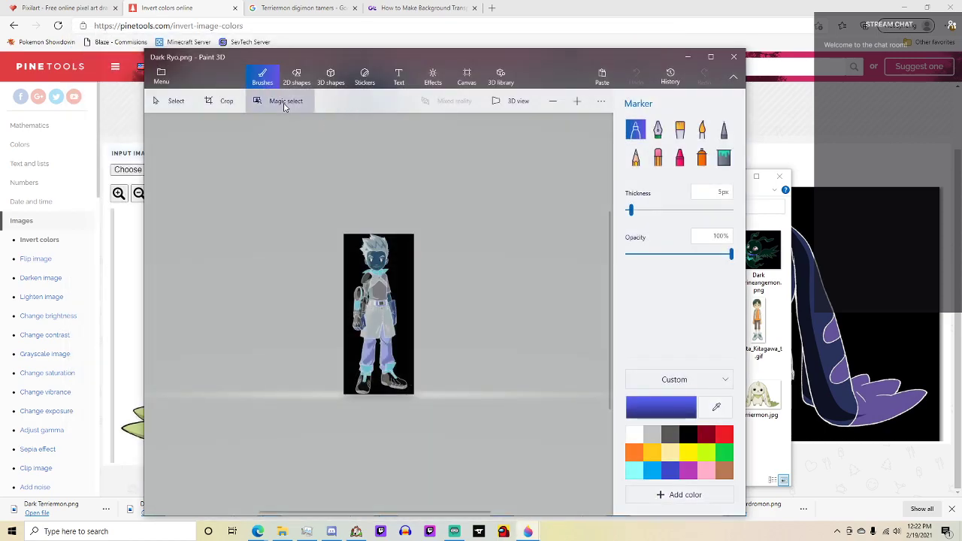
# Cut out Dark Ryo with Magic select and move the cutout off the canvas.
pyautogui.click(285, 102)
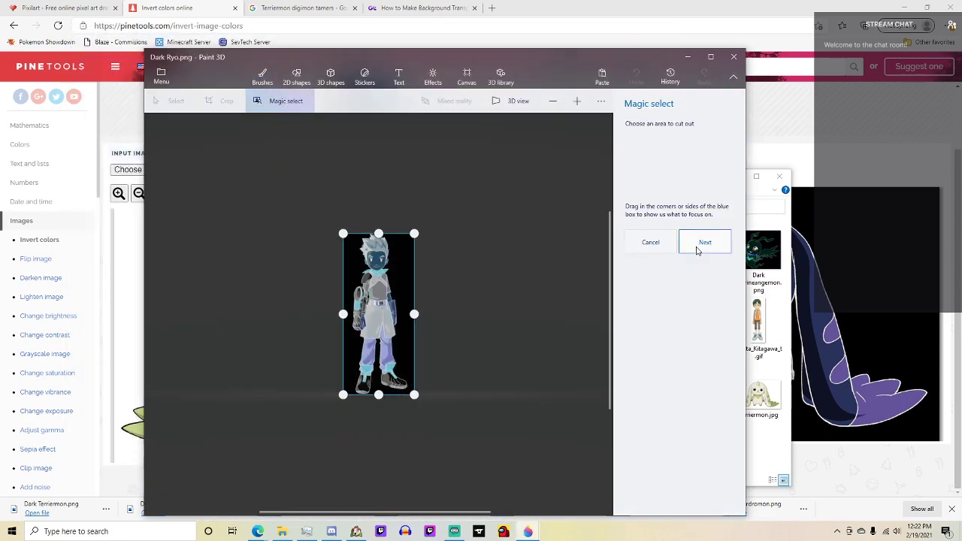
pyautogui.click(695, 248)
pyautogui.click(705, 334)
pyautogui.moveTo(333, 303); pyautogui.dragTo(226, 300)
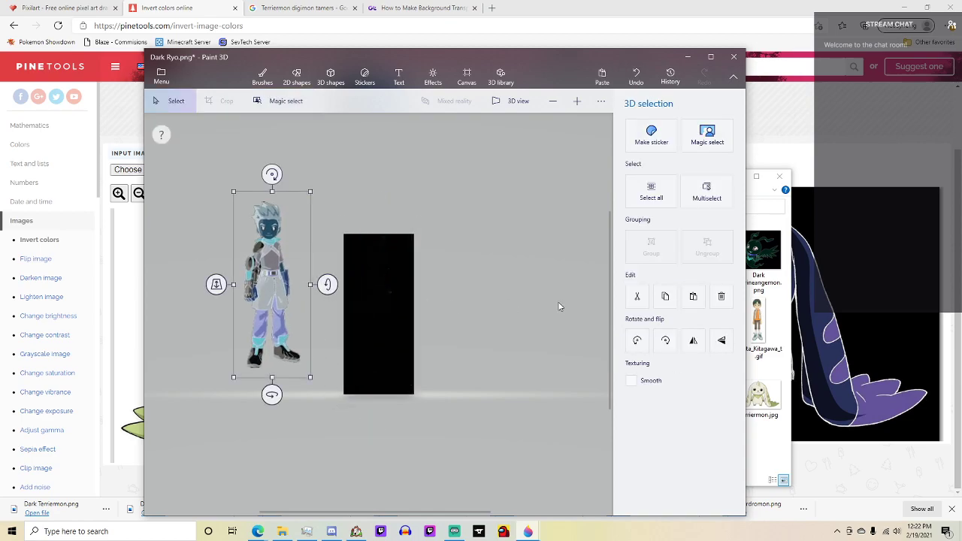
# Delete the black background behind Dark Ryo and move the cutout back onto the canvas.
pyautogui.moveTo(335, 198)
pyautogui.mouseDown()
pyautogui.moveTo(431, 323)
pyautogui.moveTo(478, 432)
pyautogui.mouseUp()
pyautogui.press('Delete')
pyautogui.moveTo(204, 165); pyautogui.dragTo(332, 369)
pyautogui.moveTo(268, 289); pyautogui.dragTo(380, 308)
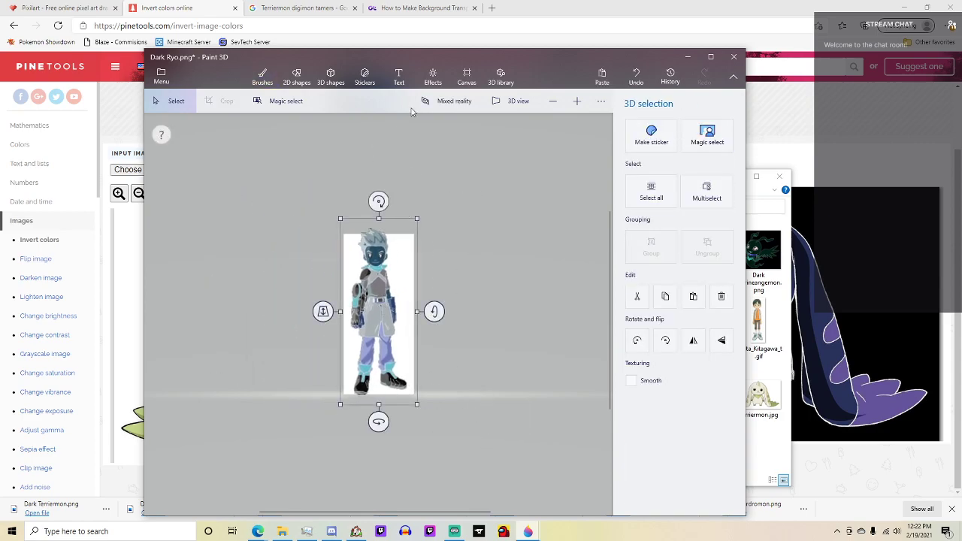
# Resize the canvas to 250 px high and scale and reposition the Dark Ryo cutout to fit it.
pyautogui.click(467, 75)
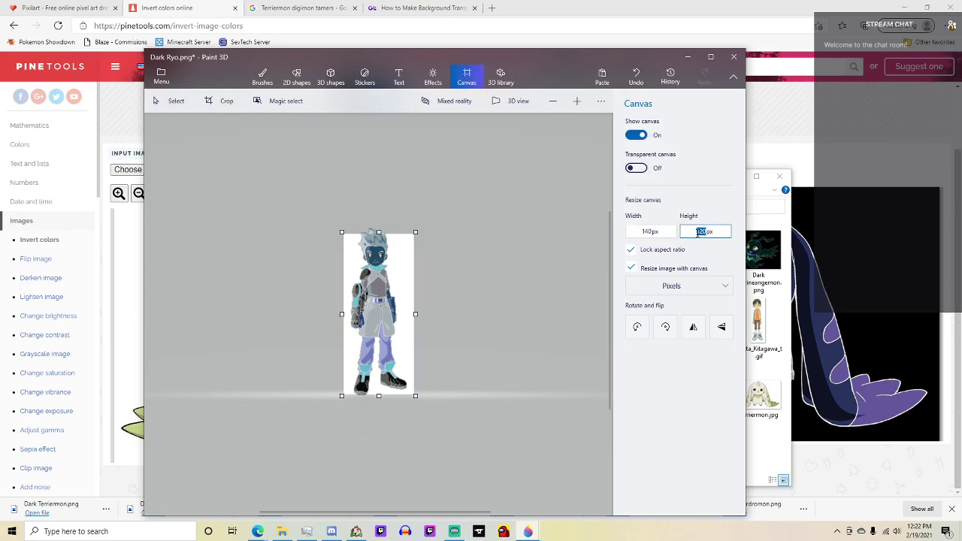
pyautogui.moveTo(315, 204); pyautogui.dragTo(437, 416)
pyautogui.moveTo(341, 219); pyautogui.dragTo(354, 248)
pyautogui.moveTo(379, 308); pyautogui.dragTo(379, 299)
pyautogui.moveTo(344, 229); pyautogui.dragTo(351, 242)
pyautogui.click(527, 298)
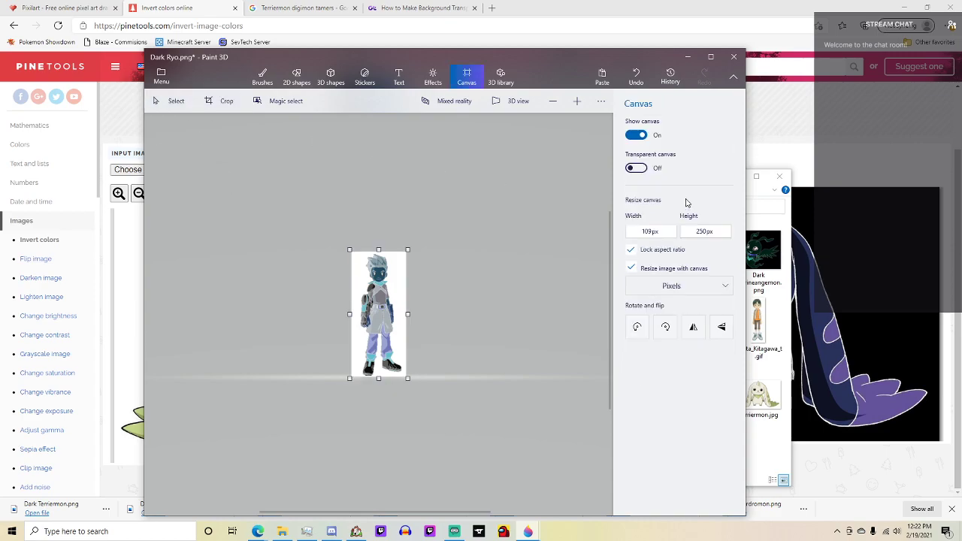
# Make the canvas transparent and save a PNG copy named Dark Ryo in the Battlers folder.
pyautogui.click(636, 167)
pyautogui.click(161, 75)
pyautogui.click(181, 188)
pyautogui.click(353, 135)
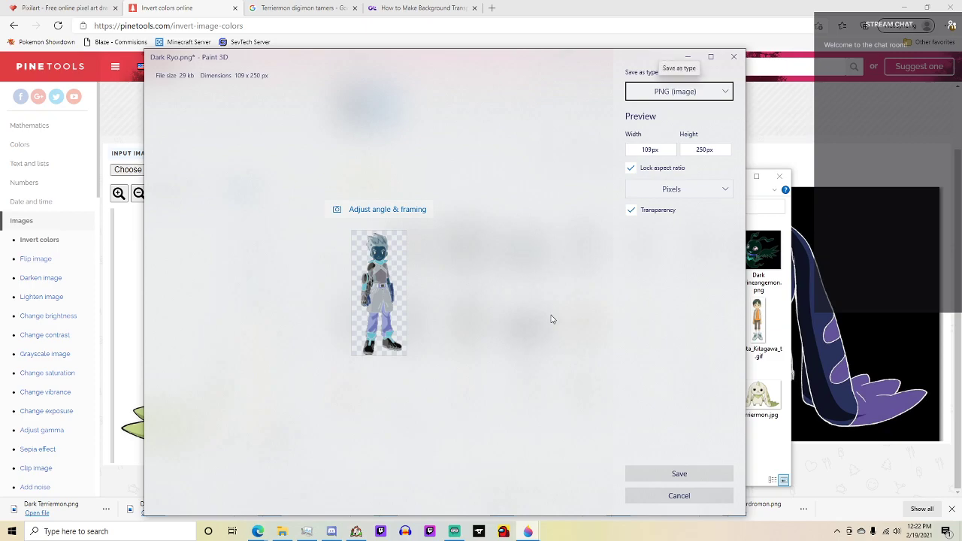
pyautogui.click(679, 473)
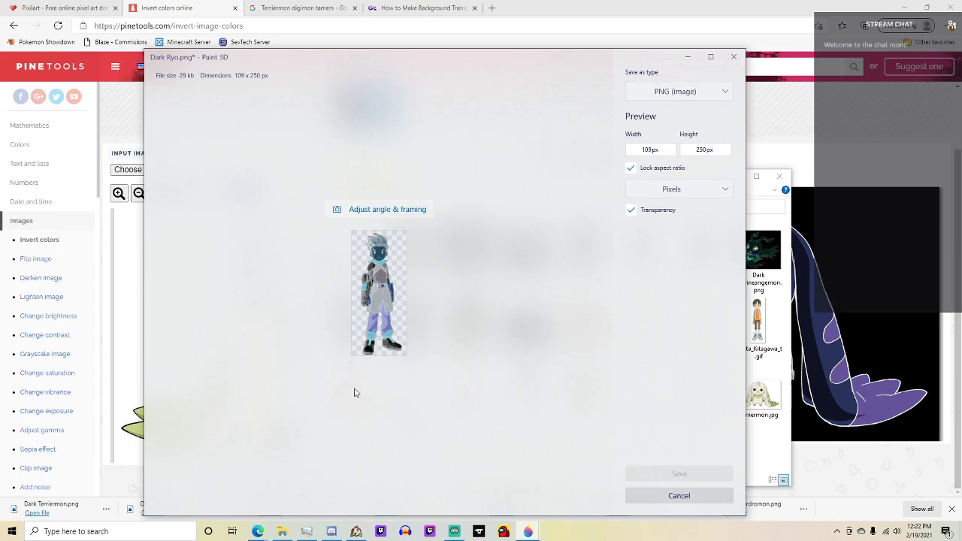
pyautogui.write('Dark Ryo')
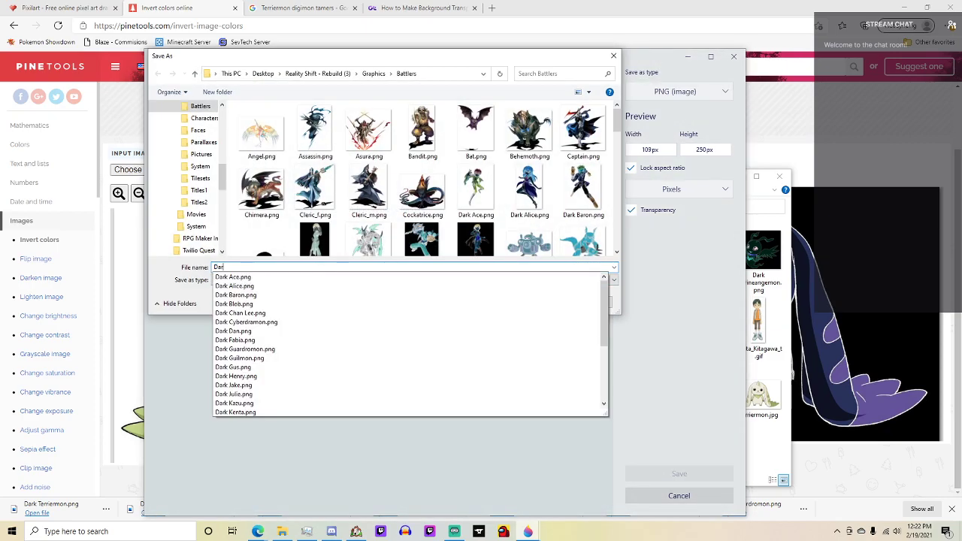
pyautogui.press('Return')
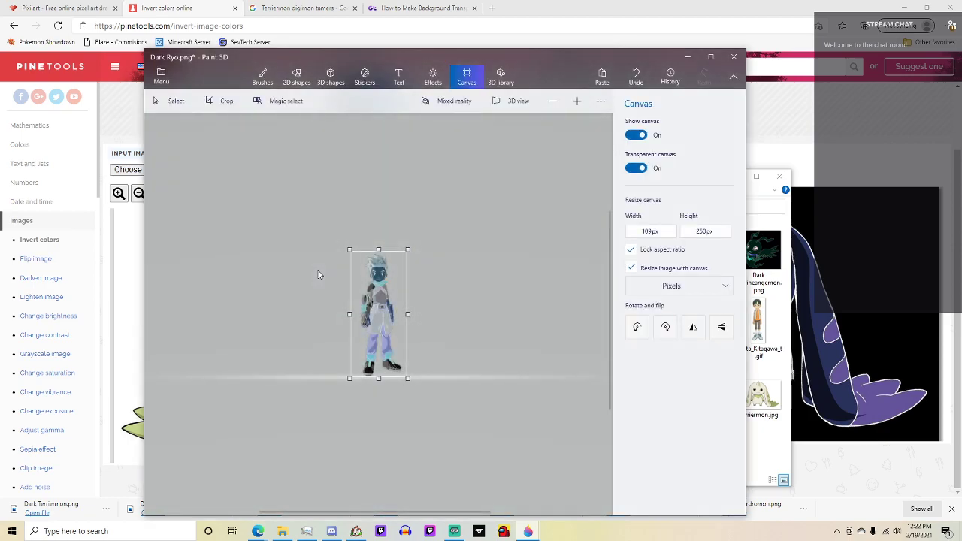
# Close the Dark Ryo project without saving and look through the Dark battler images in the game's Battlers folder.
pyautogui.click(733, 57)
pyautogui.click(445, 311)
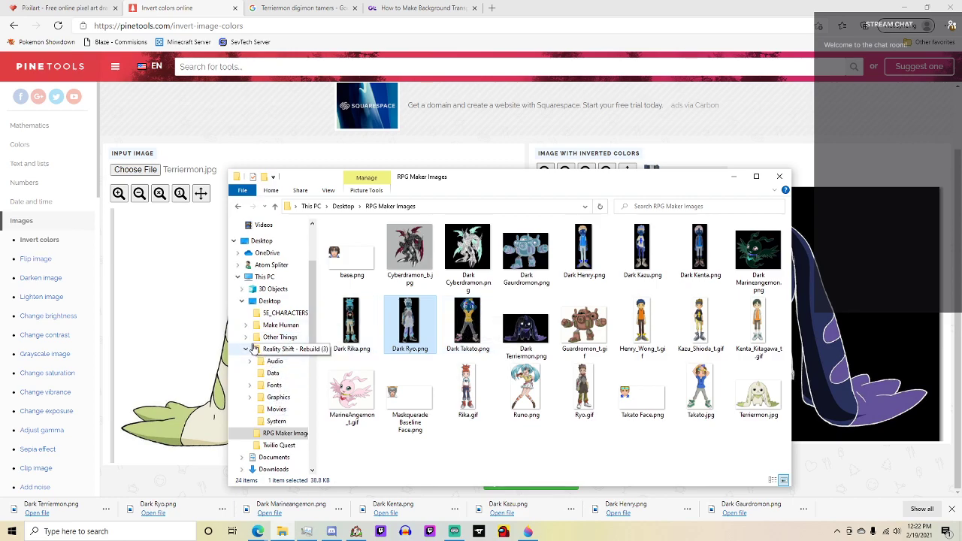
pyautogui.click(250, 397)
pyautogui.click(280, 356)
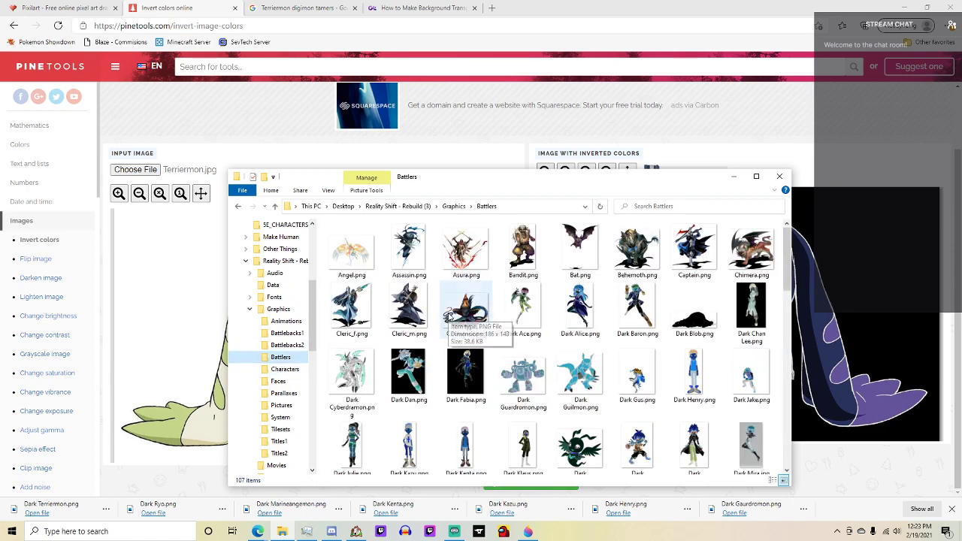
pyautogui.scroll(-2, 448, 317)
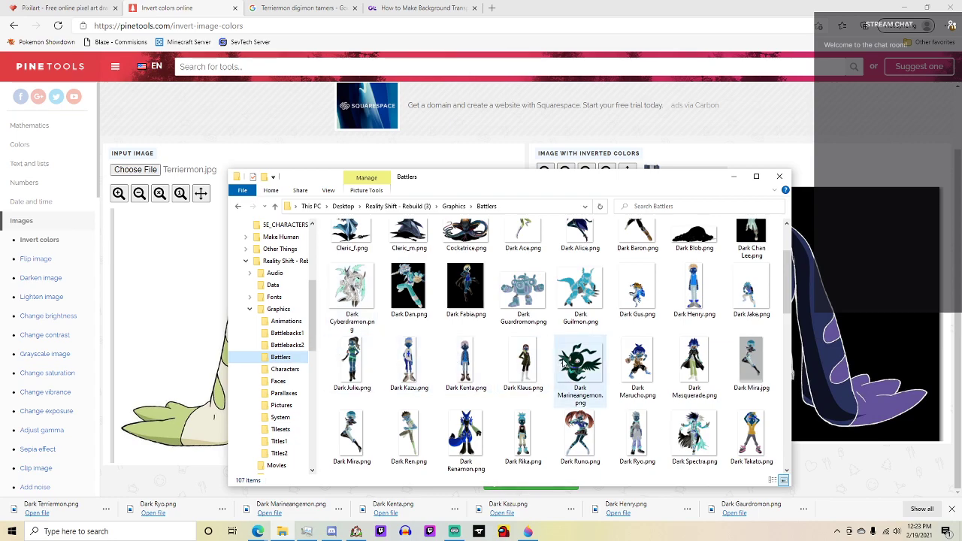
pyautogui.scroll(-2, 562, 363)
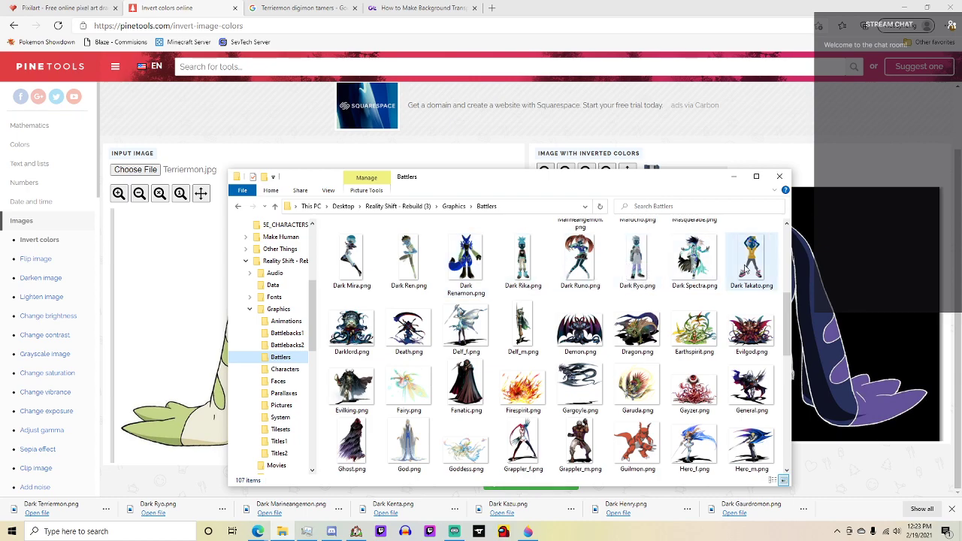
pyautogui.scroll(-3, 299, 412)
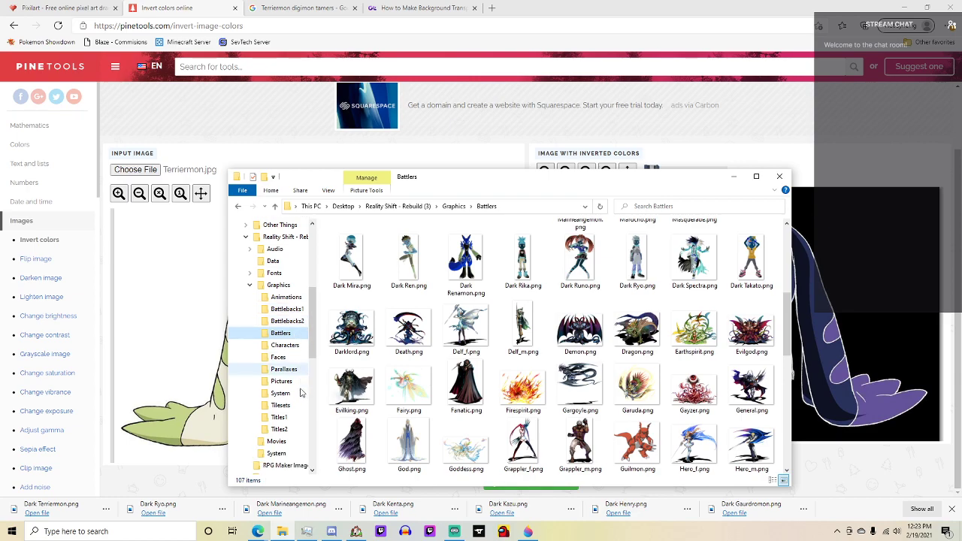
# Open Dark Terriermon.png from the RPG Maker Images folder and send it to Paint 3D.
pyautogui.click(297, 408)
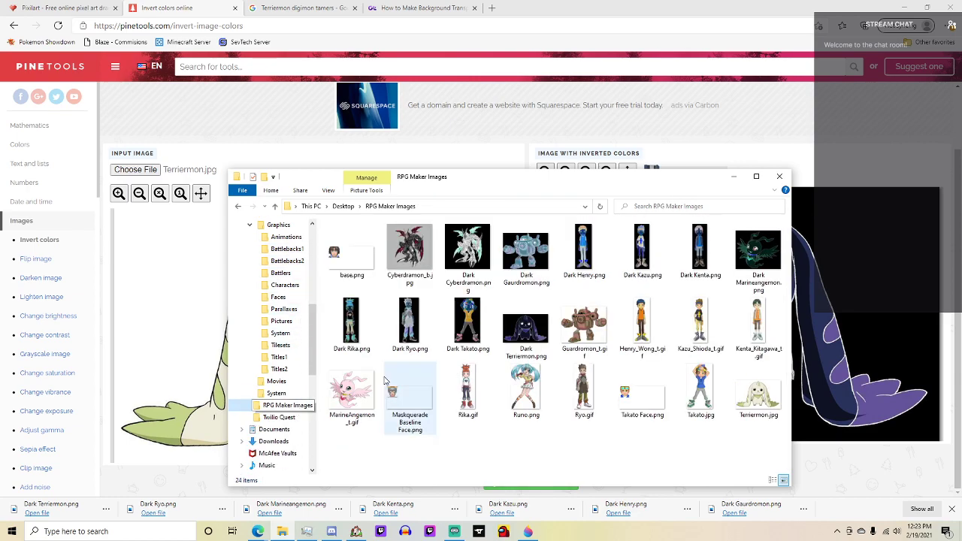
pyautogui.doubleClick(536, 323)
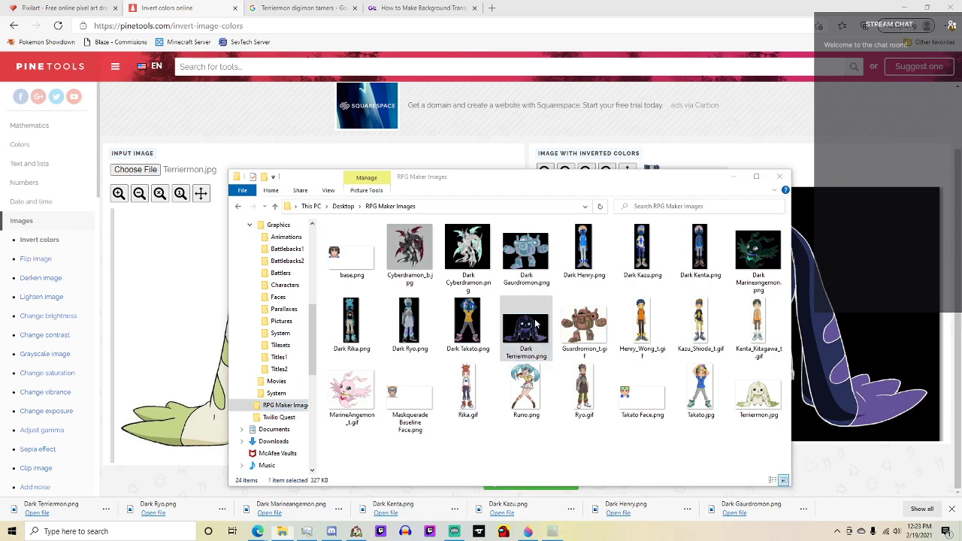
pyautogui.click(553, 58)
pyautogui.click(575, 186)
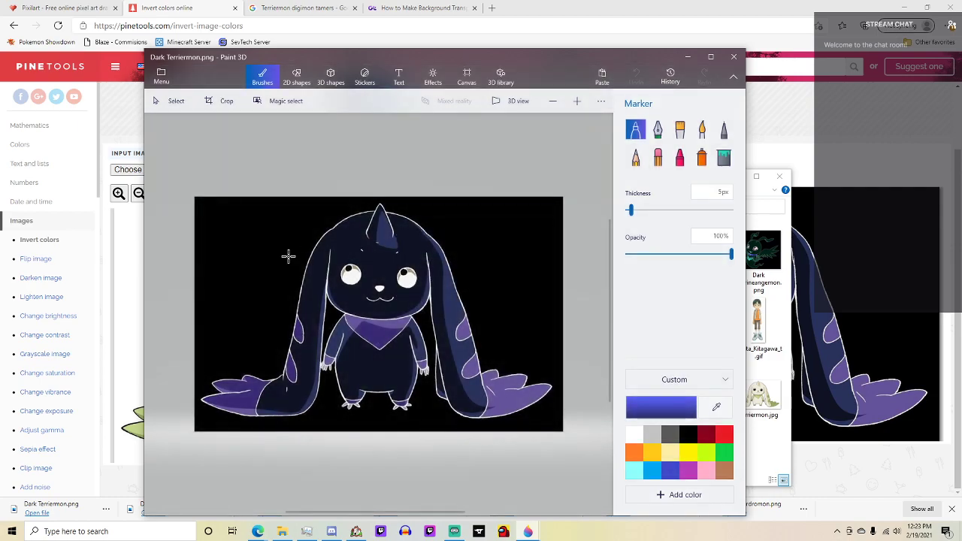
# Cut out Dark Terriermon with Magic select, marking the ears, hands, feet and scarf as areas to add.
pyautogui.click(286, 101)
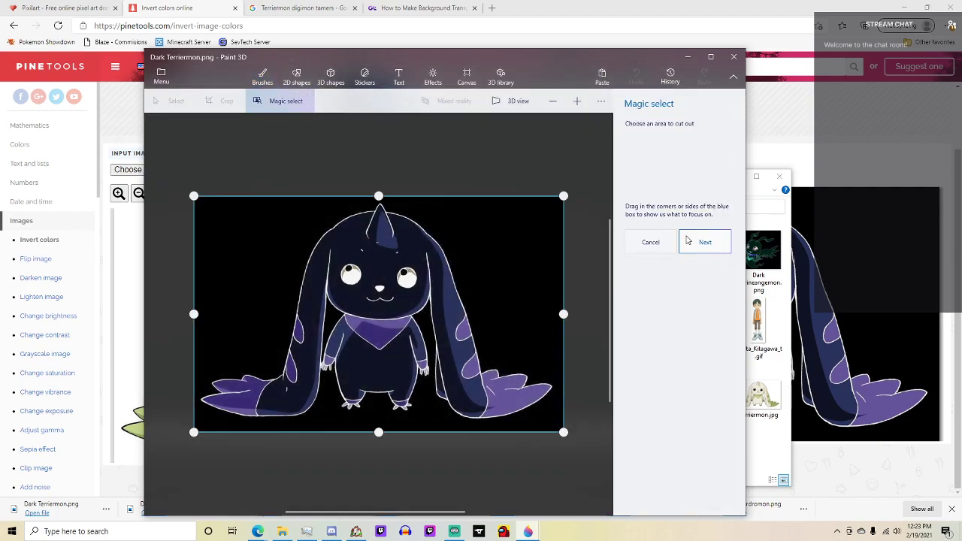
pyautogui.click(702, 240)
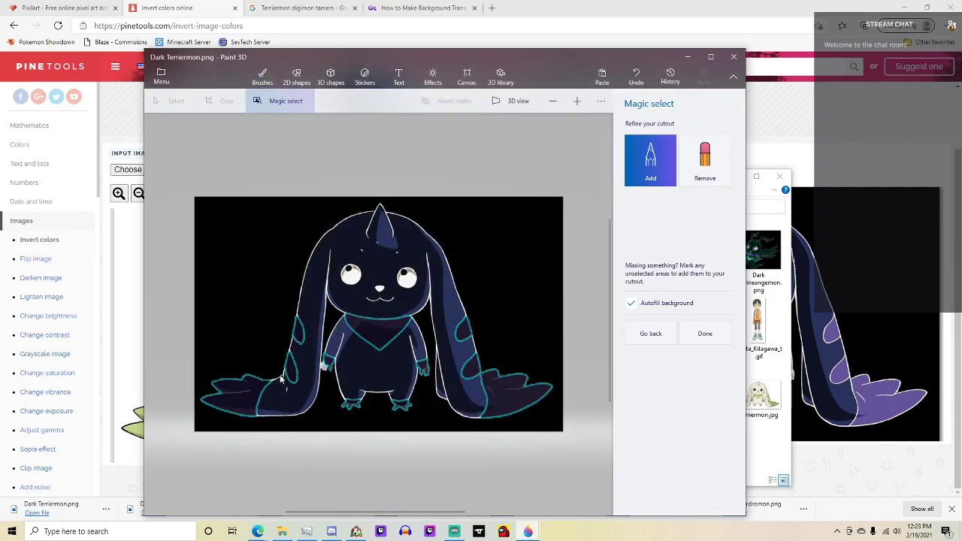
pyautogui.moveTo(250, 398)
pyautogui.mouseDown()
pyautogui.moveTo(251, 412)
pyautogui.moveTo(277, 406)
pyautogui.moveTo(301, 362)
pyautogui.moveTo(297, 327)
pyautogui.moveTo(327, 364)
pyautogui.mouseUp()
pyautogui.click(352, 404)
pyautogui.click(399, 408)
pyautogui.click(421, 370)
pyautogui.click(377, 327)
pyautogui.click(466, 341)
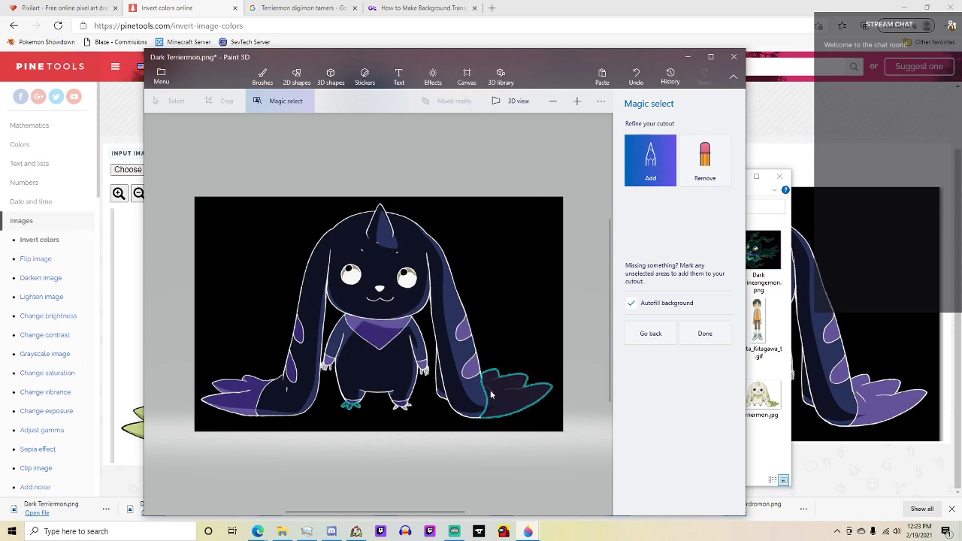
pyautogui.click(495, 390)
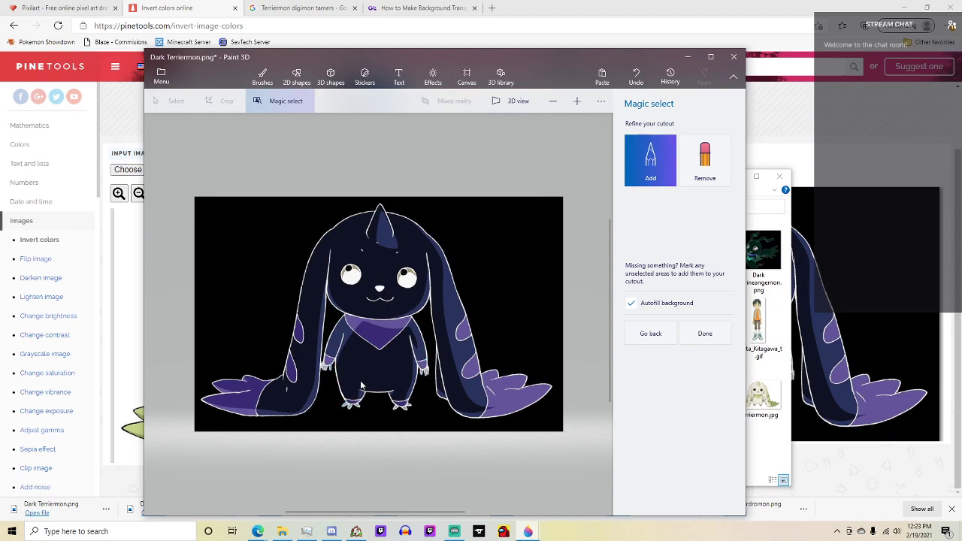
pyautogui.click(704, 334)
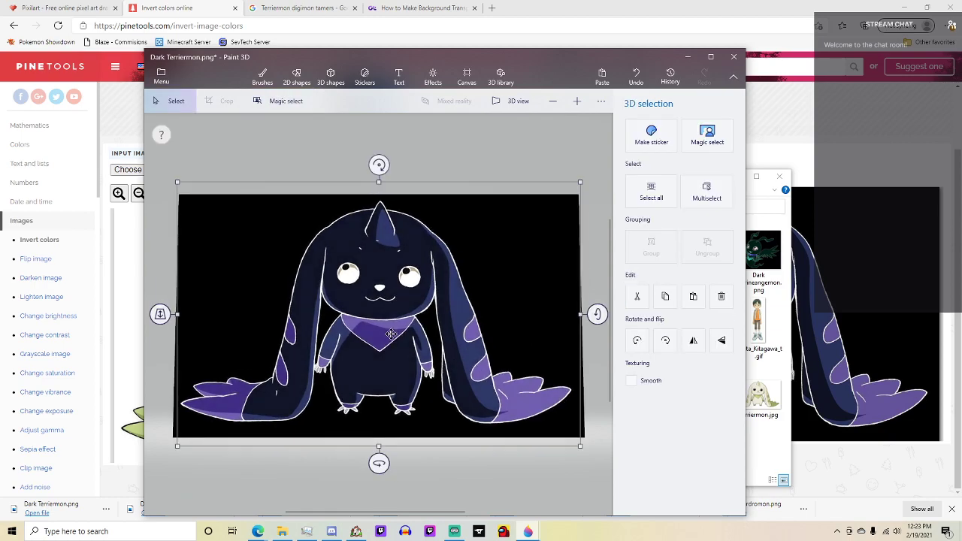
# Try to move the Dark Terriermon cutout off the canvas and undo the last change.
pyautogui.moveTo(391, 330); pyautogui.dragTo(393, 242)
pyautogui.hotkey('ctrl', 'z')
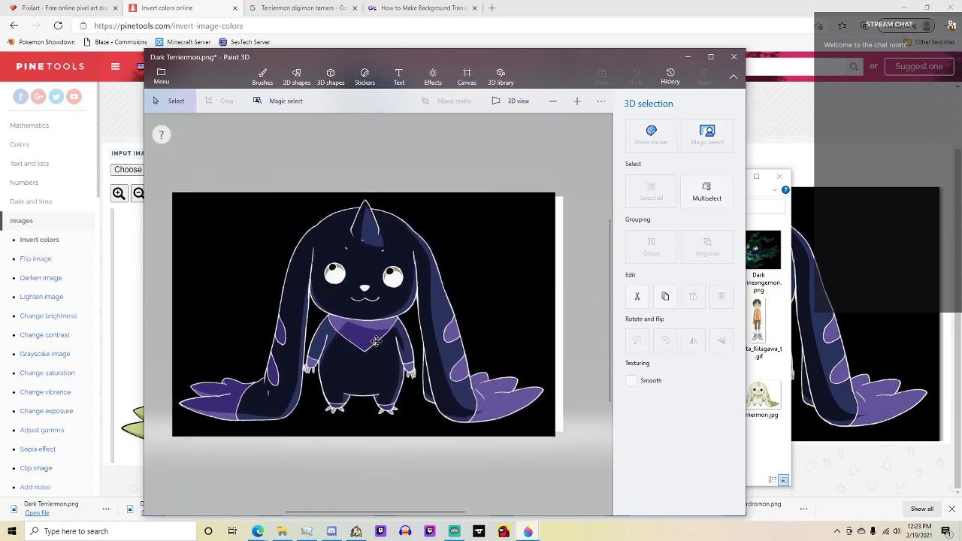
# Undo the Dark Terriermon cutout and redo Magic select, marking the ear patches, ear tips, hands, scarf and feet as areas to add.
pyautogui.hotkey('ctrl', 'z')
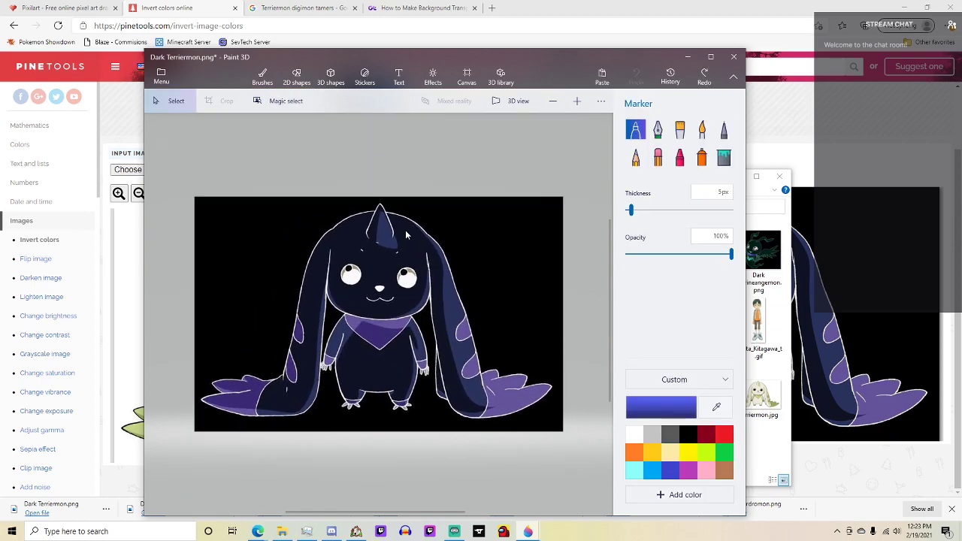
pyautogui.click(279, 104)
pyautogui.click(704, 252)
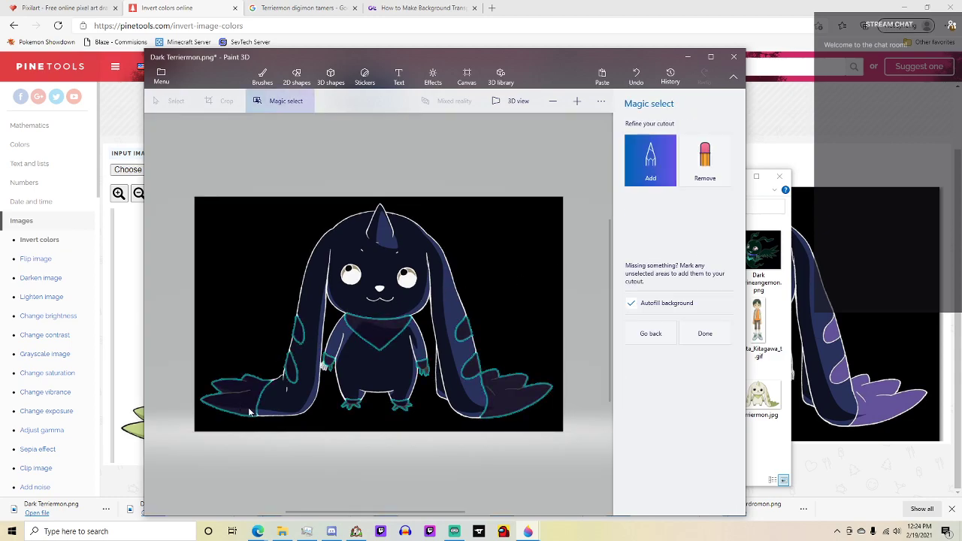
pyautogui.moveTo(250, 399); pyautogui.dragTo(305, 339)
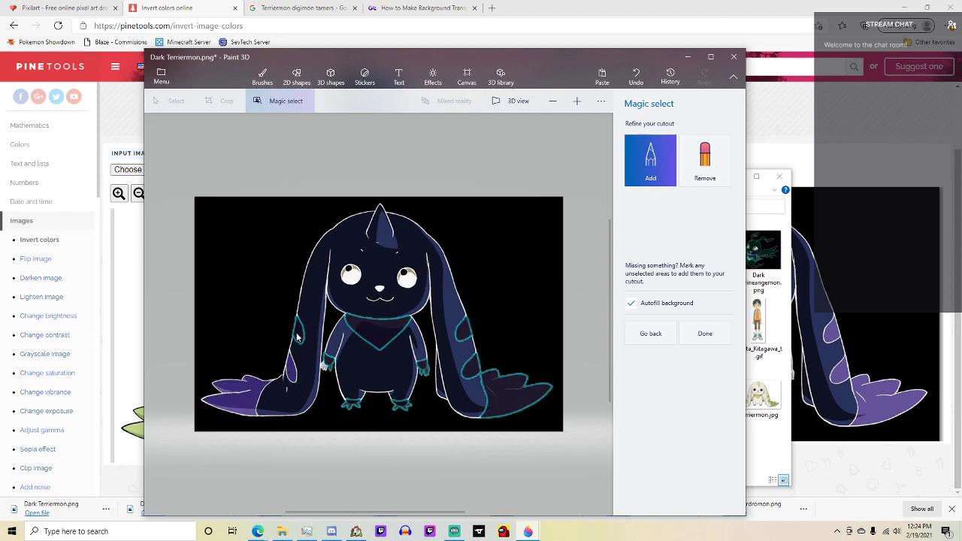
pyautogui.moveTo(464, 338); pyautogui.dragTo(470, 351)
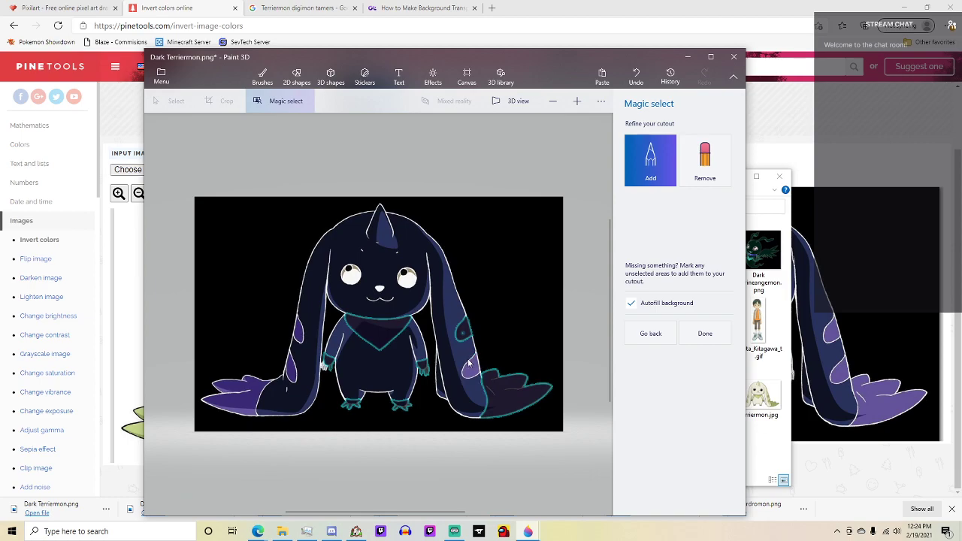
pyautogui.moveTo(488, 387); pyautogui.dragTo(515, 395)
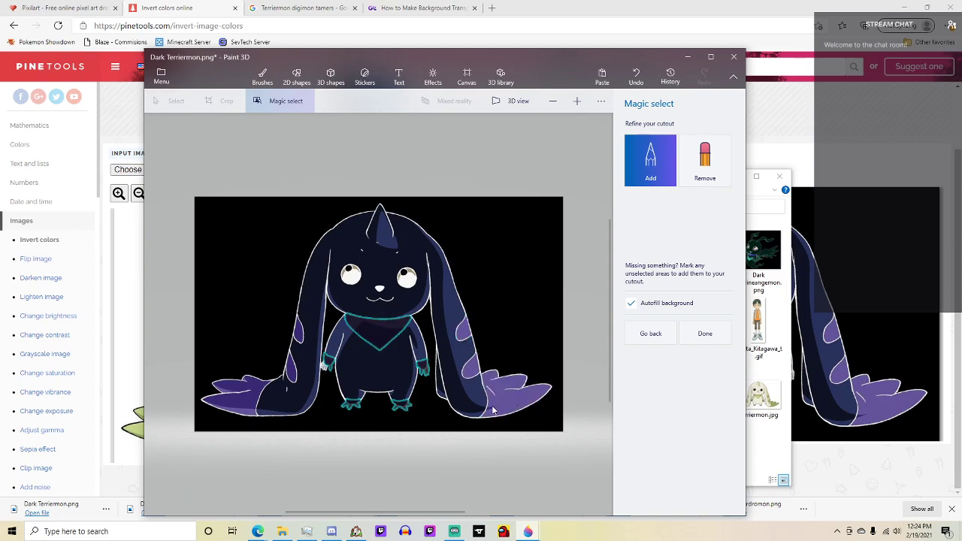
pyautogui.click(423, 372)
pyautogui.click(374, 334)
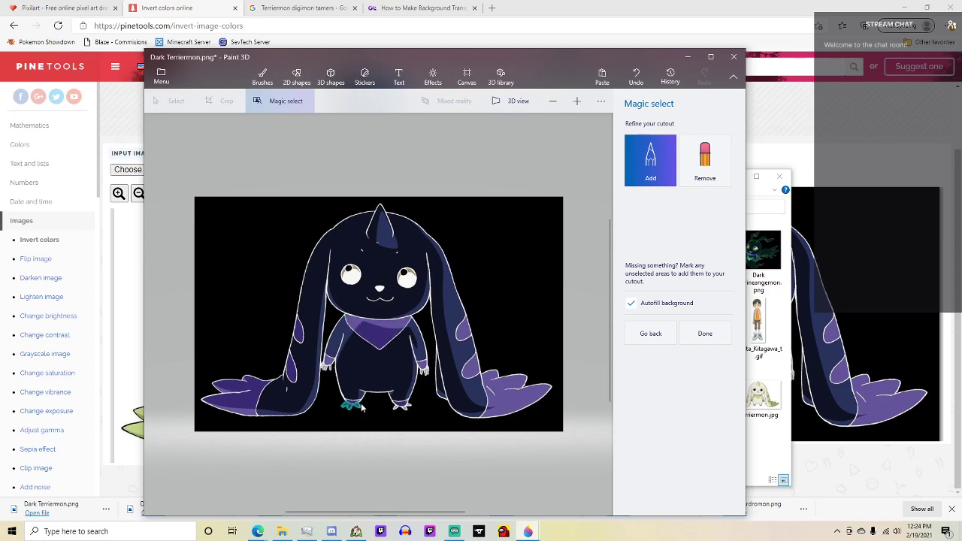
# Mark the black background beside the right-hand ear and above the head as areas to remove from the cutout.
pyautogui.click(695, 162)
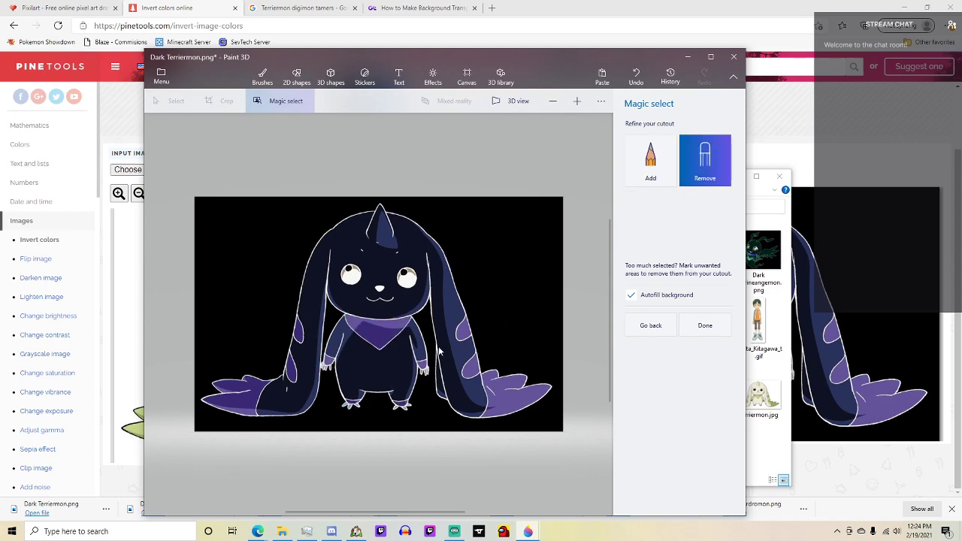
pyautogui.moveTo(445, 236); pyautogui.dragTo(465, 291)
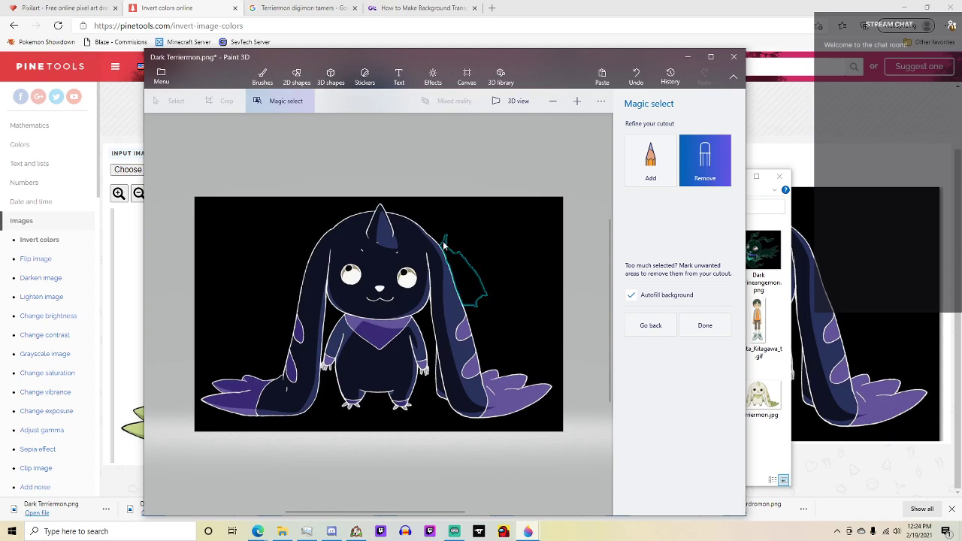
pyautogui.moveTo(426, 222); pyautogui.dragTo(427, 224)
pyautogui.click(410, 212)
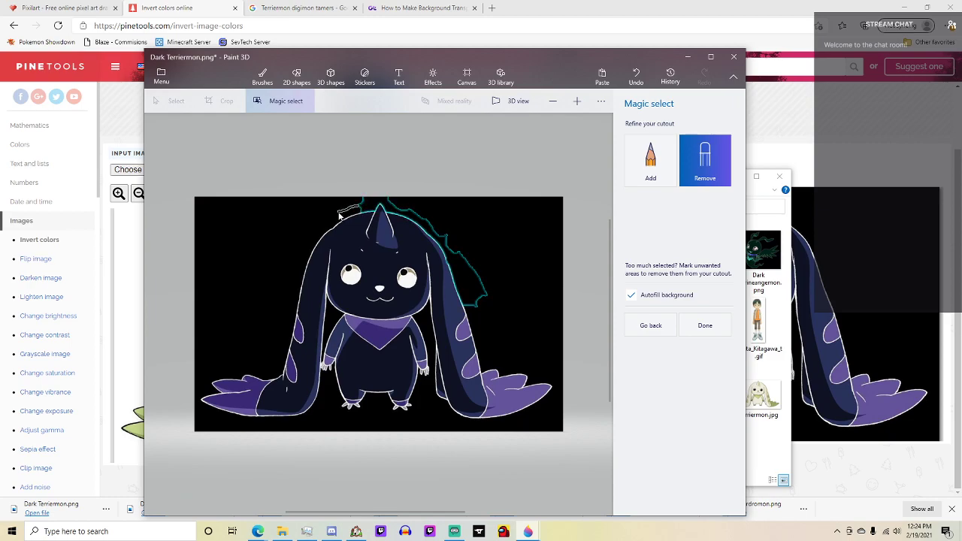
# Mark the black background along the character's left ear and below its tip for removal from the cutout.
pyautogui.moveTo(343, 214)
pyautogui.mouseDown()
pyautogui.moveTo(301, 235)
pyautogui.moveTo(312, 233)
pyautogui.moveTo(290, 255)
pyautogui.moveTo(317, 246)
pyautogui.moveTo(292, 253)
pyautogui.moveTo(291, 293)
pyautogui.mouseUp()
pyautogui.moveTo(287, 317)
pyautogui.mouseDown()
pyautogui.moveTo(274, 376)
pyautogui.moveTo(253, 355)
pyautogui.moveTo(258, 374)
pyautogui.moveTo(243, 360)
pyautogui.moveTo(251, 367)
pyautogui.moveTo(198, 396)
pyautogui.mouseUp()
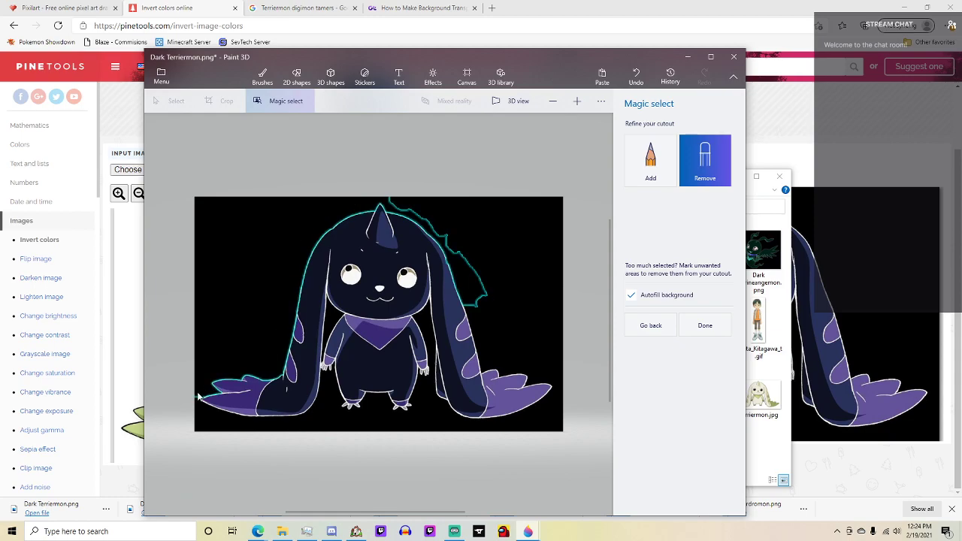
pyautogui.moveTo(212, 435); pyautogui.dragTo(214, 435)
pyautogui.moveTo(197, 398)
pyautogui.mouseDown()
pyautogui.moveTo(225, 436)
pyautogui.moveTo(228, 425)
pyautogui.moveTo(309, 432)
pyautogui.mouseUp()
pyautogui.moveTo(301, 422)
pyautogui.mouseDown()
pyautogui.moveTo(308, 426)
pyautogui.moveTo(331, 384)
pyautogui.moveTo(309, 431)
pyautogui.mouseUp()
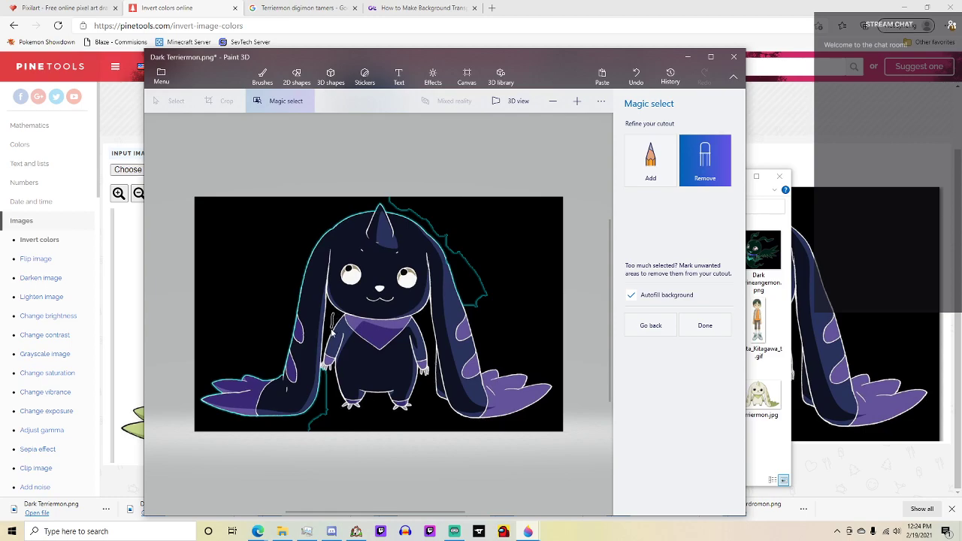
# Remove the remaining background around the body and right ear from the cutout, and finish the magic selection.
pyautogui.moveTo(329, 336); pyautogui.dragTo(328, 341)
pyautogui.moveTo(333, 398)
pyautogui.mouseDown()
pyautogui.moveTo(321, 420)
pyautogui.moveTo(392, 427)
pyautogui.moveTo(375, 417)
pyautogui.moveTo(358, 426)
pyautogui.moveTo(369, 408)
pyautogui.moveTo(381, 408)
pyautogui.moveTo(415, 429)
pyautogui.mouseUp()
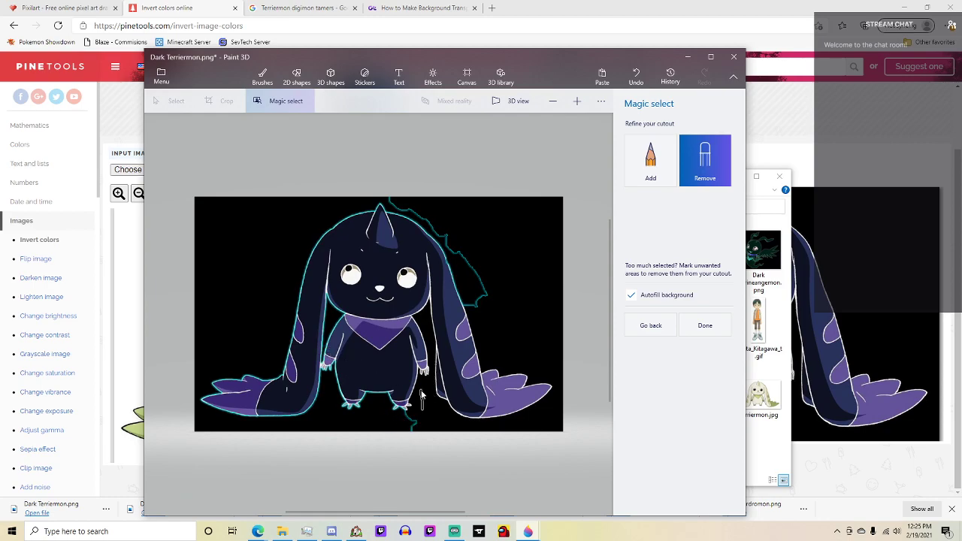
pyautogui.moveTo(428, 335); pyautogui.dragTo(432, 368)
pyautogui.moveTo(426, 401)
pyautogui.mouseDown()
pyautogui.moveTo(438, 428)
pyautogui.moveTo(437, 417)
pyautogui.moveTo(487, 428)
pyautogui.moveTo(533, 424)
pyautogui.moveTo(561, 400)
pyautogui.mouseUp()
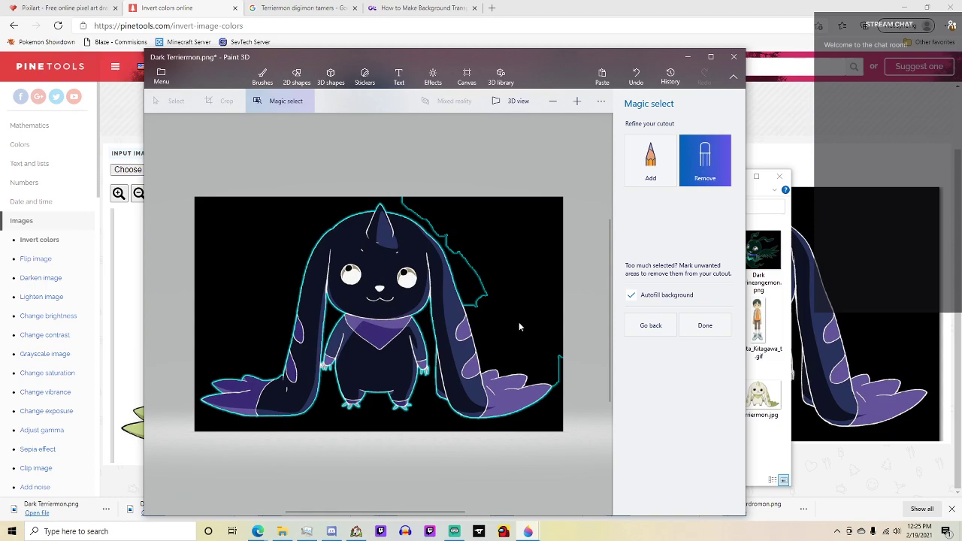
pyautogui.moveTo(558, 378); pyautogui.dragTo(559, 378)
pyautogui.moveTo(501, 350); pyautogui.dragTo(501, 351)
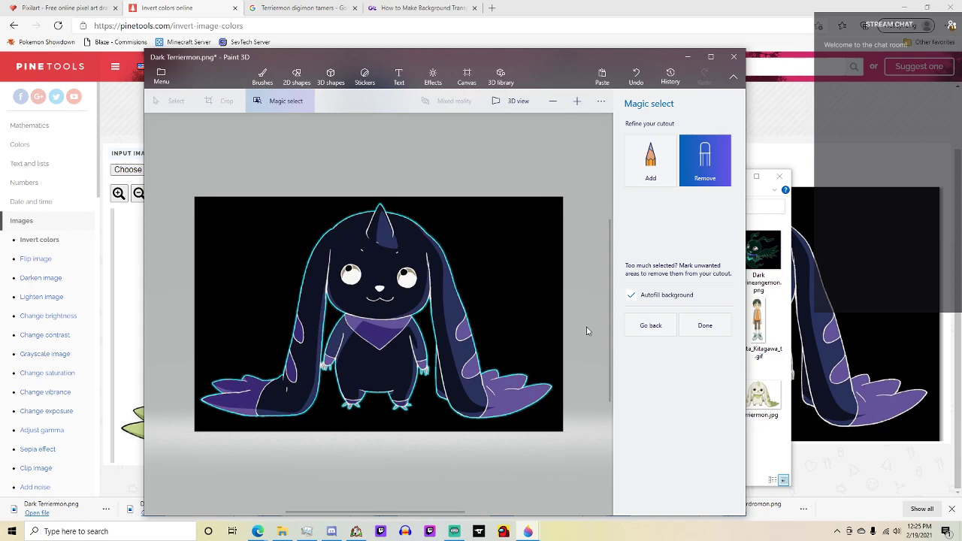
pyautogui.click(704, 325)
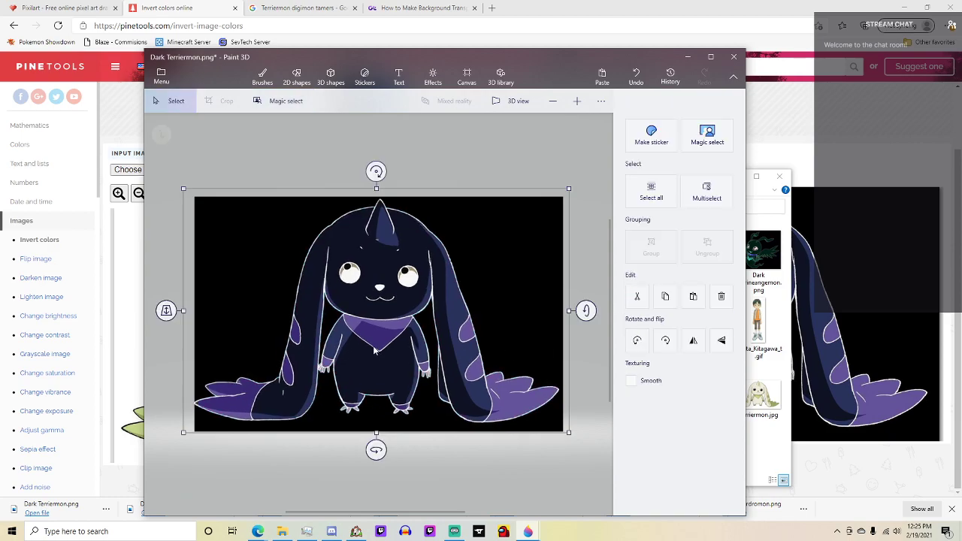
# Delete the leftover black background behind the cutout and place the character back over the blank canvas.
pyautogui.moveTo(380, 356)
pyautogui.mouseDown()
pyautogui.moveTo(319, 174)
pyautogui.moveTo(338, 289)
pyautogui.moveTo(330, 272)
pyautogui.moveTo(296, 257)
pyautogui.moveTo(372, 286)
pyautogui.moveTo(421, 357)
pyautogui.mouseUp()
pyautogui.click(553, 101)
pyautogui.click(553, 100)
pyautogui.press('Delete')
pyautogui.moveTo(257, 233); pyautogui.dragTo(334, 338)
pyautogui.moveTo(296, 294); pyautogui.dragTo(387, 322)
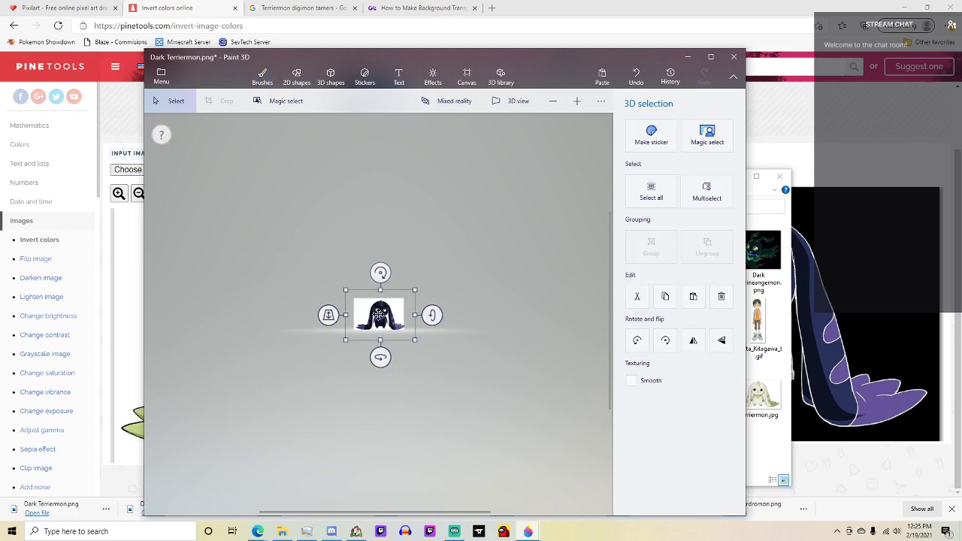
# Resize the canvas to a height of 85 px with the aspect ratio locked.
pyautogui.click(467, 75)
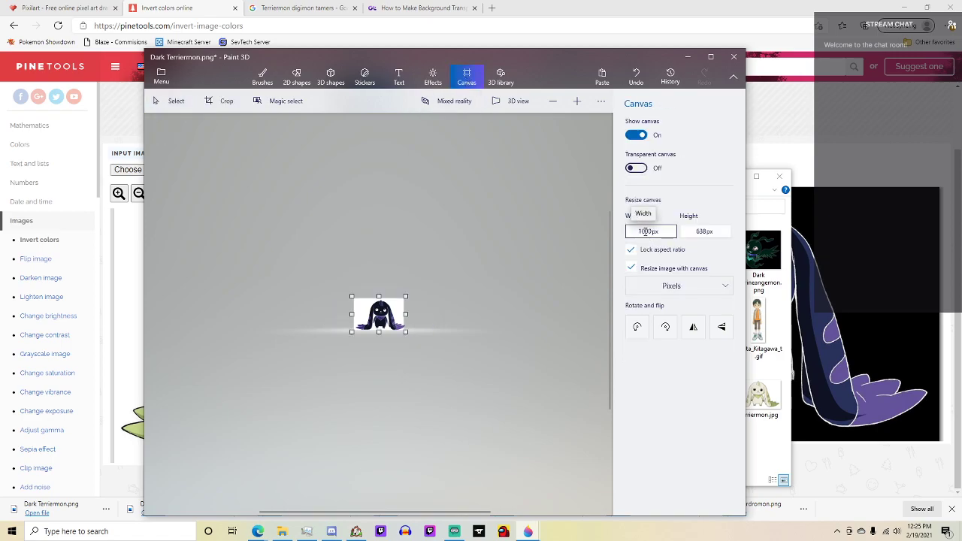
pyautogui.click(645, 231)
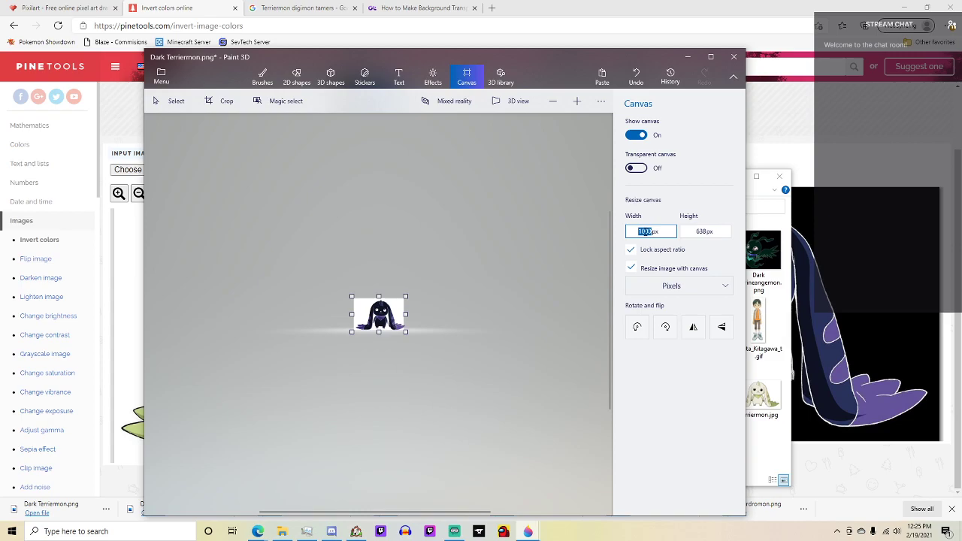
pyautogui.click(696, 231)
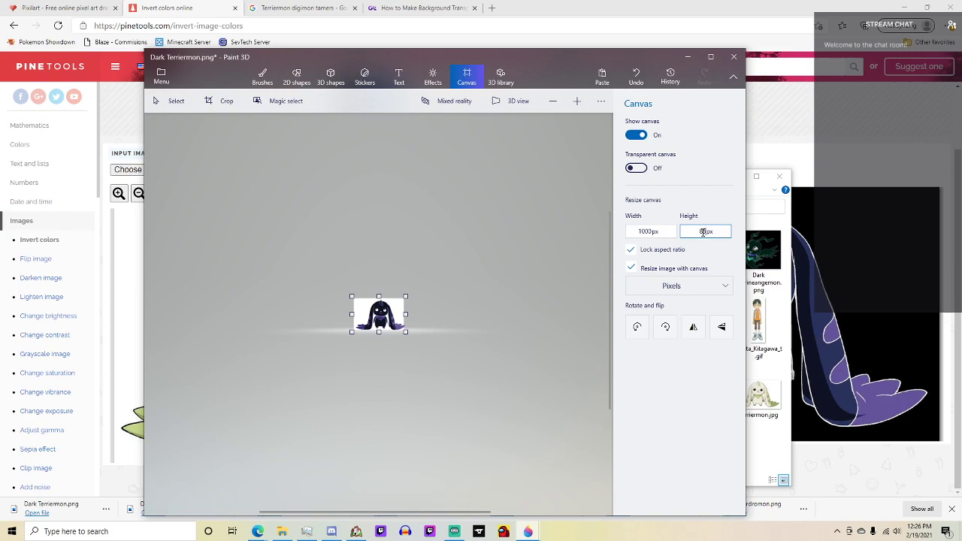
pyautogui.press('Return')
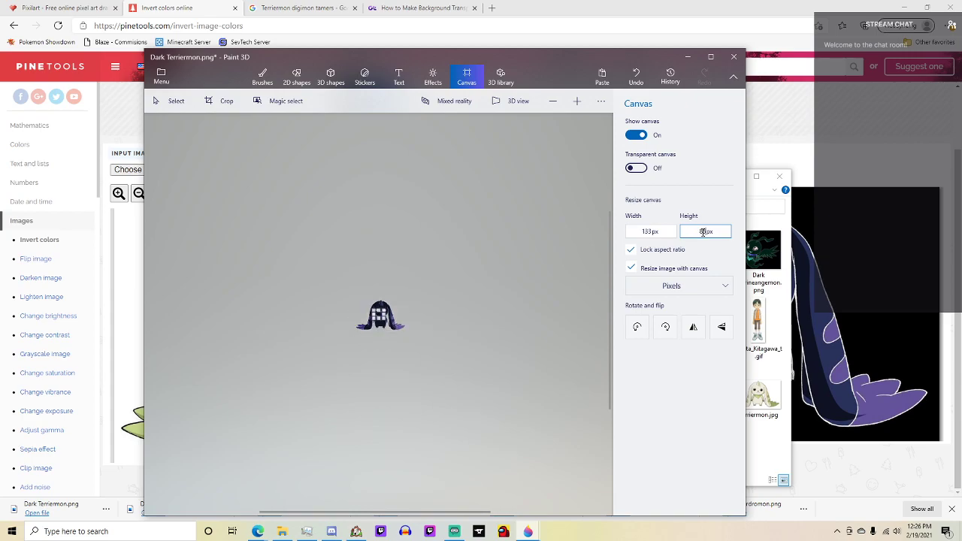
# Scale the character cutout down toward the size of the small canvas and centre it over the canvas.
pyautogui.click(576, 101)
pyautogui.moveTo(322, 236); pyautogui.dragTo(460, 387)
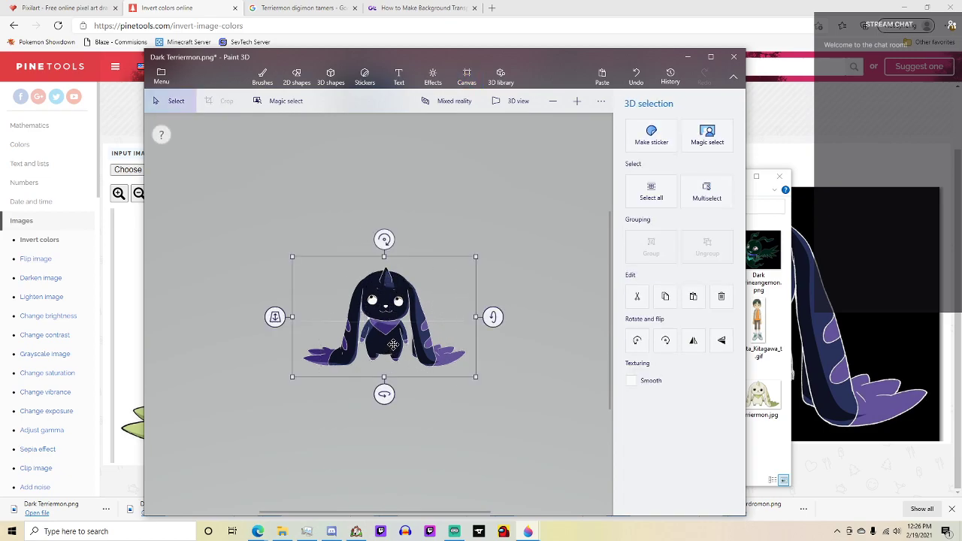
pyautogui.moveTo(475, 259); pyautogui.dragTo(374, 318)
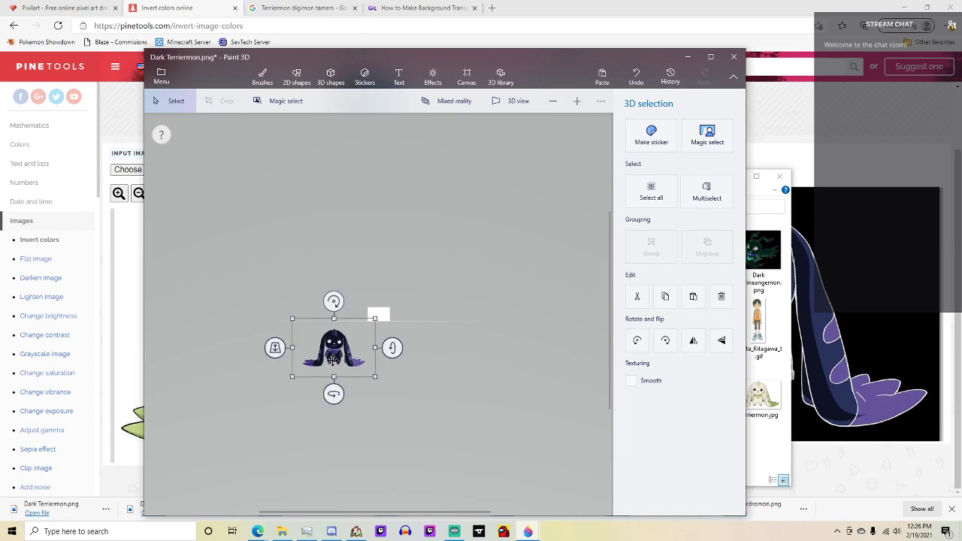
pyautogui.click(576, 101)
pyautogui.click(575, 101)
pyautogui.click(575, 101)
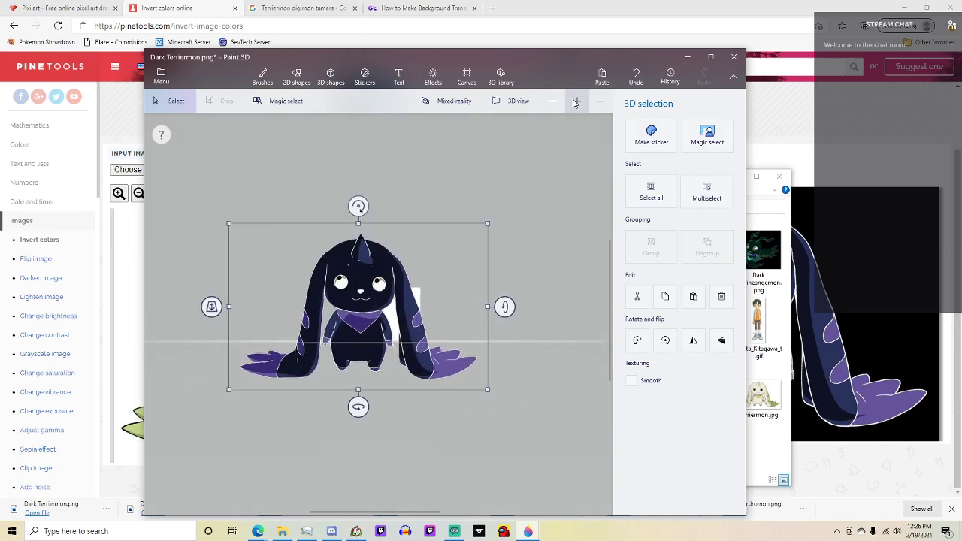
pyautogui.moveTo(486, 223); pyautogui.dragTo(375, 305)
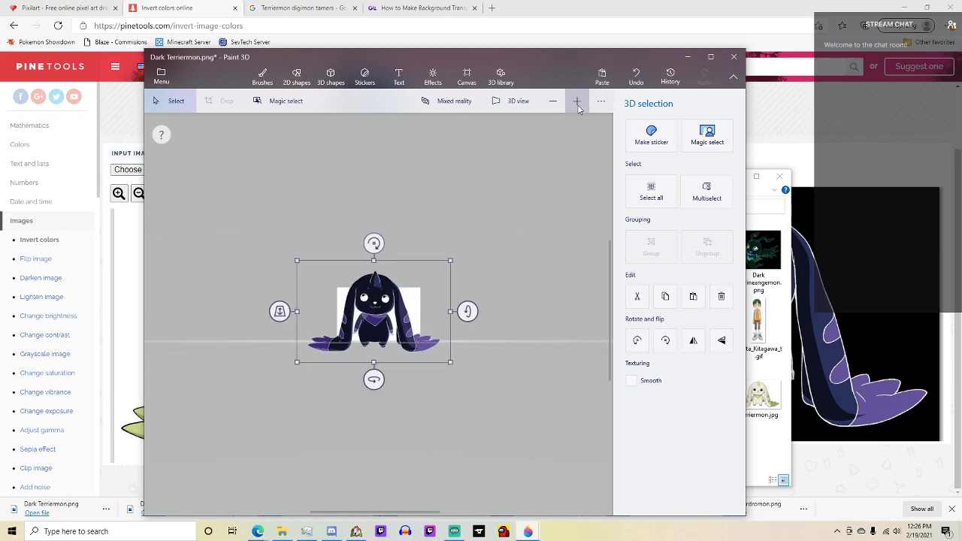
# Fine-tune the cutout's size and position so the whole character, including both ear tips, fits inside the canvas.
pyautogui.click(576, 101)
pyautogui.click(576, 101)
pyautogui.moveTo(489, 231); pyautogui.dragTo(426, 275)
pyautogui.moveTo(344, 345); pyautogui.dragTo(375, 317)
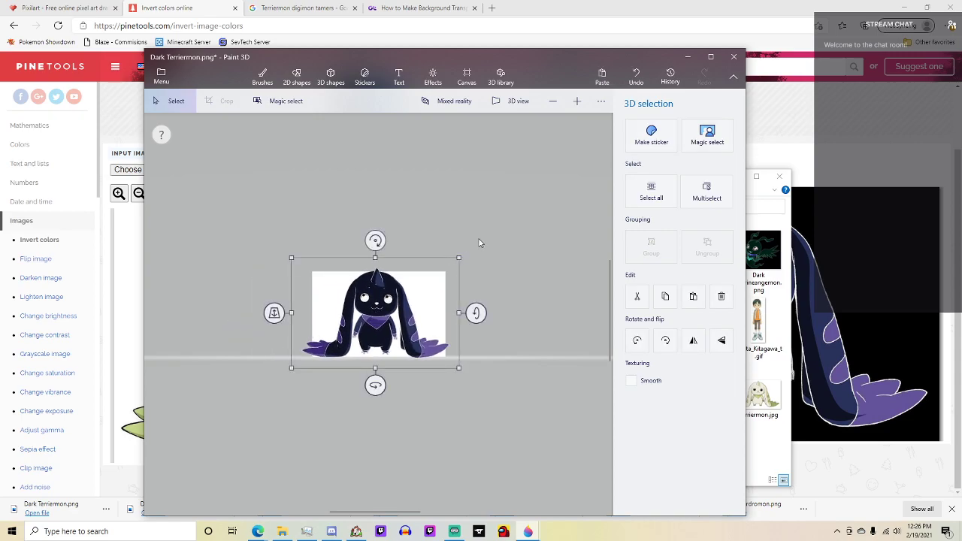
pyautogui.moveTo(456, 260); pyautogui.dragTo(444, 265)
pyautogui.moveTo(386, 315); pyautogui.dragTo(389, 313)
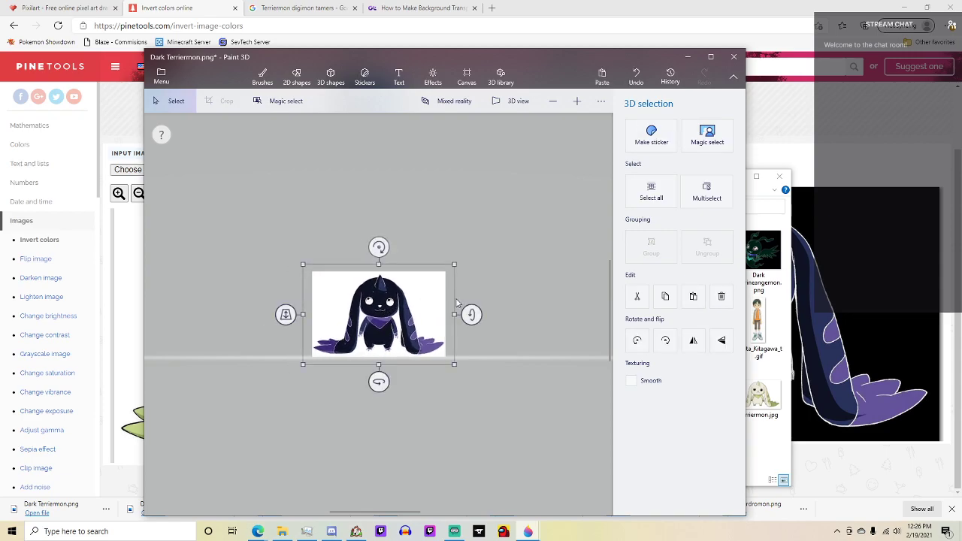
# Make the canvas transparent and save the picture as a PNG image named Dark Terriermon in the Battlers folder.
pyautogui.press('k')
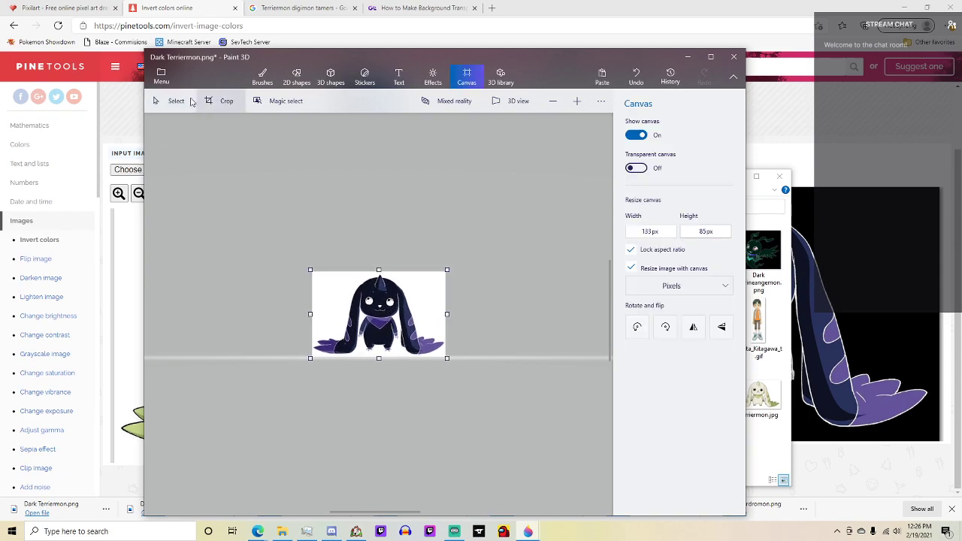
pyautogui.click(635, 168)
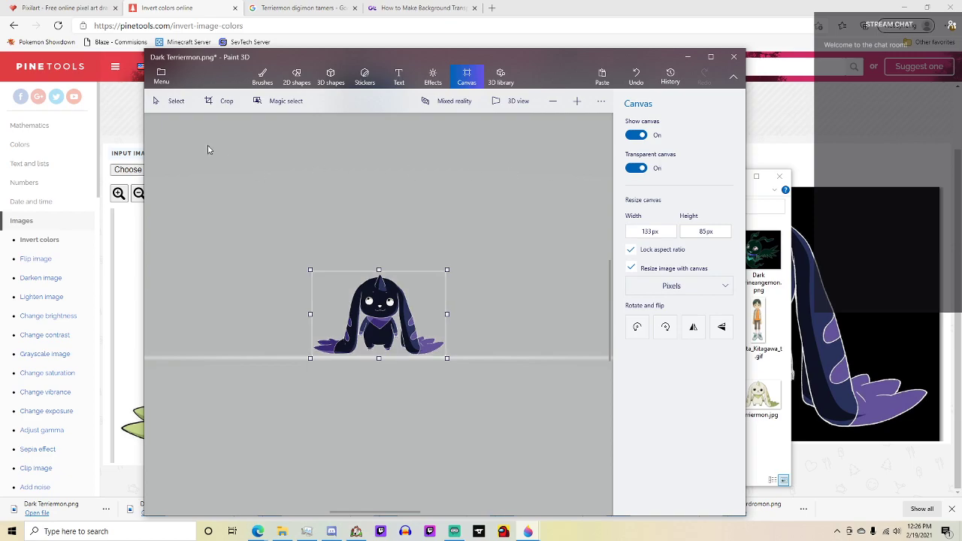
pyautogui.click(161, 72)
pyautogui.click(198, 202)
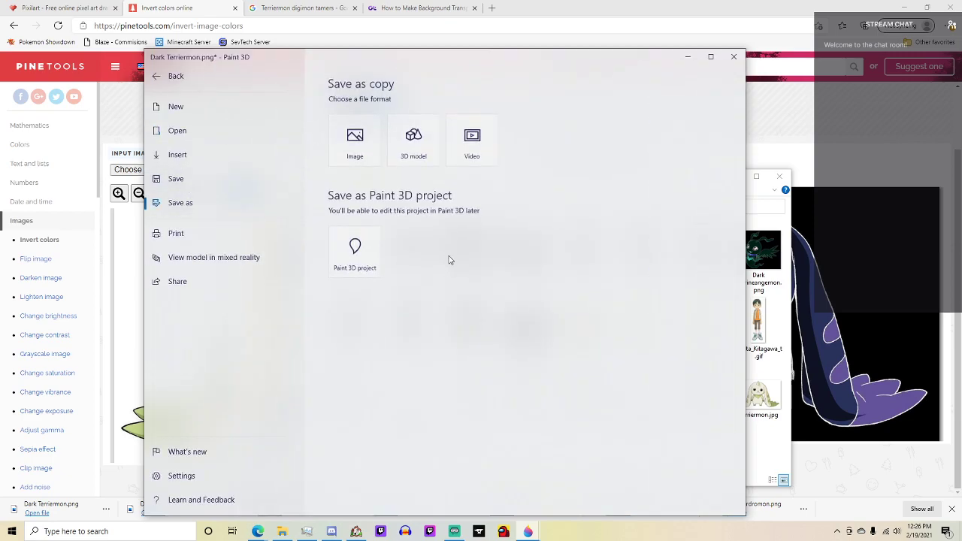
pyautogui.click(366, 160)
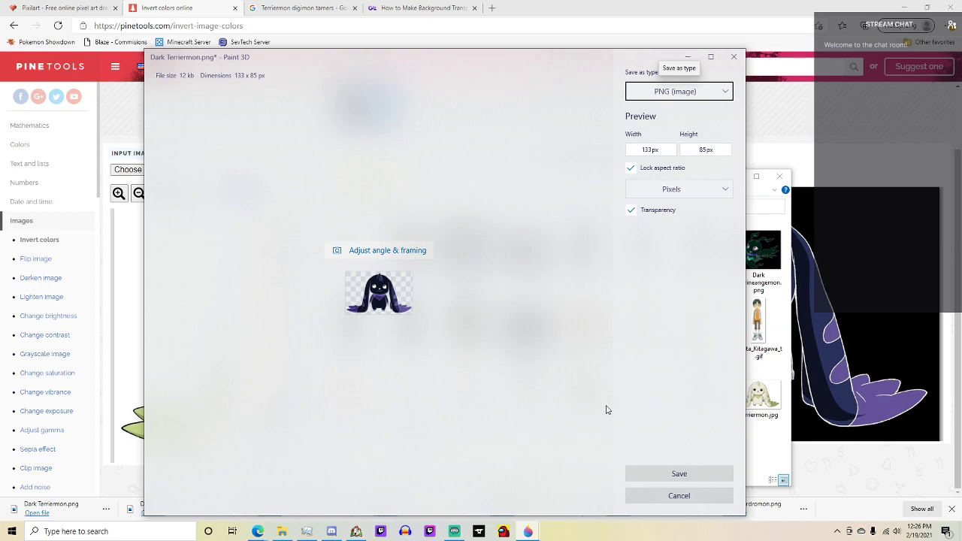
pyautogui.click(678, 475)
pyautogui.write('D')
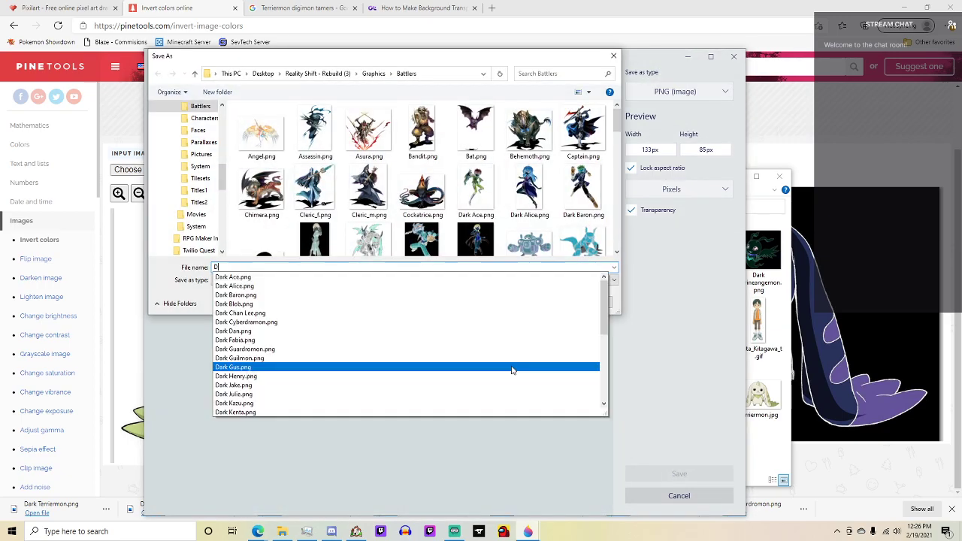
pyautogui.write('ark Terriermon')
pyautogui.press('Return')
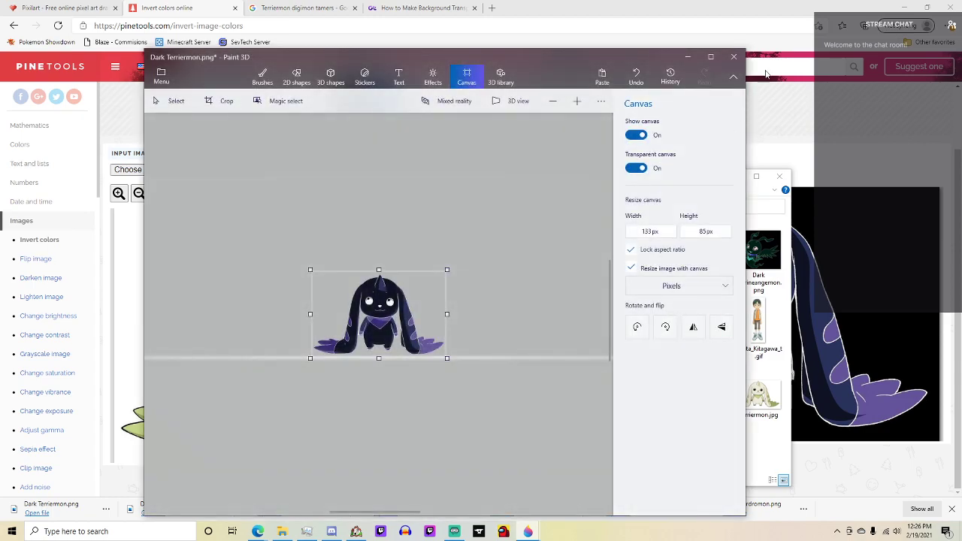
# Close the Dark Terriermon image and the RPG Maker Images folder window.
pyautogui.click(734, 58)
pyautogui.click(445, 311)
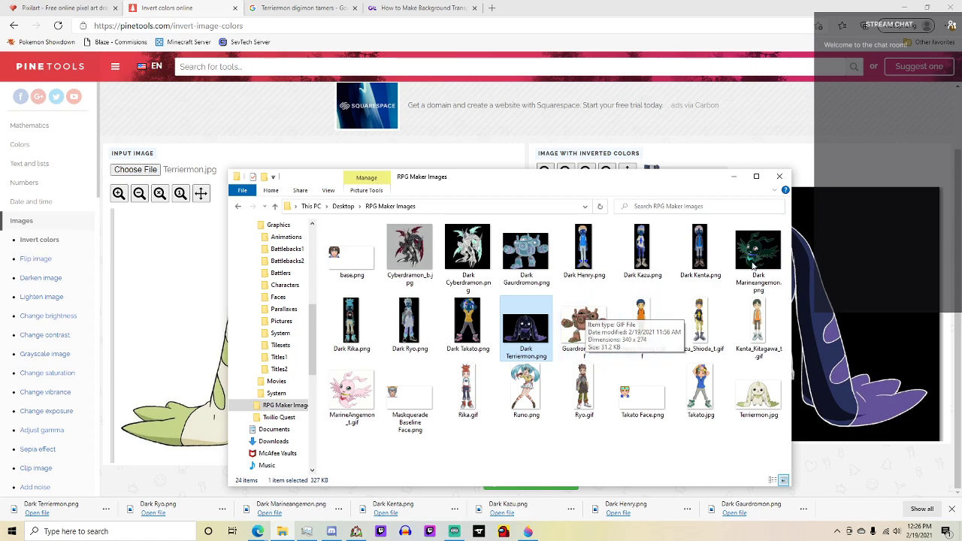
pyautogui.click(780, 177)
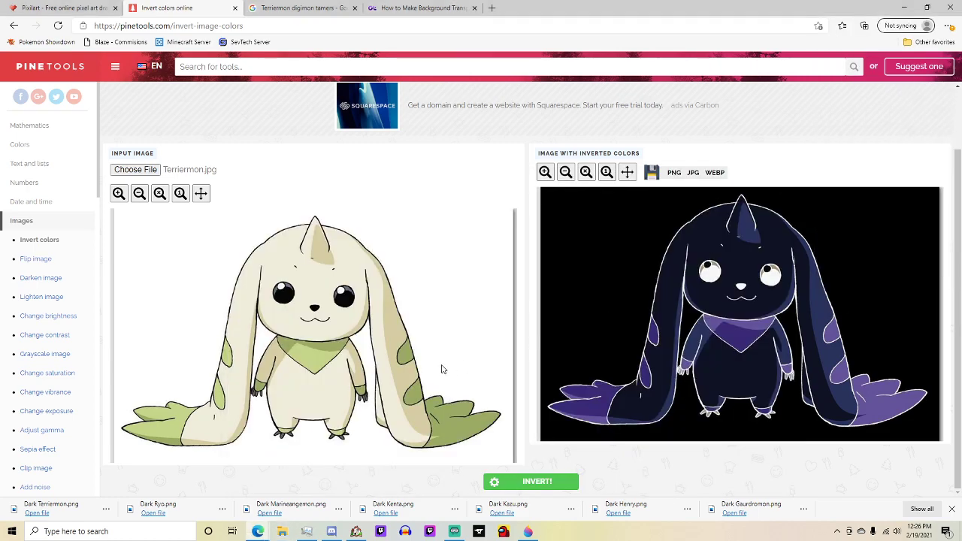
# Switch to the Reality Shift - Rebuild project in RPG Maker VX Ace.
pyautogui.hotkey('alt', 'Tab')
pyautogui.hotkey('alt', 'Tab')
pyautogui.hotkey('alt', 'Tab')
pyautogui.hotkey('alt', 'Tab')
pyautogui.hotkey('alt', 'Tab')
pyautogui.hotkey('alt', 'Tab')
pyautogui.hotkey('alt', 'Tab')
pyautogui.hotkey('alt', 'Tab')
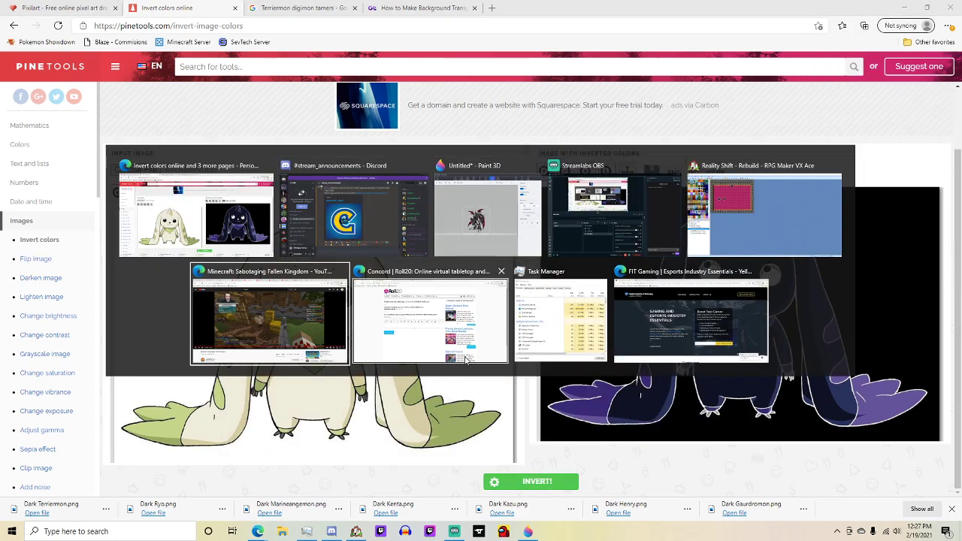
pyautogui.hotkey('alt', 'Tab')
pyautogui.hotkey('alt', 'Tab')
pyautogui.hotkey('alt', 'Tab')
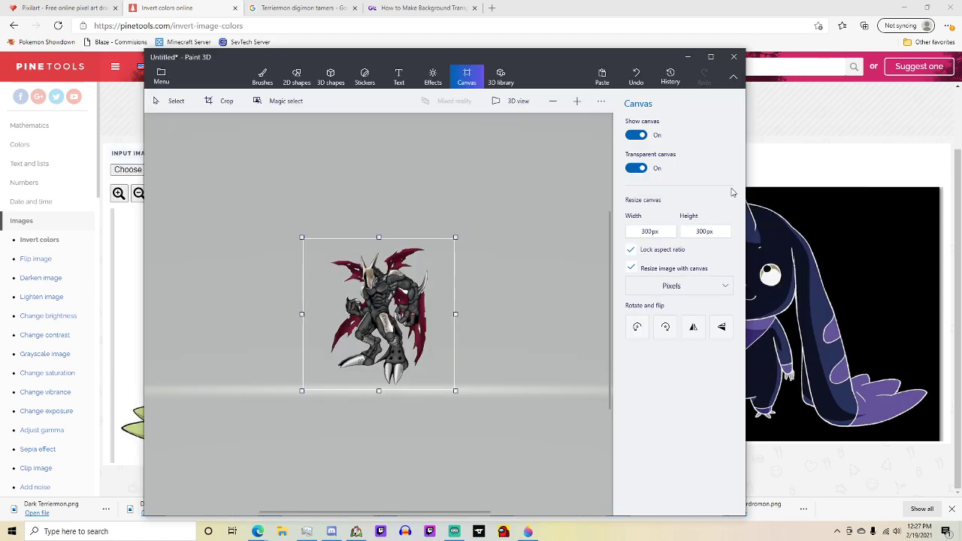
pyautogui.hotkey('alt', 'Tab')
pyautogui.hotkey('alt', 'Tab')
pyautogui.hotkey('alt', 'Tab')
pyautogui.hotkey('alt', 'Tab')
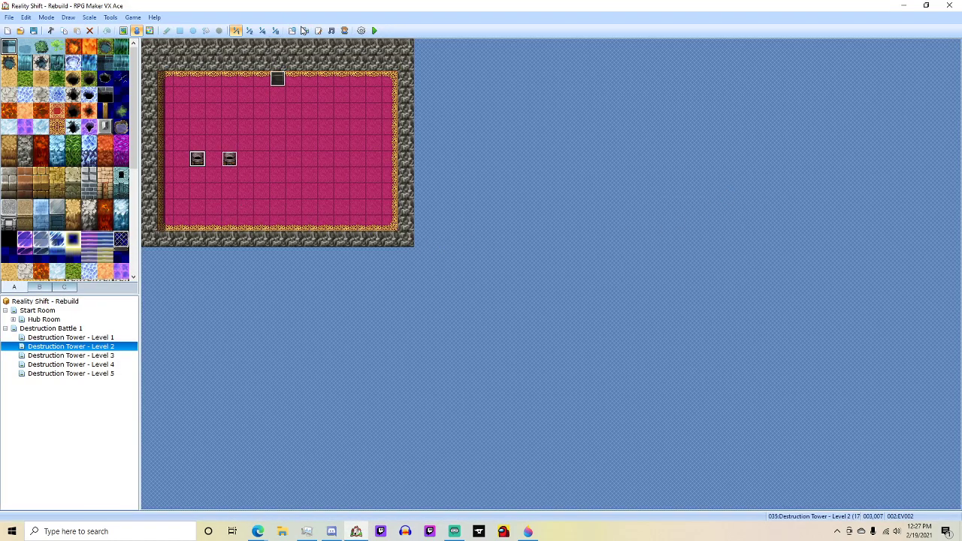
# Open the project database and go to the Dark entries near the end of the enemy list.
pyautogui.click(291, 32)
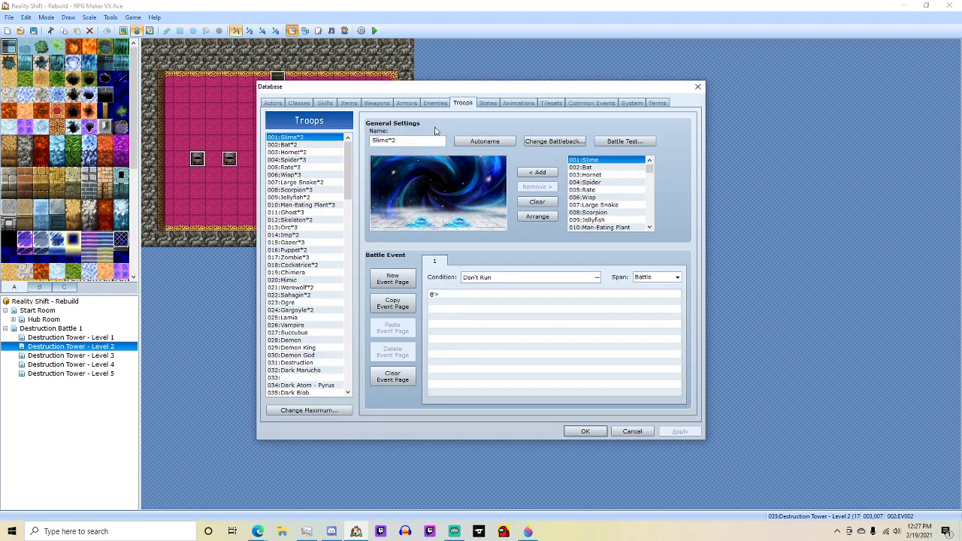
pyautogui.click(434, 103)
pyautogui.moveTo(347, 196); pyautogui.dragTo(347, 317)
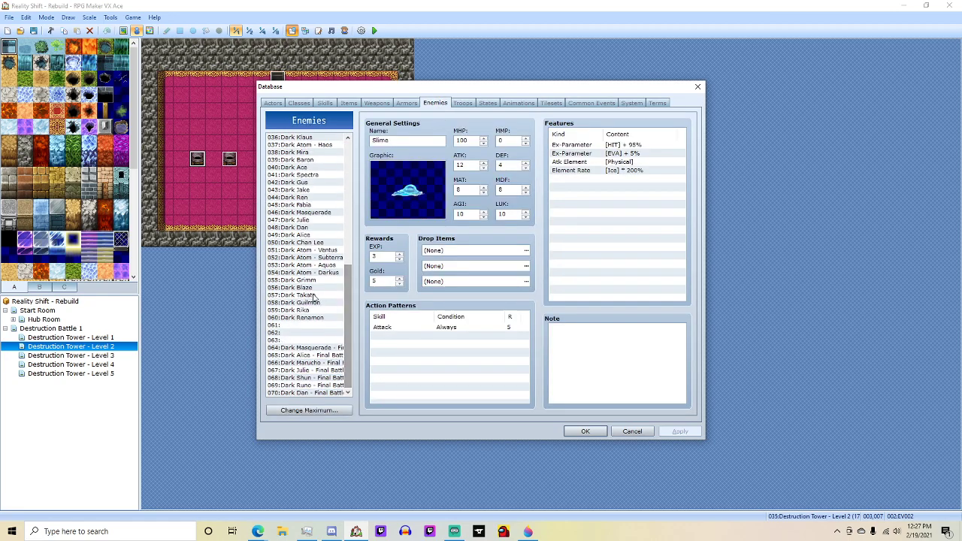
# Set the battler graphic of enemy 057 to Dark Takato and apply the change.
pyautogui.click(316, 295)
pyautogui.doubleClick(420, 215)
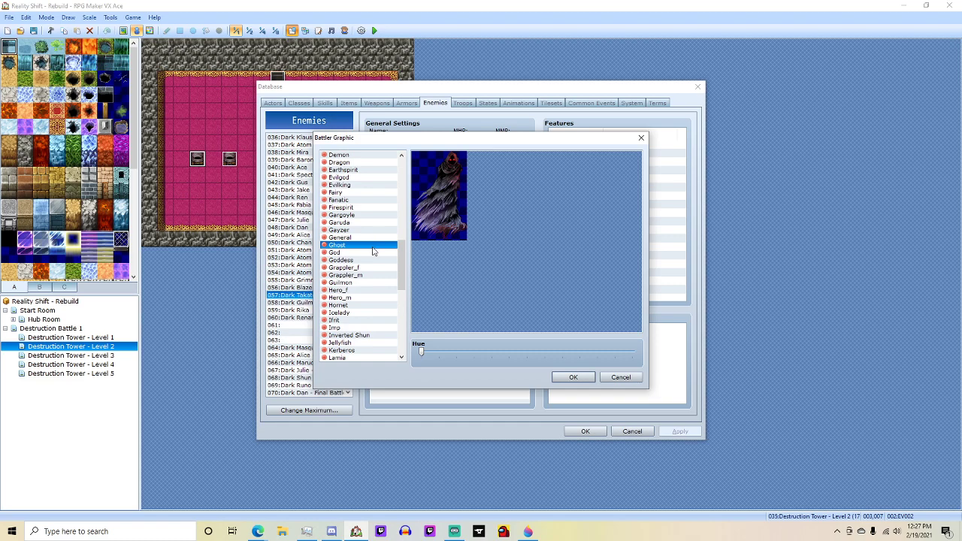
pyautogui.scroll(5, 373, 251)
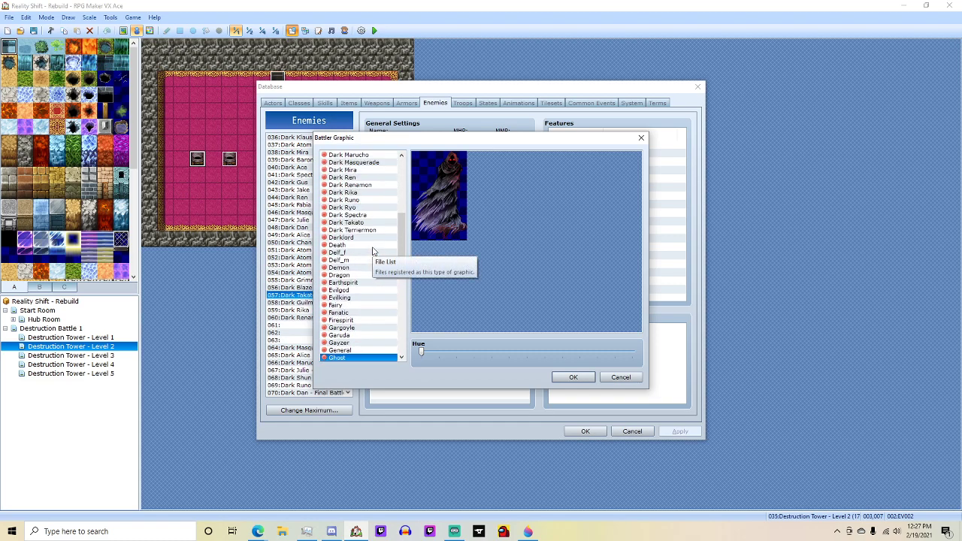
pyautogui.scroll(1, 371, 243)
pyautogui.click(369, 247)
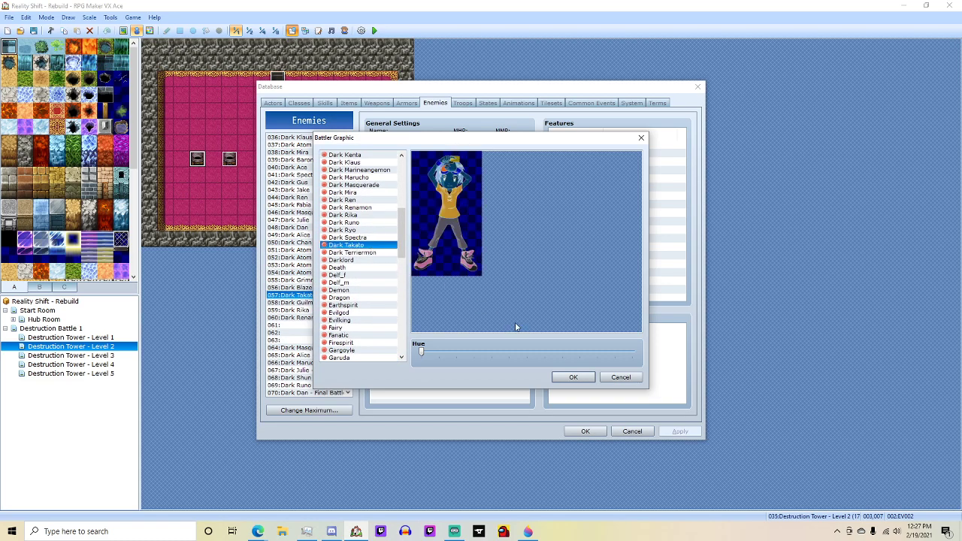
pyautogui.click(579, 374)
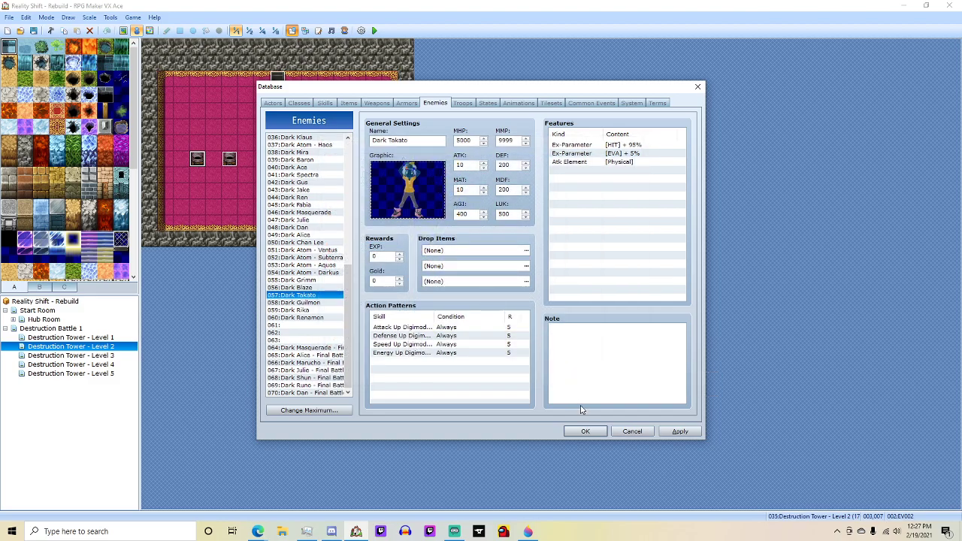
pyautogui.click(679, 432)
# Set the battler graphic of enemy 059 Dark Rika to Dark Rika.
pyautogui.click(317, 310)
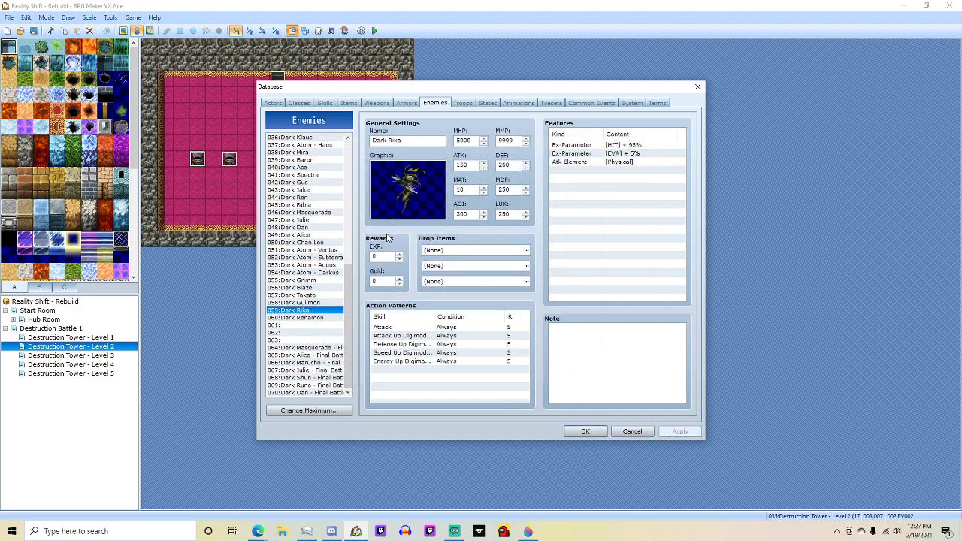
pyautogui.doubleClick(409, 203)
pyautogui.moveTo(402, 184); pyautogui.dragTo(401, 240)
pyautogui.click(358, 185)
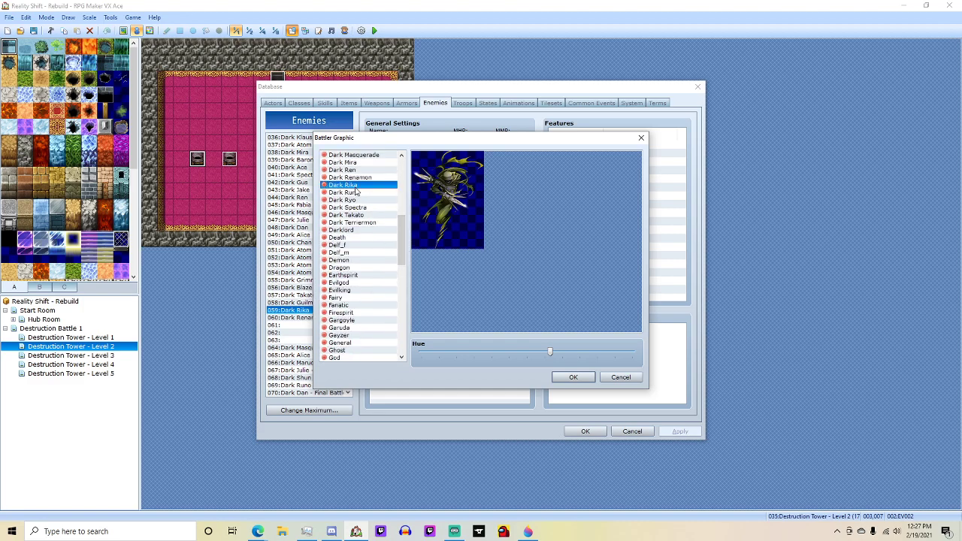
pyautogui.click(583, 375)
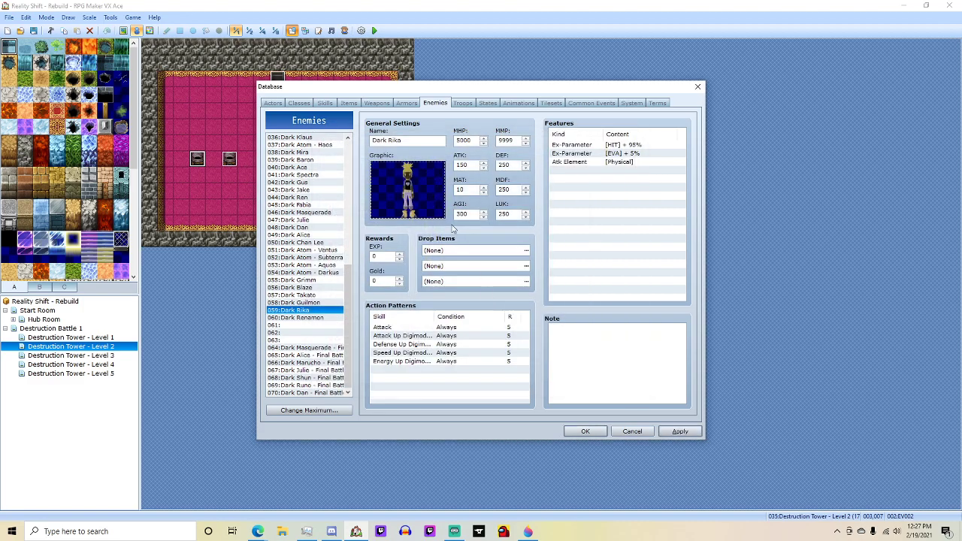
# Check the Takato and Rika Final Battle troops and apply the pending database changes.
pyautogui.click(463, 103)
pyautogui.scroll(-20, 325, 259)
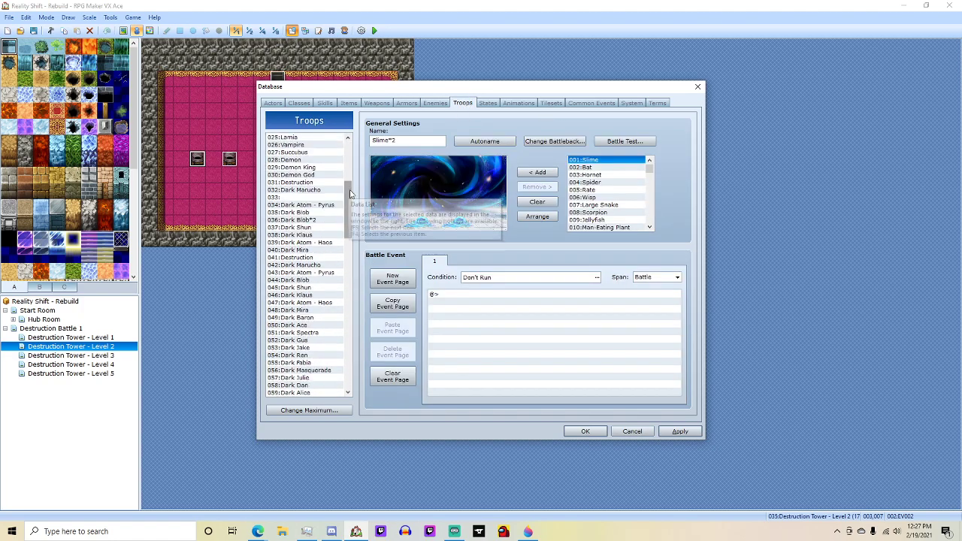
pyautogui.scroll(4, 360, 303)
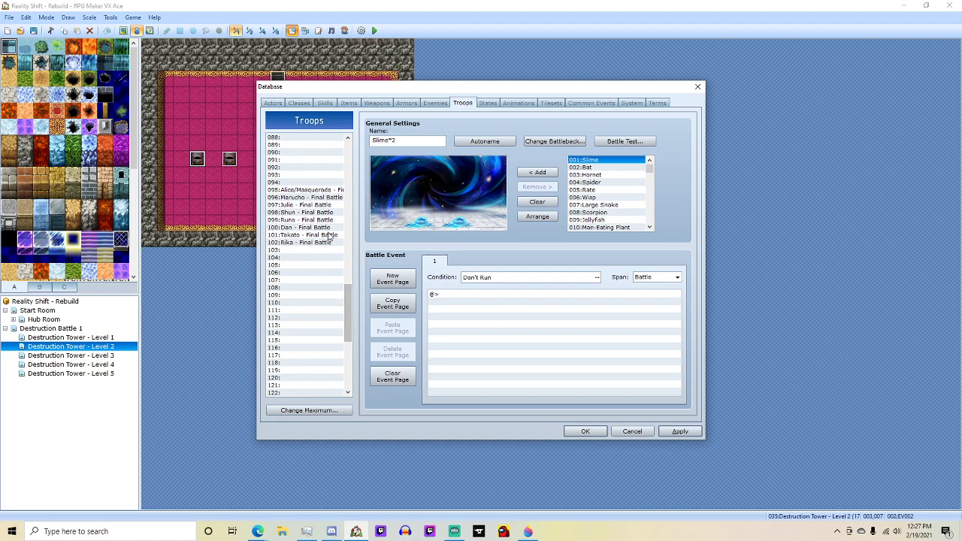
pyautogui.click(328, 235)
pyautogui.click(333, 242)
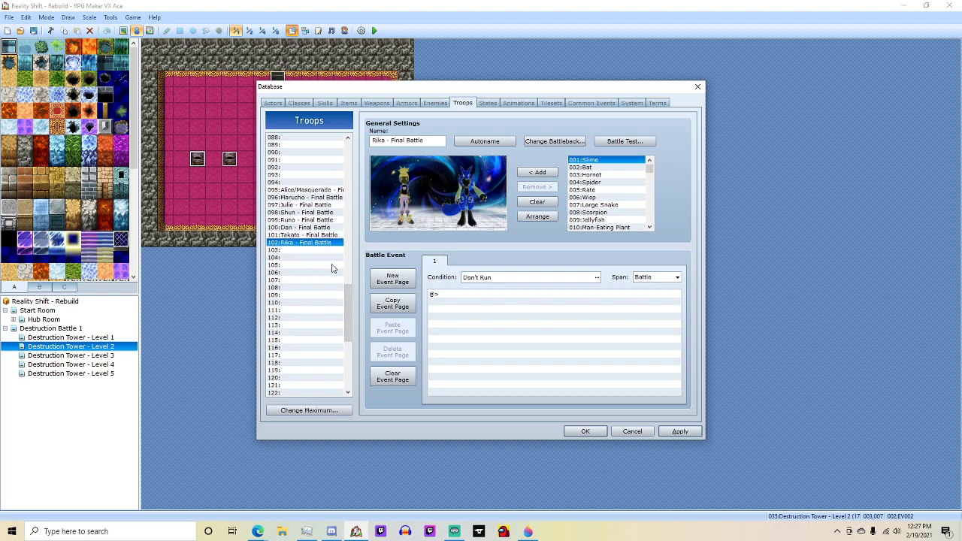
pyautogui.click(679, 432)
# Raise the maximum number of enemies in the database to 150.
pyautogui.click(435, 103)
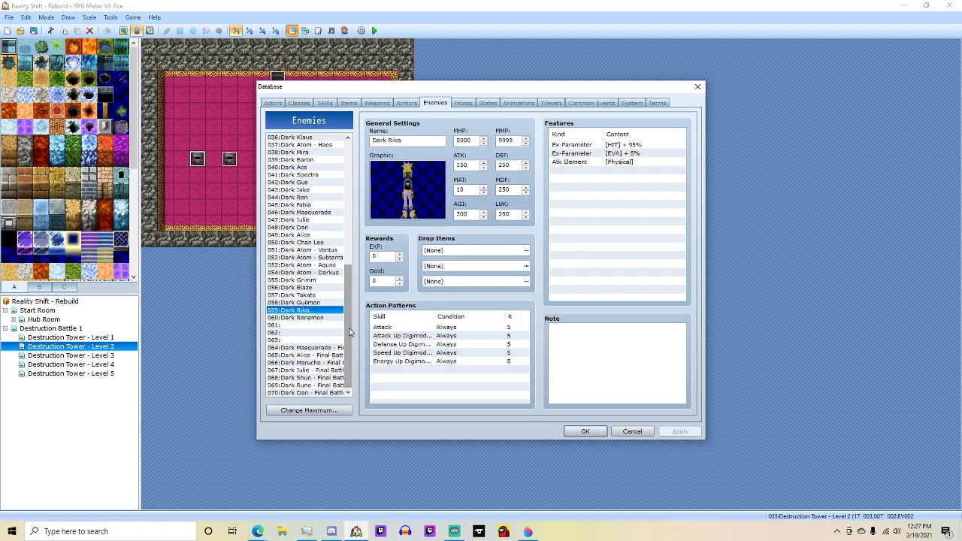
pyautogui.click(299, 326)
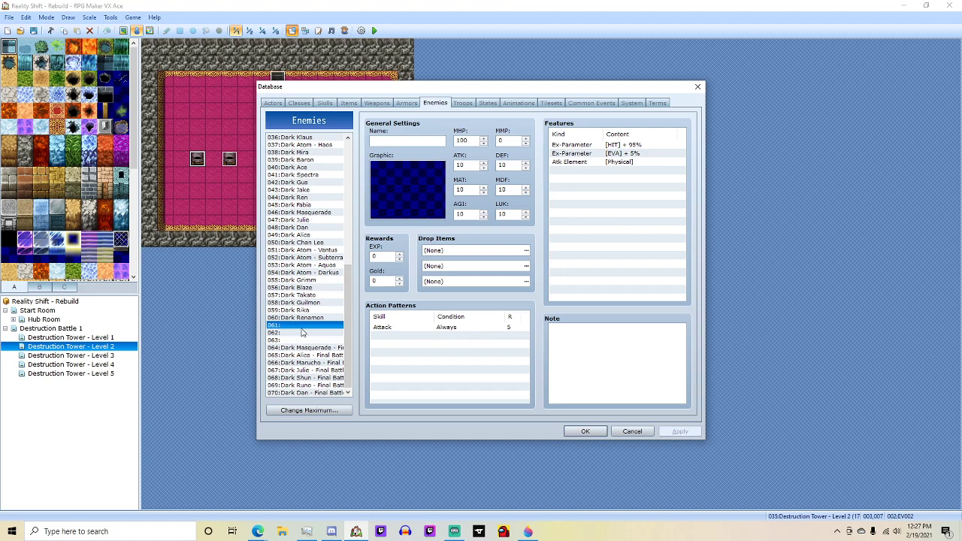
pyautogui.click(306, 411)
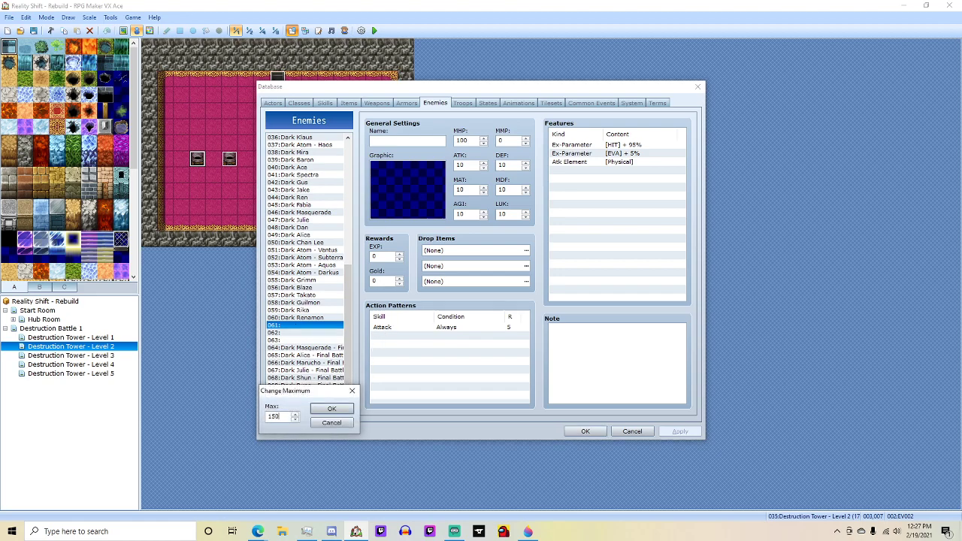
pyautogui.click(331, 408)
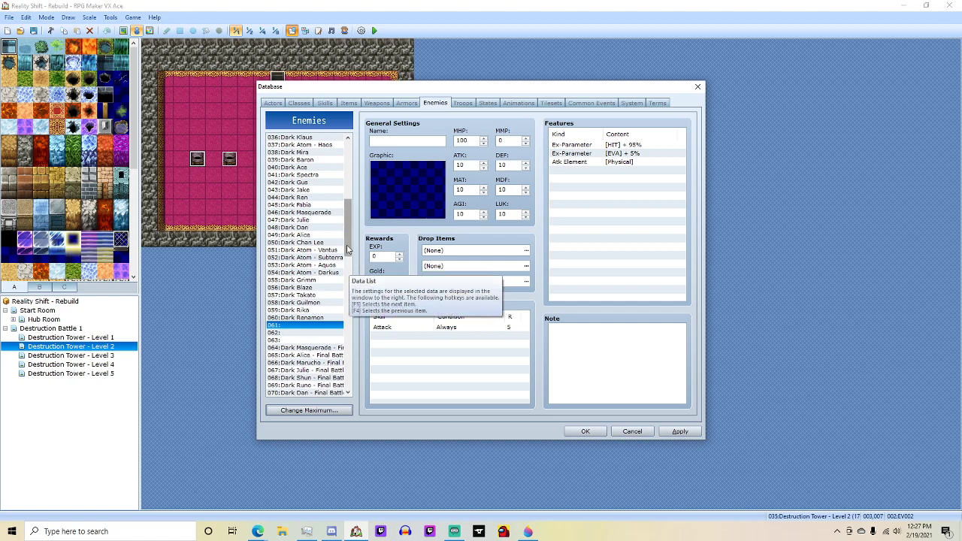
# Give the empty enemy 061 the Dark Henry battler graphic and name it Dark Henry.
pyautogui.scroll(-2, 346, 275)
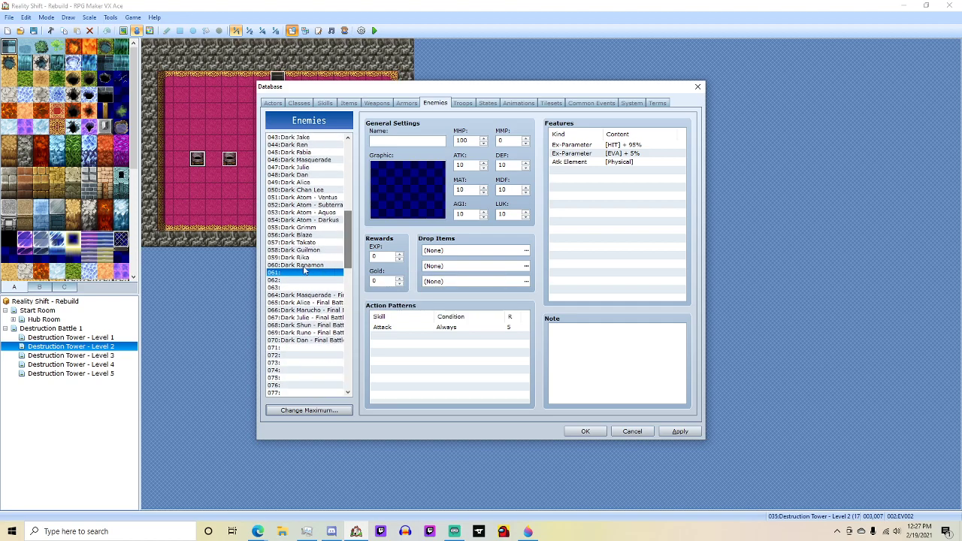
pyautogui.doubleClick(402, 194)
pyautogui.scroll(-5, 367, 298)
pyautogui.scroll(-2, 365, 299)
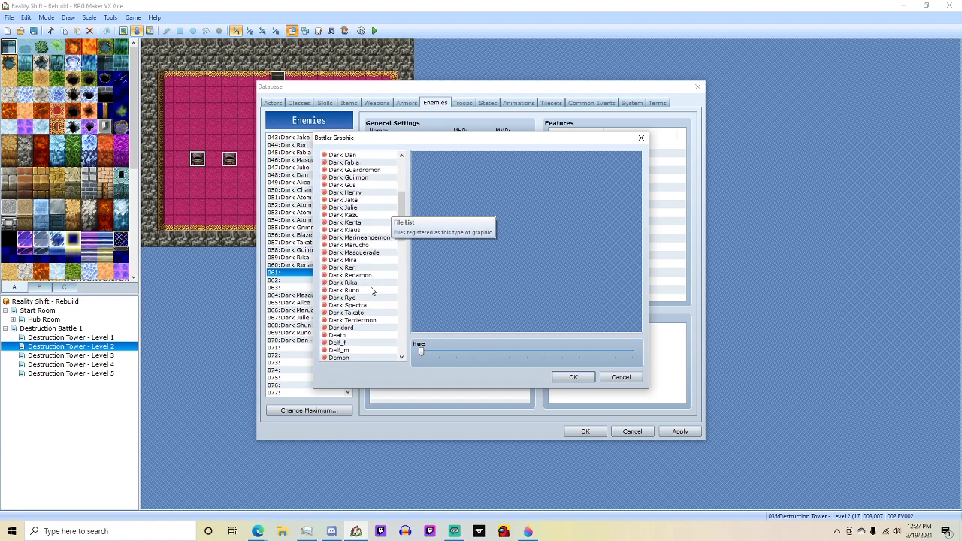
pyautogui.doubleClick(363, 193)
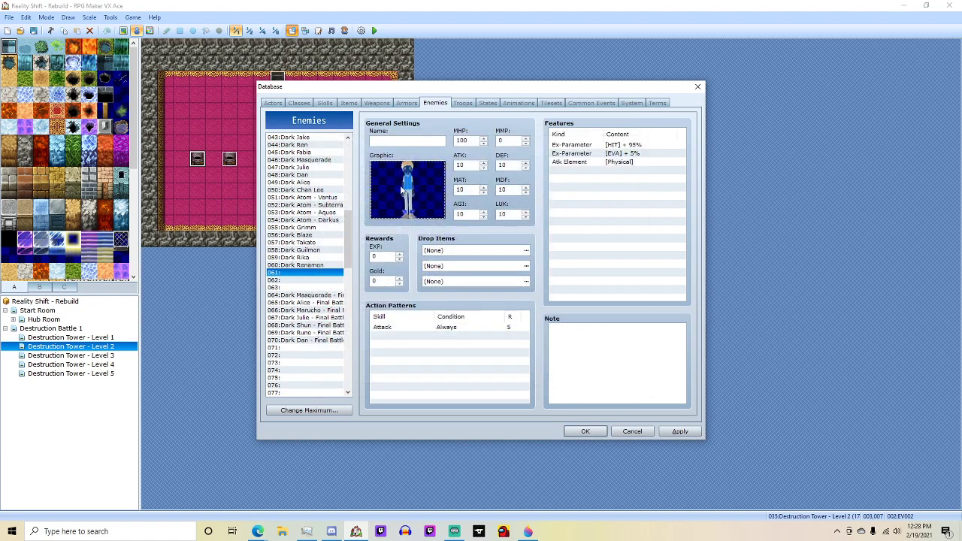
pyautogui.click(394, 139)
pyautogui.write('Dark Henry')
# Name enemy 062 Dark Terriermon and assign it the Dark Terriermon battler graphic.
pyautogui.click(303, 279)
pyautogui.write('Dark Terriermon')
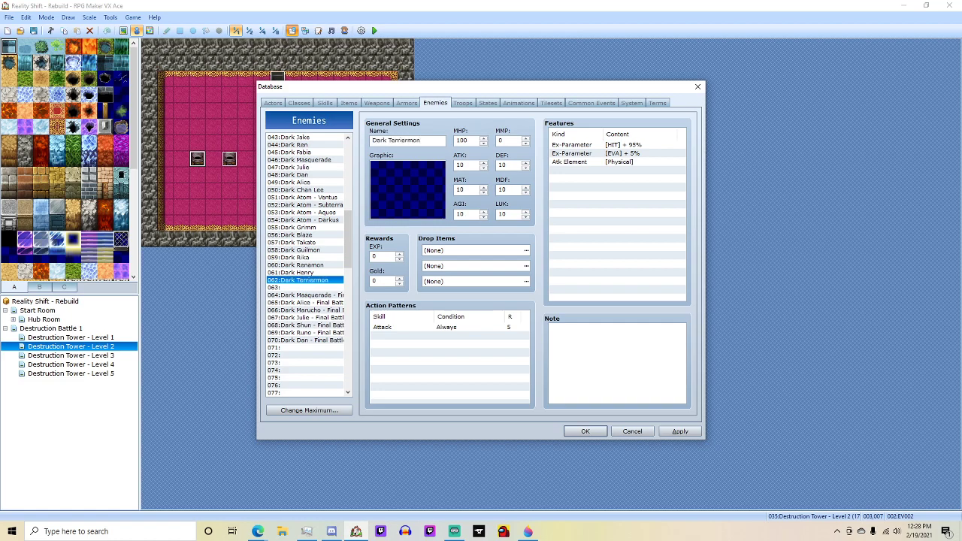
pyautogui.doubleClick(423, 175)
pyautogui.scroll(-4, 367, 257)
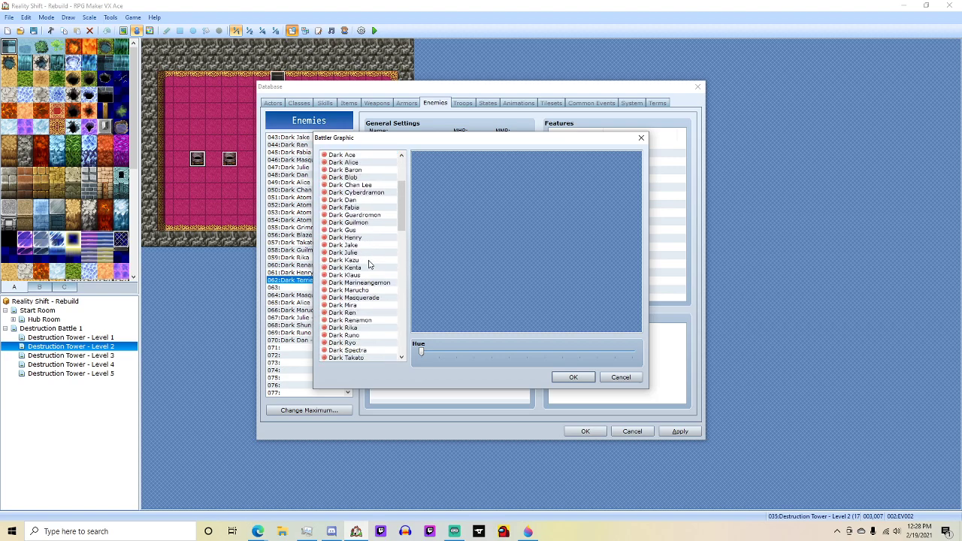
pyautogui.doubleClick(352, 342)
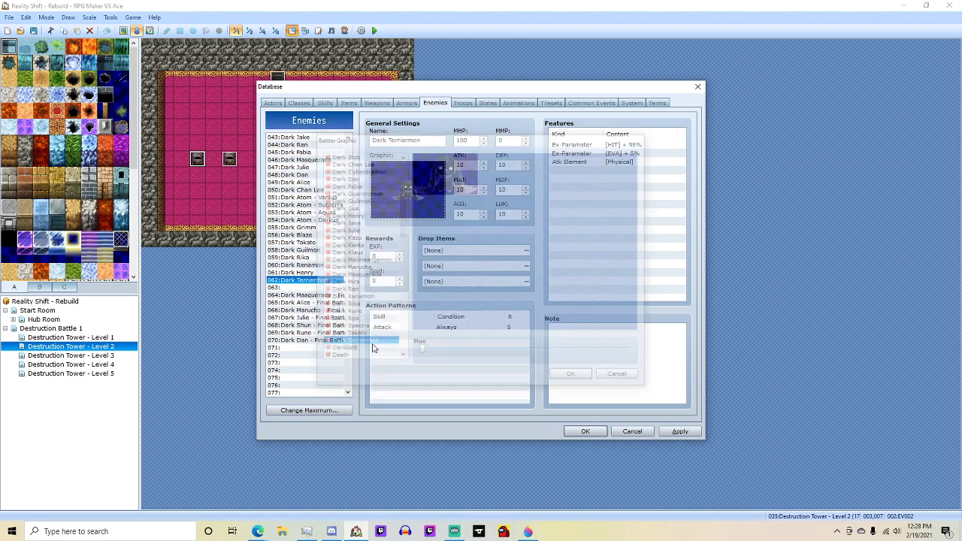
# Set the maximum HP to 5000 and maximum MP to 9999 for both Dark Henry and Dark Terriermon.
pyautogui.click(324, 272)
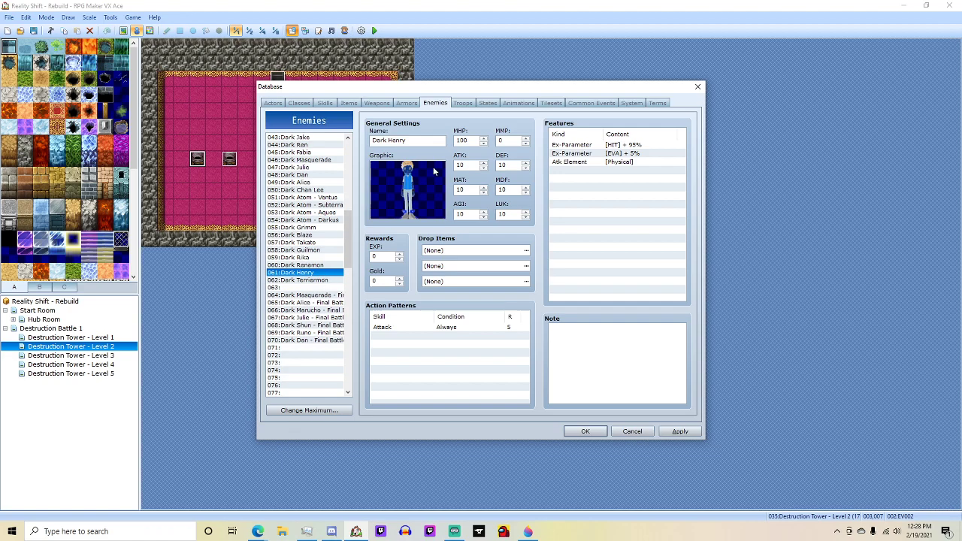
pyautogui.doubleClick(465, 141)
pyautogui.write('5000')
pyautogui.click(315, 279)
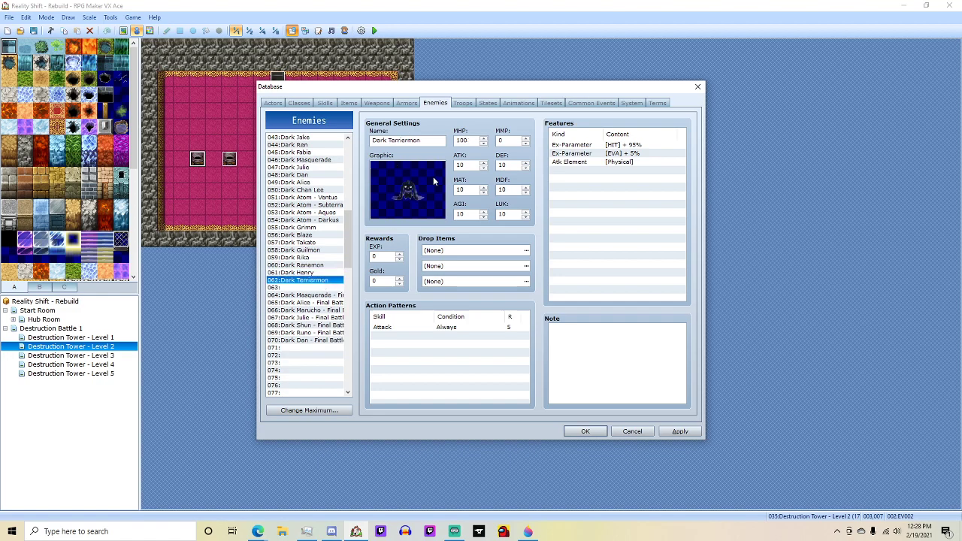
pyautogui.doubleClick(465, 142)
pyautogui.write('5000')
pyautogui.doubleClick(502, 140)
pyautogui.write('9999')
pyautogui.click(313, 272)
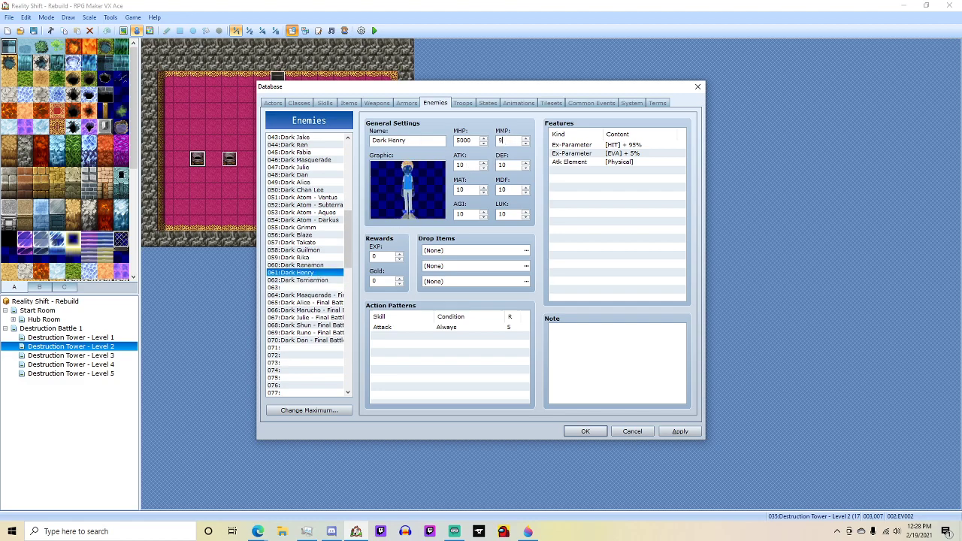
pyautogui.write('999')
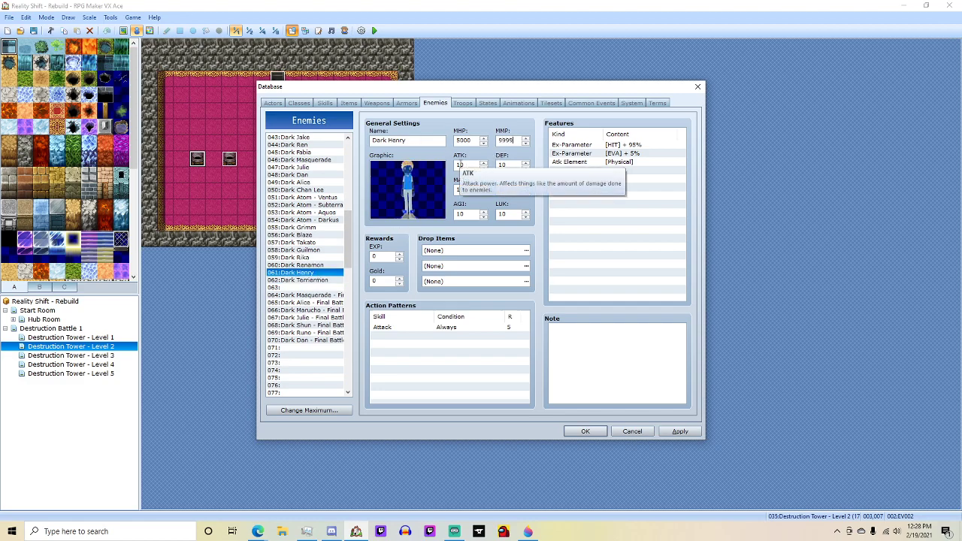
# Replace Dark Henry's Attack action pattern with skill 131, the Attack Up Digimod skill.
pyautogui.doubleClick(387, 327)
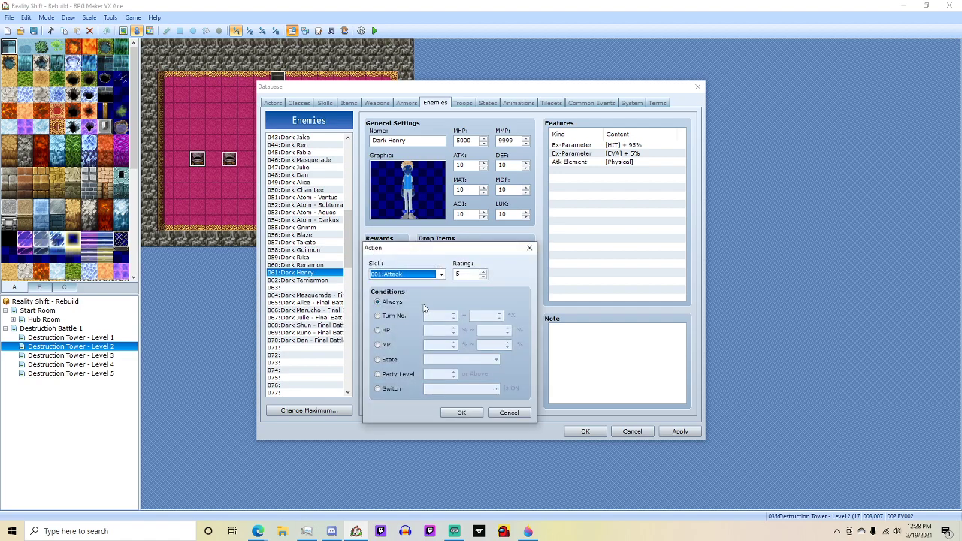
pyautogui.click(440, 275)
pyautogui.scroll(-14, 430, 327)
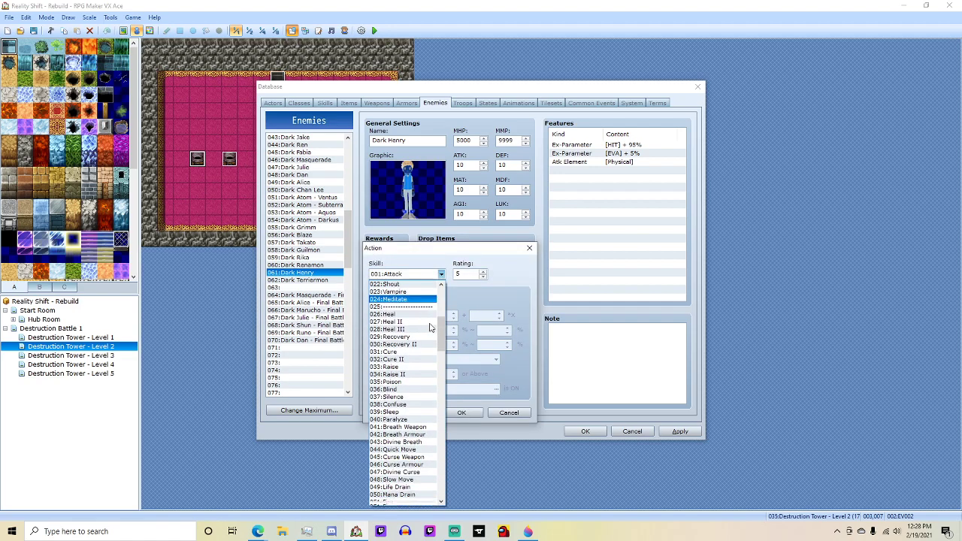
pyautogui.scroll(-11, 429, 327)
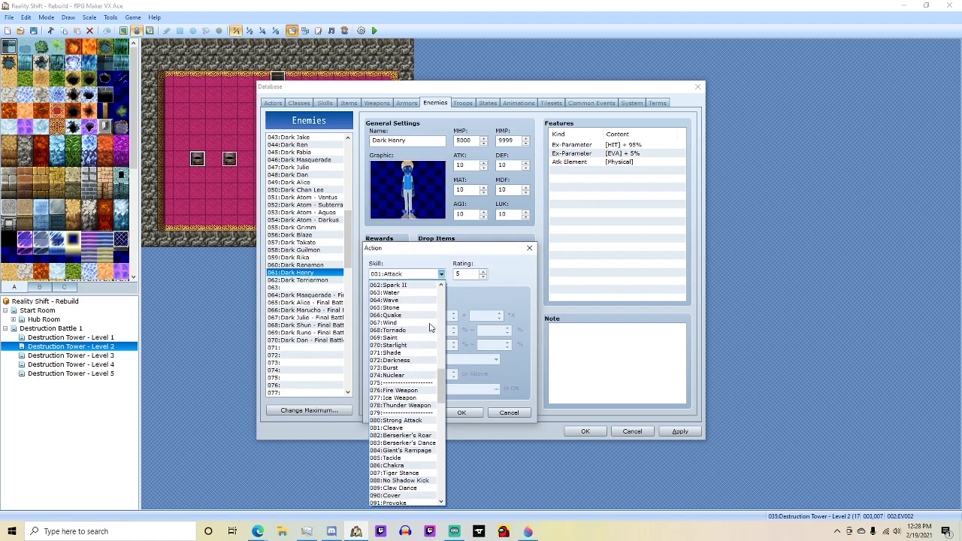
pyautogui.scroll(-8, 430, 327)
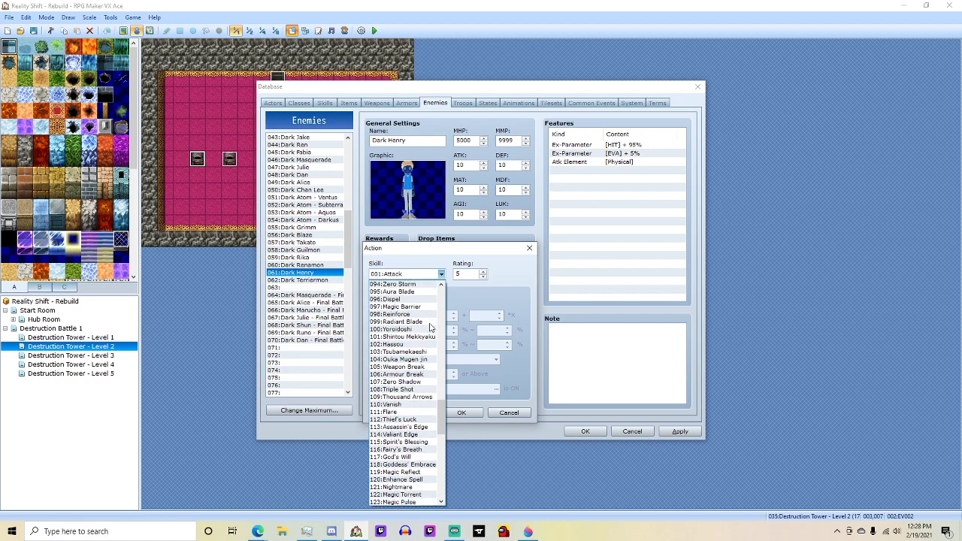
pyautogui.scroll(-2, 430, 323)
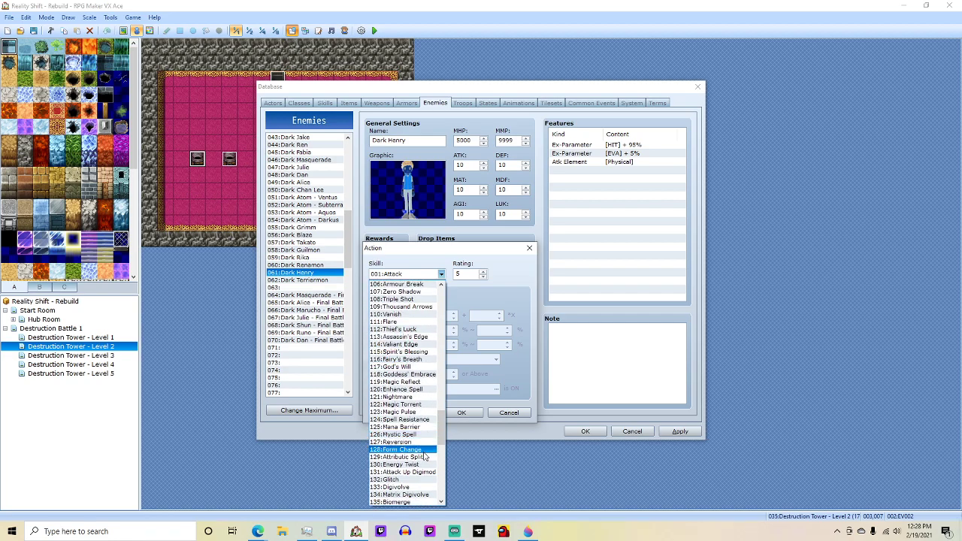
pyautogui.click(424, 473)
pyautogui.click(460, 412)
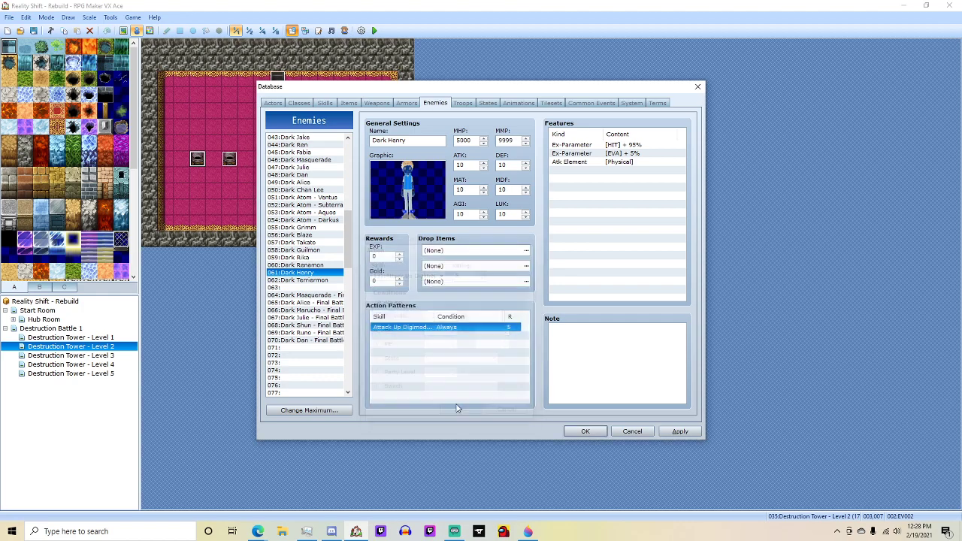
# Add skill 143, the Defense Up Digimod skill, as Dark Henry's second action pattern with the Always condition.
pyautogui.doubleClick(421, 336)
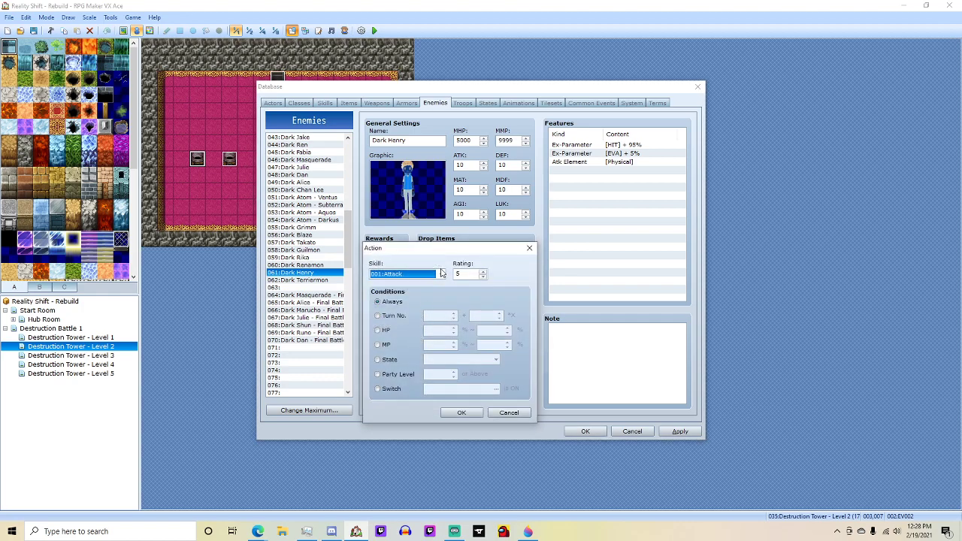
pyautogui.click(509, 412)
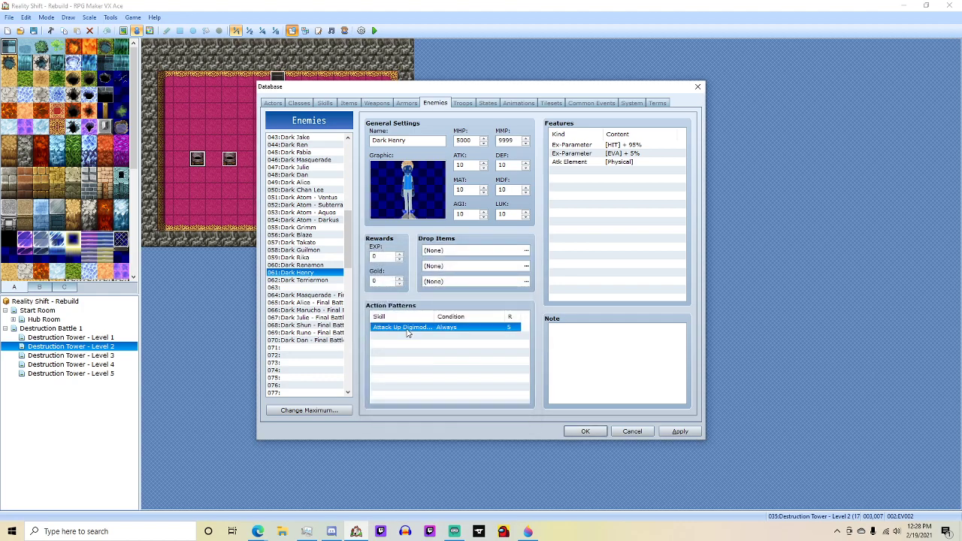
pyautogui.hotkey('ctrl', 'v')
pyautogui.doubleClick(406, 336)
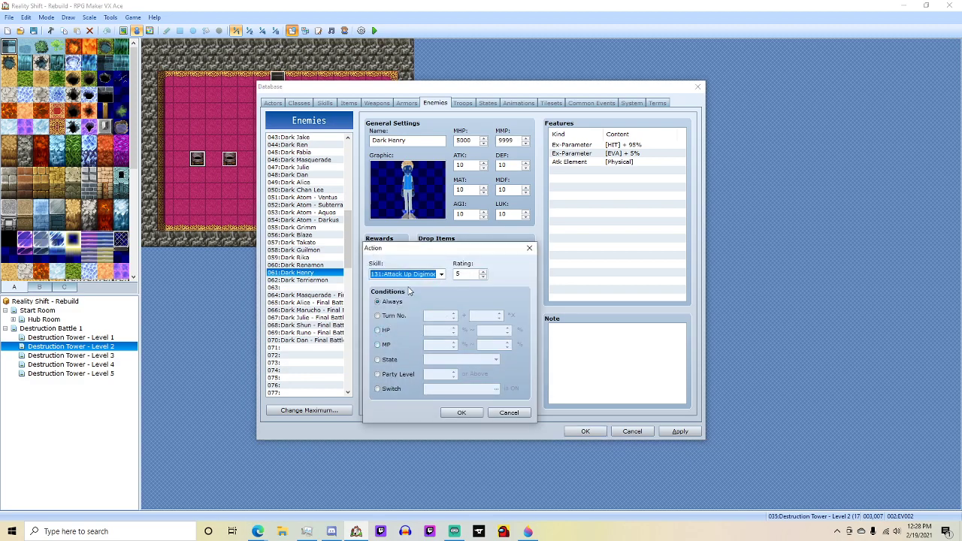
pyautogui.click(448, 275)
pyautogui.click(406, 375)
pyautogui.click(462, 413)
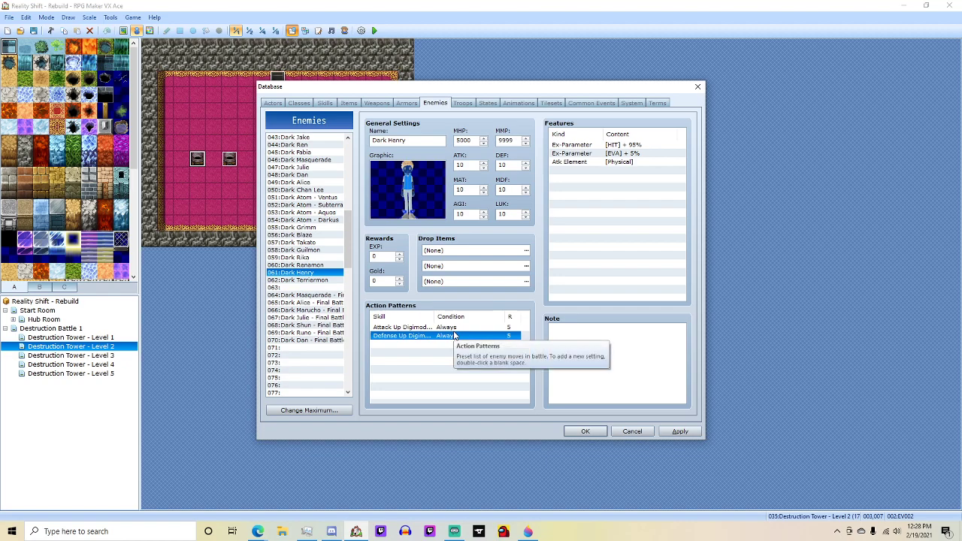
# Add the Speed Up and Energy Up Digimod skills to Dark Henry's action patterns with the Always condition and rating 5.
pyautogui.doubleClick(453, 336)
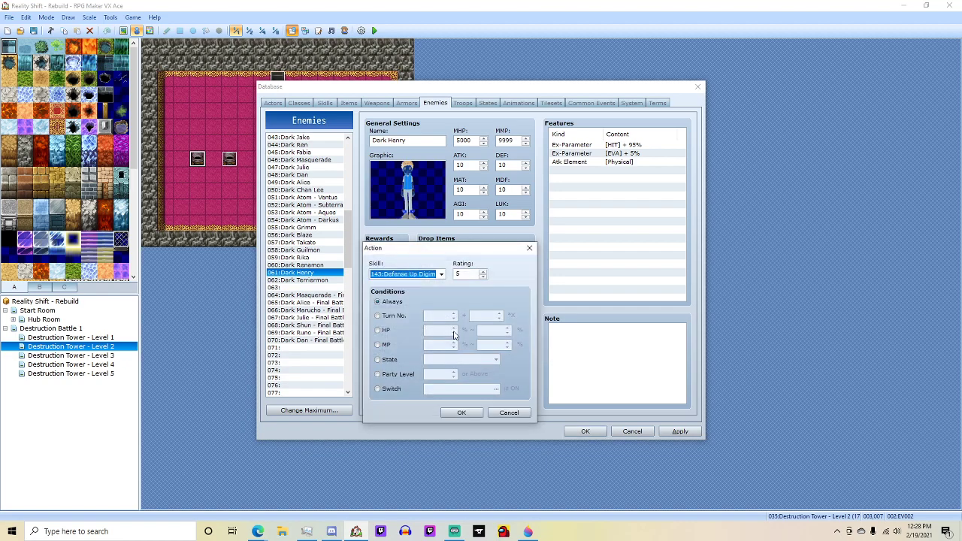
pyautogui.press('Escape')
pyautogui.doubleClick(454, 335)
pyautogui.press('Down')
pyautogui.press('Down')
pyautogui.press('Return')
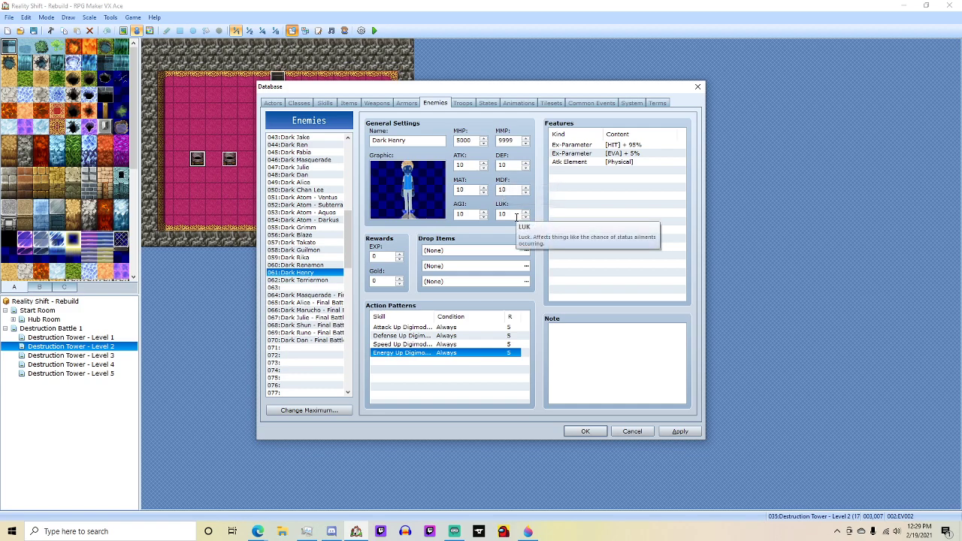
# Compare the parameter values of enemies Dark Rika and Dark Takato.
pyautogui.click(297, 257)
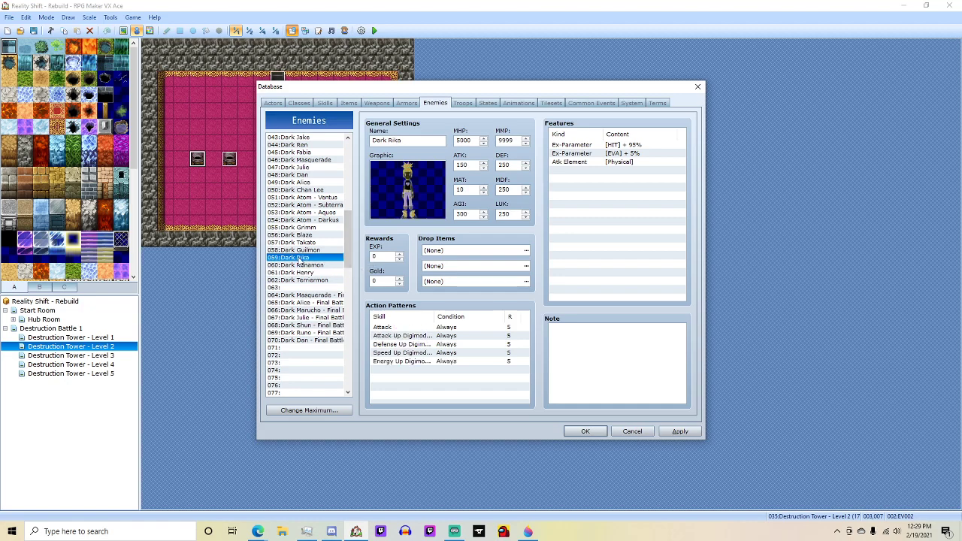
pyautogui.click(312, 242)
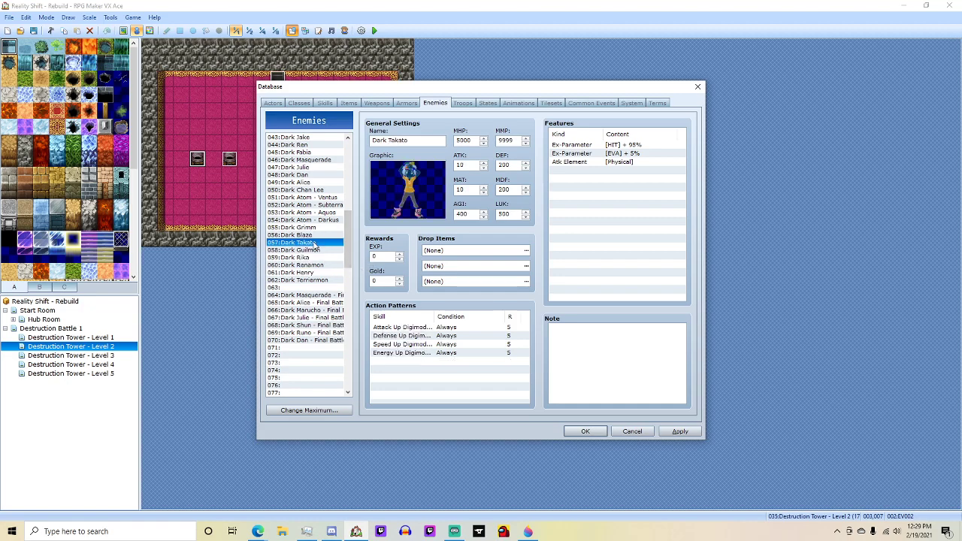
pyautogui.click(308, 258)
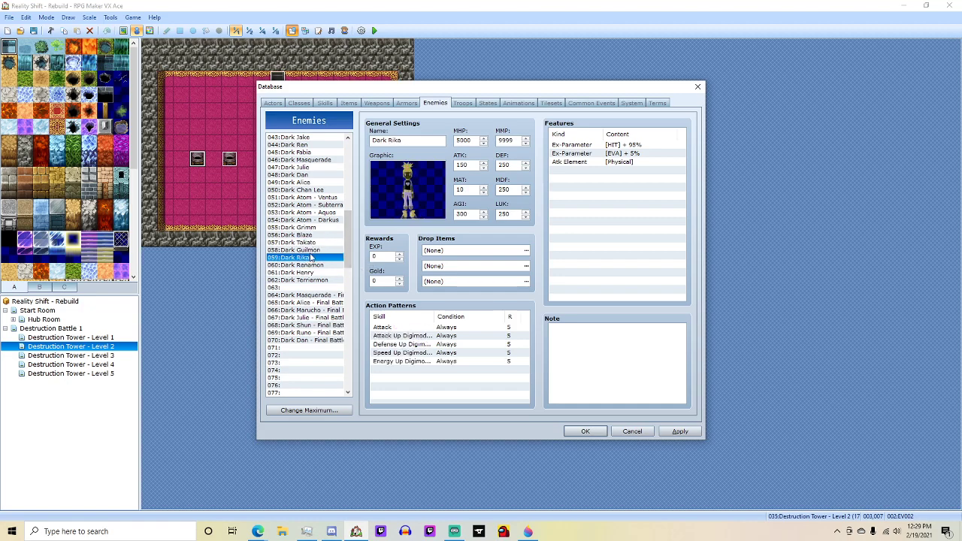
# Compare the parameters of Dark Takato and Dark Rika, and set Dark Henry's LUK to 350.
pyautogui.click(316, 242)
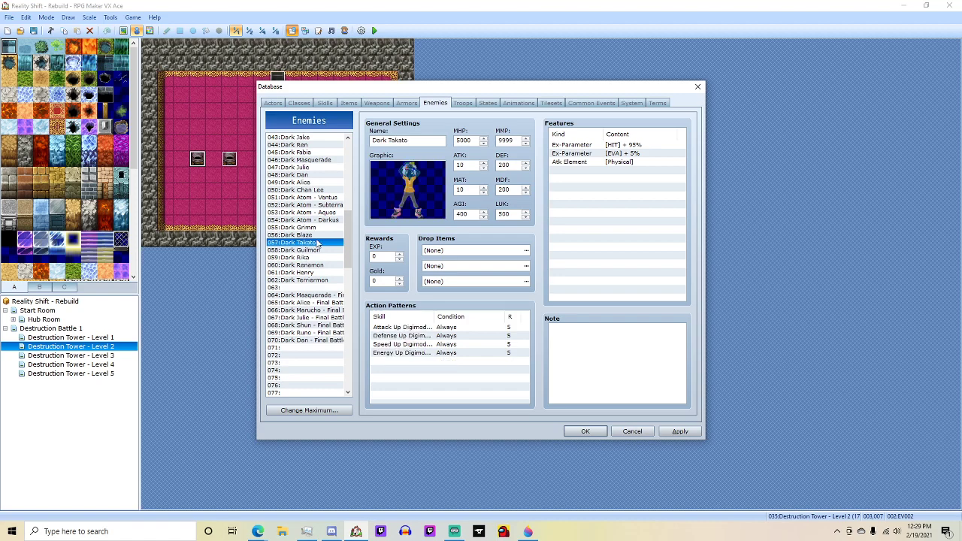
pyautogui.click(312, 257)
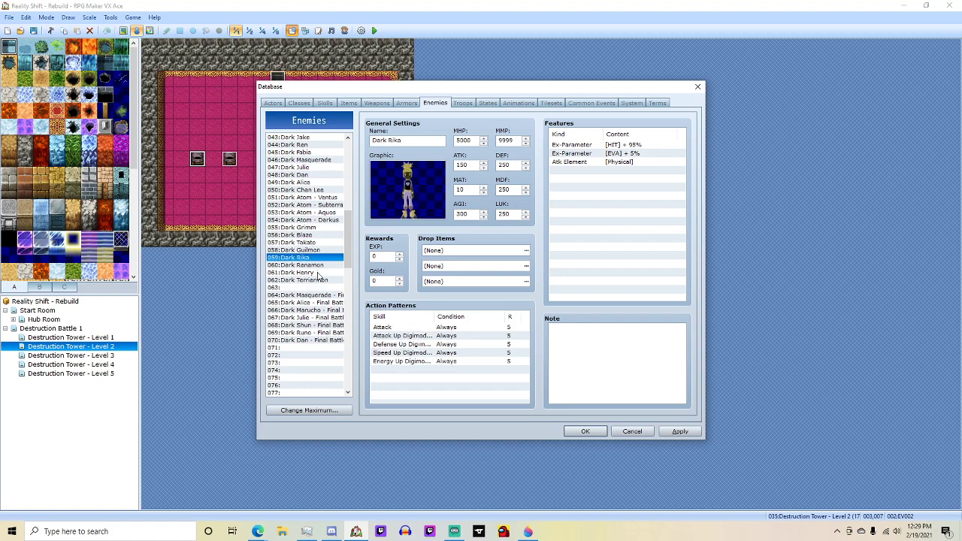
pyautogui.click(310, 273)
pyautogui.doubleClick(511, 214)
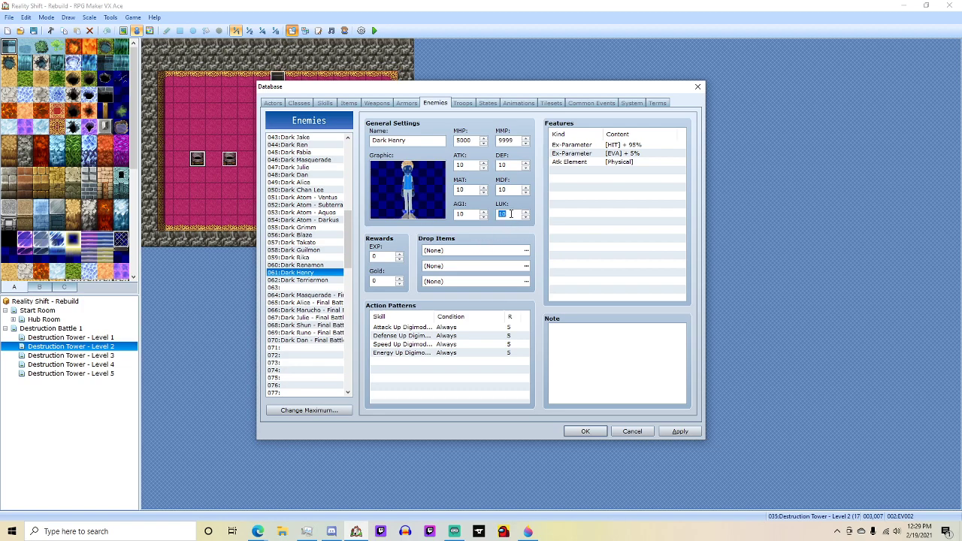
pyautogui.write('350')
# Recheck Dark Takato's and Dark Rika's parameters for reference and set Dark Henry's AGI to 300.
pyautogui.doubleClick(463, 214)
pyautogui.click(299, 242)
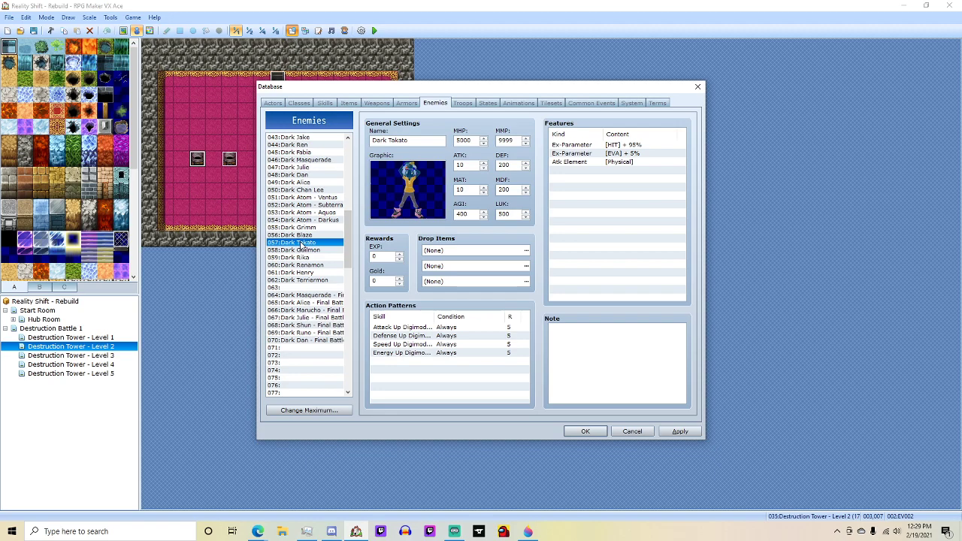
pyautogui.click(308, 257)
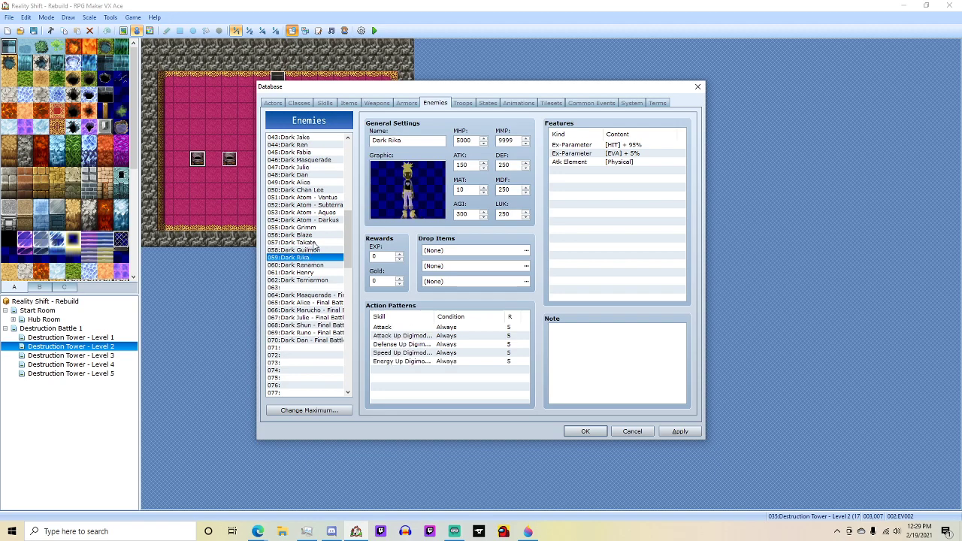
pyautogui.click(312, 243)
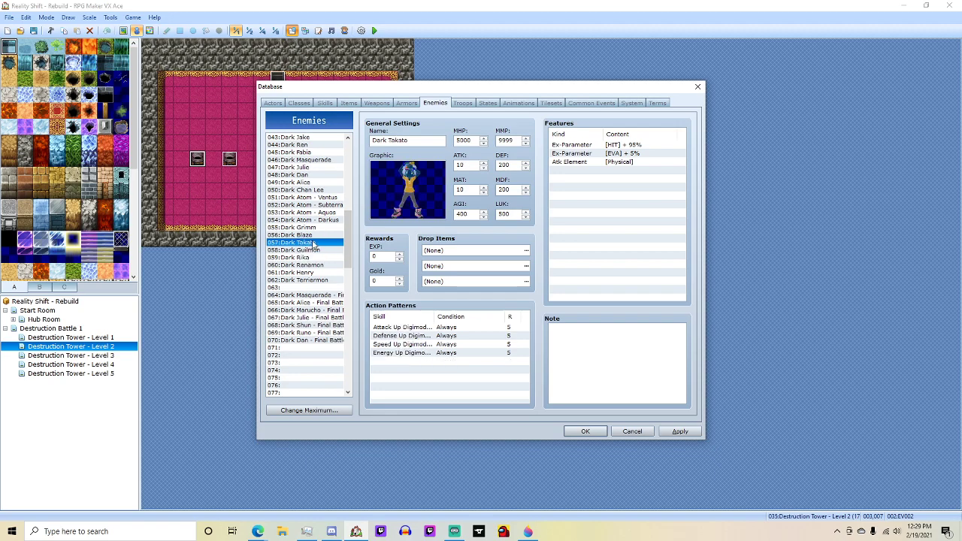
pyautogui.click(318, 272)
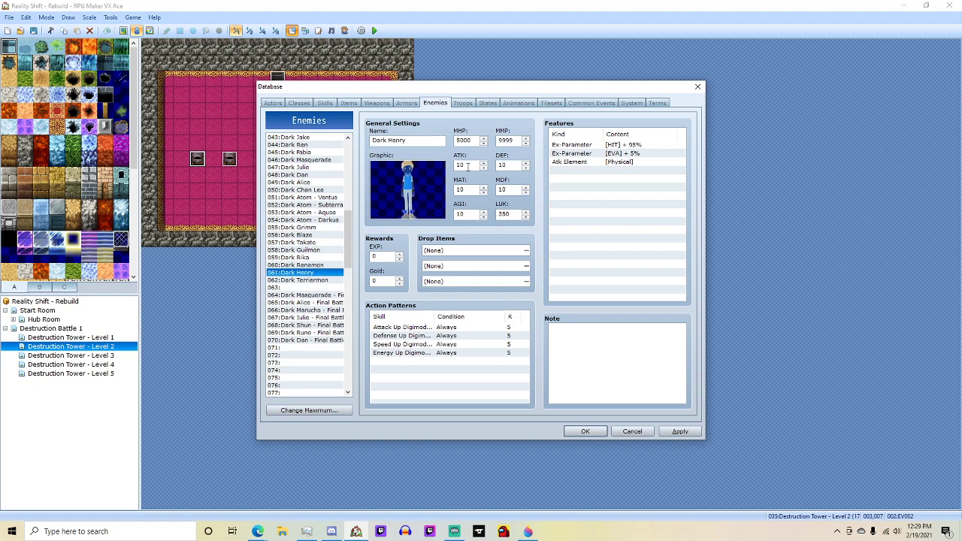
pyautogui.doubleClick(463, 215)
pyautogui.write('300')
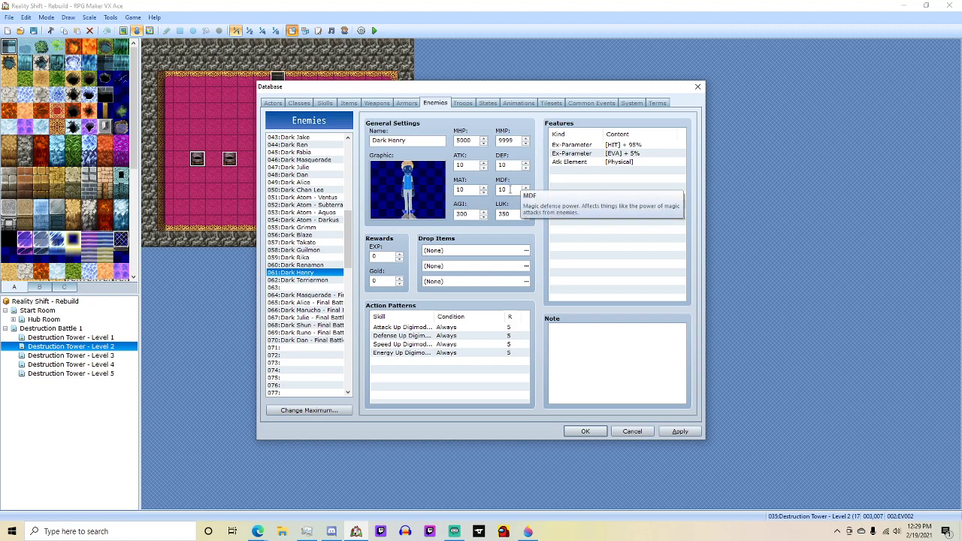
# Set Dark Henry's MDF and DEF to 200 each, using Dark Rika's parameters as reference.
pyautogui.click(322, 258)
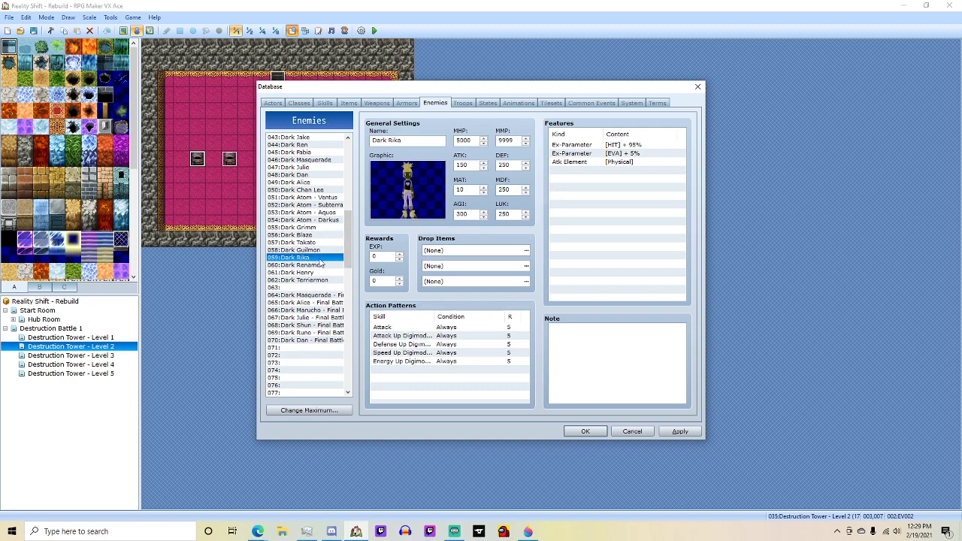
pyautogui.click(323, 272)
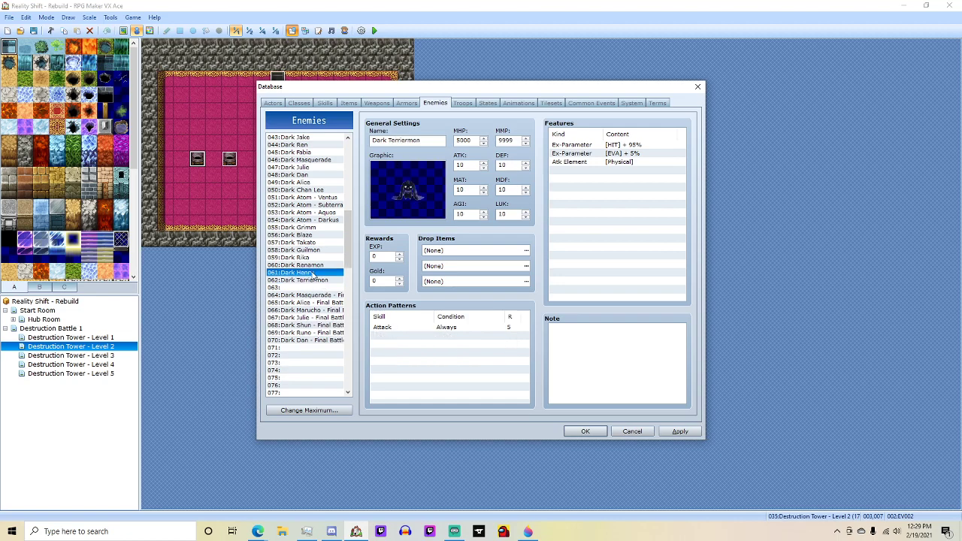
pyautogui.doubleClick(502, 190)
pyautogui.write('200')
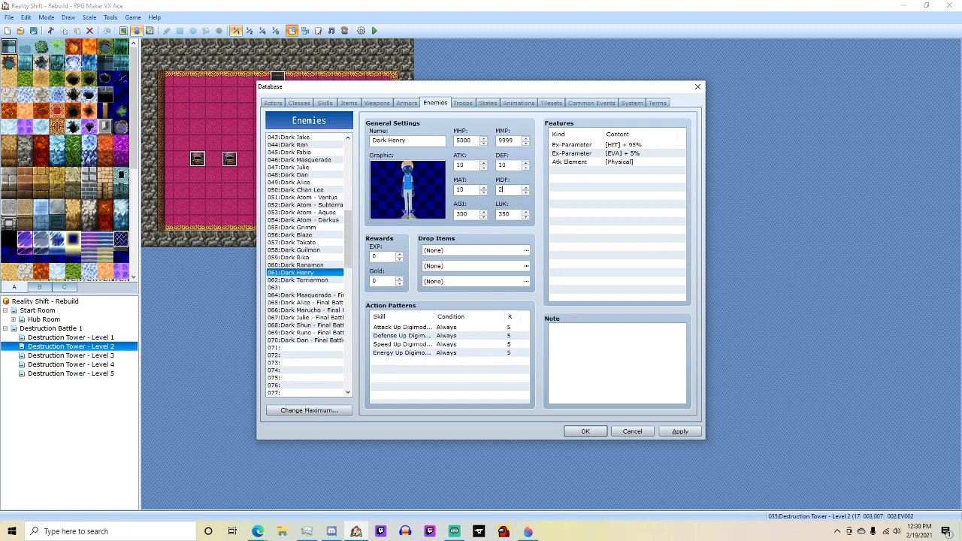
pyautogui.doubleClick(505, 165)
pyautogui.write('200')
# Switch to the Edge browser, search Google for "Henry digimon tamers" and open the DigimonWiki article on Henry Wong.
pyautogui.hotkey('alt', 'Tab')
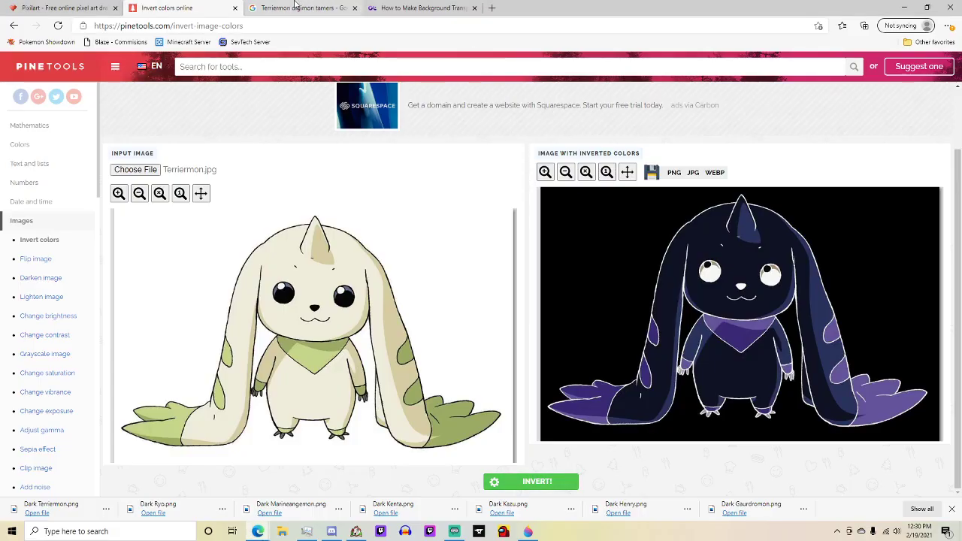
pyautogui.click(304, 7)
pyautogui.click(98, 100)
pyautogui.doubleClick(109, 74)
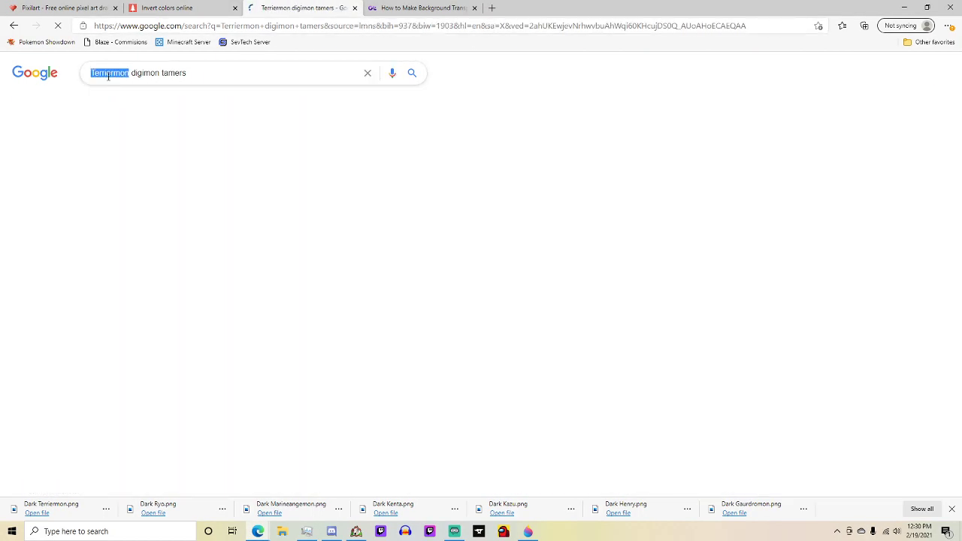
pyautogui.write('Henry')
pyautogui.press('Return')
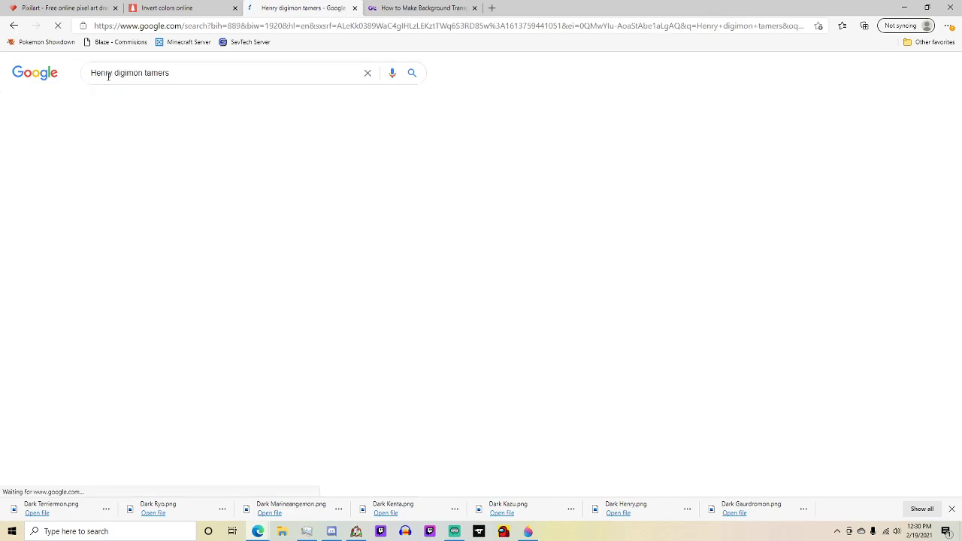
pyautogui.click(212, 155)
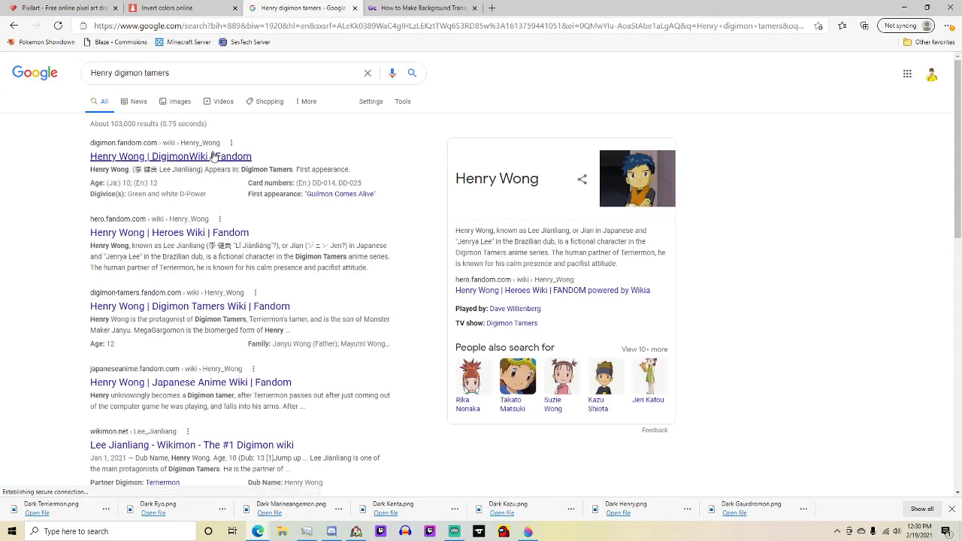
# Read through the Henry Wong wiki article, including his description, fiction, cards and Digimon forms.
pyautogui.scroll(-5, 301, 196)
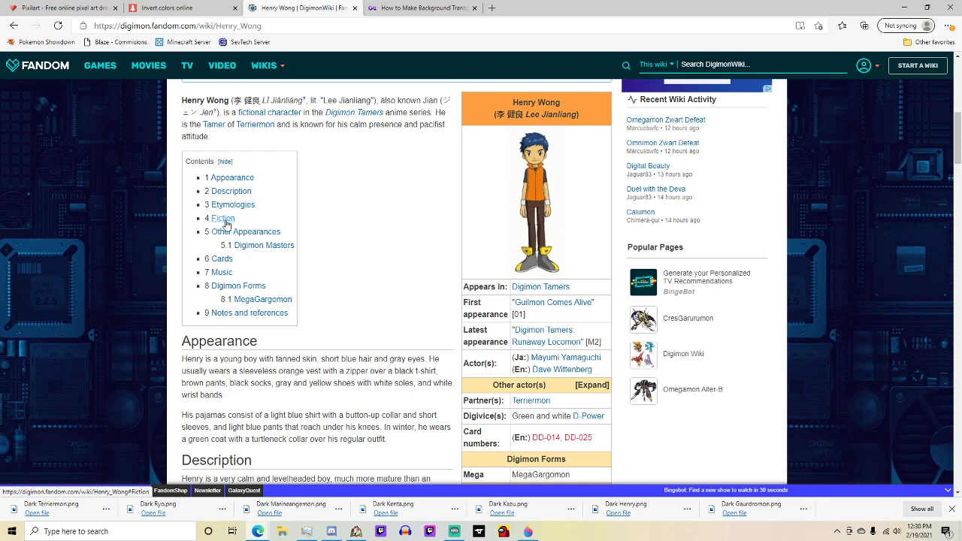
pyautogui.scroll(-3, 286, 239)
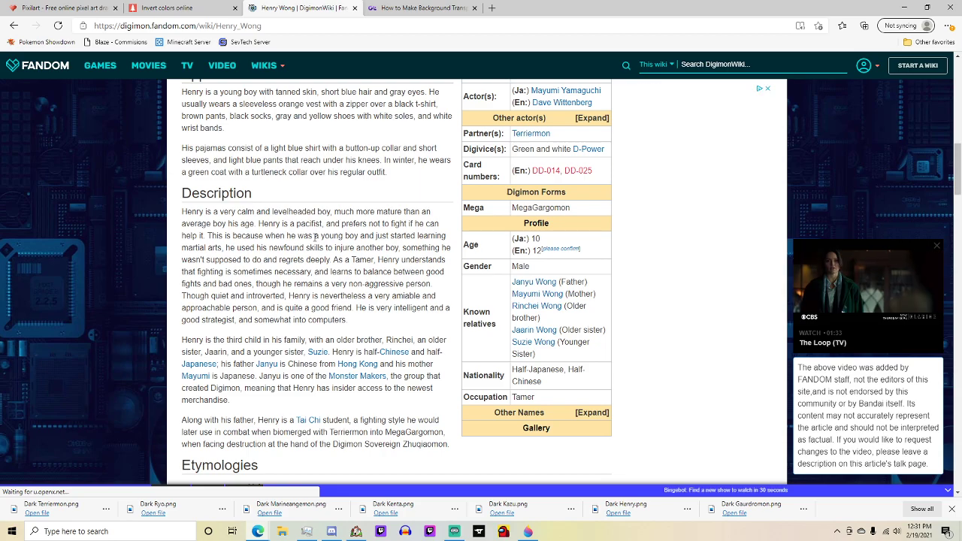
pyautogui.scroll(-2, 315, 237)
pyautogui.scroll(-1, 315, 239)
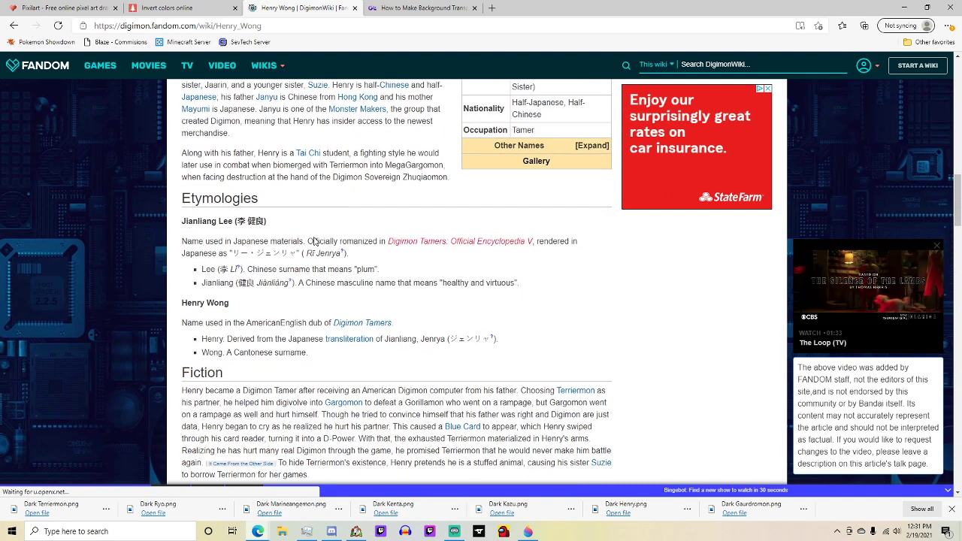
pyautogui.scroll(-2, 315, 241)
pyautogui.scroll(-3, 315, 240)
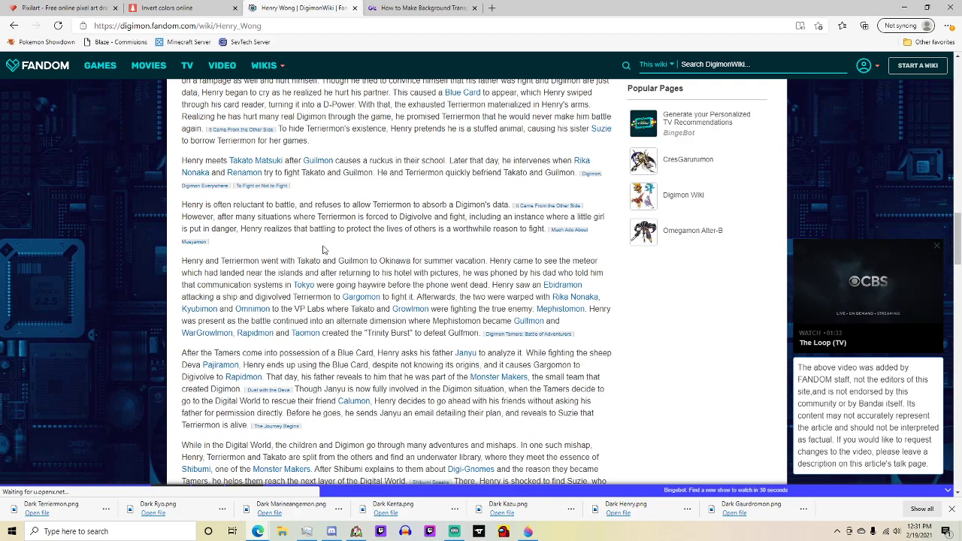
pyautogui.scroll(-8, 323, 249)
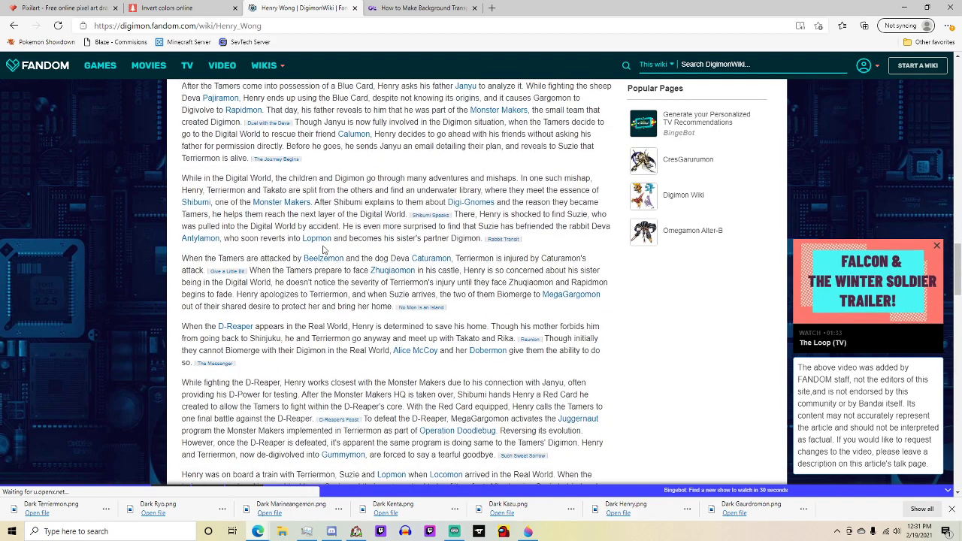
pyautogui.scroll(-3, 323, 249)
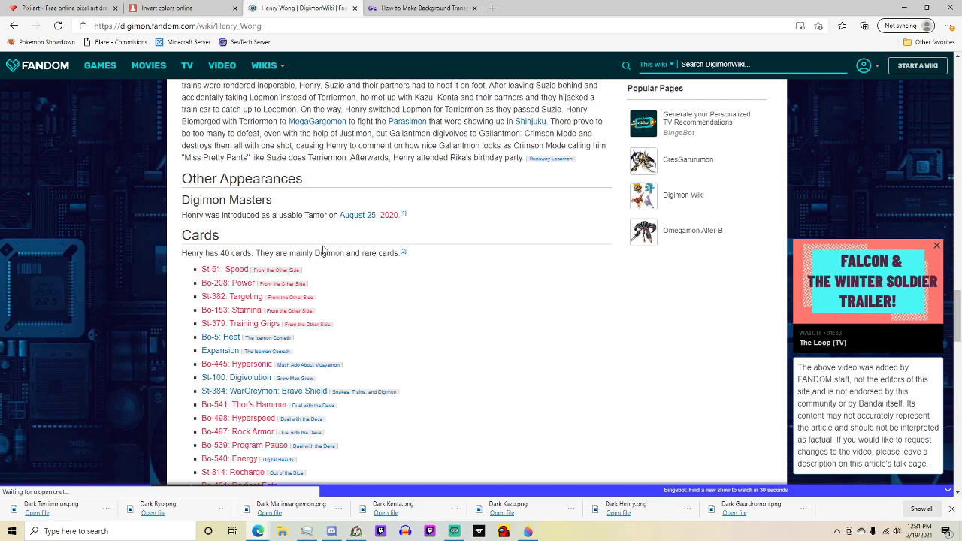
pyautogui.scroll(-1, 323, 249)
pyautogui.scroll(-5, 323, 250)
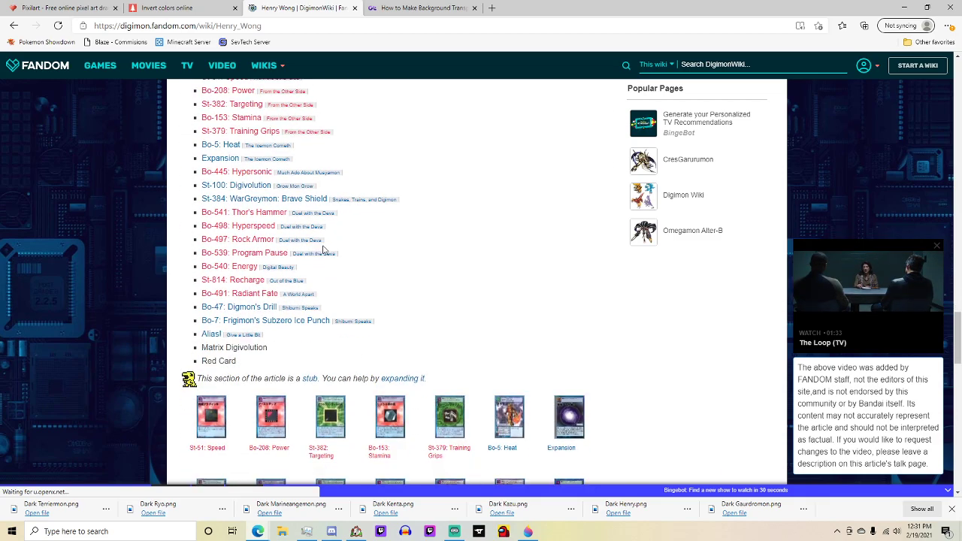
pyautogui.scroll(-3, 325, 251)
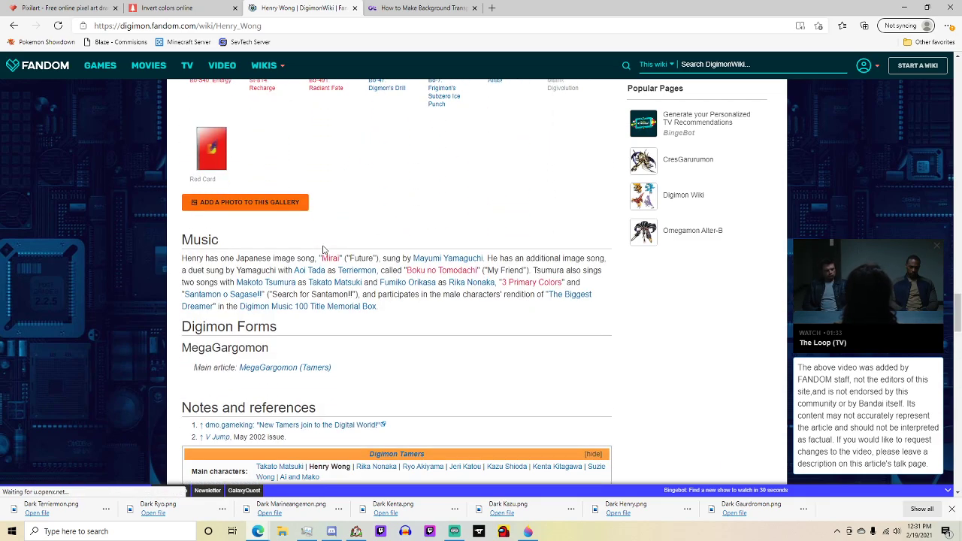
pyautogui.scroll(-2, 350, 235)
pyautogui.scroll(-3, 350, 235)
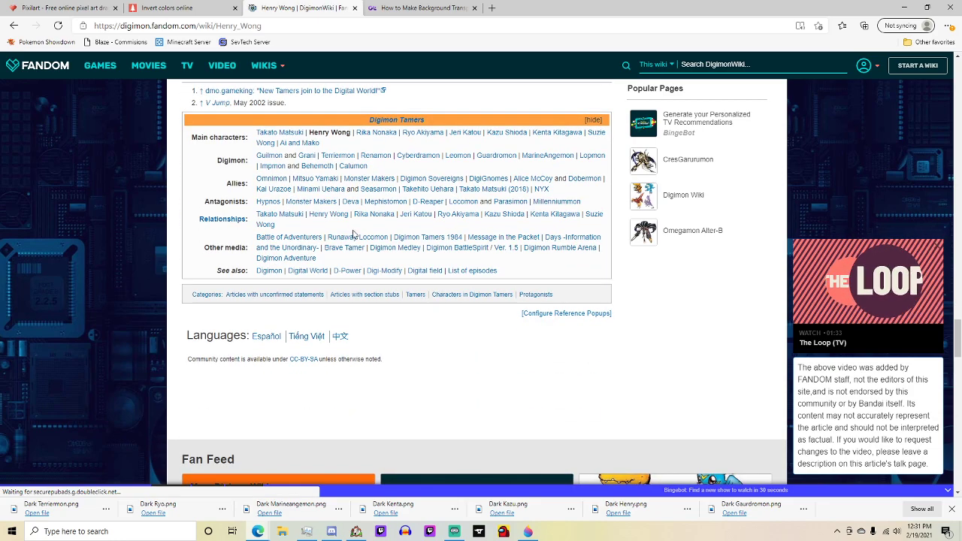
# Select enemy Dark Terriermon in RPG Maker, and look up Terriermon's attacks on the partner Digimon's wiki page in Edge.
pyautogui.hotkey('alt', 'Tab')
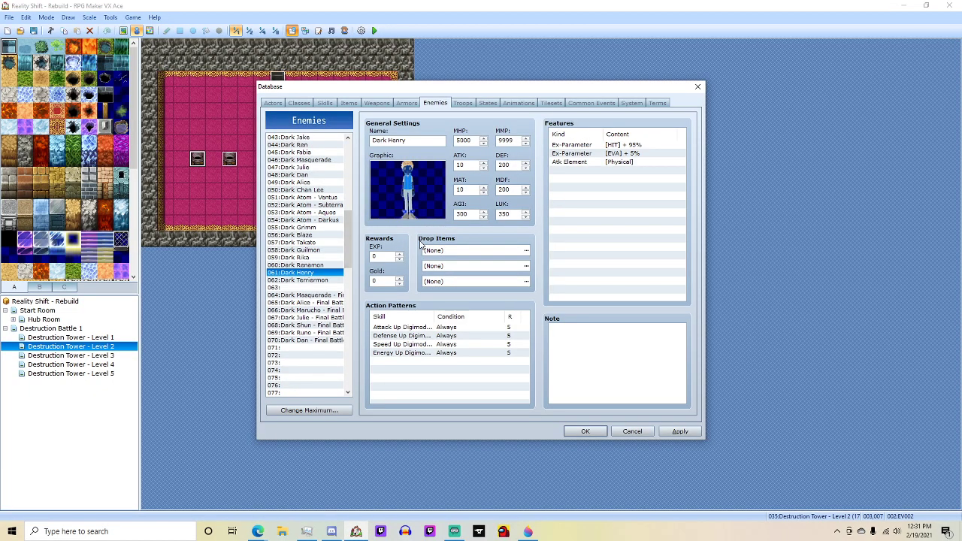
pyautogui.click(320, 281)
pyautogui.hotkey('alt', 'Tab')
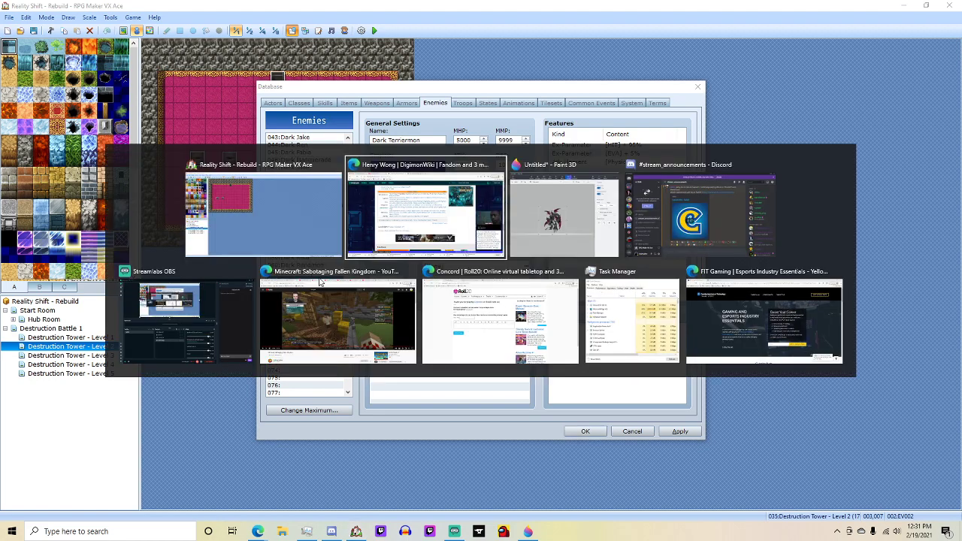
pyautogui.scroll(15, 308, 186)
pyautogui.scroll(15, 308, 186)
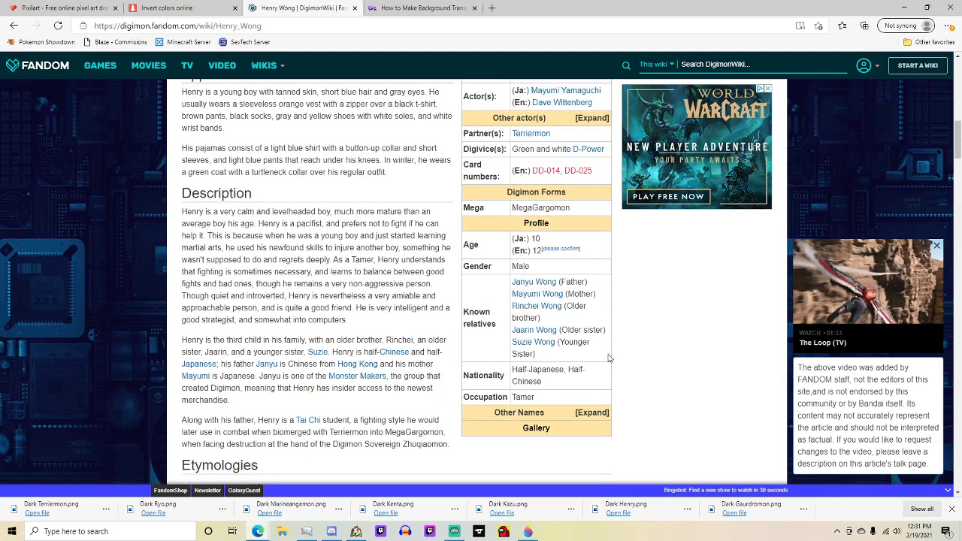
pyautogui.scroll(1, 609, 295)
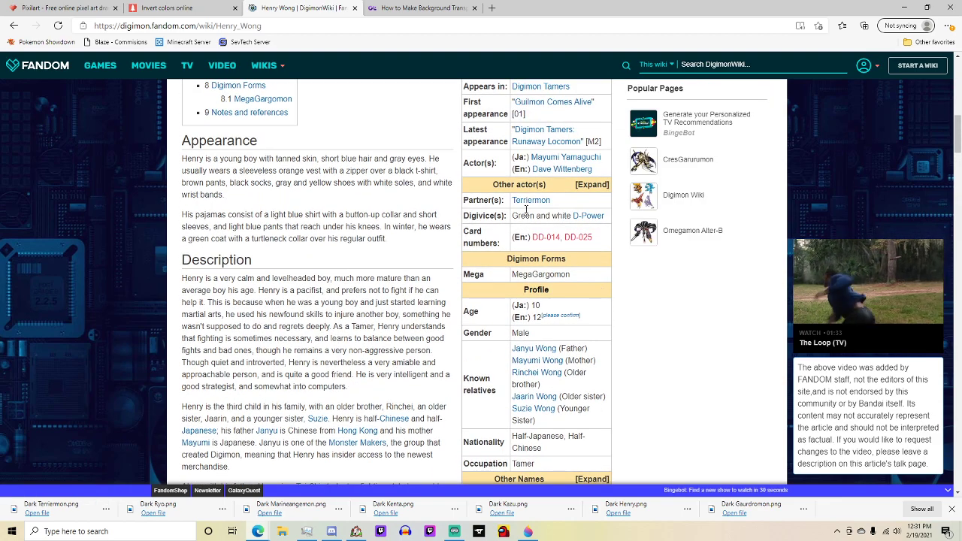
pyautogui.click(530, 206)
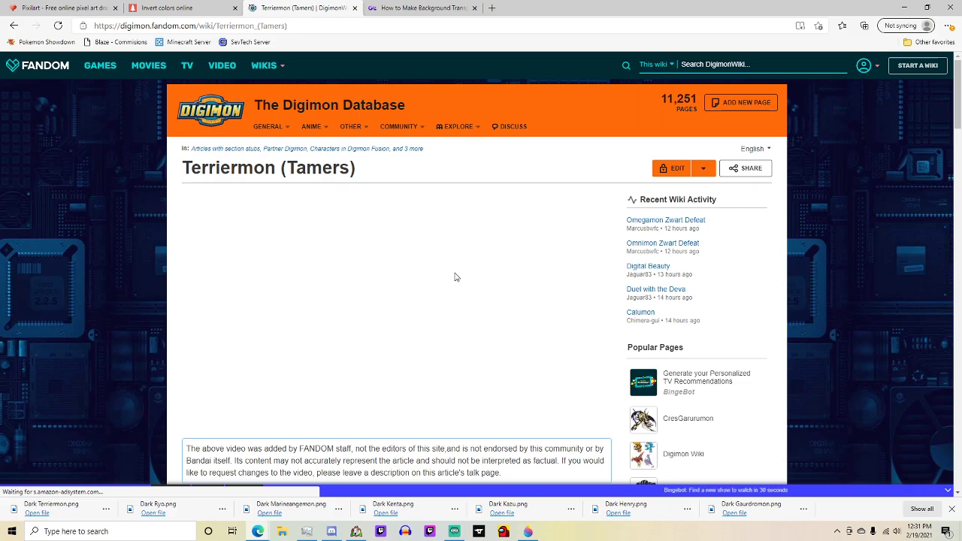
pyautogui.scroll(-5, 454, 272)
pyautogui.scroll(-5, 454, 277)
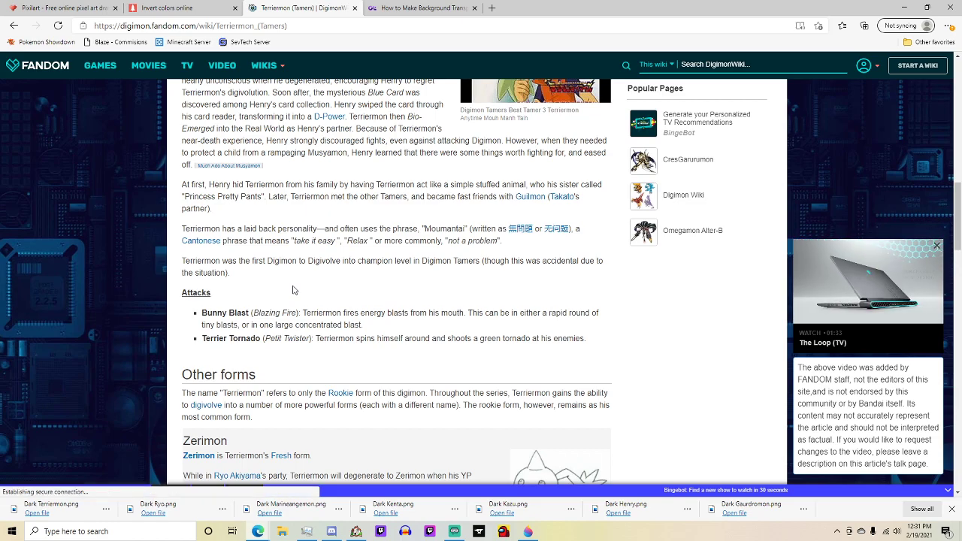
# Switch back to RPG Maker VX Ace and name the empty skill 150 "Bunny Blast".
pyautogui.hotkey('alt', 'Tab')
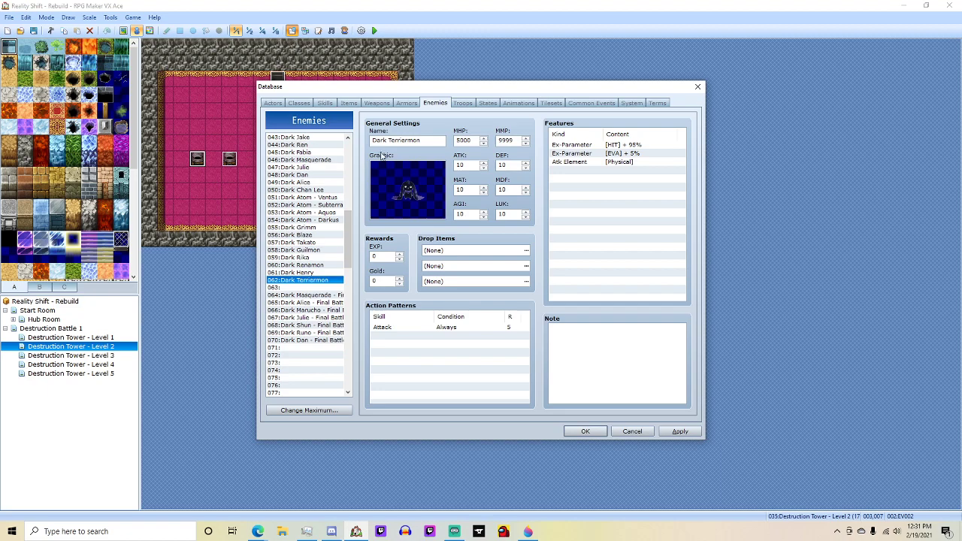
pyautogui.click(324, 103)
pyautogui.moveTo(348, 164); pyautogui.dragTo(406, 366)
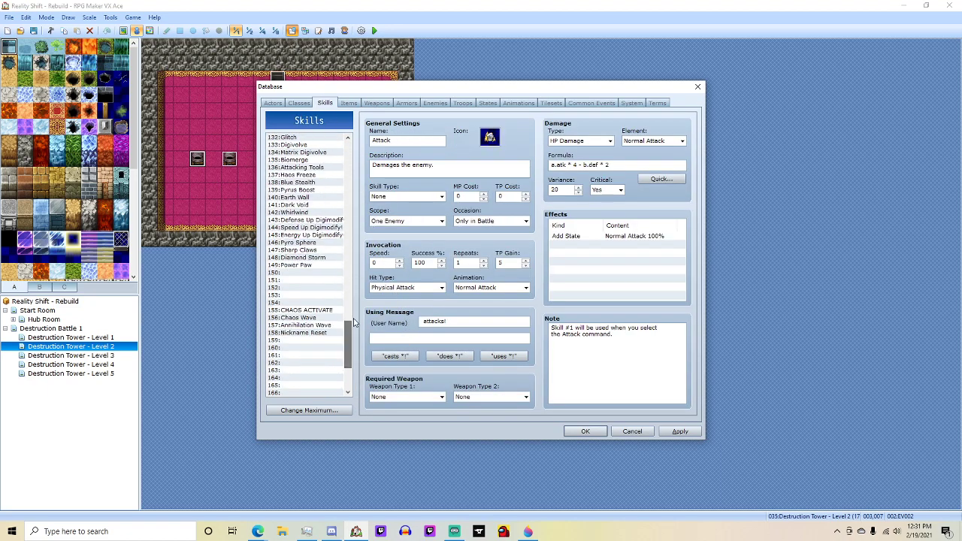
pyautogui.click(296, 272)
pyautogui.click(379, 139)
pyautogui.write('Bunny Blast')
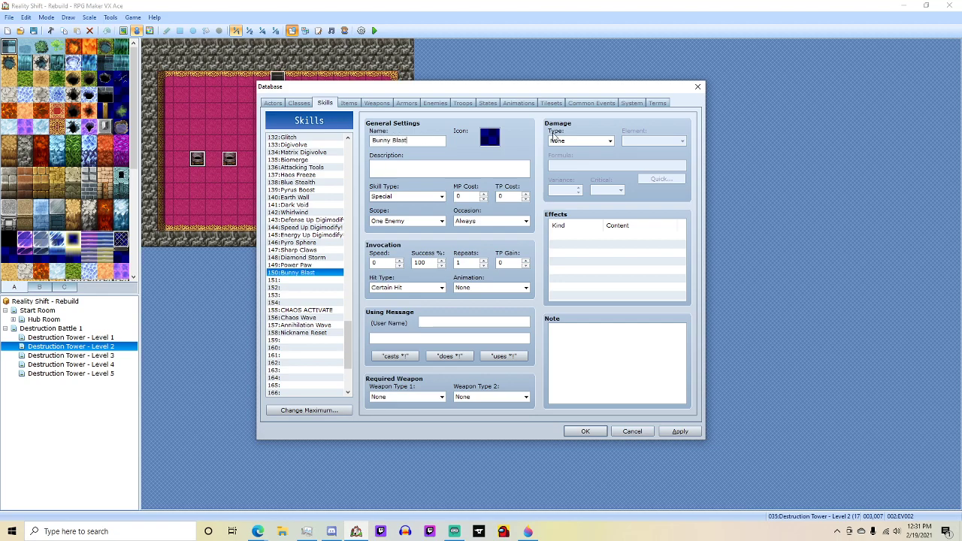
pyautogui.click(495, 139)
pyautogui.doubleClick(495, 138)
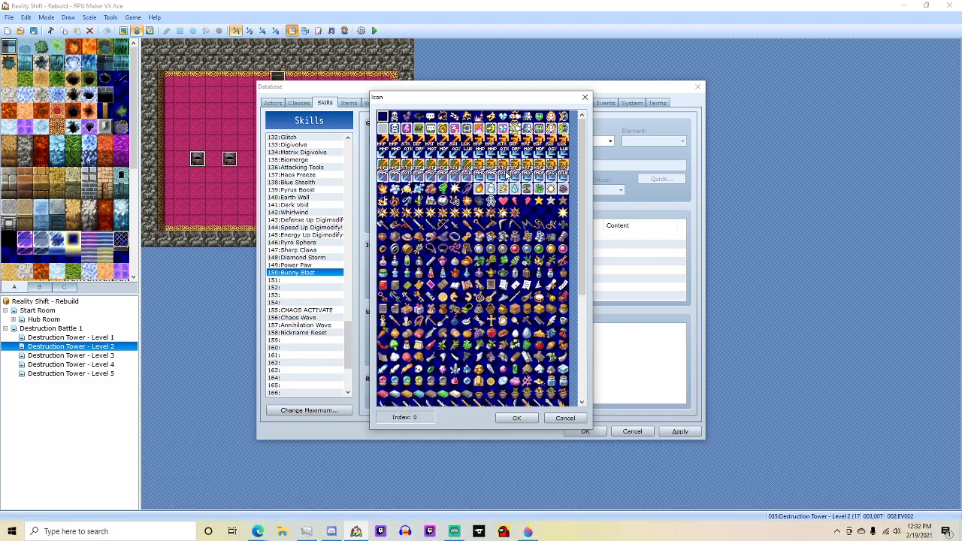
pyautogui.click(518, 418)
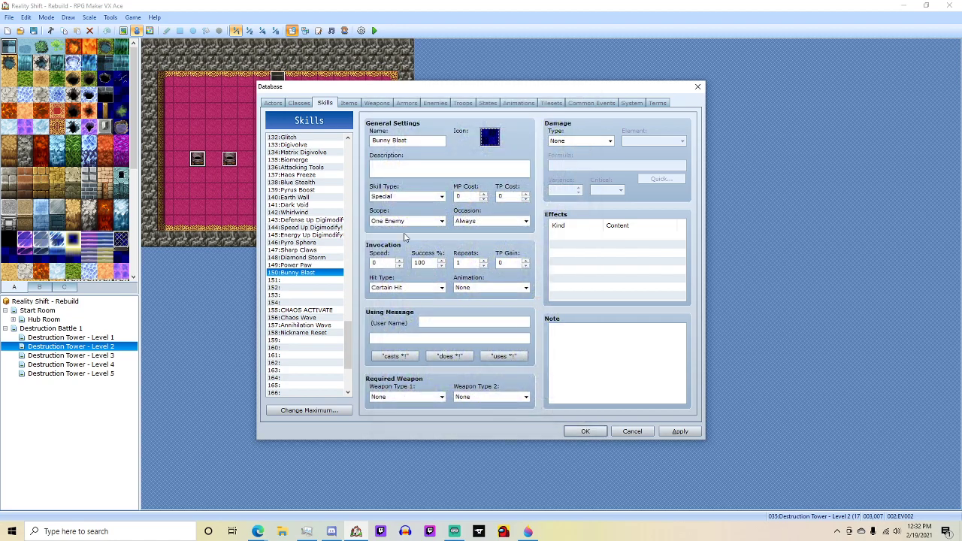
# Give Bunny Blast the description "Terriermon sends out a rapid fire attack!", skill type Special, MP cost 50 and scope 4 Random Enemies.
pyautogui.click(418, 169)
pyautogui.click(419, 200)
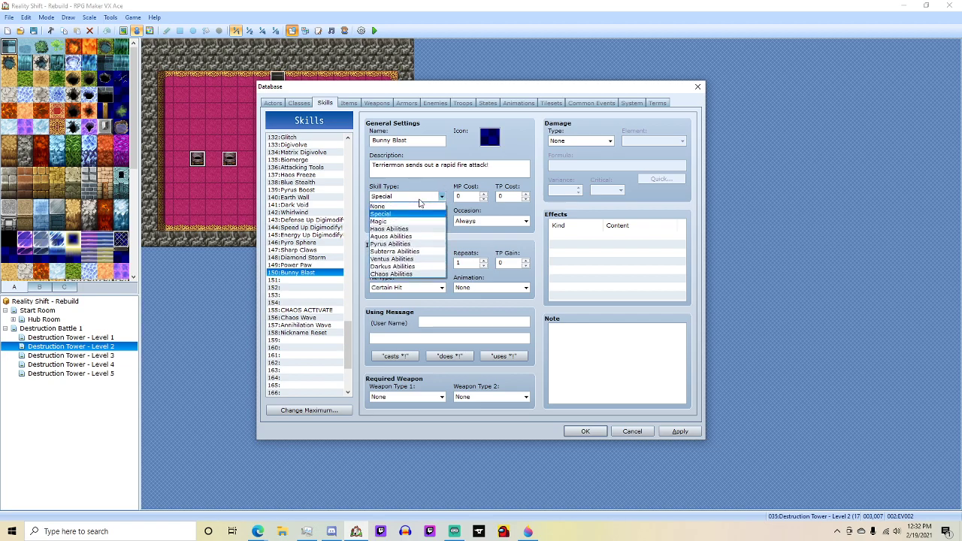
pyautogui.click(417, 198)
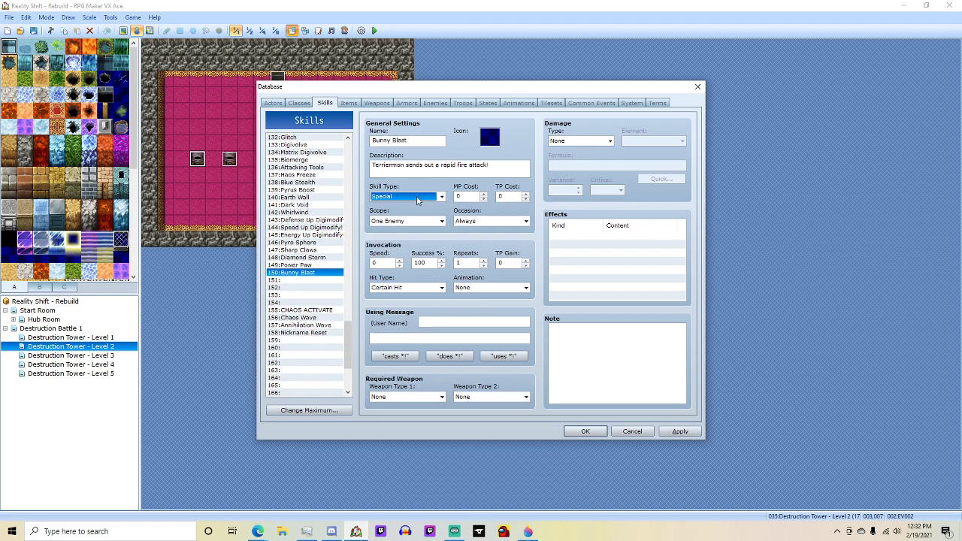
pyautogui.doubleClick(466, 196)
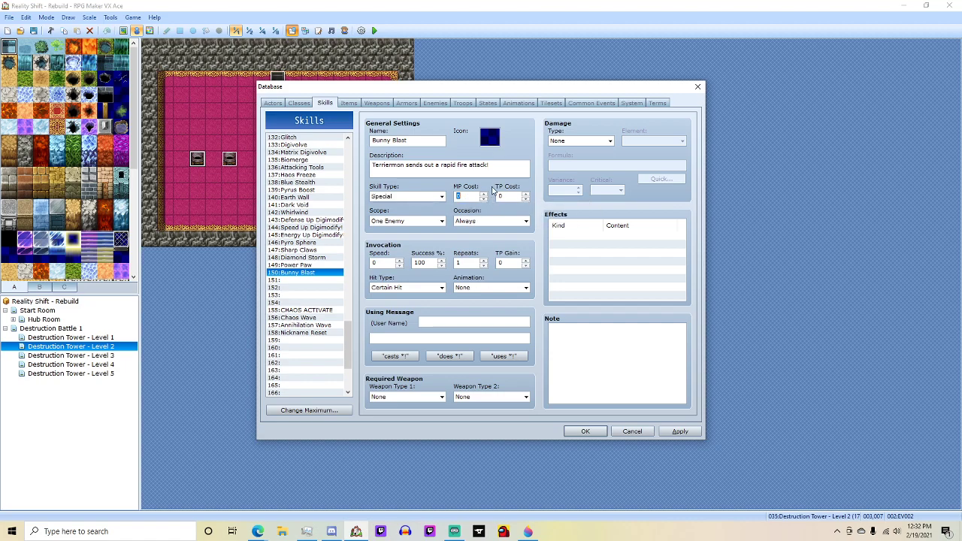
pyautogui.write('50')
pyautogui.click(410, 220)
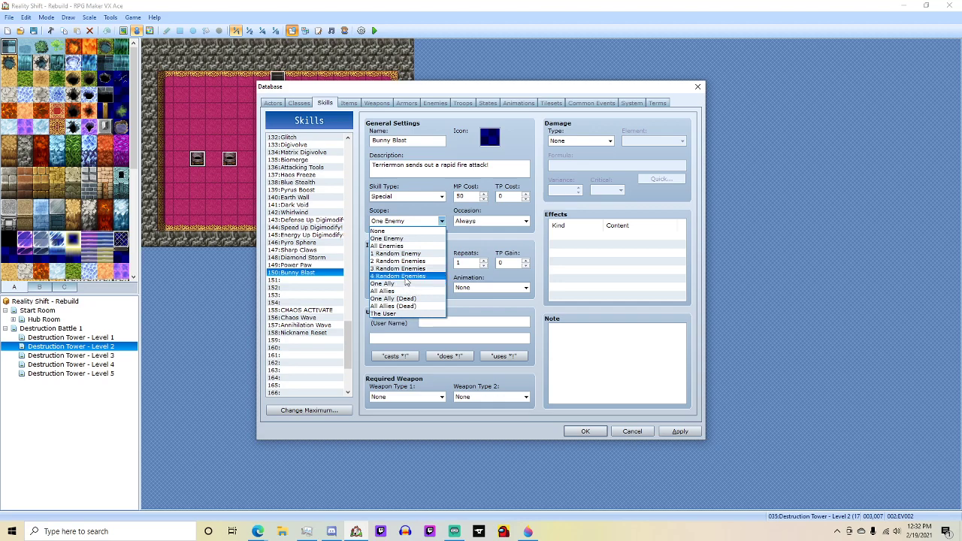
pyautogui.click(405, 277)
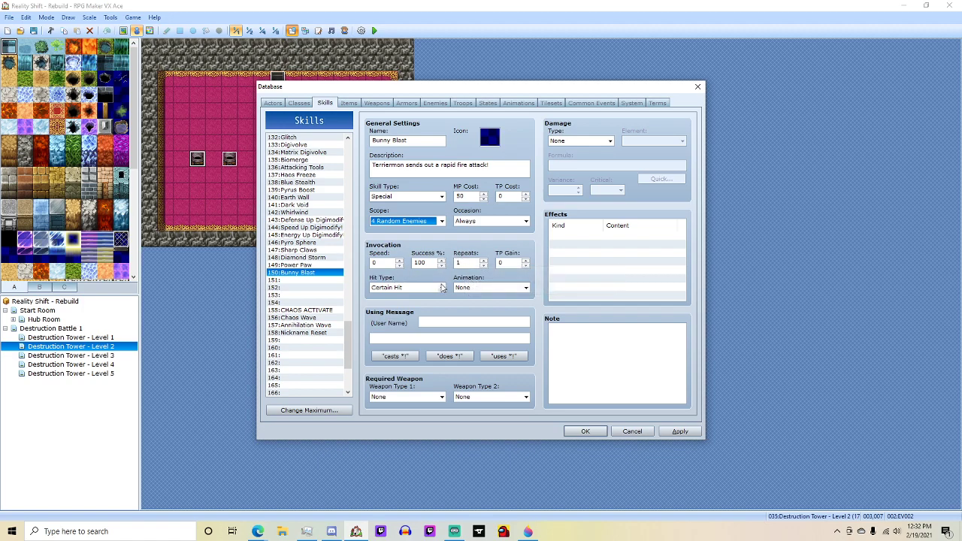
# Set Bunny Blast's hit type to Physical Attack and its using message to "fires his Bunny Blast".
pyautogui.click(439, 289)
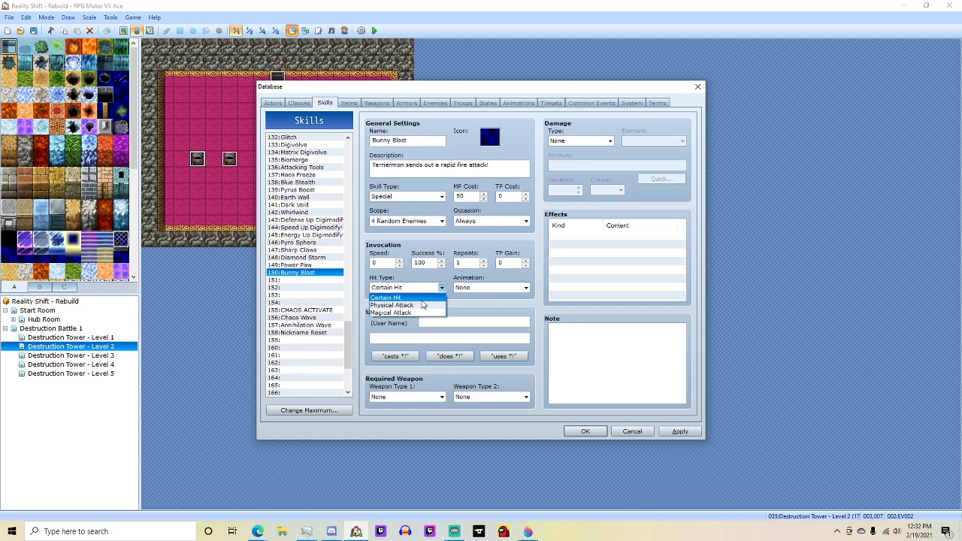
pyautogui.click(435, 308)
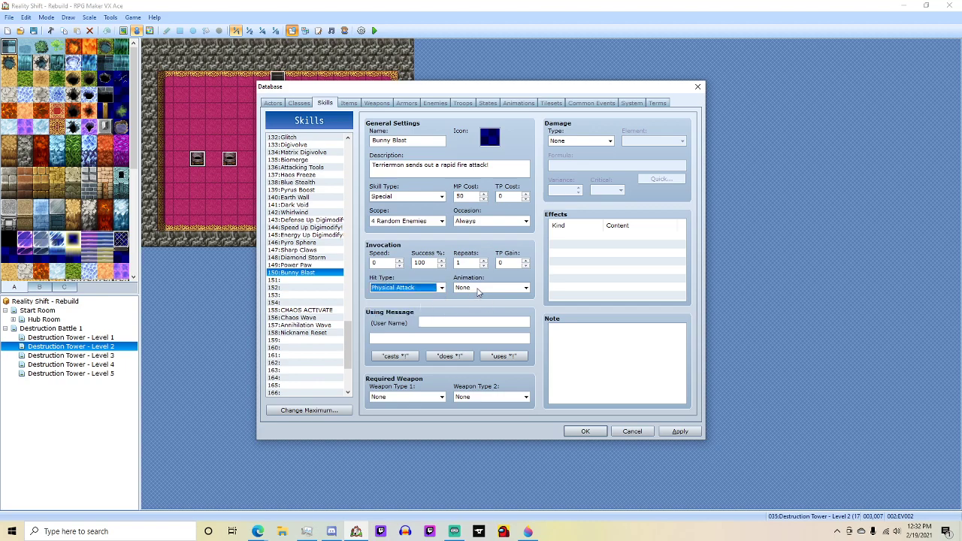
pyautogui.click(449, 323)
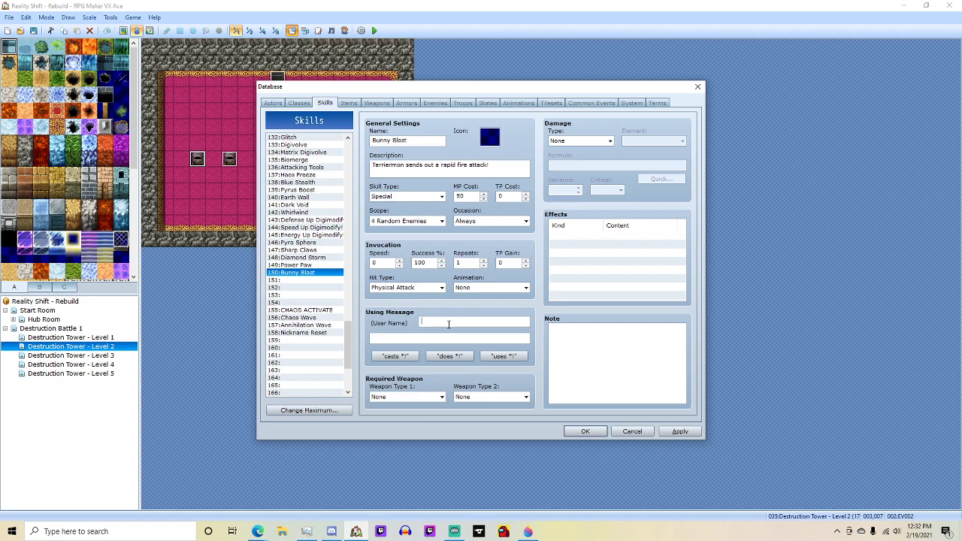
pyautogui.write('fires his Bunny Blast')
# Make Bunny Blast deal Wind HP damage with the quick-generated formula 60 + a.atk * 1.2 - b.def * 0.6.
pyautogui.click(576, 139)
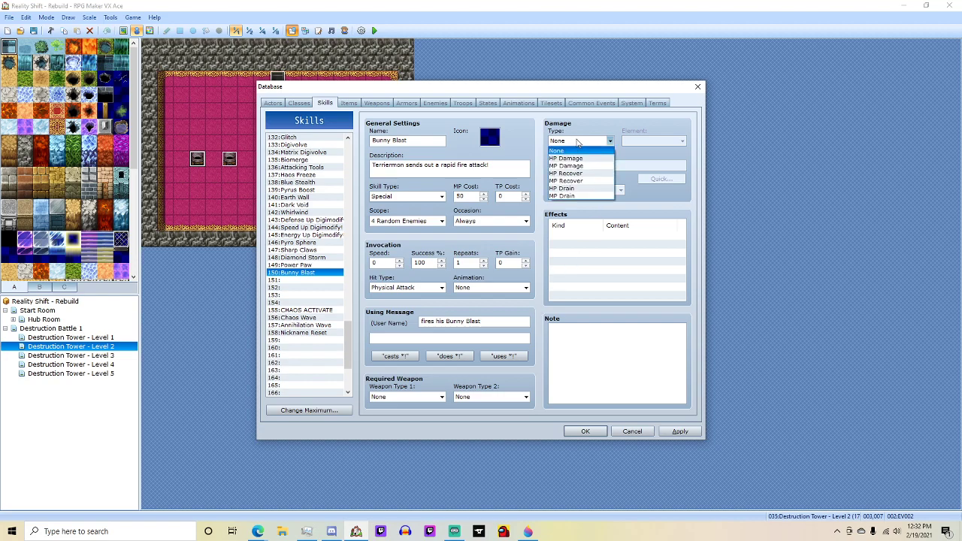
pyautogui.click(585, 160)
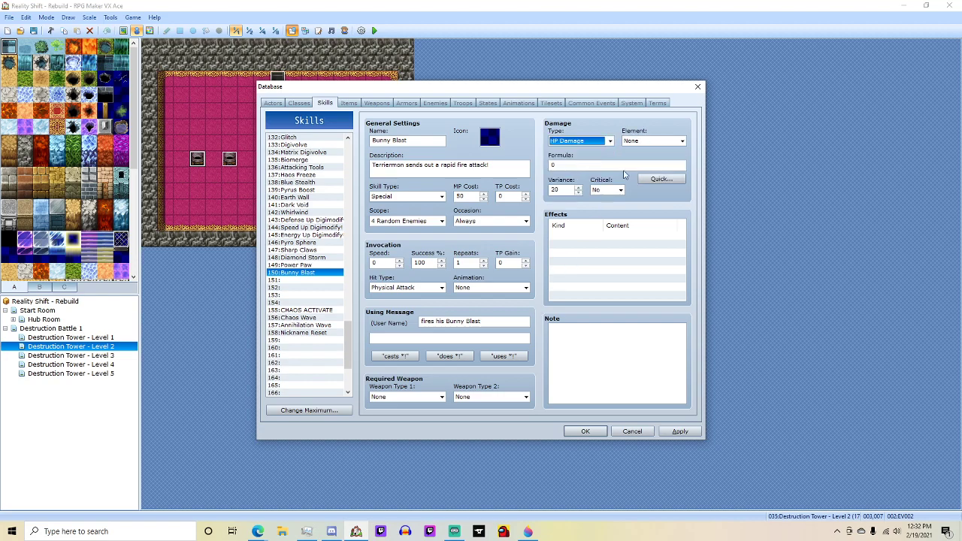
pyautogui.click(652, 140)
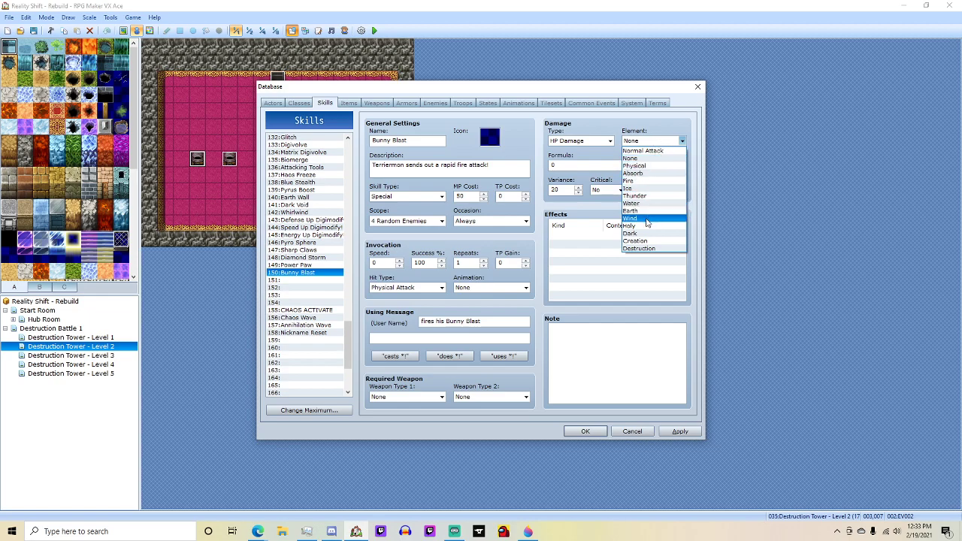
pyautogui.click(643, 219)
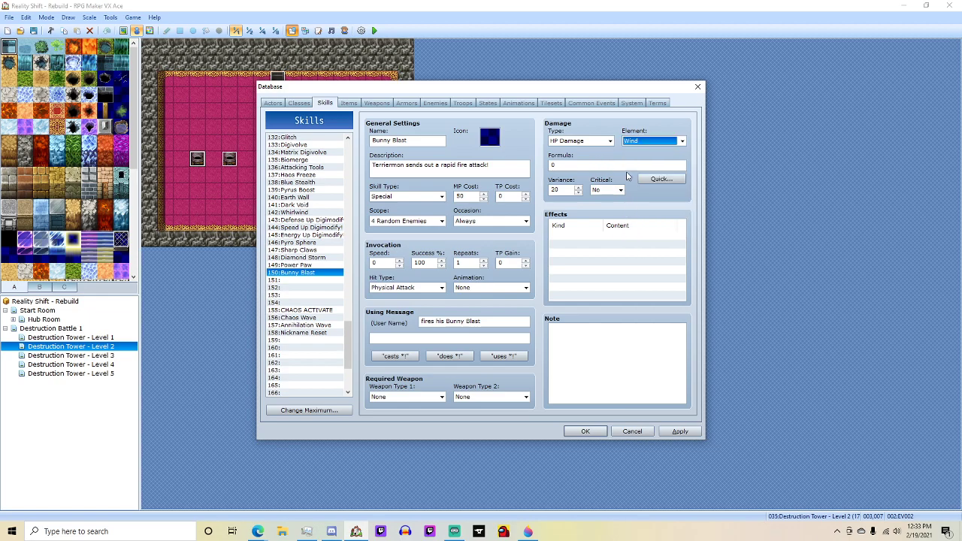
pyautogui.click(660, 179)
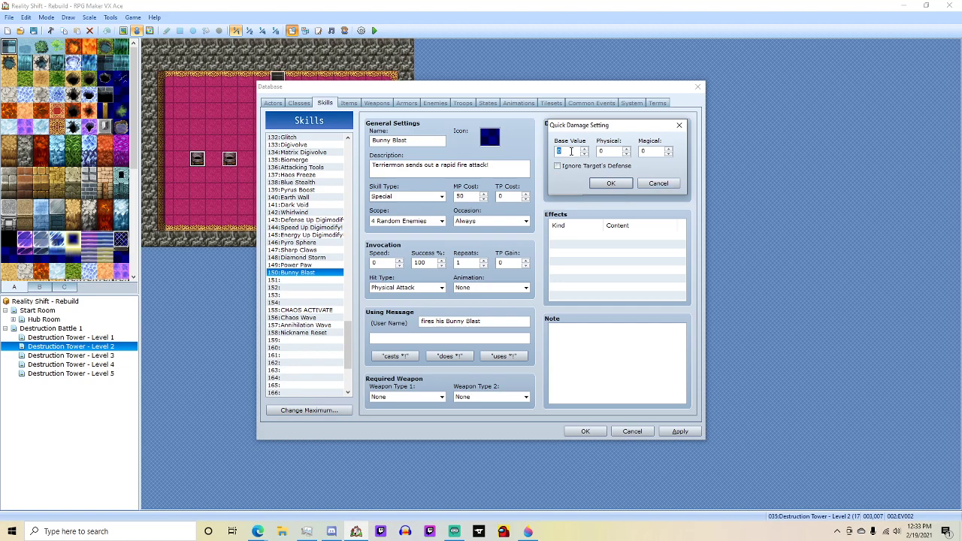
pyautogui.write('600')
pyautogui.click(610, 184)
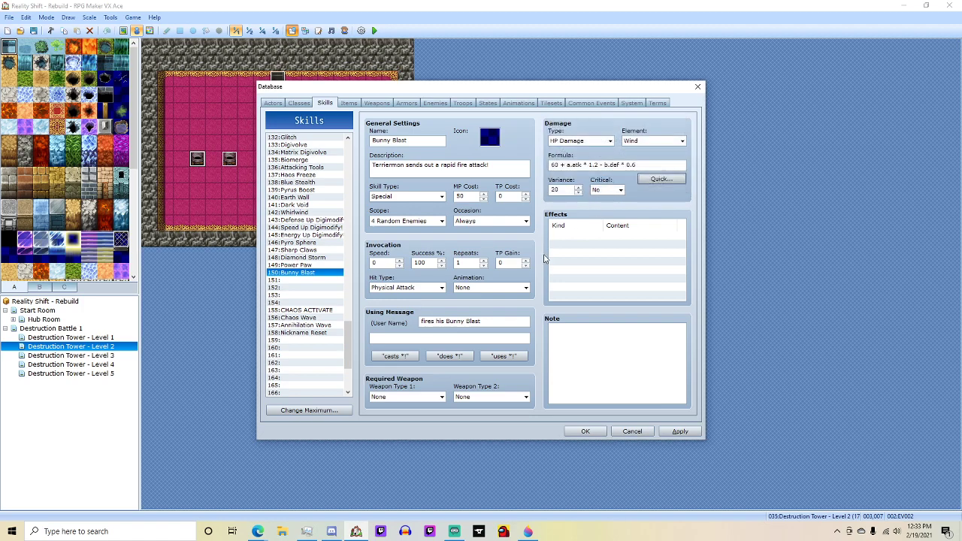
# Name skill 151 "Terrier Tornado", give it the green tornado icon and describe it as "Terriermon whips up a small tornado!".
pyautogui.click(302, 281)
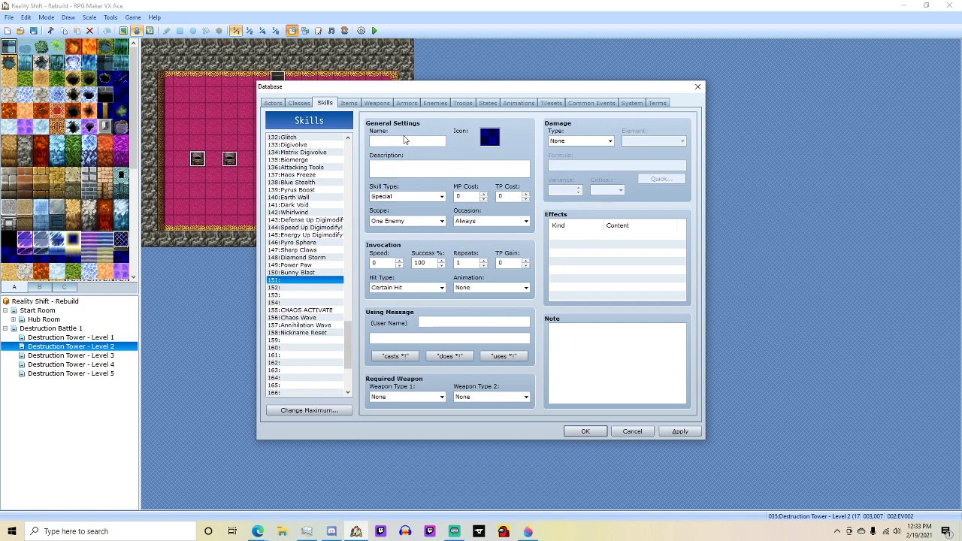
pyautogui.click(408, 142)
pyautogui.write('Terrier Tornado')
pyautogui.doubleClick(493, 141)
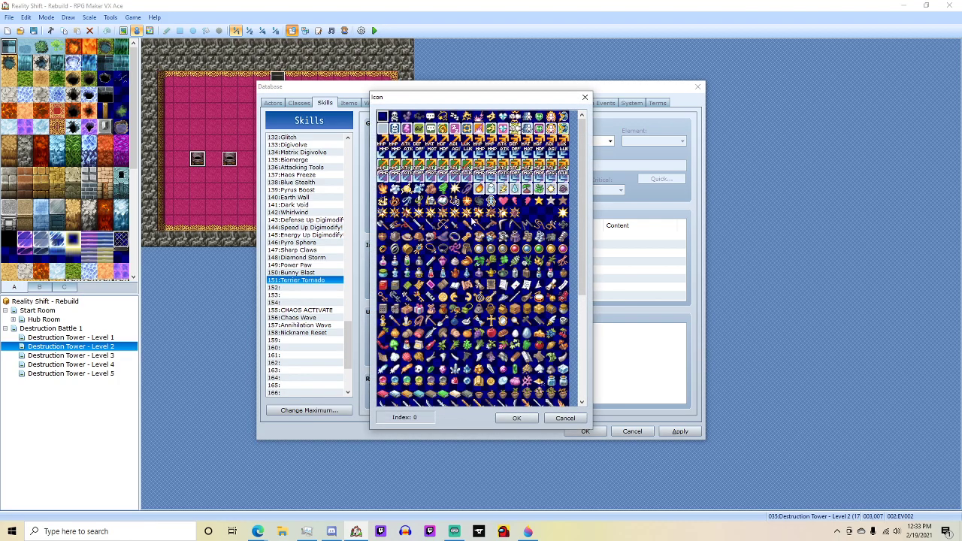
pyautogui.doubleClick(443, 188)
pyautogui.click(407, 175)
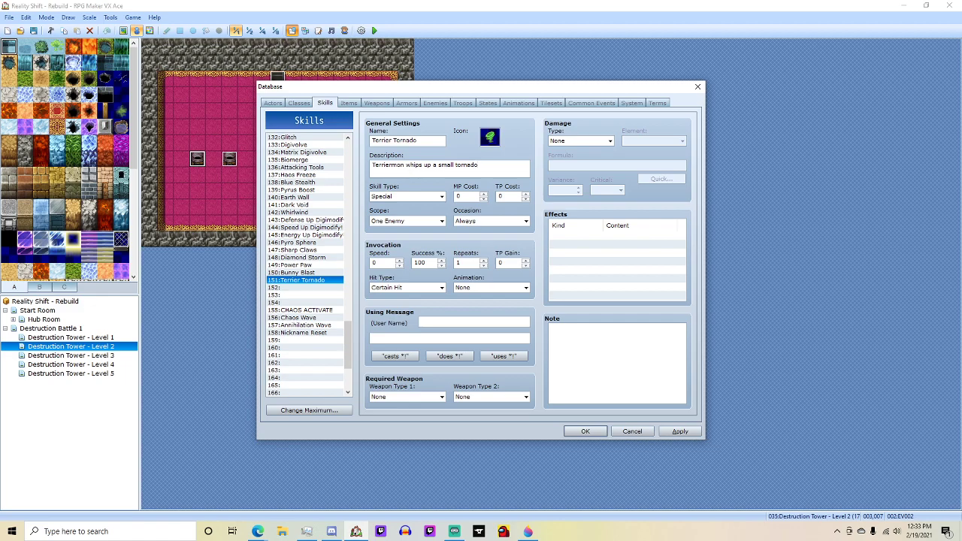
# Set Terrier Tornado's skill type to Magic and its MP cost to 60.
pyautogui.click(421, 197)
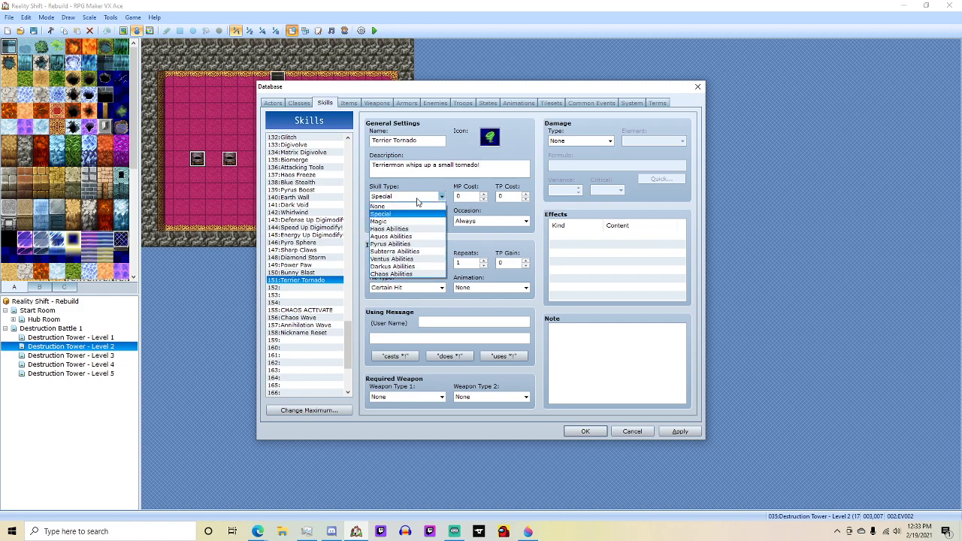
pyautogui.click(433, 214)
pyautogui.click(459, 197)
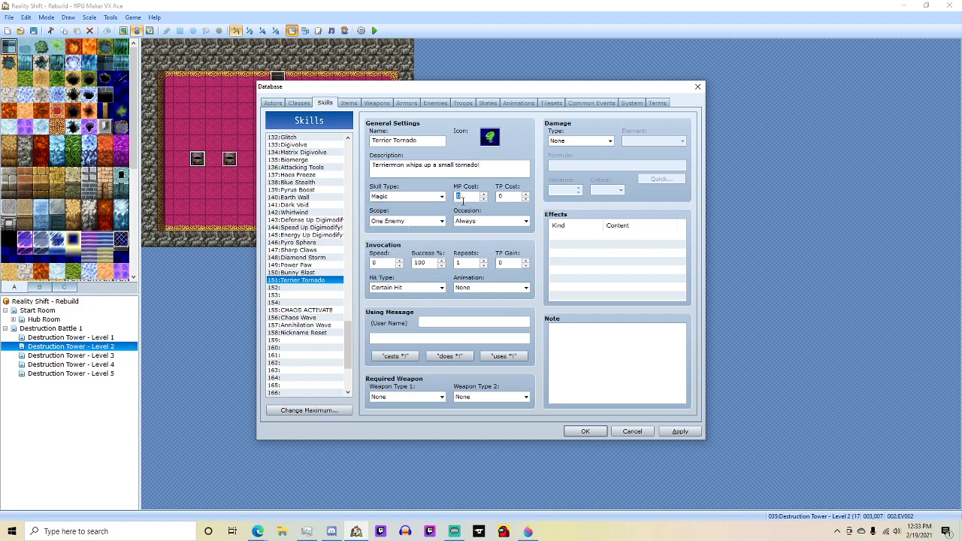
pyautogui.write('60')
# Make Terrier Tornado deal Wind HP damage from base 60, a.atk * 0.4 and a.mat * 1, with critical hits enabled.
pyautogui.click(579, 141)
pyautogui.click(580, 159)
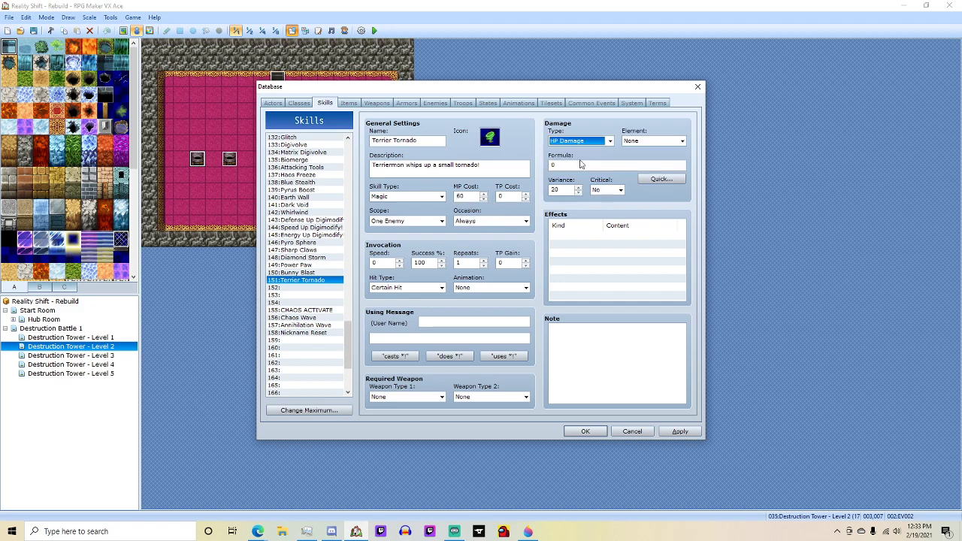
pyautogui.click(671, 140)
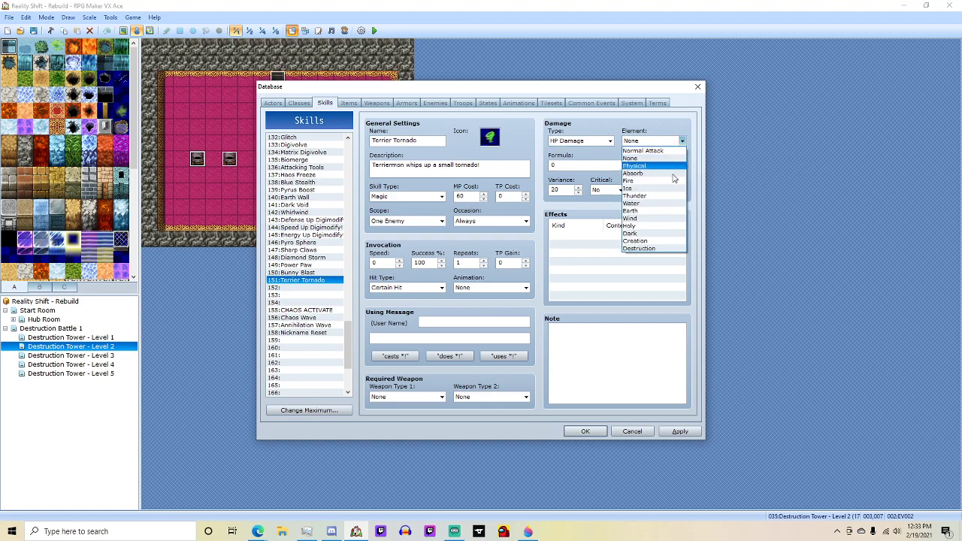
pyautogui.click(652, 218)
pyautogui.click(651, 176)
pyautogui.doubleClick(603, 151)
pyautogui.write('0')
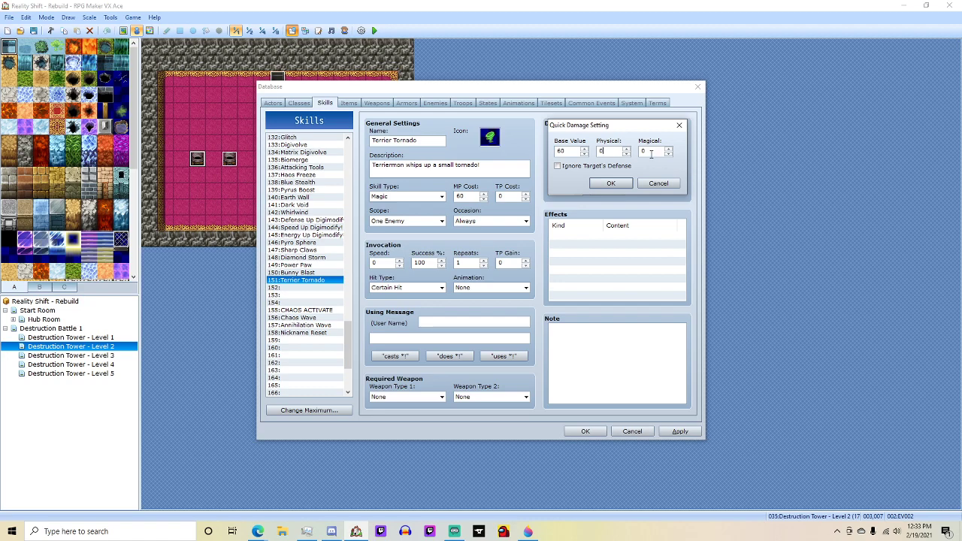
pyautogui.write('10')
pyautogui.click(644, 151)
pyautogui.write('5')
pyautogui.click(610, 183)
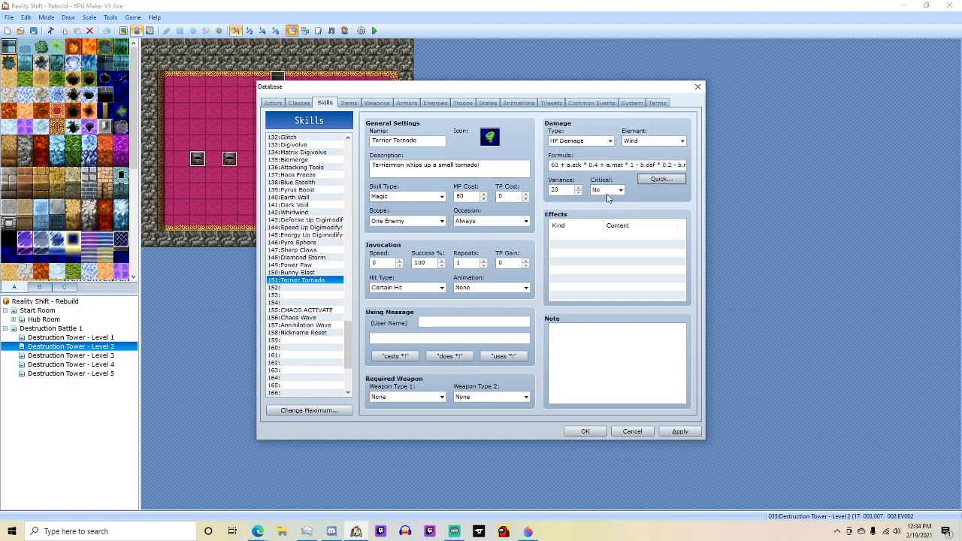
pyautogui.click(608, 190)
pyautogui.click(607, 205)
# Set Terrier Tornado's scope to 2 Random Enemies, hit type to Magical Attack and using message to "uses Terrier Tornado!".
pyautogui.click(406, 222)
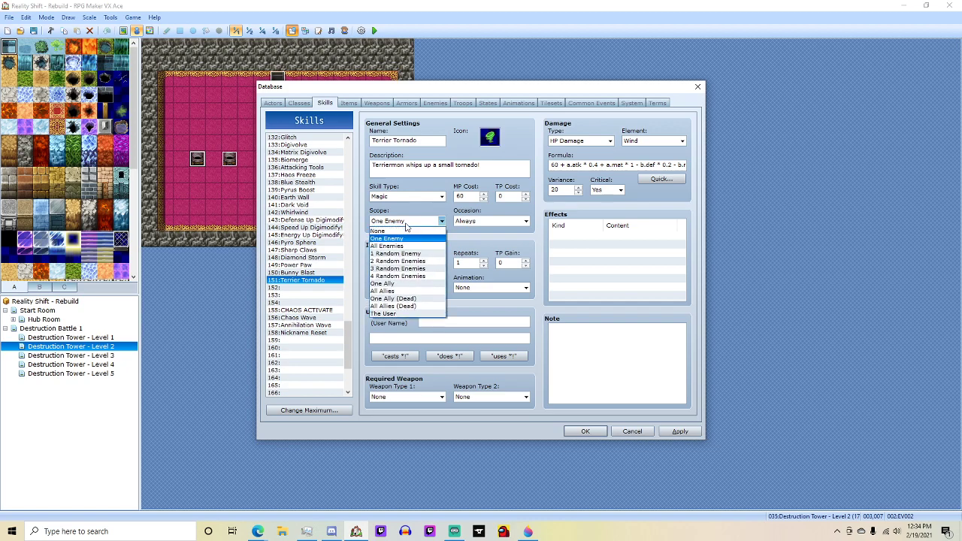
pyautogui.click(414, 261)
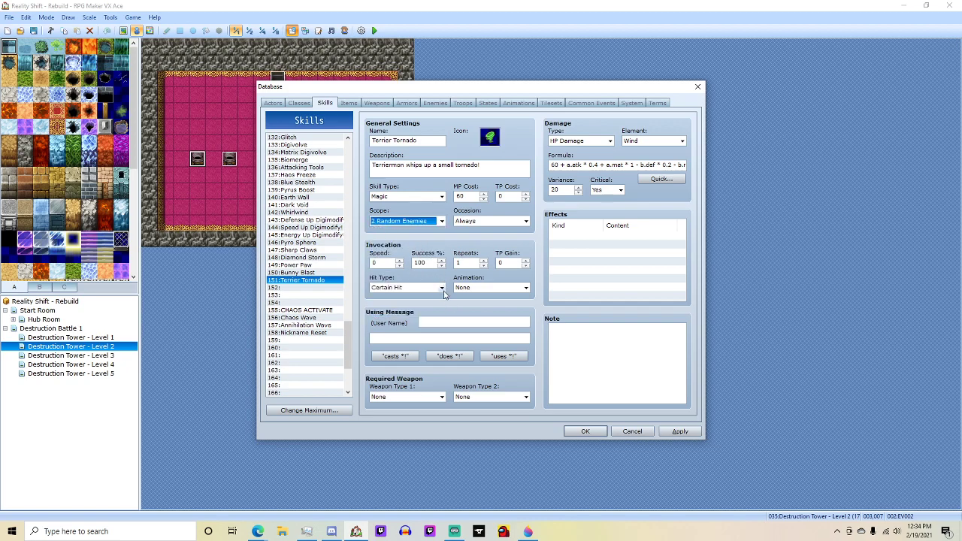
pyautogui.click(442, 287)
pyautogui.click(415, 312)
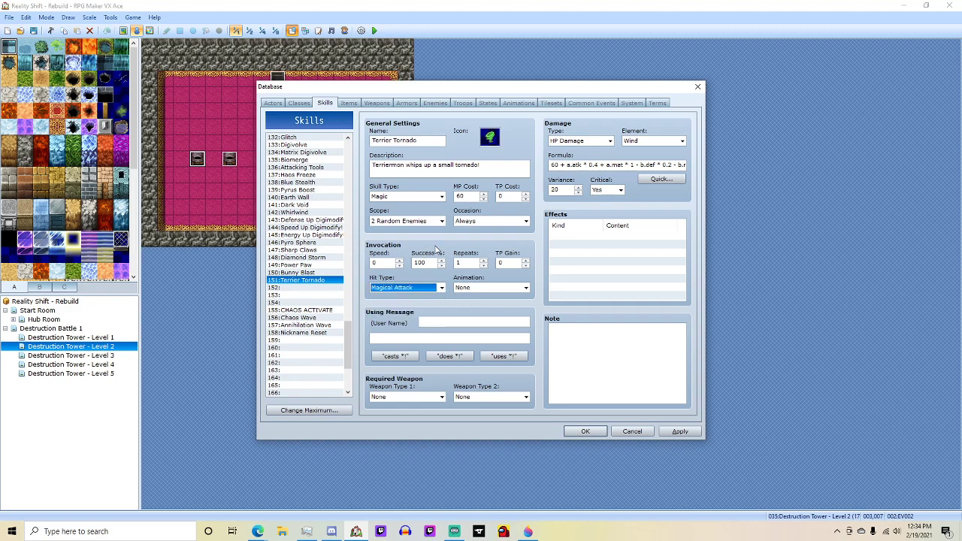
pyautogui.click(448, 320)
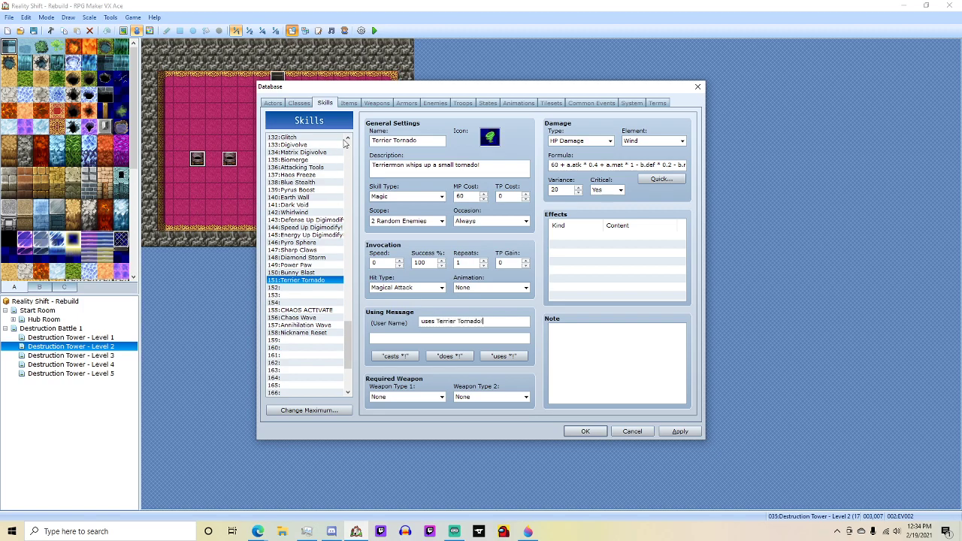
# Replace the Attack action in enemy Dark Terriermon's action patterns with Bunny Blast.
pyautogui.click(436, 103)
pyautogui.doubleClick(410, 326)
pyautogui.click(440, 274)
pyautogui.moveTo(441, 297); pyautogui.dragTo(470, 446)
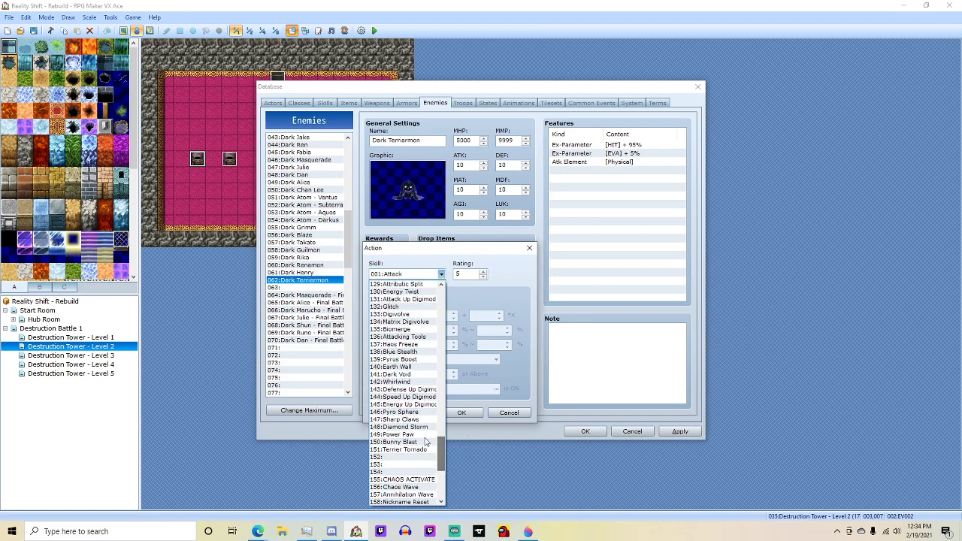
pyautogui.click(398, 464)
pyautogui.click(461, 412)
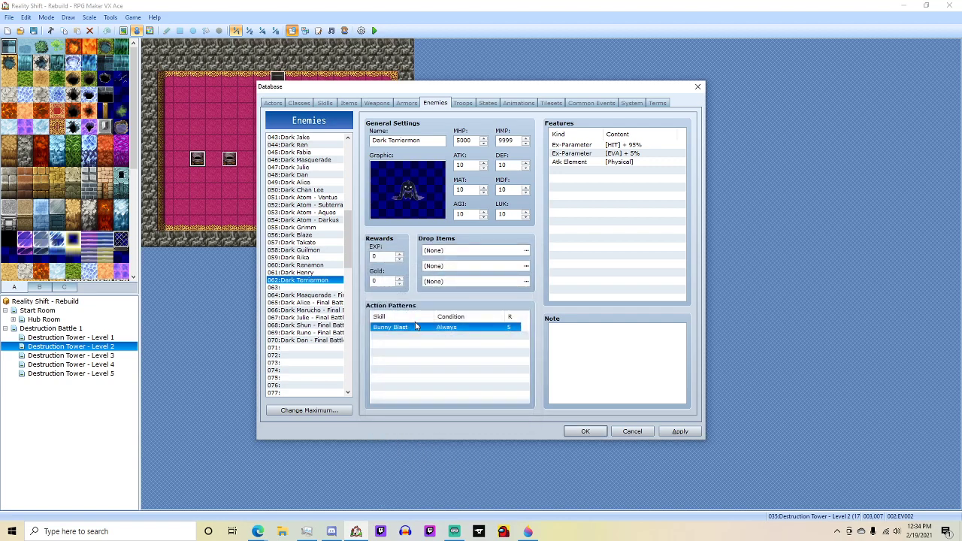
# Duplicate Dark Terriermon's Bunny Blast action and change the copy's skill to Terrier Tornado.
pyautogui.hotkey('ctrl', 'c')
pyautogui.press('Down')
pyautogui.hotkey('ctrl', 'v')
pyautogui.press('Up')
pyautogui.press('Return')
pyautogui.press('Down')
pyautogui.press('Return')
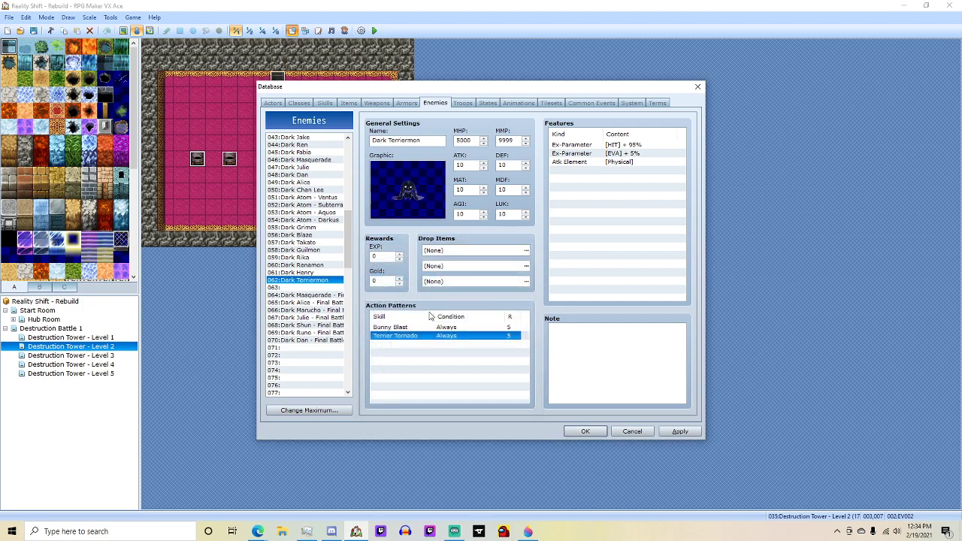
# Set Dark Terriermon's parameters, using Dark Guilmon and Dark Renamon as reference: ATK 275, DEF 350, MAT 275, MDF 300, AGI 500 and LUK 250.
pyautogui.doubleClick(460, 165)
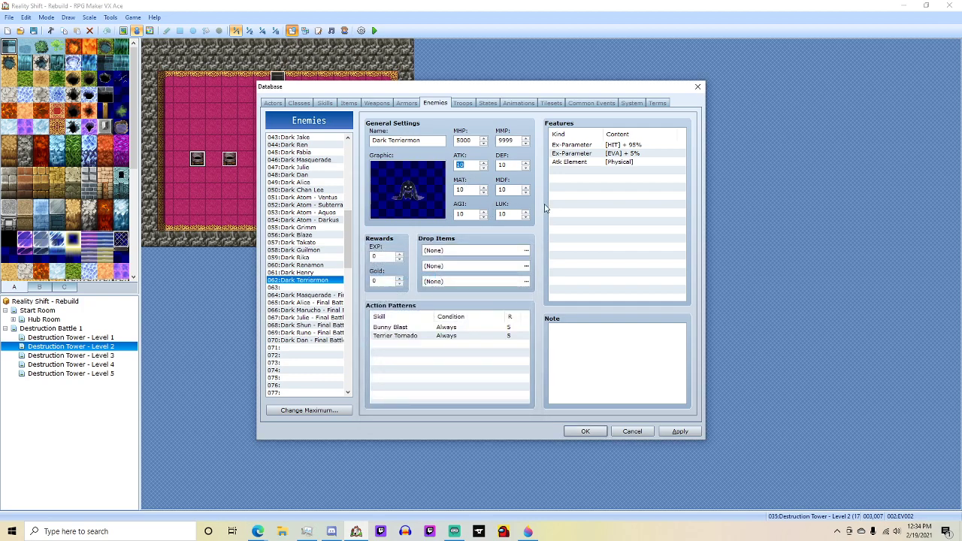
pyautogui.click(308, 266)
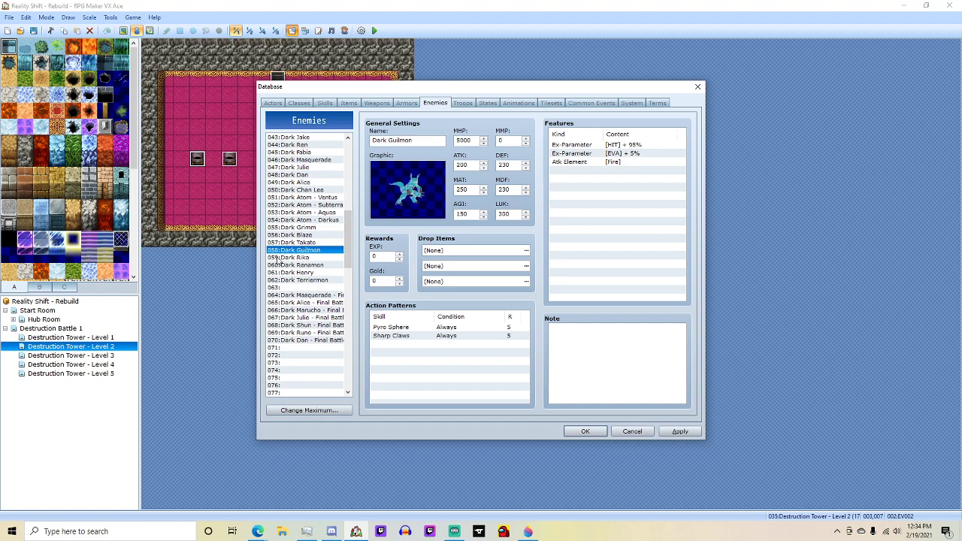
pyautogui.click(314, 265)
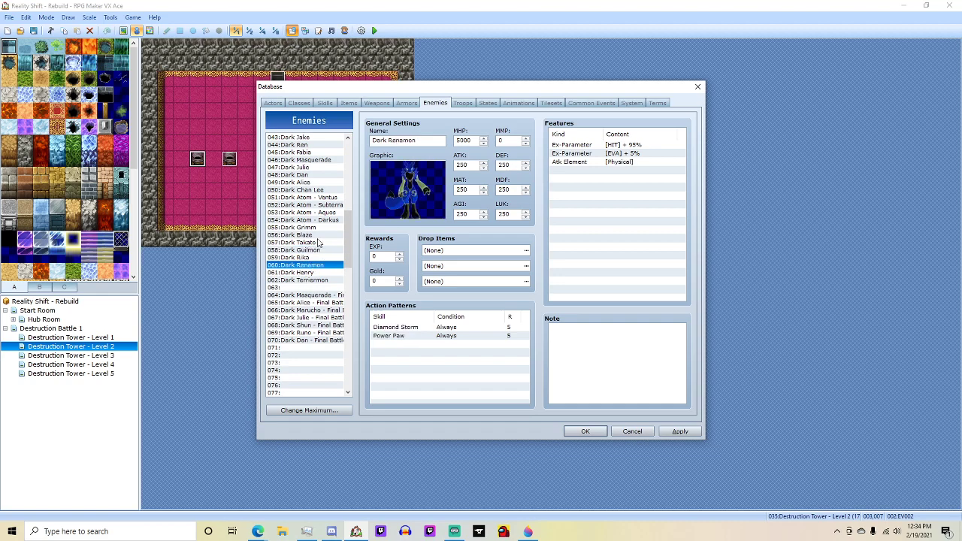
pyautogui.click(321, 251)
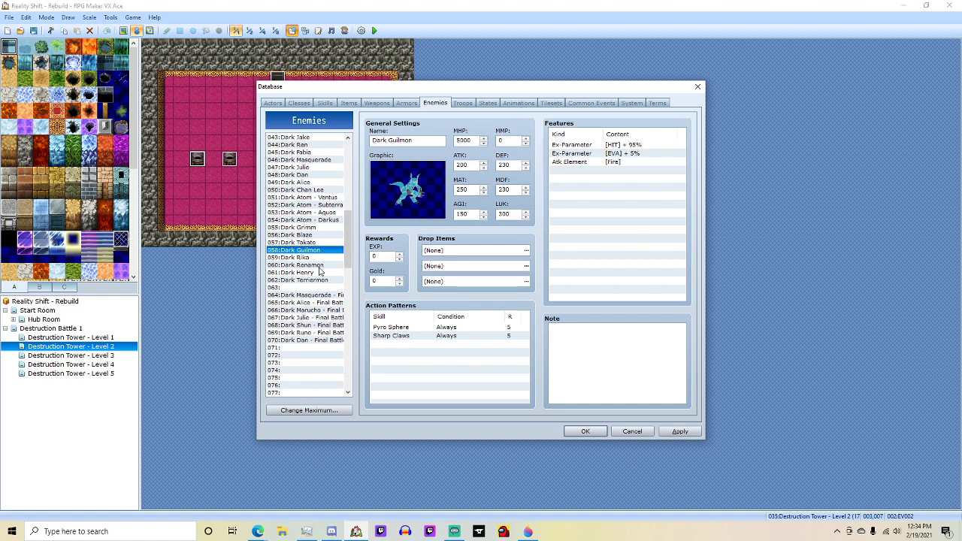
pyautogui.click(319, 266)
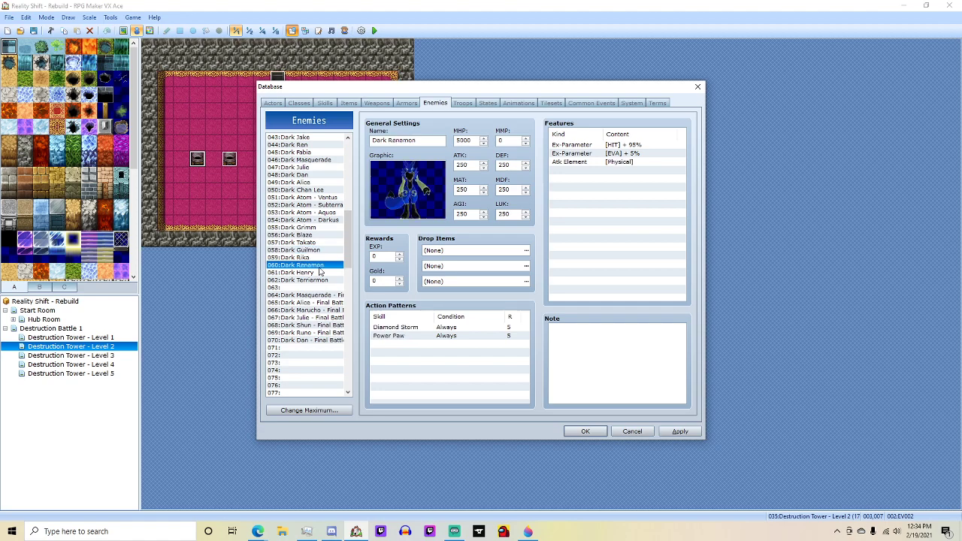
pyautogui.click(317, 280)
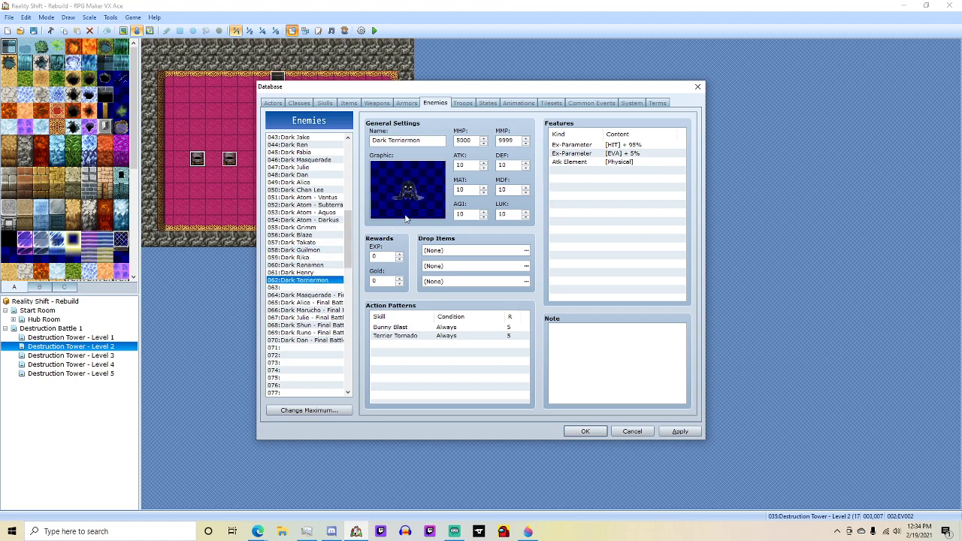
pyautogui.doubleClick(472, 164)
pyautogui.doubleClick(514, 165)
pyautogui.doubleClick(501, 189)
pyautogui.write('300')
pyautogui.write('25')
pyautogui.doubleClick(469, 213)
pyautogui.doubleClick(461, 190)
pyautogui.write('2')
pyautogui.doubleClick(471, 166)
# Name the empty troop 103 "Henry - Final Battle".
pyautogui.click(462, 103)
pyautogui.click(315, 250)
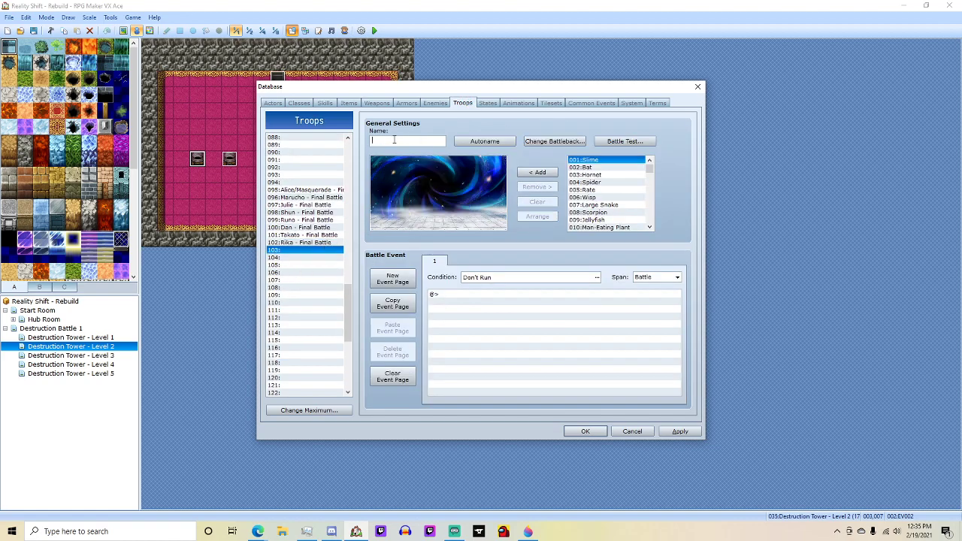
pyautogui.click(394, 139)
pyautogui.write('Henry - Final Battle')
# Add Dark Henry and Dark Terriermon to the Henry - Final Battle troop and shift Henry slightly away from Terriermon.
pyautogui.moveTo(649, 167); pyautogui.dragTo(639, 190)
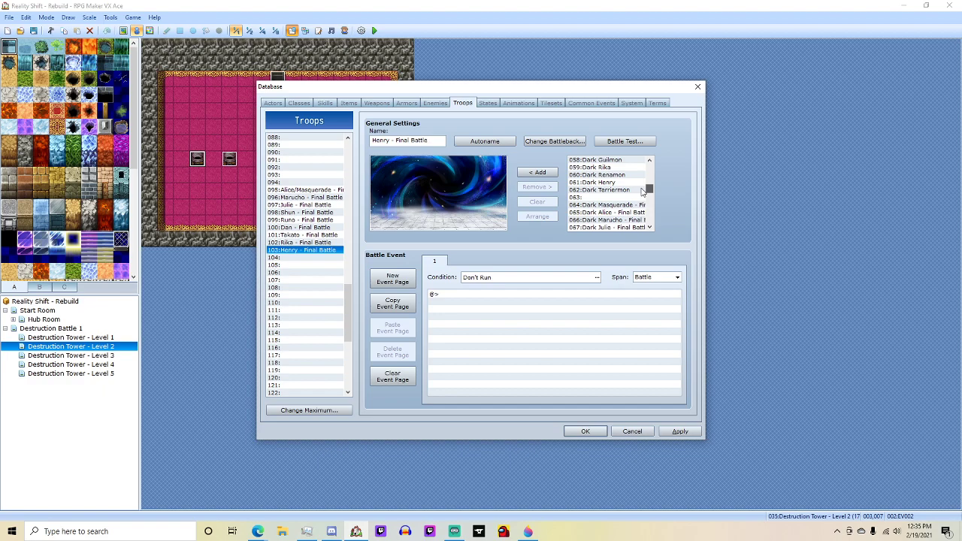
pyautogui.click(621, 182)
pyautogui.click(537, 172)
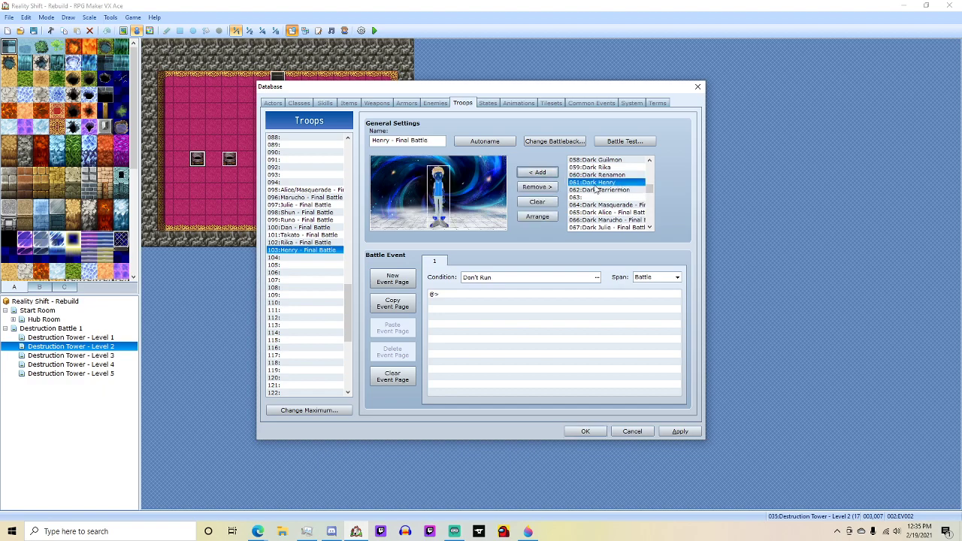
pyautogui.click(603, 191)
pyautogui.click(537, 172)
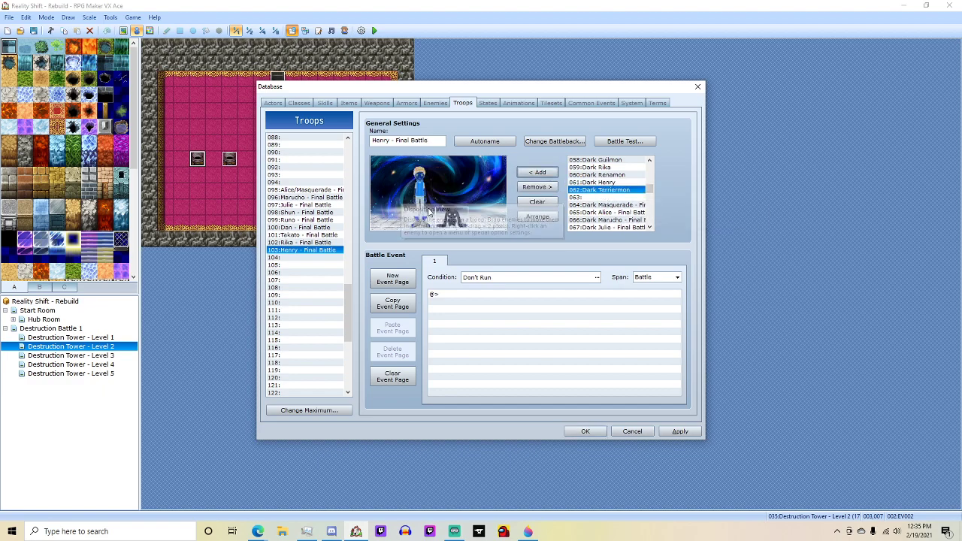
pyautogui.moveTo(419, 200); pyautogui.dragTo(412, 200)
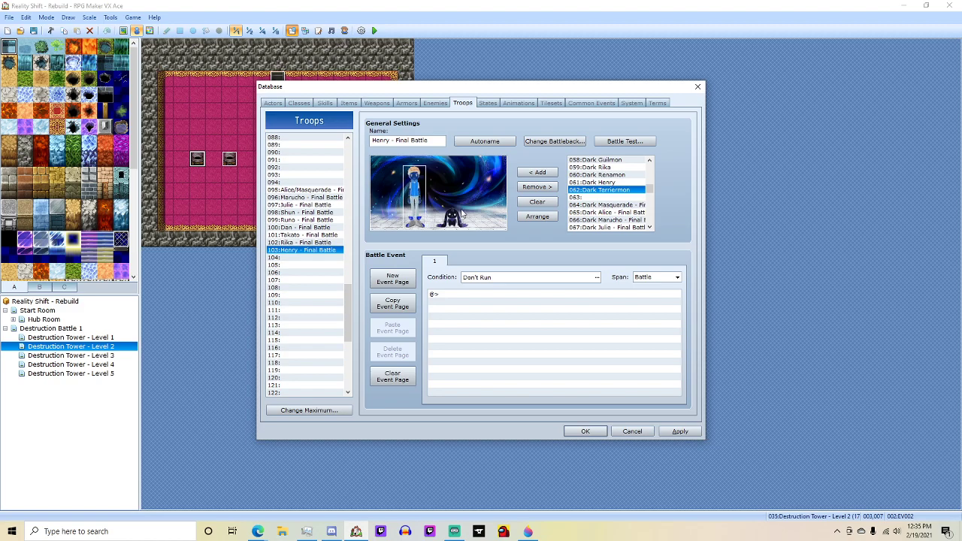
pyautogui.click(455, 218)
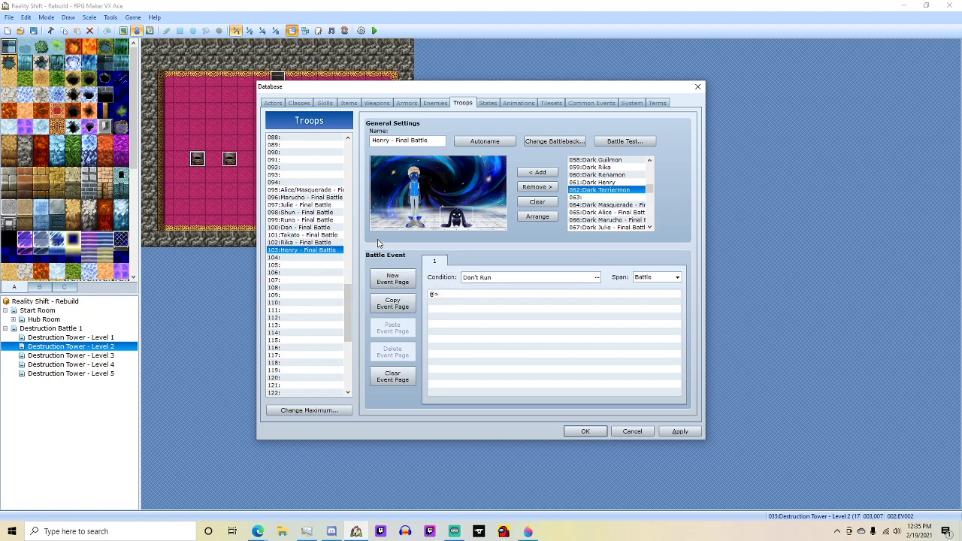
pyautogui.click(490, 217)
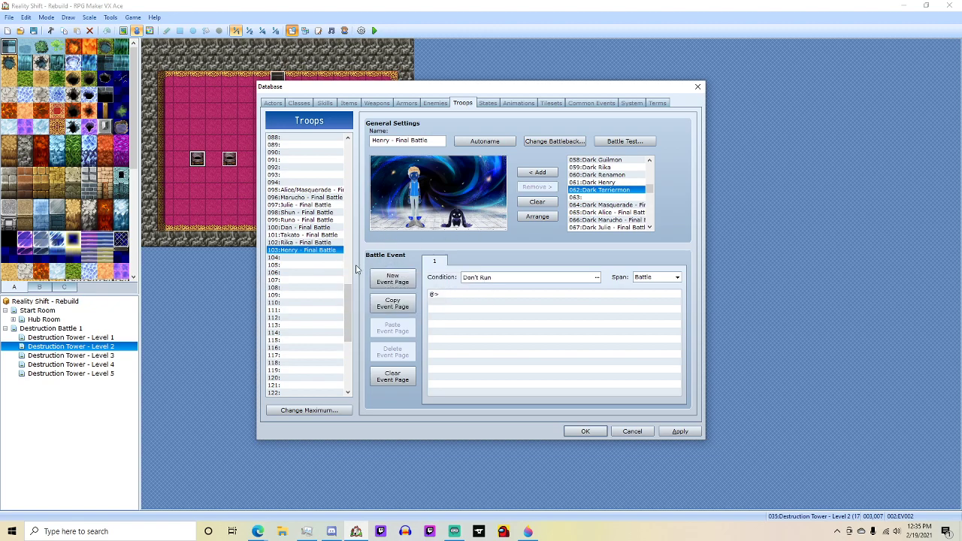
# Name enemy 072 "Dark Kenta" and assign it the Dark Kenta battler graphic.
pyautogui.click(438, 103)
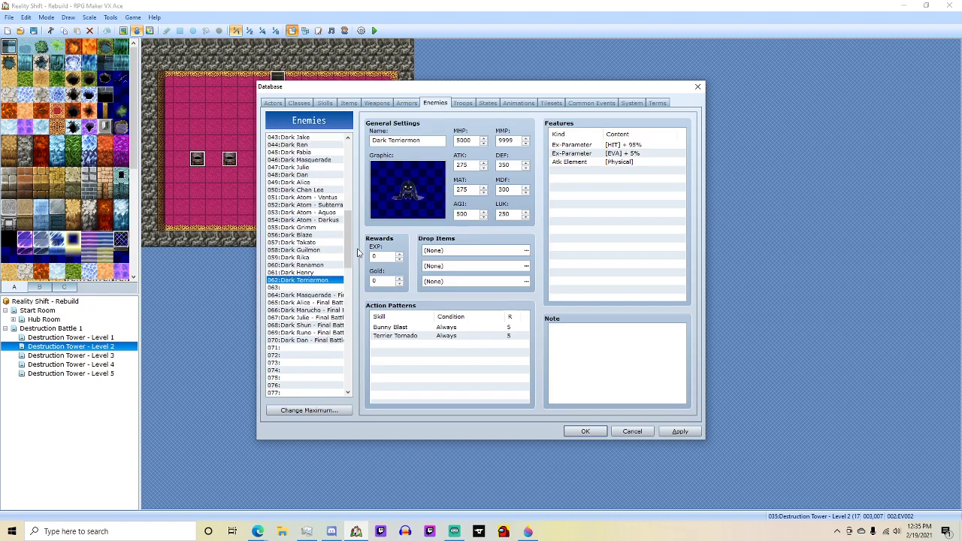
pyautogui.scroll(-2, 306, 299)
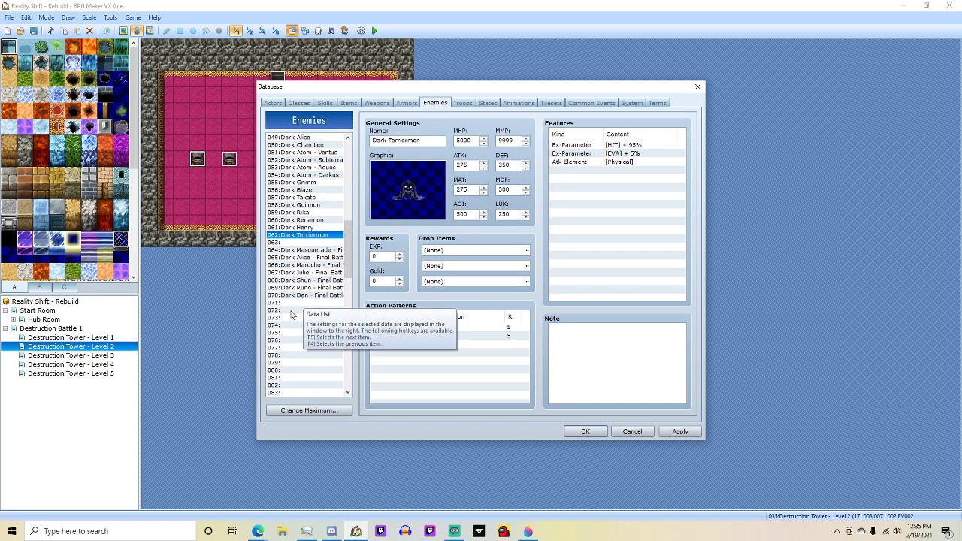
pyautogui.click(293, 311)
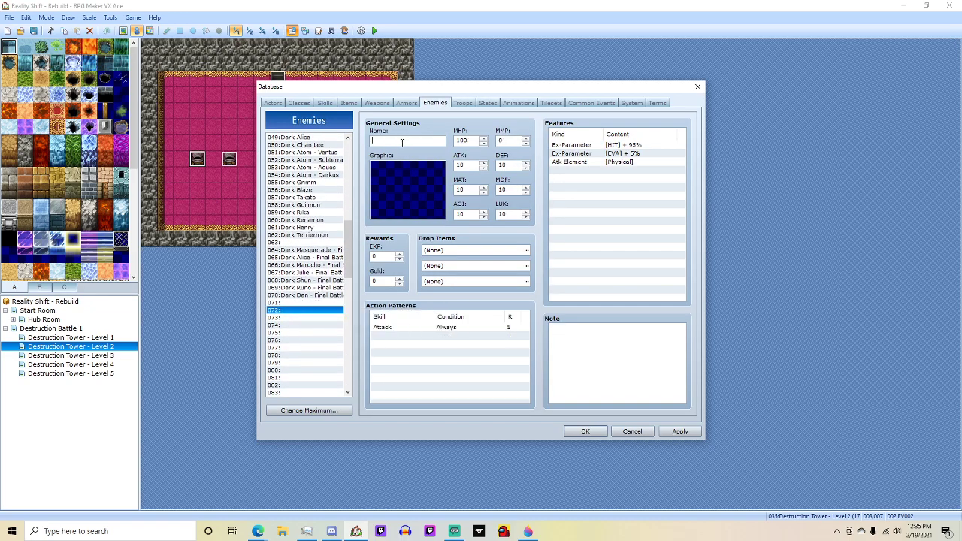
pyautogui.write('Dark Kenta')
pyautogui.doubleClick(400, 184)
pyautogui.scroll(-2, 380, 210)
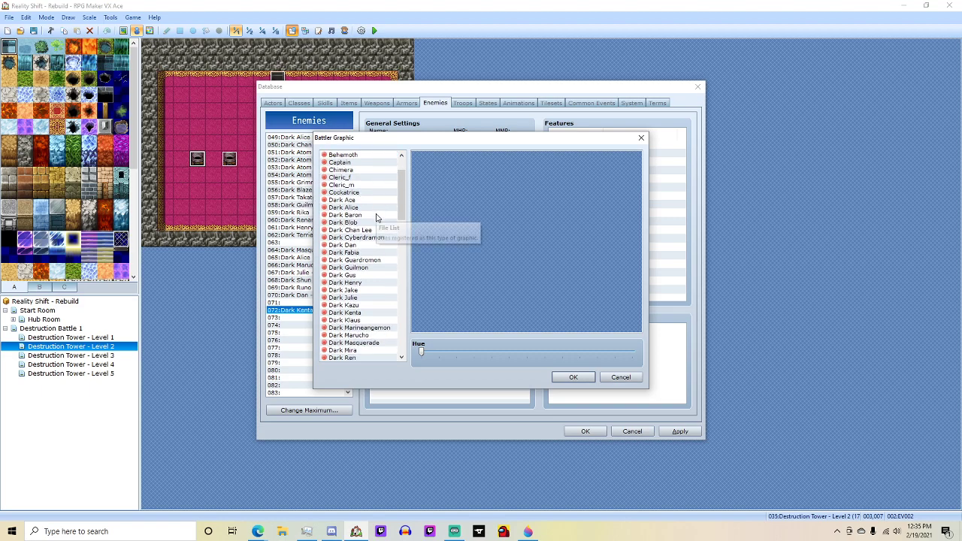
pyautogui.doubleClick(364, 313)
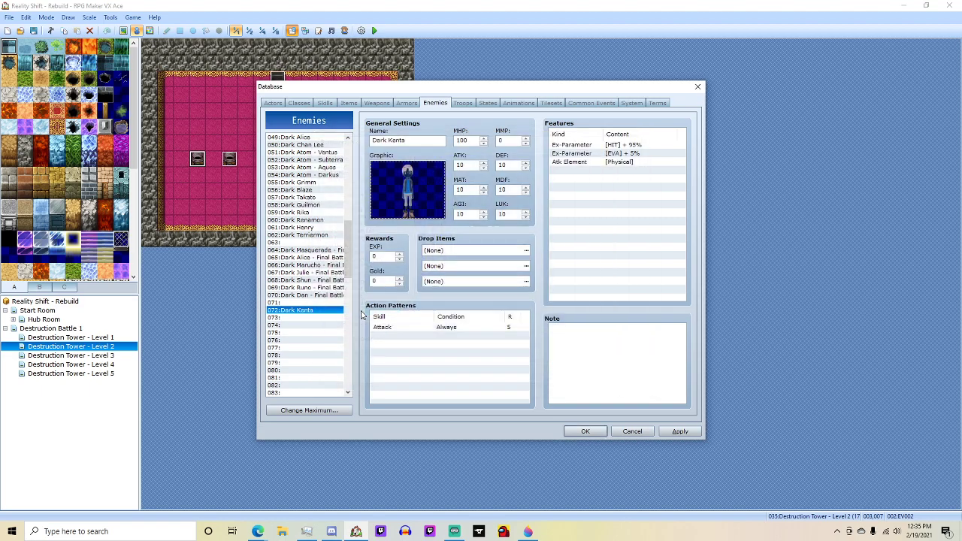
# Name enemy 073 "Dark Marineangemon" and assign it the Dark Marineangemon battler graphic.
pyautogui.click(299, 319)
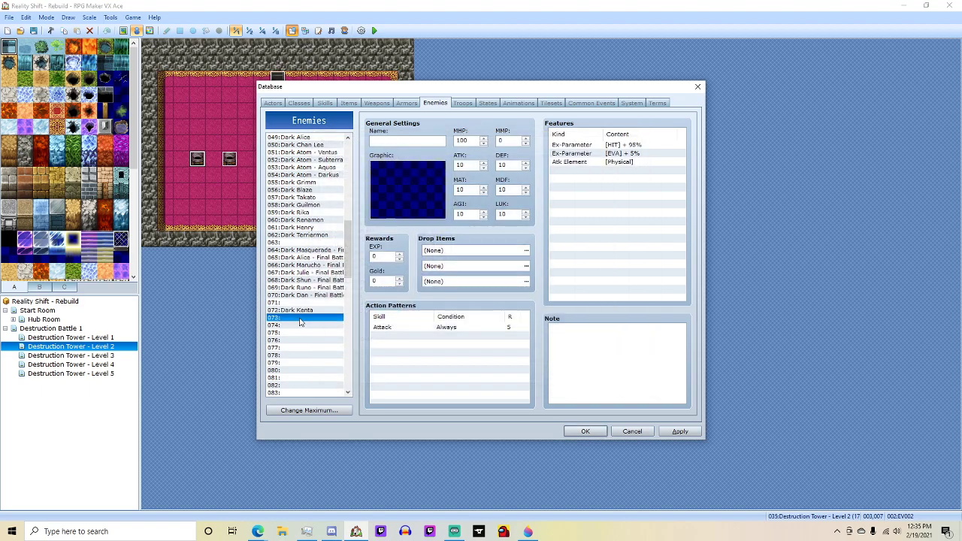
pyautogui.click(400, 142)
pyautogui.write('Dark Marineangemon')
pyautogui.doubleClick(405, 194)
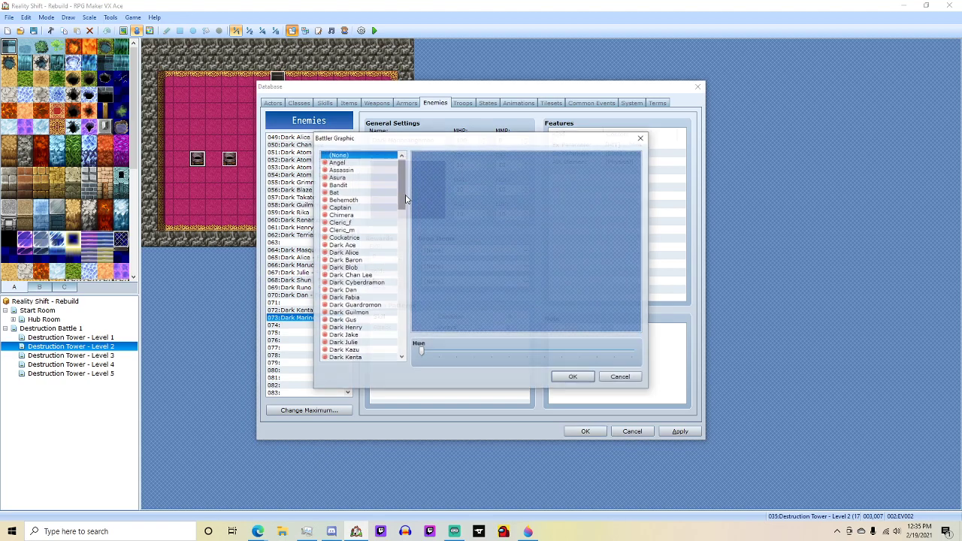
pyautogui.scroll(-2, 354, 293)
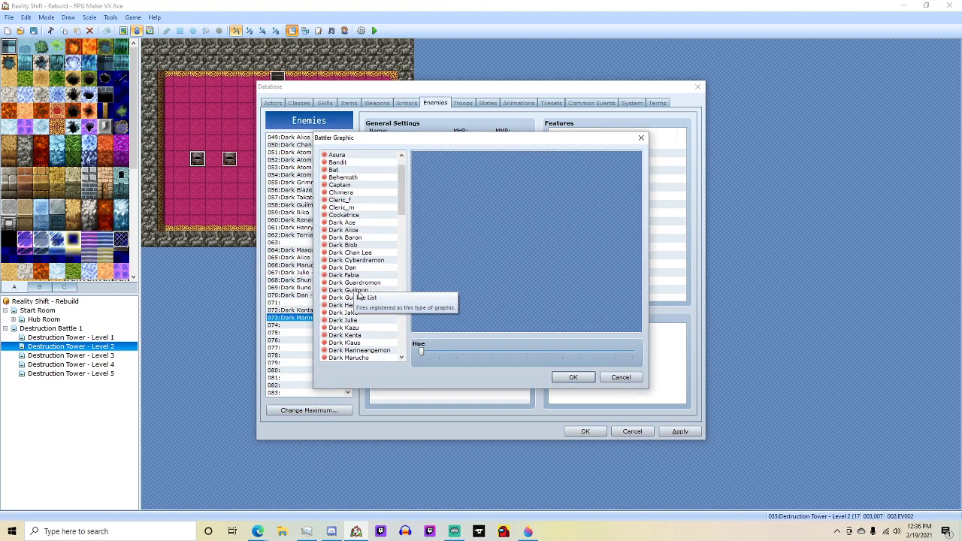
pyautogui.click(375, 329)
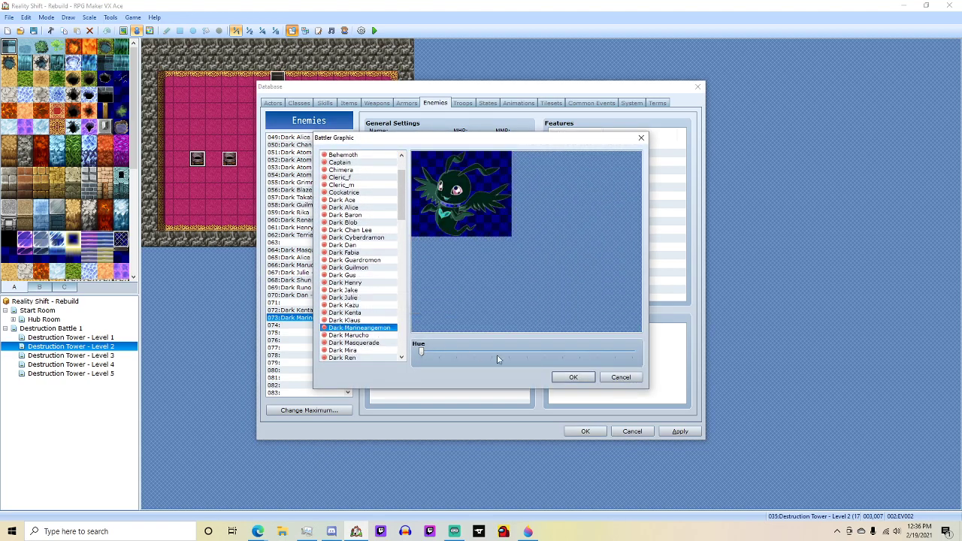
pyautogui.click(571, 377)
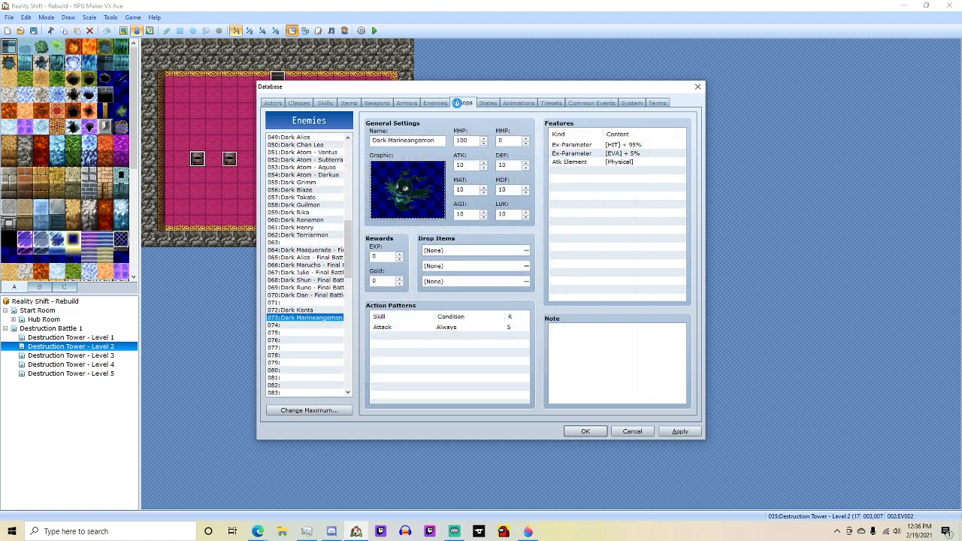
# Name the empty troop 104 "Kenta - Final Battle".
pyautogui.click(461, 104)
pyautogui.click(394, 140)
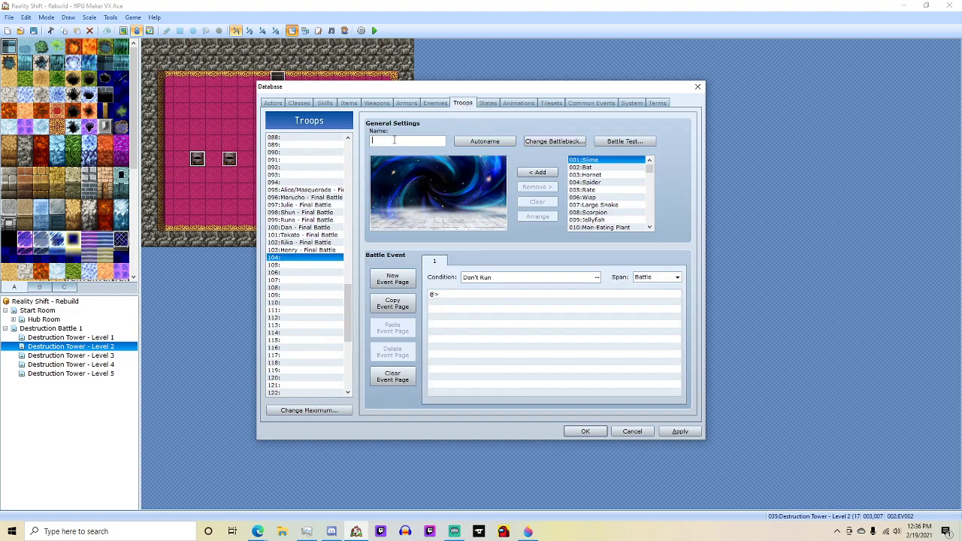
pyautogui.write('Dark Kenta - Final Battle')
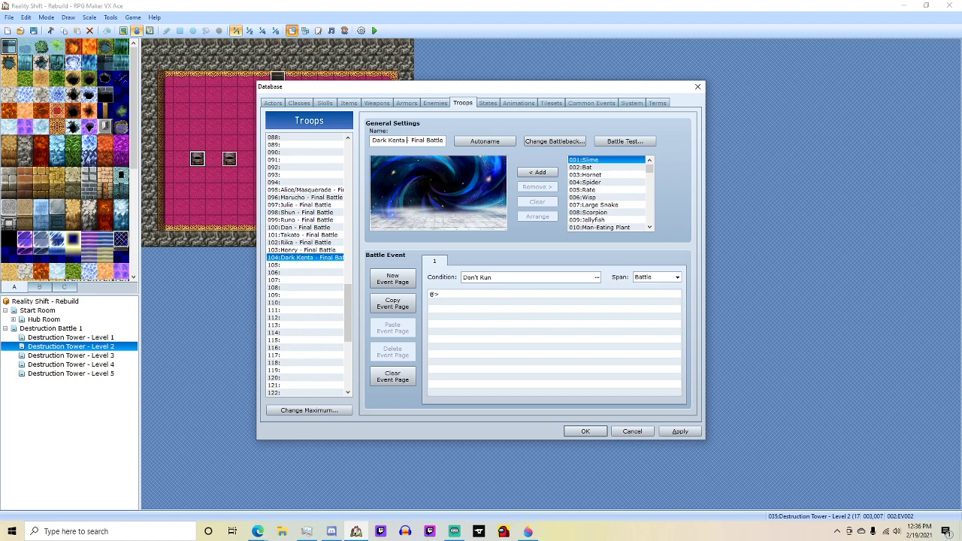
pyautogui.press('Home')
pyautogui.hotkey('ctrl', 'shift', 'Right')
pyautogui.press('Delete')
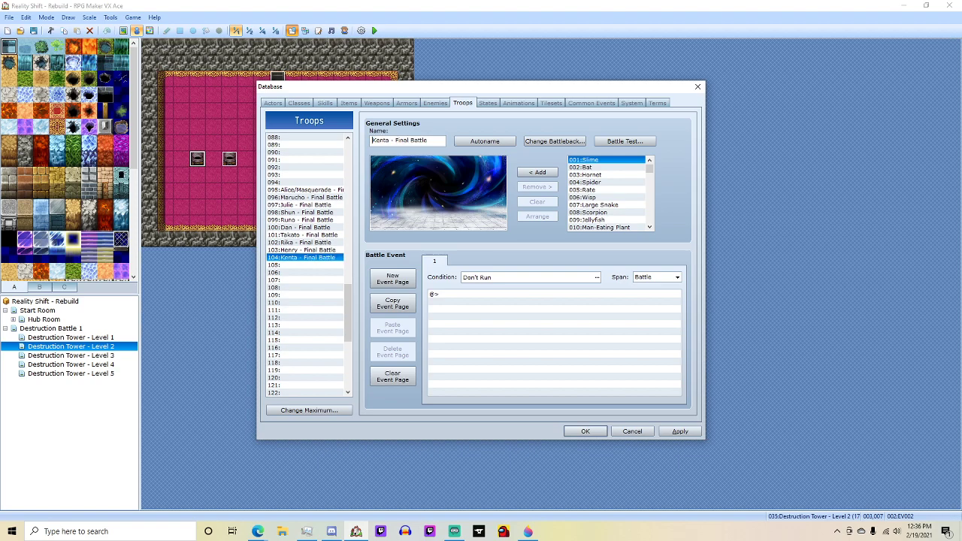
# Add Dark Kenta and Dark Marineangemon to the Kenta - Final Battle troop.
pyautogui.moveTo(650, 167); pyautogui.dragTo(650, 208)
pyautogui.scroll(5, 607, 177)
pyautogui.scroll(2, 605, 184)
pyautogui.click(605, 182)
pyautogui.click(537, 172)
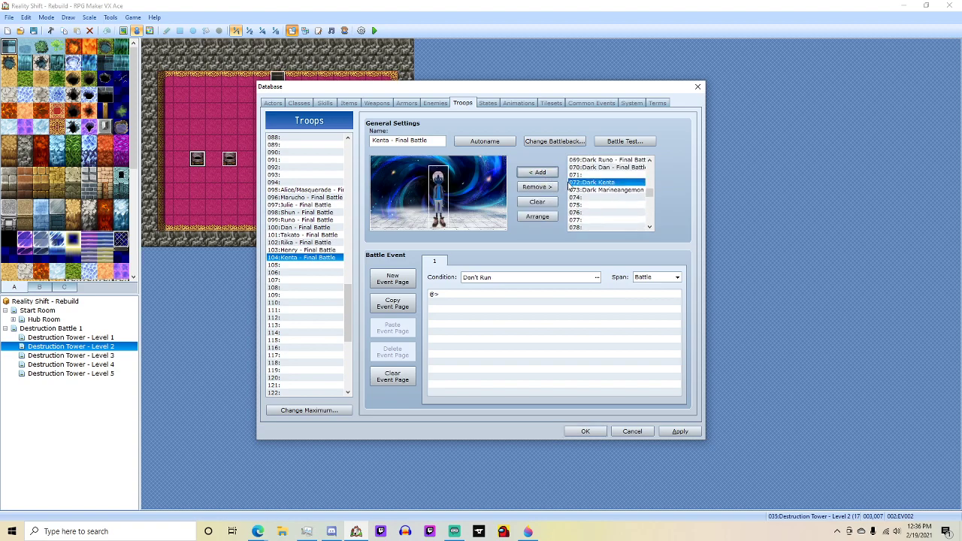
pyautogui.click(605, 190)
pyautogui.click(538, 172)
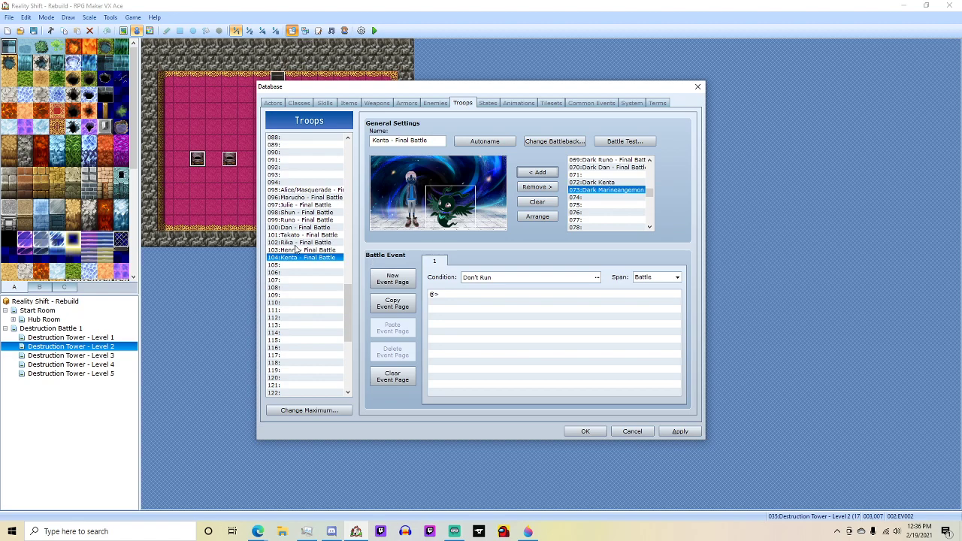
# Switch to the Digimon wiki in the browser, open the MarineAngemon (Tamers) page and examine its attacks and other forms.
pyautogui.click(434, 103)
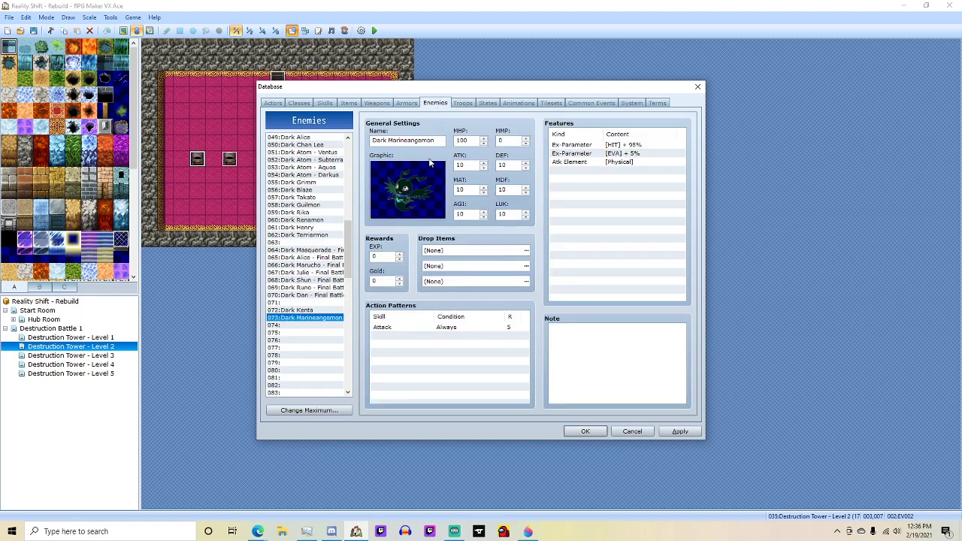
pyautogui.click(311, 310)
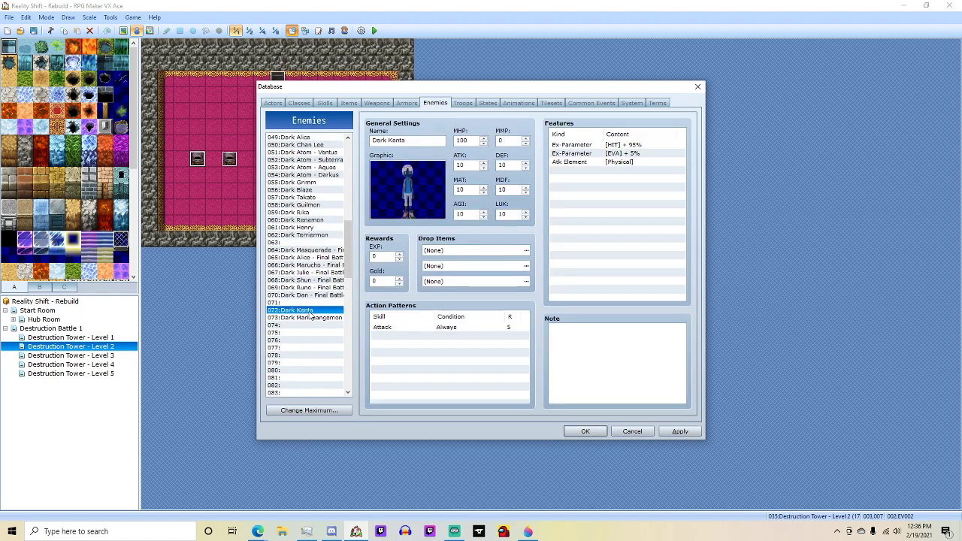
pyautogui.hotkey('alt', 'Tab')
pyautogui.scroll(15, 390, 266)
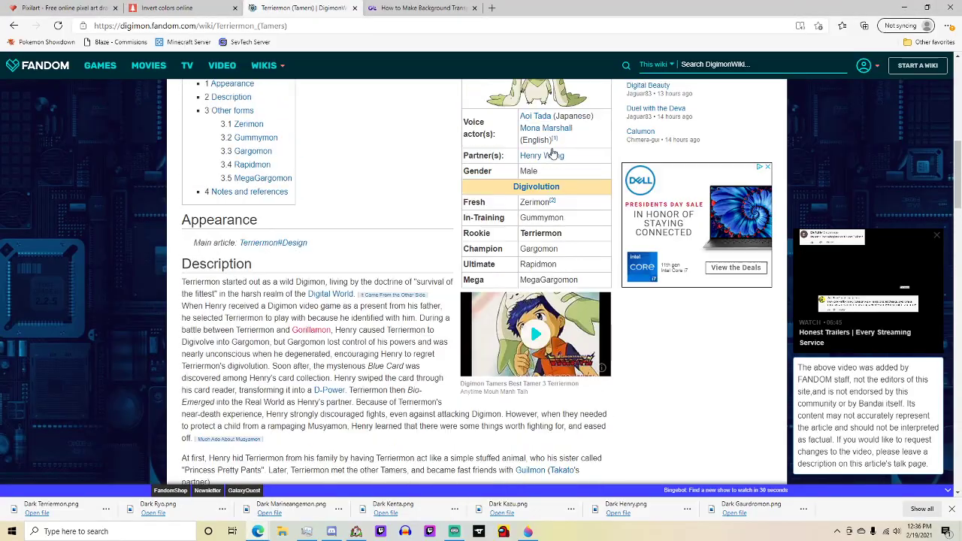
pyautogui.write('marine')
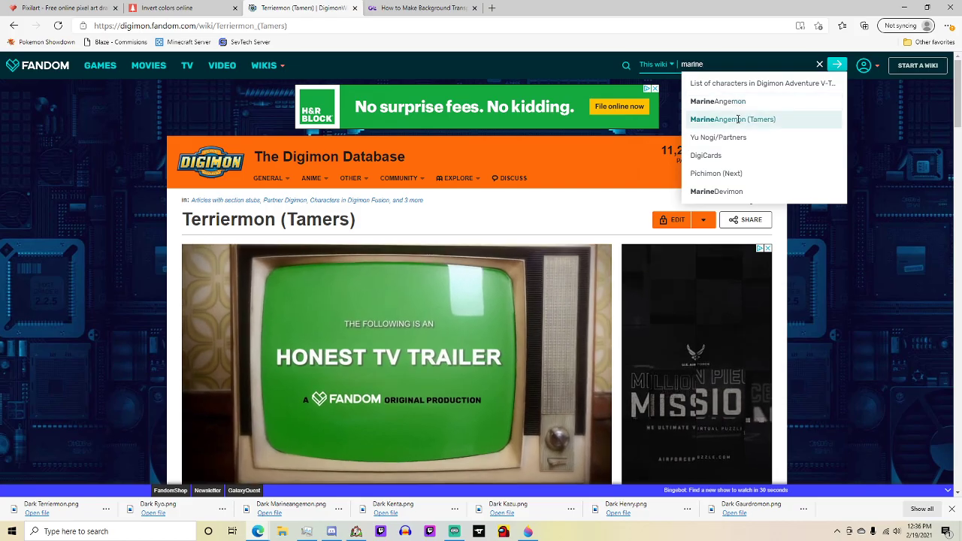
pyautogui.click(721, 119)
pyautogui.scroll(-2, 317, 273)
pyautogui.scroll(-3, 317, 272)
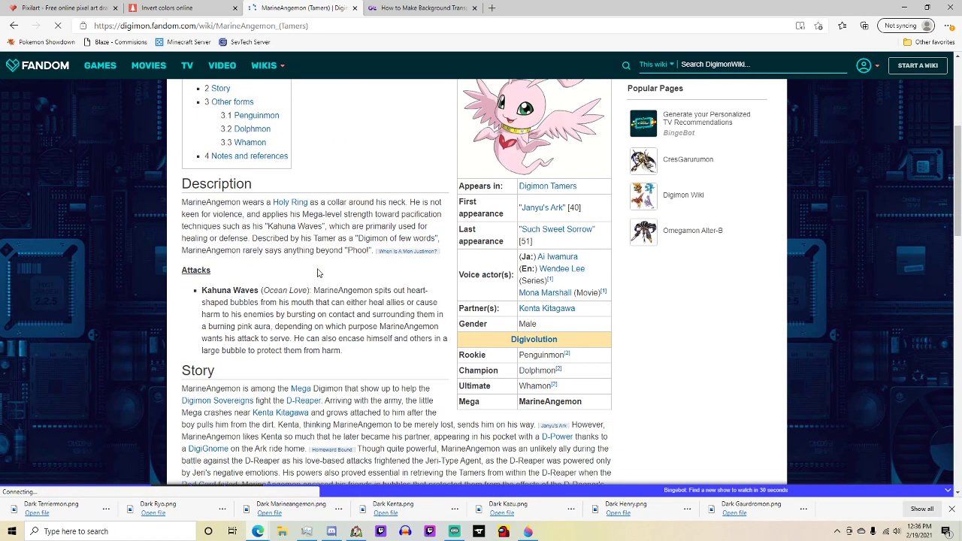
pyautogui.scroll(-3, 317, 273)
pyautogui.scroll(-4, 328, 278)
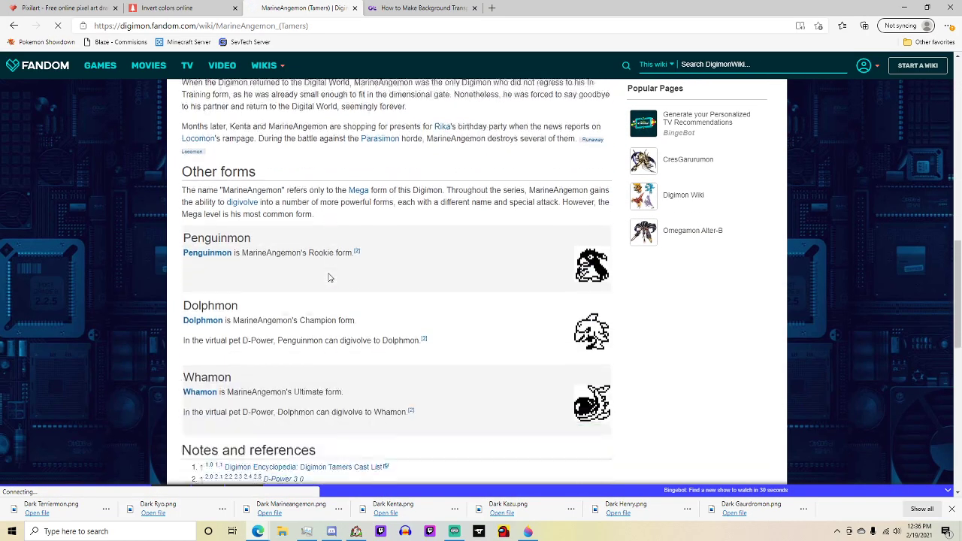
pyautogui.scroll(5, 328, 277)
pyautogui.scroll(1, 328, 277)
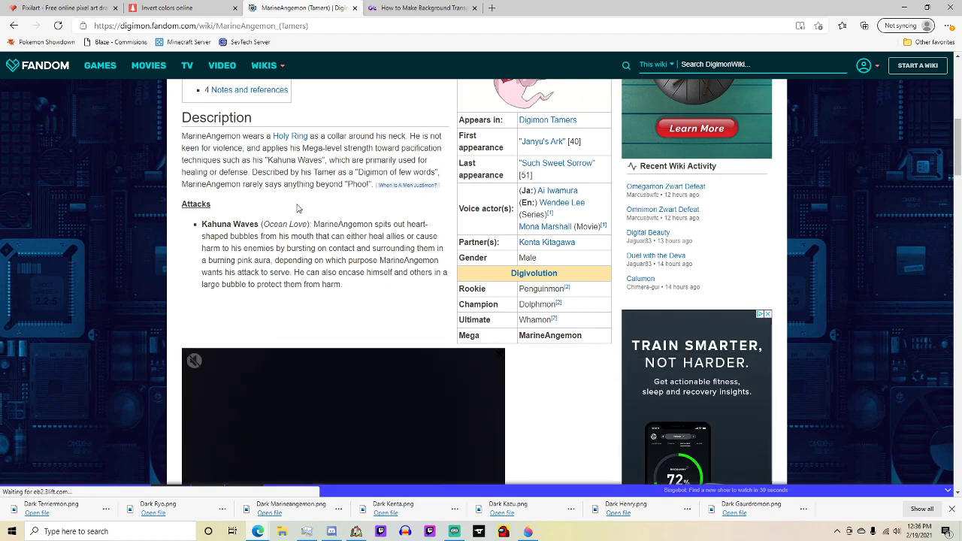
# Switch back to the RPG Maker database and name the empty skill 152 "Kahuna Waves", checking the attack name on the wiki.
pyautogui.hotkey('alt', 'Tab')
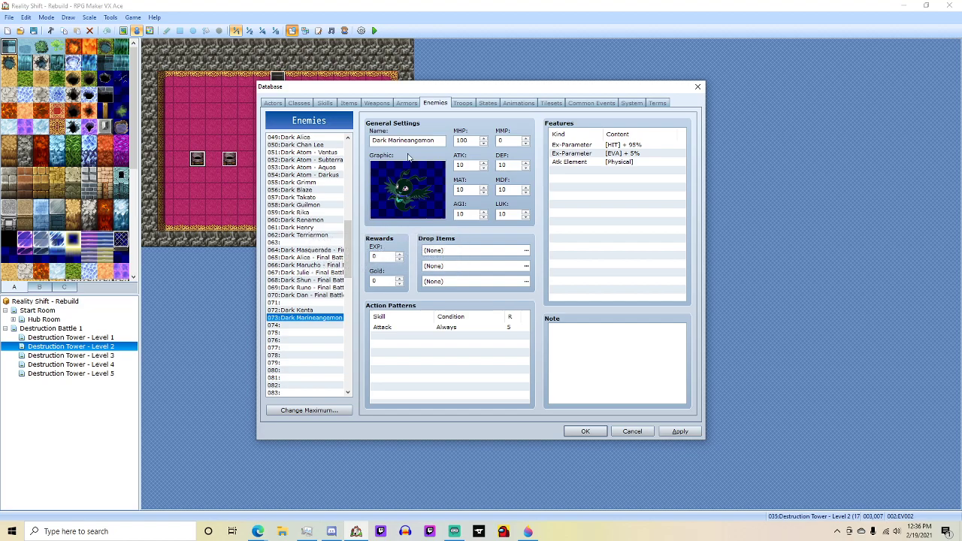
pyautogui.click(325, 103)
pyautogui.hotkey('alt', 'Tab')
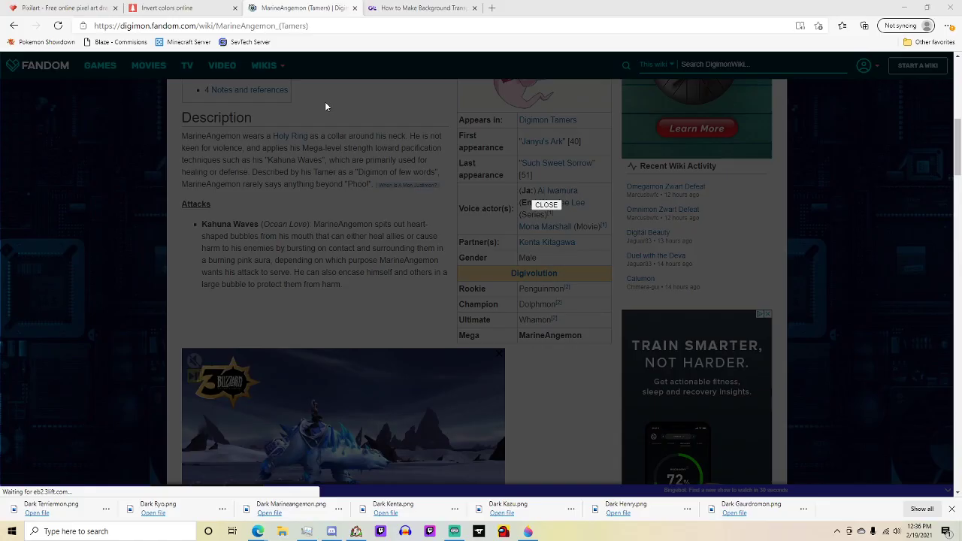
pyautogui.click(388, 214)
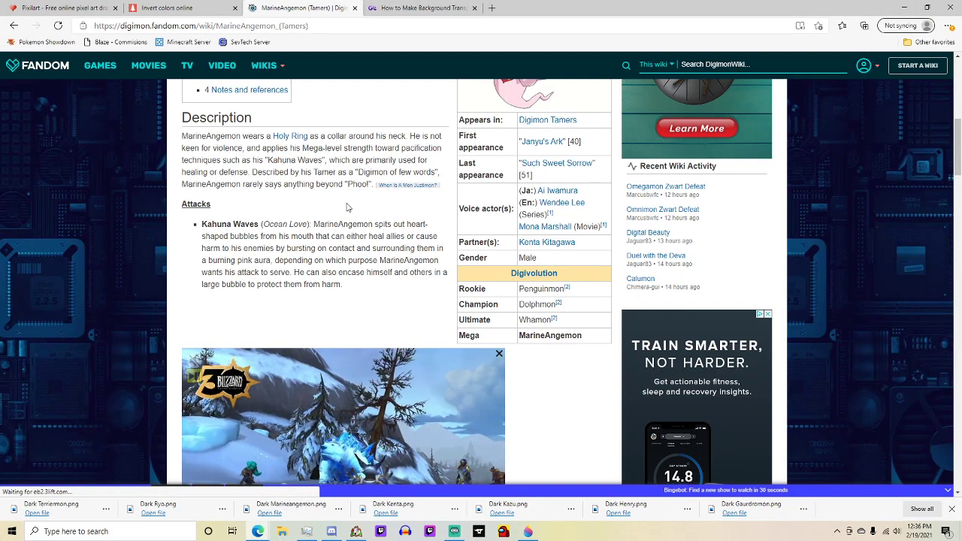
pyautogui.hotkey('alt', 'Tab')
pyautogui.press('Down')
pyautogui.click(394, 140)
pyautogui.write('Kahun')
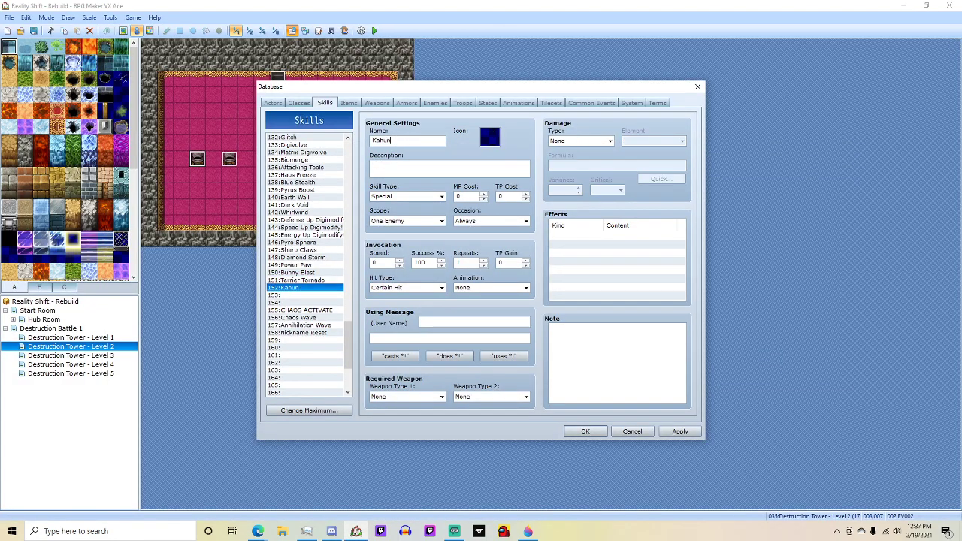
pyautogui.write('a Waved')
# Give Kahuna Waves the light element icon, the description "Marineangemon shoots some bubble hearts!" and the Special skill type.
pyautogui.doubleClick(489, 136)
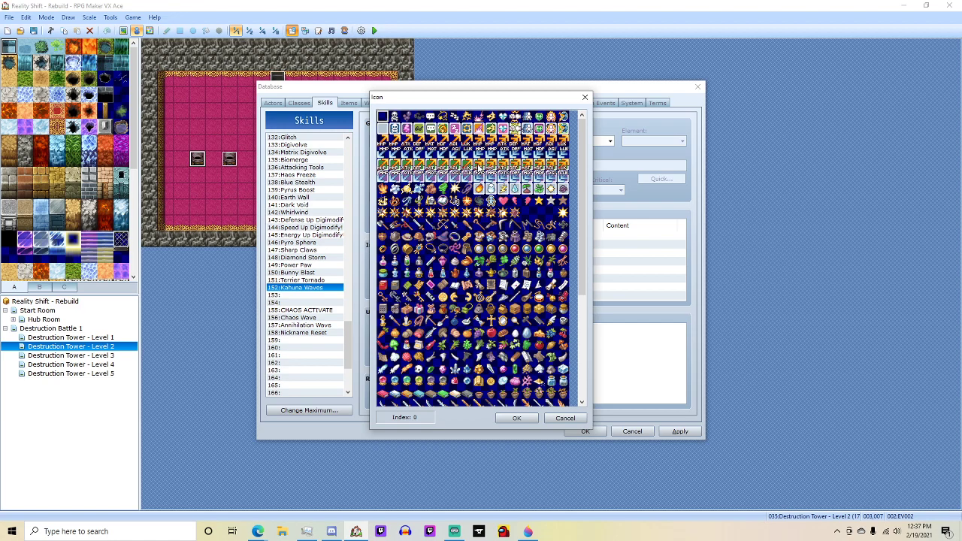
pyautogui.doubleClick(553, 189)
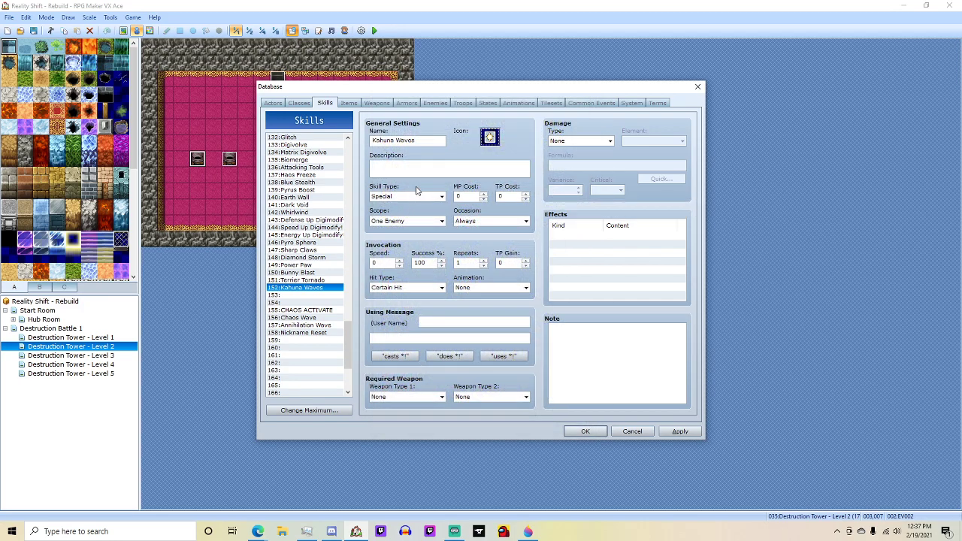
pyautogui.click(416, 164)
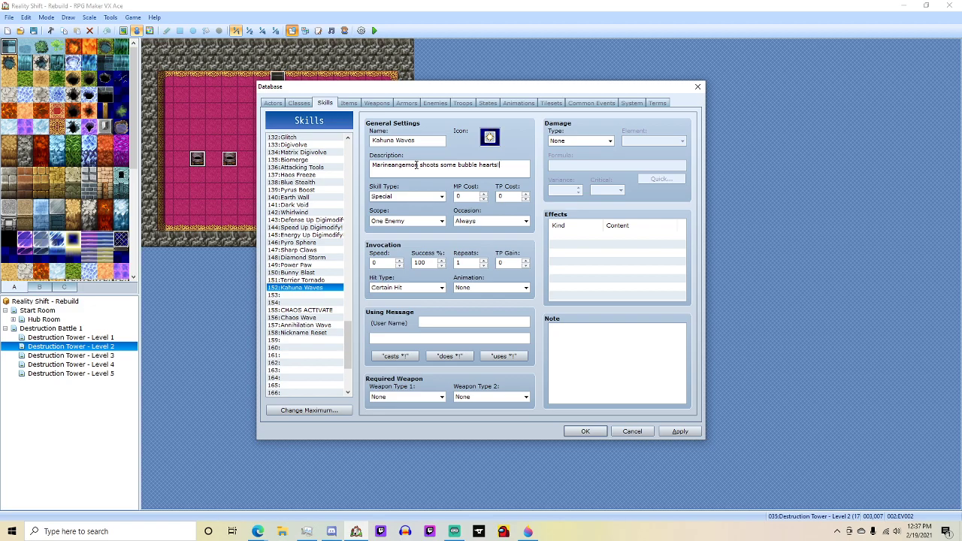
pyautogui.click(406, 196)
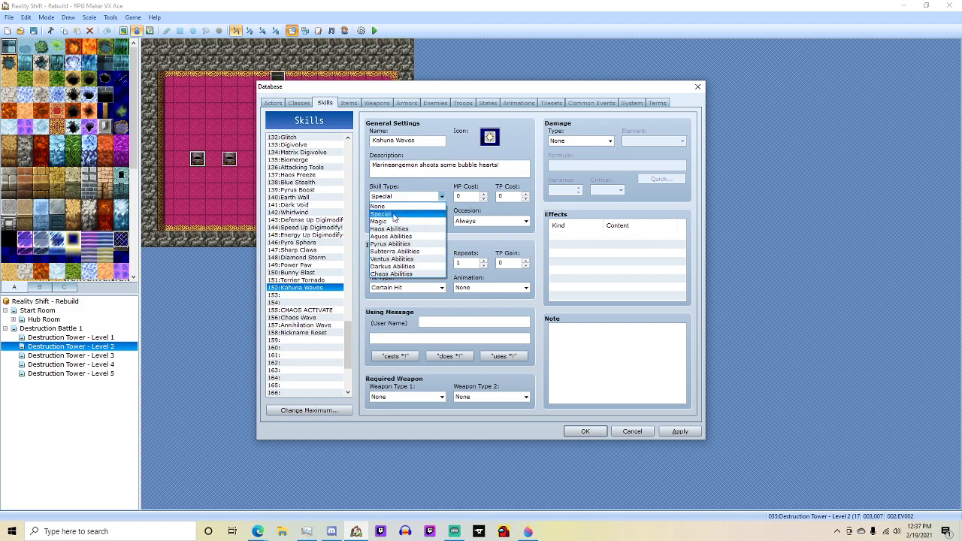
pyautogui.click(394, 215)
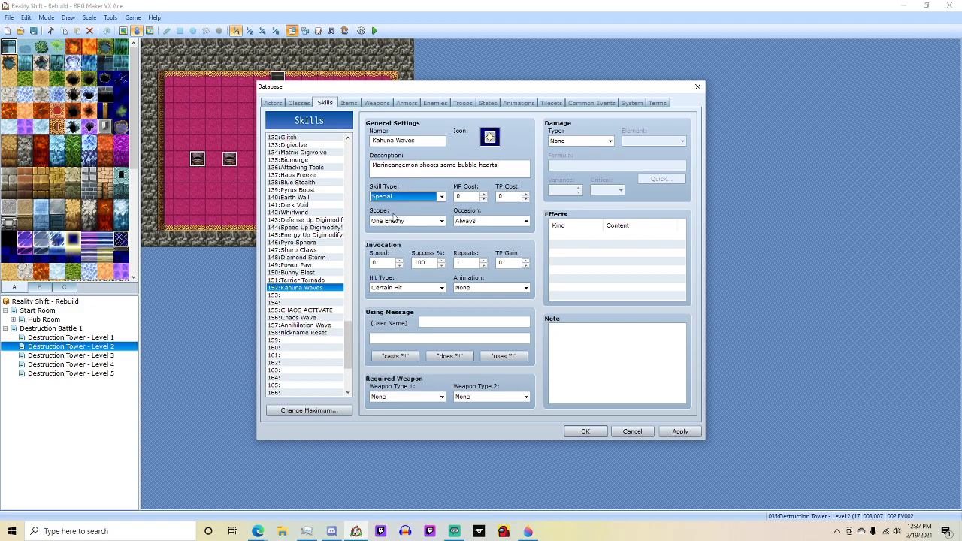
# Set the Kahuna Waves damage type to MP Drain and its element to Holy.
pyautogui.click(585, 141)
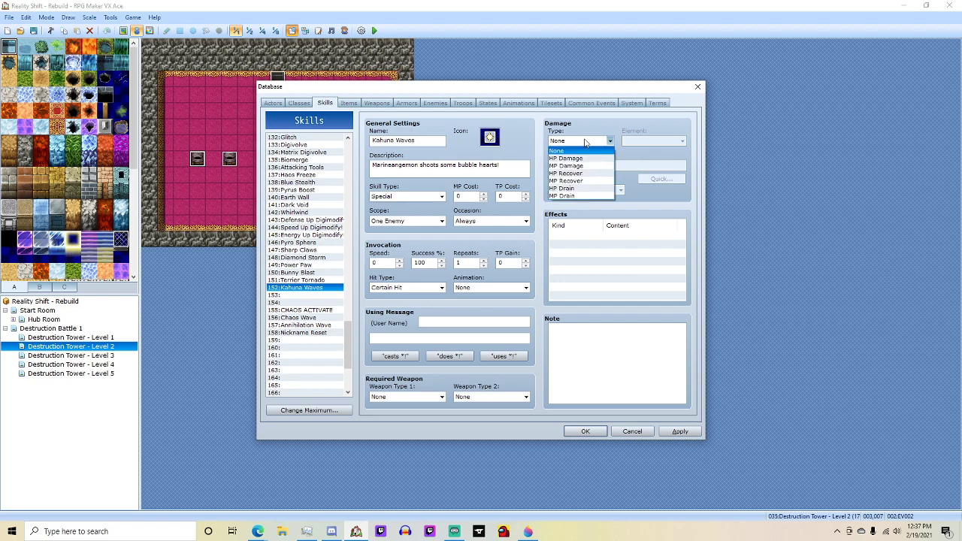
pyautogui.click(570, 196)
pyautogui.click(636, 141)
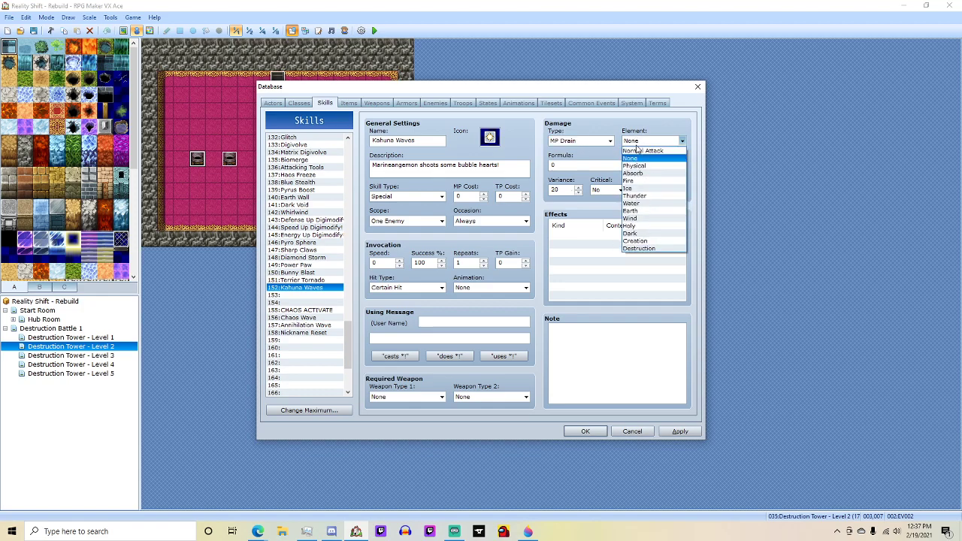
pyautogui.click(629, 226)
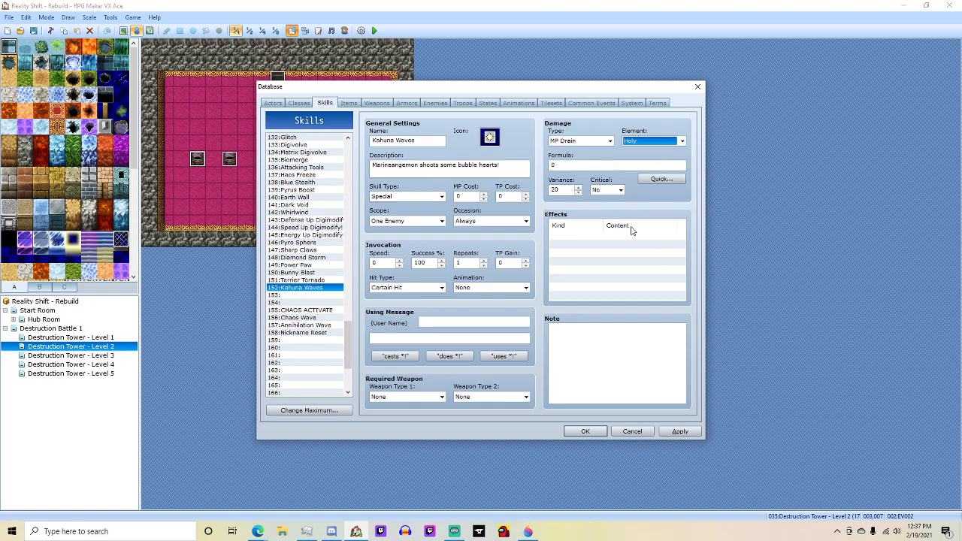
# Generate the Kahuna Waves damage formula with a base value of 70, physical 0 and magical 70.
pyautogui.click(661, 179)
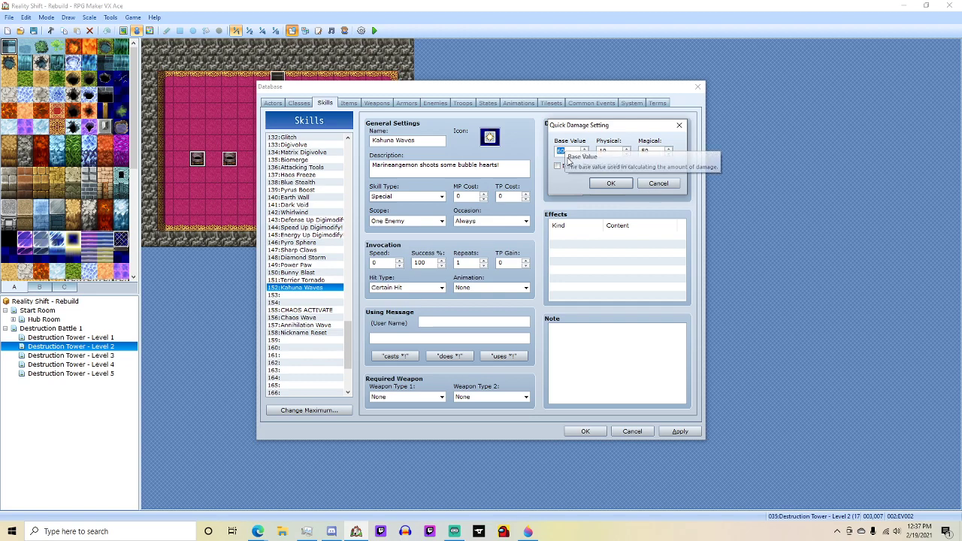
pyautogui.write('7')
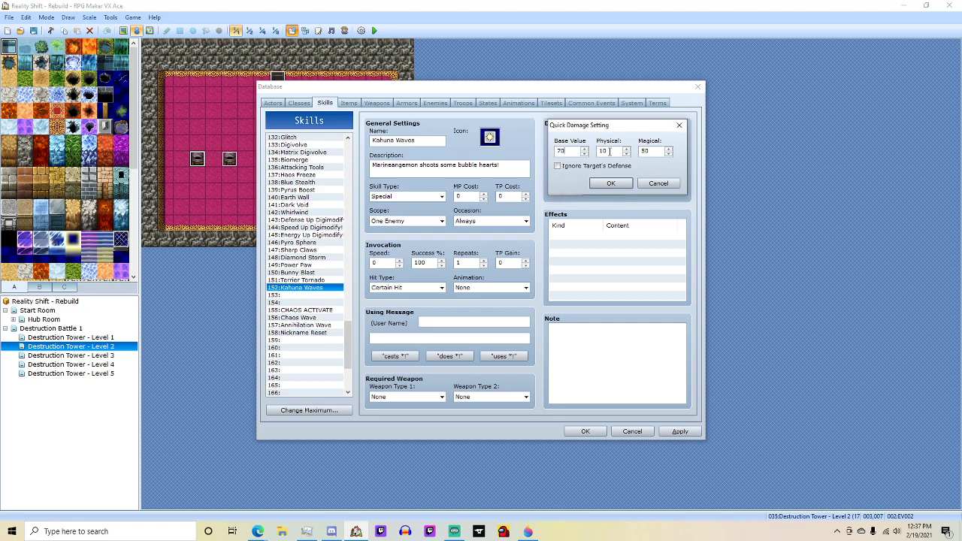
pyautogui.write('0')
pyautogui.press('Tab')
pyautogui.write('70')
pyautogui.click(610, 183)
# Allow critical hits for Kahuna Waves, set its variance to 50 and enter the using message "uses Kahuna Waves!".
pyautogui.click(619, 190)
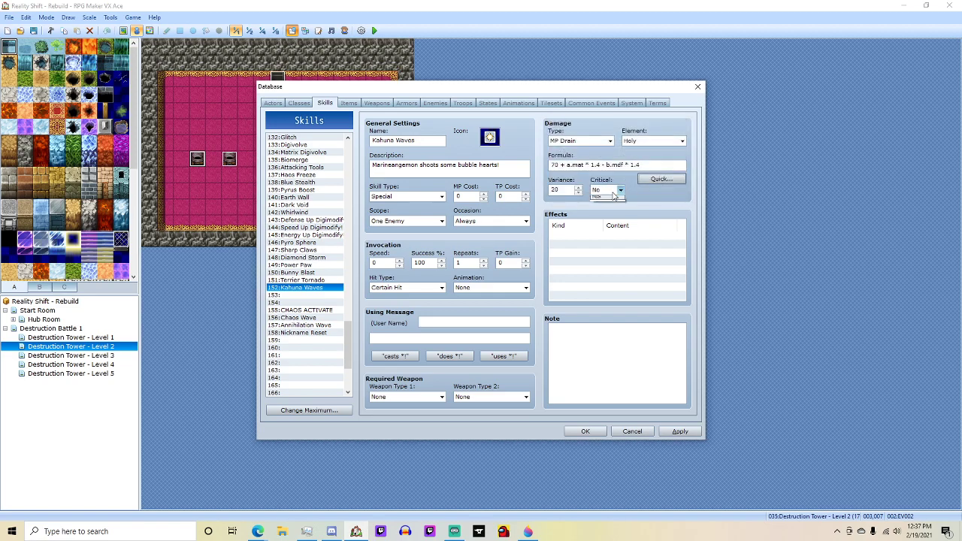
pyautogui.click(601, 207)
pyautogui.write('5')
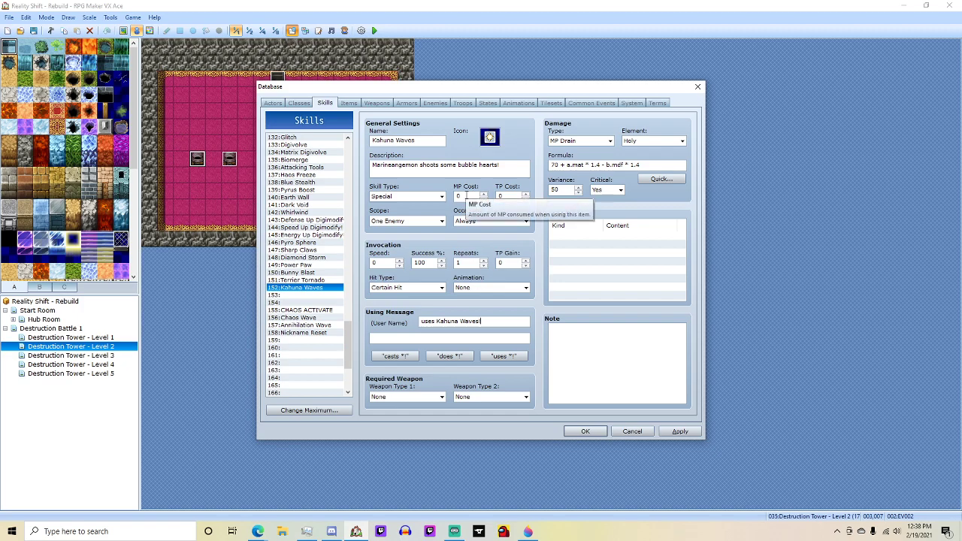
# Set the Kahuna Waves scope to 2 Random Enemies, keeping Special as its skill type.
pyautogui.click(430, 220)
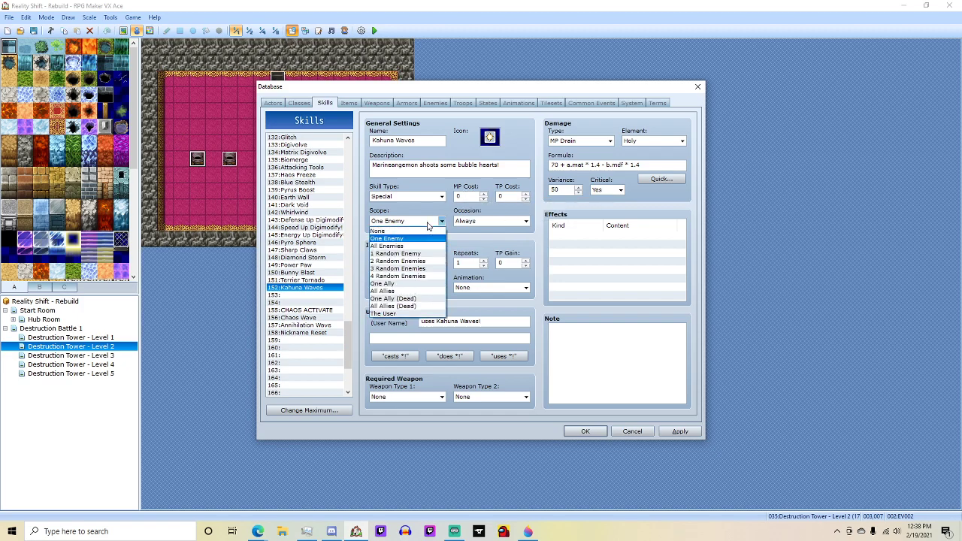
pyautogui.click(406, 260)
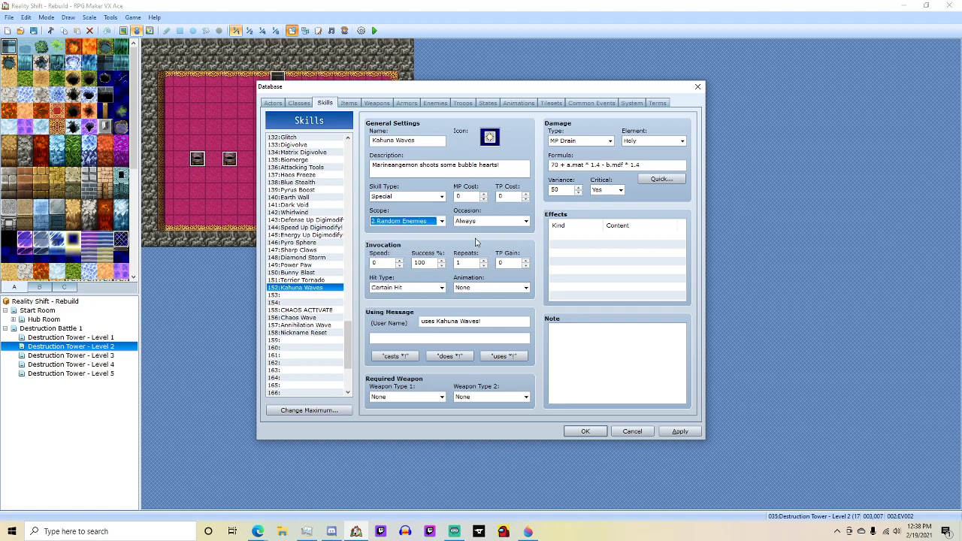
pyautogui.click(439, 197)
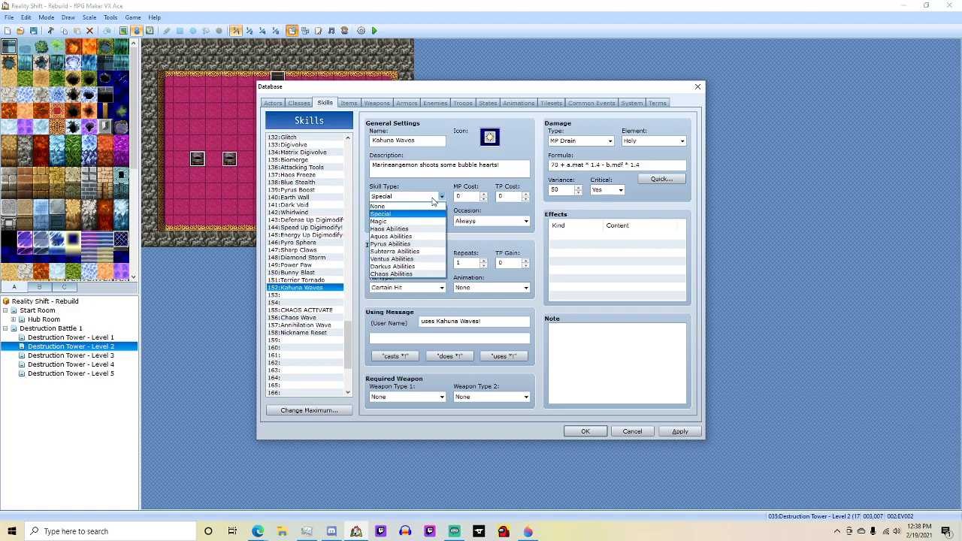
pyautogui.click(393, 219)
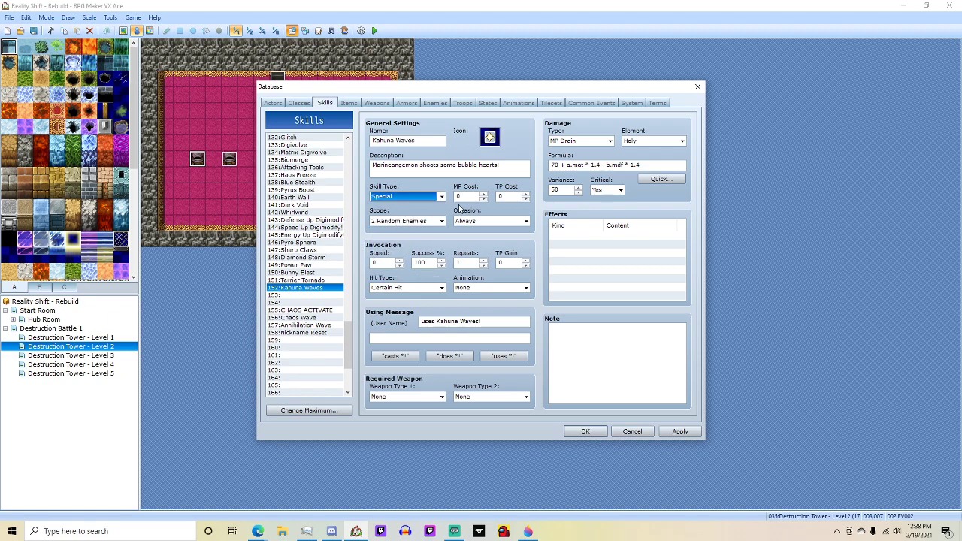
# Add the Attack Up Digimodify skill to the action patterns of enemy 072 Dark Kenta.
pyautogui.click(434, 103)
pyautogui.click(305, 309)
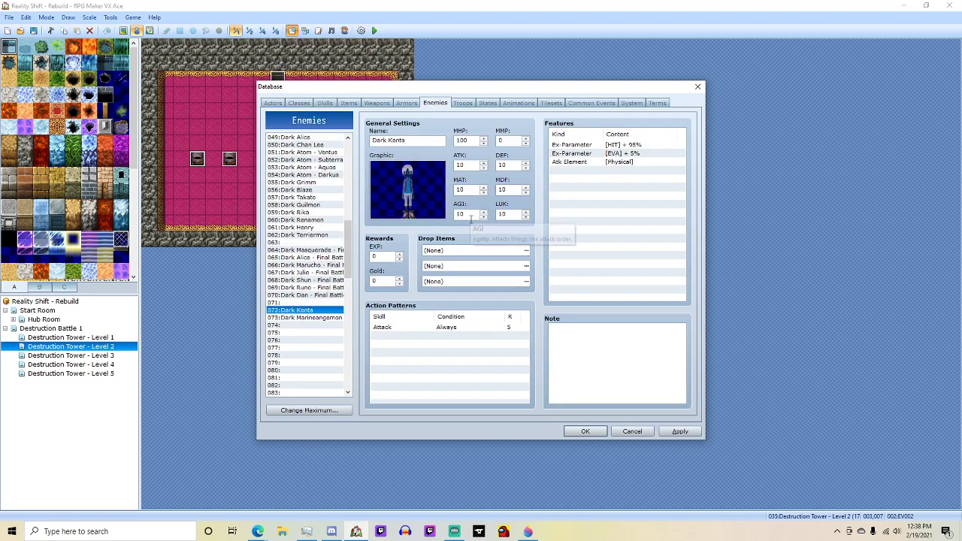
pyautogui.rightClick(403, 344)
pyautogui.click(420, 353)
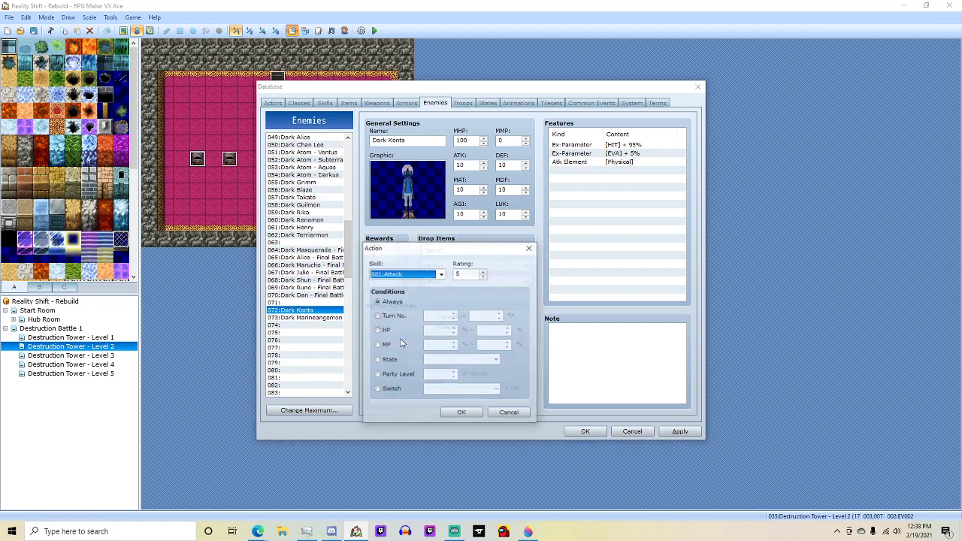
pyautogui.click(442, 276)
pyautogui.scroll(-2, 406, 343)
pyautogui.scroll(-11, 406, 343)
pyautogui.scroll(-10, 406, 343)
pyautogui.scroll(-8, 406, 343)
pyautogui.scroll(-5, 406, 343)
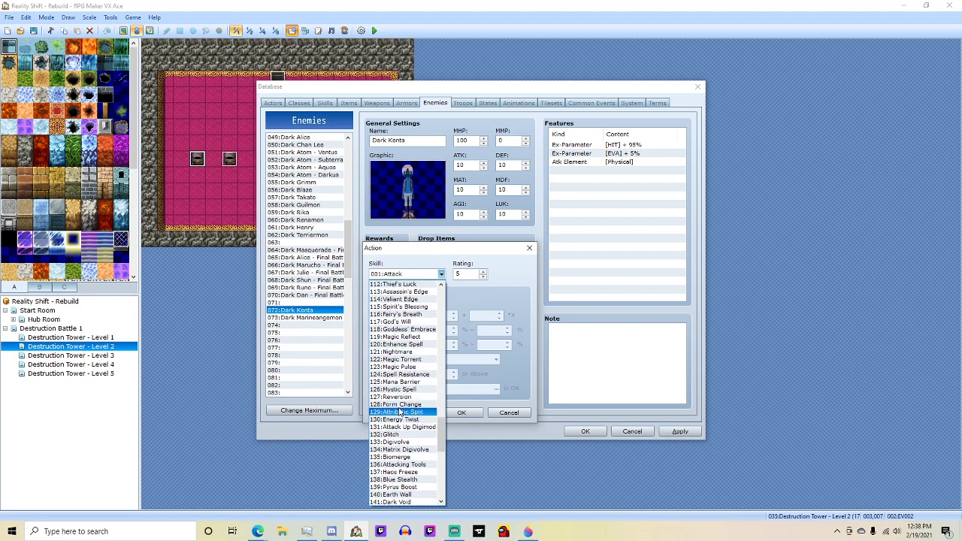
pyautogui.click(402, 427)
pyautogui.click(461, 412)
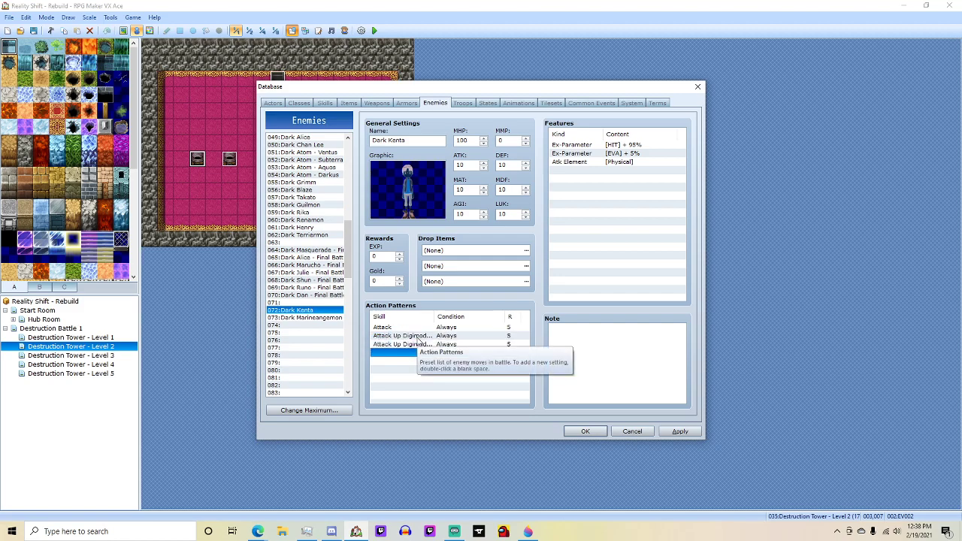
# Change the duplicated Attack Up action of Dark Kenta to Defense Up Digimodify.
pyautogui.doubleClick(418, 340)
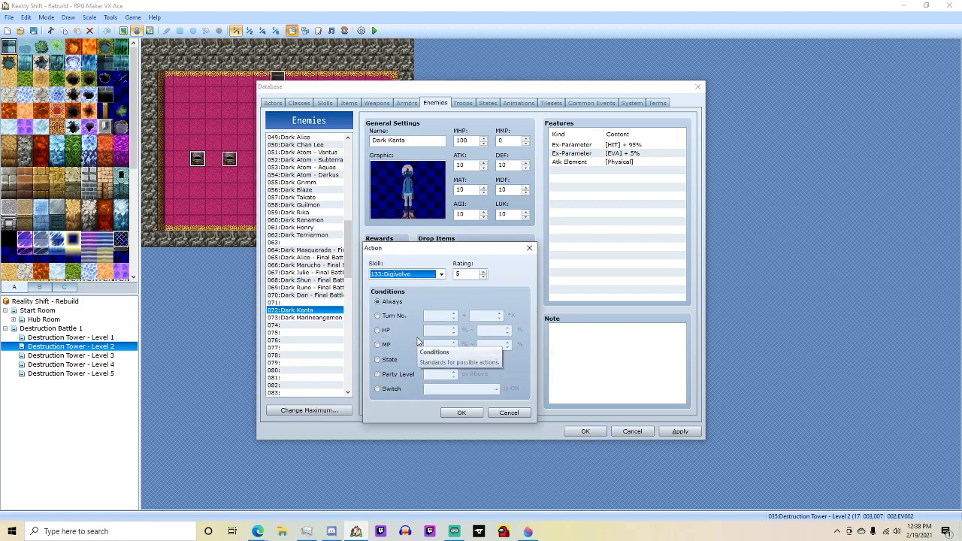
pyautogui.press('Down')
pyautogui.press('Down')
pyautogui.press('Down')
pyautogui.press('Down')
pyautogui.press('Down')
pyautogui.press('Down')
pyautogui.press('Down')
pyautogui.press('Return')
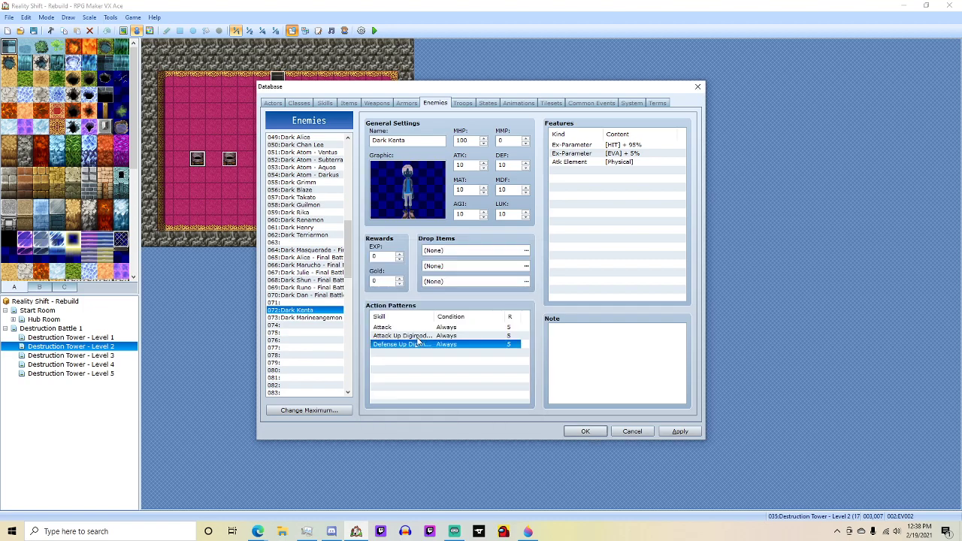
# Paste further copies of Dark Kenta's Defense Up action and change them to Speed Up Digimodify and Energy Up Digimodify.
pyautogui.hotkey('ctrl', 'v')
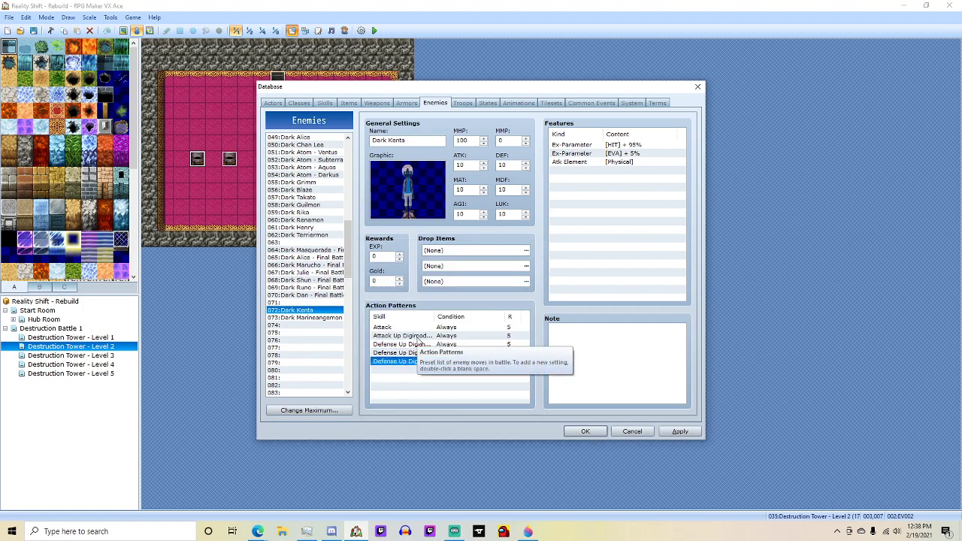
pyautogui.press('Return')
pyautogui.press('Return')
pyautogui.press('Return')
pyautogui.press('Down')
pyautogui.press('Return')
# Lower the rating of Dark Kenta's Attack action to 4.
pyautogui.doubleClick(419, 329)
pyautogui.click(479, 276)
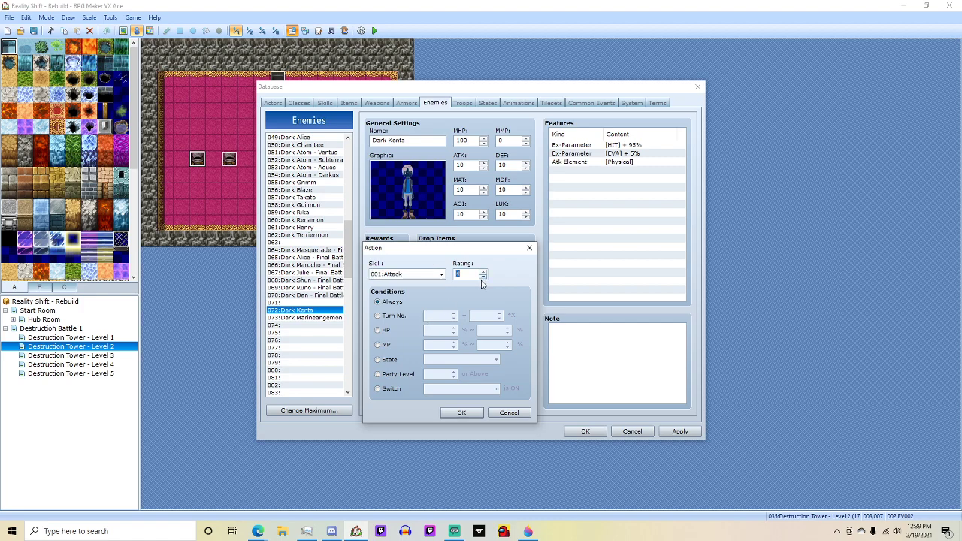
pyautogui.click(463, 413)
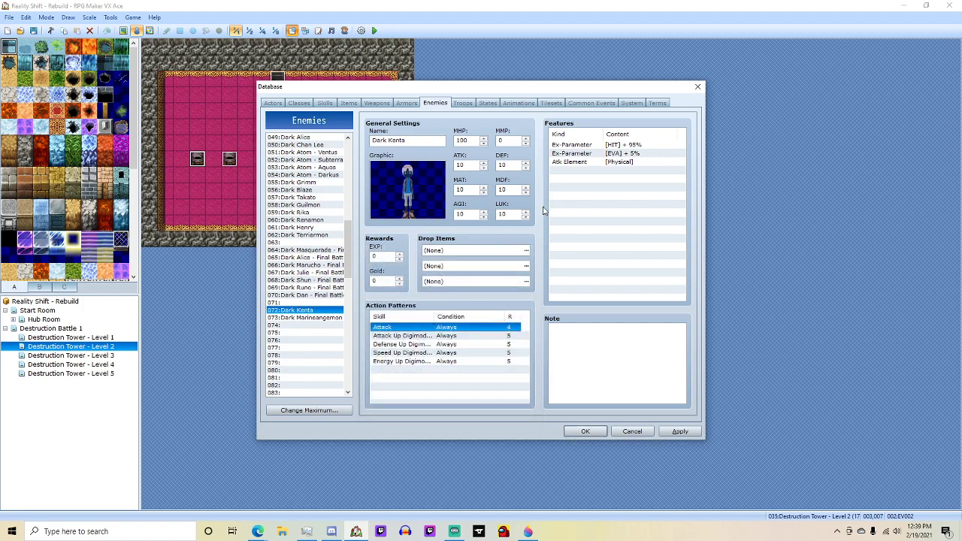
# Set MHP to 5000 and MMP to 9999 for both Dark Kenta and Dark Marineangemon.
pyautogui.doubleClick(462, 140)
pyautogui.write('5000')
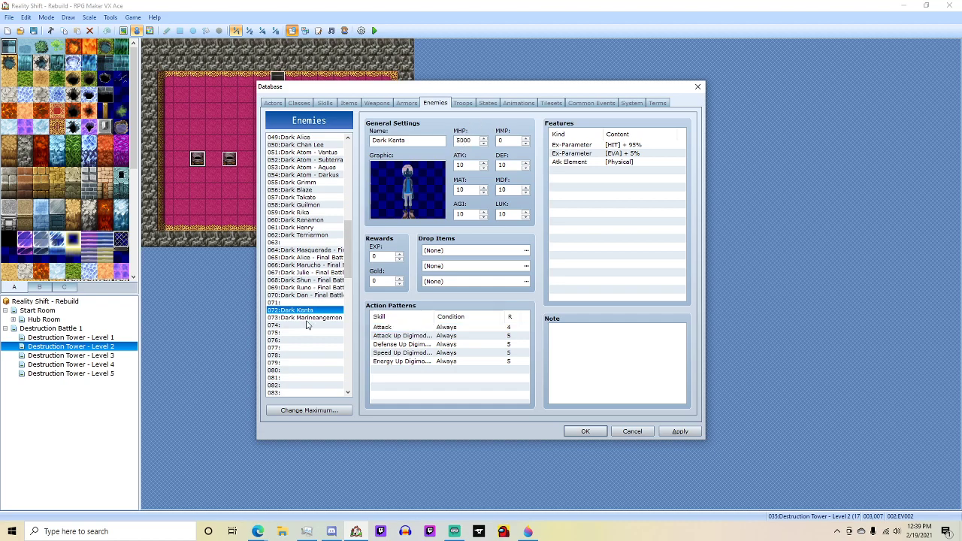
pyautogui.click(308, 317)
pyautogui.doubleClick(466, 142)
pyautogui.write('5')
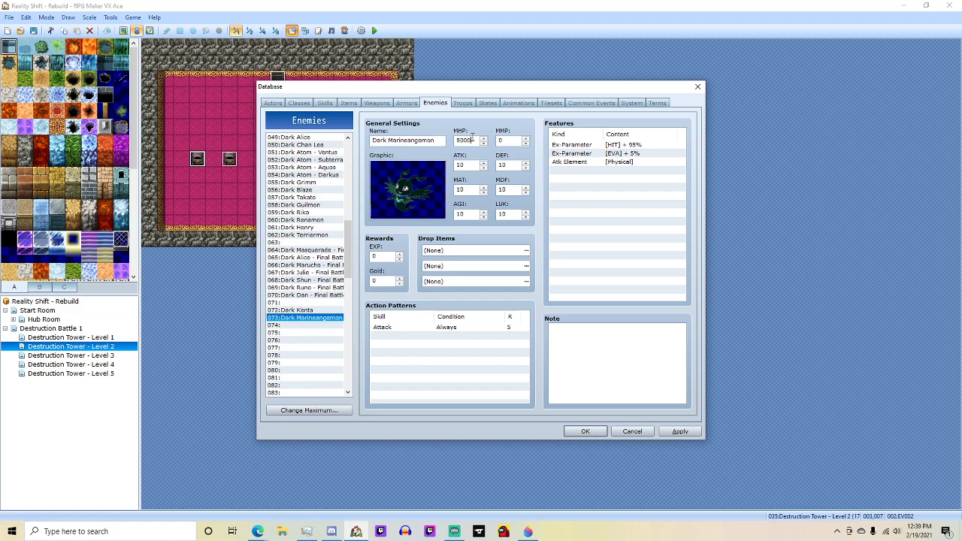
pyautogui.doubleClick(510, 140)
pyautogui.write('99')
pyautogui.click(324, 311)
pyautogui.doubleClick(509, 141)
pyautogui.write('99')
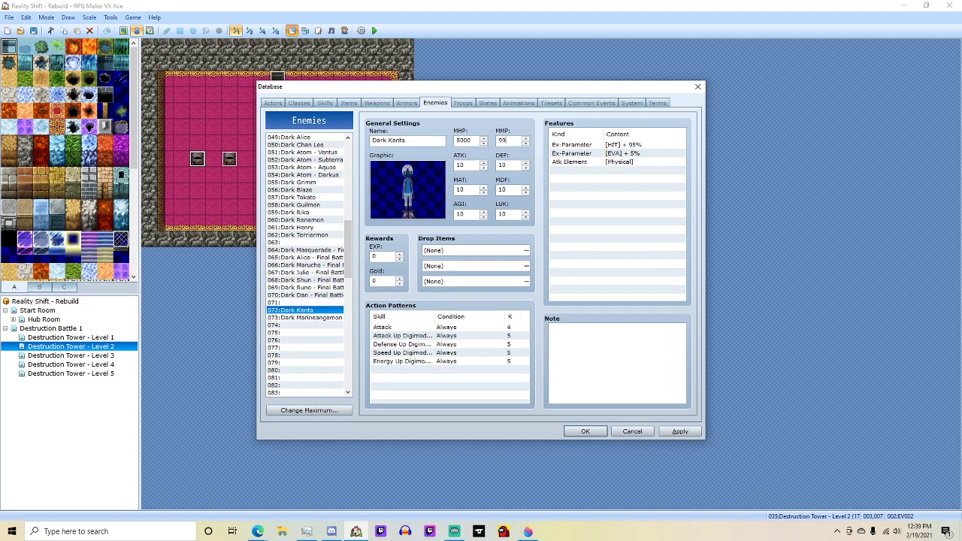
# Set Dark Kenta's DEF, MDF, LUK and AGI to 400 and his MAT and ATK to 50.
pyautogui.doubleClick(503, 165)
pyautogui.write('400')
pyautogui.doubleClick(498, 189)
pyautogui.write('400')
pyautogui.doubleClick(516, 213)
pyautogui.write('4')
pyautogui.doubleClick(460, 215)
pyautogui.write('400')
pyautogui.doubleClick(460, 189)
pyautogui.write('50')
pyautogui.doubleClick(474, 164)
pyautogui.write('50')
# Change the skill of Dark Kenta's Attack action to Super Guard.
pyautogui.doubleClick(442, 328)
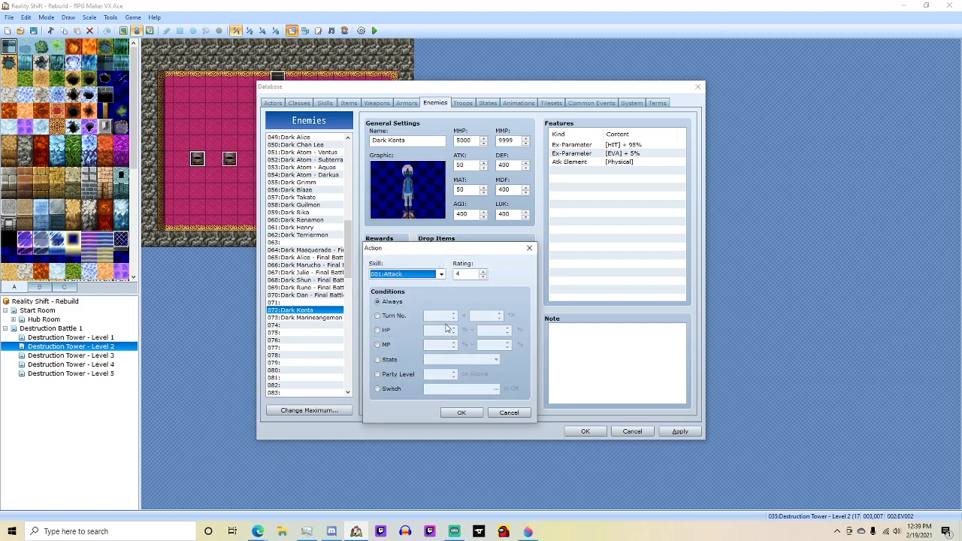
pyautogui.click(441, 275)
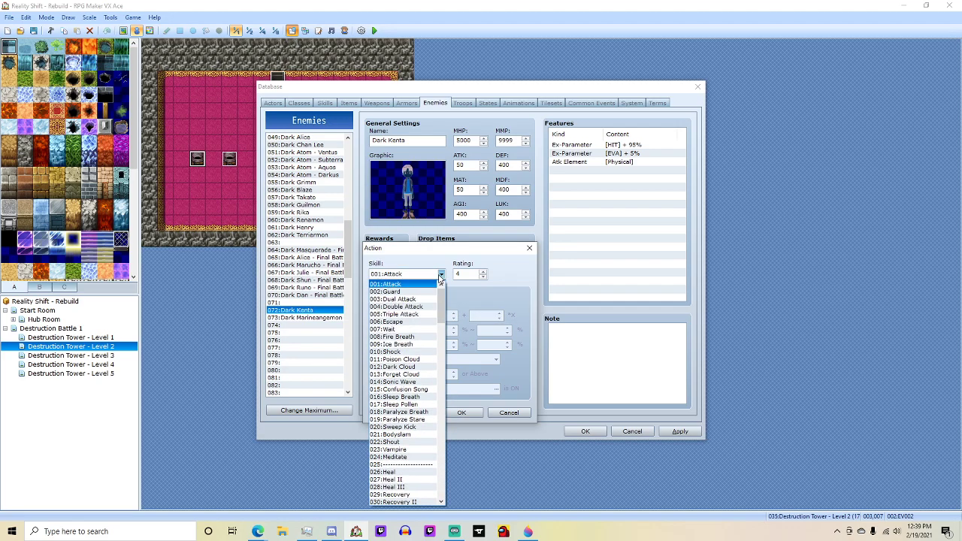
pyautogui.scroll(-5, 418, 324)
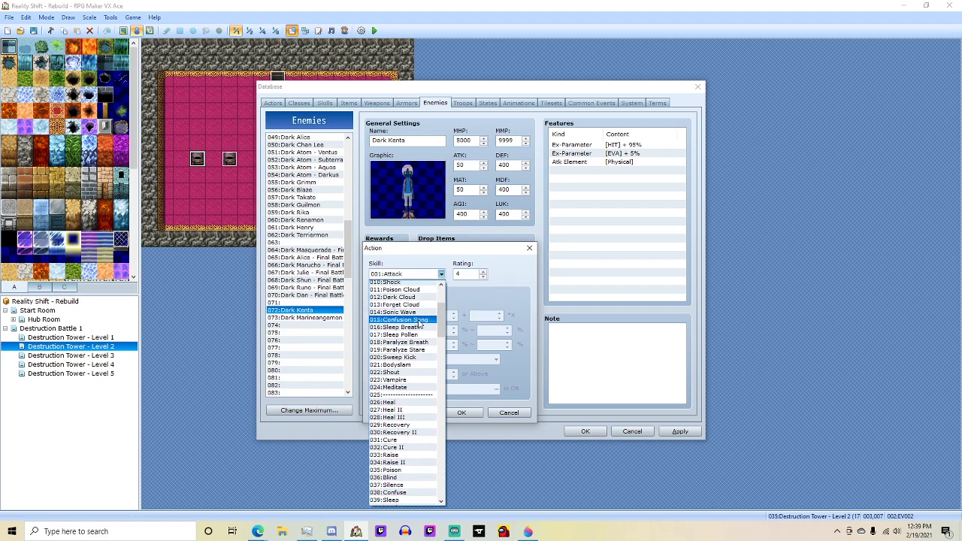
pyautogui.scroll(-6, 418, 323)
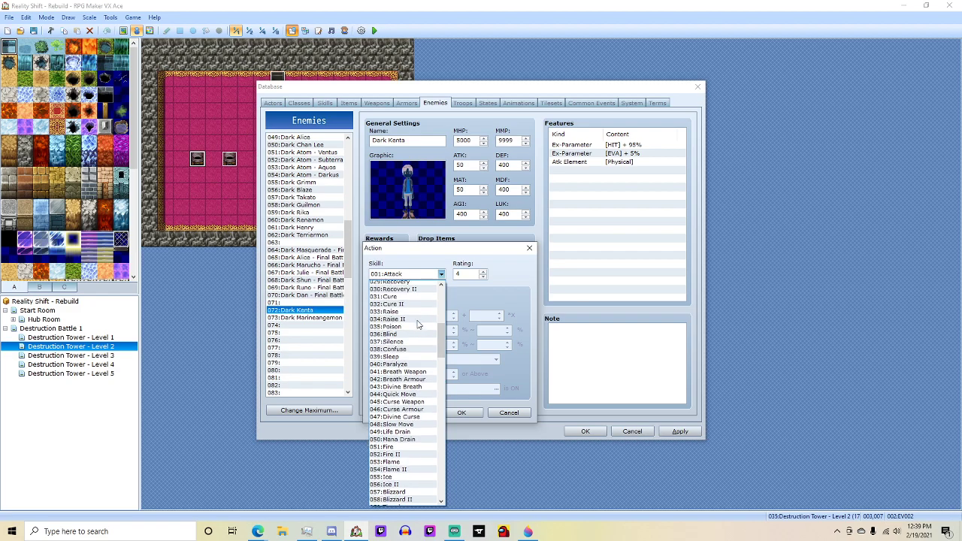
pyautogui.scroll(-1, 417, 323)
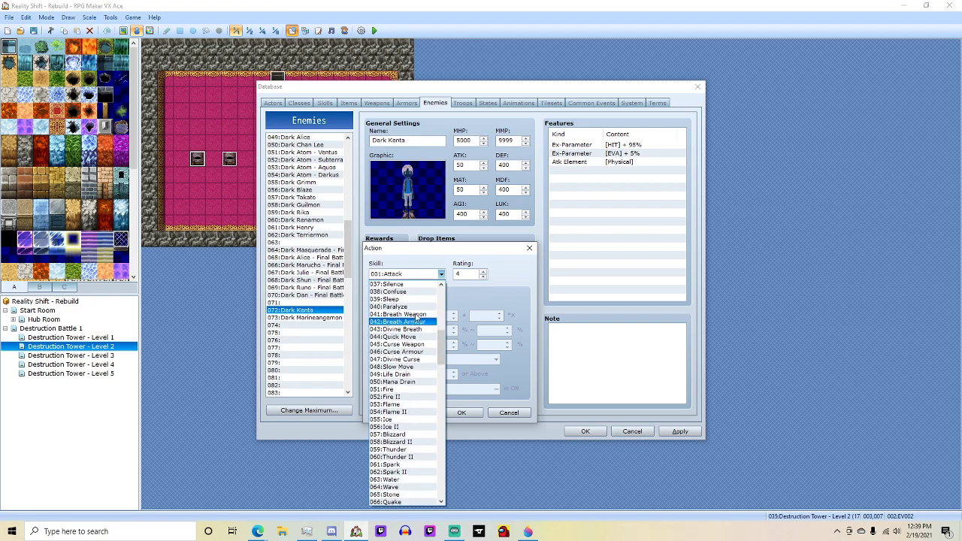
pyautogui.scroll(-2, 418, 396)
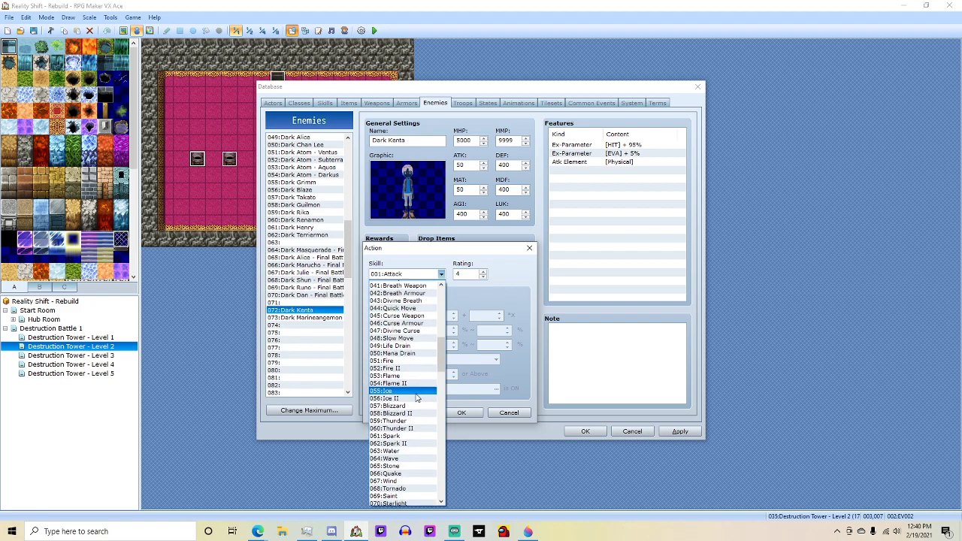
pyautogui.scroll(-4, 417, 398)
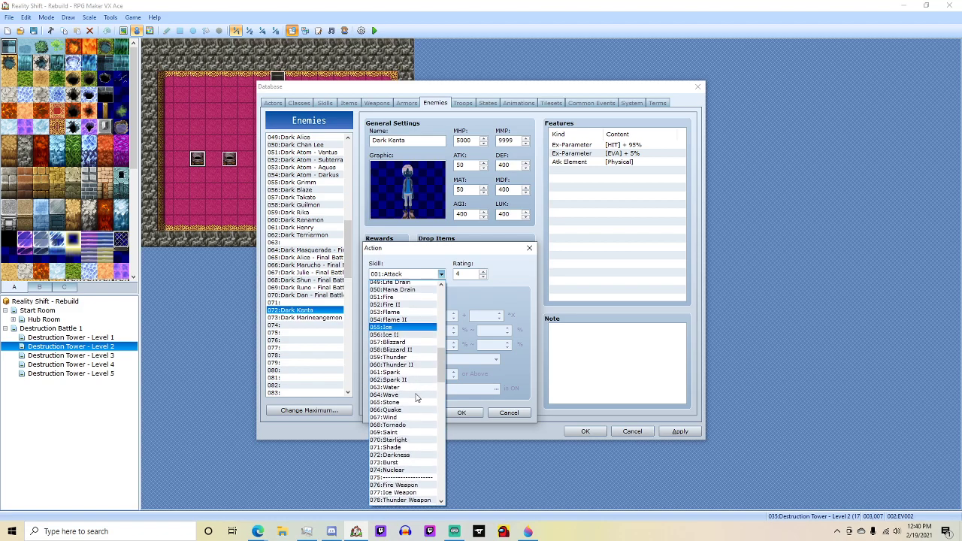
pyautogui.scroll(-5, 418, 397)
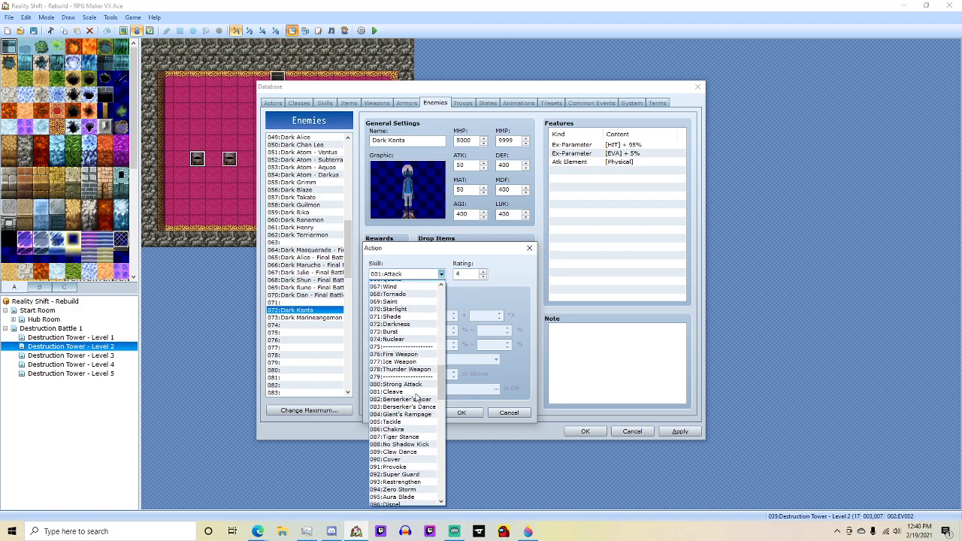
pyautogui.scroll(-1, 418, 398)
pyautogui.click(419, 430)
pyautogui.click(454, 414)
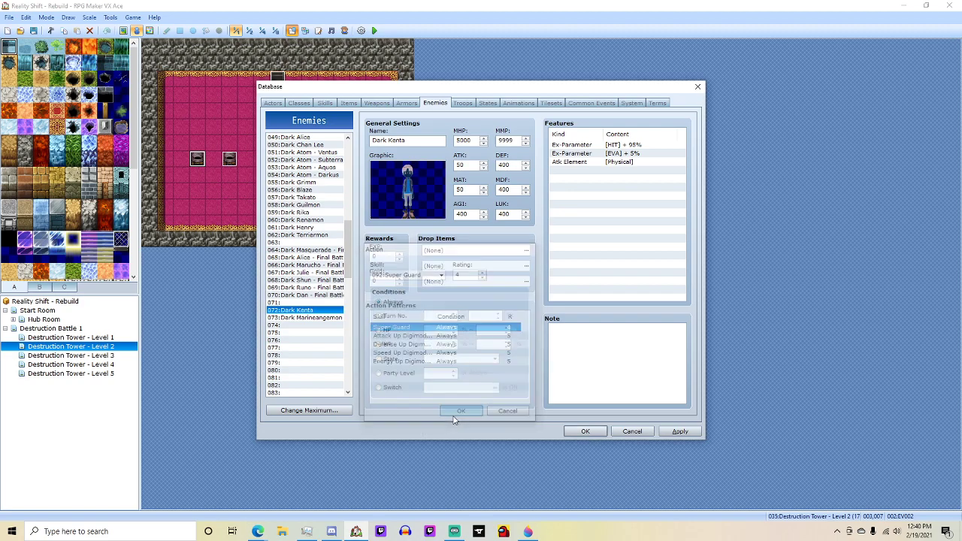
# Look through the rate, parameter, ex-parameter and sp-parameter options for a new feature on Dark Kenta.
pyautogui.doubleClick(589, 174)
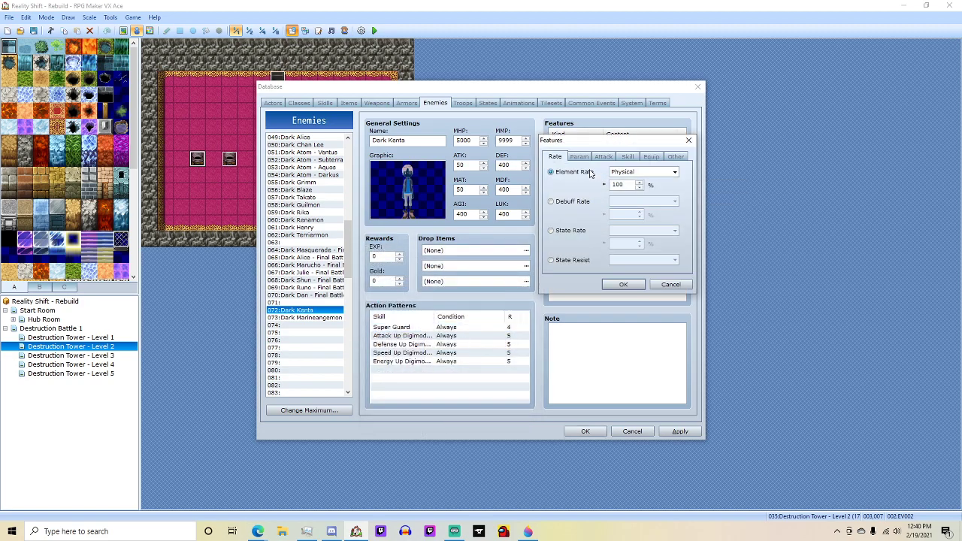
pyautogui.click(552, 231)
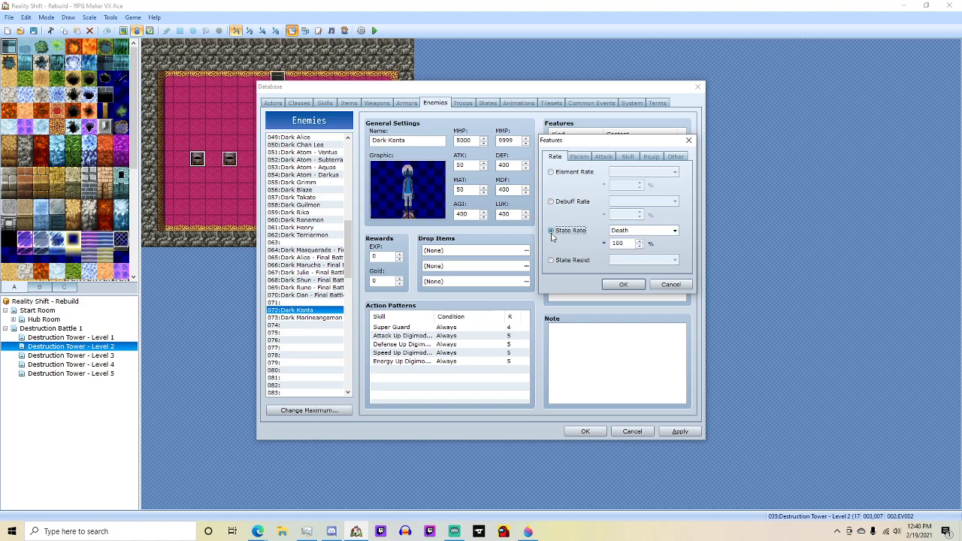
pyautogui.click(579, 156)
pyautogui.click(556, 173)
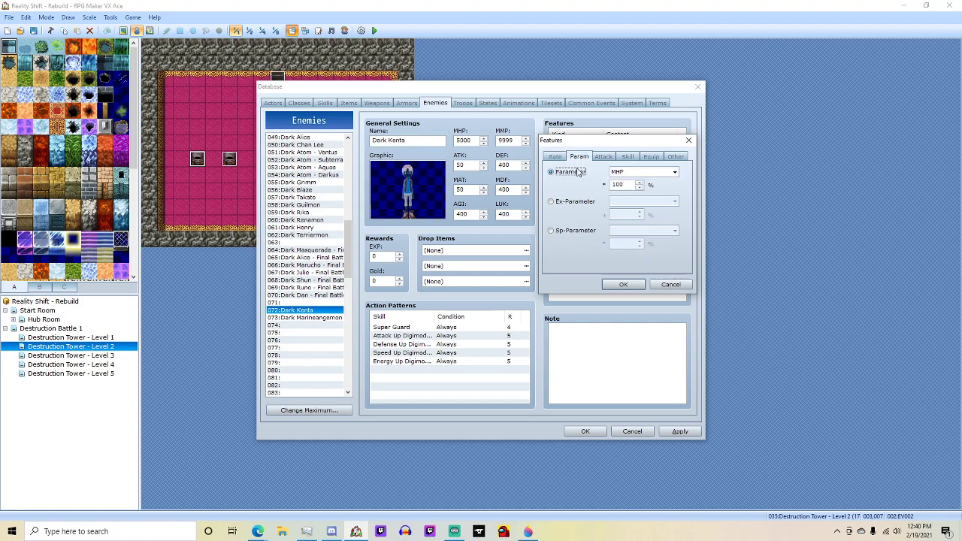
pyautogui.click(628, 173)
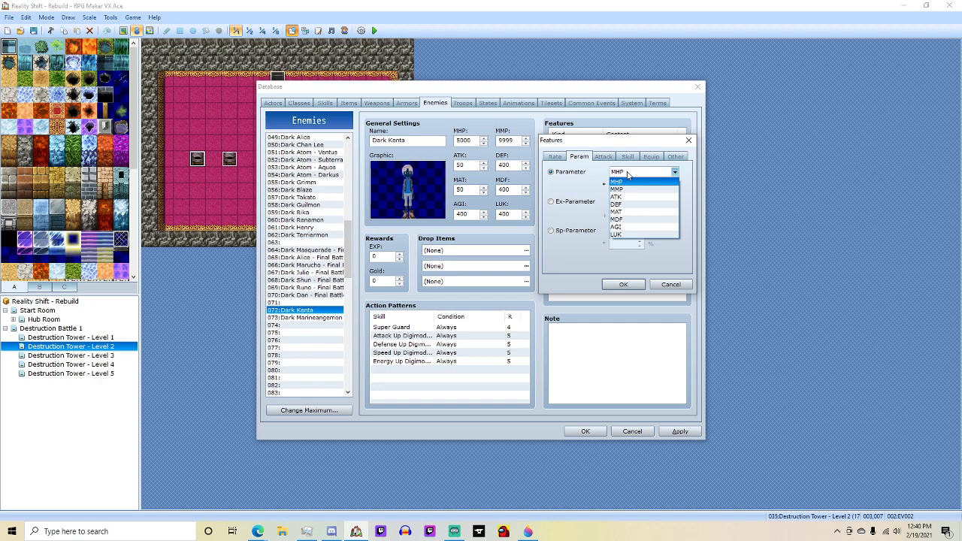
pyautogui.click(622, 175)
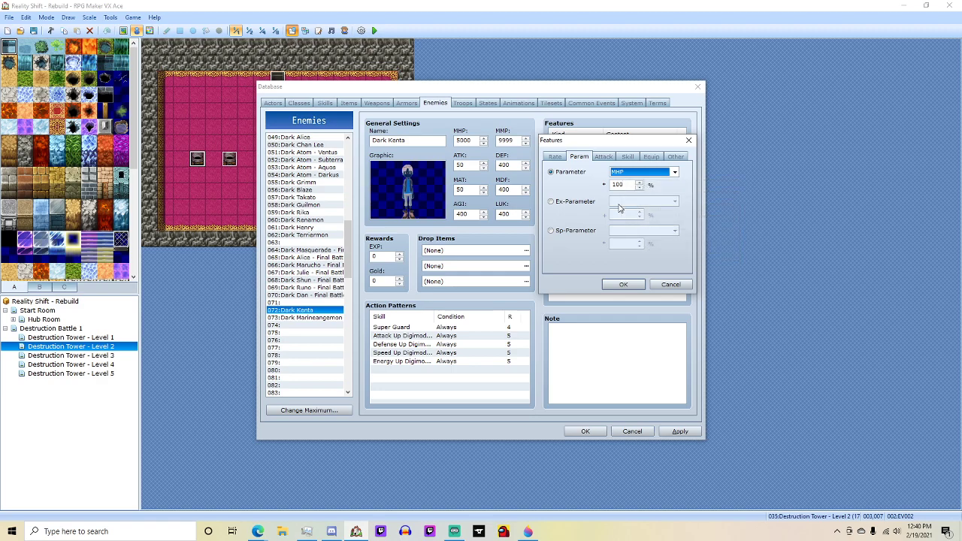
pyautogui.click(556, 200)
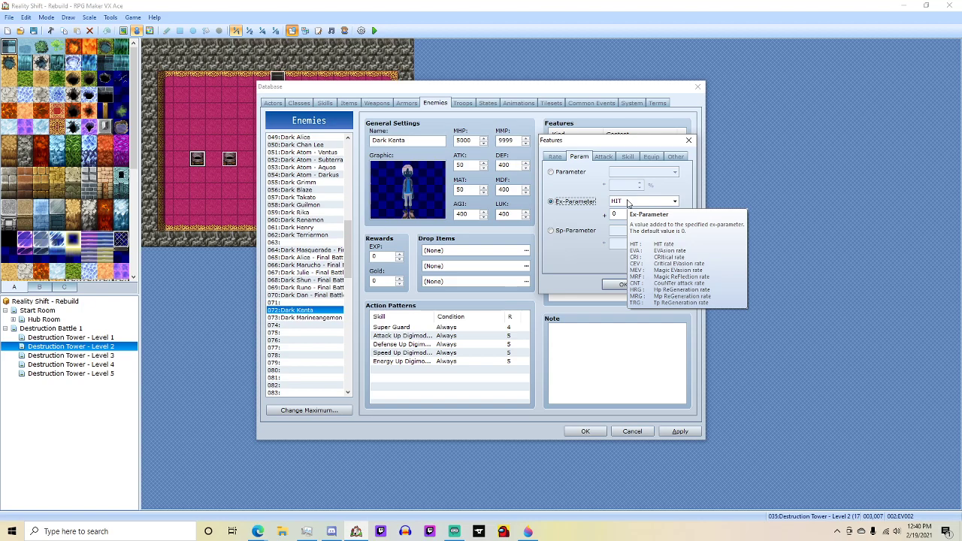
pyautogui.click(560, 231)
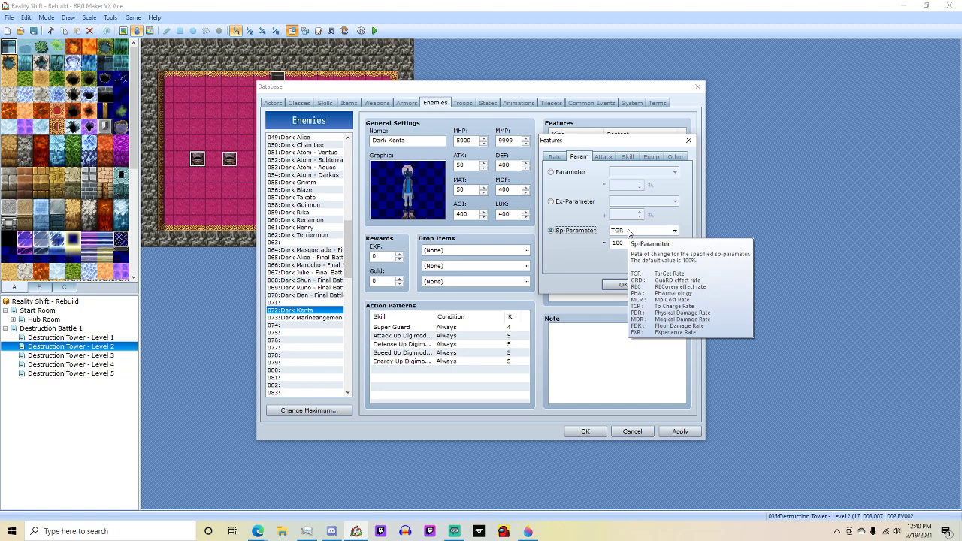
pyautogui.doubleClick(626, 244)
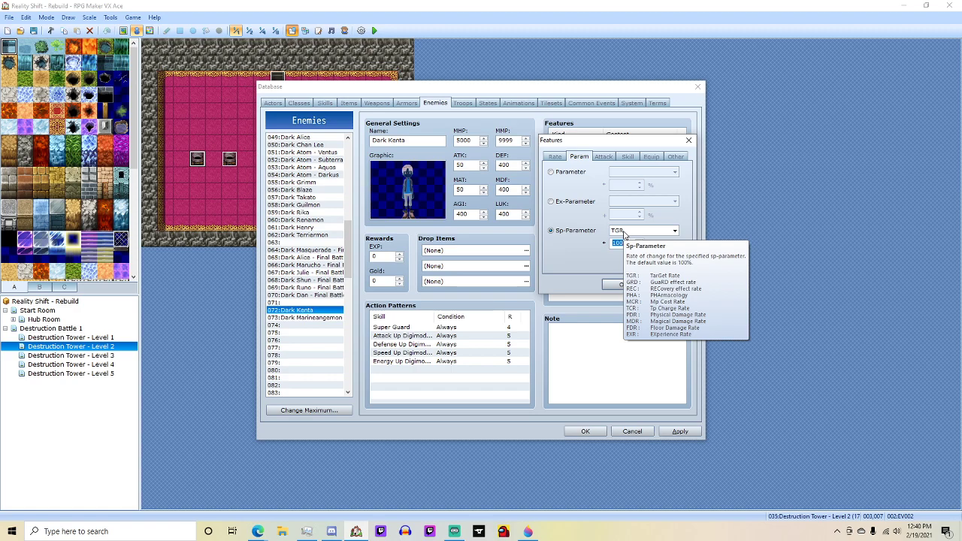
# Add a Special Flag feature set to Substitute to Dark Kenta.
pyautogui.click(611, 158)
pyautogui.click(627, 157)
pyautogui.click(651, 159)
pyautogui.click(674, 158)
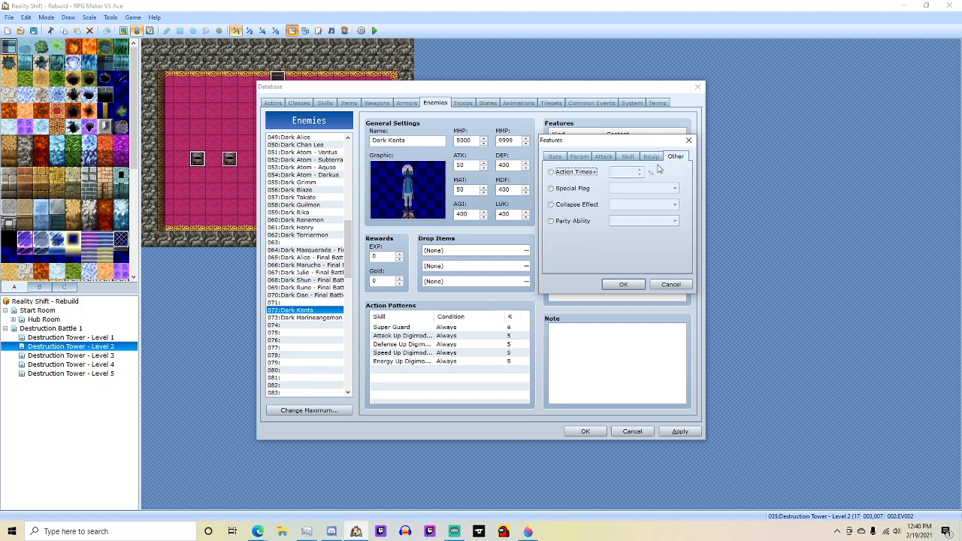
pyautogui.click(561, 190)
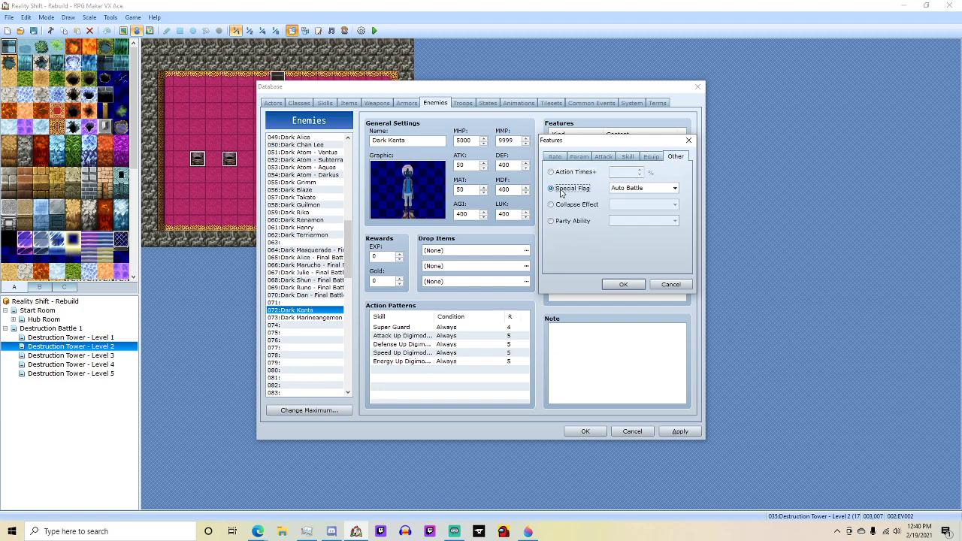
pyautogui.click(624, 189)
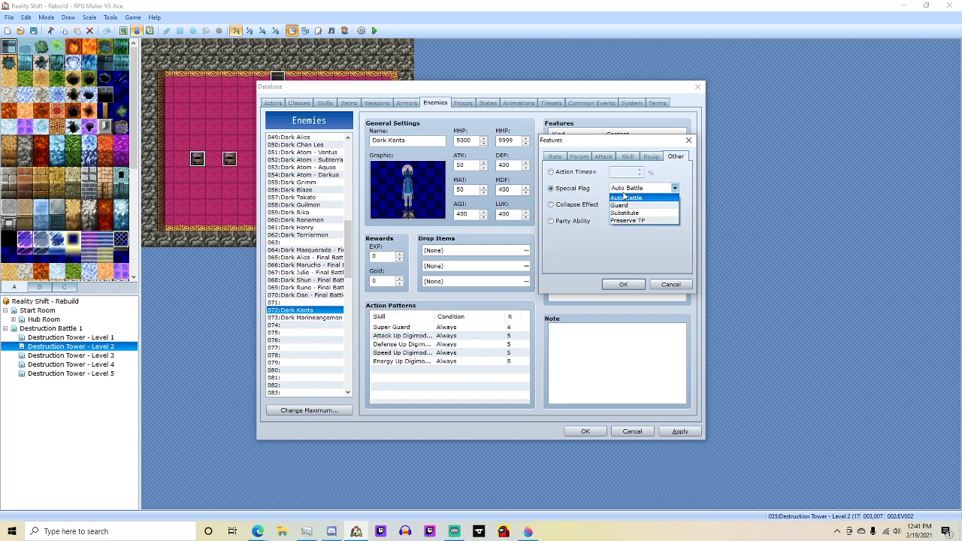
pyautogui.click(624, 216)
pyautogui.click(623, 284)
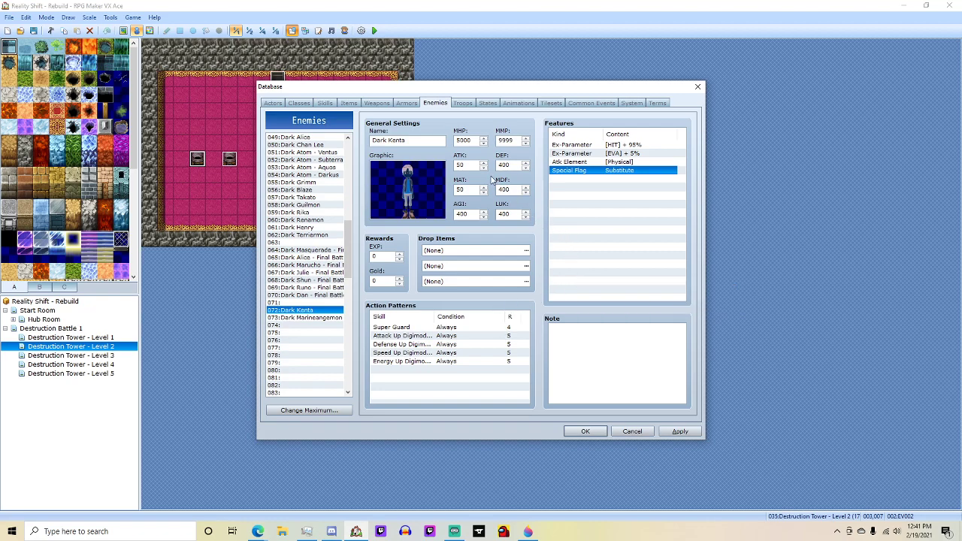
# Set Dark Marineangemon's AGI to 600, LUK to 400, and MDF and DEF to 200.
pyautogui.click(314, 319)
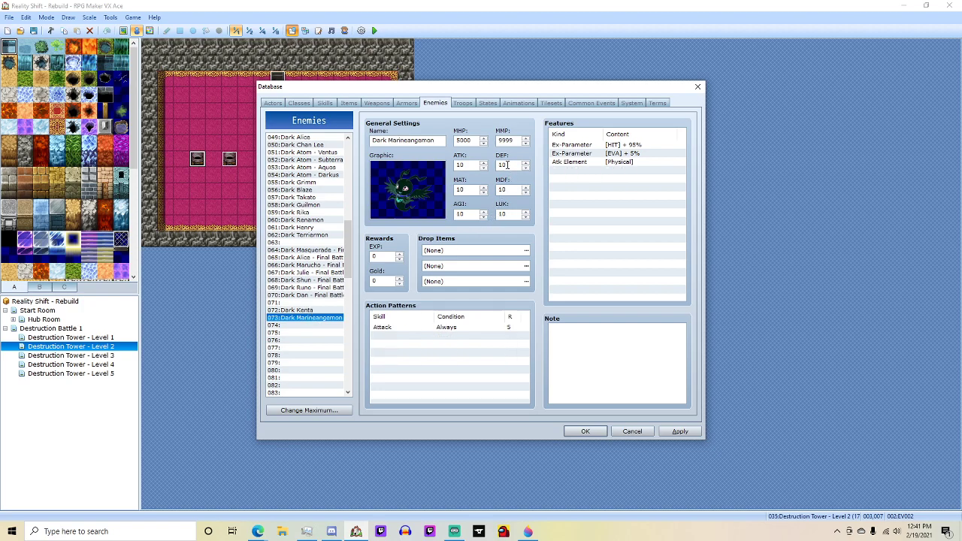
pyautogui.doubleClick(466, 215)
pyautogui.doubleClick(502, 214)
pyautogui.write('400')
pyautogui.doubleClick(508, 191)
pyautogui.write('200')
pyautogui.doubleClick(504, 165)
pyautogui.write('200')
# Raise the EVA ex-parameter feature of Dark Marineangemon to 25%.
pyautogui.doubleClick(614, 153)
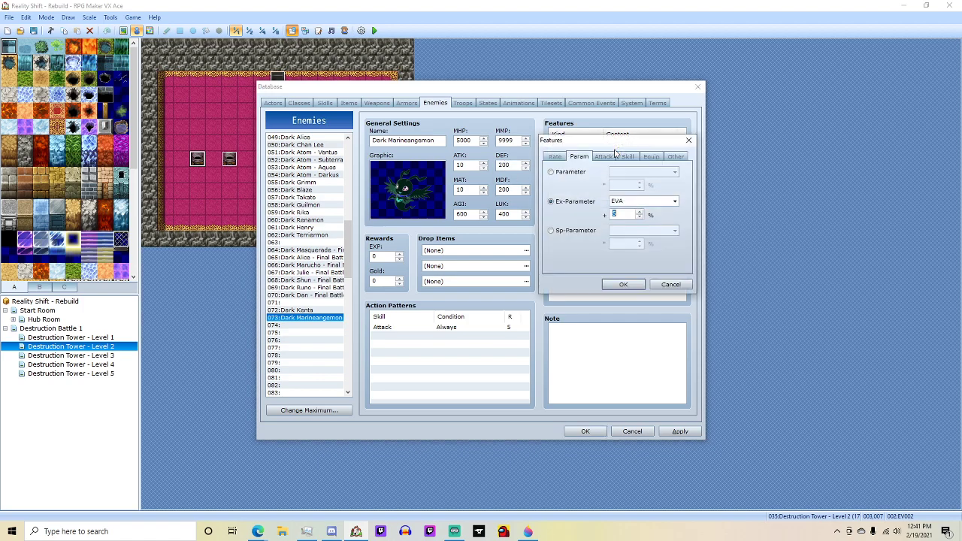
pyautogui.rightClick(622, 217)
pyautogui.write('25')
pyautogui.click(623, 284)
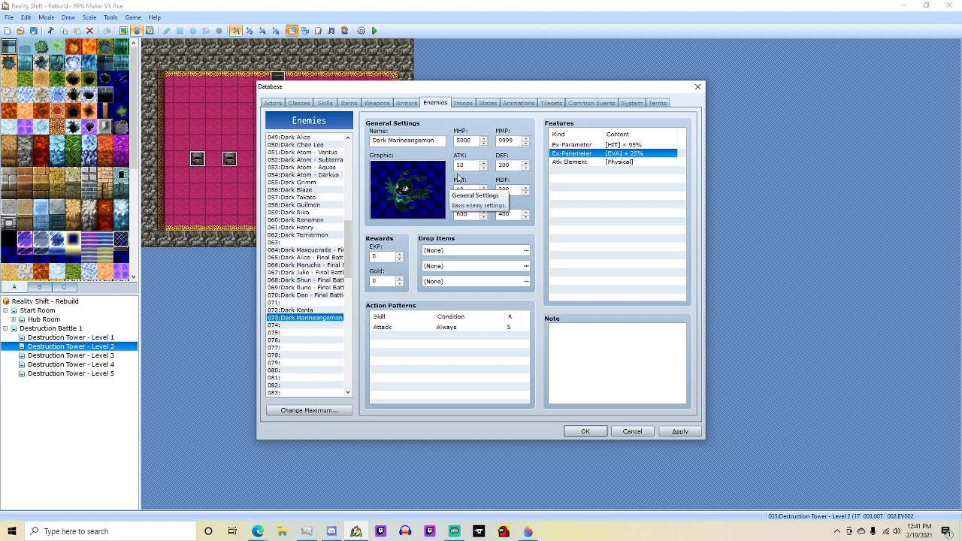
# Set Dark Marineangemon's MAT to 300 and check the Kenta - Final Battle troop.
pyautogui.doubleClick(466, 190)
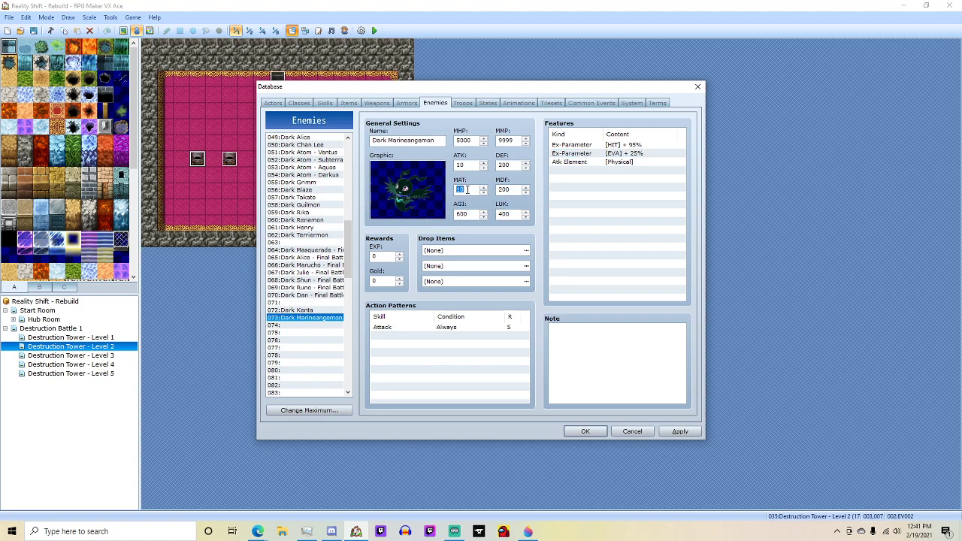
pyautogui.write('300')
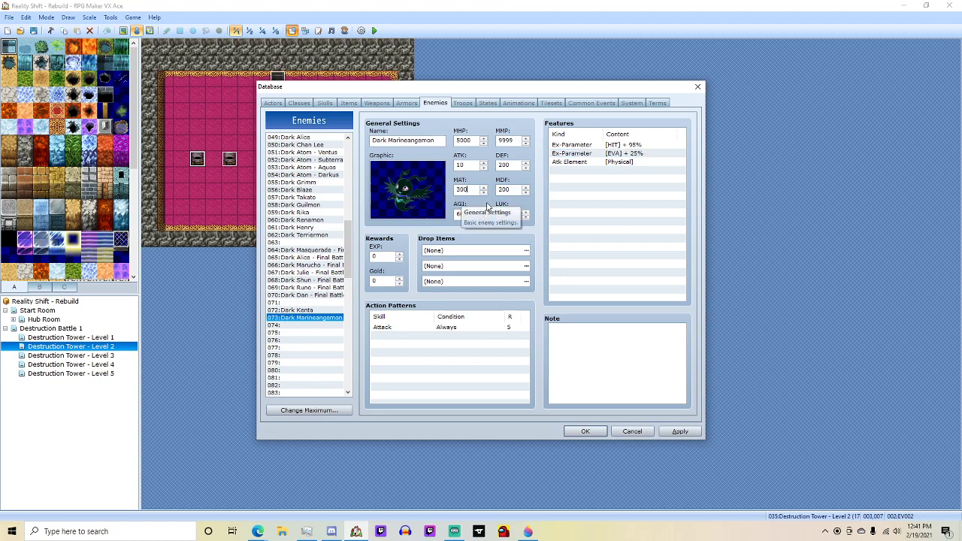
pyautogui.click(455, 107)
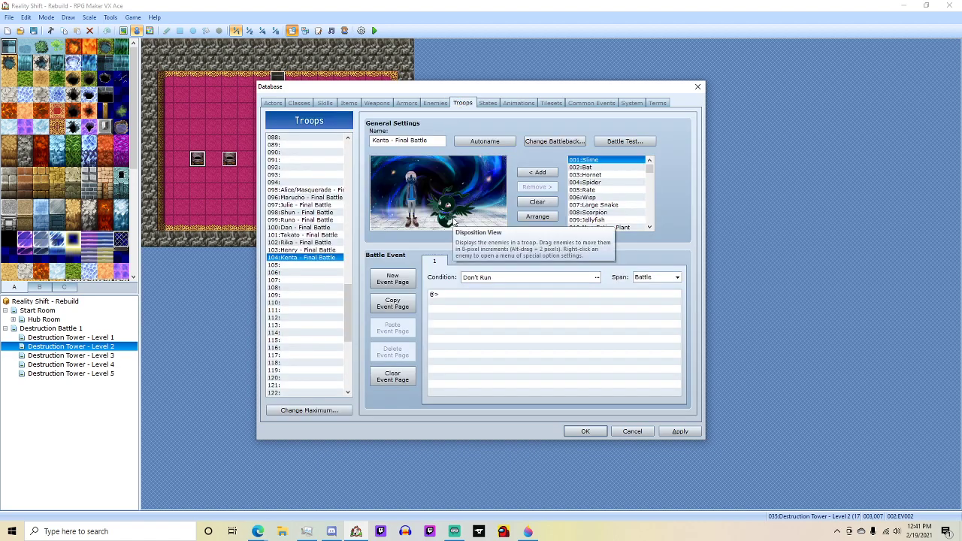
pyautogui.click(434, 107)
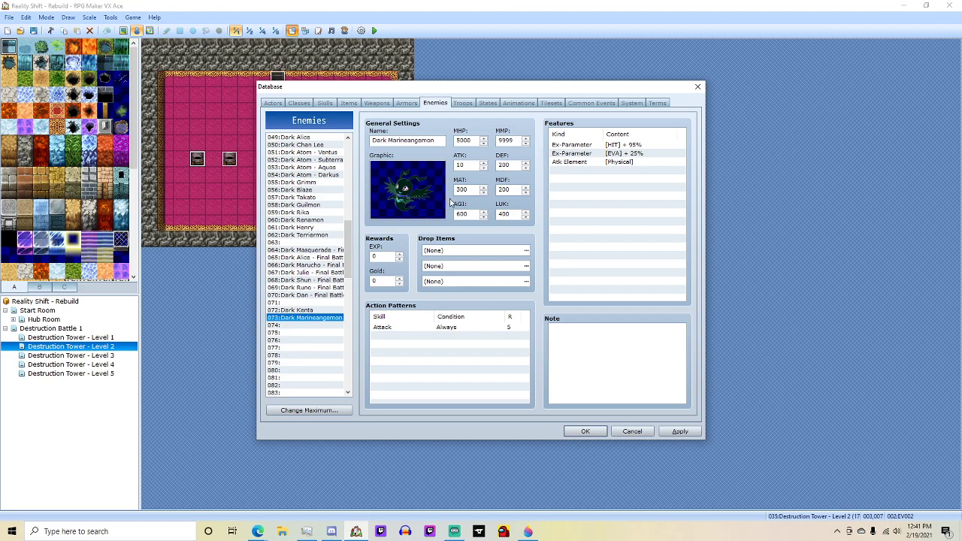
# Change the skill of Dark Marineangemon's Attack action to Kahuna Waves.
pyautogui.doubleClick(382, 327)
pyautogui.click(436, 275)
pyautogui.moveTo(441, 286); pyautogui.dragTo(441, 451)
pyautogui.click(420, 455)
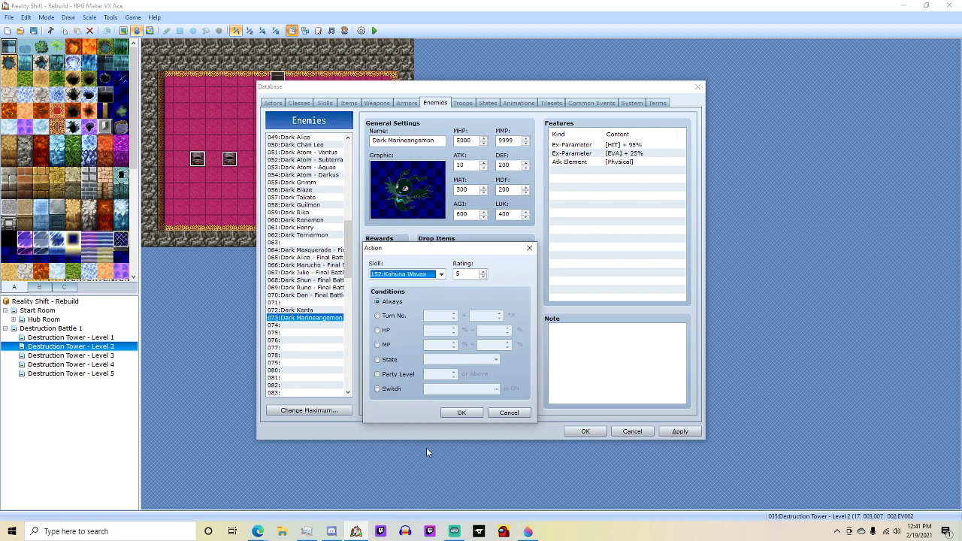
pyautogui.click(461, 413)
pyautogui.click(430, 385)
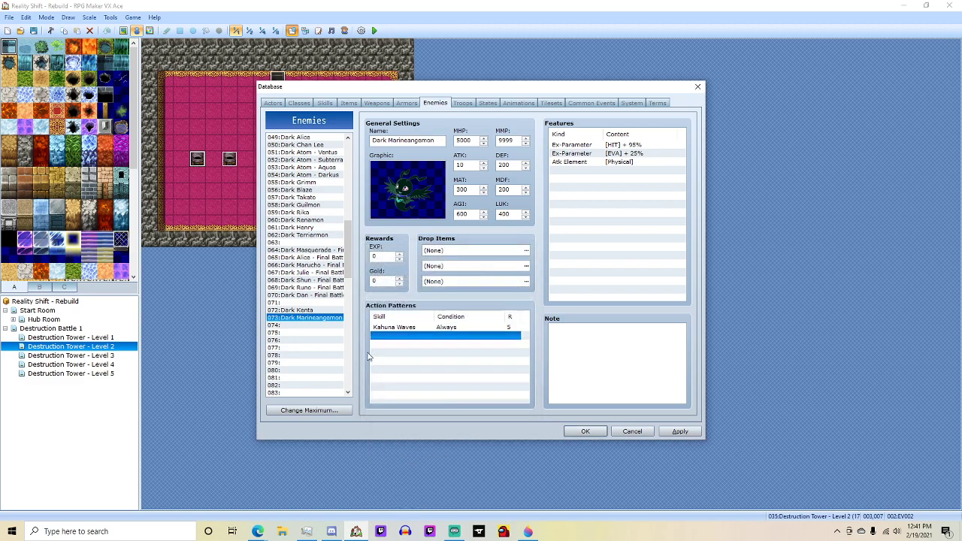
# Name enemy 074 Dark Kazu and assign it the Dark Kazu battler graphic.
pyautogui.click(304, 325)
pyautogui.click(394, 142)
pyautogui.write('Dark Kazu')
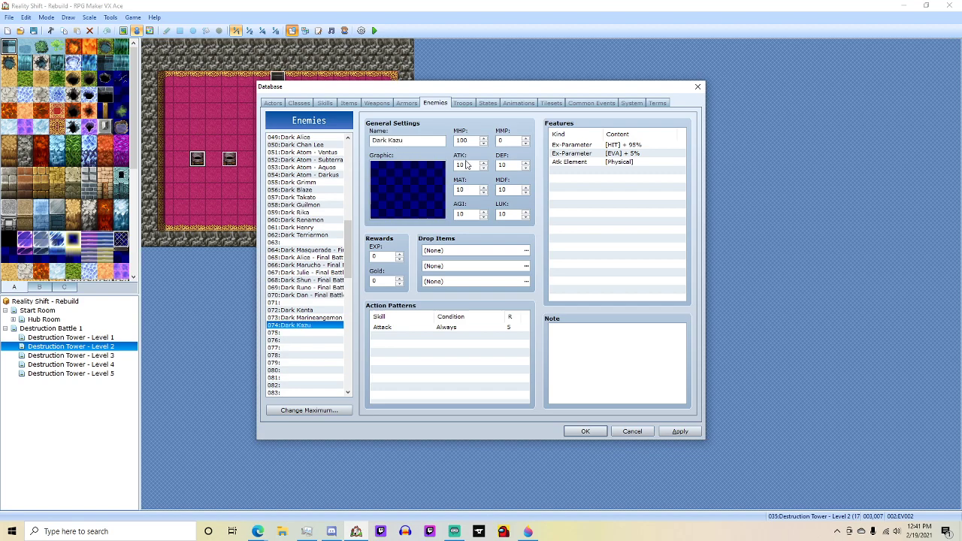
pyautogui.doubleClick(427, 177)
pyautogui.scroll(-1, 380, 271)
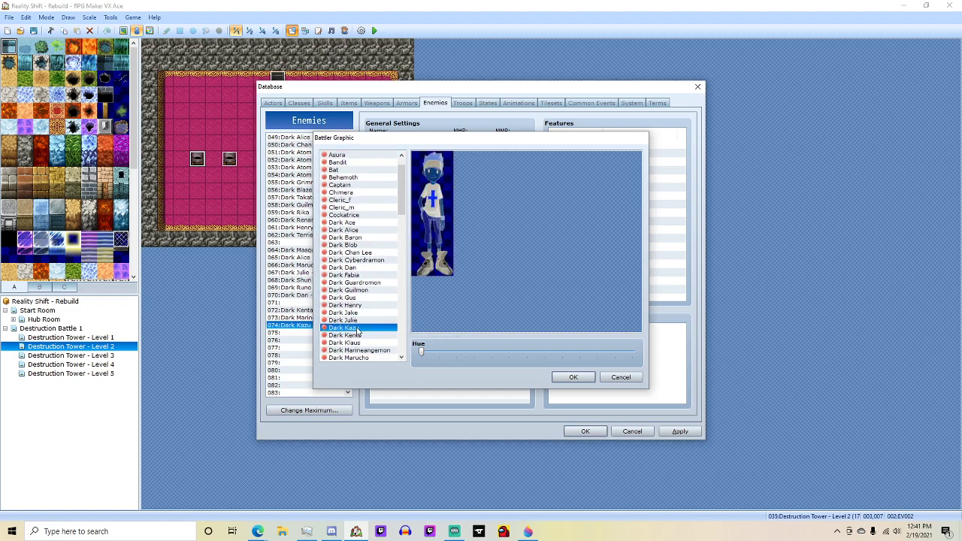
pyautogui.doubleClick(358, 328)
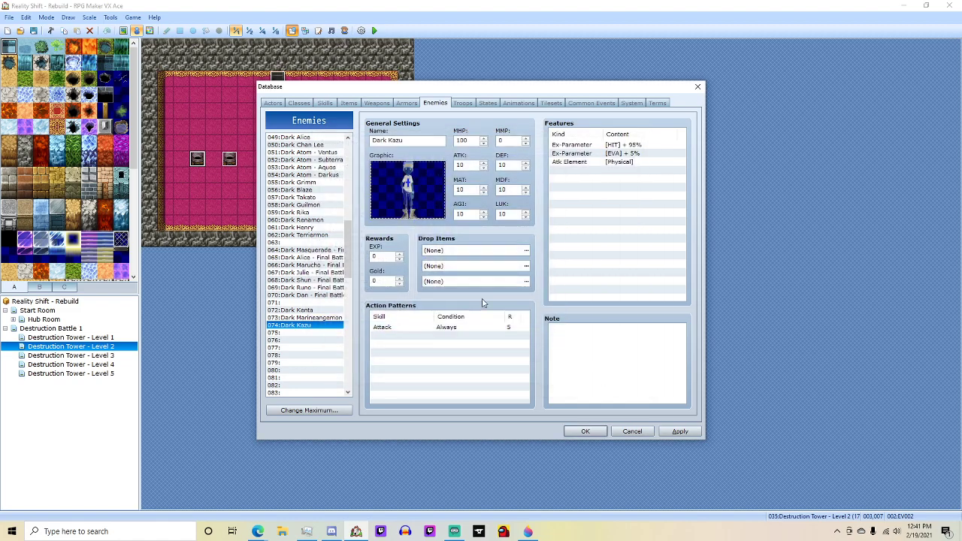
# Assign the Dark Guardromon battler graphic to enemy 075.
pyautogui.click(300, 332)
pyautogui.doubleClick(406, 187)
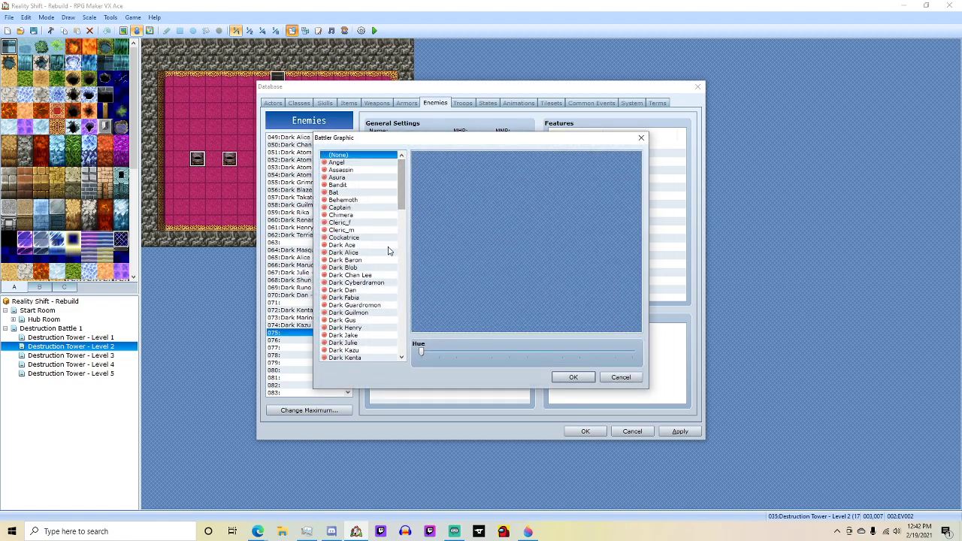
pyautogui.click(373, 305)
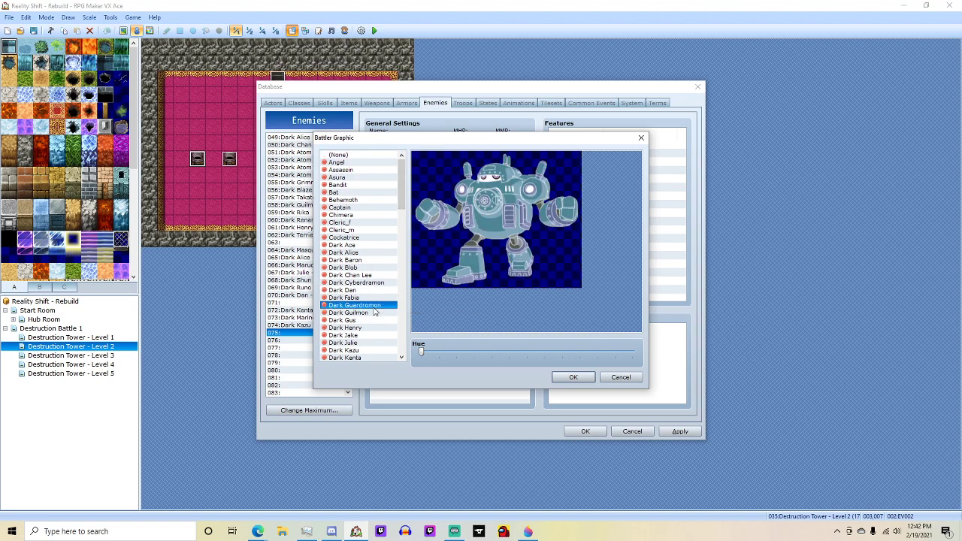
pyautogui.click(574, 378)
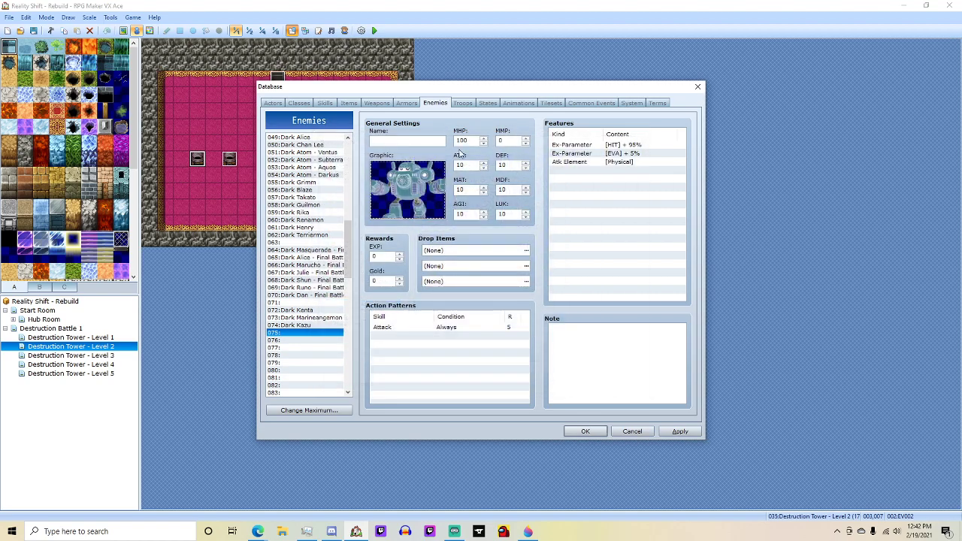
# Name troop 105 "Kazu - Final Battle".
pyautogui.click(463, 102)
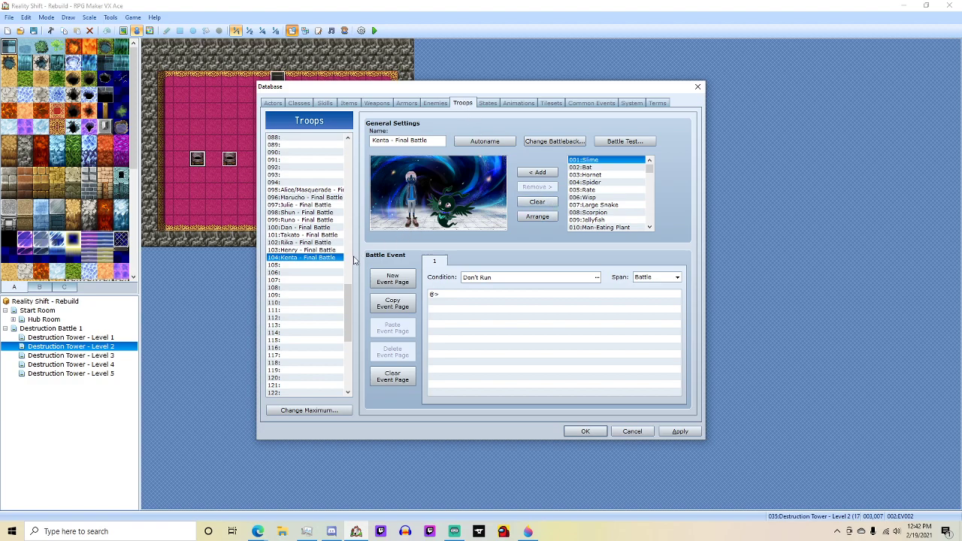
pyautogui.click(316, 266)
pyautogui.click(404, 141)
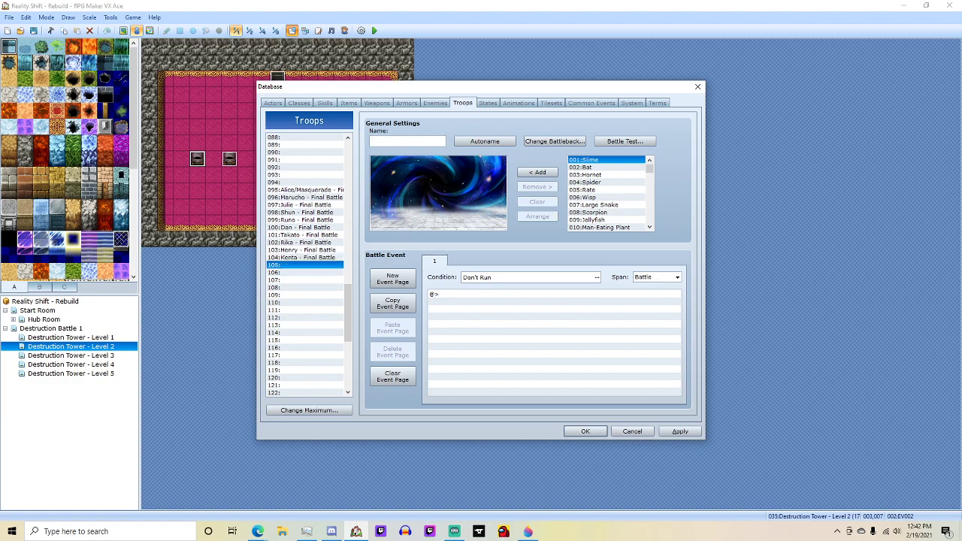
pyautogui.write('Kazu - Final Battle')
# Add enemy 074 Dark Kazu and the unnamed enemy 075 to the Kazu - Final Battle troop.
pyautogui.scroll(-20, 630, 199)
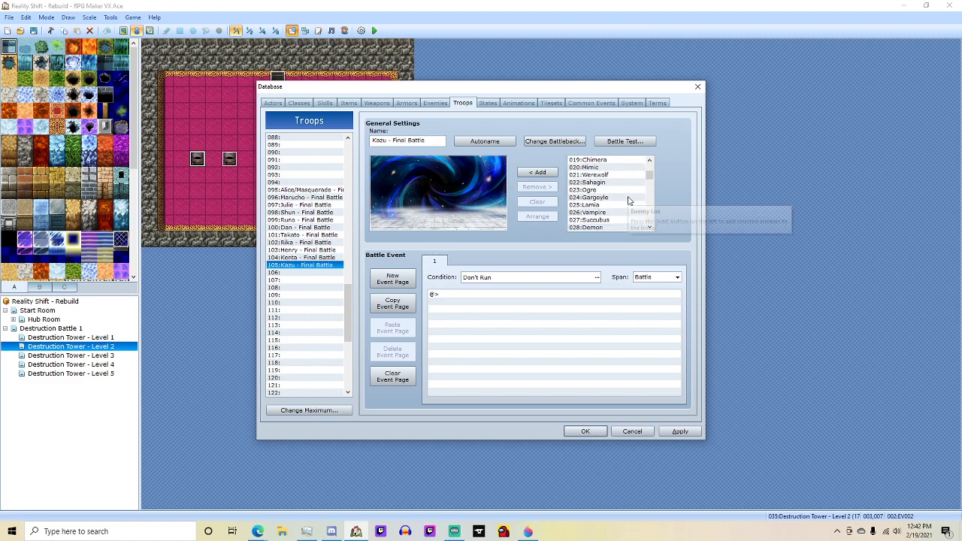
pyautogui.scroll(-3, 630, 199)
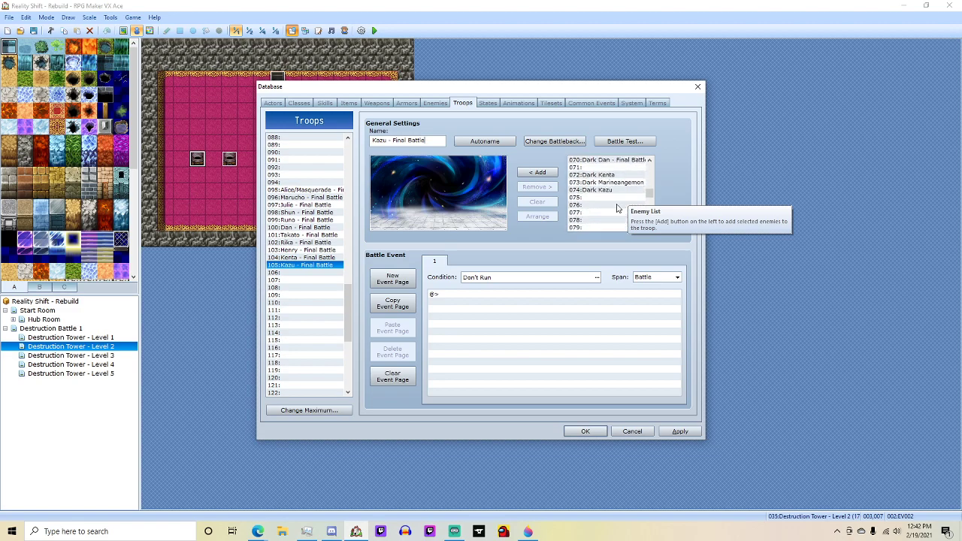
pyautogui.click(607, 191)
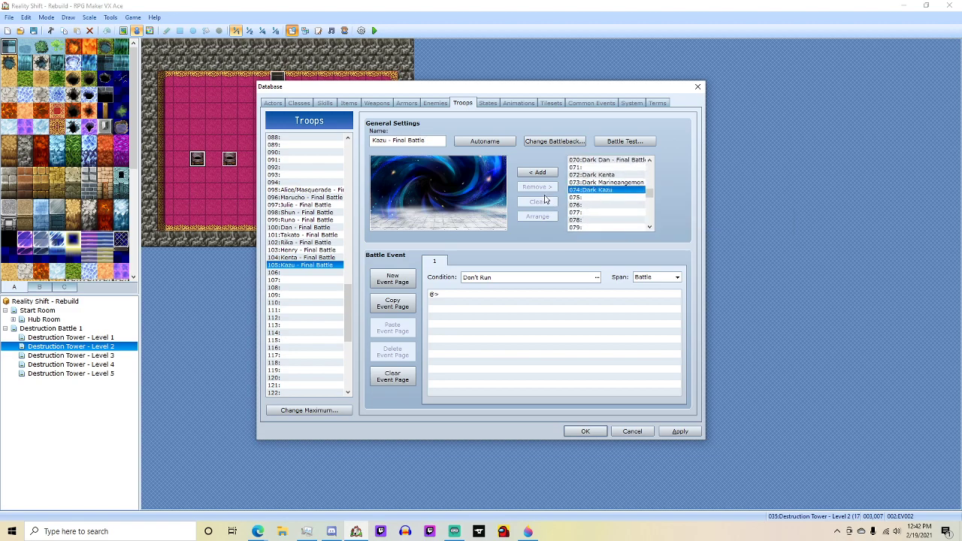
pyautogui.click(537, 172)
pyautogui.click(607, 196)
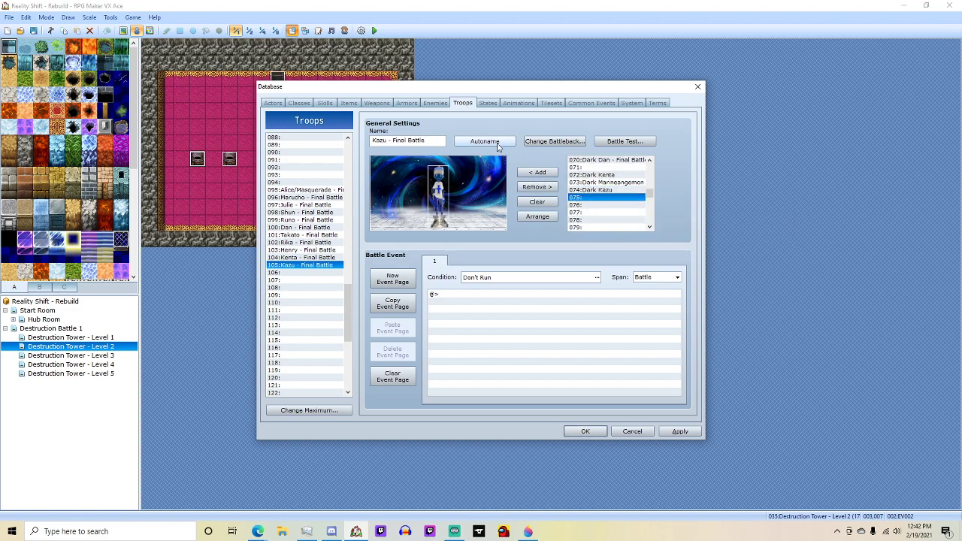
pyautogui.click(537, 172)
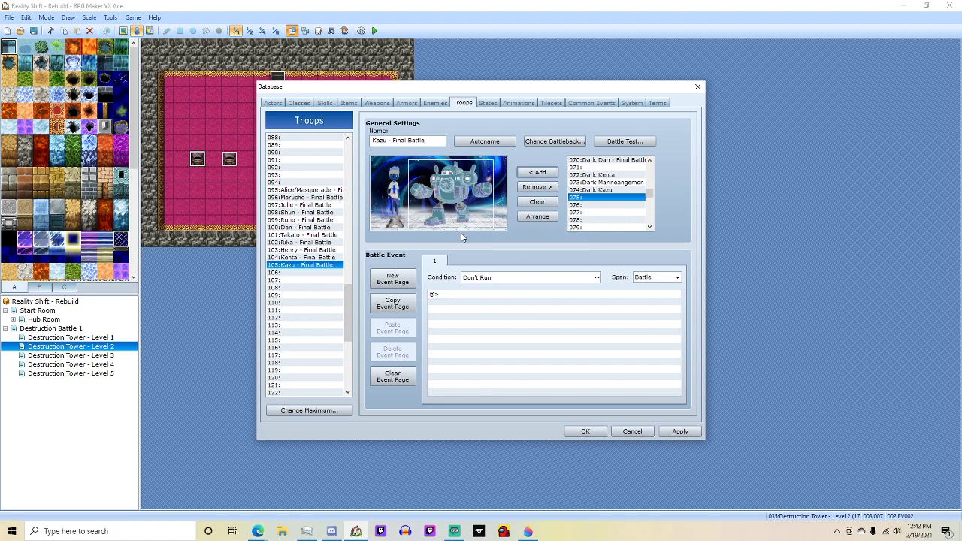
# Name enemy 075 "Dark Gaurdromon".
pyautogui.click(433, 103)
pyautogui.click(391, 139)
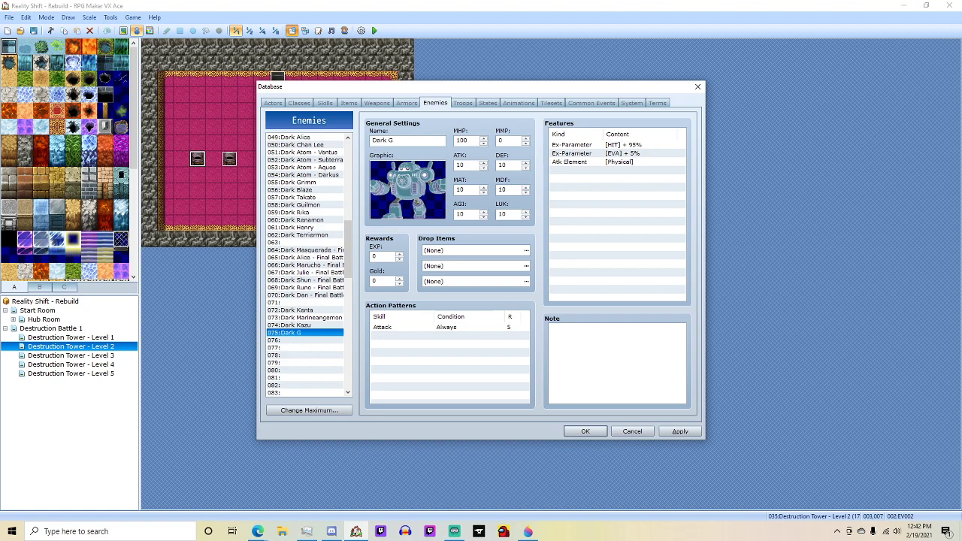
pyautogui.write('Dark Gu')
pyautogui.press('BackSpace')
pyautogui.write('aurdromon')
# Set MHP to 5000 and MMP to 9999 for both Dark Gaurdromon and Dark Kazu.
pyautogui.doubleClick(473, 142)
pyautogui.write('5000')
pyautogui.click(292, 324)
pyautogui.doubleClick(470, 140)
pyautogui.write('50')
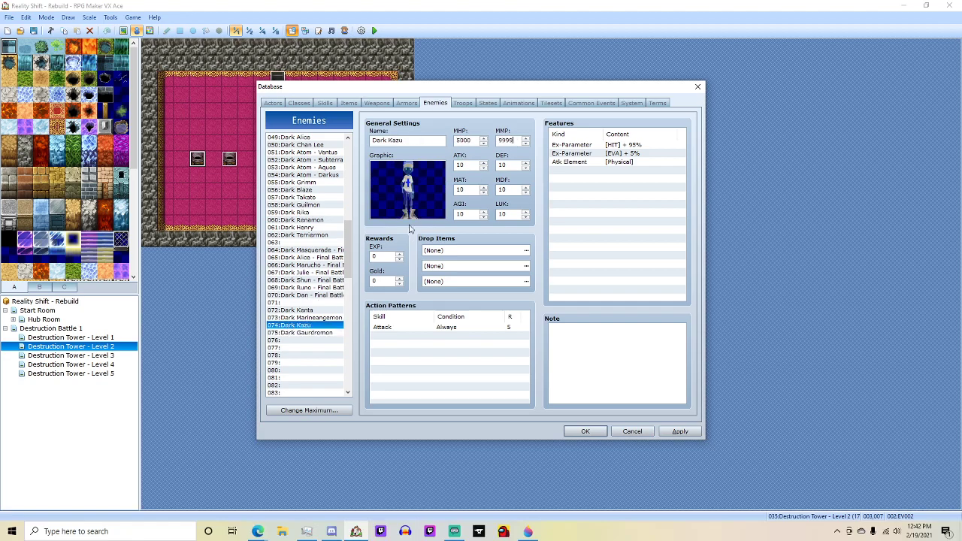
pyautogui.click(300, 332)
pyautogui.doubleClick(511, 140)
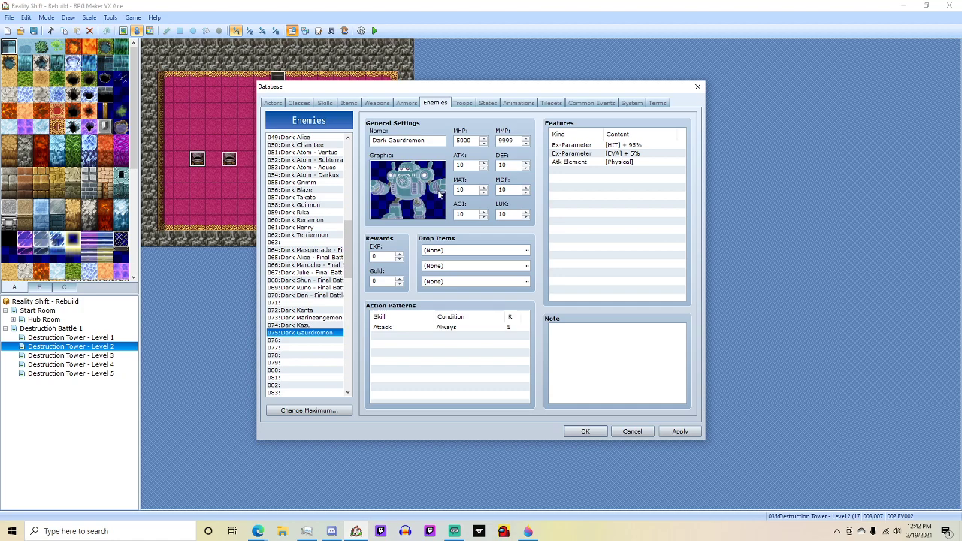
# Set Dark Gaurdromon's ATK to 600, DEF to 500, MAT to 200 and MDF to 150.
pyautogui.doubleClick(468, 164)
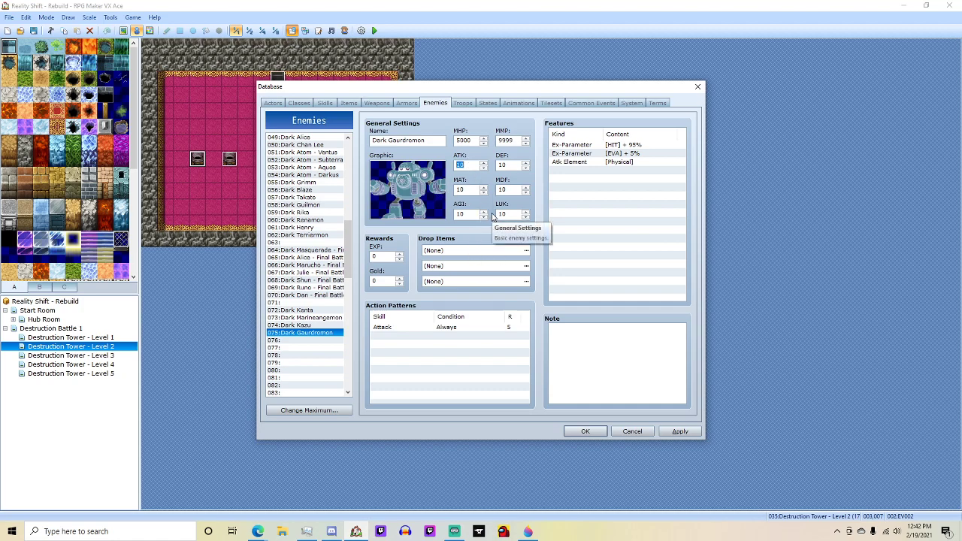
pyautogui.write('600')
pyautogui.doubleClick(514, 164)
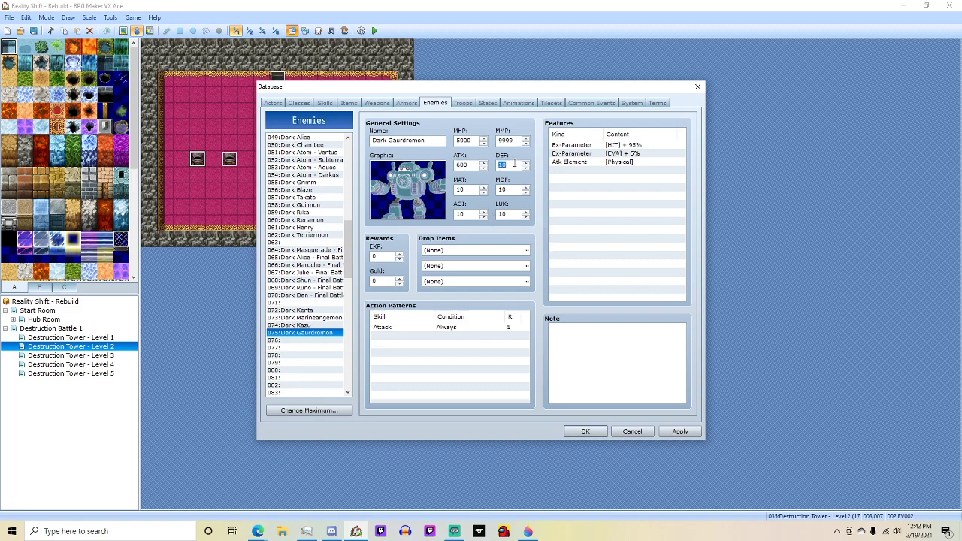
pyautogui.write('500')
pyautogui.doubleClick(464, 191)
pyautogui.write('200')
pyautogui.doubleClick(502, 190)
pyautogui.write('2')
pyautogui.write('150')
# Set Dark Gaurdromon's AGI to 50 and enter a new LUK value.
pyautogui.doubleClick(466, 216)
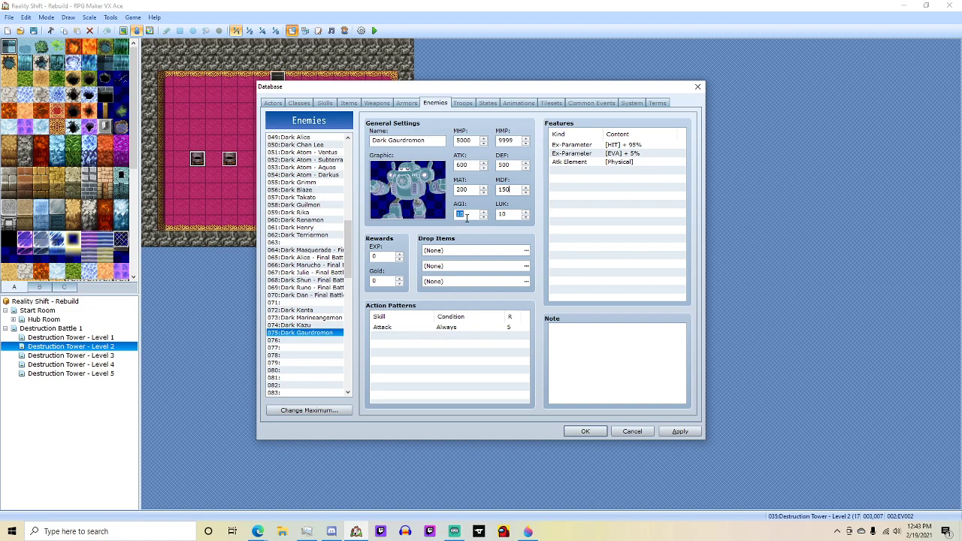
pyautogui.write('50')
pyautogui.doubleClick(508, 216)
pyautogui.write('1')
# Change the skill of Dark Kazu's Attack action to Attack Up Digimodify.
pyautogui.click(309, 324)
pyautogui.doubleClick(408, 328)
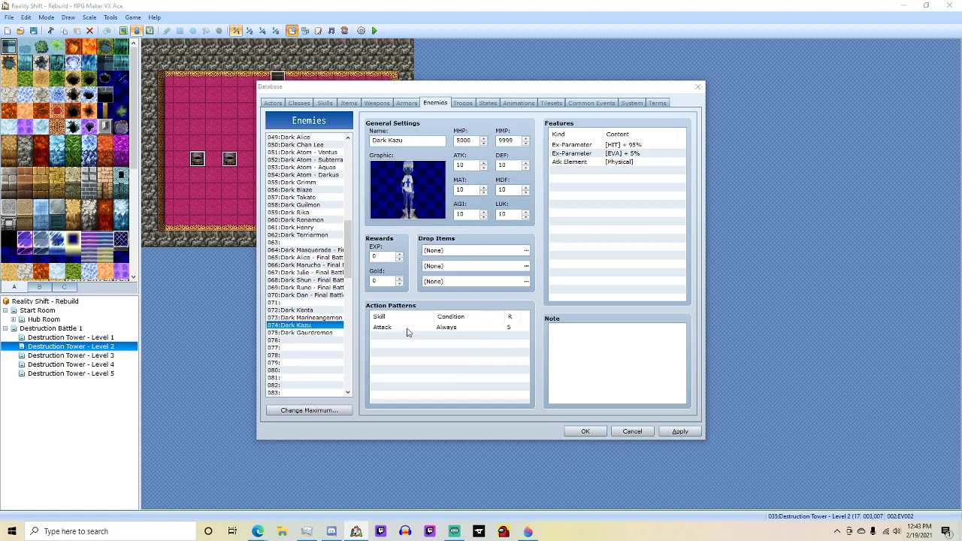
pyautogui.click(441, 274)
pyautogui.moveTo(442, 305); pyautogui.dragTo(441, 427)
pyautogui.click(425, 490)
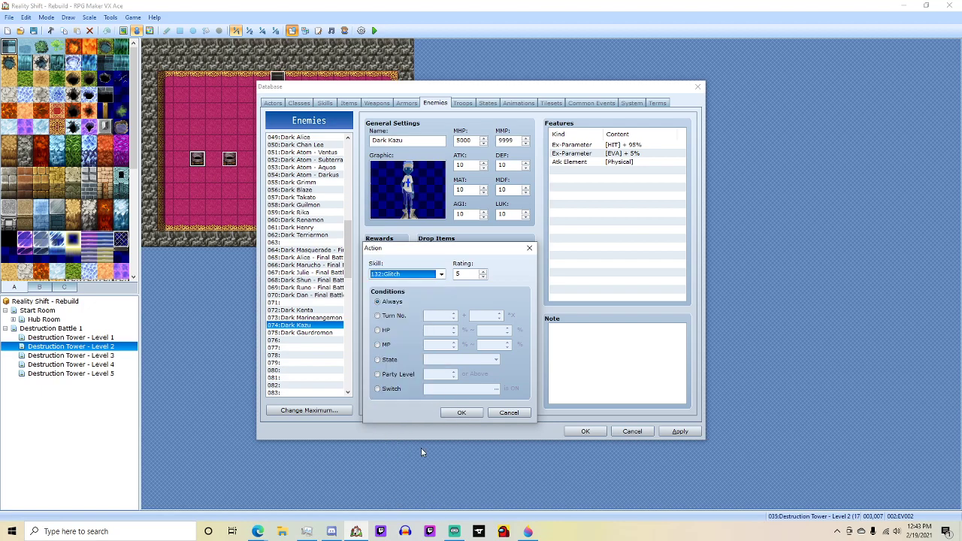
pyautogui.press('Return')
# Duplicate Dark Kazu's Attack Up action into the rows below and change the second action's skill to Defense Up Digimodify.
pyautogui.click(397, 336)
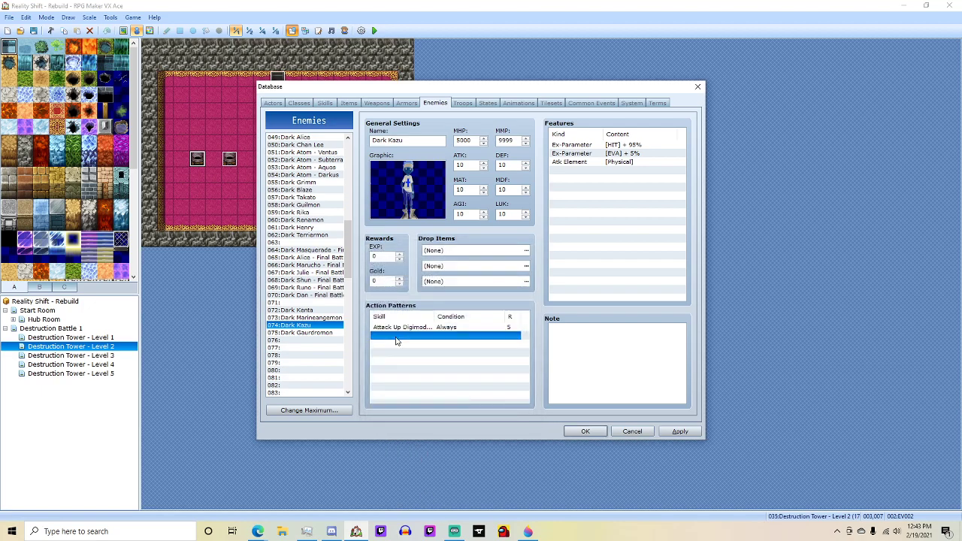
pyautogui.press('Up')
pyautogui.hotkey('ctrl', 'c')
pyautogui.press('Down')
pyautogui.hotkey('ctrl', 'v')
pyautogui.doubleClick(399, 336)
pyautogui.press('Down')
pyautogui.press('Down')
pyautogui.press('Down')
pyautogui.press('Down')
pyautogui.press('Down')
pyautogui.press('Down')
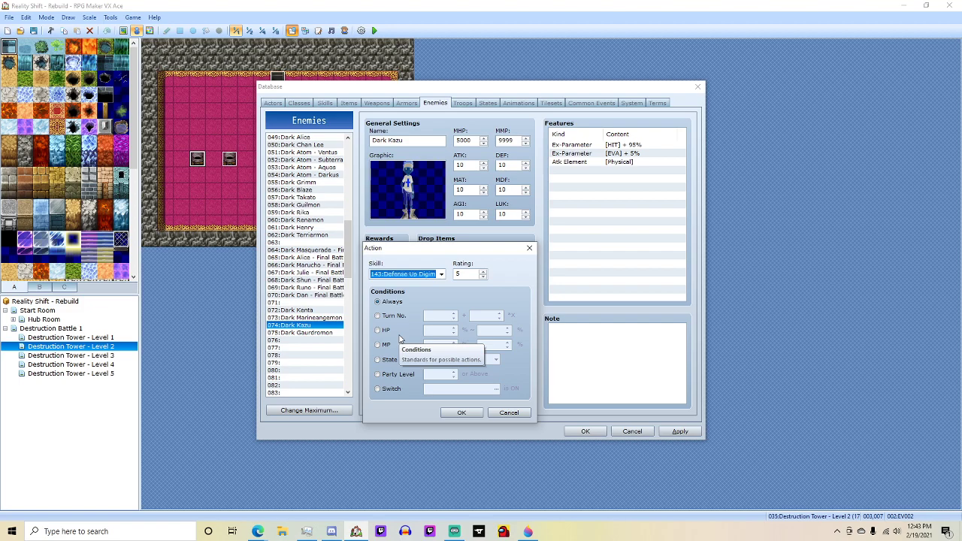
pyautogui.press('Return')
# Change Dark Kazu's third action to Speed Up Digimodify and the fourth to Energy Up Digimodify.
pyautogui.press('Down')
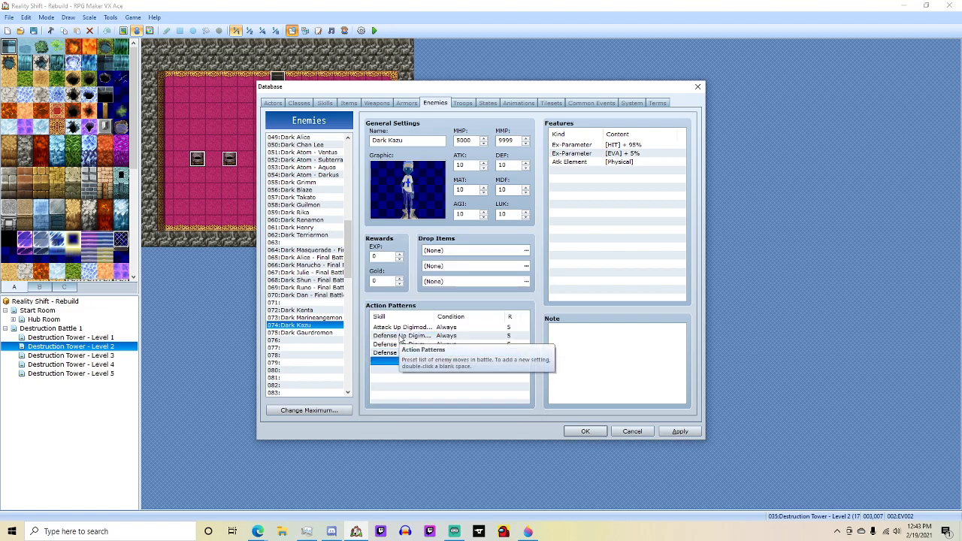
pyautogui.press('Return')
pyautogui.press('Return')
pyautogui.press('Down')
pyautogui.press('Return')
pyautogui.press('Down')
pyautogui.press('Return')
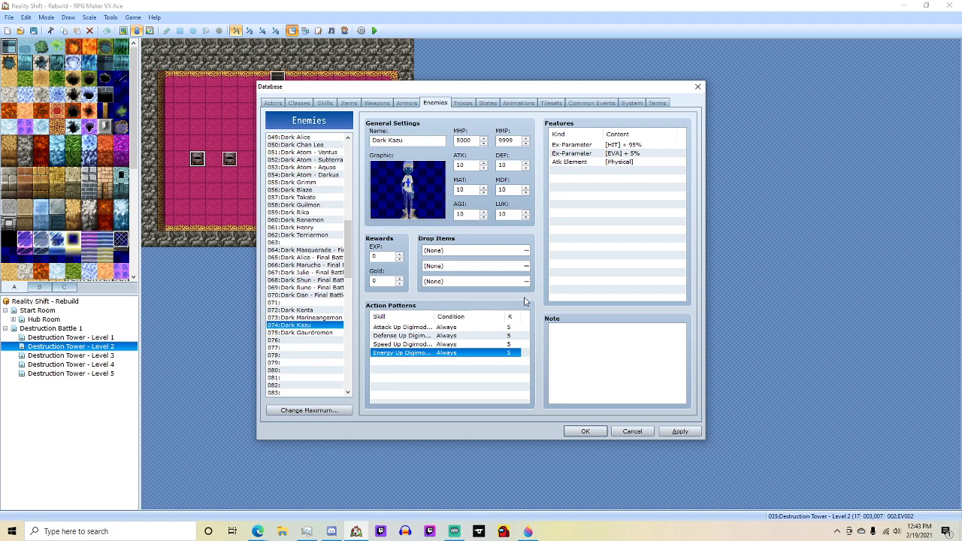
pyautogui.click(396, 362)
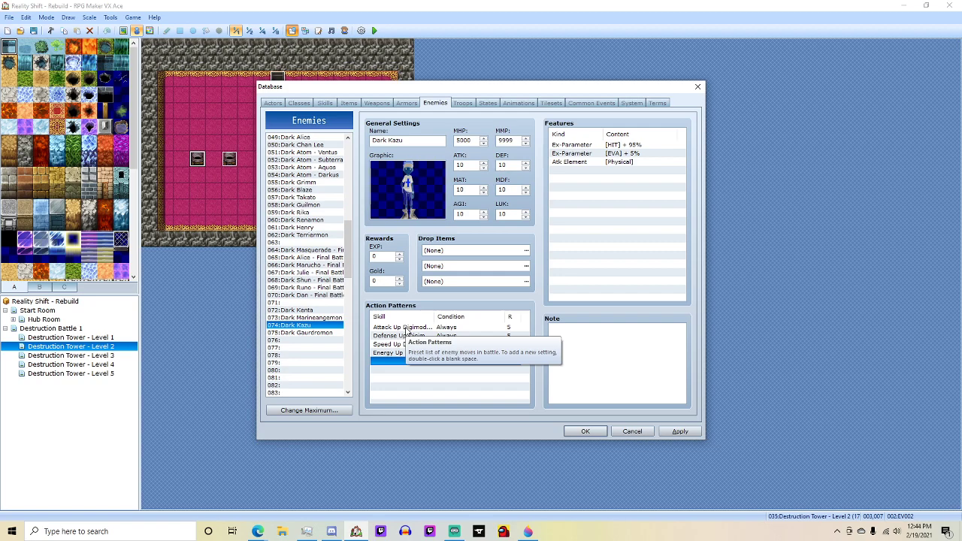
# Name skill 159 "Trade Off Attack Digimodify".
pyautogui.click(328, 104)
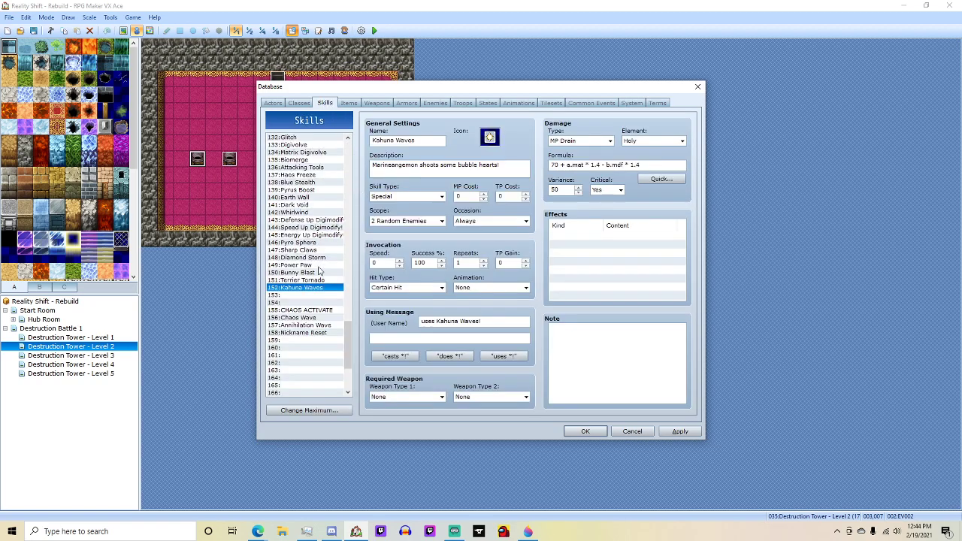
pyautogui.click(291, 341)
pyautogui.click(396, 139)
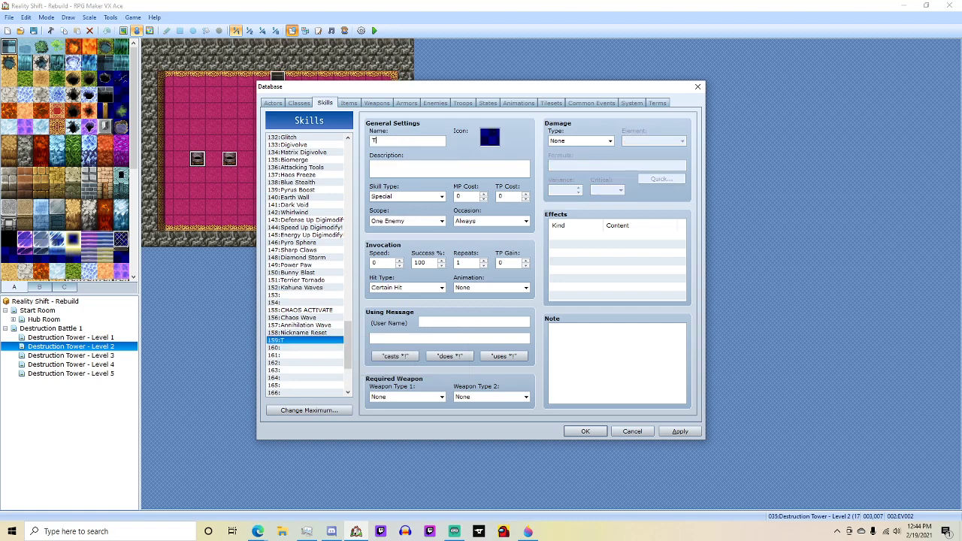
pyautogui.write('Trade Of')
pyautogui.write('f Attack Digimod')
pyautogui.write('ify')
# Give skill 159 an icon from the first icon row and the description "A Digimodify Card that takes Defense to fuel Attack.".
pyautogui.doubleClick(489, 138)
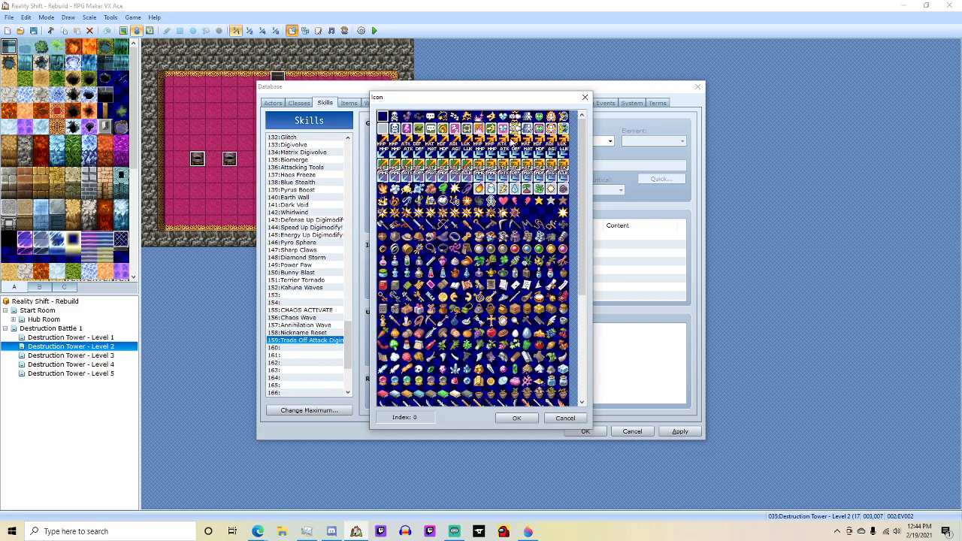
pyautogui.click(552, 117)
pyautogui.doubleClick(552, 117)
pyautogui.click(400, 168)
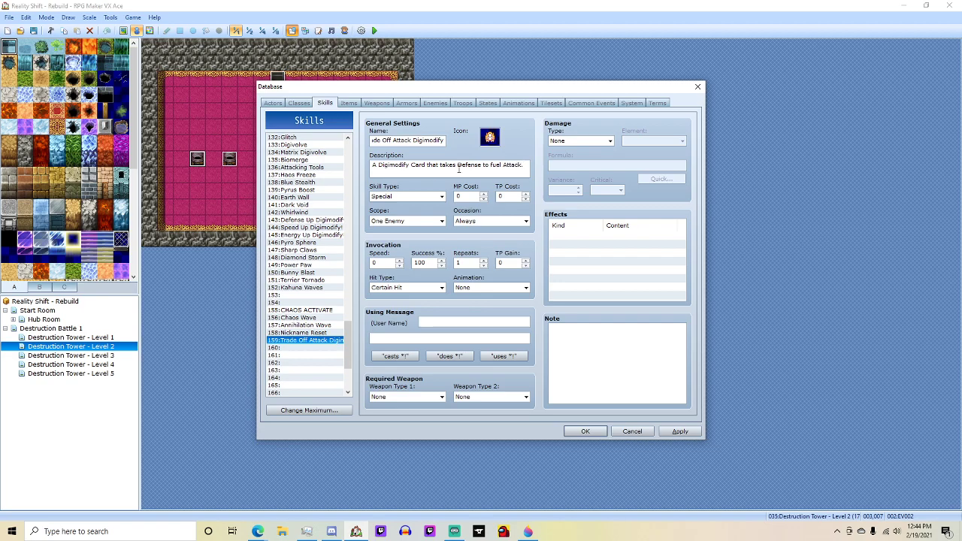
# Using Energy Up Digimodify as reference, set the Trade Off Attack skill to type Special, MP cost 100 and scope One Ally.
pyautogui.click(442, 196)
pyautogui.click(417, 209)
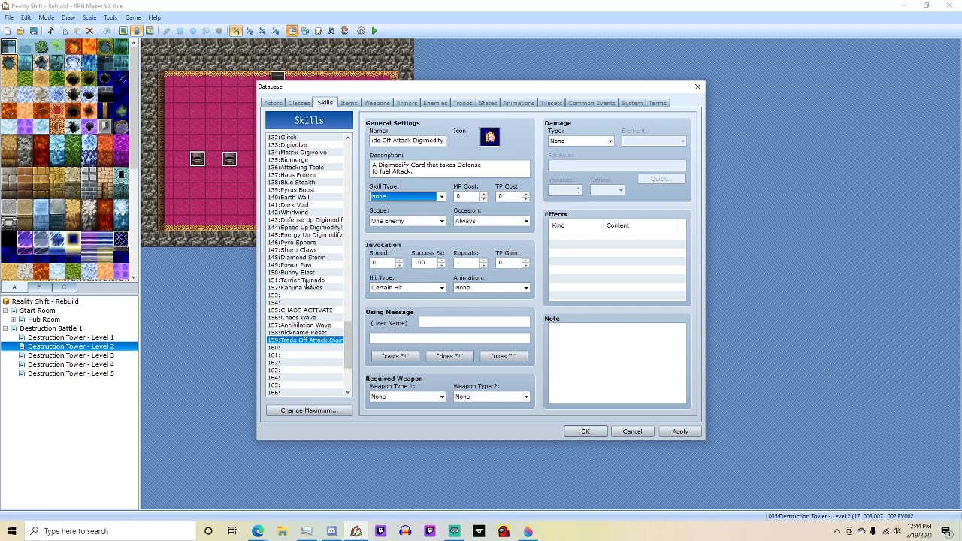
pyautogui.click(320, 234)
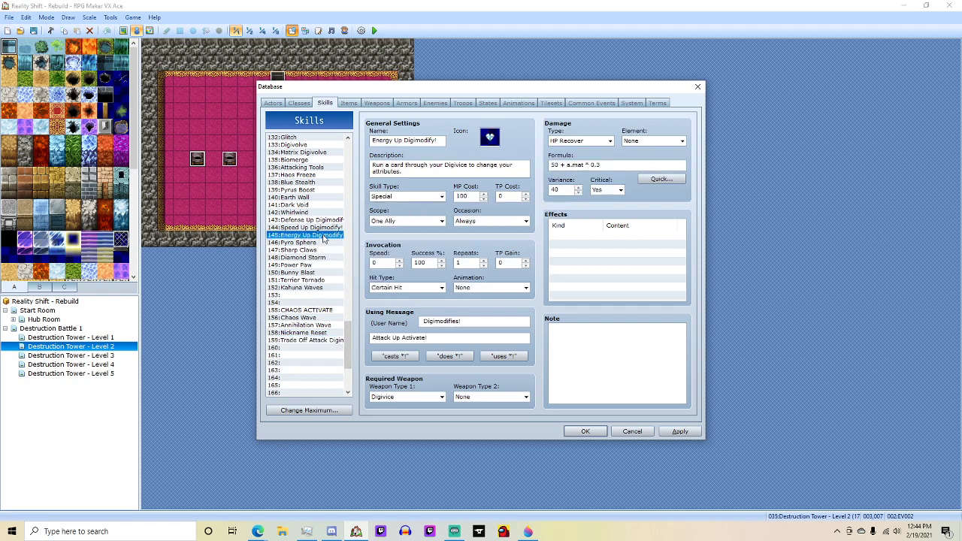
pyautogui.click(323, 340)
pyautogui.click(410, 196)
pyautogui.click(405, 213)
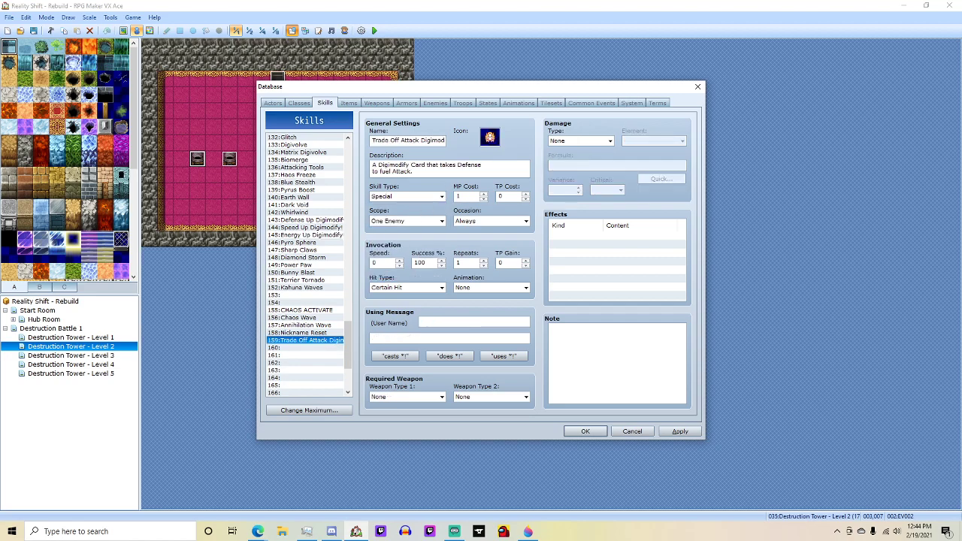
pyautogui.click(441, 221)
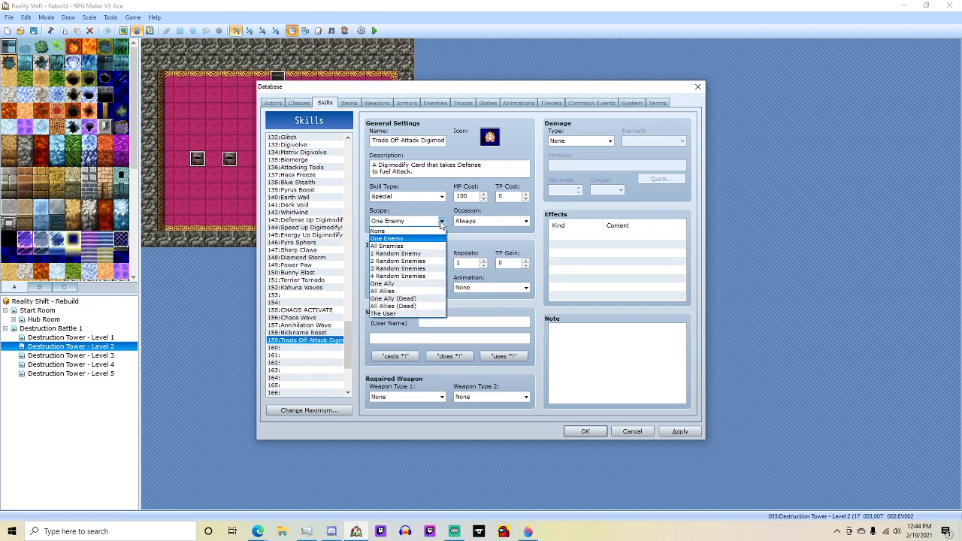
pyautogui.click(383, 283)
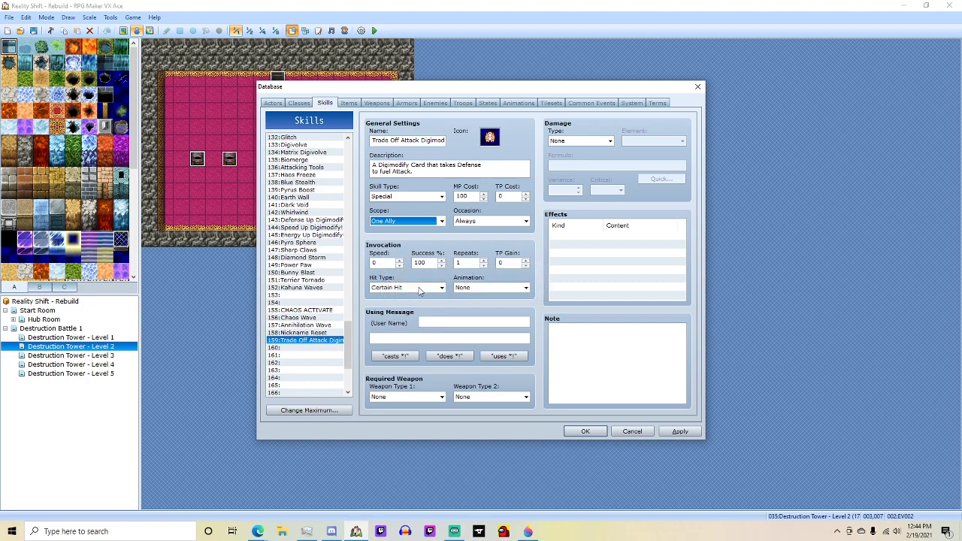
# Set the Trade Off Attack skill's using message to "Digimodifies!" and "Trade Off Attack Activate!", following the wording of Energy Up Digimodify.
pyautogui.click(433, 323)
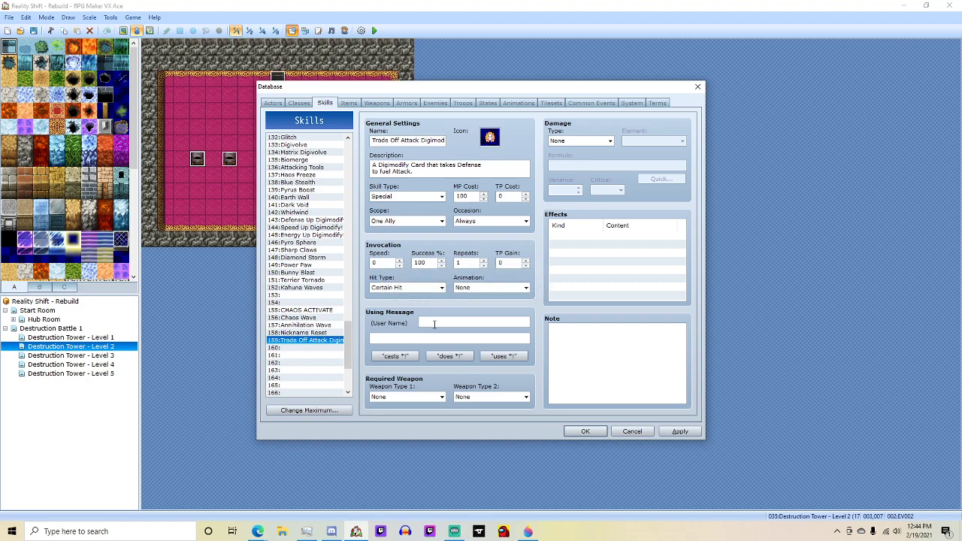
pyautogui.write('Digimodifies!')
pyautogui.click(293, 235)
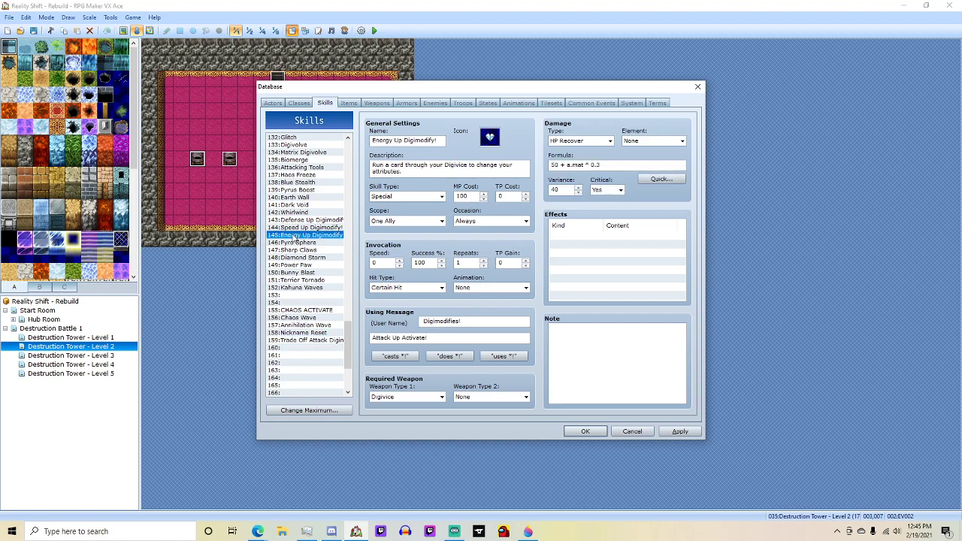
pyautogui.click(313, 341)
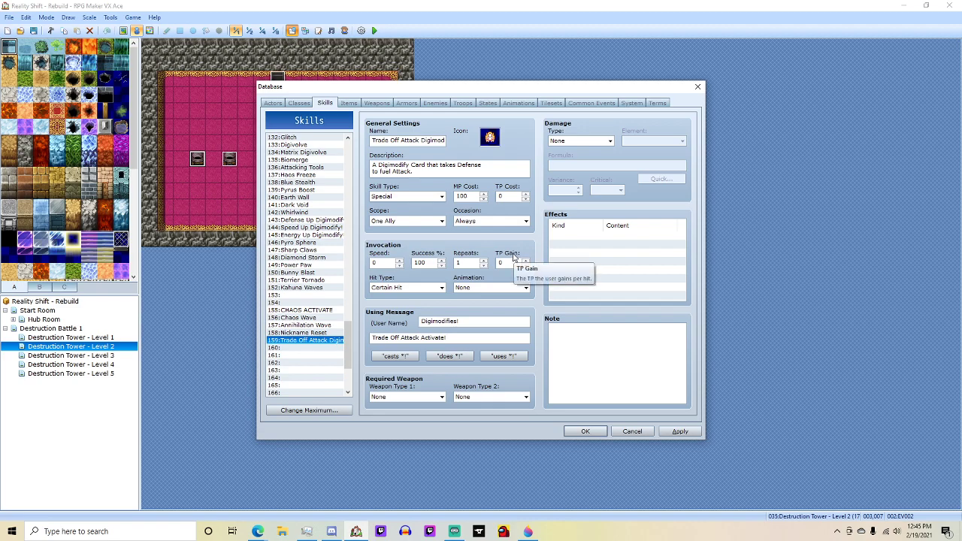
# Set the Trade Off Attack skill's first required weapon type to Digivice, checking Energy Up Digimodify for reference.
pyautogui.click(441, 397)
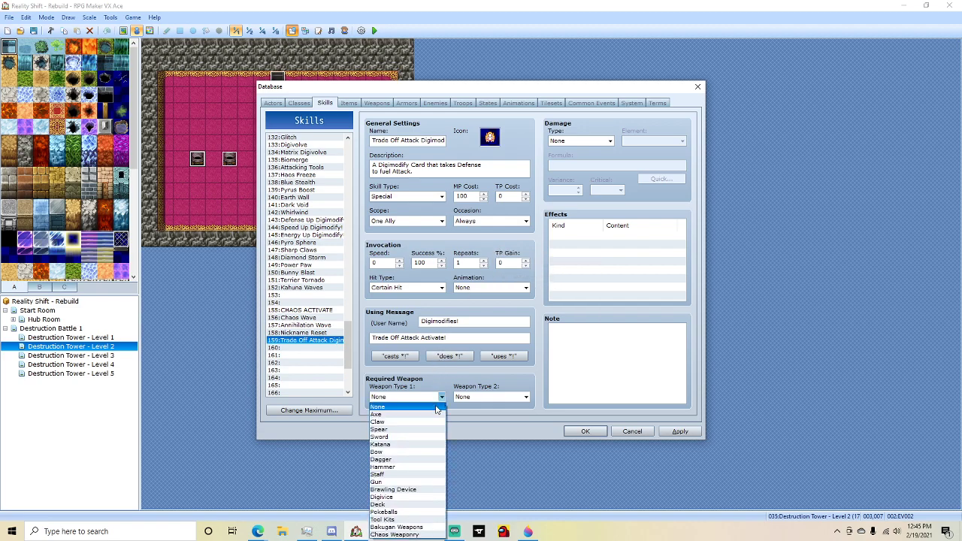
pyautogui.click(398, 497)
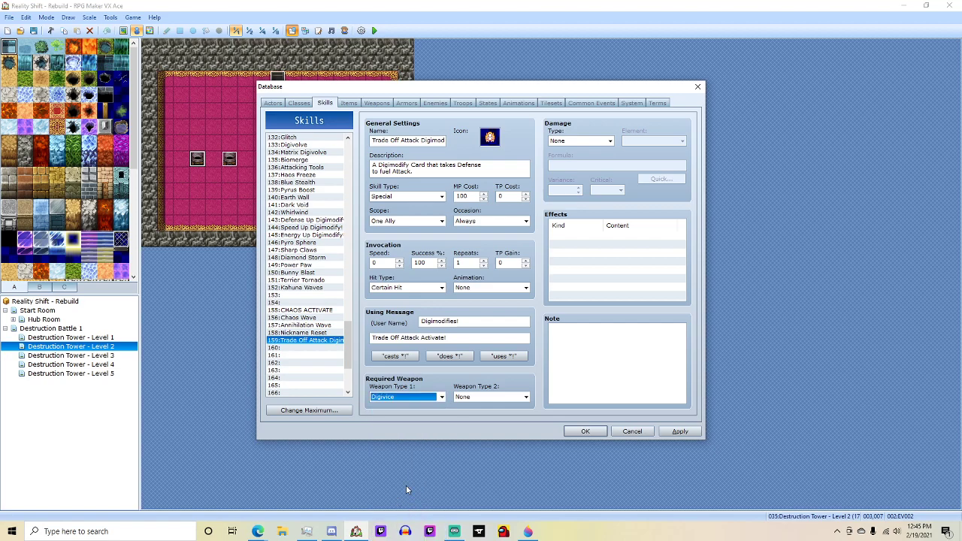
pyautogui.click(324, 235)
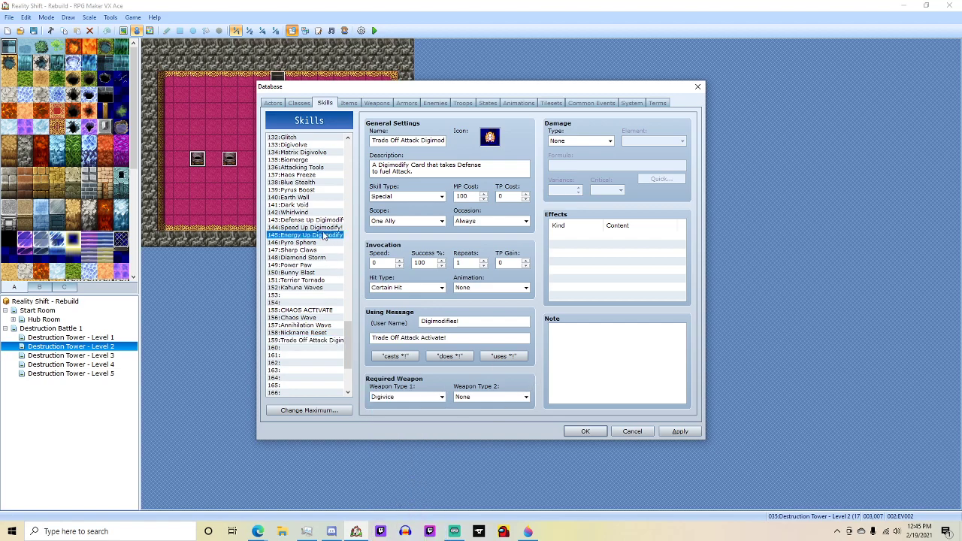
pyautogui.click(308, 339)
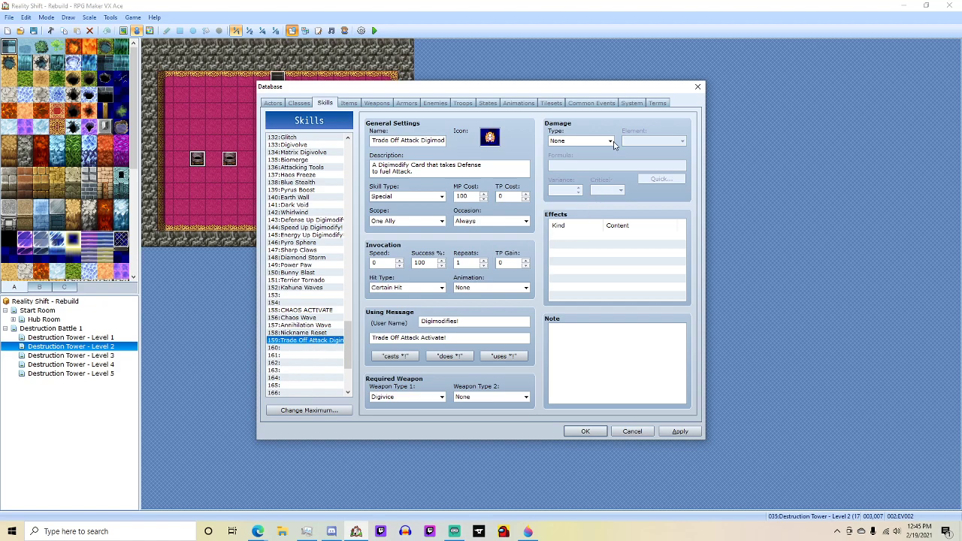
# Add an effect to the Trade Off Attack skill that buffs ATK for 5 turns.
pyautogui.doubleClick(574, 237)
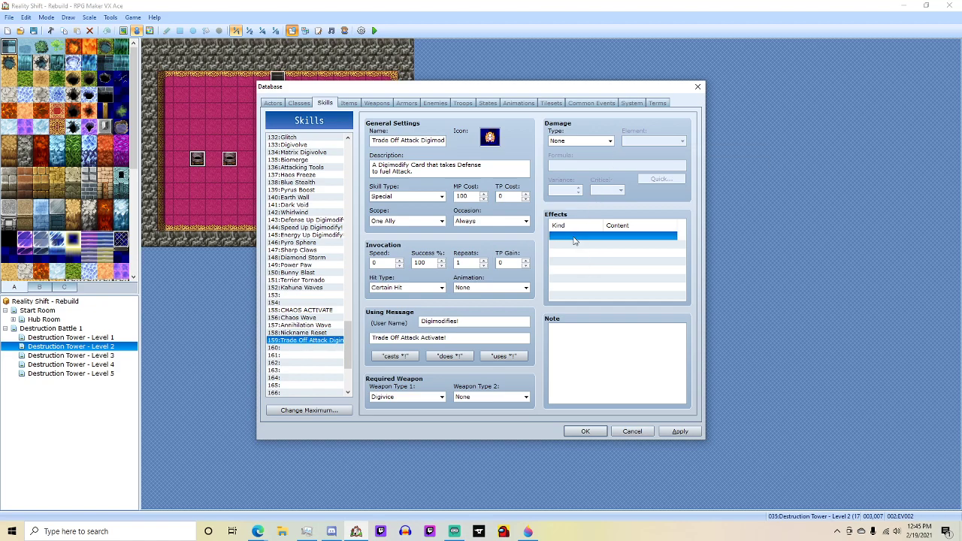
pyautogui.click(586, 202)
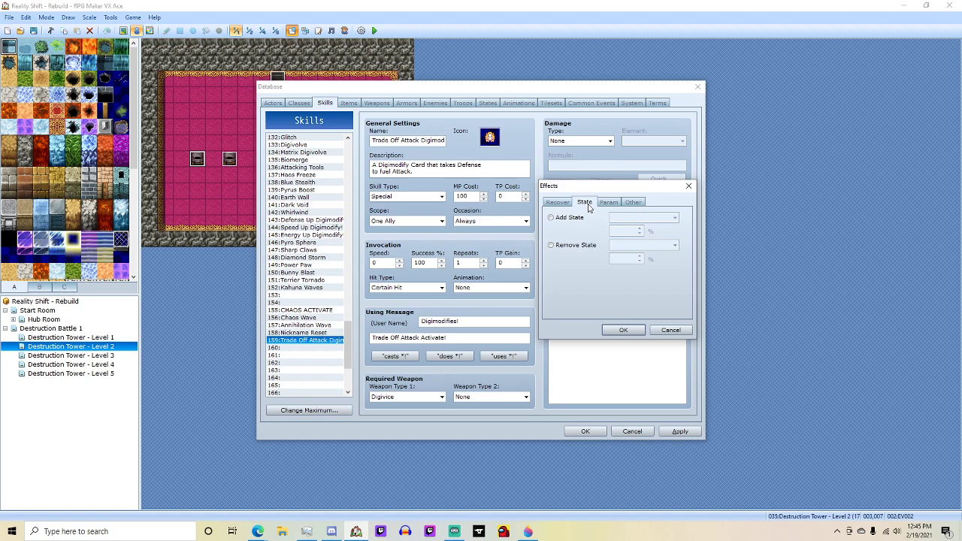
pyautogui.click(552, 217)
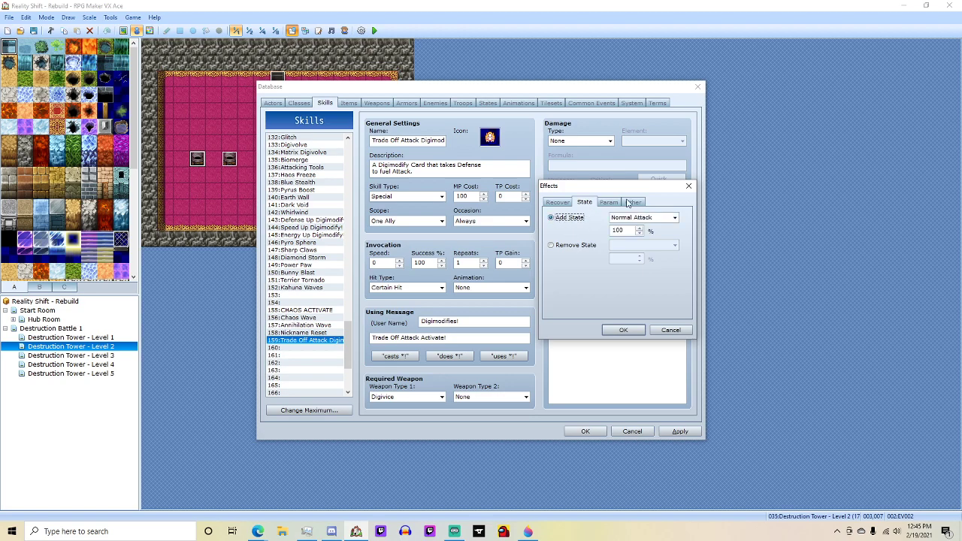
pyautogui.click(561, 203)
pyautogui.click(607, 203)
pyautogui.click(550, 217)
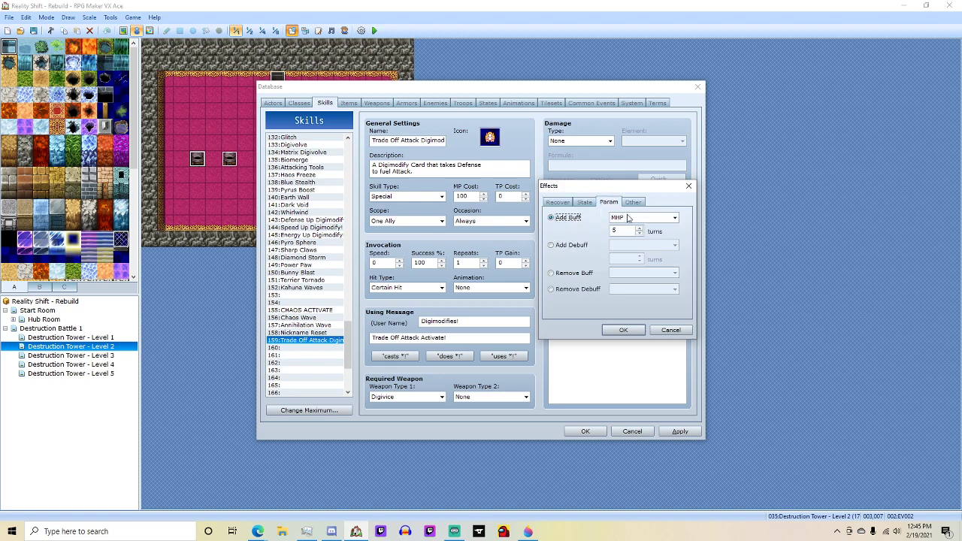
pyautogui.click(628, 217)
pyautogui.click(628, 242)
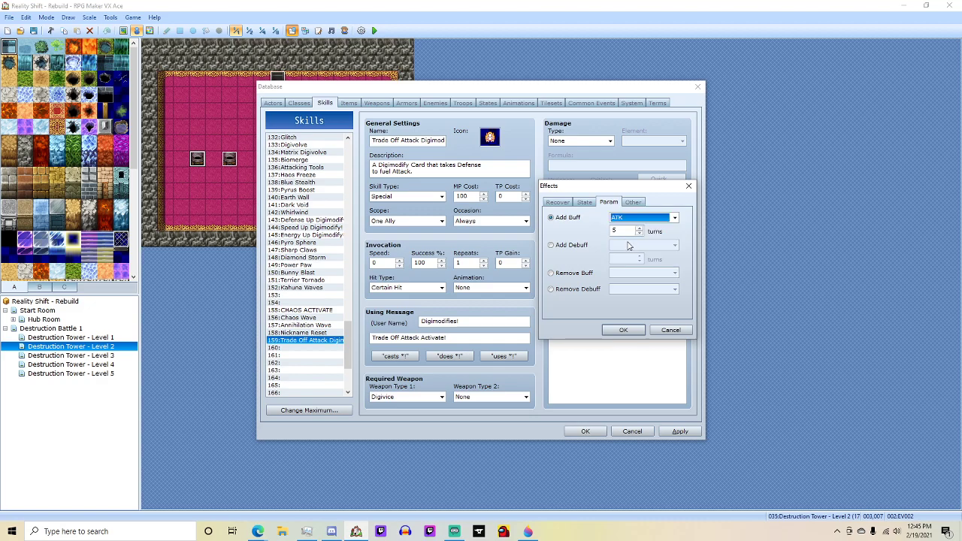
pyautogui.click(623, 329)
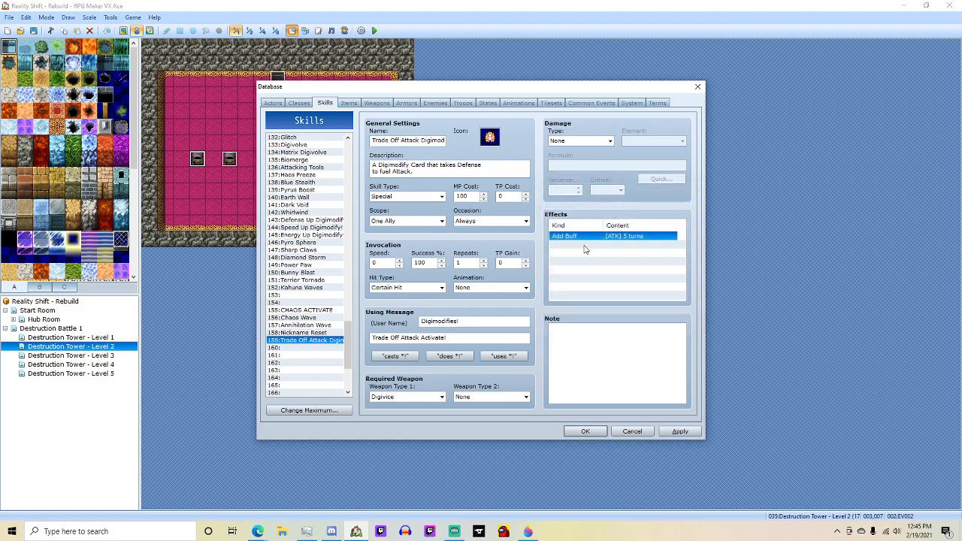
# Add a second effect to the skill that debuffs DEF for 5 turns.
pyautogui.doubleClick(585, 237)
pyautogui.click(550, 245)
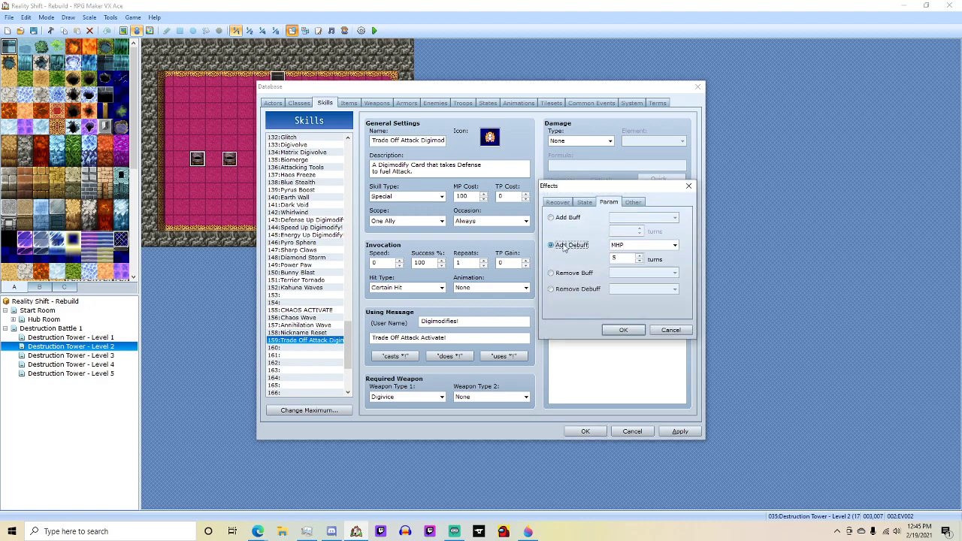
pyautogui.click(617, 247)
pyautogui.click(623, 278)
pyautogui.click(623, 331)
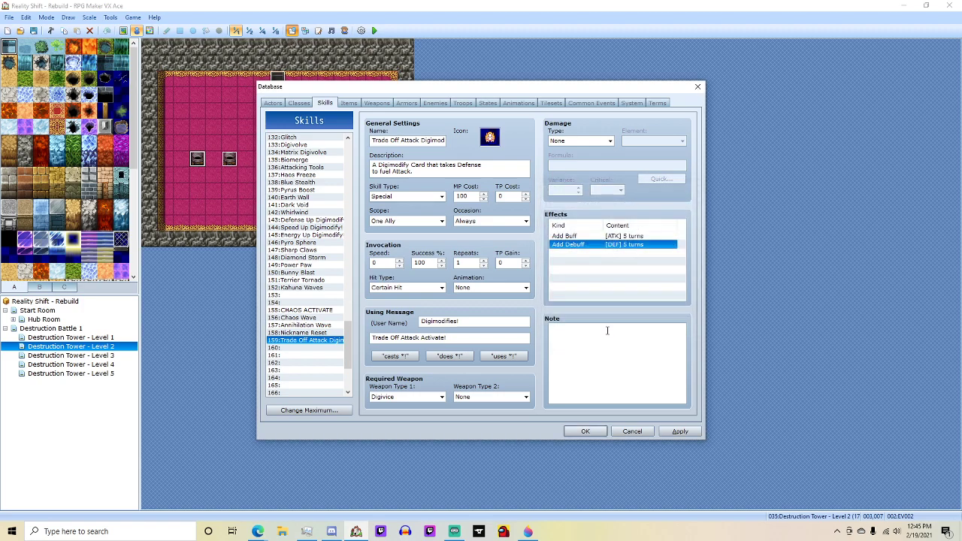
# Add a third effect that buffs ATK for 2 turns and apply the database changes.
pyautogui.doubleClick(591, 246)
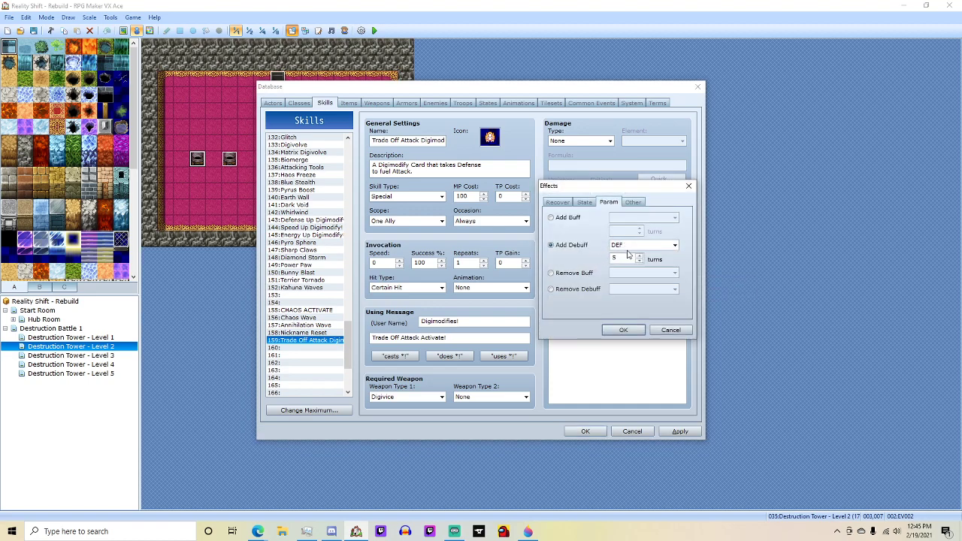
pyautogui.click(550, 217)
pyautogui.click(632, 219)
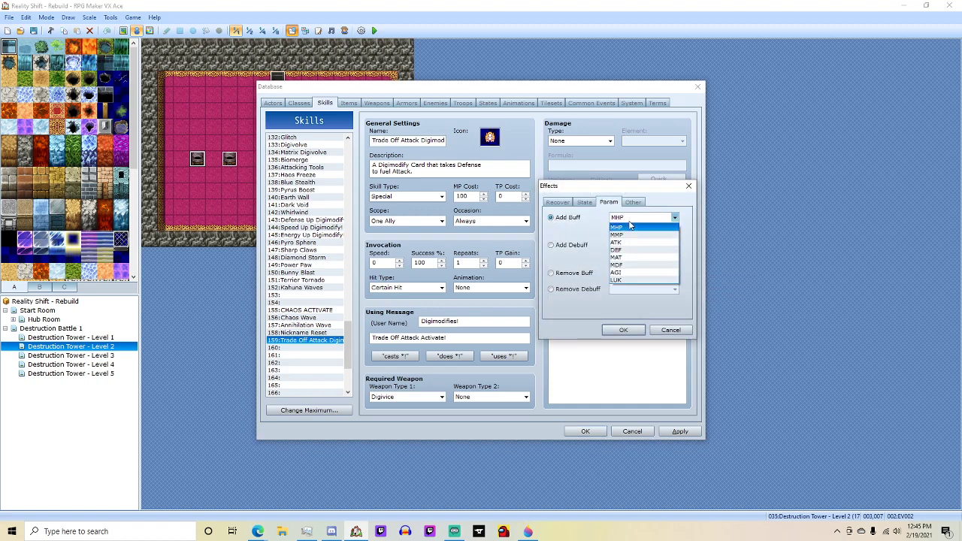
pyautogui.click(628, 244)
pyautogui.doubleClick(614, 230)
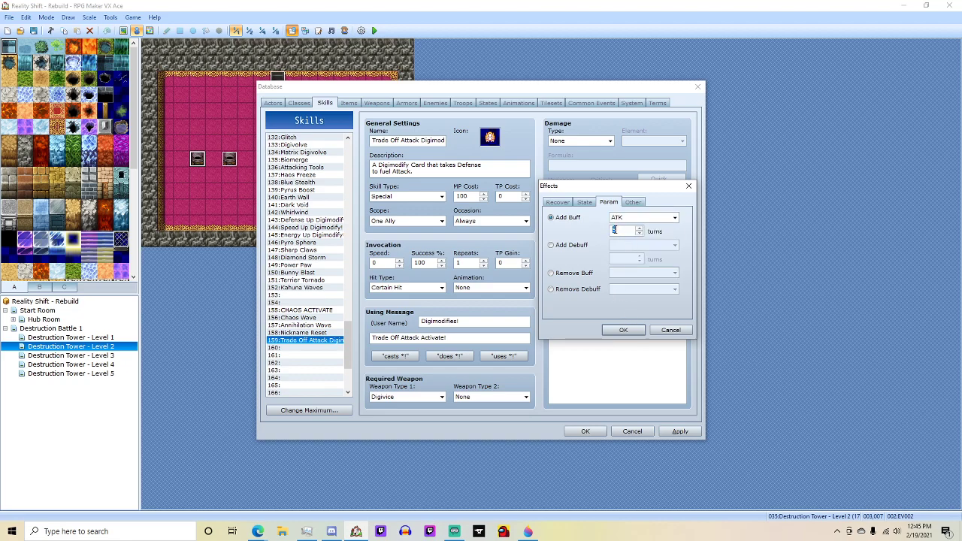
pyautogui.write('2')
pyautogui.click(616, 330)
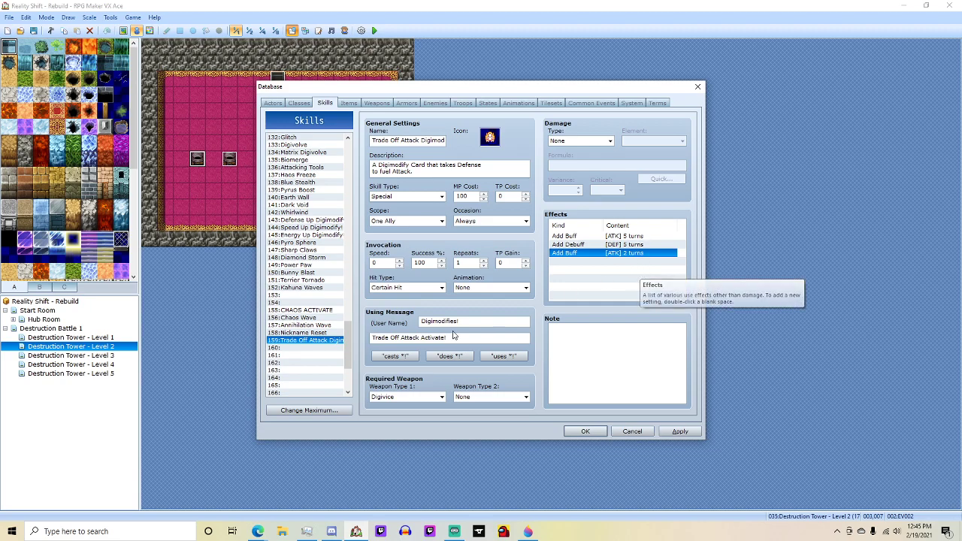
pyautogui.click(680, 432)
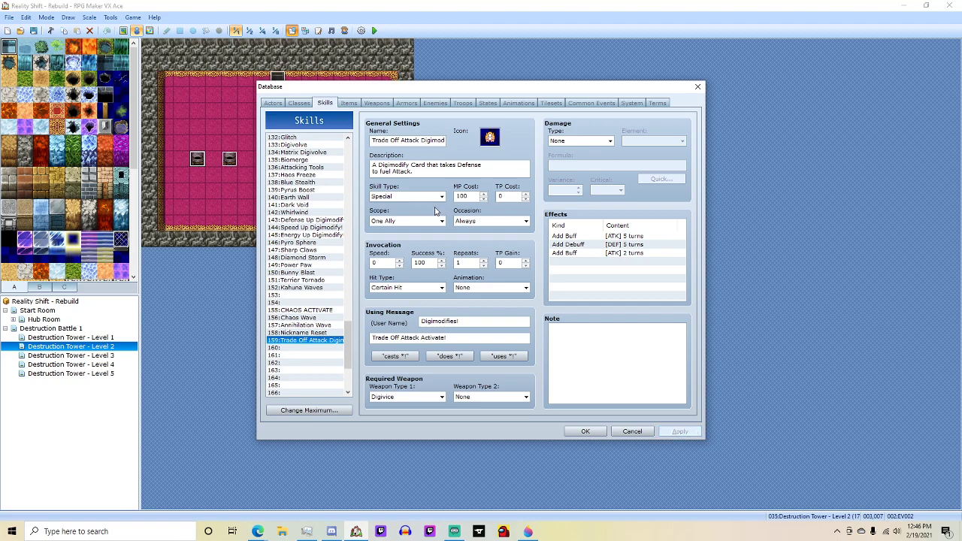
# Start a new action pattern for the Dark Kazu enemy using skill 159, Trade Off Attack Digimodify.
pyautogui.click(430, 105)
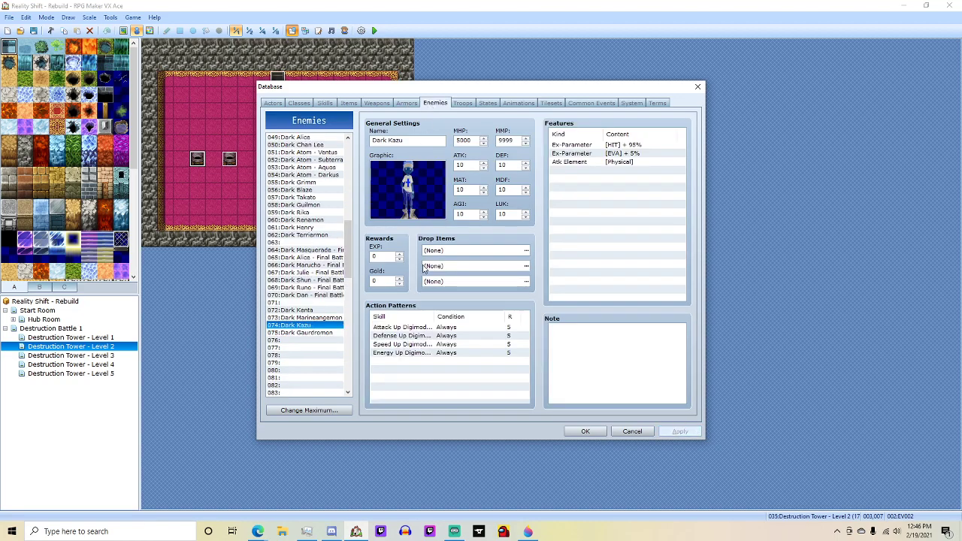
pyautogui.doubleClick(404, 361)
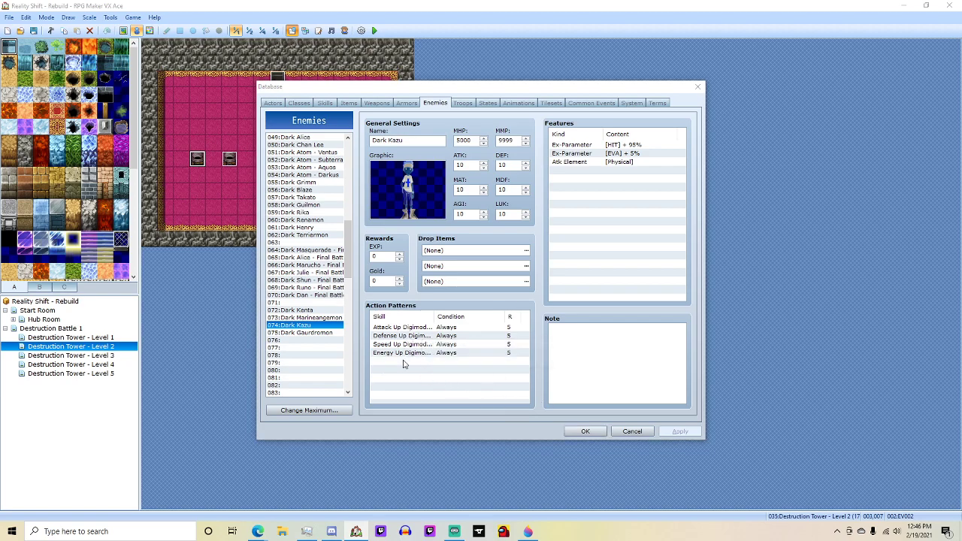
pyautogui.click(421, 275)
pyautogui.moveTo(442, 301); pyautogui.dragTo(451, 481)
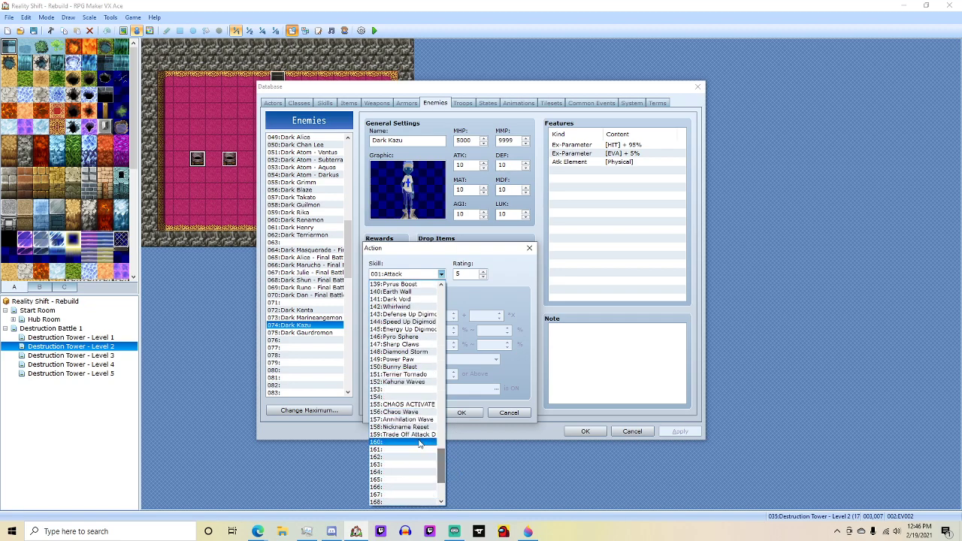
pyautogui.click(417, 434)
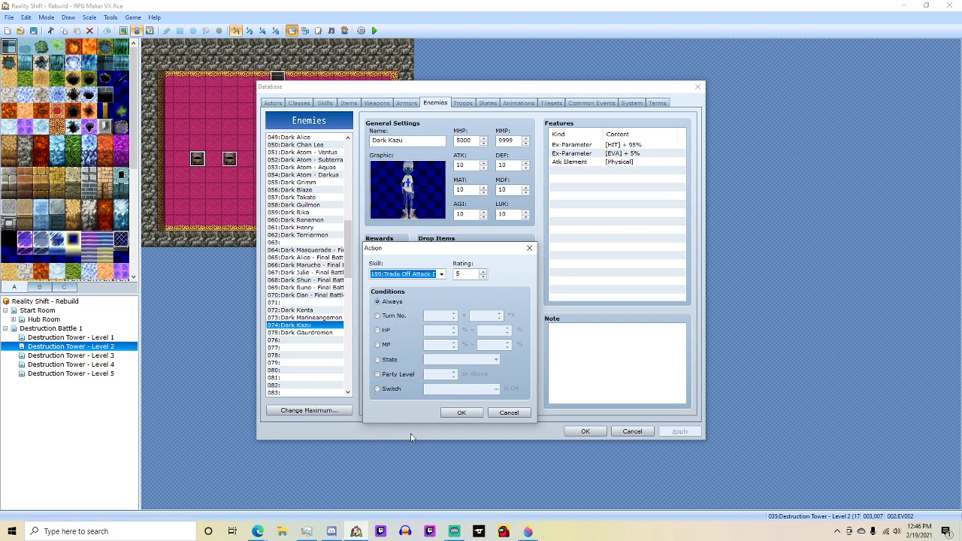
pyautogui.click(378, 360)
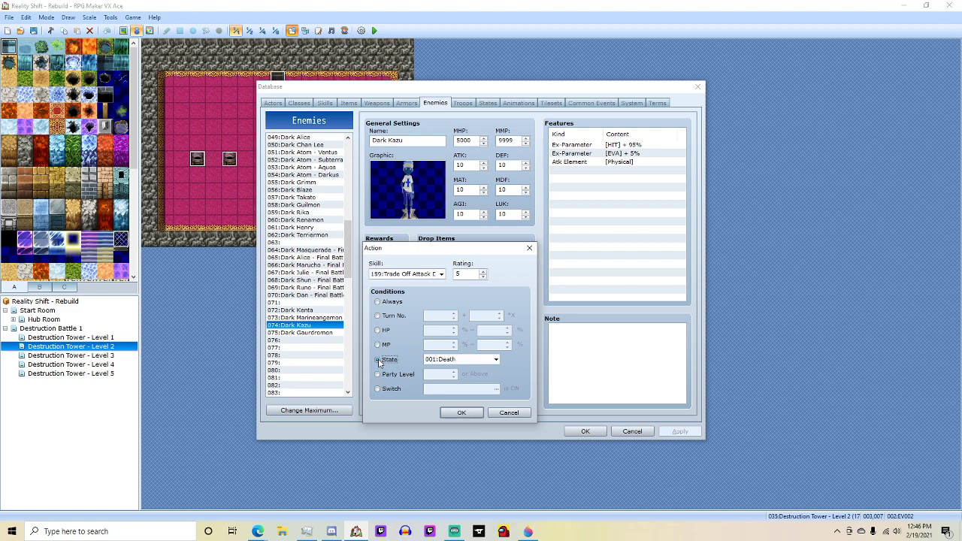
pyautogui.click(443, 360)
pyautogui.click(443, 360)
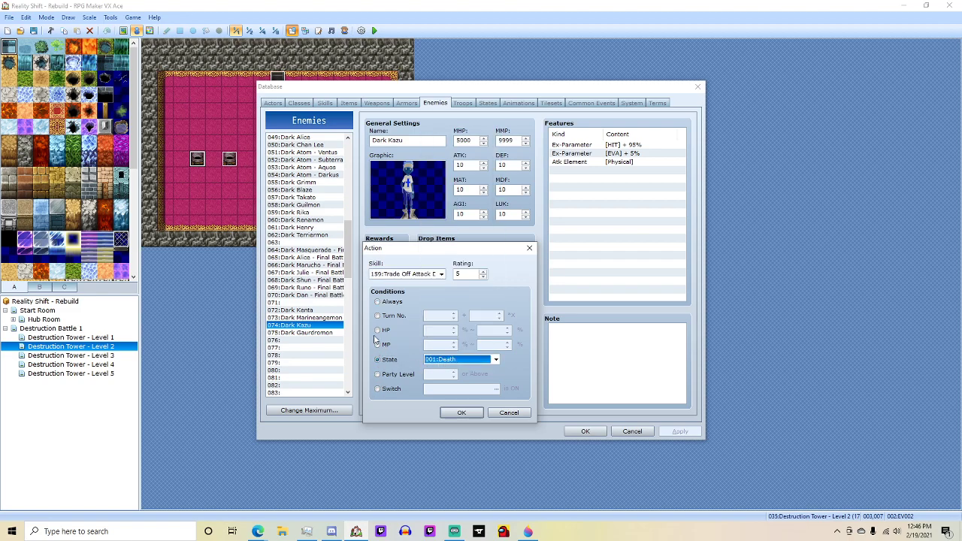
# Make the Trade Off Attack action depend on HP between 0% and 50% and add it to Dark Kazu's patterns.
pyautogui.click(378, 330)
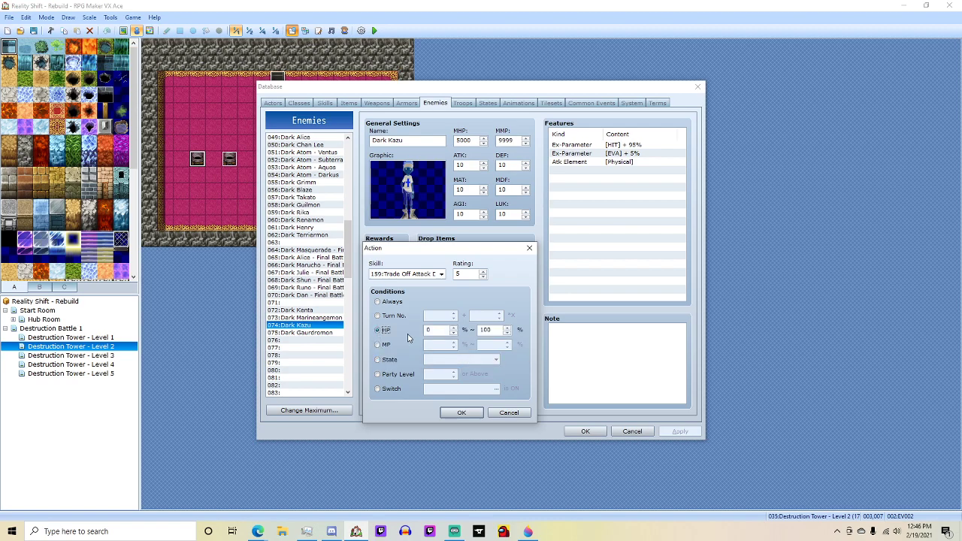
pyautogui.write('0')
pyautogui.click(455, 413)
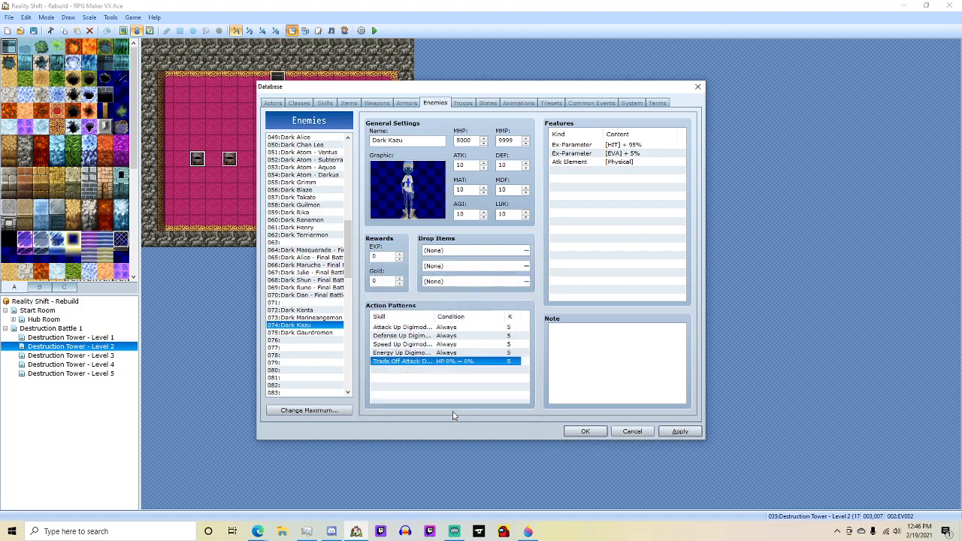
# Set the lower HP limit of Dark Kazu's Trade Off Attack action to 50%.
pyautogui.doubleClick(476, 362)
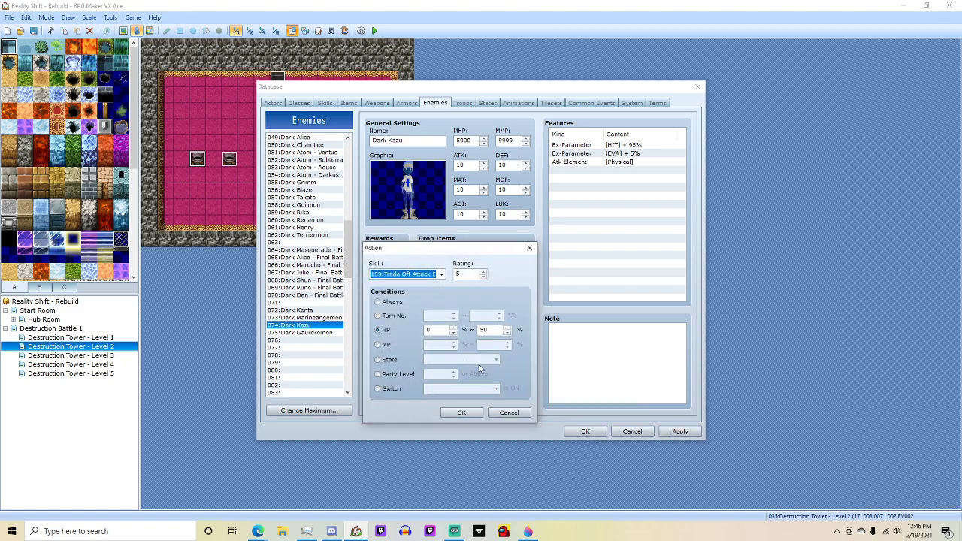
pyautogui.doubleClick(427, 331)
pyautogui.write('50')
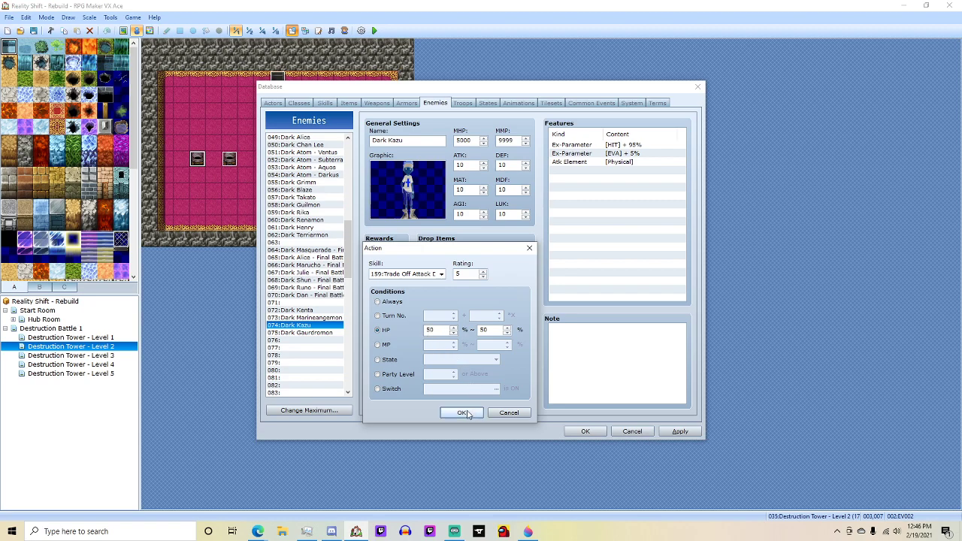
pyautogui.click(461, 413)
# Set the lower HP limit of Dark Kazu's Trade Off Attack action to 1%.
pyautogui.doubleClick(458, 364)
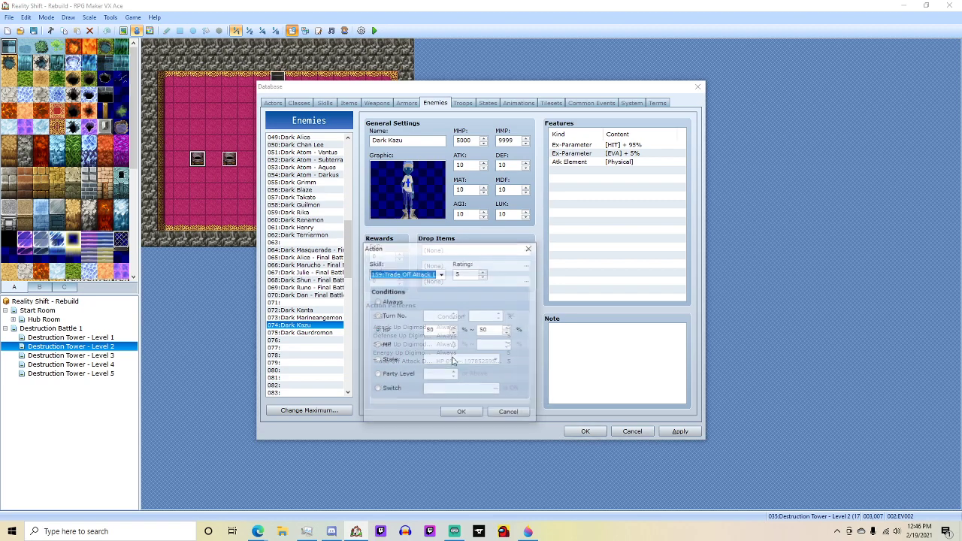
pyautogui.doubleClick(435, 329)
pyautogui.write('1')
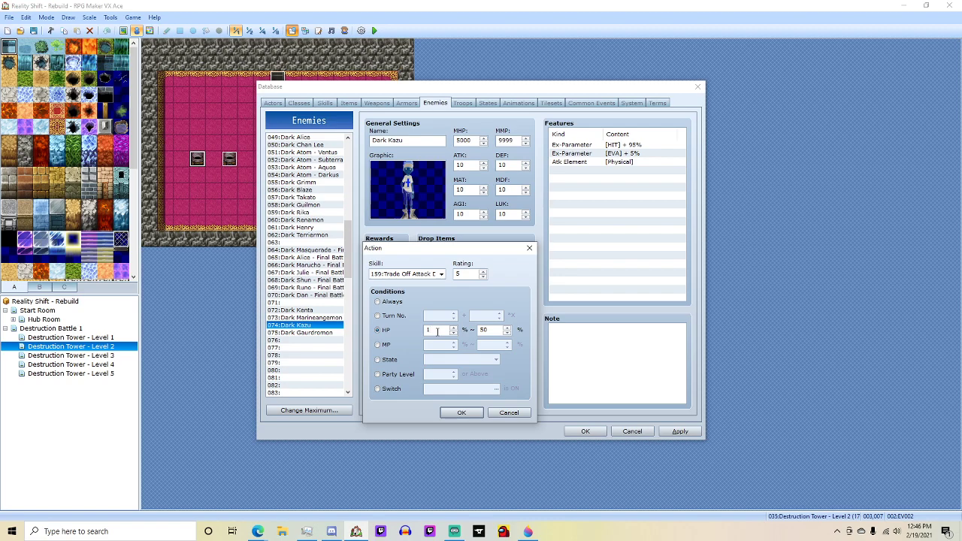
pyautogui.press('Return')
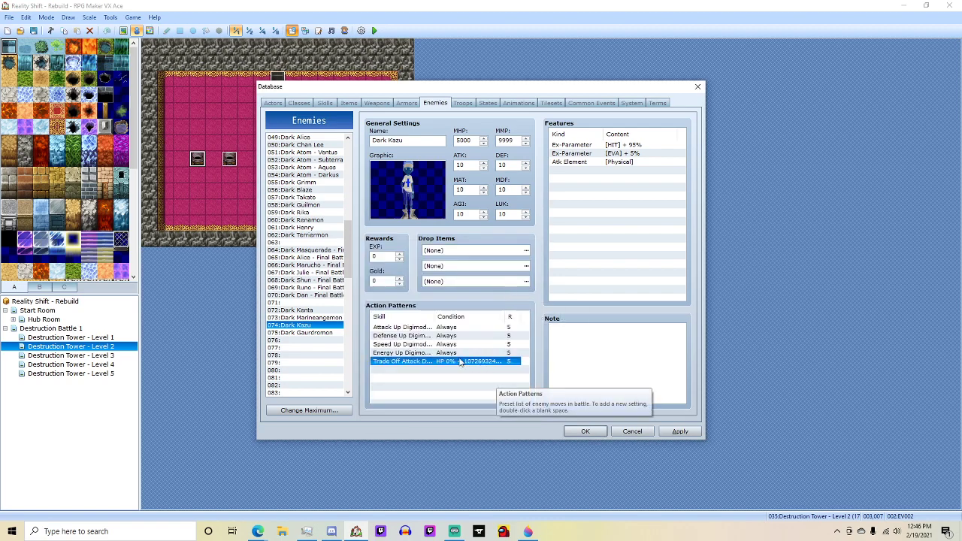
# Review the Dark Gaurdromon enemy, then switch to the browser and look up Guardromon (Tamers) attacks on the Digimon wiki.
pyautogui.click(320, 333)
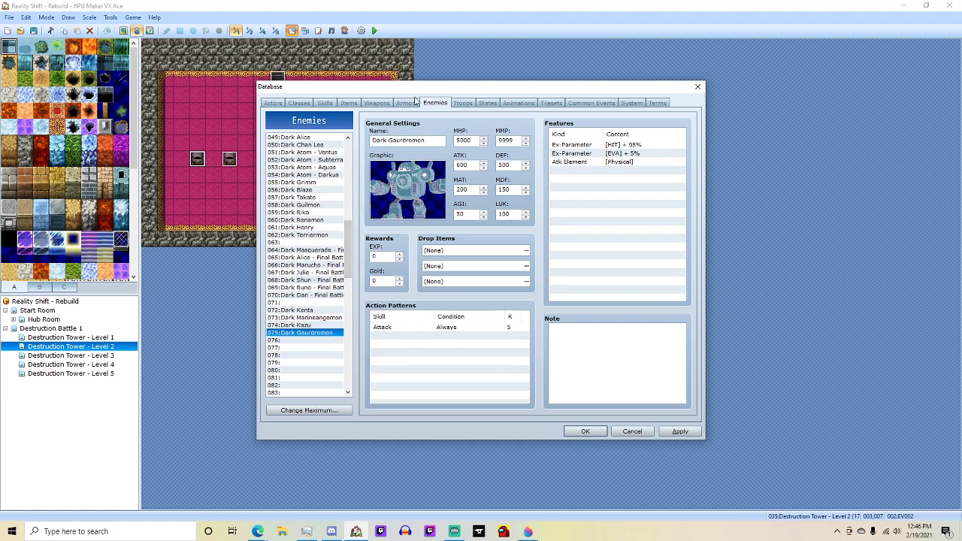
pyautogui.click(328, 104)
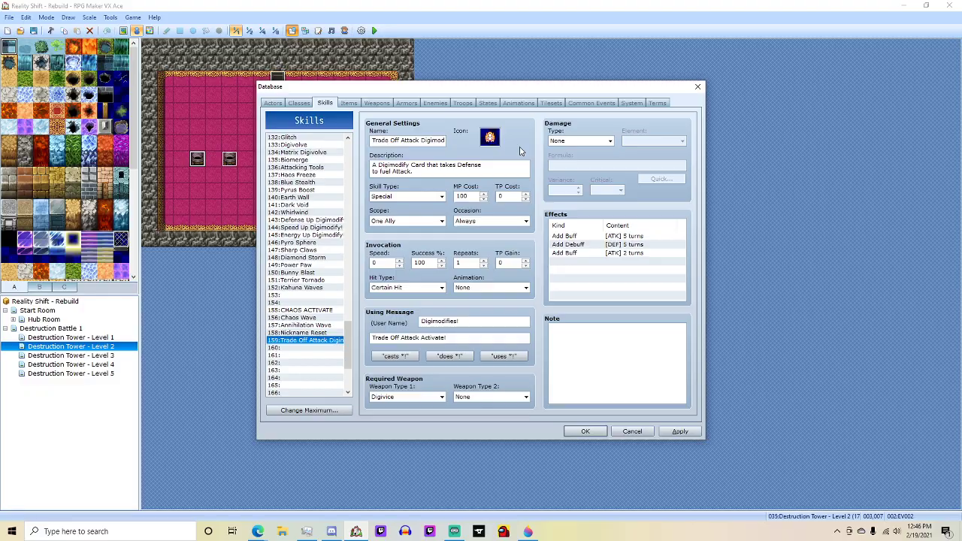
pyautogui.hotkey('alt', 'Tab')
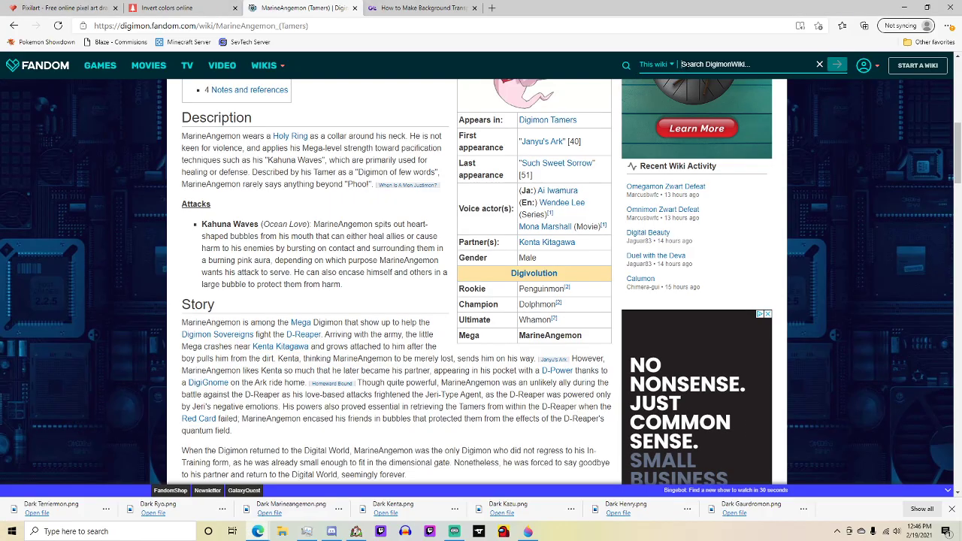
pyautogui.write('guardi')
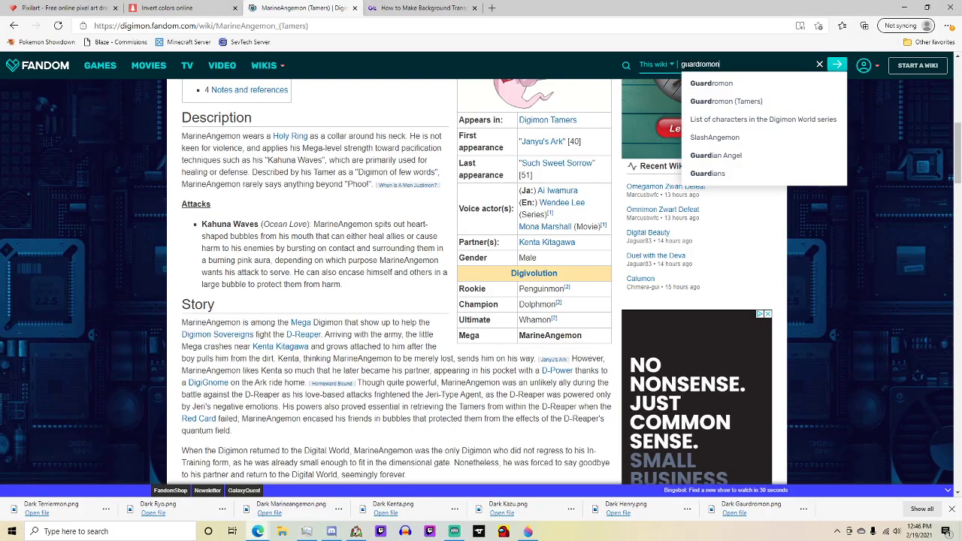
pyautogui.click(725, 100)
pyautogui.scroll(-4, 378, 245)
pyautogui.scroll(-1, 378, 244)
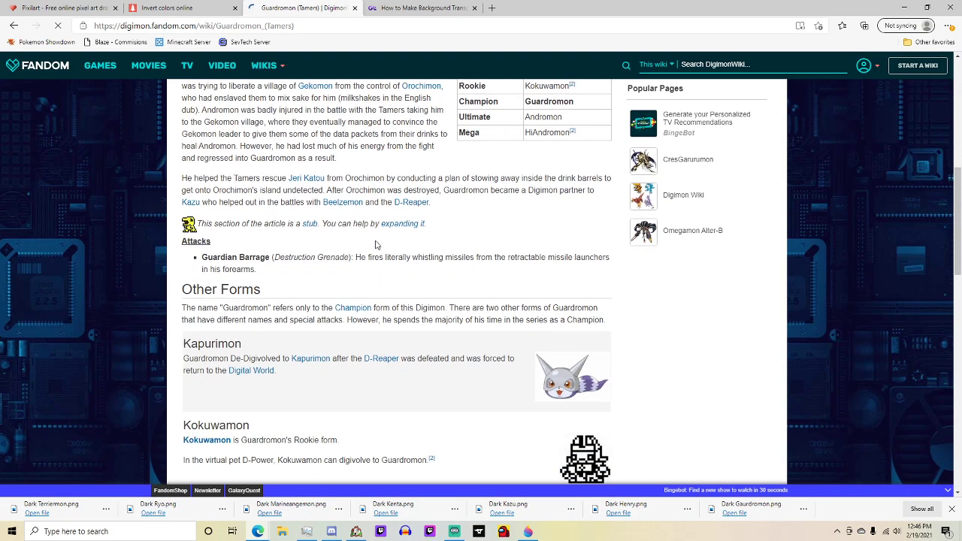
# Switch back to RPG Maker VX Ace, name empty skill 153 "Guardian Barrage" and give it the flame icon.
pyautogui.scroll(-1, 374, 244)
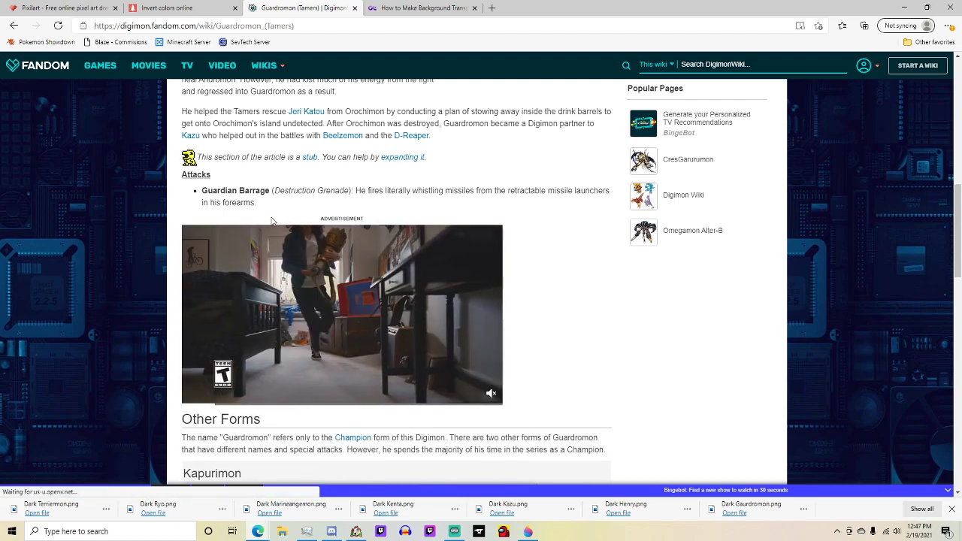
pyautogui.hotkey('alt', 'Tab')
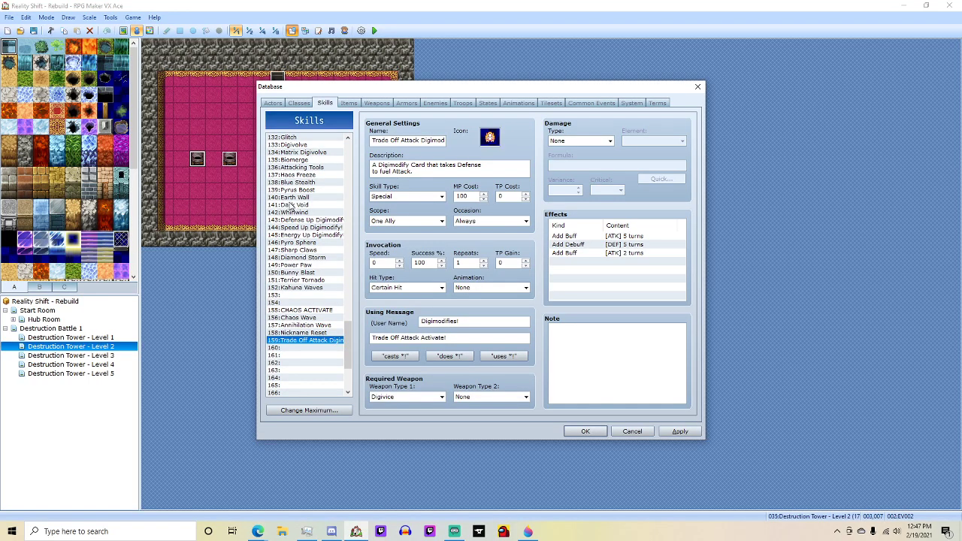
pyautogui.click(300, 294)
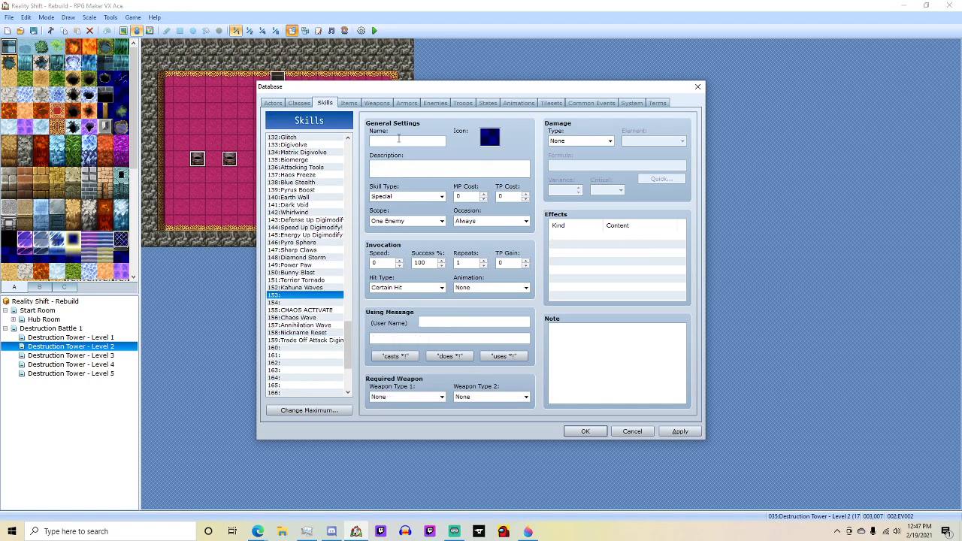
pyautogui.write('Guardian Barrage')
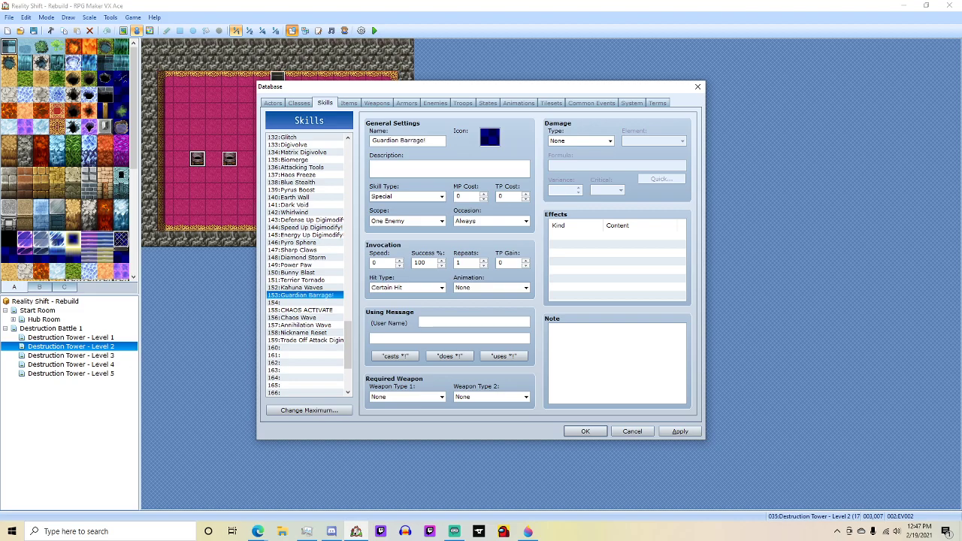
pyautogui.doubleClick(489, 136)
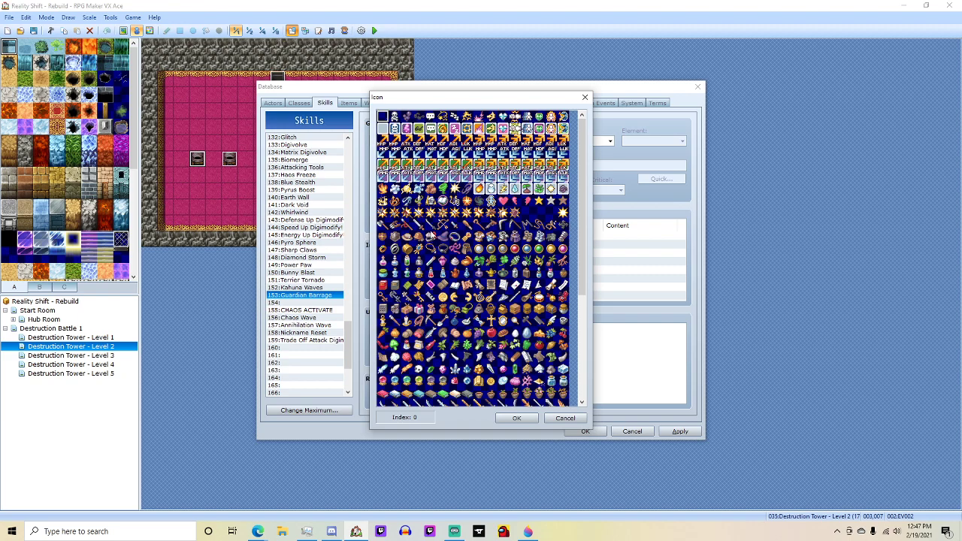
pyautogui.doubleClick(394, 201)
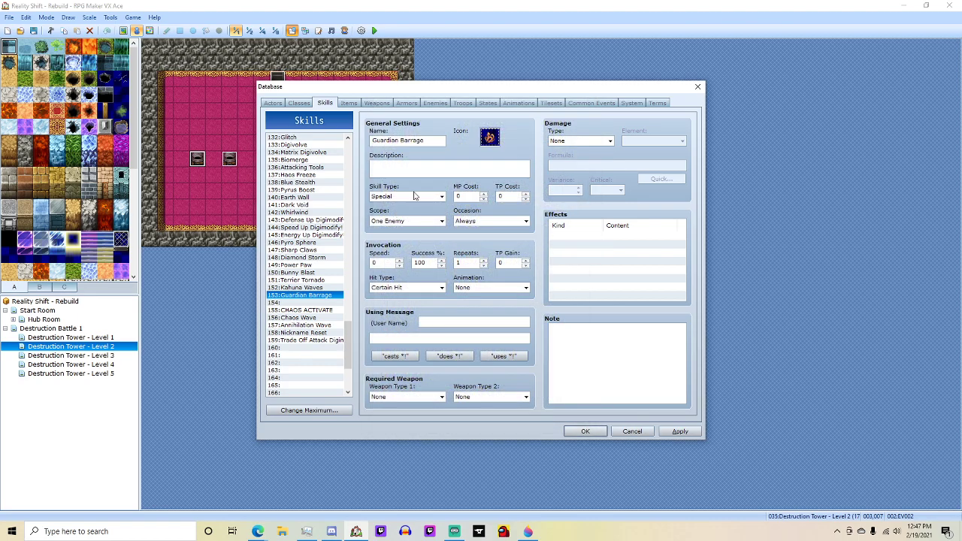
# Describe the Guardian Barrage skill as "Guardromon fires many missiles!" and keep its skill type as Special.
pyautogui.click(422, 171)
pyautogui.write('Guardromon fires many missiles!')
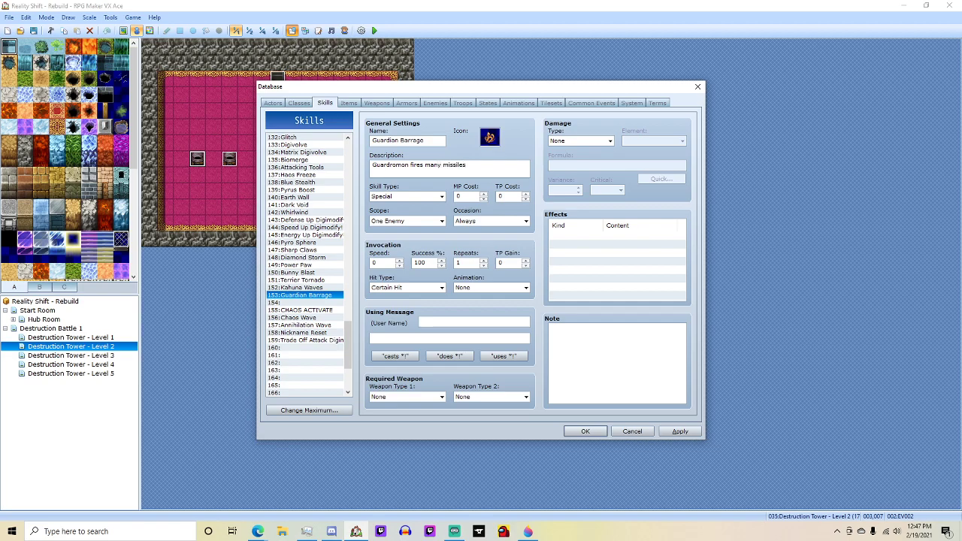
pyautogui.click(441, 197)
pyautogui.click(441, 196)
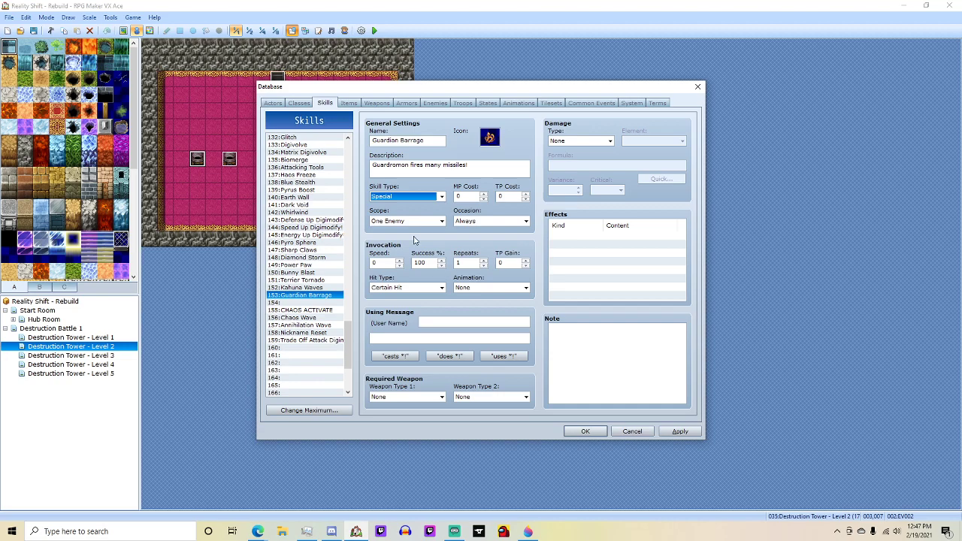
# Set Guardian Barrage's hit type to Physical Attack with 5 repeats, and open its scope choices.
pyautogui.click(413, 288)
pyautogui.click(411, 306)
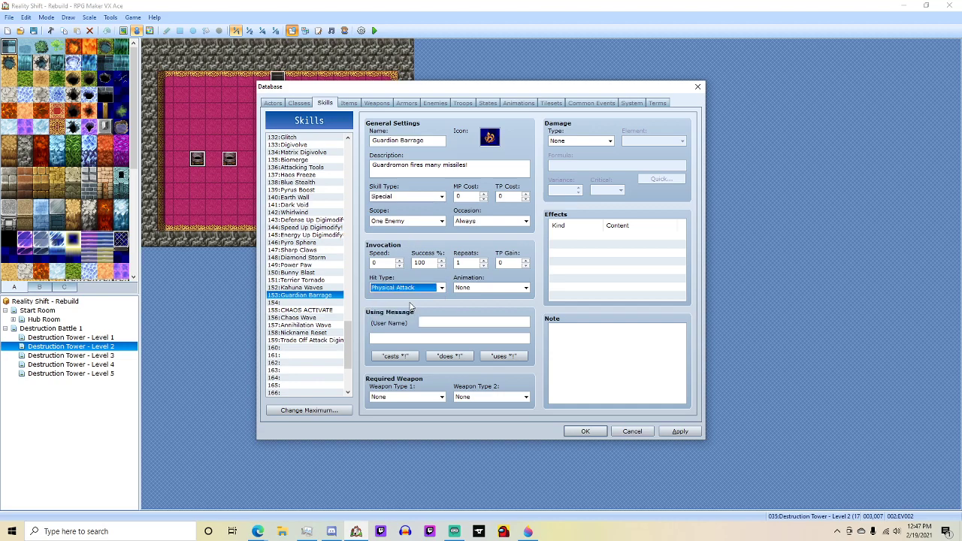
pyautogui.click(471, 265)
pyautogui.write('5')
pyautogui.click(441, 221)
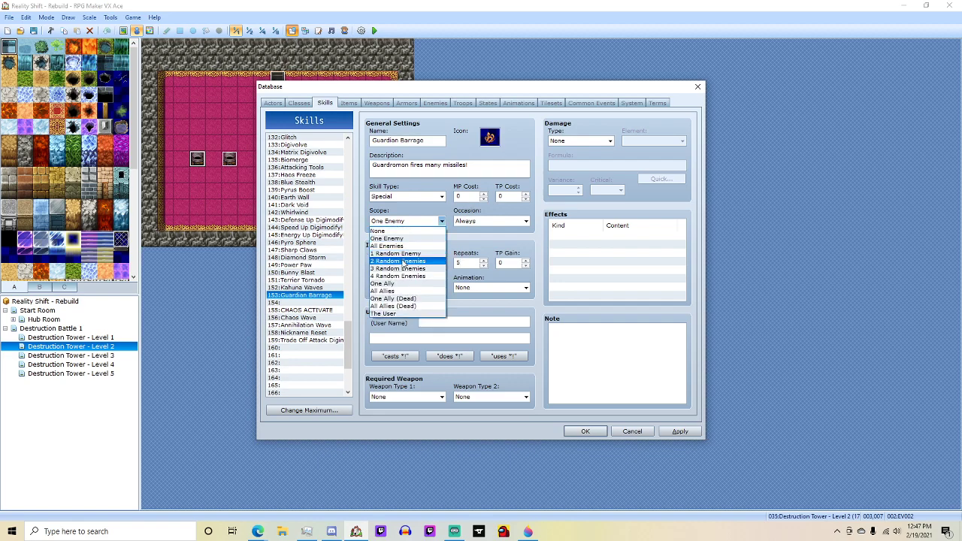
# Set Guardian Barrage's scope to 2 Random Enemies and its MP cost to 150.
pyautogui.click(403, 262)
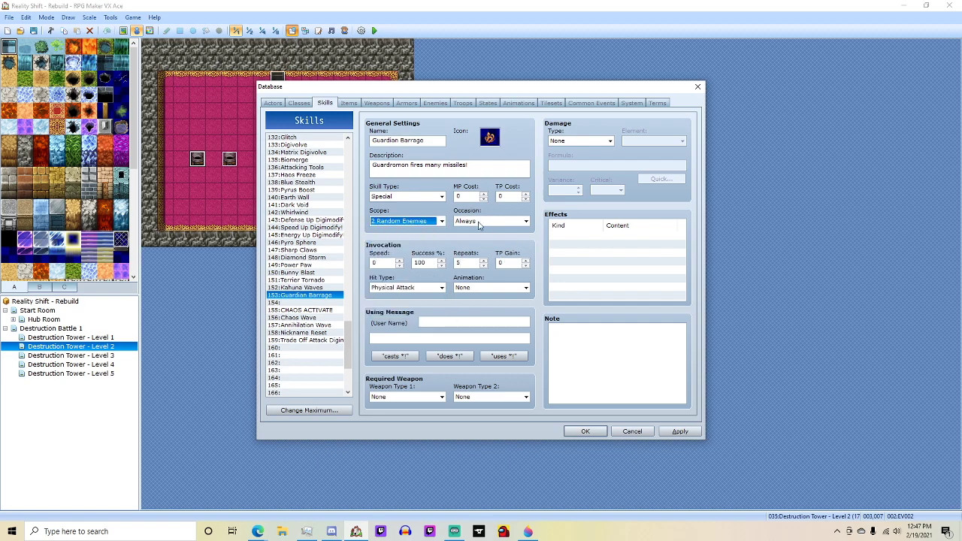
pyautogui.click(458, 196)
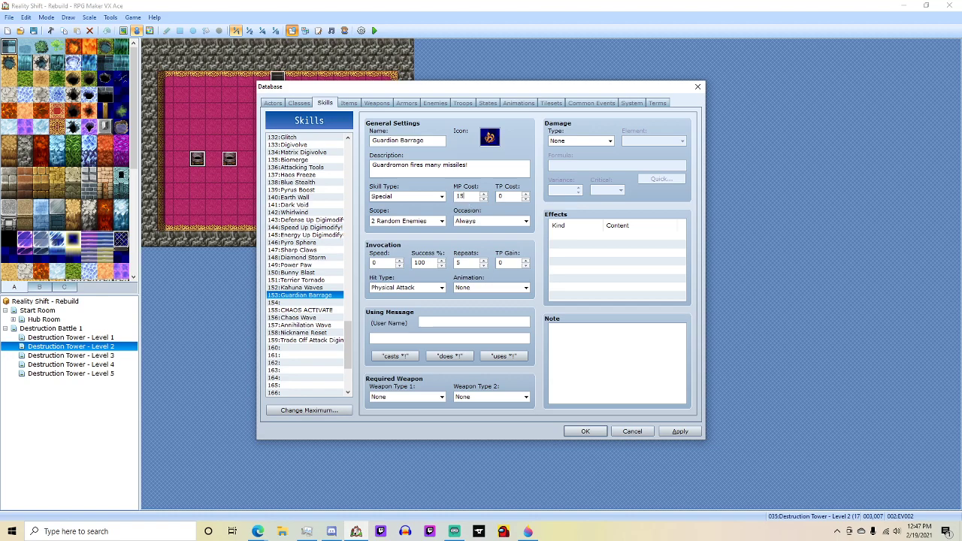
# Make Guardian Barrage deal HP Damage with the Physical element.
pyautogui.click(610, 142)
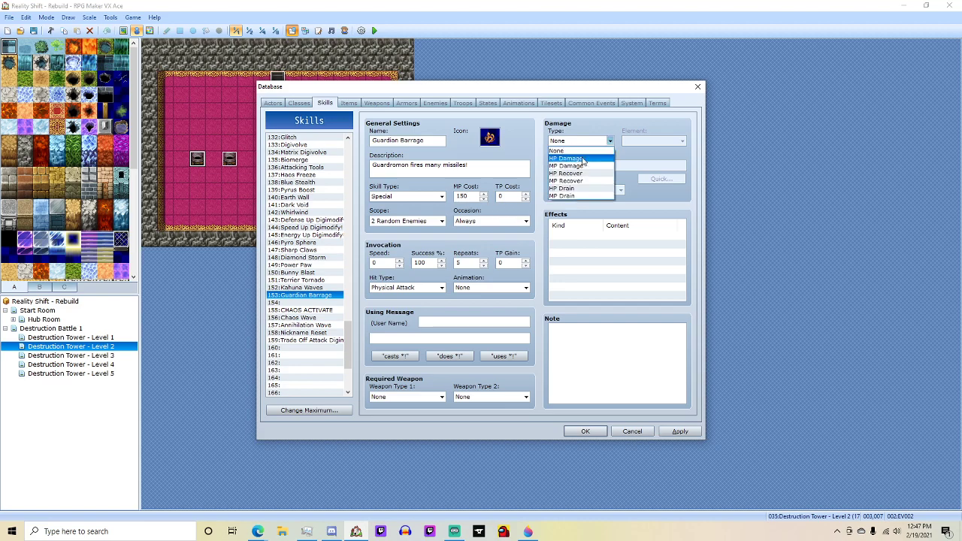
pyautogui.click(583, 159)
pyautogui.click(637, 143)
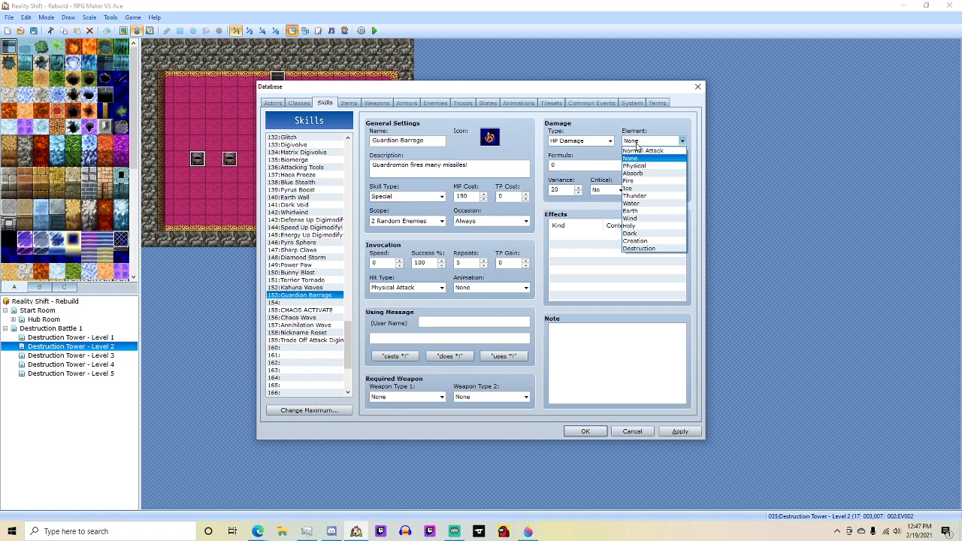
pyautogui.click(633, 165)
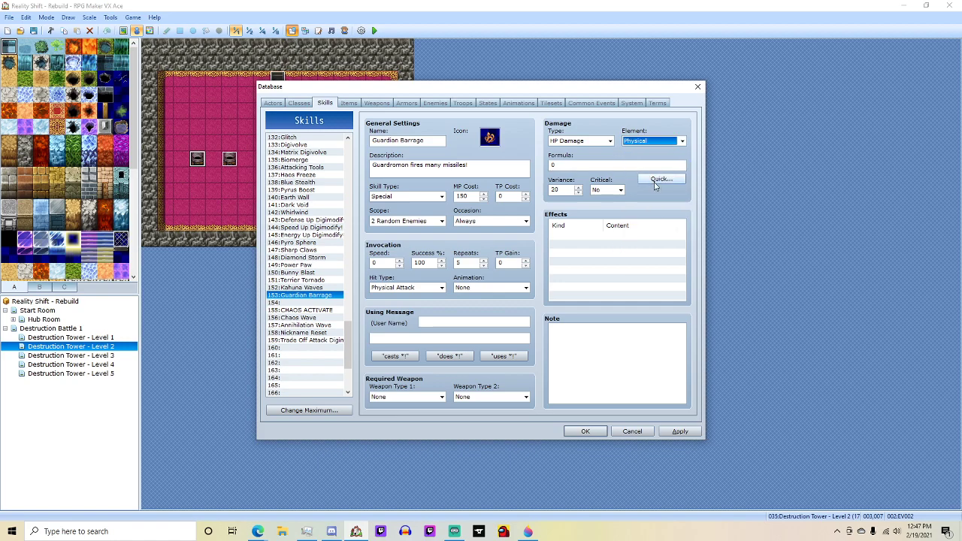
# Generate the damage formula 50 + a.atk * 1.6 - b.def * 0.8 with the quick setting, and allow critical hits.
pyautogui.click(656, 180)
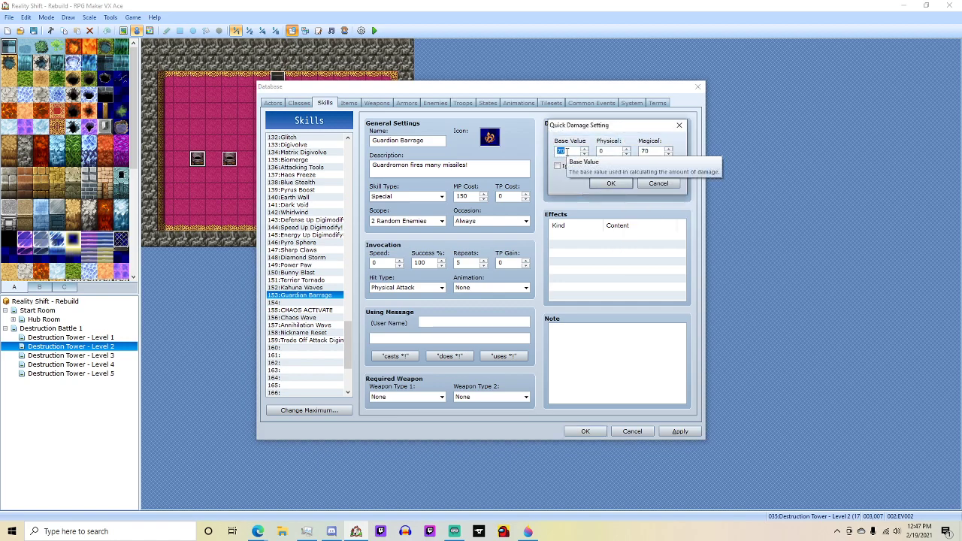
pyautogui.write('0')
pyautogui.doubleClick(646, 150)
pyautogui.press('BackSpace')
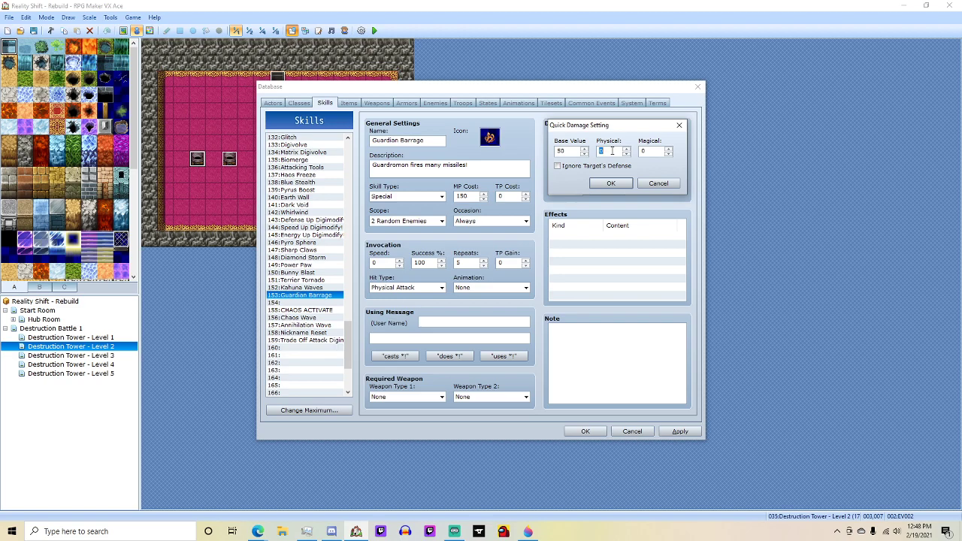
pyautogui.click(610, 184)
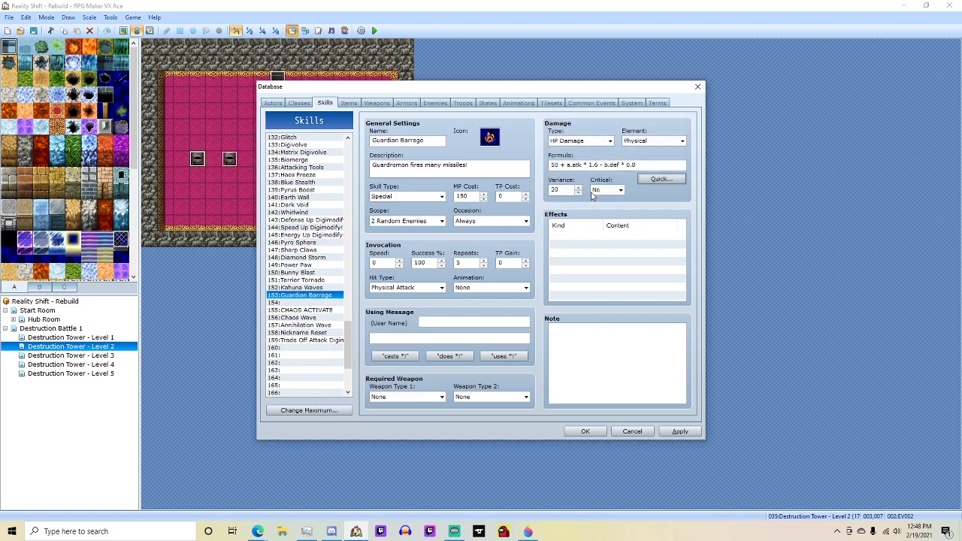
pyautogui.click(619, 189)
pyautogui.click(608, 208)
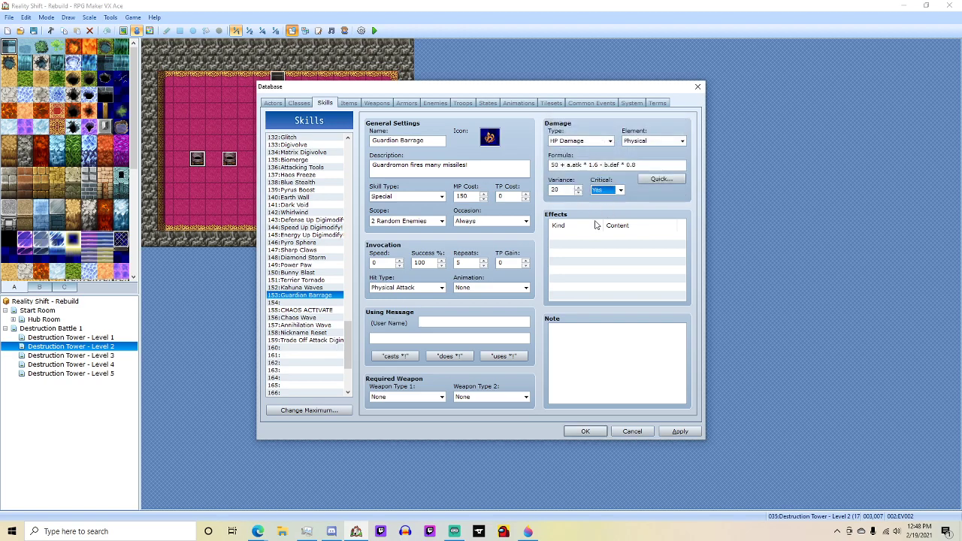
# Add the using message "uses Guardian Barrage!" to the skill and apply the changes.
pyautogui.click(453, 322)
pyautogui.click(503, 356)
pyautogui.click(679, 431)
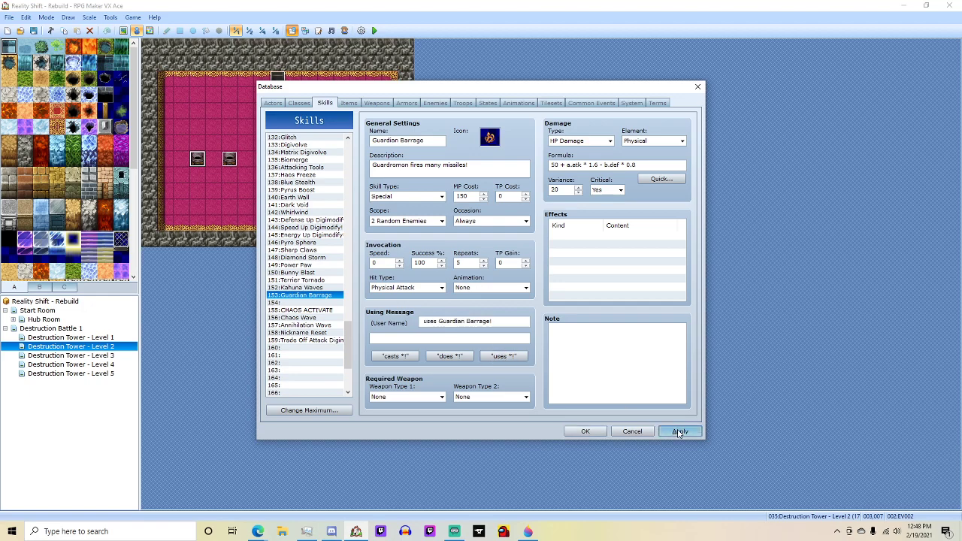
# Replace the Attack action of enemy Dark Gaurdromon with skill 153, Guardian Barrage, and apply the database changes.
pyautogui.click(432, 106)
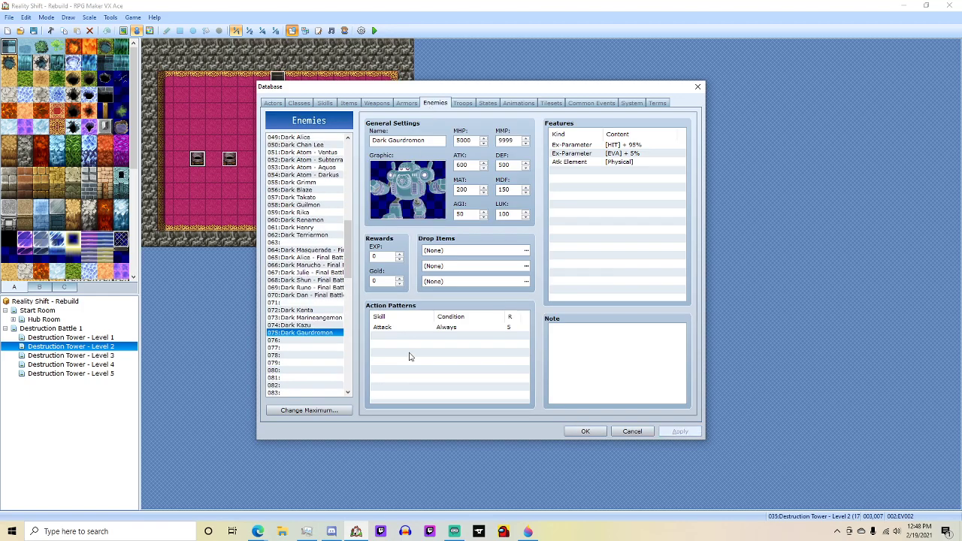
pyautogui.doubleClick(397, 330)
pyautogui.click(441, 273)
pyautogui.scroll(-19, 451, 334)
pyautogui.scroll(-9, 459, 368)
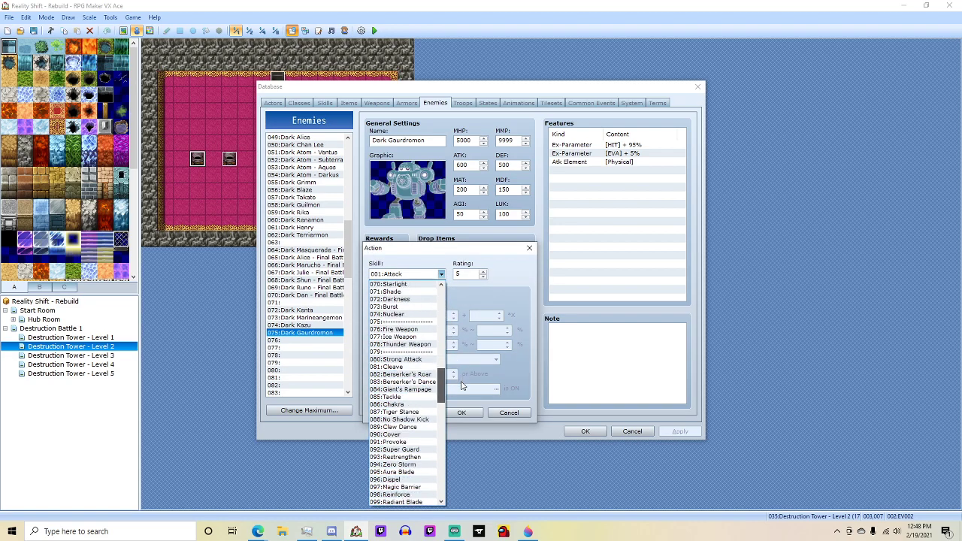
pyautogui.scroll(-17, 461, 404)
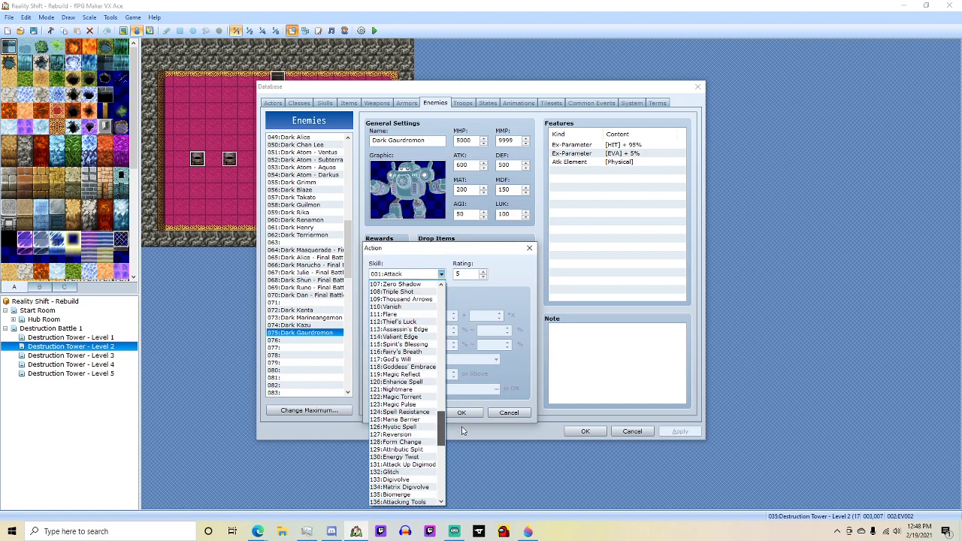
pyautogui.click(402, 427)
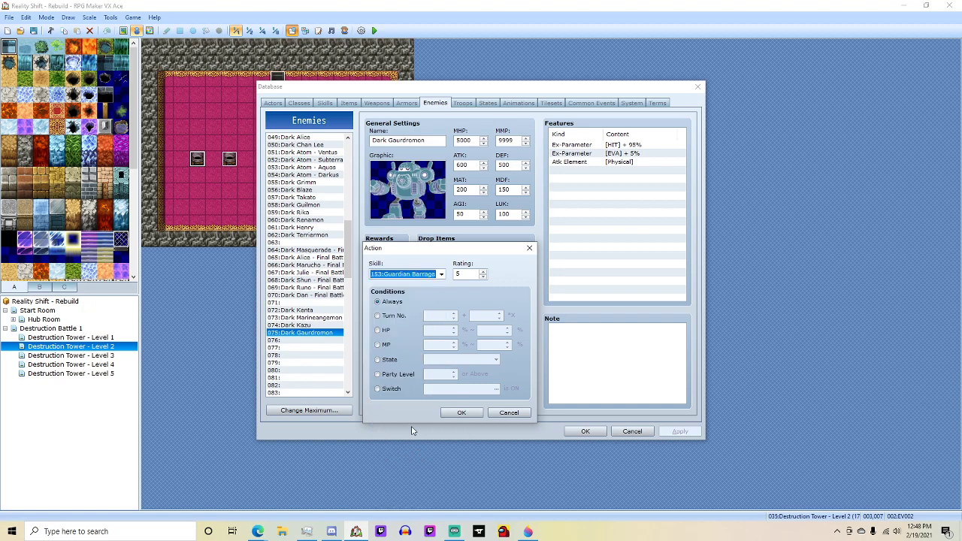
pyautogui.click(460, 413)
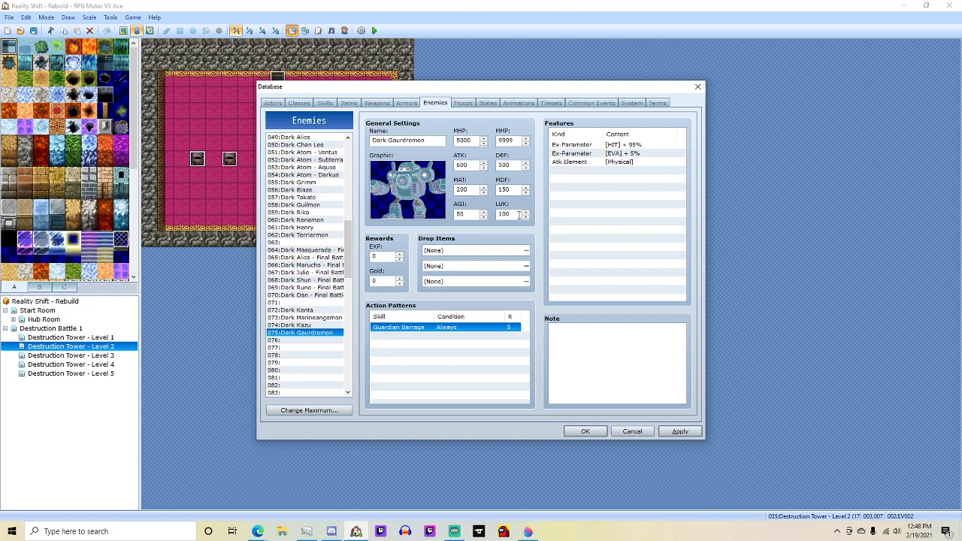
pyautogui.click(460, 103)
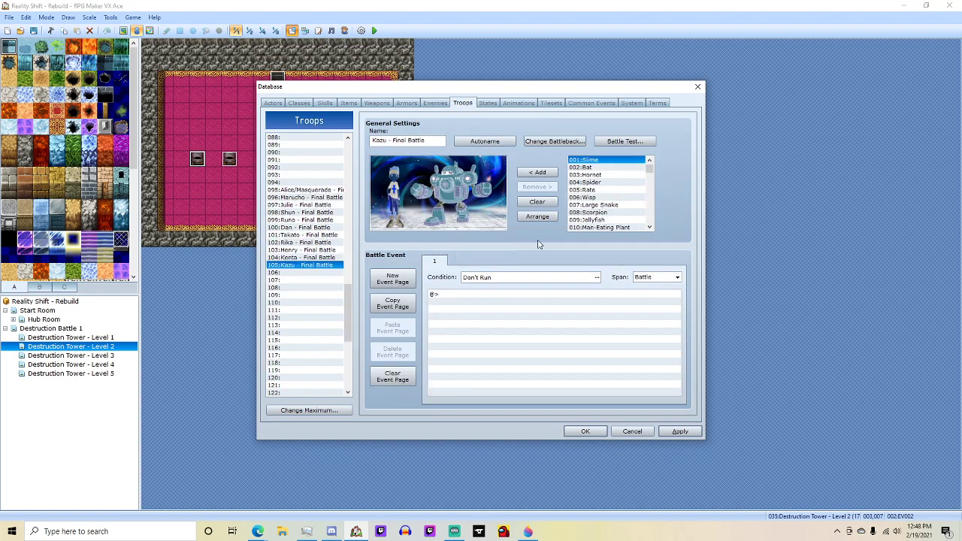
pyautogui.click(681, 431)
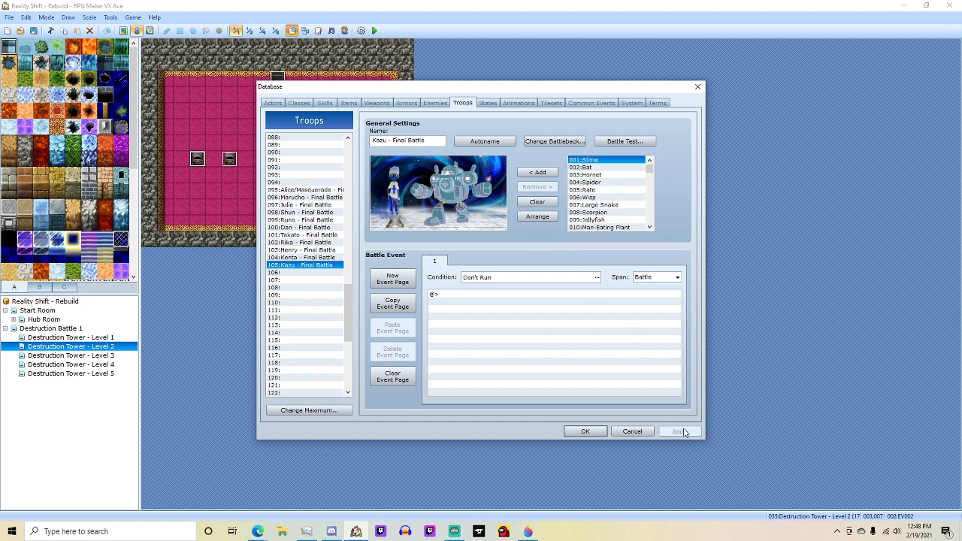
# Name the empty enemy entry 076 "Dark Ryo".
pyautogui.click(441, 103)
pyautogui.click(313, 342)
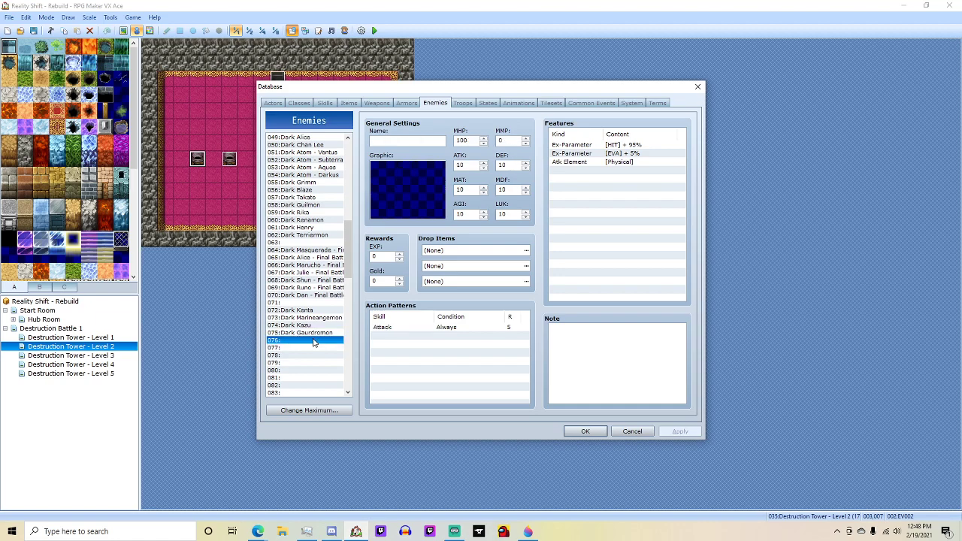
pyautogui.click(399, 140)
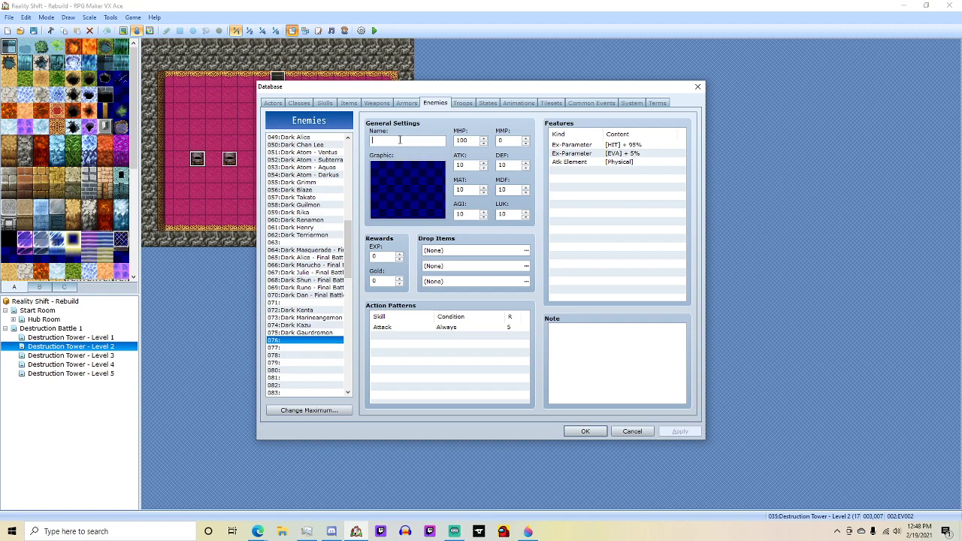
pyautogui.write('Dark Ryo')
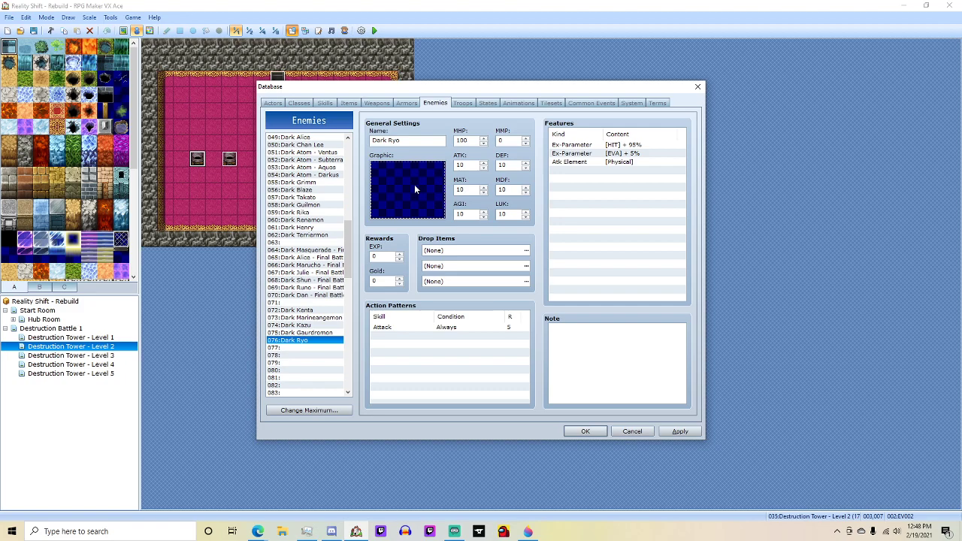
# Assign the Dark Ryo battler graphic to enemy 076.
pyautogui.doubleClick(414, 184)
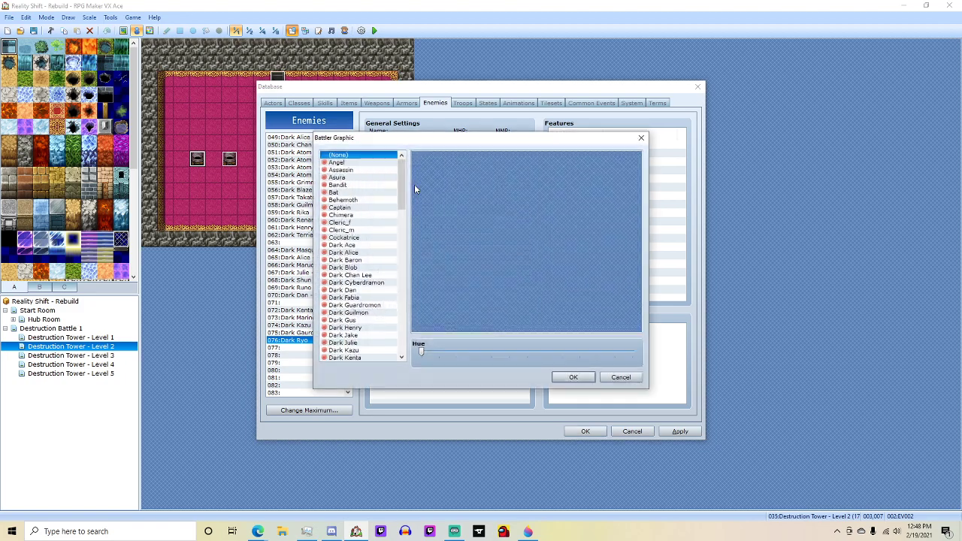
pyautogui.scroll(-2, 369, 340)
pyautogui.scroll(-3, 369, 341)
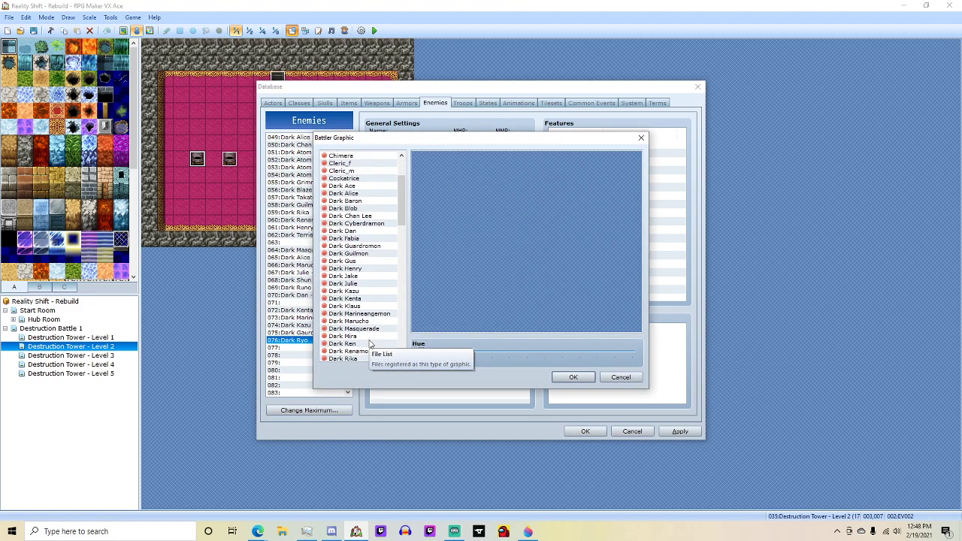
pyautogui.click(359, 344)
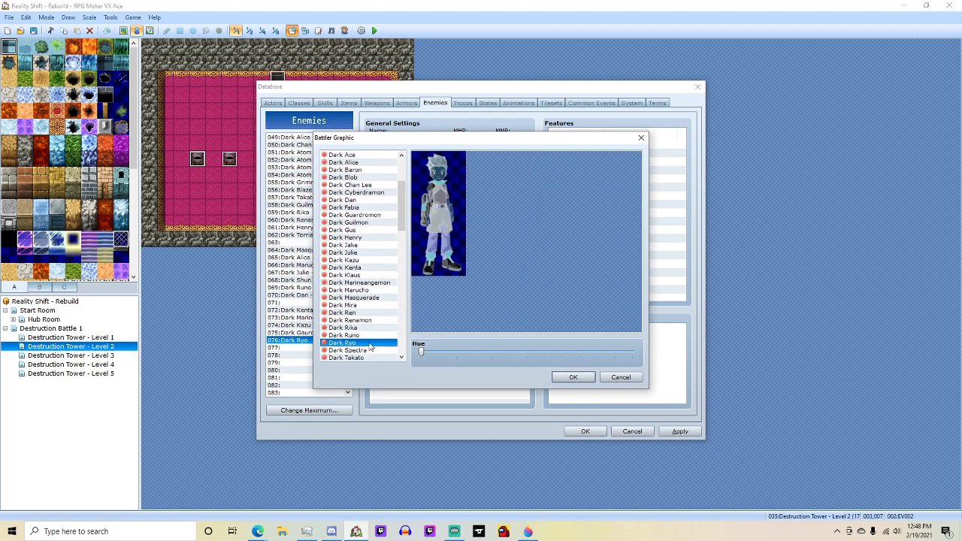
pyautogui.click(571, 375)
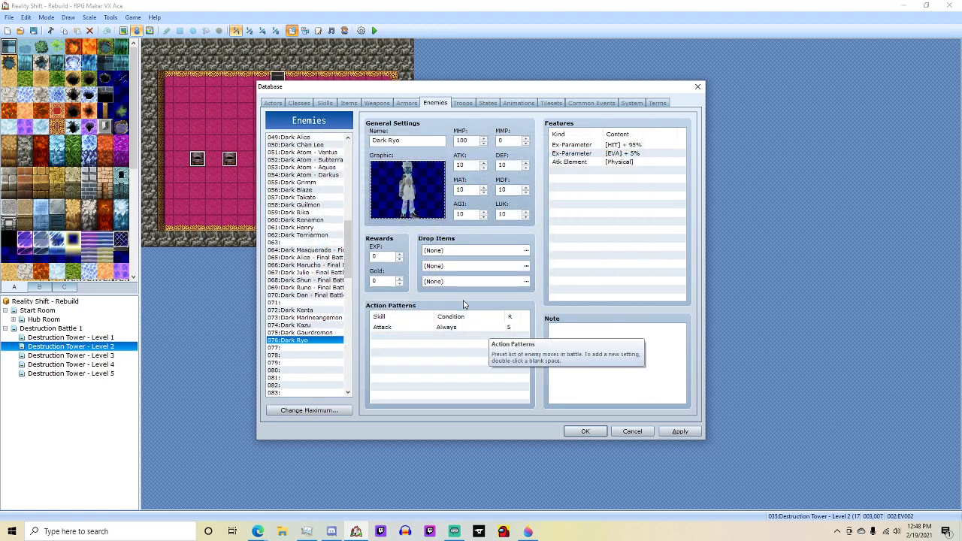
# Set up enemy entry 077 with the Dark Cyberdramon battler graphic and the name "Dark Cyberdramon".
pyautogui.click(300, 348)
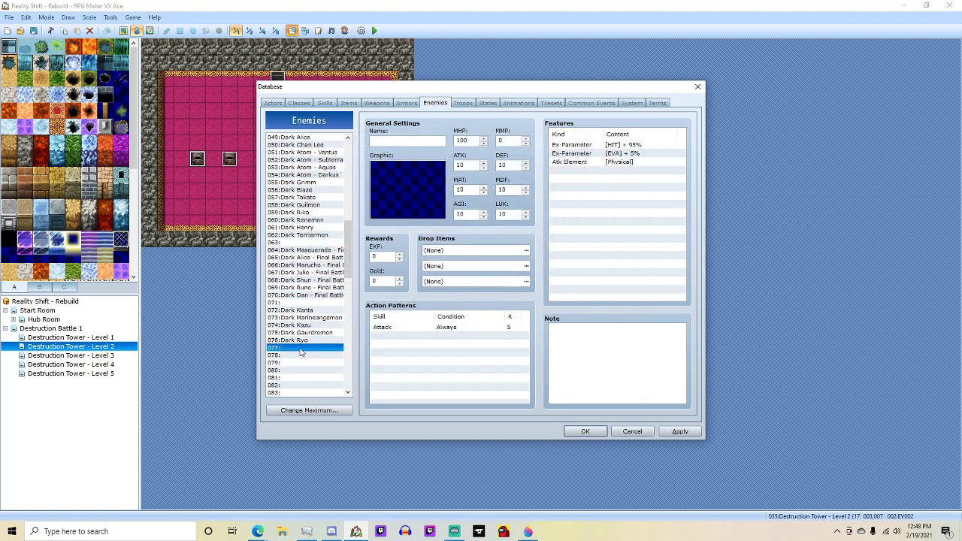
pyautogui.doubleClick(401, 185)
pyautogui.click(362, 283)
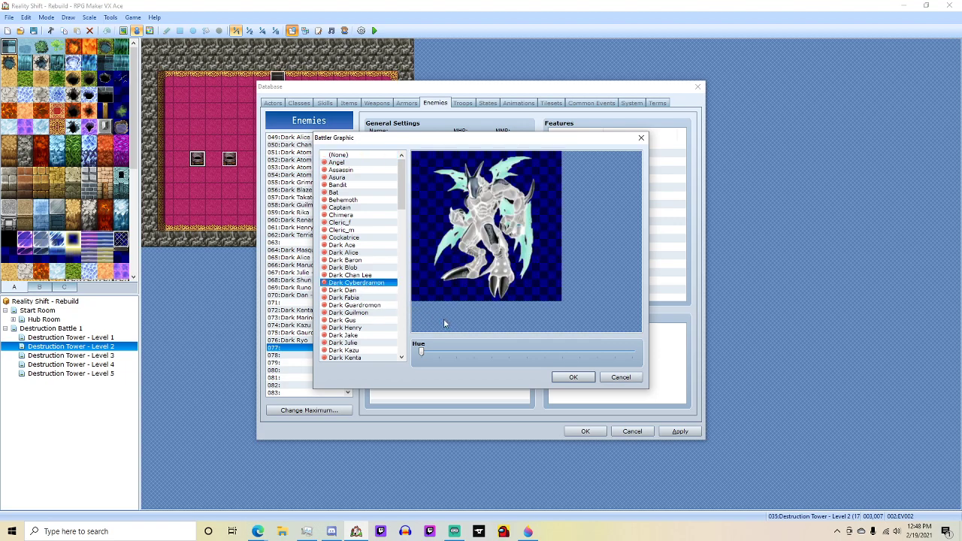
pyautogui.click(573, 378)
pyautogui.click(403, 142)
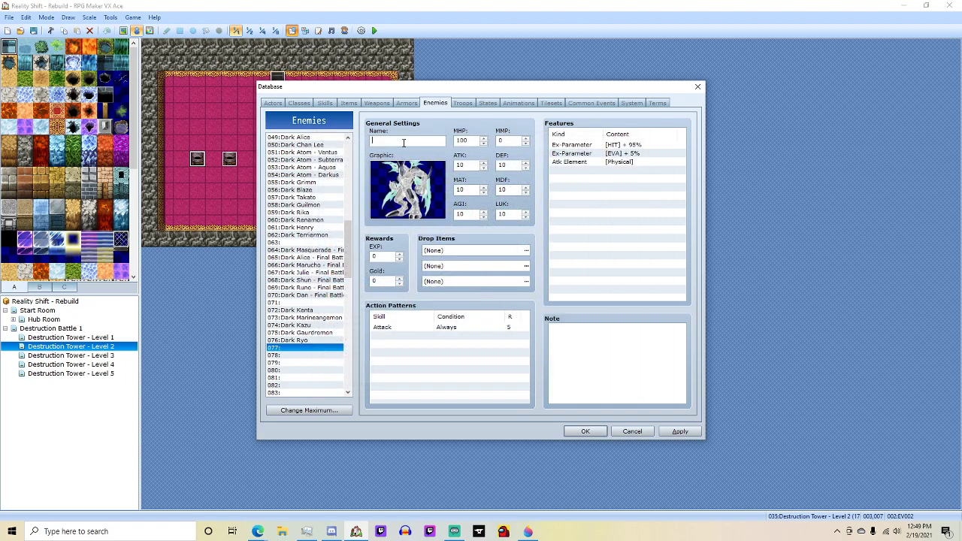
pyautogui.write('Dark Cyberdamon')
# Set Dark Ryo's MHP to 5000, MMP to 9999, ATK and MAT to 150, and DEF and MDF to 250.
pyautogui.write('5000')
pyautogui.click(319, 340)
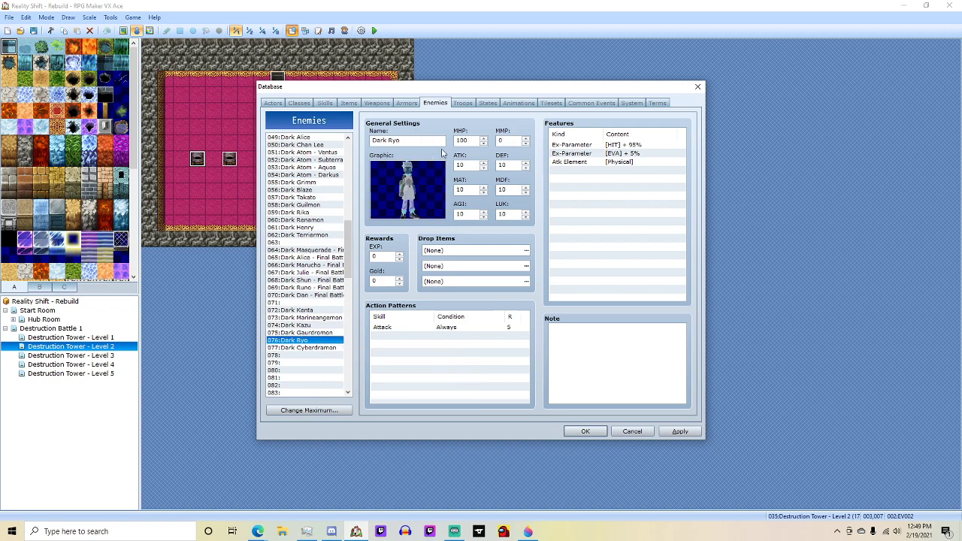
pyautogui.doubleClick(470, 140)
pyautogui.doubleClick(462, 189)
# Check enemy Dark Rika's entry for reference and set Dark Ryo's AGI to 200 and LUK to 100.
pyautogui.click(316, 214)
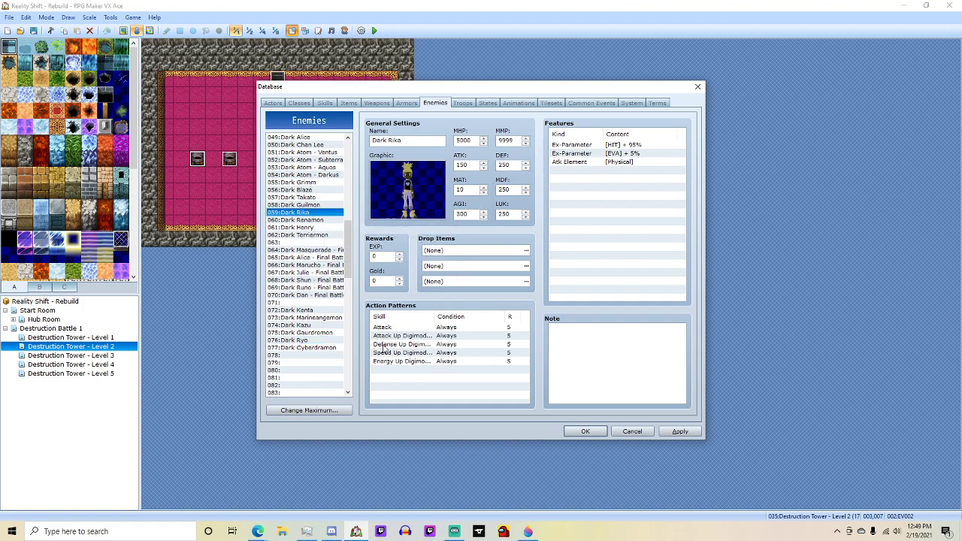
pyautogui.click(308, 342)
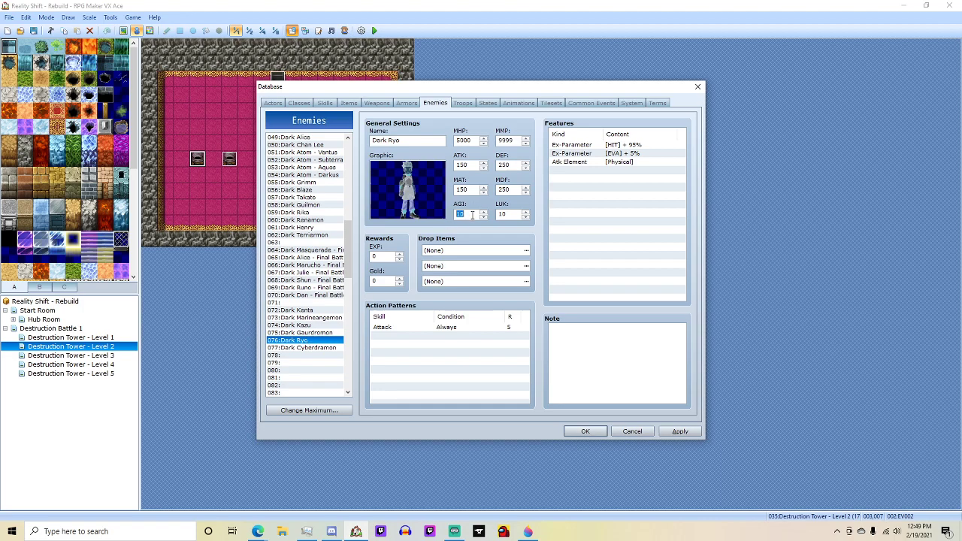
pyautogui.click(301, 212)
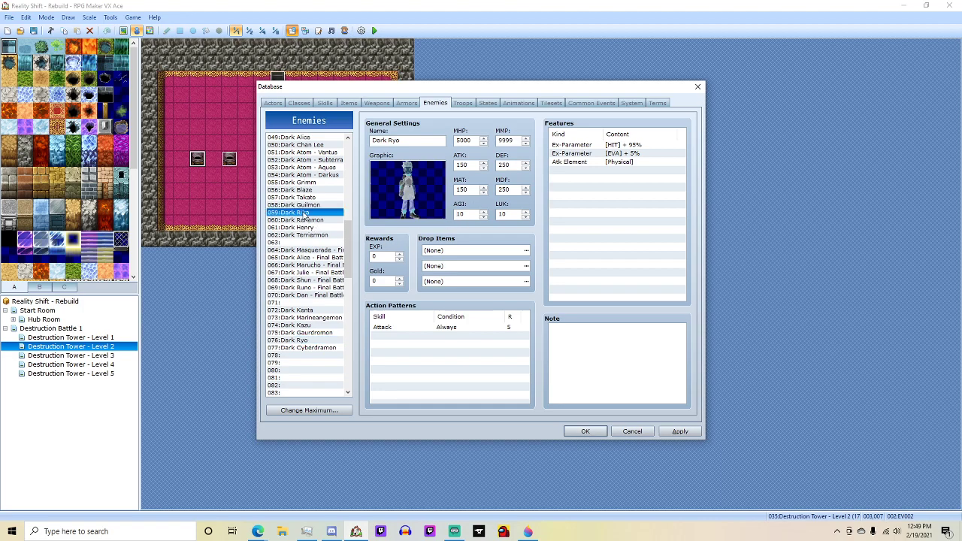
pyautogui.click(299, 342)
pyautogui.doubleClick(460, 214)
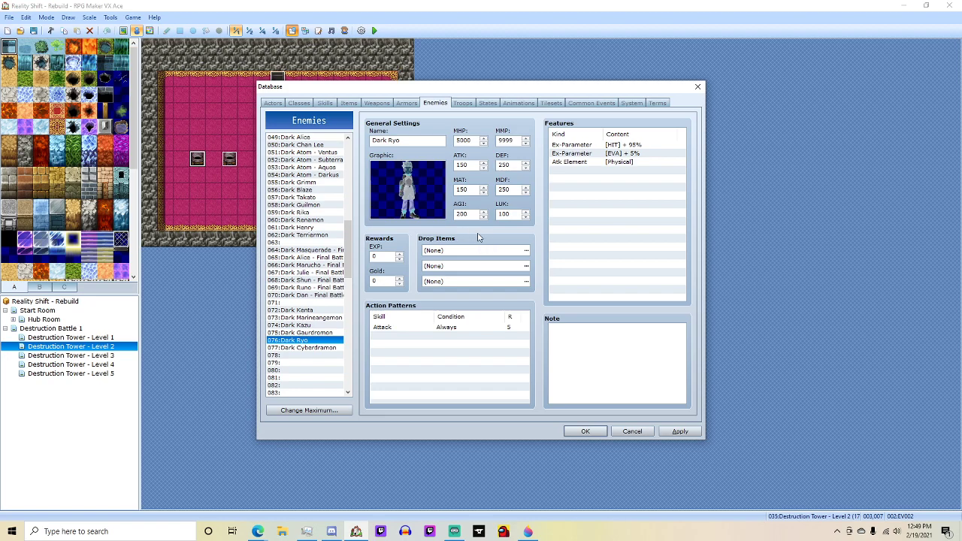
# Change Dark Ryo's Attack action to skill 004, Double Attack, and lower that action's rating.
pyautogui.doubleClick(408, 328)
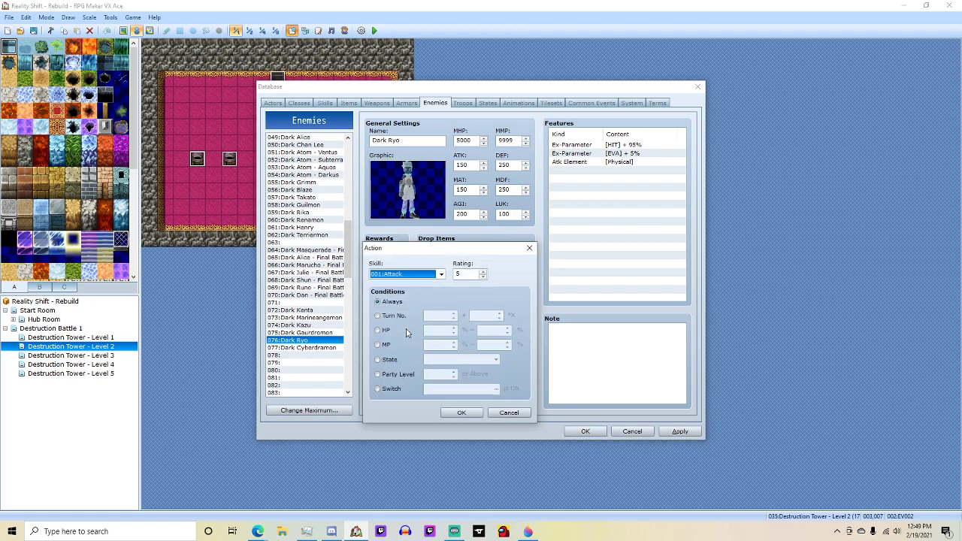
pyautogui.click(441, 274)
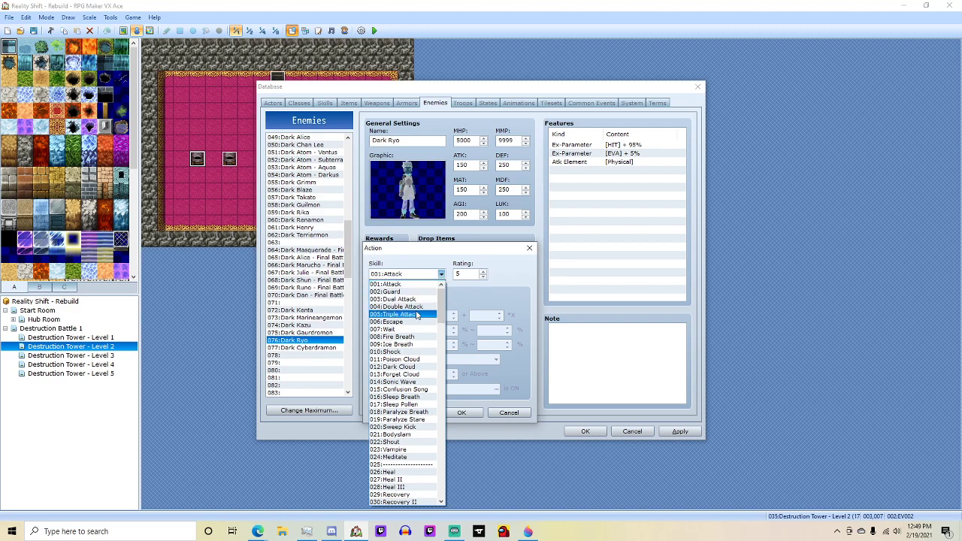
pyautogui.click(414, 307)
pyautogui.click(460, 413)
pyautogui.doubleClick(445, 328)
pyautogui.click(483, 276)
pyautogui.click(460, 412)
# Add skill 131, Attack Up Digimodify, to Dark Ryo's action patterns with a rating of 5.
pyautogui.doubleClick(400, 337)
pyautogui.click(441, 274)
pyautogui.moveTo(442, 318); pyautogui.dragTo(444, 439)
pyautogui.click(417, 425)
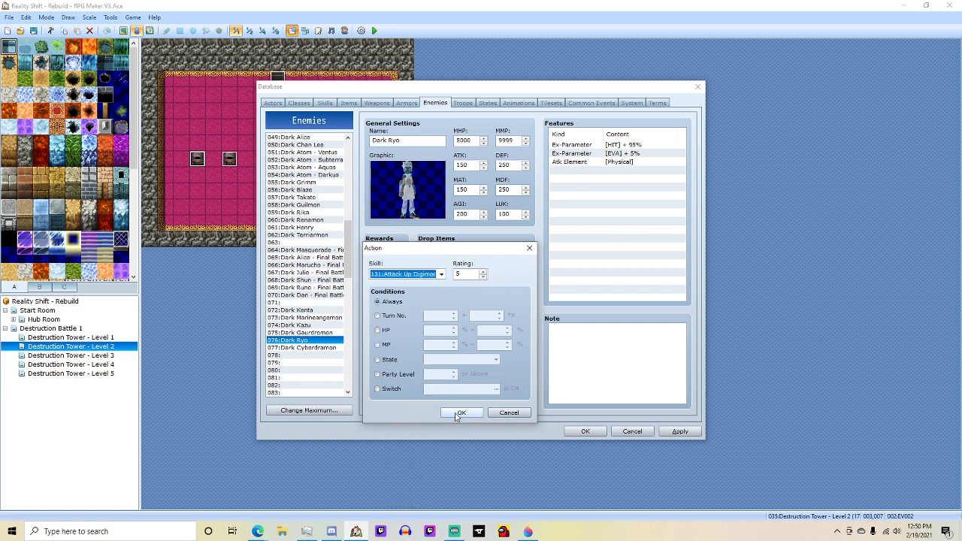
pyautogui.click(461, 412)
# Add the Defense Up Digimodify skill to Dark Ryo's action patterns with a rating of 5.
pyautogui.doubleClick(408, 346)
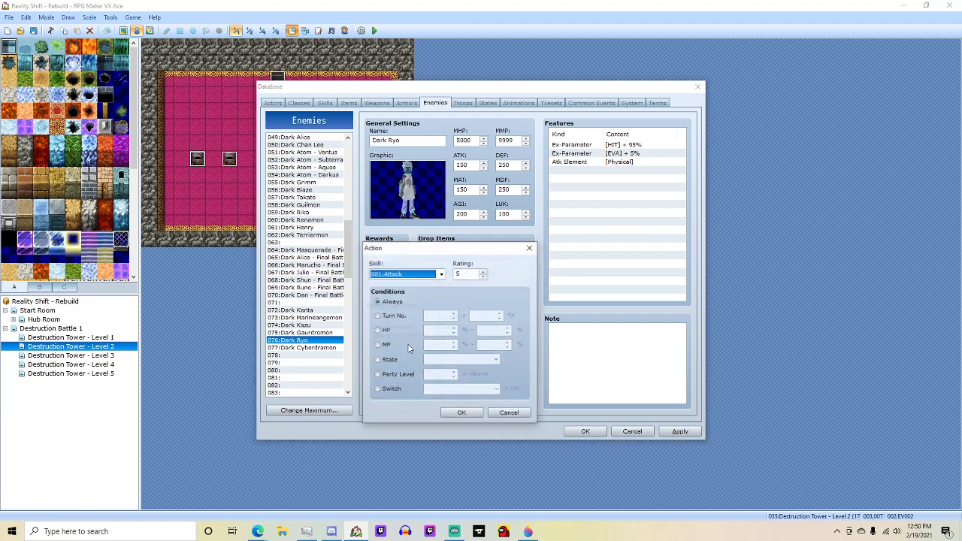
pyautogui.click(441, 273)
pyautogui.scroll(-6, 433, 334)
pyautogui.scroll(-18, 433, 333)
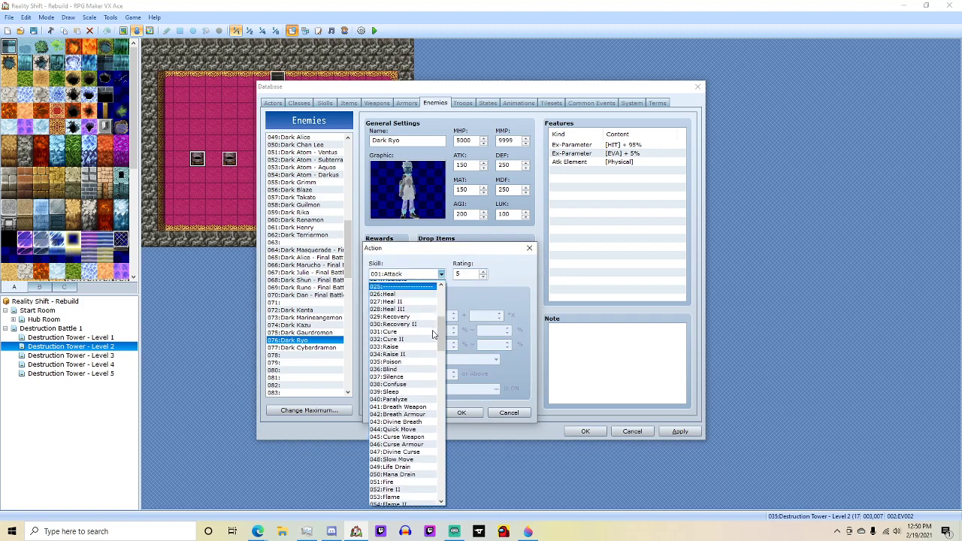
pyautogui.scroll(-11, 412, 396)
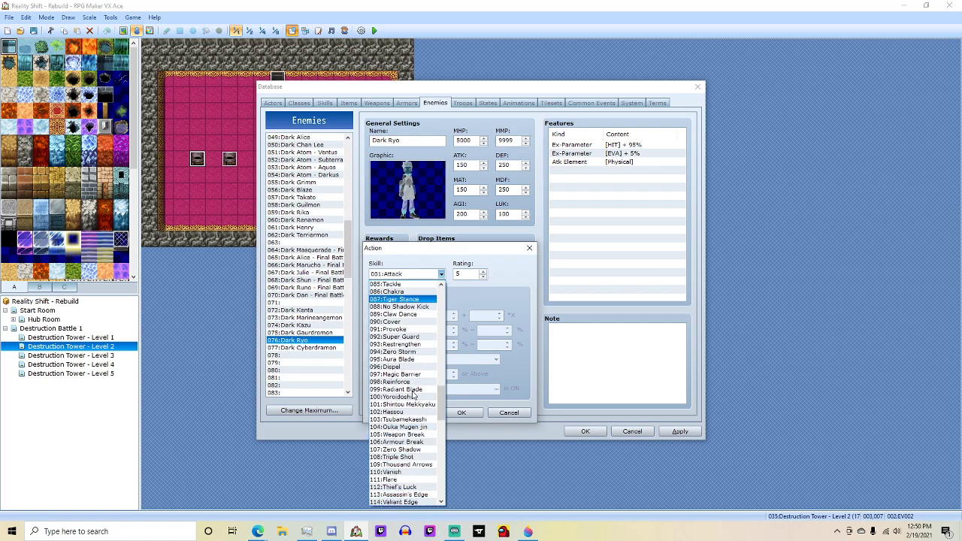
pyautogui.scroll(-4, 413, 396)
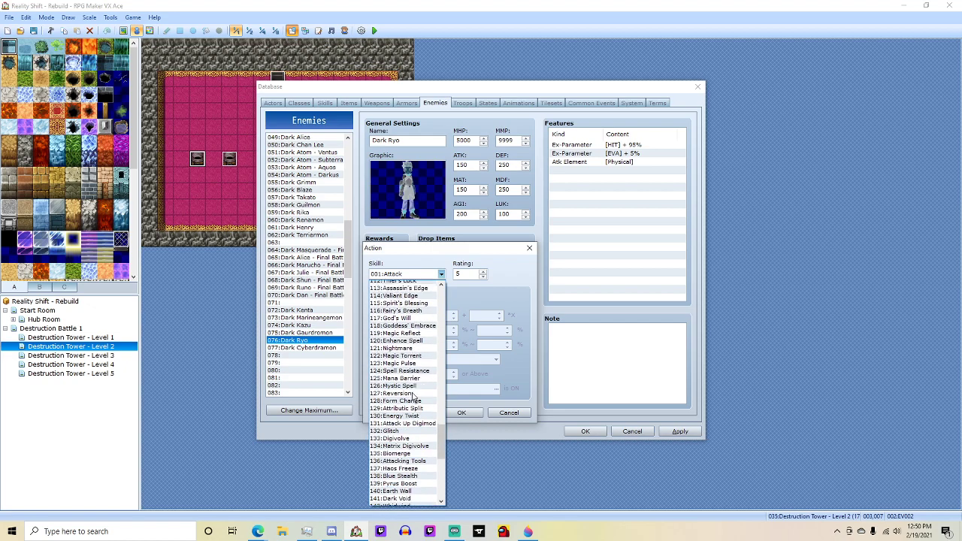
pyautogui.click(409, 470)
pyautogui.click(462, 415)
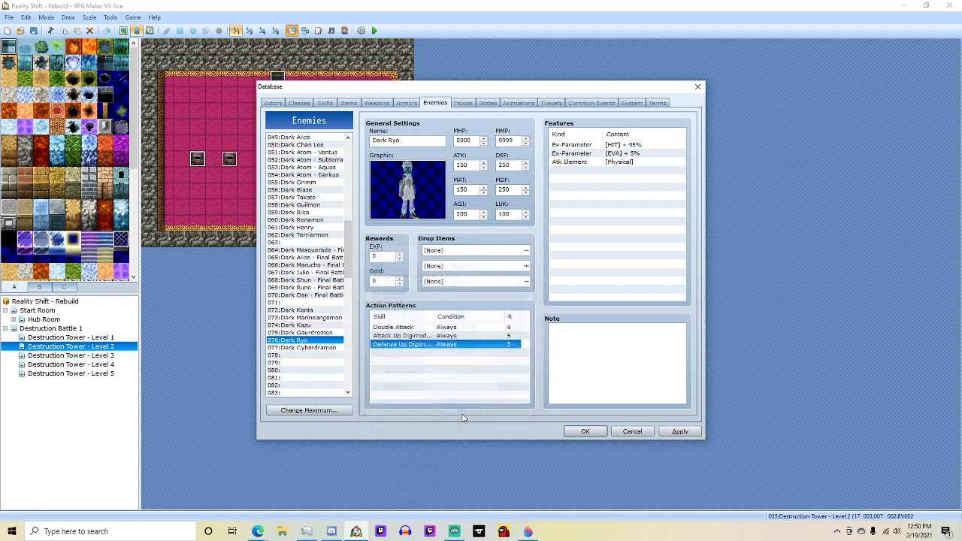
# Duplicate Dark Ryo's Defense Up action and change the copies to Speed Up Digimodify and Energy Up Digimodify.
pyautogui.hotkey('ctrl', 'c')
pyautogui.hotkey('ctrl', 'v')
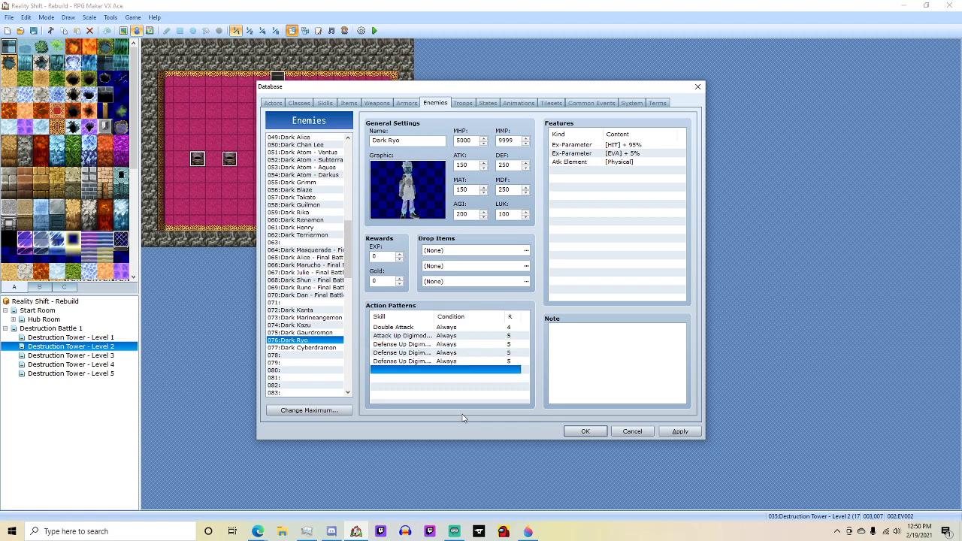
pyautogui.press('Return')
pyautogui.press('Down')
pyautogui.click(462, 412)
pyautogui.hotkey('ctrl', 'c')
pyautogui.hotkey('ctrl', 'v')
pyautogui.press('Return')
pyautogui.press('Down')
pyautogui.click(462, 413)
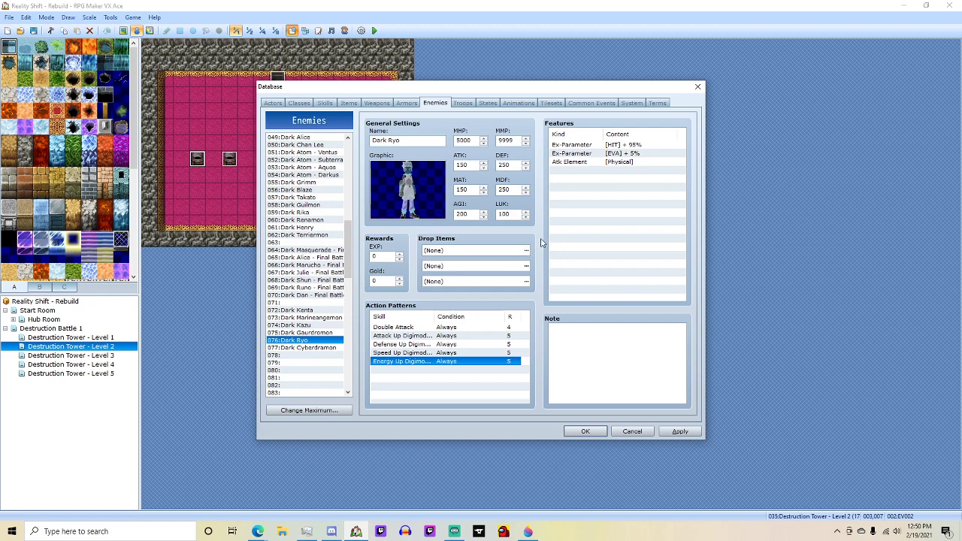
# Open enemy Dark Cyberdramon and look up the attacks of Cyberdramon (Tamers) on the Digimon wiki in the browser.
pyautogui.click(327, 348)
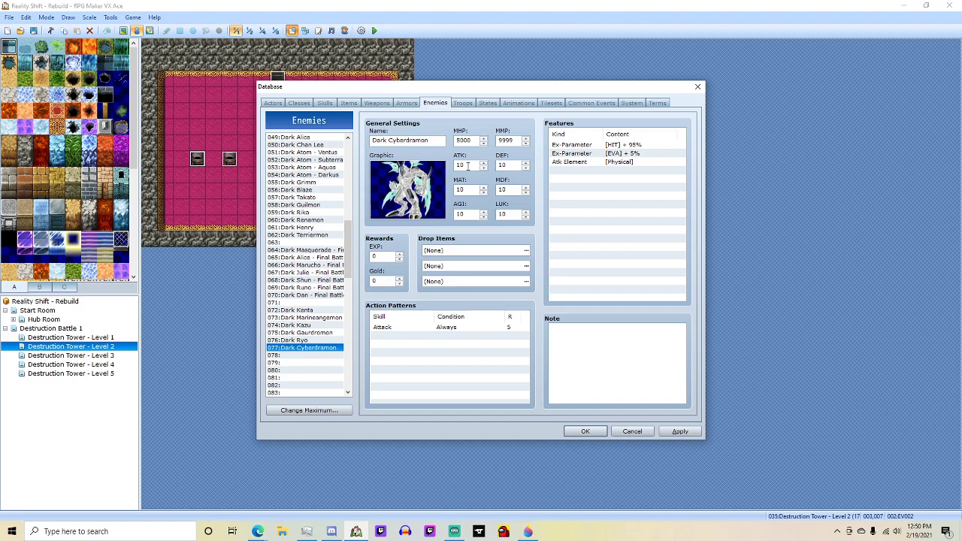
pyautogui.hotkey('alt', 'Tab')
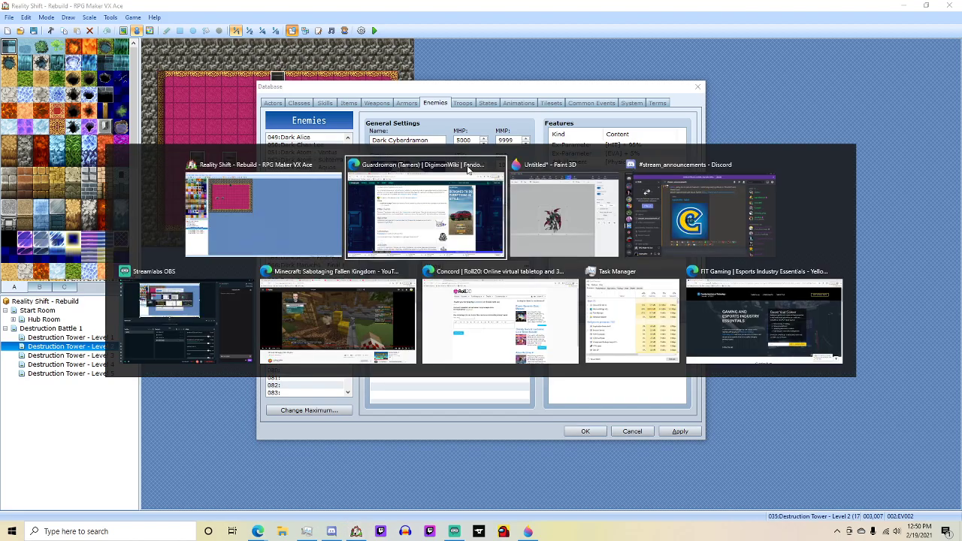
pyautogui.write('cyberdramon')
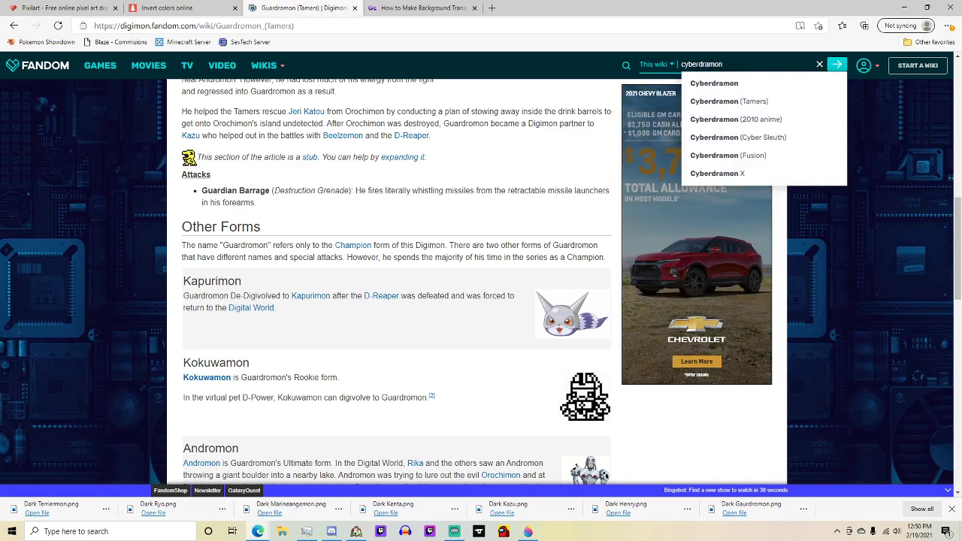
pyautogui.press('Down')
pyautogui.press('Down')
pyautogui.press('Return')
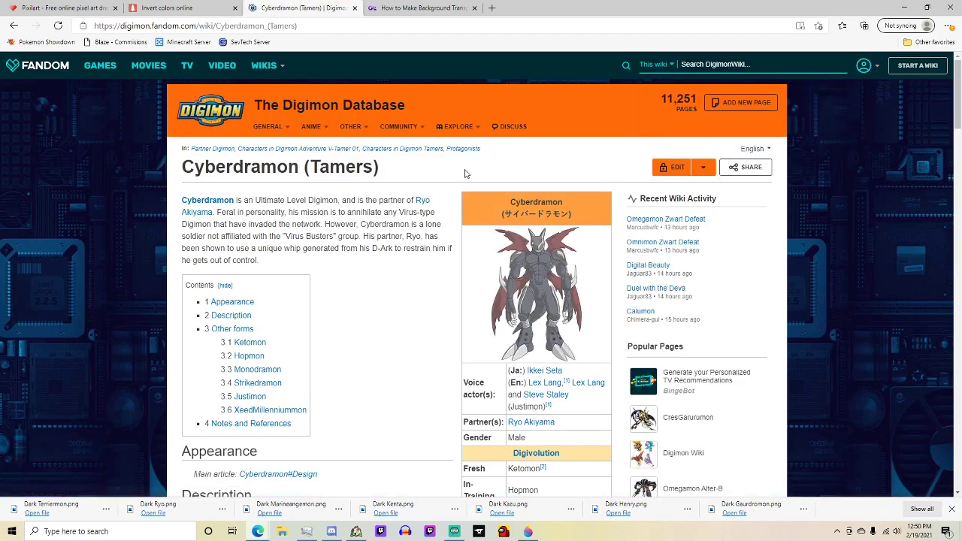
pyautogui.scroll(-5, 394, 255)
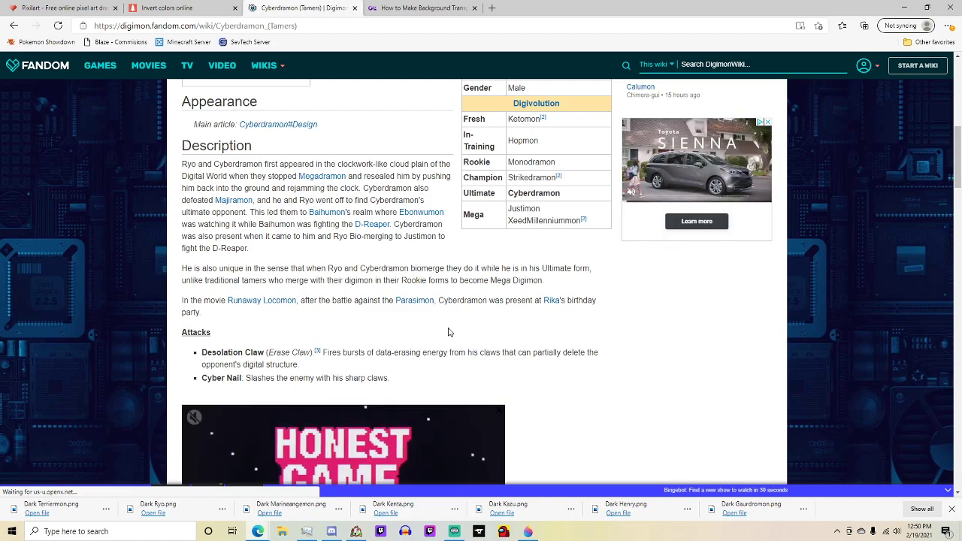
# Return to the RPG Maker database and name skill entry 160 "Desolation Claw".
pyautogui.hotkey('alt', 'Tab')
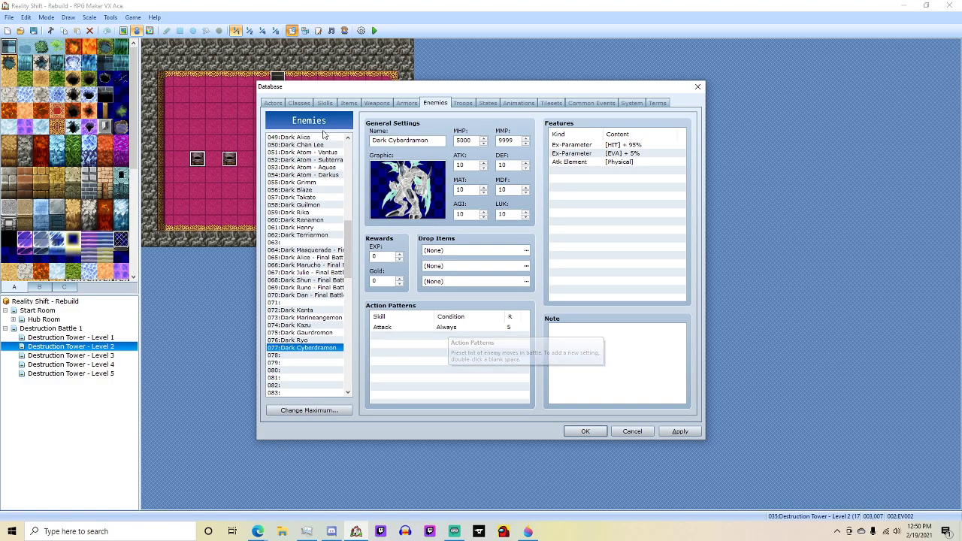
pyautogui.click(320, 105)
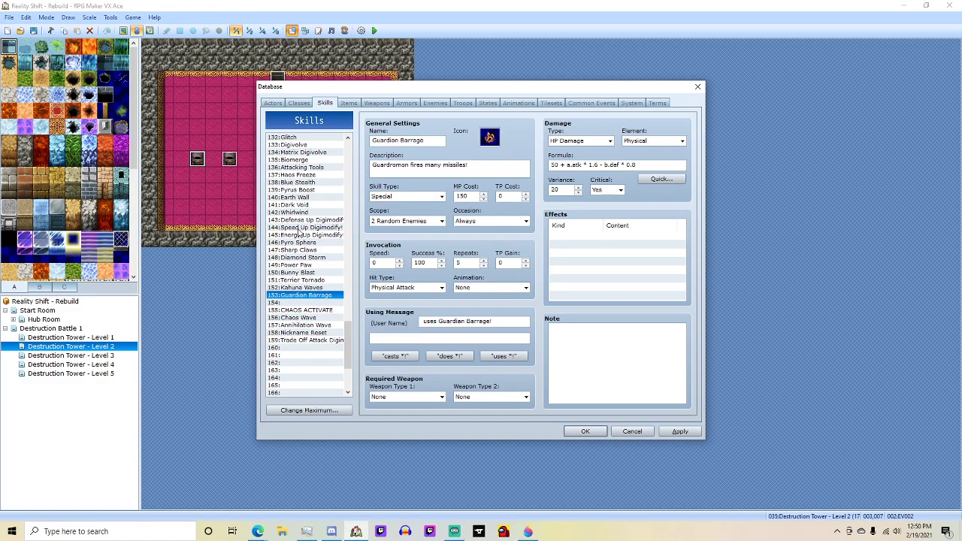
pyautogui.click(301, 348)
pyautogui.click(403, 143)
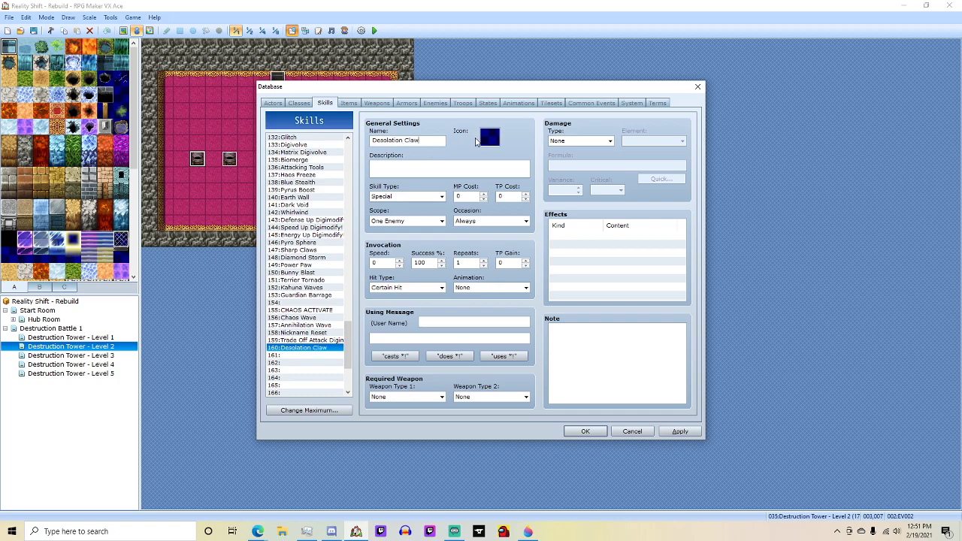
# Give Desolation Claw an icon and the description "Cyberdramon slices with a powerful attack.".
pyautogui.doubleClick(488, 139)
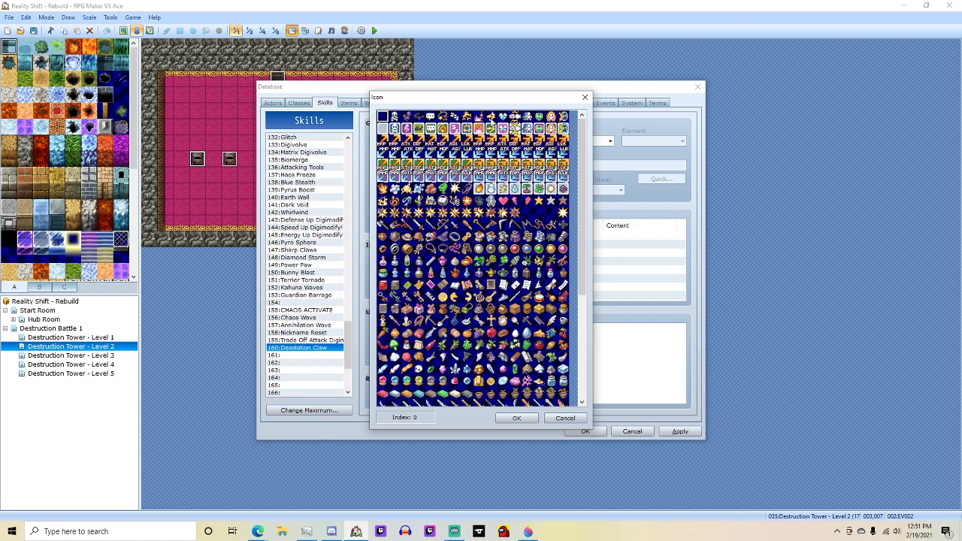
pyautogui.doubleClick(490, 119)
pyautogui.click(394, 169)
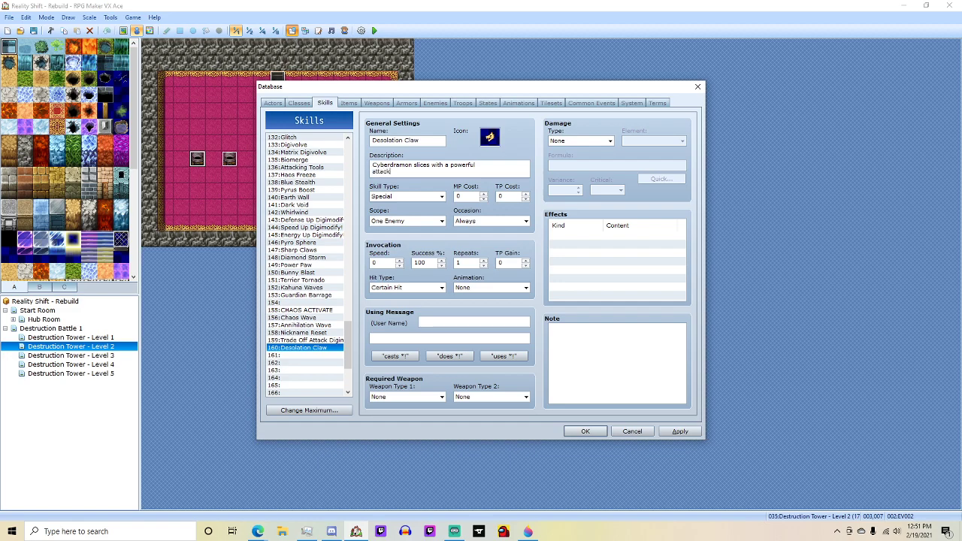
pyautogui.click(406, 196)
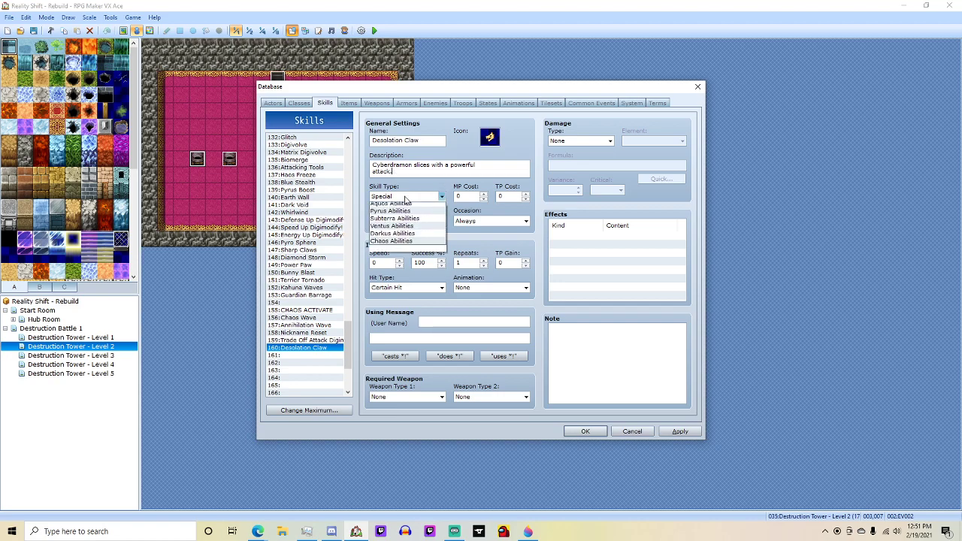
pyautogui.click(404, 215)
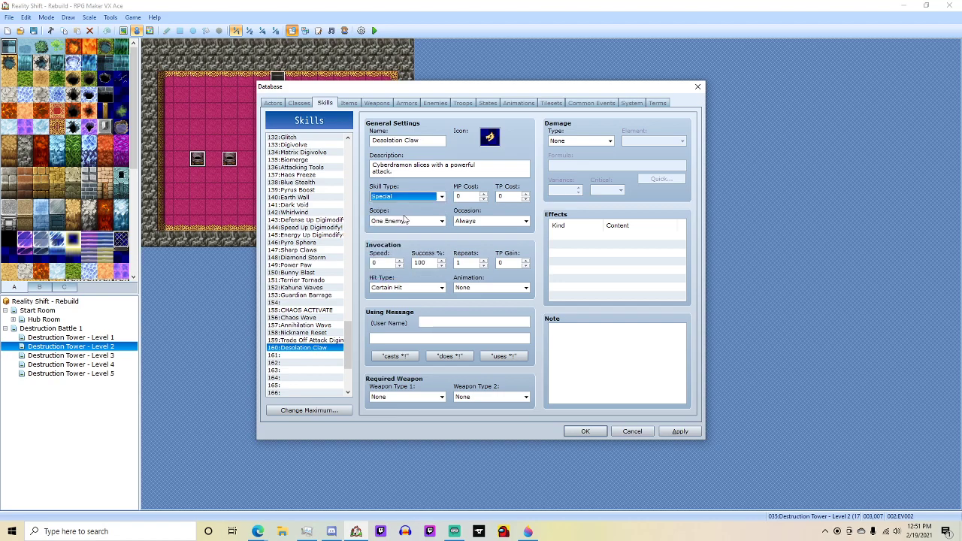
pyautogui.click(394, 197)
pyautogui.click(394, 213)
pyautogui.click(396, 198)
pyautogui.click(401, 214)
# Go through the existing skills above Desolation Claw to examine their types, costs, damage formulas and effects for reference.
pyautogui.click(323, 340)
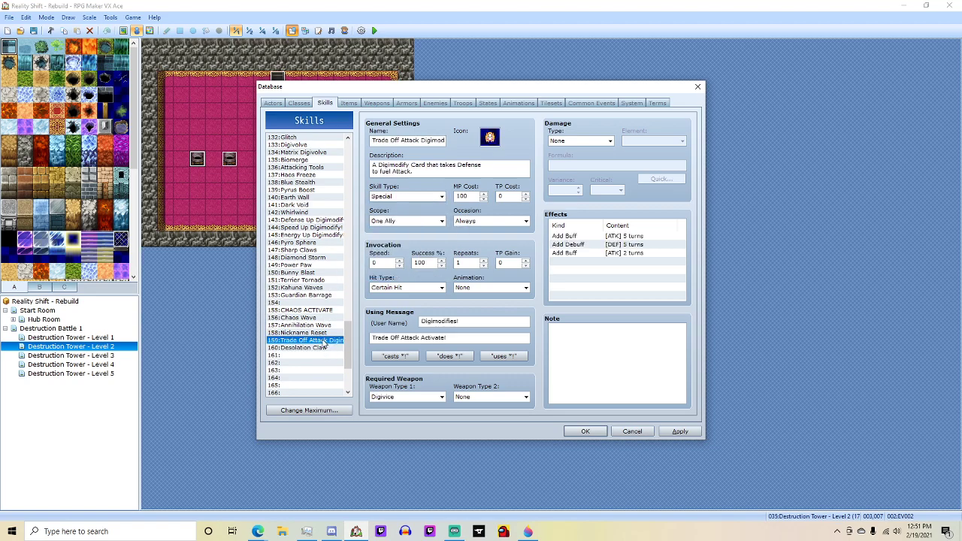
pyautogui.press('Up')
pyautogui.press('Up')
pyautogui.press('Up')
pyautogui.press('Up')
pyautogui.press('Up')
pyautogui.press('Up')
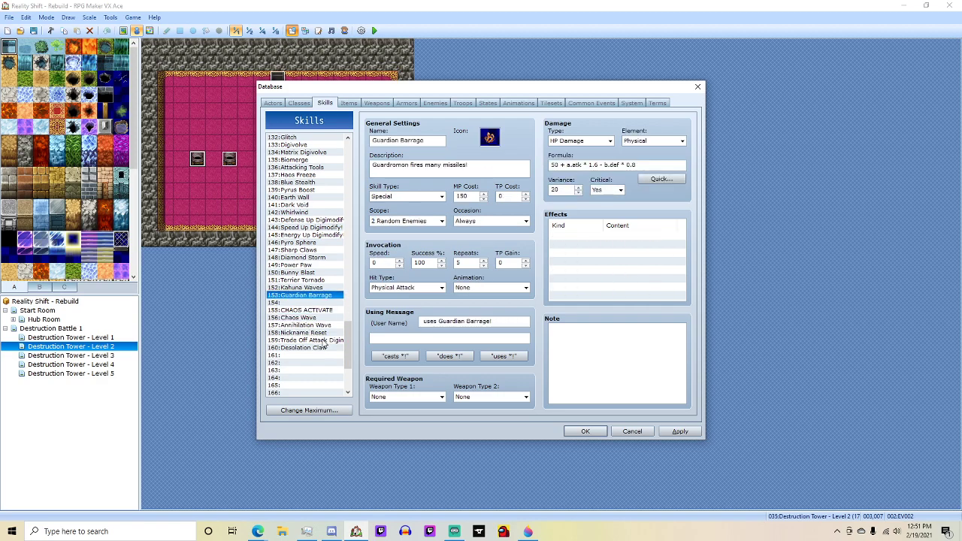
pyautogui.press('Up')
pyautogui.press('Up')
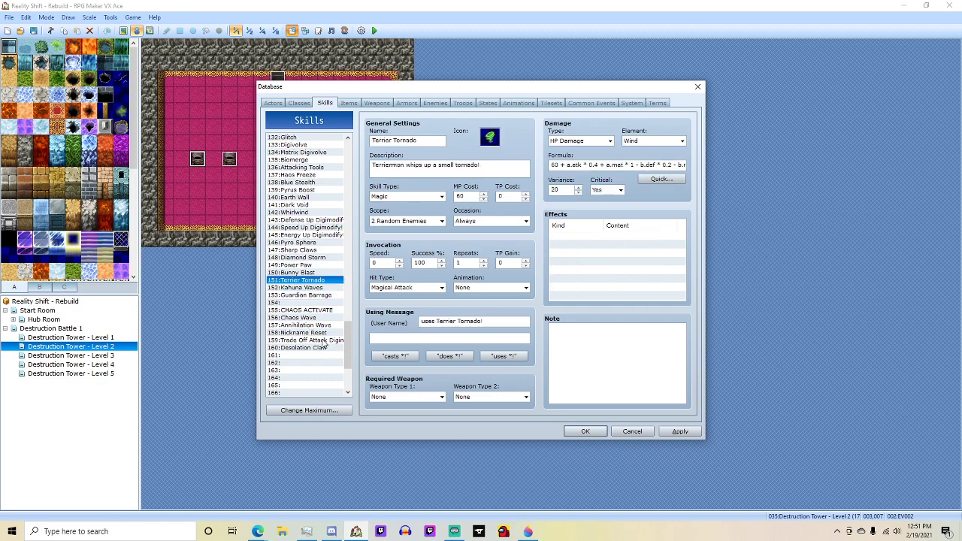
pyautogui.press('Up')
pyautogui.press('Up')
pyautogui.press('Up')
pyautogui.press('Up')
pyautogui.press('Up')
pyautogui.press('Up')
pyautogui.press('Up')
pyautogui.press('Up')
pyautogui.press('Up')
pyautogui.press('Up')
pyautogui.press('Up')
pyautogui.press('Up')
pyautogui.press('Up')
pyautogui.press('Up')
pyautogui.press('Up')
pyautogui.press('Up')
pyautogui.press('Up')
pyautogui.press('Up')
pyautogui.press('Up')
pyautogui.press('Up')
pyautogui.press('Up')
pyautogui.press('Up')
pyautogui.press('Up')
pyautogui.press('Down')
pyautogui.press('Down')
pyautogui.press('Down')
pyautogui.press('Down')
pyautogui.press('Down')
pyautogui.press('Down')
pyautogui.press('Down')
pyautogui.press('Down')
pyautogui.press('Down')
pyautogui.press('Down')
pyautogui.press('Down')
pyautogui.press('Down')
pyautogui.press('Down')
pyautogui.press('Down')
pyautogui.press('Down')
pyautogui.press('Down')
pyautogui.press('Down')
pyautogui.press('Down')
pyautogui.press('Down')
pyautogui.press('Down')
pyautogui.press('Down')
pyautogui.press('Down')
pyautogui.press('Down')
pyautogui.press('Down')
pyautogui.press('Down')
pyautogui.press('Down')
pyautogui.press('Down')
pyautogui.press('Down')
pyautogui.press('Down')
pyautogui.press('Down')
pyautogui.press('Down')
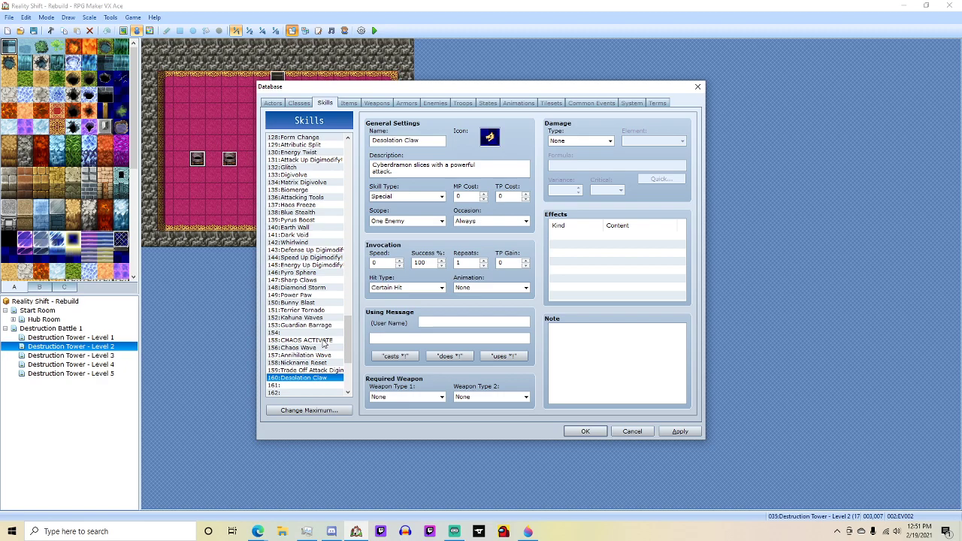
# Examine the Glitch skill's damage formula and debuff effect for reference.
pyautogui.click(307, 170)
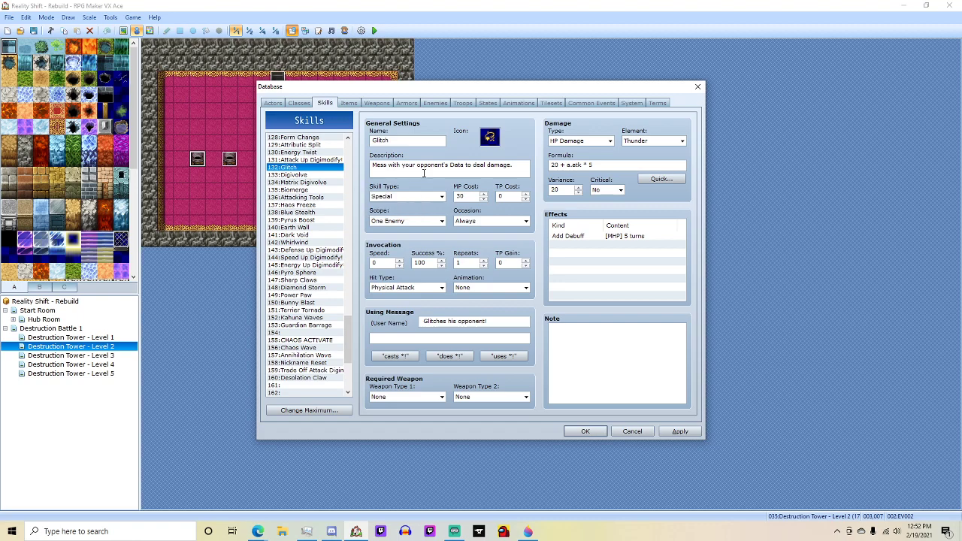
pyautogui.click(661, 179)
pyautogui.click(665, 189)
pyautogui.click(562, 166)
# Set Desolation Claw's damage type to HP Damage and generate its formula from base value 50 and physical 40.
pyautogui.click(298, 377)
pyautogui.click(593, 142)
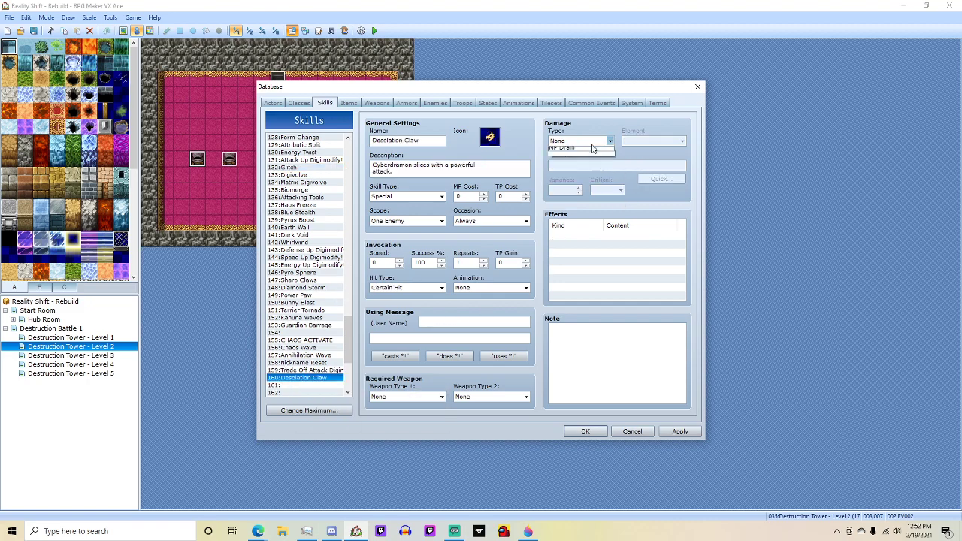
pyautogui.click(585, 159)
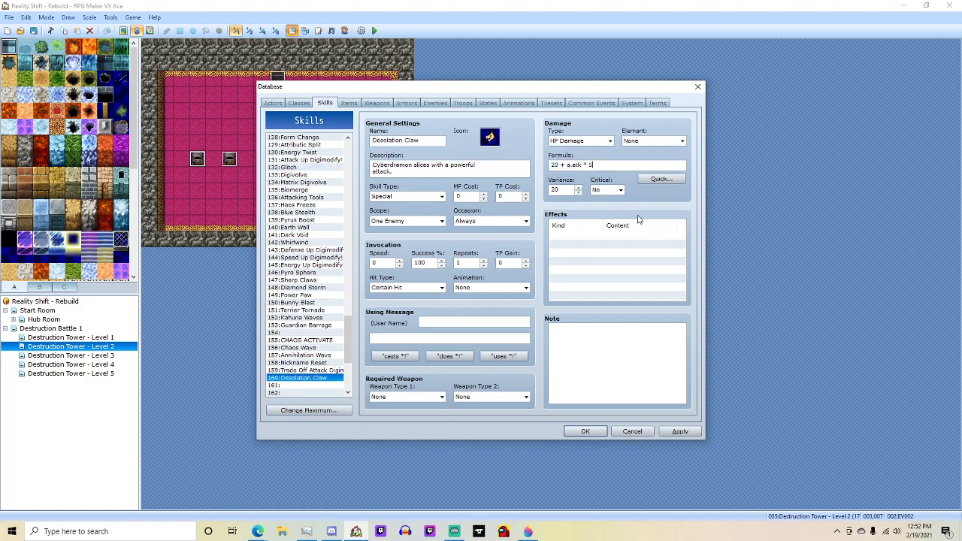
pyautogui.click(660, 181)
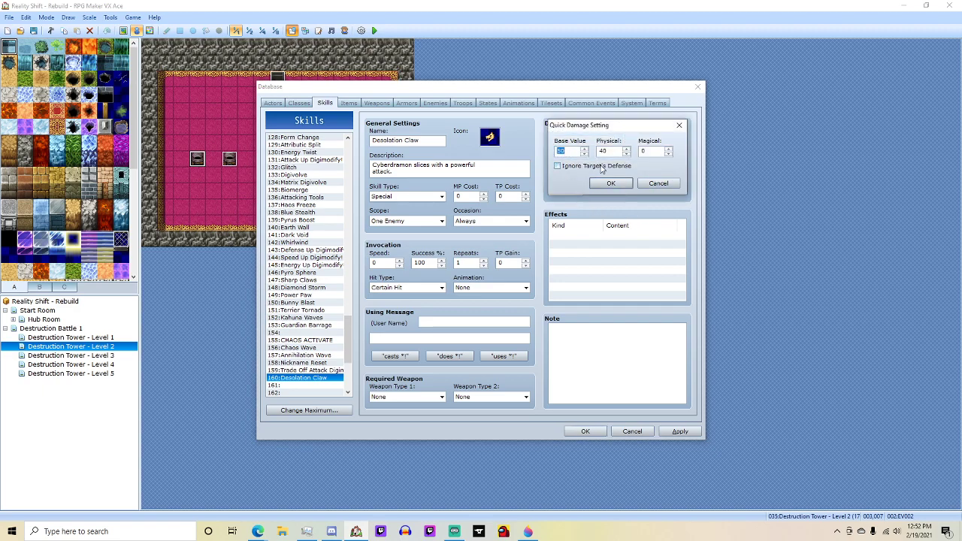
pyautogui.press('Tab')
pyautogui.click(612, 183)
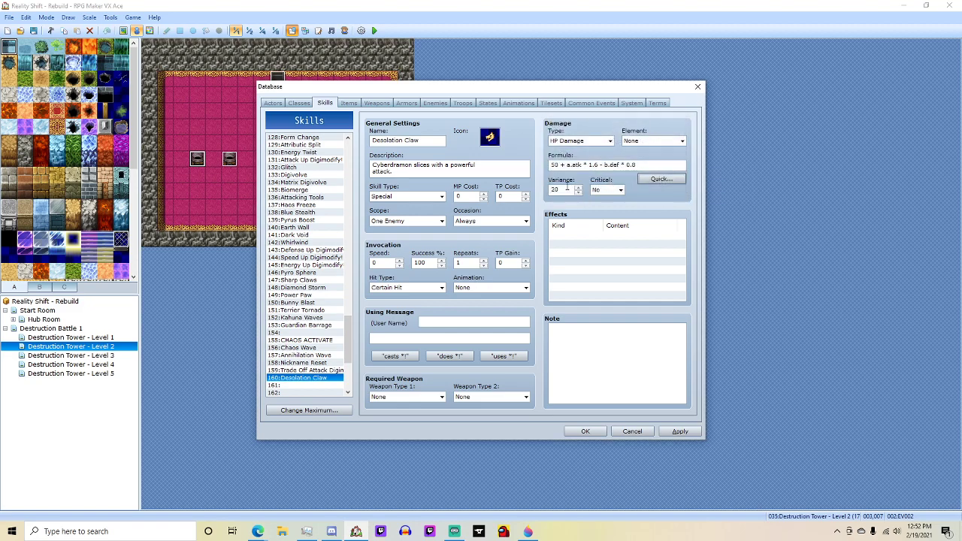
# Add an MHP debuff lasting 5 turns to Desolation Claw's effects.
pyautogui.doubleClick(565, 237)
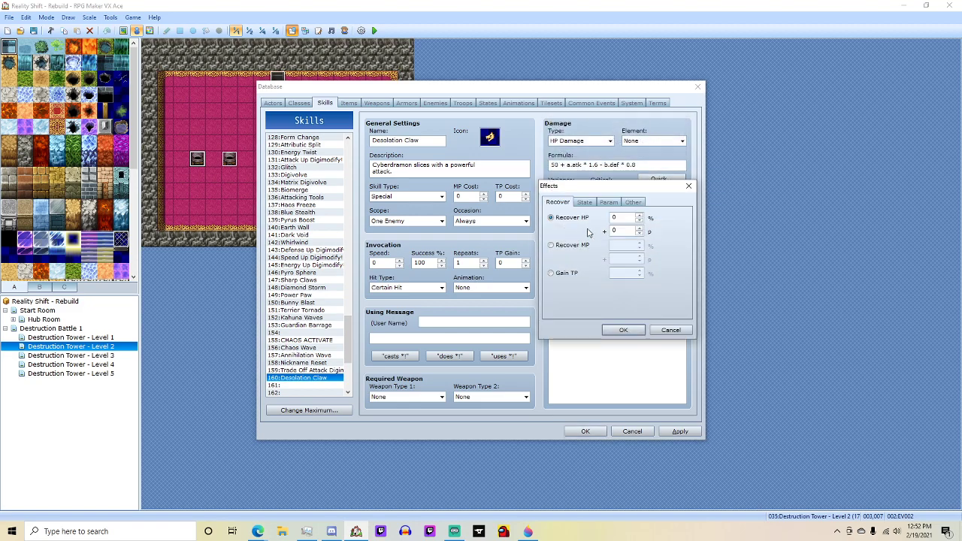
pyautogui.click(585, 203)
pyautogui.click(606, 203)
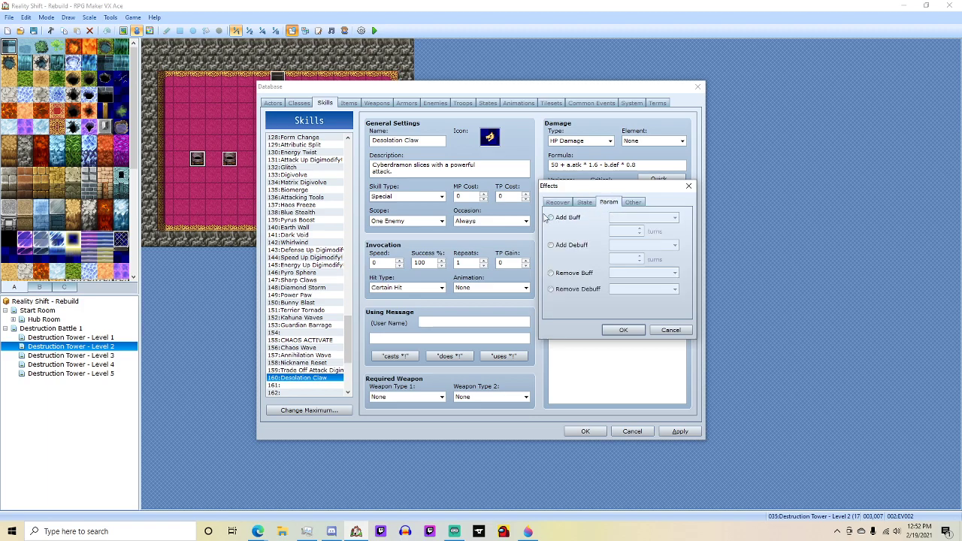
pyautogui.click(551, 245)
pyautogui.click(649, 246)
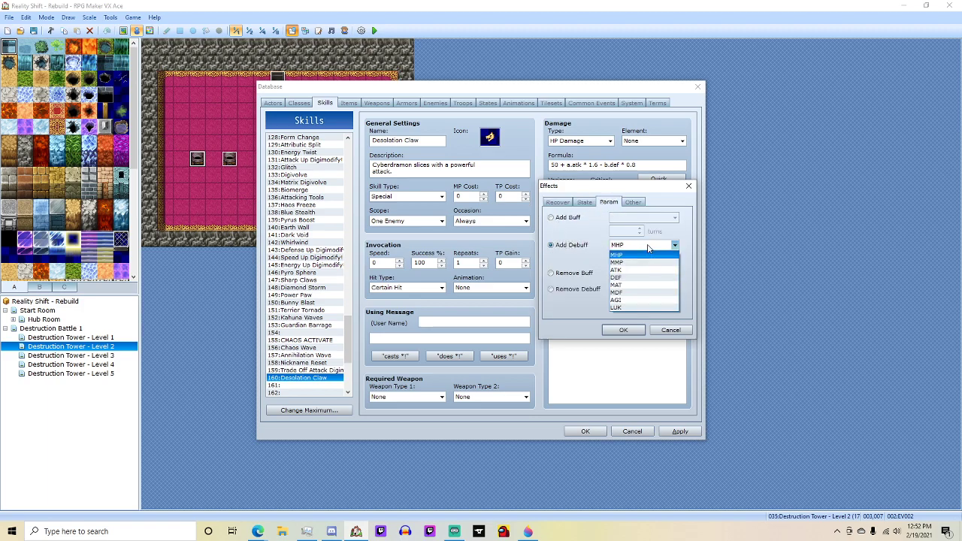
pyautogui.click(637, 255)
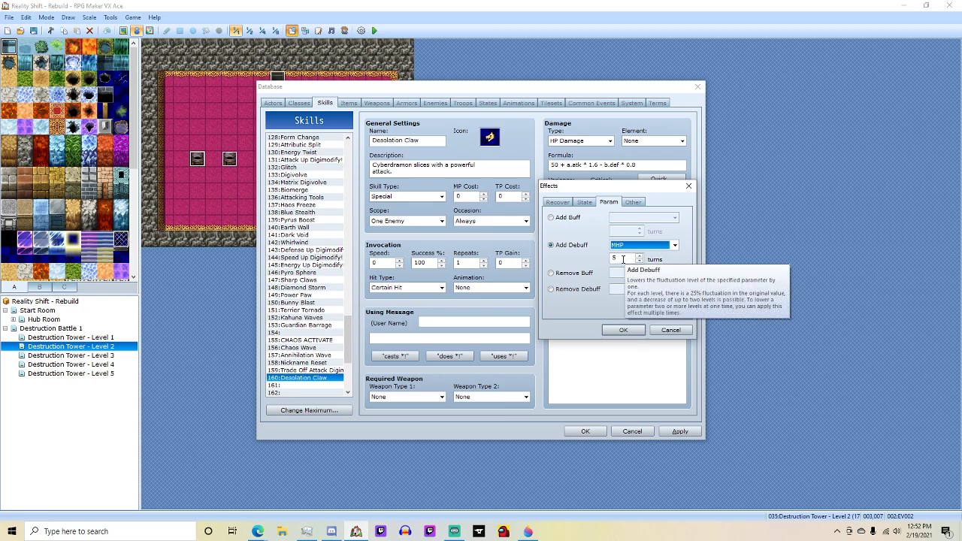
pyautogui.click(622, 330)
# Add an MMP debuff lasting 5 turns to Desolation Claw's effects.
pyautogui.doubleClick(603, 243)
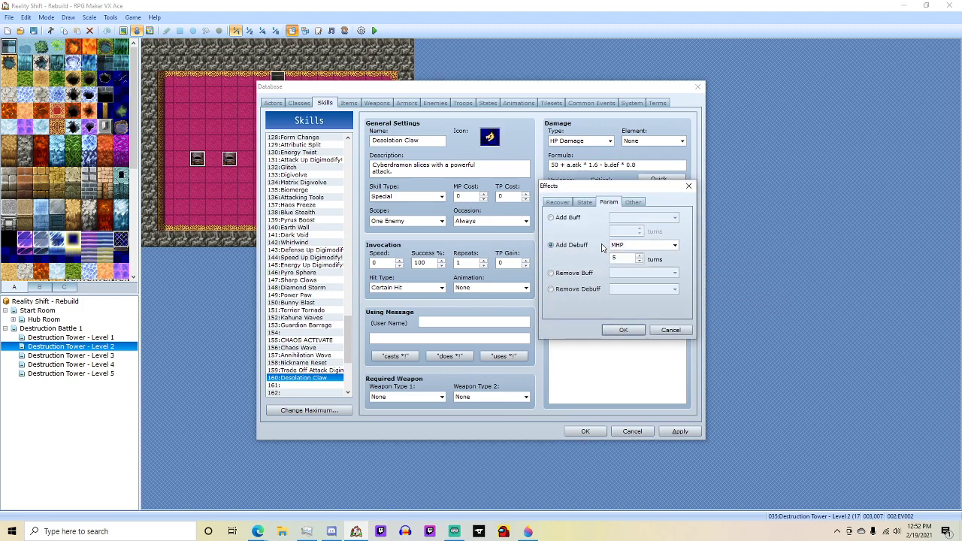
pyautogui.click(627, 245)
pyautogui.click(624, 263)
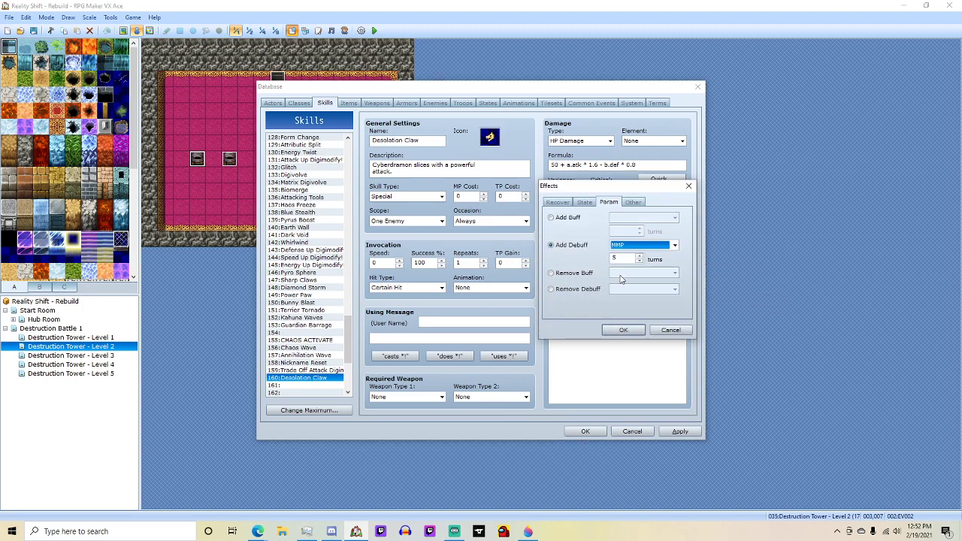
pyautogui.click(622, 330)
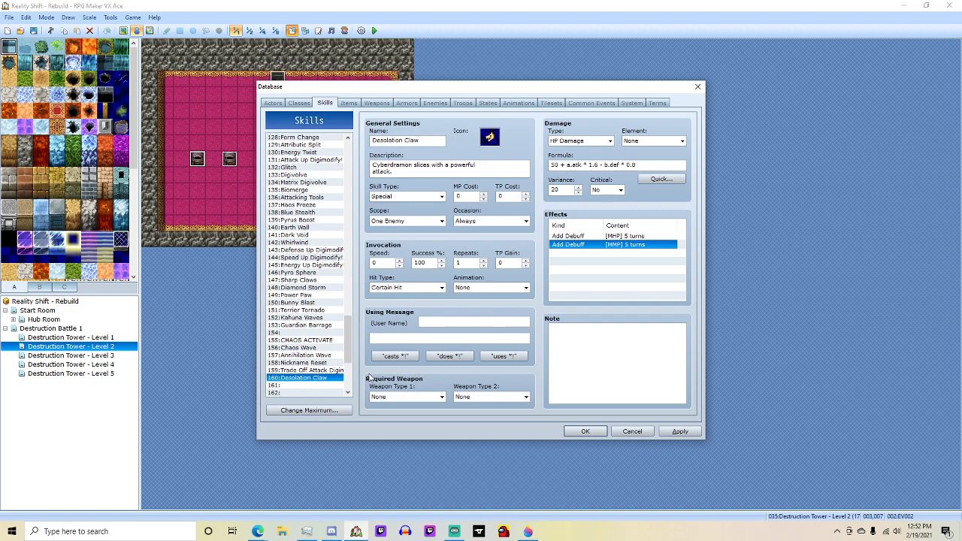
# Set Desolation Claw's scope to 2 Random Enemies, generate the message "uses Desolation Claw!" and apply the changes.
pyautogui.click(426, 220)
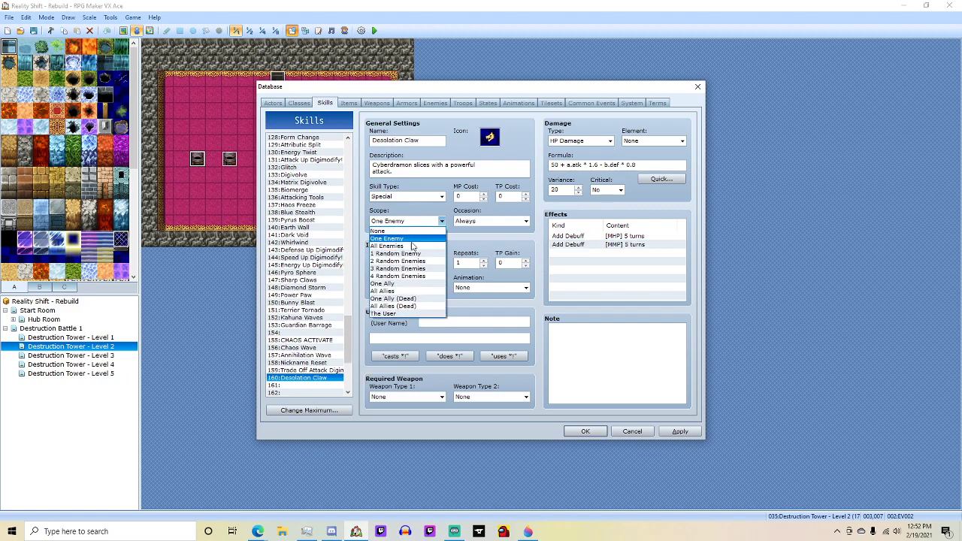
pyautogui.click(415, 262)
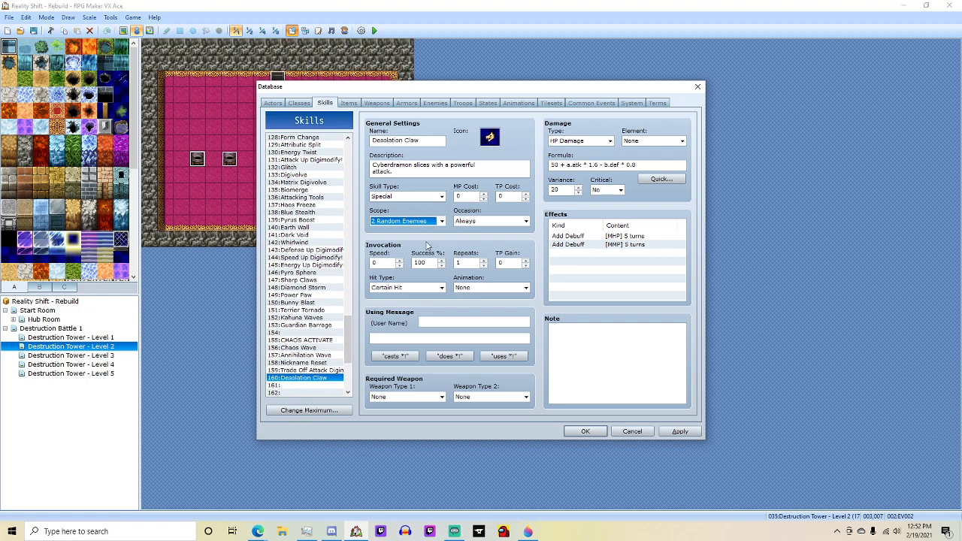
pyautogui.click(425, 321)
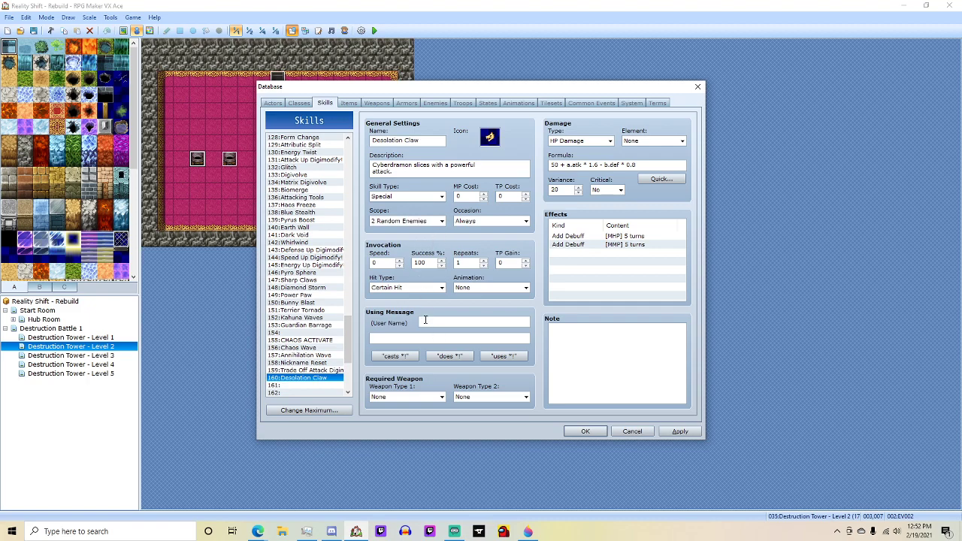
pyautogui.click(496, 357)
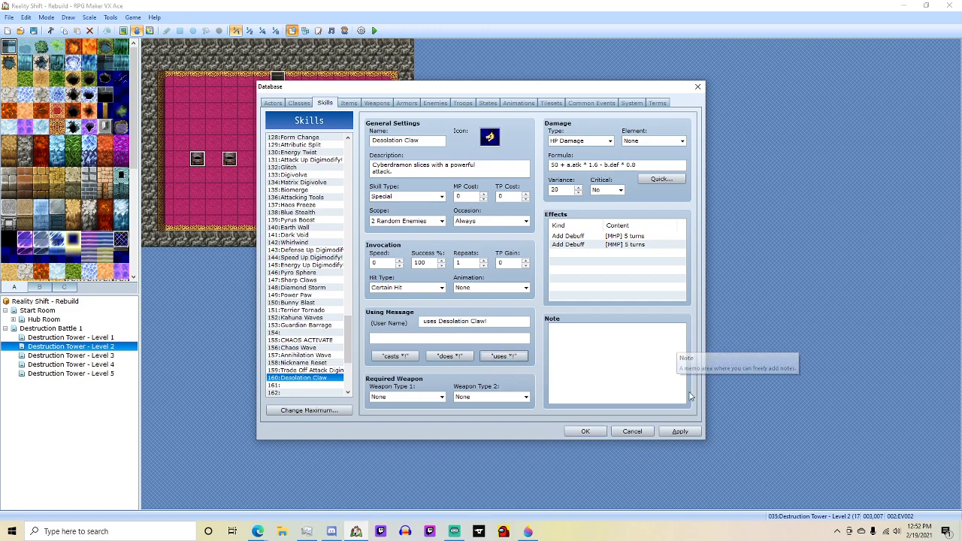
pyautogui.click(680, 432)
# Check Cyberdramon's other attack on the wiki and create skill 161 as Cyber Nail with an icon and the description "Cyberdramon slashes at his opponents.".
pyautogui.hotkey('alt', 'Tab')
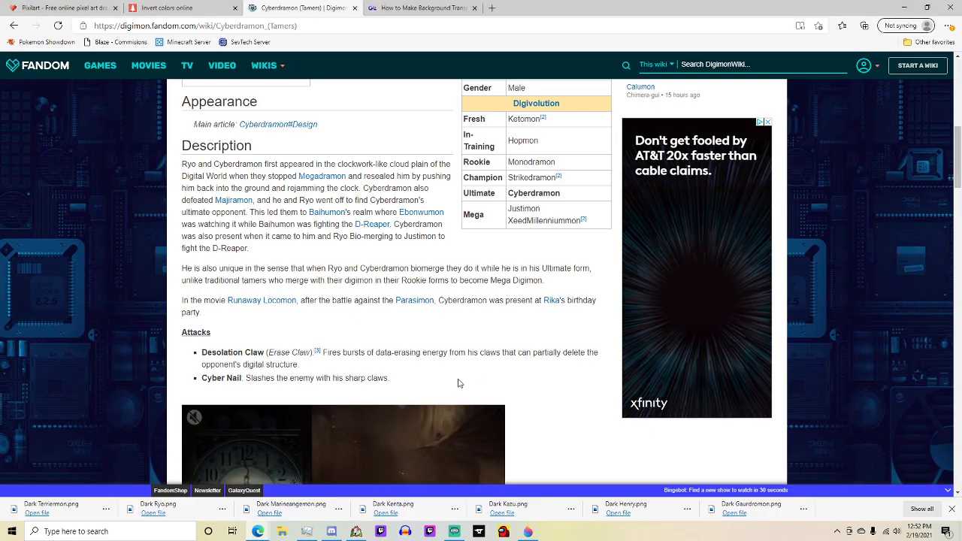
pyautogui.hotkey('alt', 'Tab')
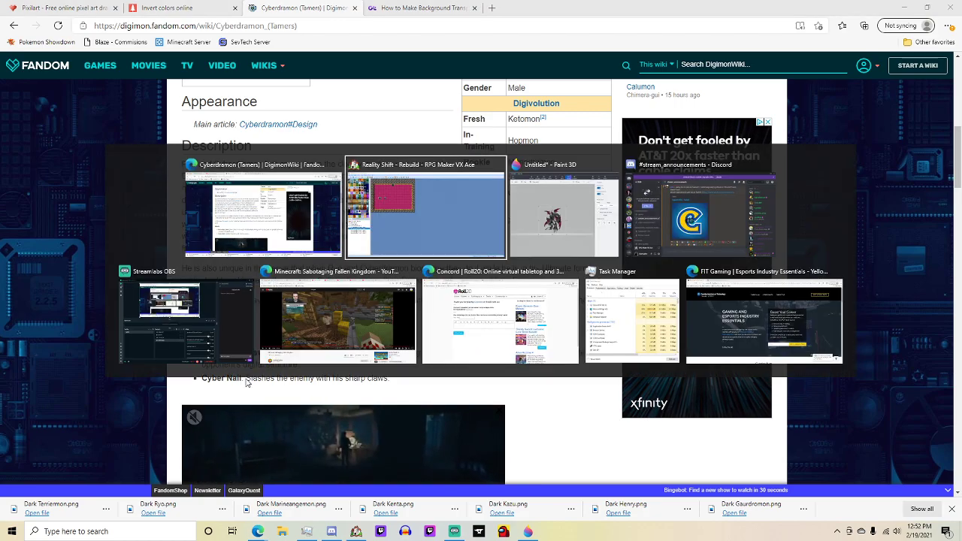
pyautogui.click(306, 386)
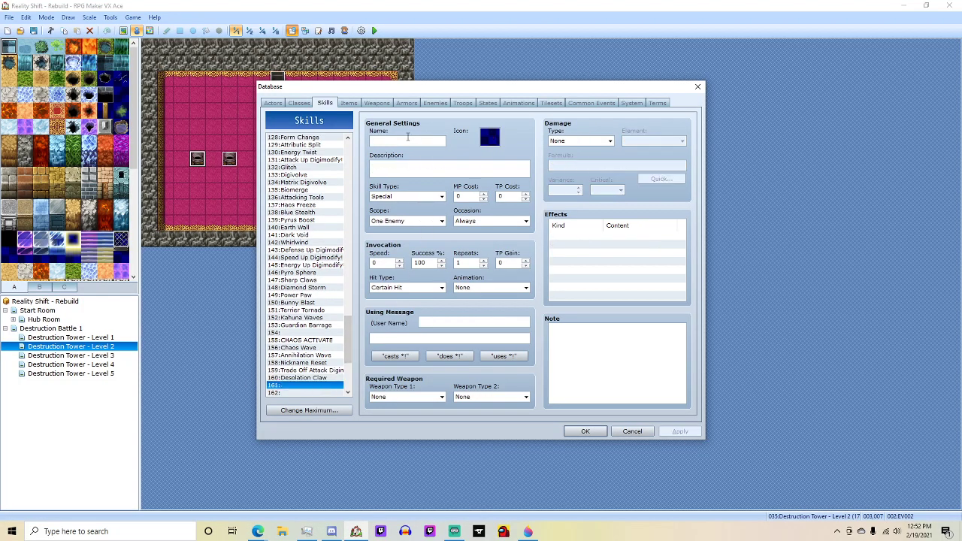
pyautogui.write('Cyber Nail')
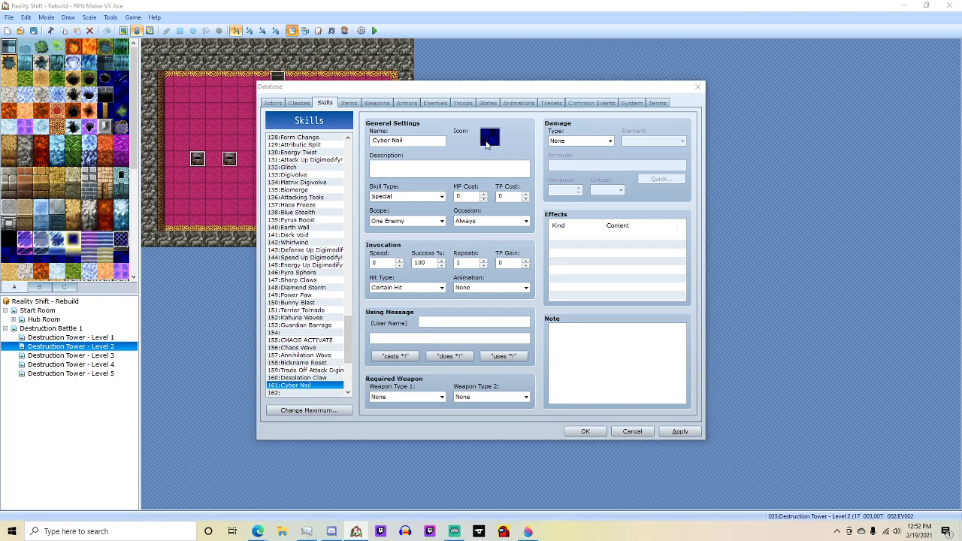
pyautogui.doubleClick(489, 143)
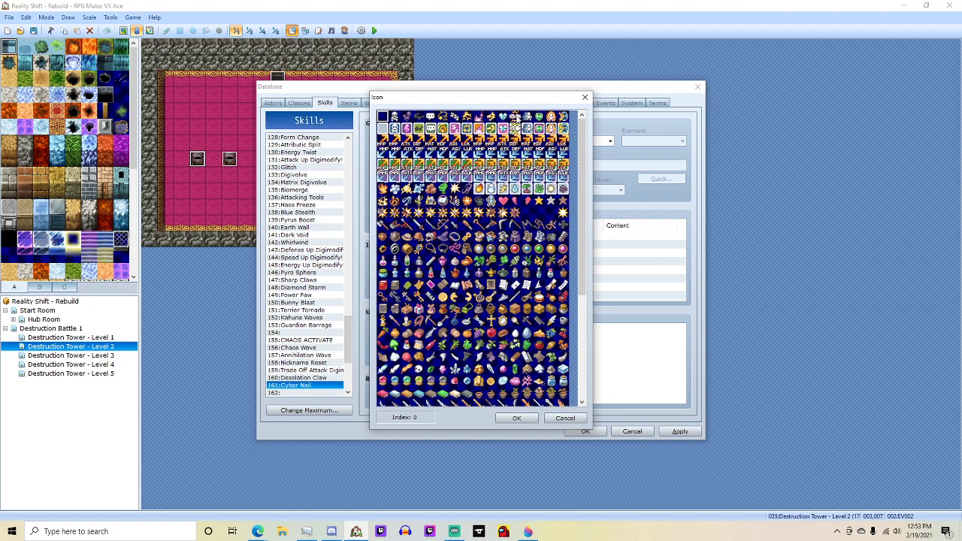
pyautogui.doubleClick(515, 118)
pyautogui.click(419, 167)
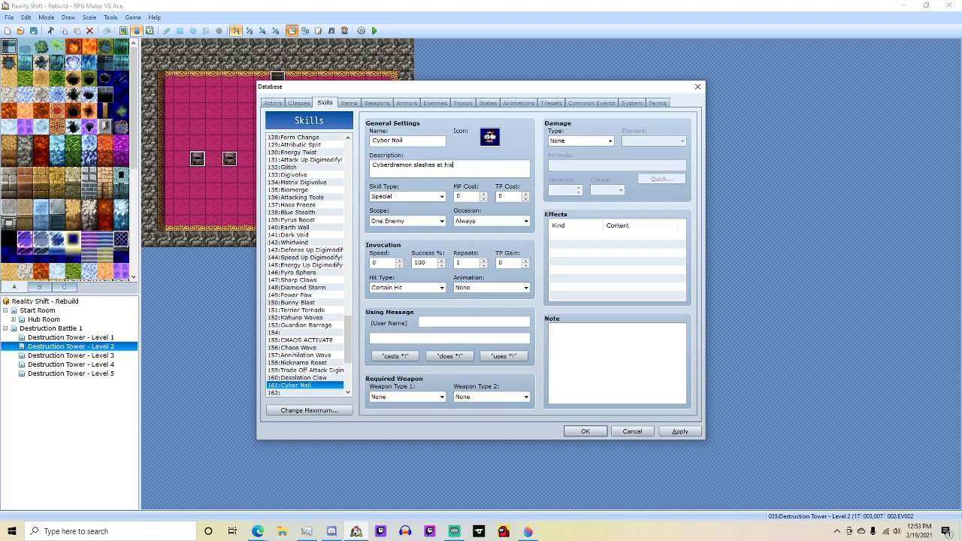
pyautogui.write('opponents.')
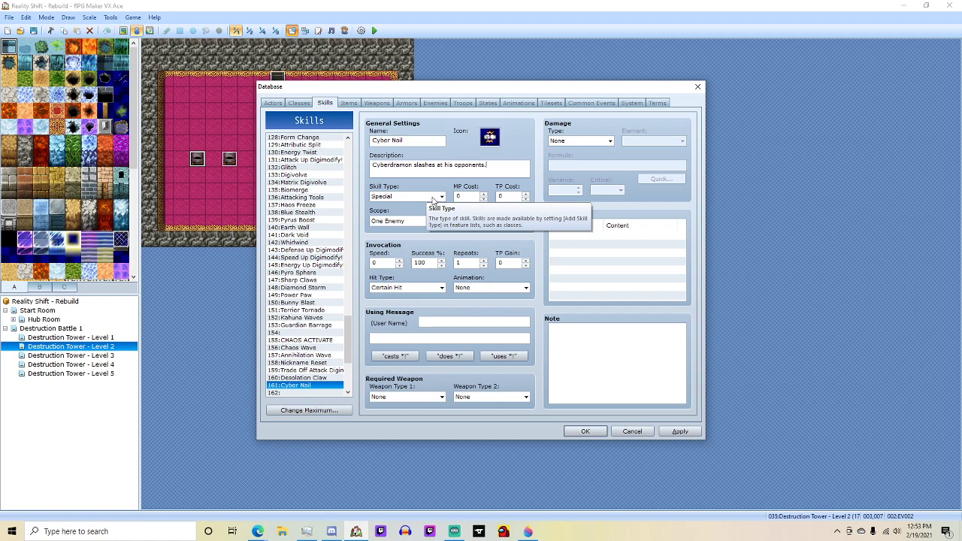
# Give Cyber Nail the scope One Enemy and 2 repeats, and generate the message "uses Cyber Nail!".
pyautogui.click(407, 221)
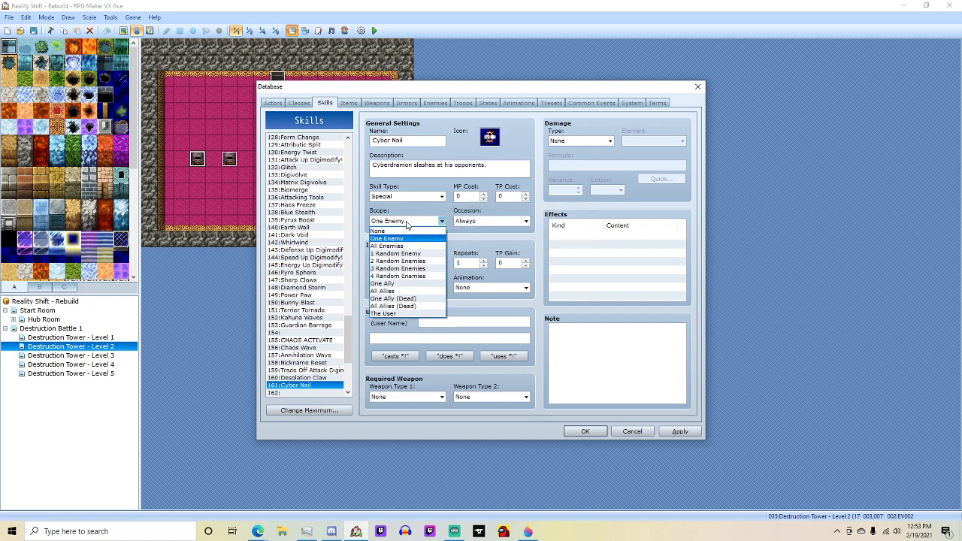
pyautogui.click(396, 239)
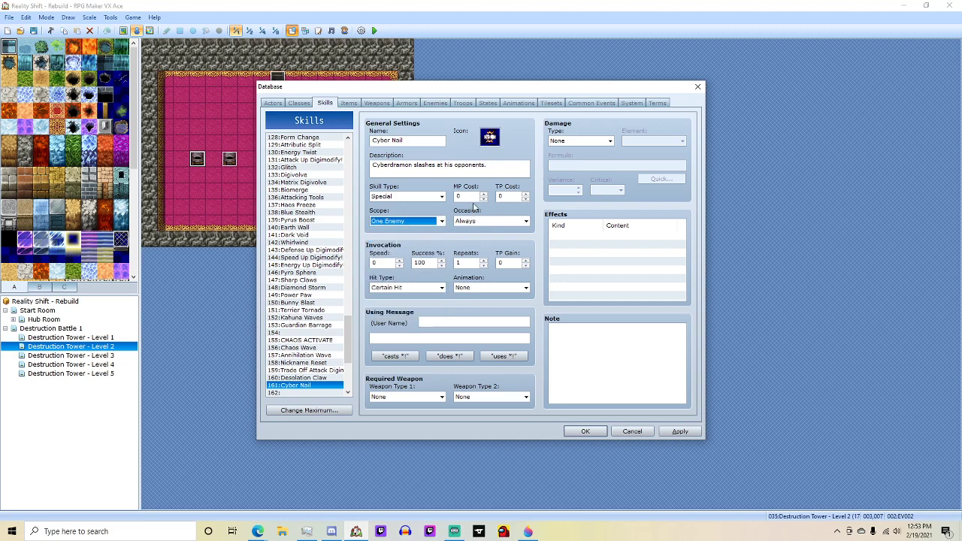
pyautogui.click(461, 261)
pyautogui.write('2')
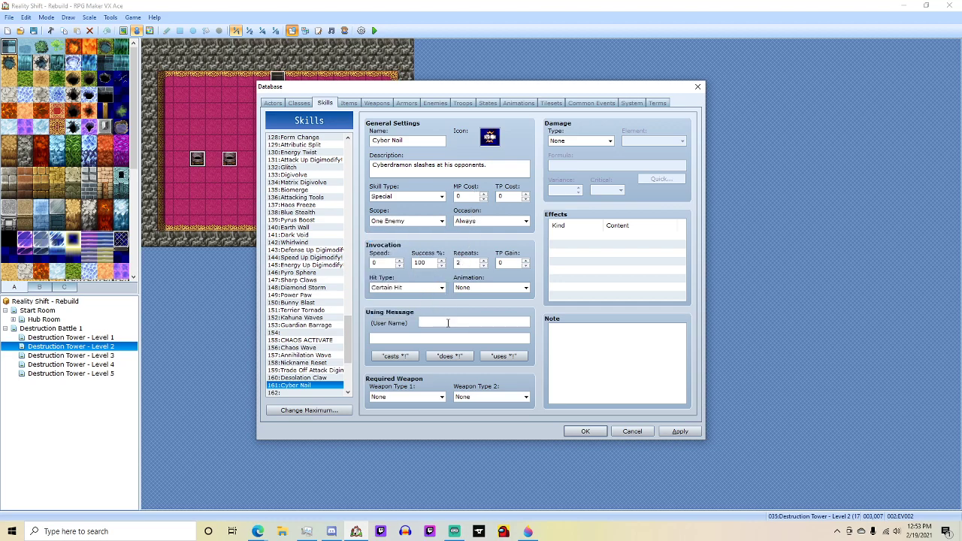
pyautogui.click(480, 355)
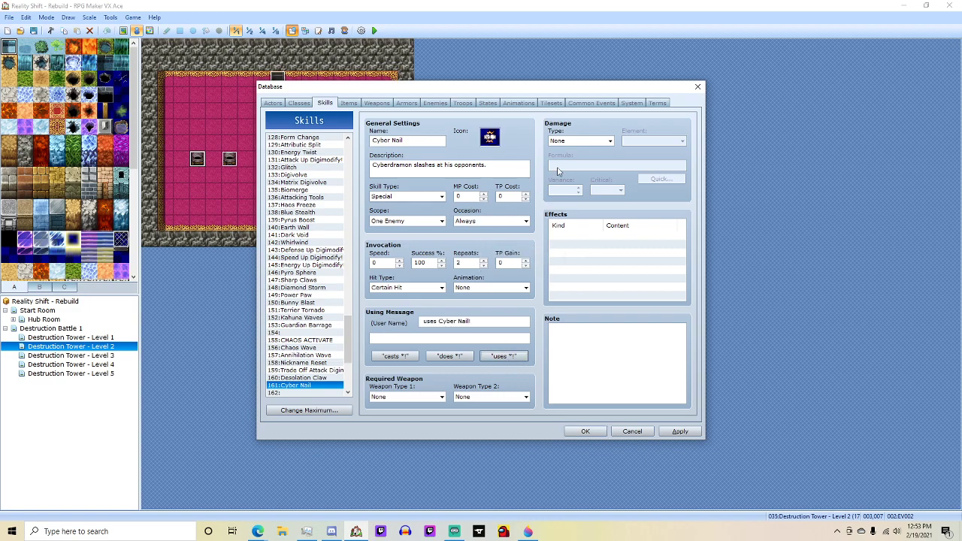
# Set Cyber Nail to Physical-element HP Damage and generate its formula from base value 30 and physical 30.
pyautogui.click(603, 142)
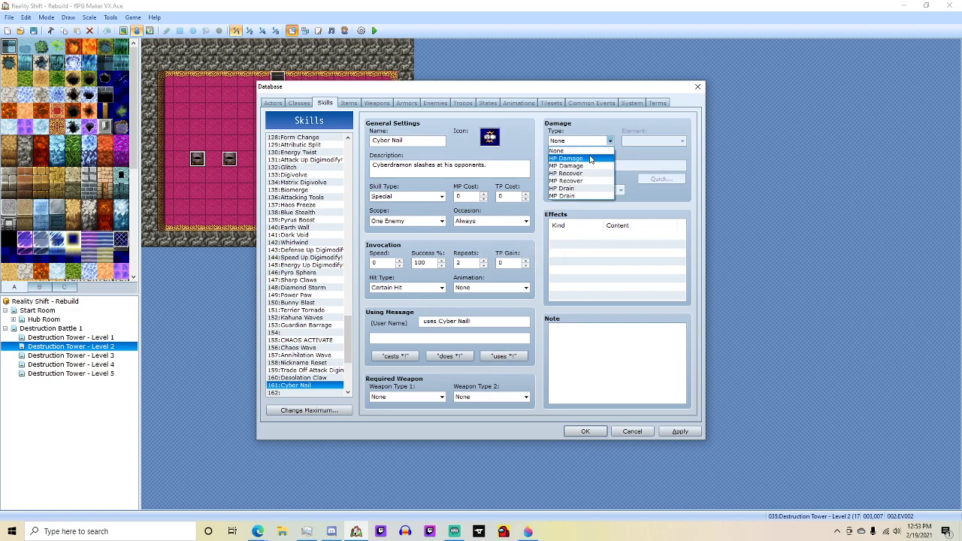
pyautogui.click(589, 159)
pyautogui.click(645, 142)
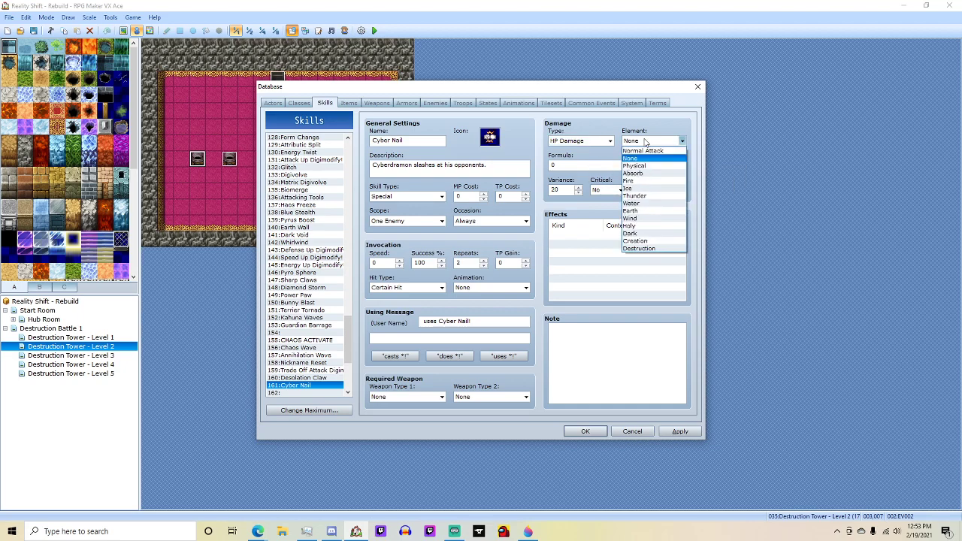
pyautogui.click(637, 165)
pyautogui.click(650, 180)
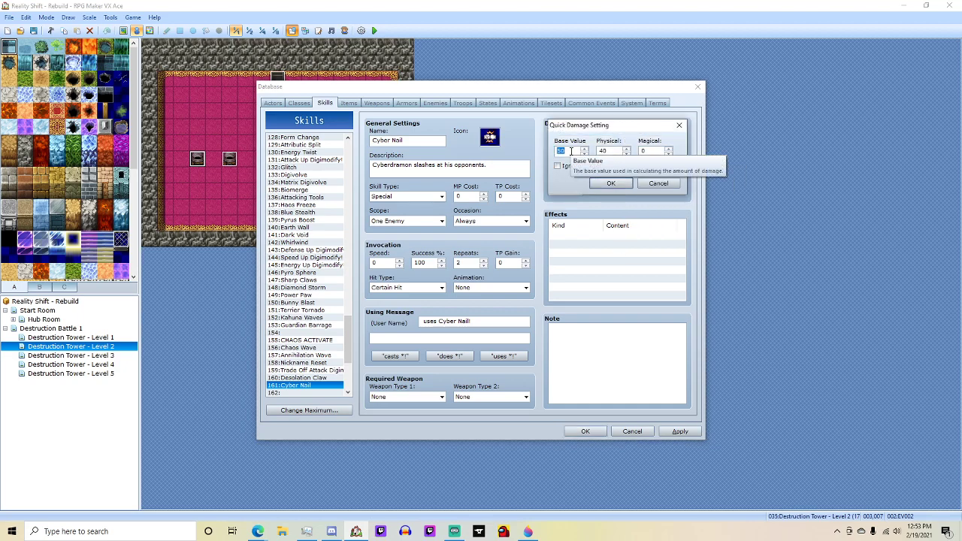
pyautogui.write('30')
pyautogui.press('Tab')
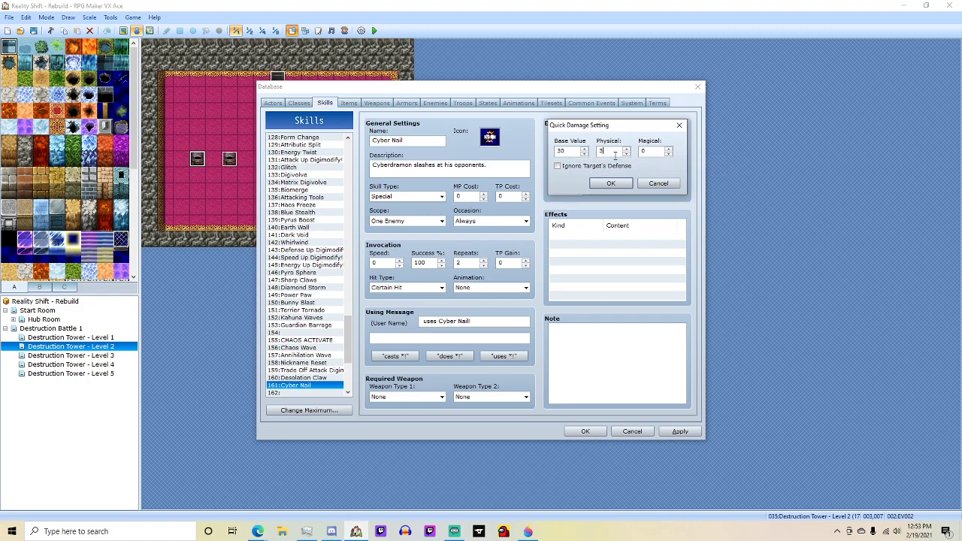
pyautogui.write('30')
pyautogui.click(611, 183)
# Allow critical hits for Cyber Nail and set its damage variance to 30.
pyautogui.click(612, 189)
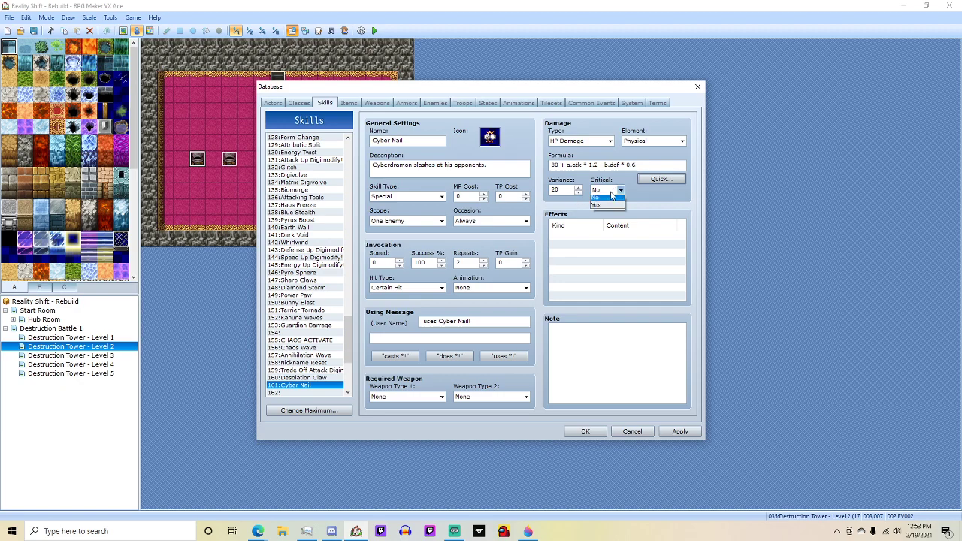
pyautogui.click(614, 210)
pyautogui.doubleClick(556, 189)
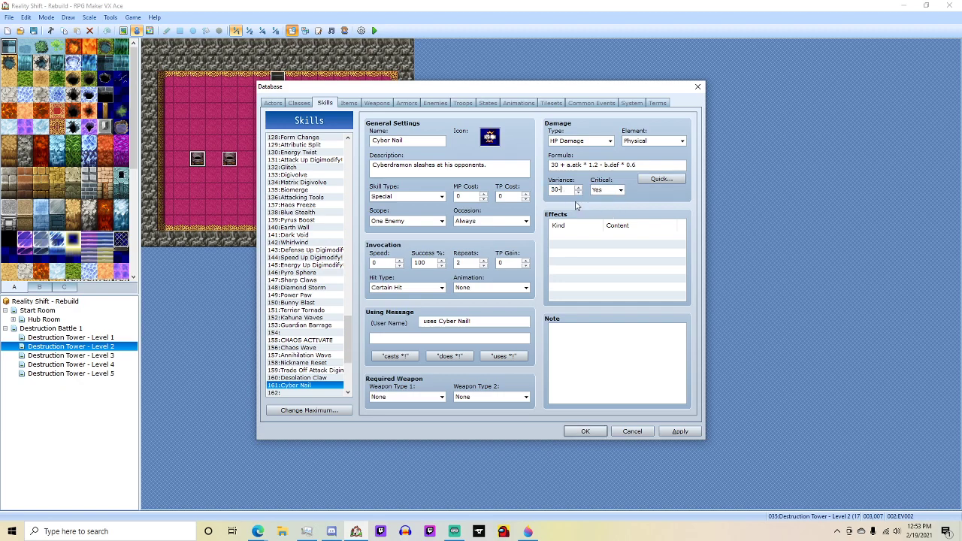
# Add Desolation Claw to Dark Cyberdramon's action patterns with condition Always and rating 5.
pyautogui.click(436, 102)
pyautogui.doubleClick(397, 329)
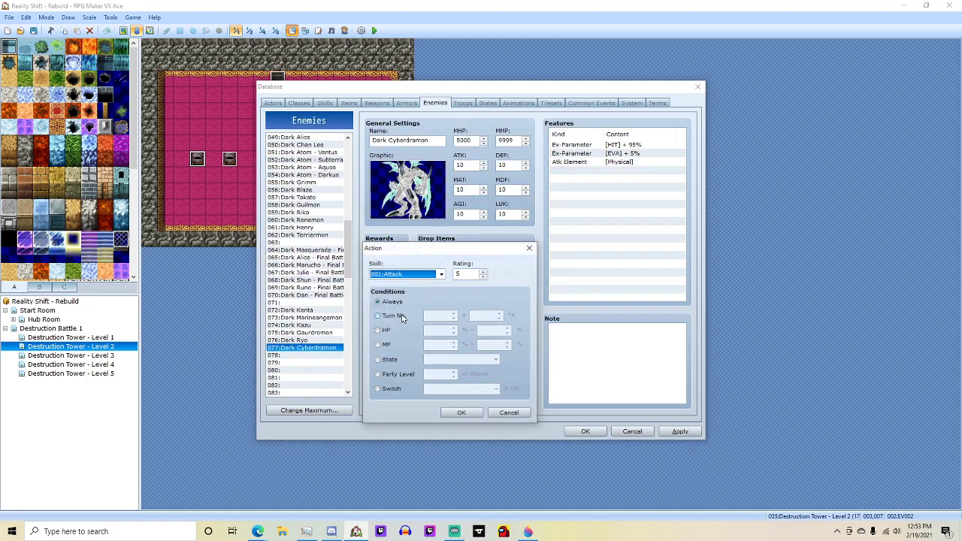
pyautogui.click(434, 275)
pyautogui.moveTo(442, 299); pyautogui.dragTo(439, 472)
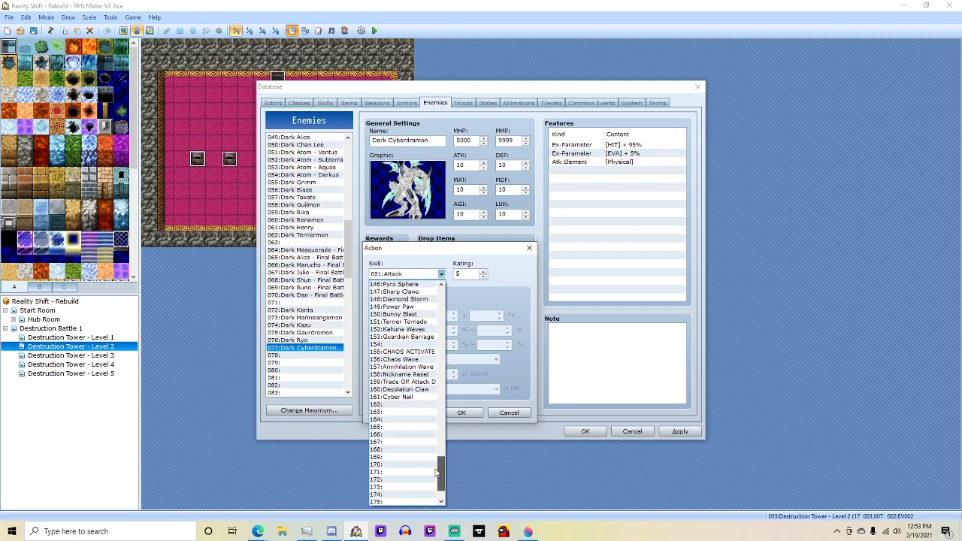
pyautogui.click(402, 389)
pyautogui.click(461, 413)
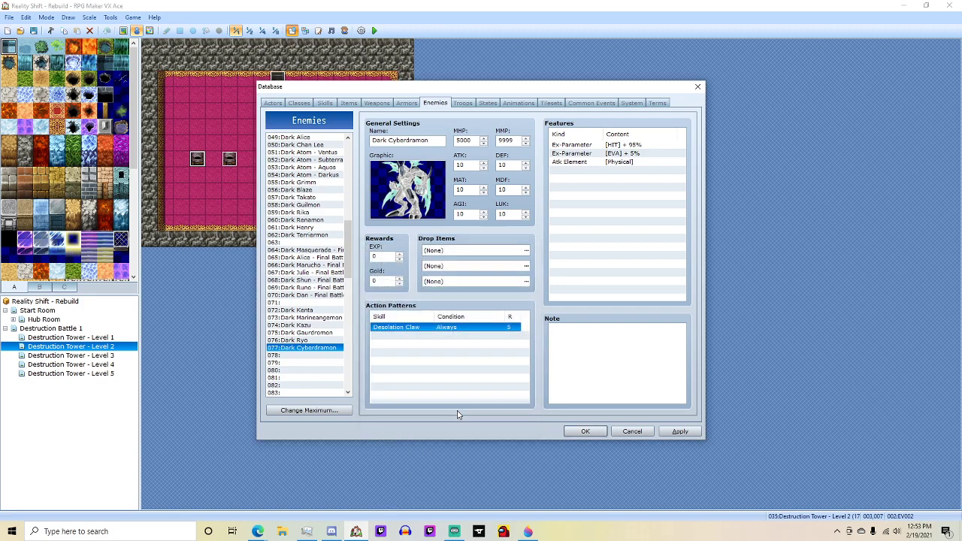
# Duplicate Dark Cyberdramon's Desolation Claw action, change one copy to Cyber Nail and apply the changes.
pyautogui.hotkey('ctrl', 'c')
pyautogui.press('Down')
pyautogui.hotkey('ctrl', 'v')
pyautogui.press('Up')
pyautogui.press('Return')
pyautogui.press('Down')
pyautogui.press('Return')
pyautogui.click(679, 431)
# Name the empty troop 106 "Ryo - Final Battle".
pyautogui.click(463, 103)
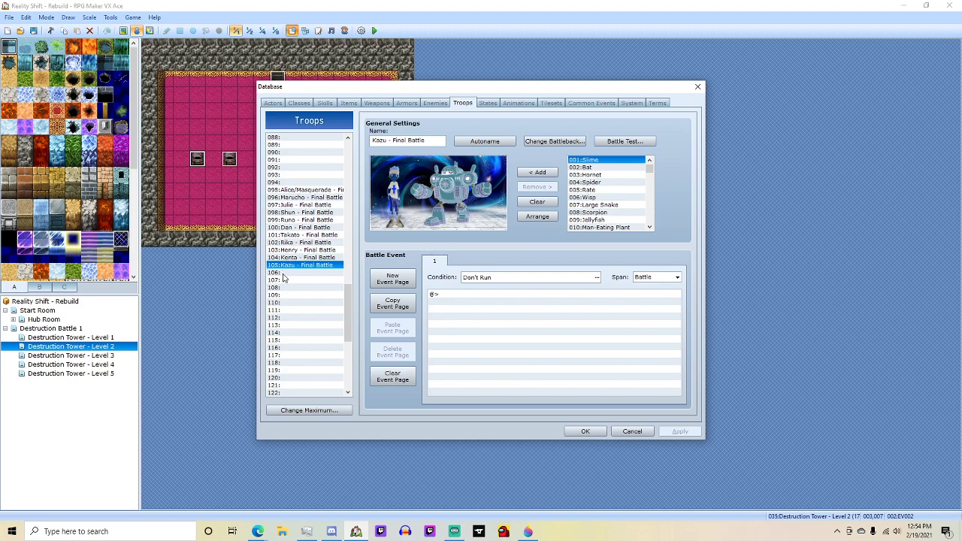
pyautogui.press('Down')
pyautogui.write('Ry')
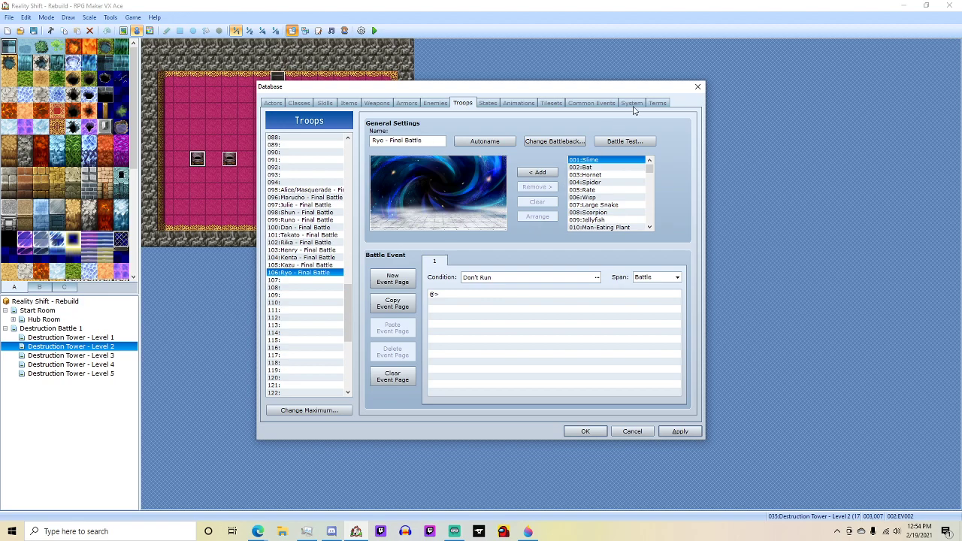
# Add Dark Ryo and Dark Cyberdramon to the Ryo - Final Battle troop and save the database changes.
pyautogui.moveTo(649, 168); pyautogui.dragTo(653, 197)
pyautogui.scroll(3, 635, 177)
pyautogui.click(601, 189)
pyautogui.click(537, 172)
pyautogui.click(600, 191)
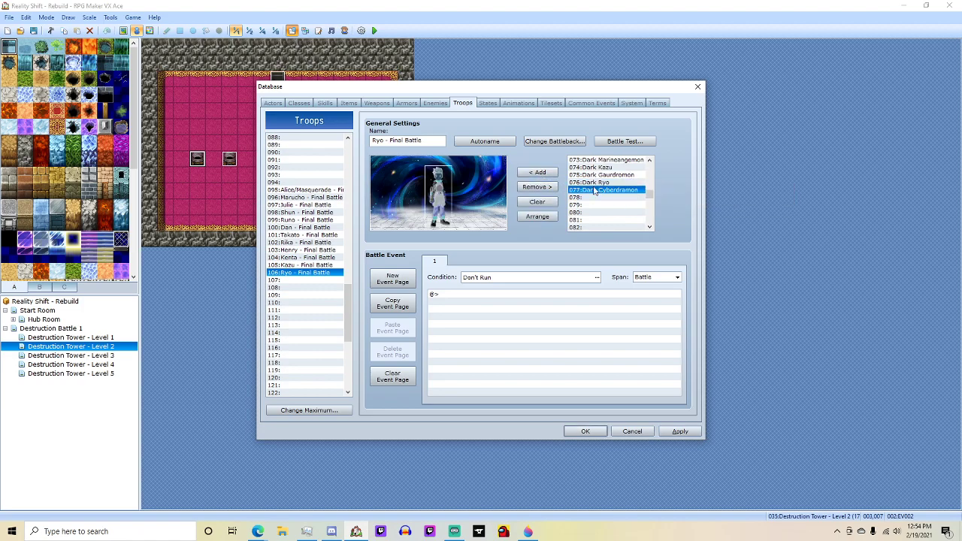
pyautogui.click(537, 172)
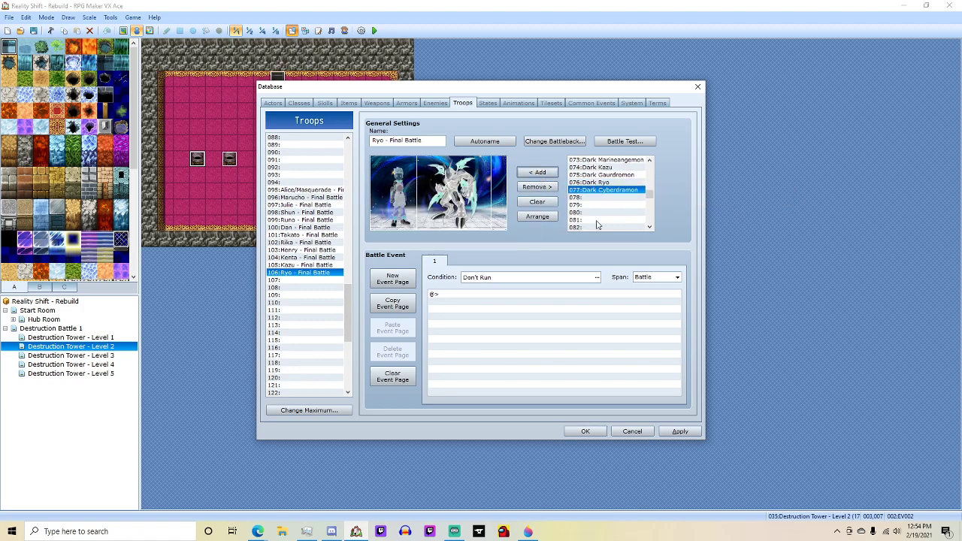
pyautogui.click(502, 207)
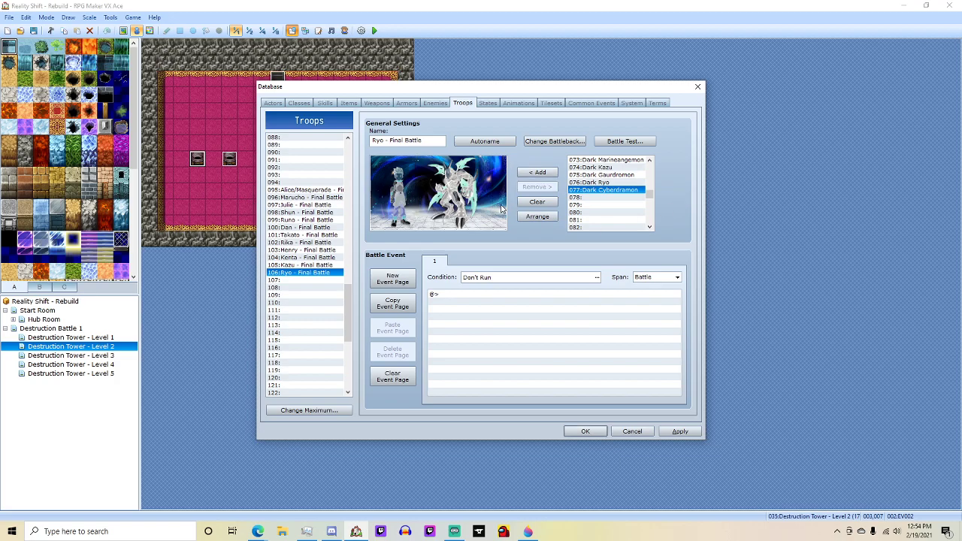
pyautogui.click(585, 431)
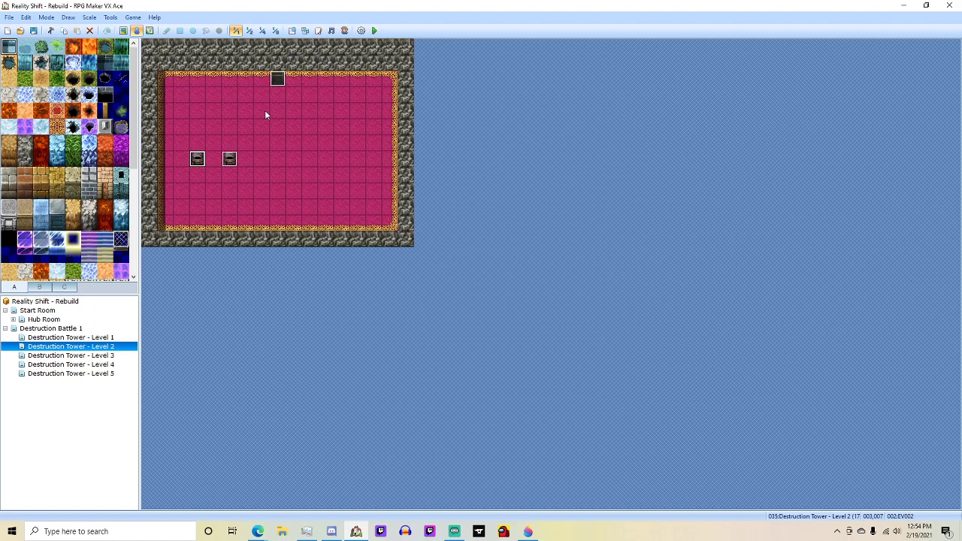
# Create a new event on tile 007,007, in line with the existing battle events, using the third top-row character from the Evil graphic.
pyautogui.doubleClick(262, 159)
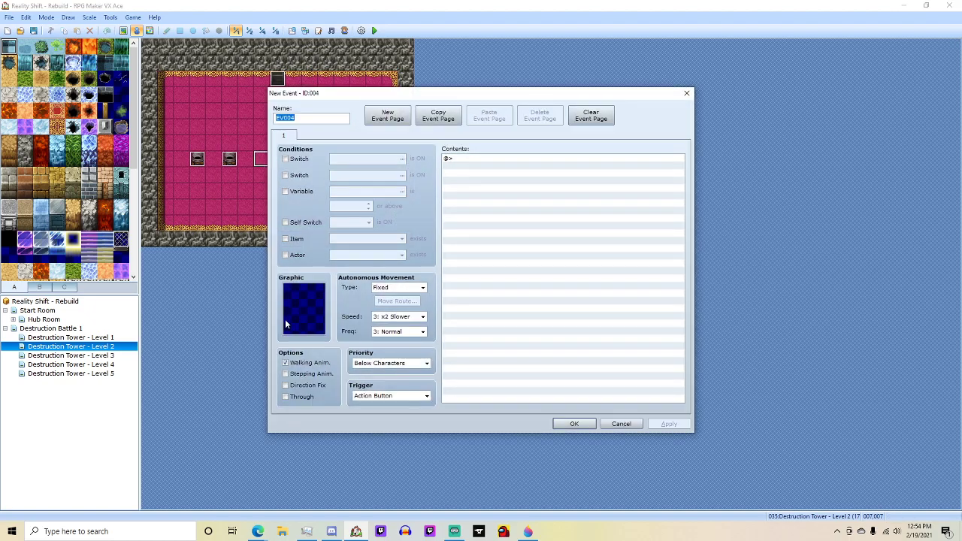
pyautogui.doubleClick(302, 301)
pyautogui.scroll(-1, 366, 233)
pyautogui.scroll(-5, 366, 233)
pyautogui.click(332, 284)
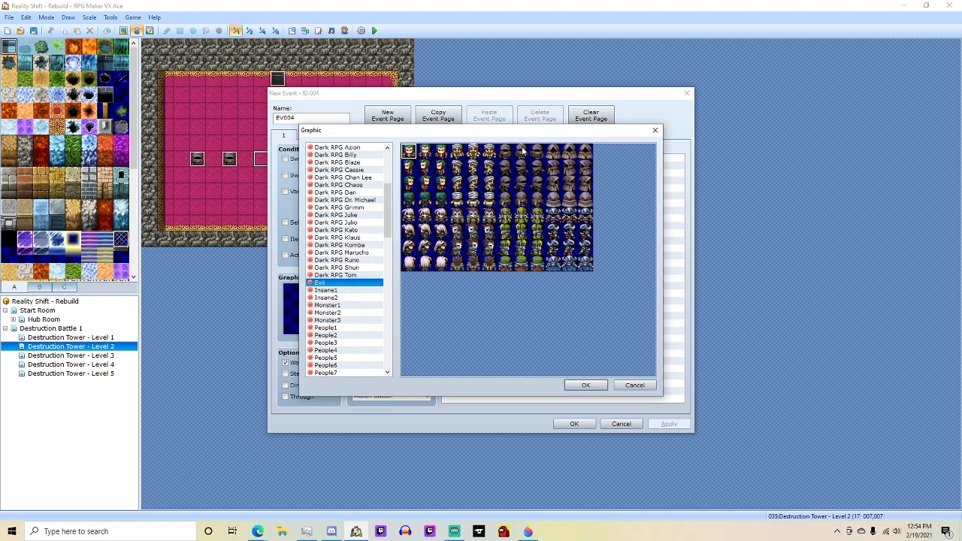
pyautogui.doubleClick(521, 151)
pyautogui.click(574, 424)
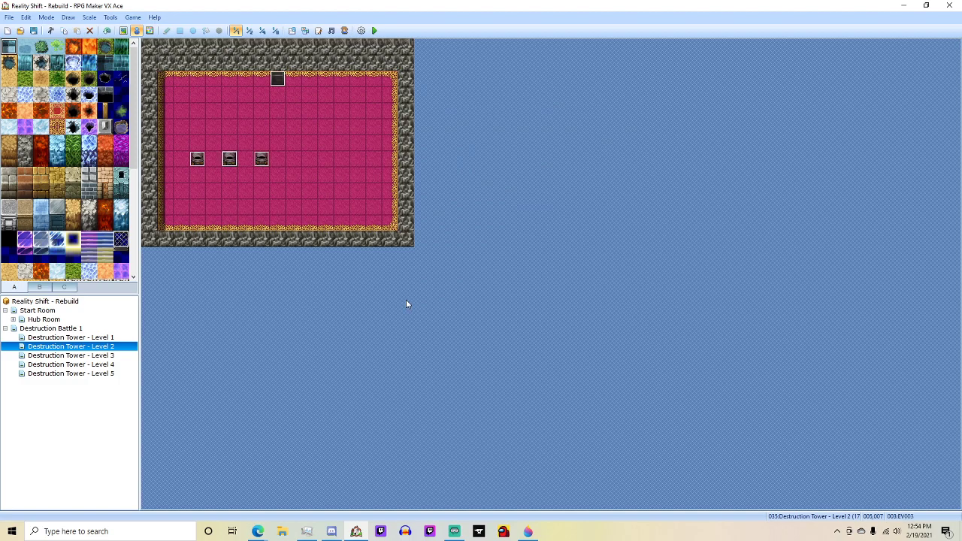
# Paste copies of the Rika - Final Battle event along the row at every second tile up to 013,007, and check EV004's contents.
pyautogui.press('Right')
pyautogui.press('Right')
pyautogui.hotkey('ctrl', 'v')
pyautogui.press('Right')
pyautogui.press('Right')
pyautogui.hotkey('ctrl', 'v')
pyautogui.press('Right')
pyautogui.press('Right')
pyautogui.hotkey('ctrl', 'v')
pyautogui.press('Left')
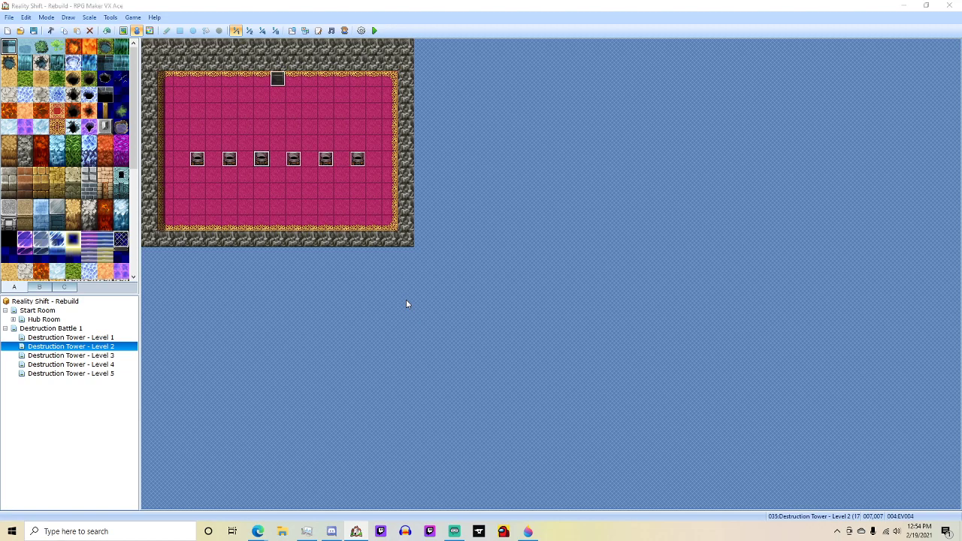
pyautogui.press('Return')
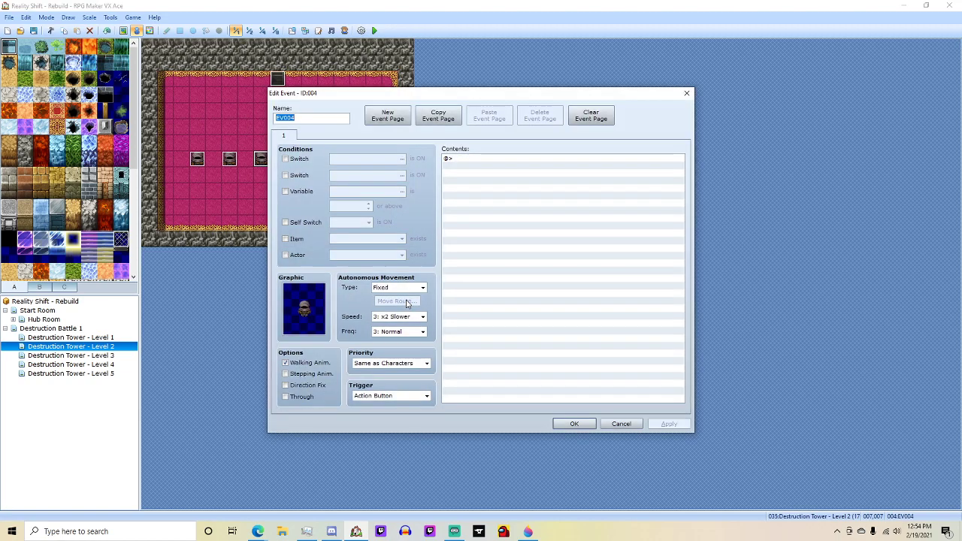
pyautogui.click(622, 424)
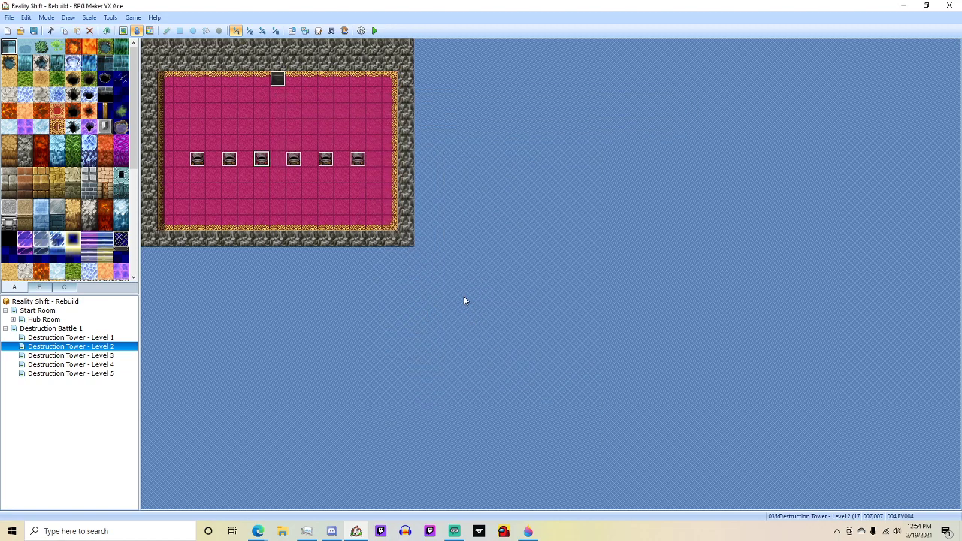
# Change EV004's Battle Processing troop to 103:Henry - Final Battle.
pyautogui.press('Return')
pyautogui.doubleClick(517, 157)
pyautogui.click(595, 250)
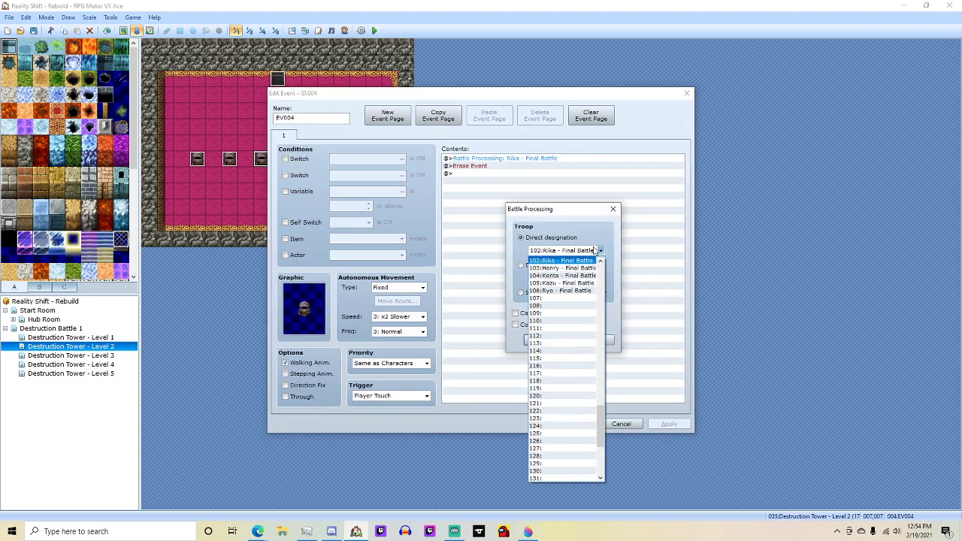
pyautogui.click(583, 268)
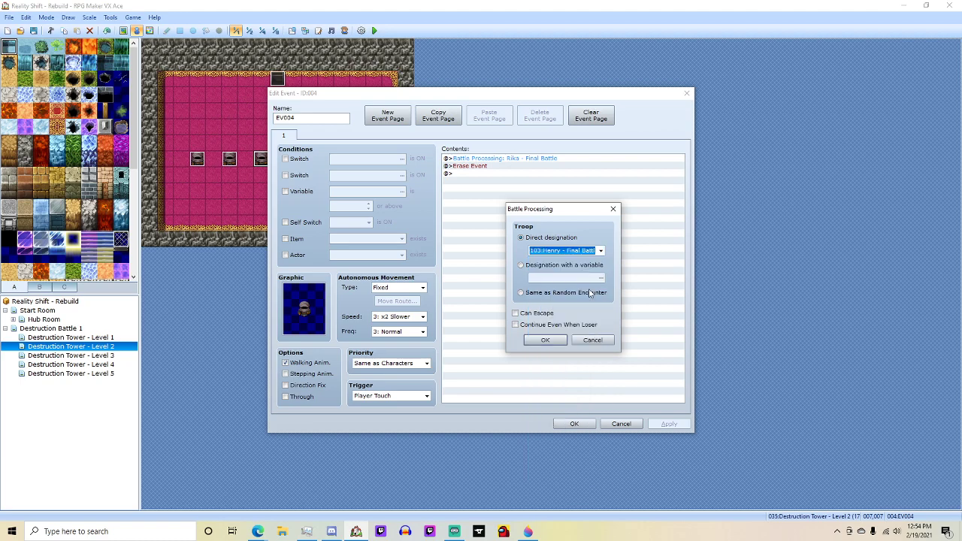
pyautogui.click(545, 339)
pyautogui.click(574, 423)
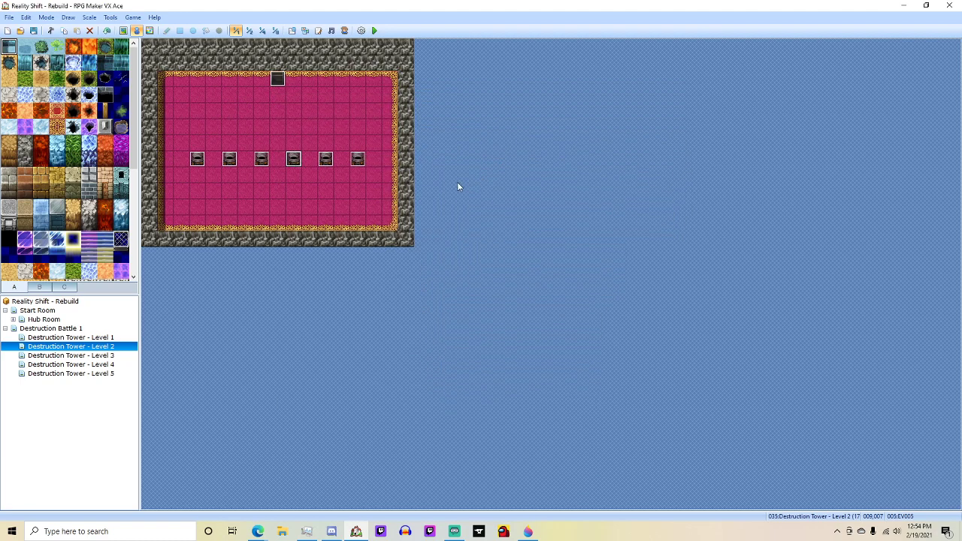
# Change EV005's Battle Processing troop to 104:Kenta - Final Battle.
pyautogui.press('Return')
pyautogui.doubleClick(551, 159)
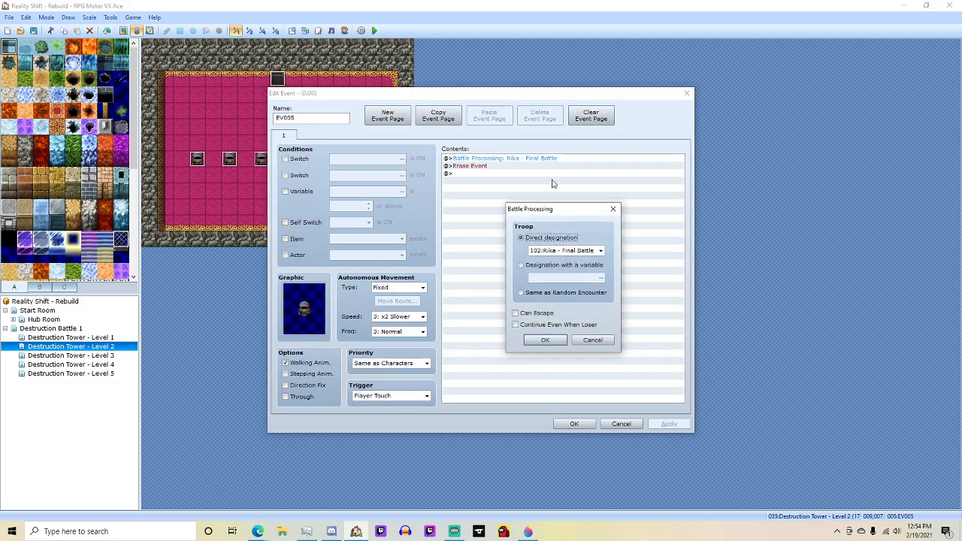
pyautogui.click(599, 250)
pyautogui.press('Down')
pyautogui.press('Down')
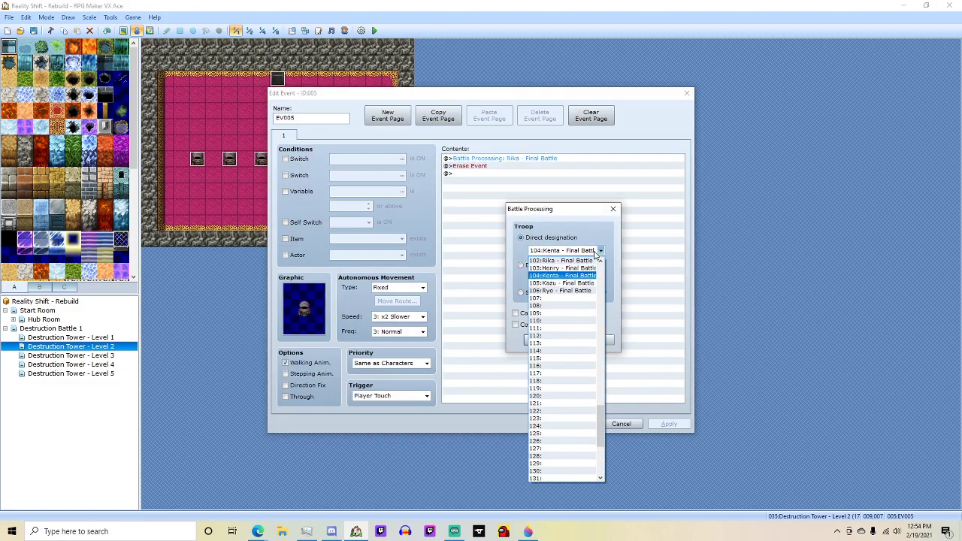
pyautogui.press('Return')
pyautogui.press('Return')
pyautogui.press('Insert')
pyautogui.press('Escape')
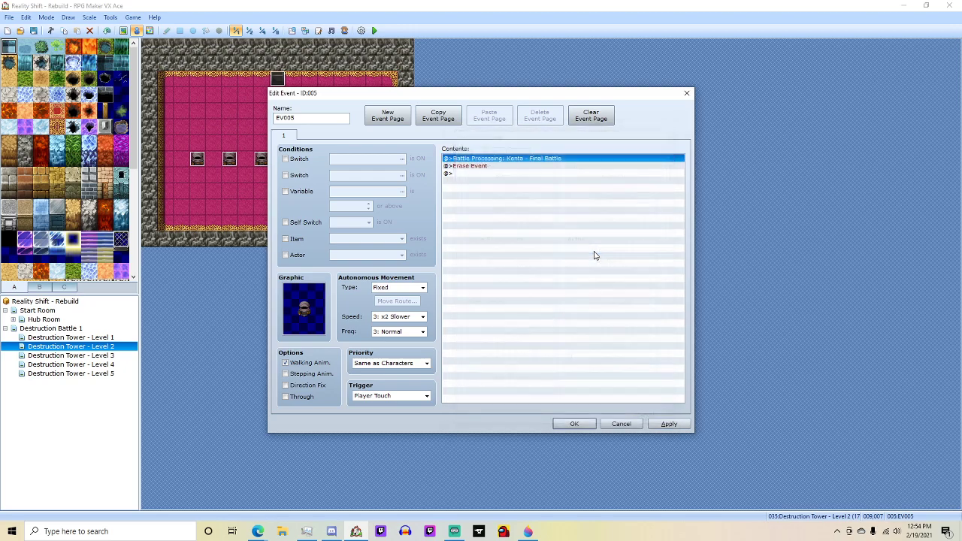
pyautogui.click(572, 423)
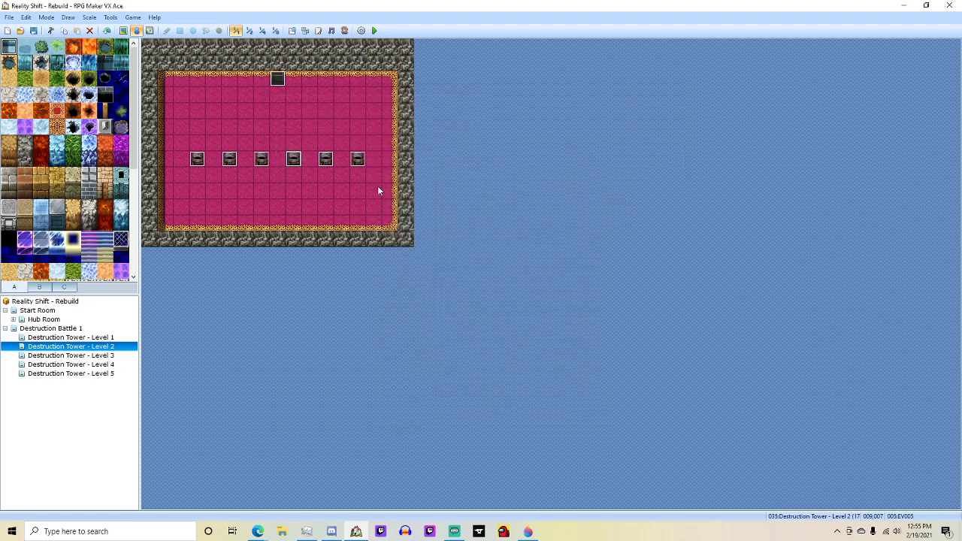
# Change EV006's Battle Processing troop to 105:Kazu - Final Battle.
pyautogui.doubleClick(326, 160)
pyautogui.doubleClick(526, 158)
pyautogui.click(576, 250)
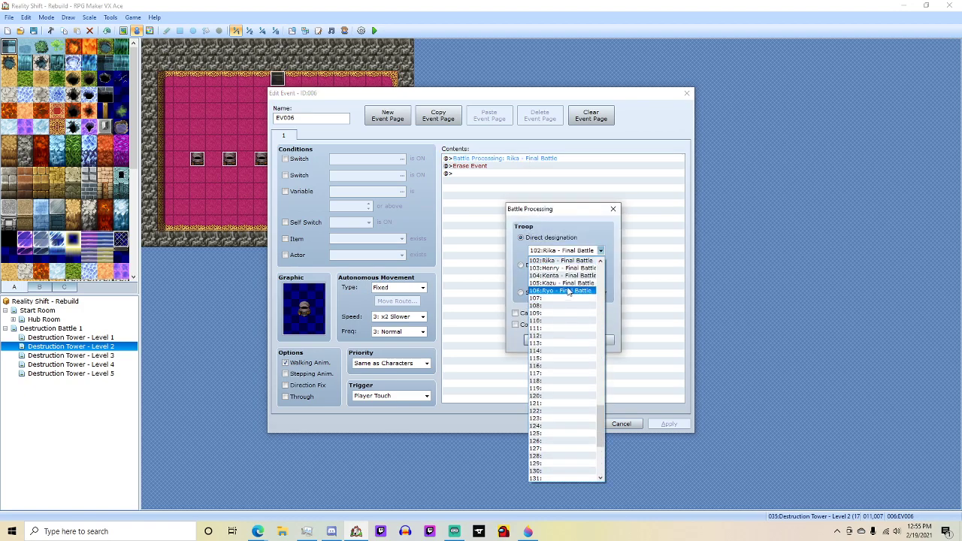
pyautogui.click(565, 283)
pyautogui.click(545, 340)
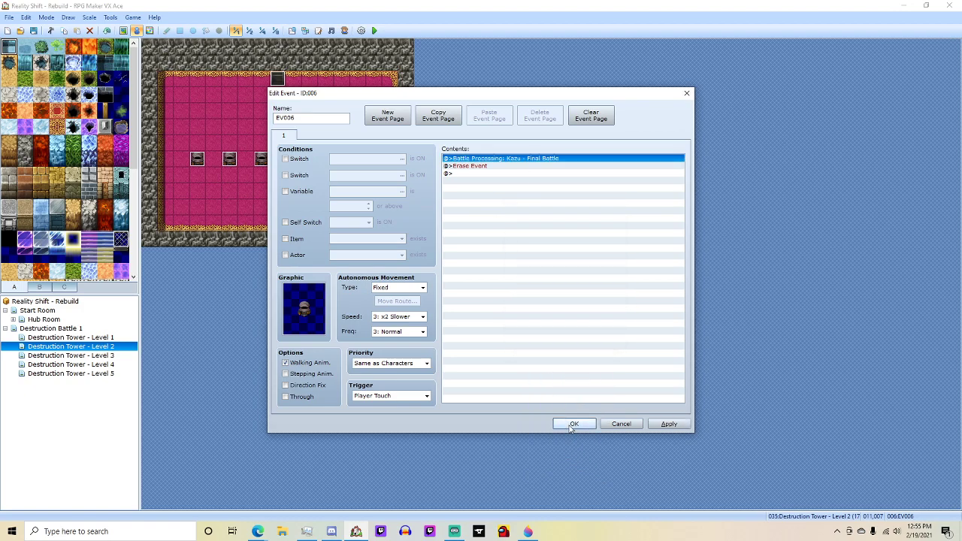
pyautogui.click(574, 423)
# Change EV007's Battle Processing troop to 106:Ryo - Final Battle.
pyautogui.doubleClick(357, 159)
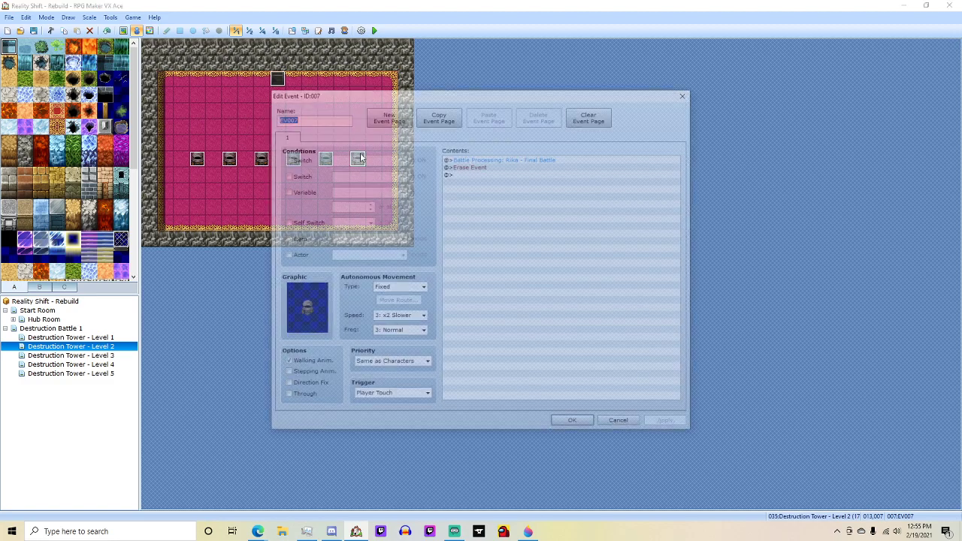
pyautogui.doubleClick(500, 159)
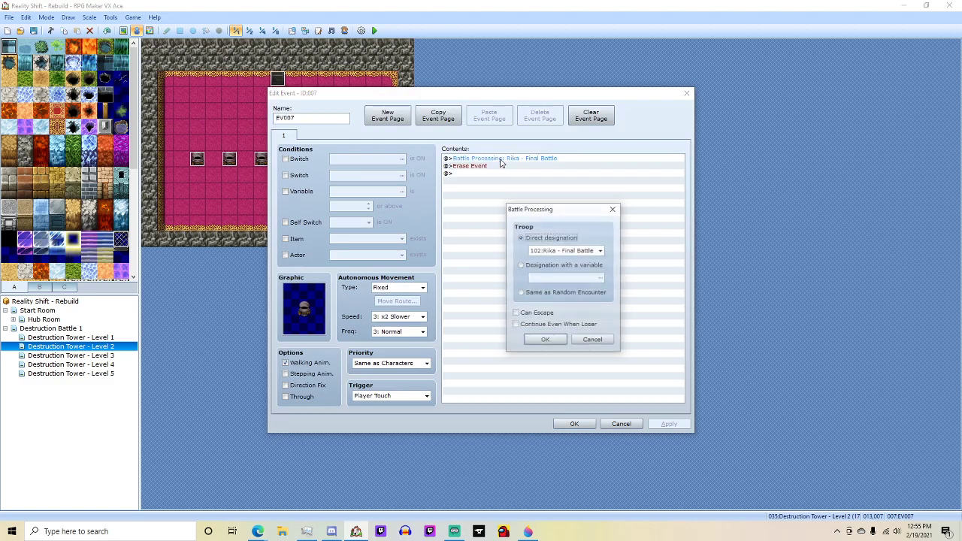
pyautogui.click(545, 252)
pyautogui.click(564, 302)
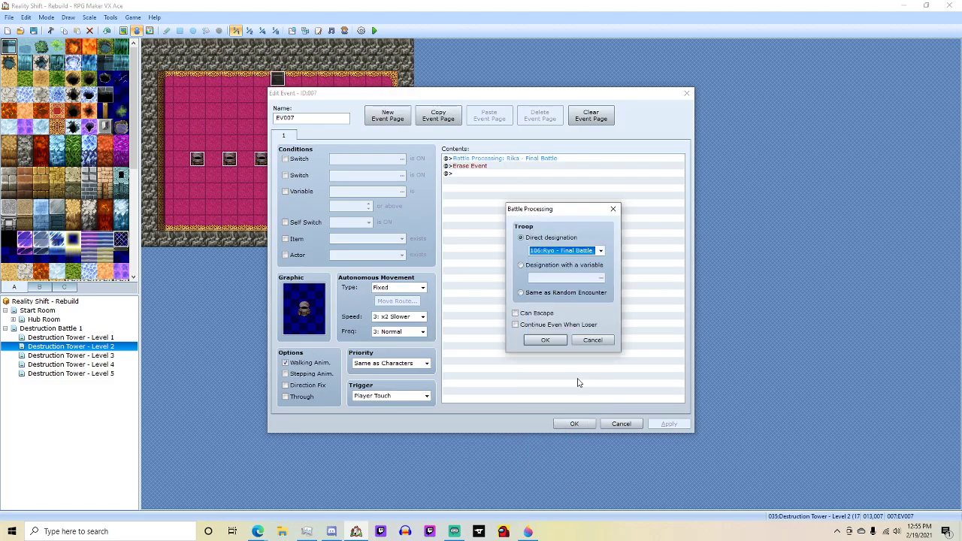
pyautogui.click(546, 340)
pyautogui.click(569, 422)
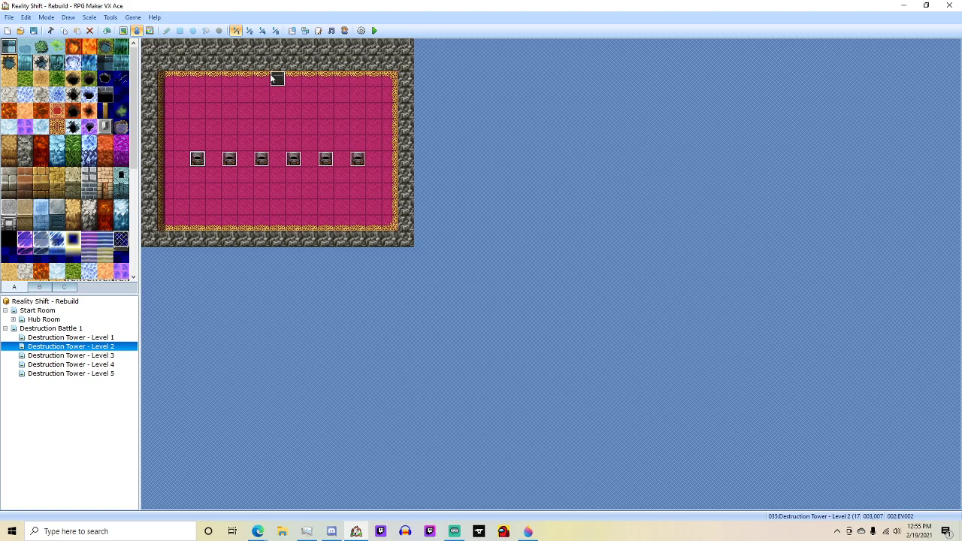
# Start a battle test of the Henry - Final Battle troop from the database and begin the fight.
pyautogui.click(290, 31)
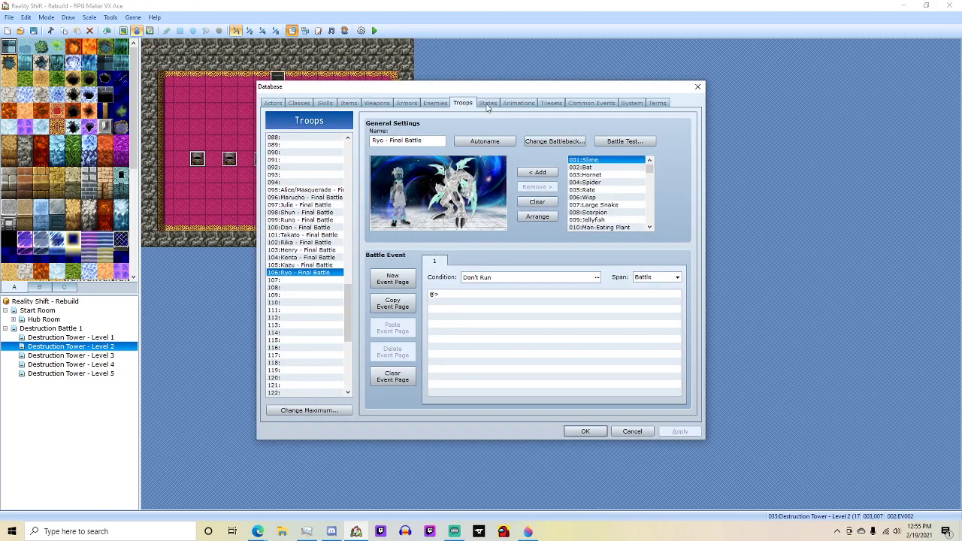
pyautogui.click(310, 249)
pyautogui.click(626, 142)
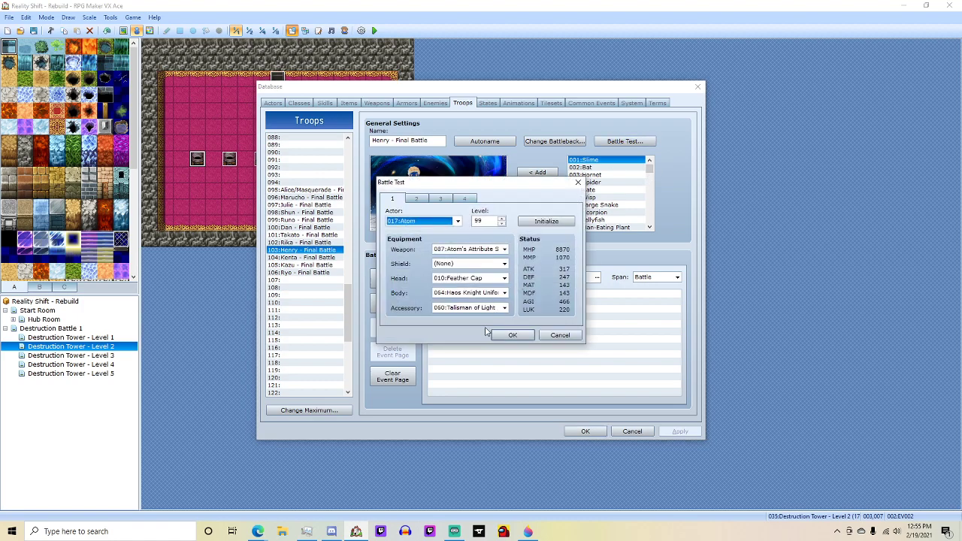
pyautogui.click(514, 336)
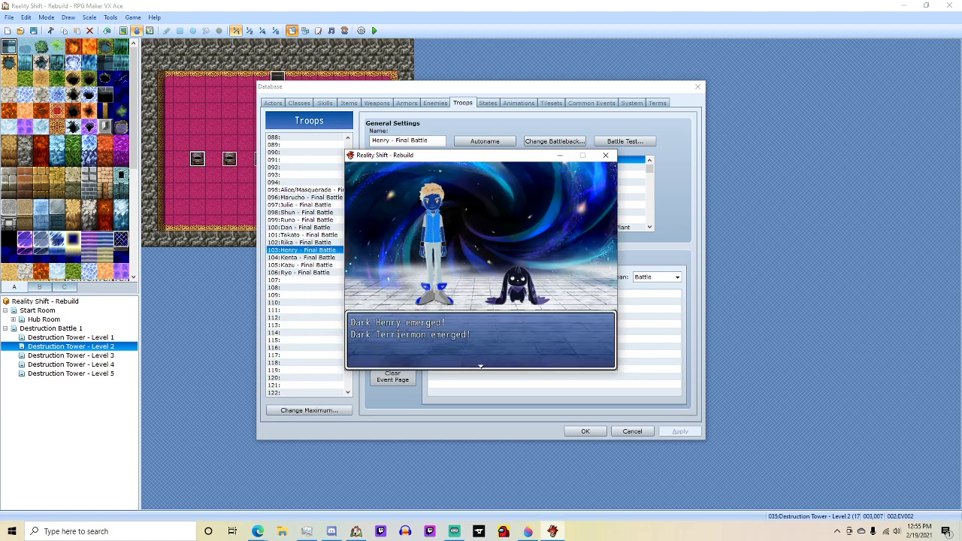
pyautogui.press('Return')
pyautogui.press('Return')
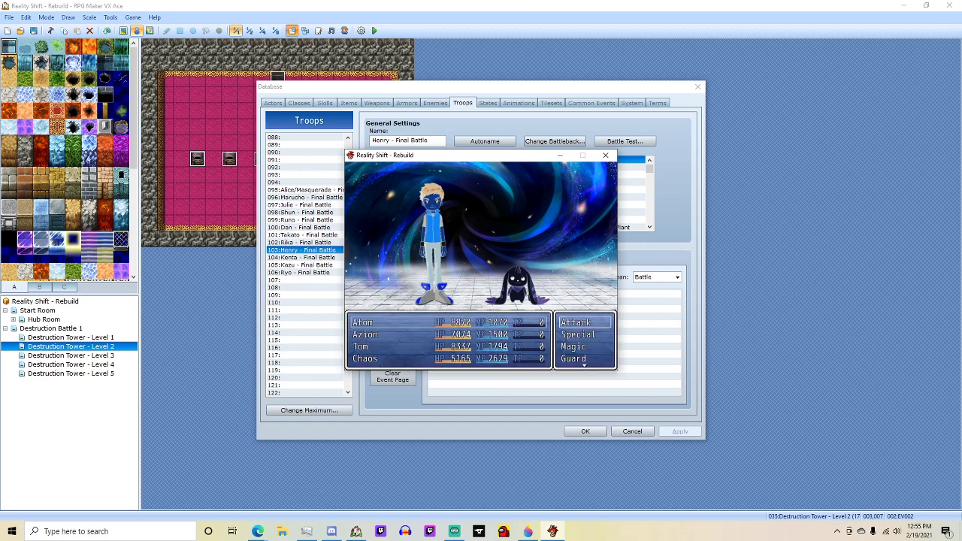
# Look through Atom's Special and Magic skills and choose the first party members' commands for the opening turn.
pyautogui.press('Down')
pyautogui.press('Return')
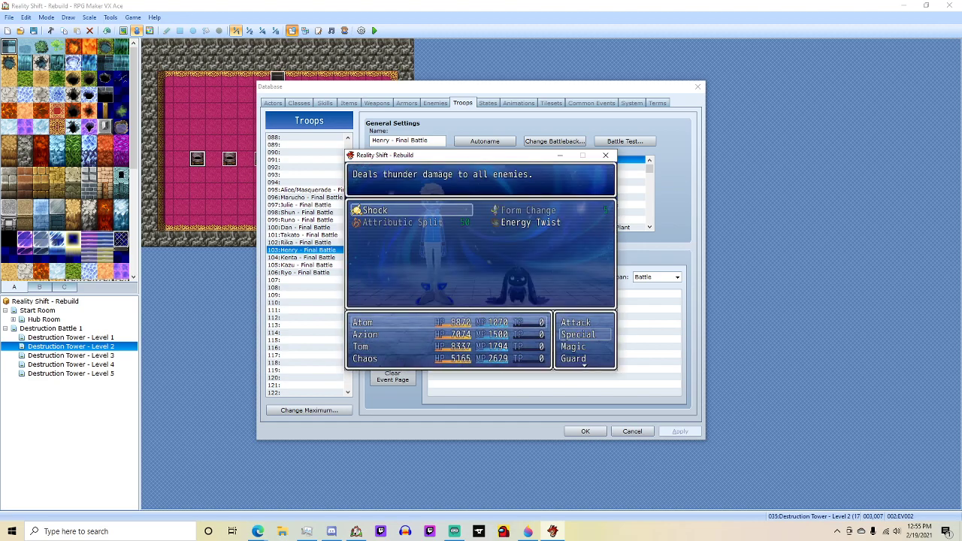
pyautogui.press('Escape')
pyautogui.press('Down')
pyautogui.press('Return')
pyautogui.press('Escape')
pyautogui.press('Up')
pyautogui.press('Return')
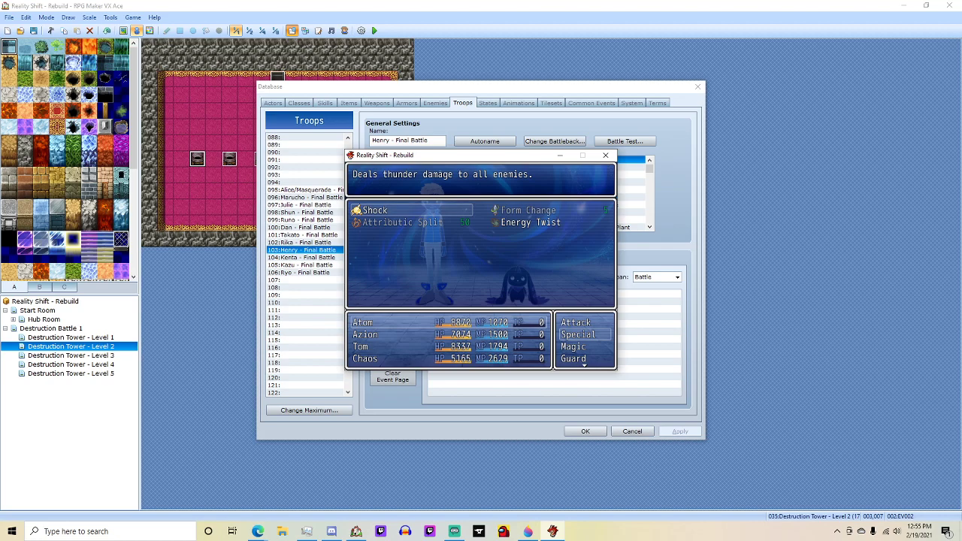
pyautogui.press('Escape')
pyautogui.press('Return')
pyautogui.press('Escape')
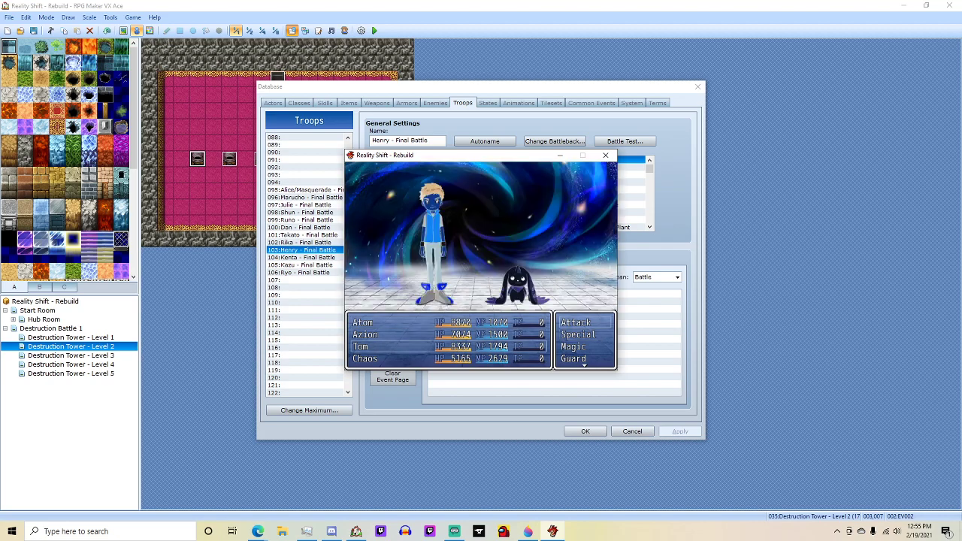
# Choose a Magic skill for Tom and Curse Armour for Chaos to play out the first test turn.
pyautogui.press('Down')
pyautogui.press('Return')
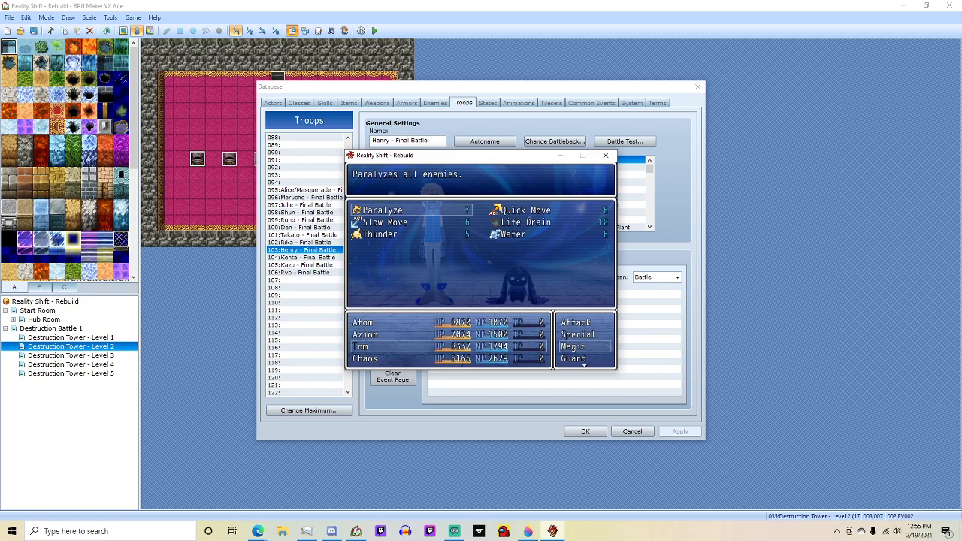
pyautogui.press('Escape')
pyautogui.press('Up')
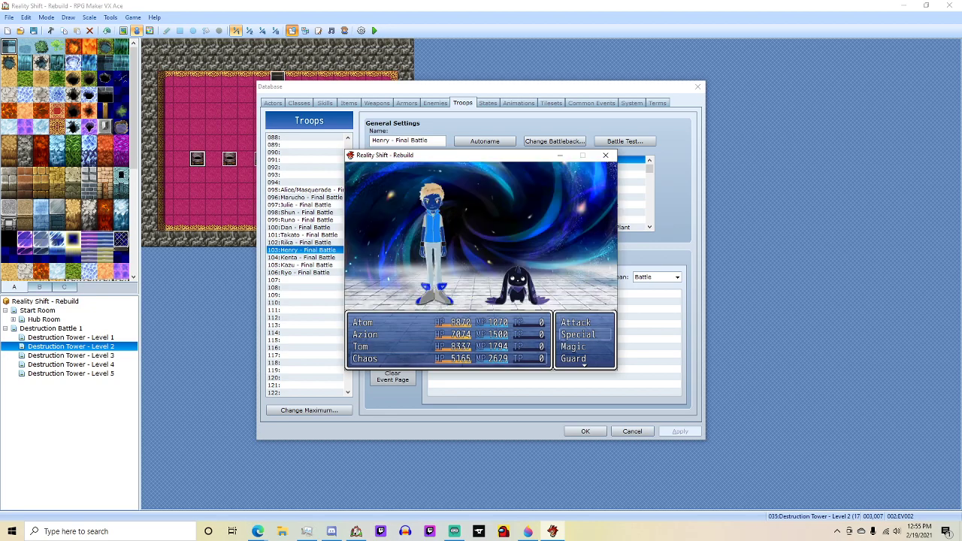
pyautogui.press('Return')
pyautogui.press('Escape')
pyautogui.press('Down')
pyautogui.press('Return')
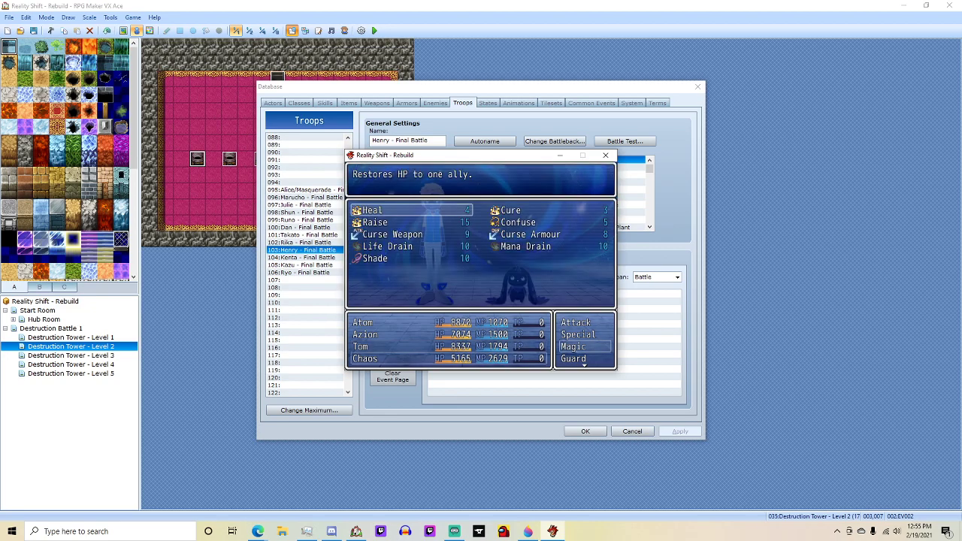
pyautogui.press('Down')
pyautogui.press('Down')
pyautogui.press('Right')
pyautogui.press('Return')
pyautogui.press('Return')
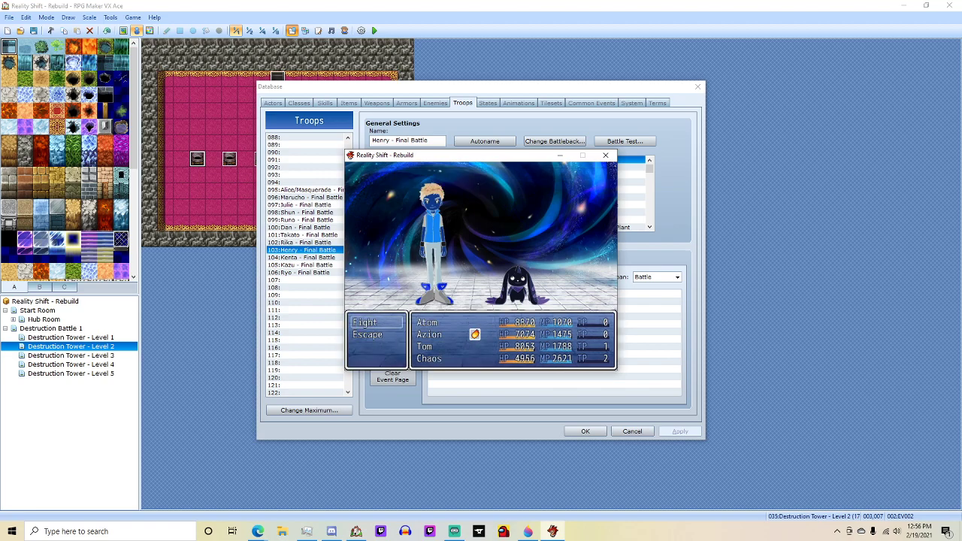
# Begin the second test turn and choose Atom's Energy Twist special.
pyautogui.press('Return')
pyautogui.press('Down')
pyautogui.press('Return')
pyautogui.press('Down')
pyautogui.press('Right')
pyautogui.press('Return')
# Have Azion use the Defense Up Digimodify! special on Chaos.
pyautogui.press('Down')
pyautogui.press('Return')
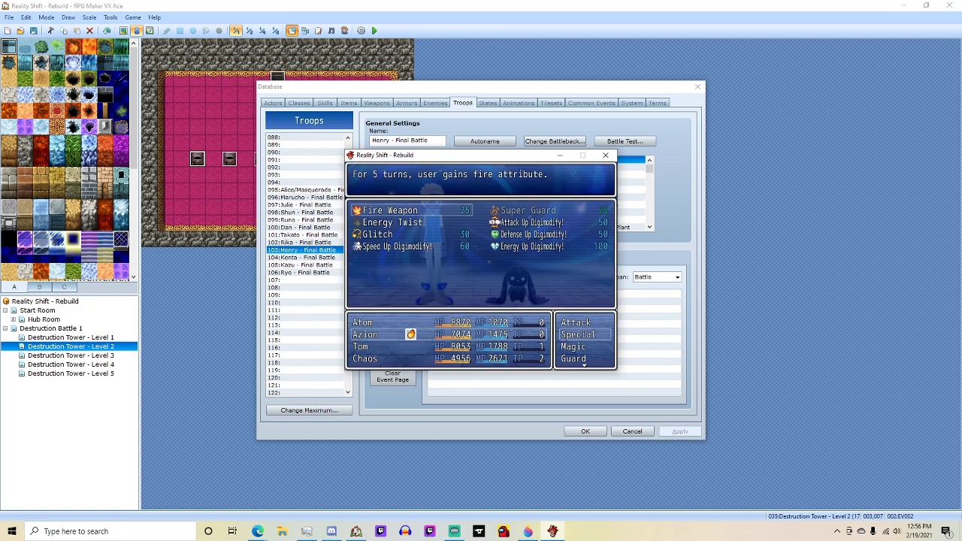
pyautogui.press('Down')
pyautogui.press('Down')
pyautogui.press('Right')
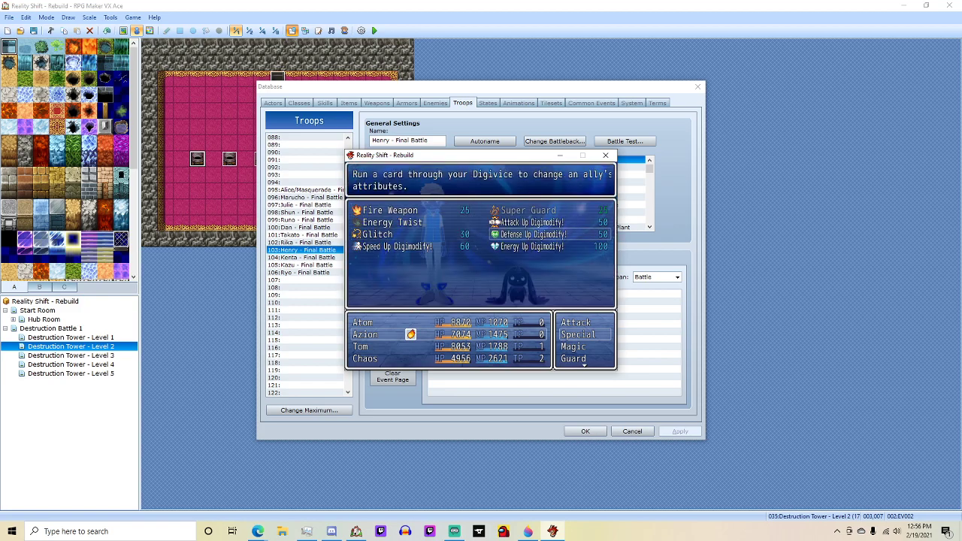
pyautogui.press('Return')
pyautogui.press('Down')
pyautogui.press('Down')
pyautogui.press('Down')
pyautogui.press('Return')
# Choose a Special skill for Tom and Shade on the first enemy for Chaos to play out the second test turn.
pyautogui.press('Down')
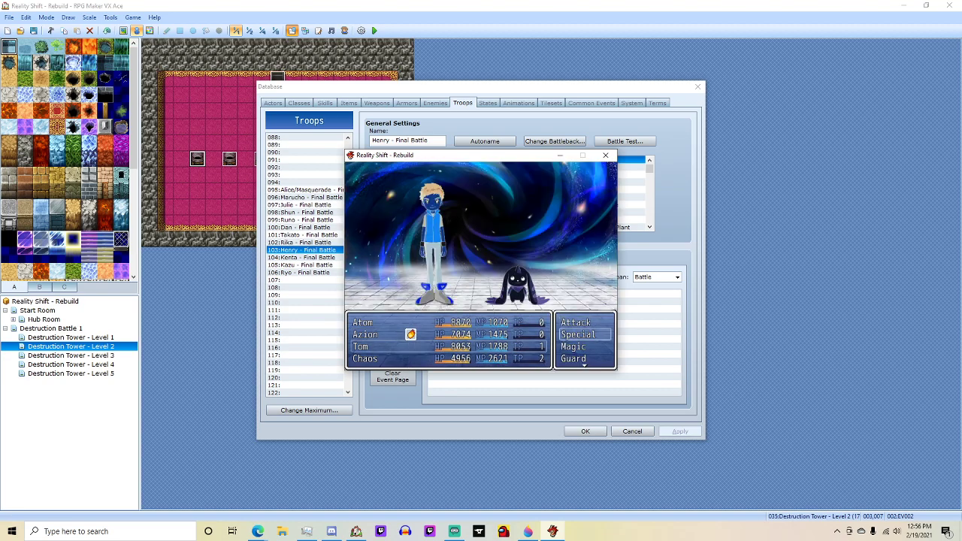
pyautogui.press('Return')
pyautogui.press('Right')
pyautogui.press('Escape')
pyautogui.press('Down')
pyautogui.press('Return')
pyautogui.press('Left')
pyautogui.press('Down')
pyautogui.press('Down')
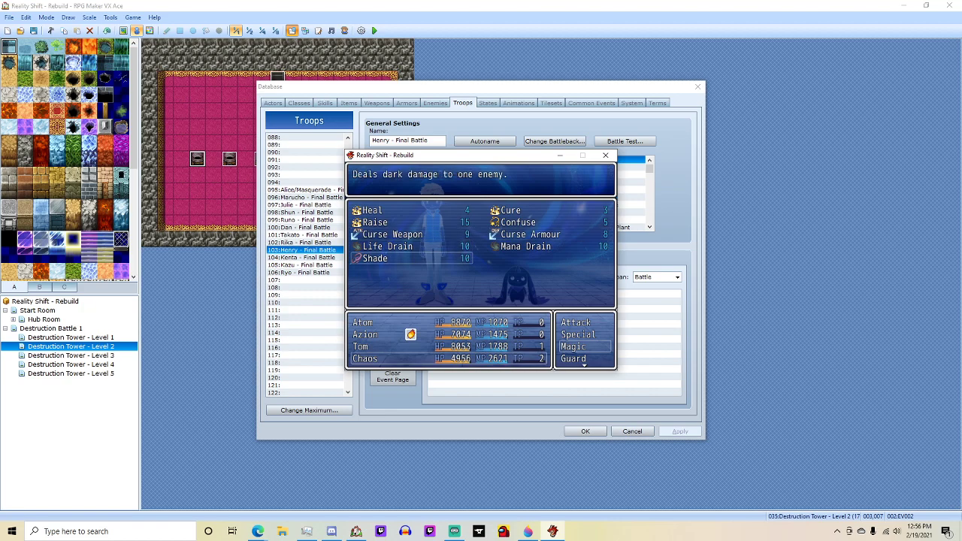
pyautogui.press('Return')
pyautogui.press('Return')
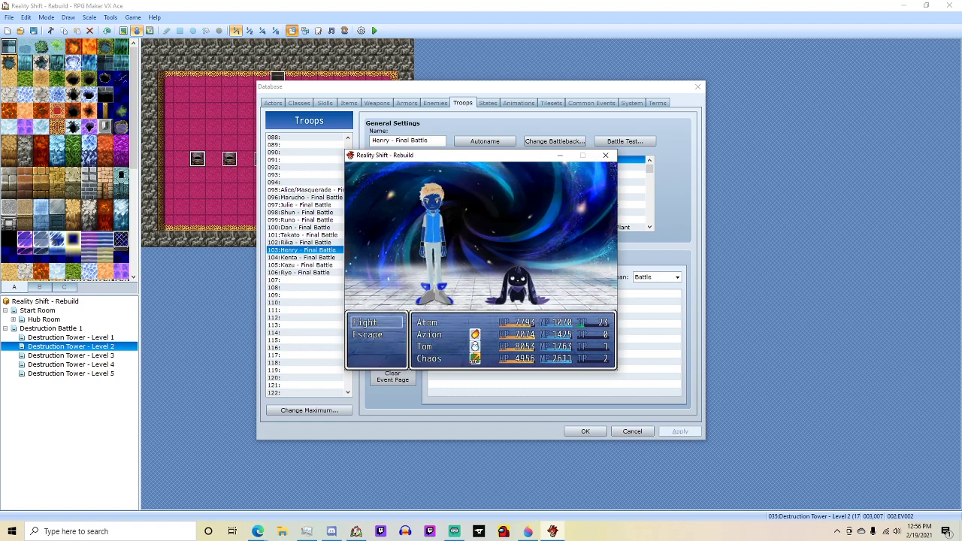
# Begin the third test turn and have Atom make a normal attack.
pyautogui.press('Return')
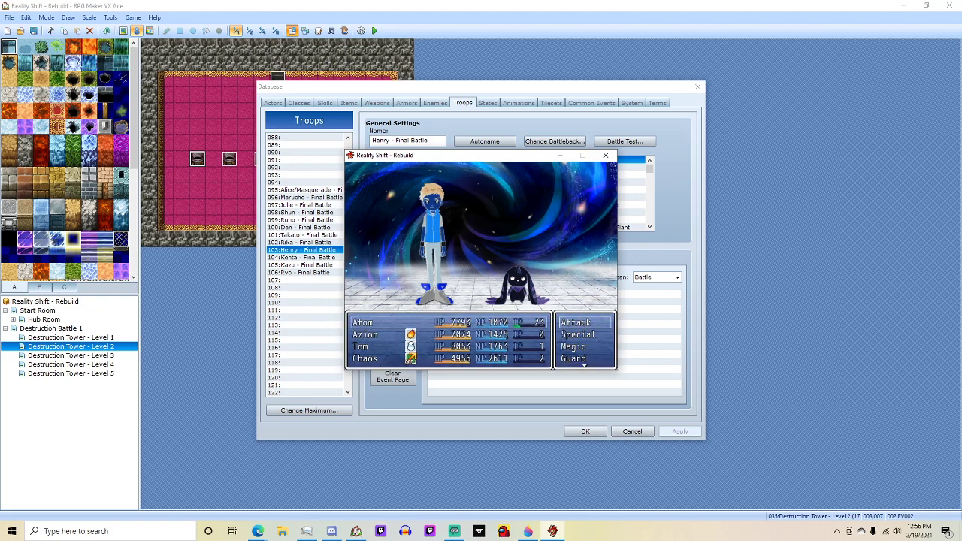
pyautogui.press('Return')
pyautogui.press('Escape')
pyautogui.press('Down')
pyautogui.press('Return')
pyautogui.press('Up')
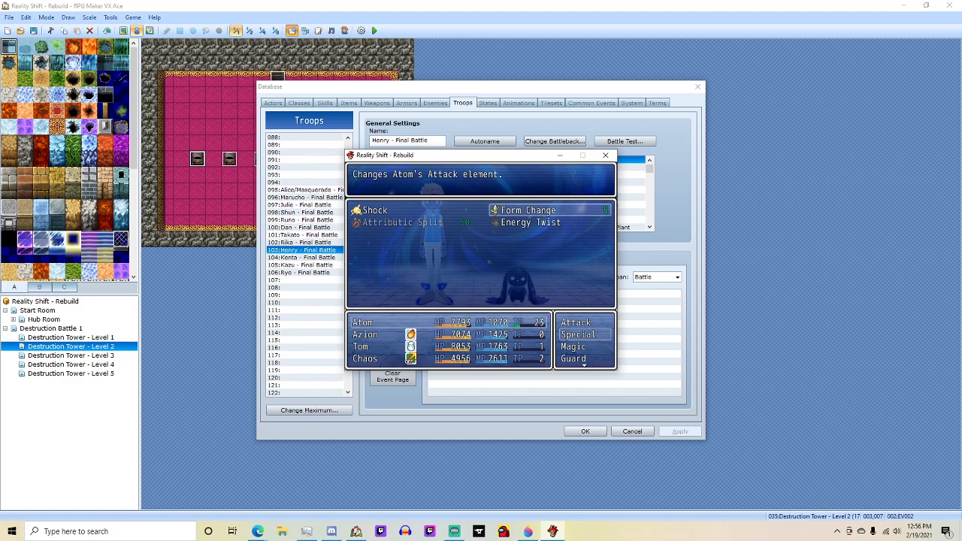
pyautogui.press('Return')
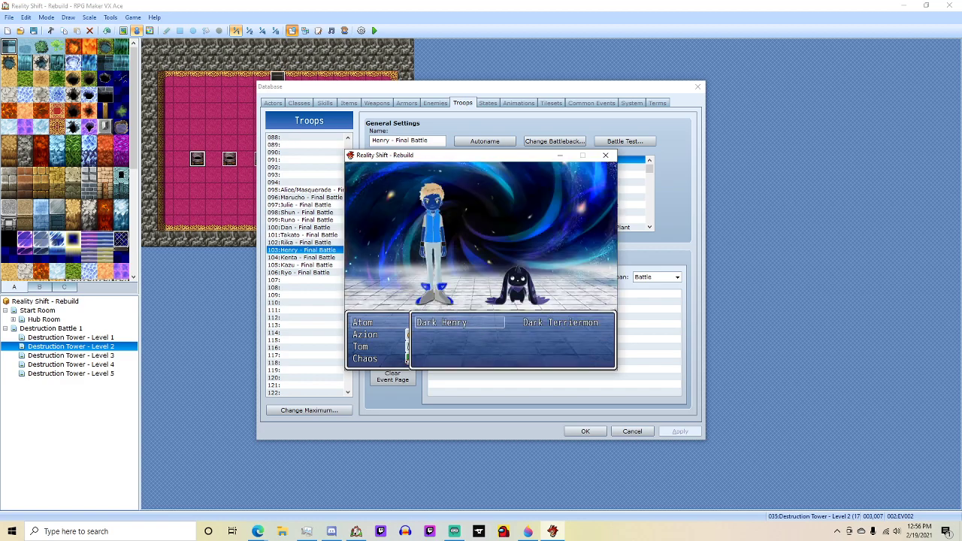
pyautogui.press('Right')
pyautogui.press('Escape')
# Have Azion use the Glitch special on Dark Henry.
pyautogui.press('Down')
pyautogui.press('Return')
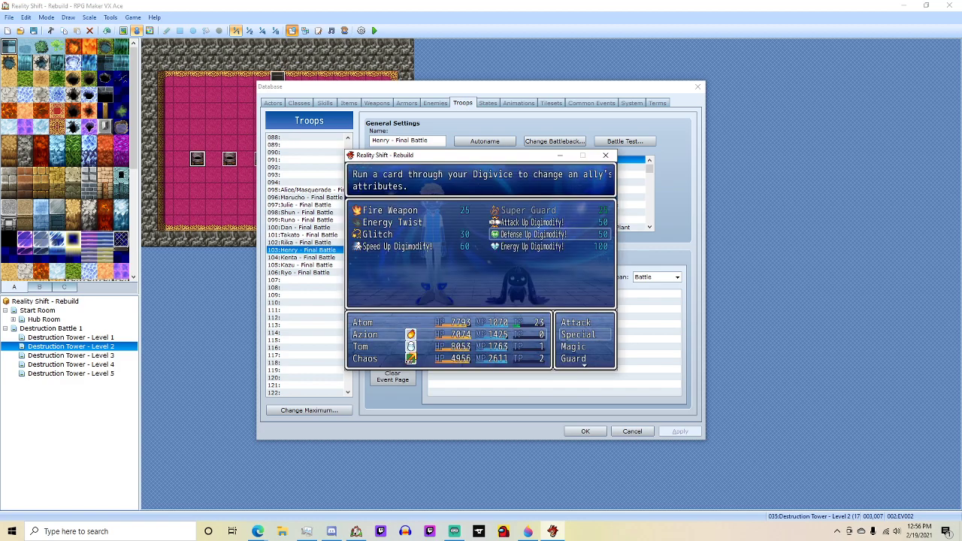
pyautogui.press('Left')
pyautogui.press('Return')
pyautogui.press('Return')
# Have Tom cast Quick Move on Azion.
pyautogui.press('Return')
pyautogui.press('Escape')
pyautogui.press('Down')
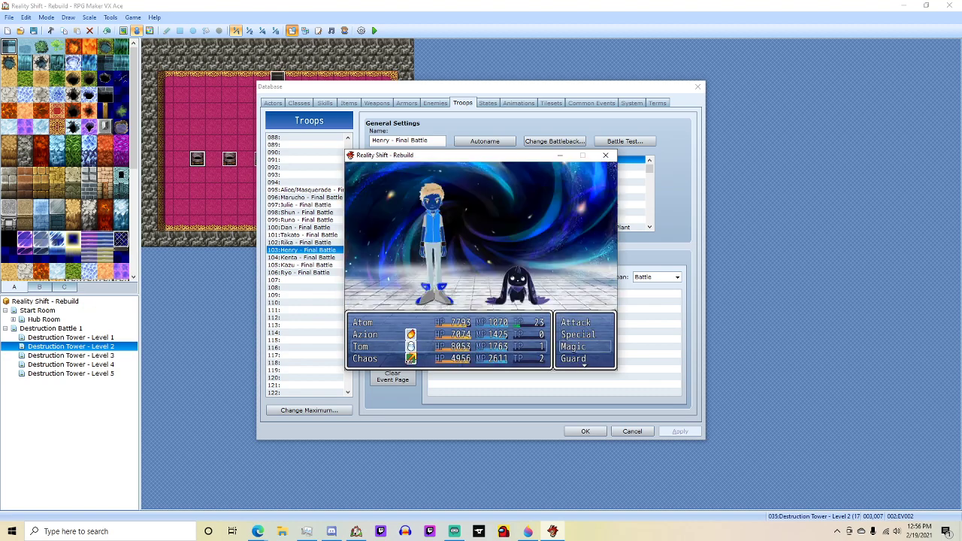
pyautogui.press('Return')
pyautogui.press('Right')
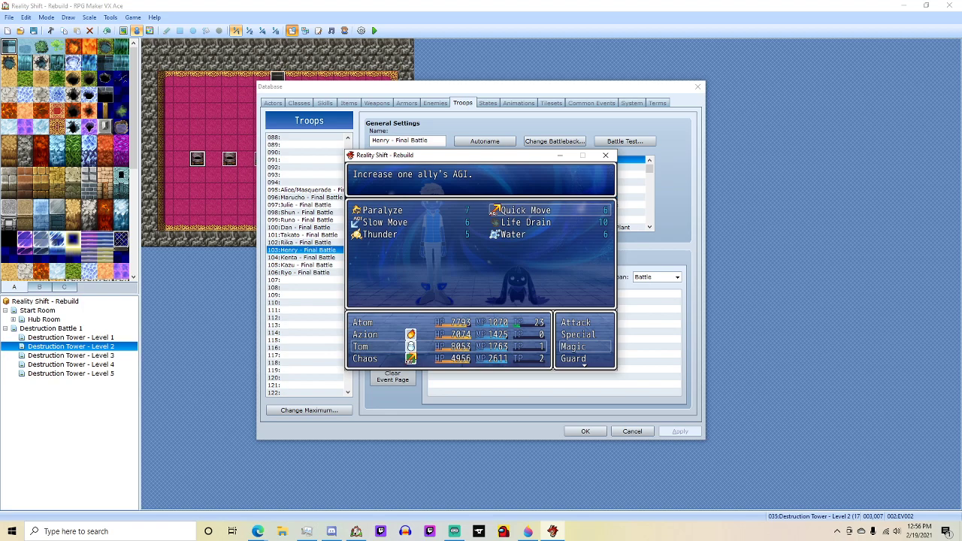
pyautogui.press('Return')
pyautogui.press('Down')
pyautogui.press('Return')
# Have Chaos cast Life Drain on Dark Henry to play out the third test turn.
pyautogui.press('Down')
pyautogui.press('Return')
pyautogui.press('Escape')
pyautogui.press('Down')
pyautogui.press('Return')
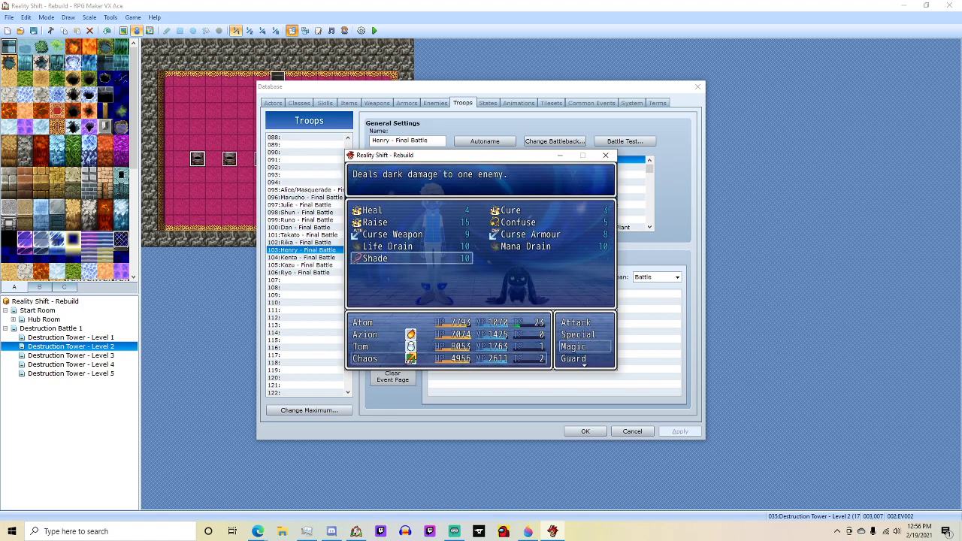
pyautogui.press('Up')
pyautogui.press('Right')
pyautogui.press('Left')
pyautogui.press('Return')
pyautogui.press('Return')
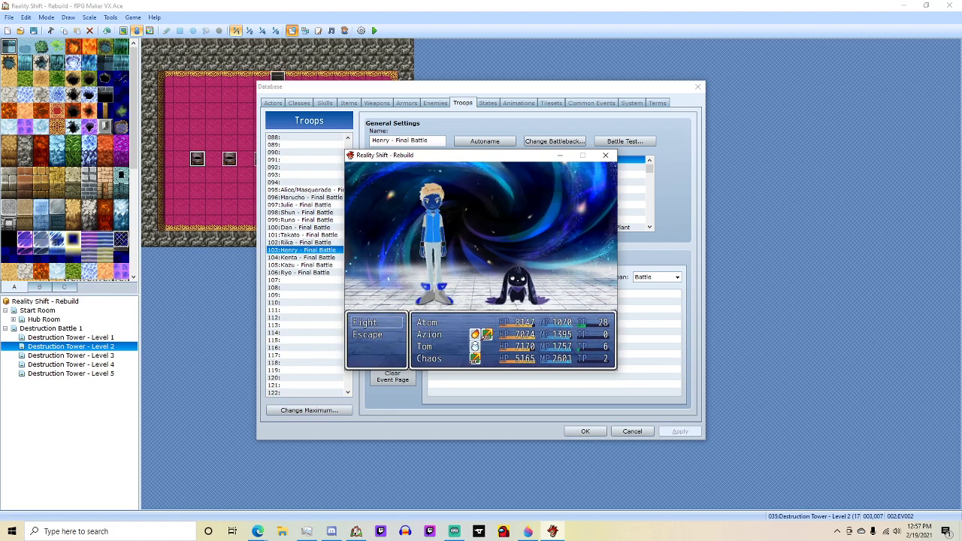
# Begin the fourth test turn with normal attacks by Atom and Azion, and choose the Water magic for Tom.
pyautogui.press('Return')
pyautogui.press('Escape')
pyautogui.press('Return')
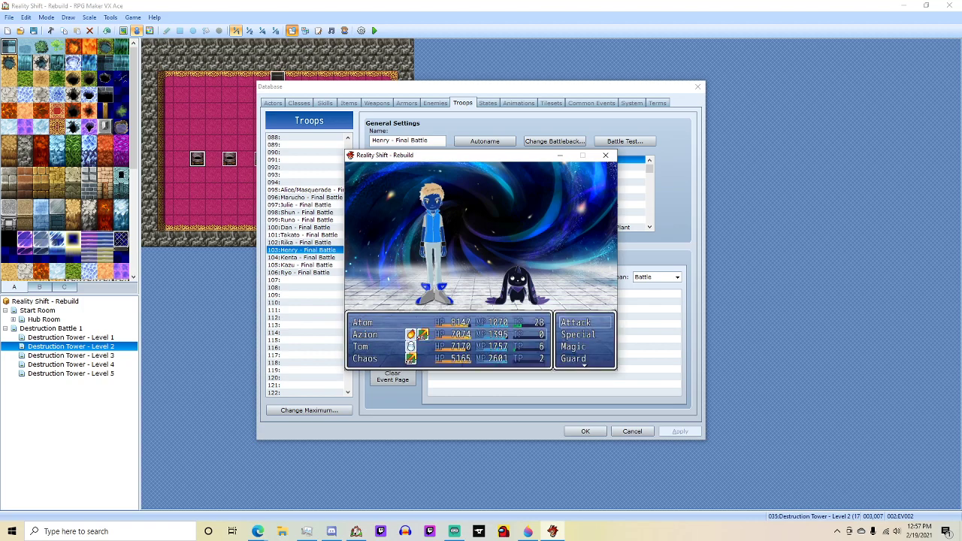
pyautogui.press('Down')
pyautogui.press('Down')
pyautogui.press('Return')
pyautogui.press('Down')
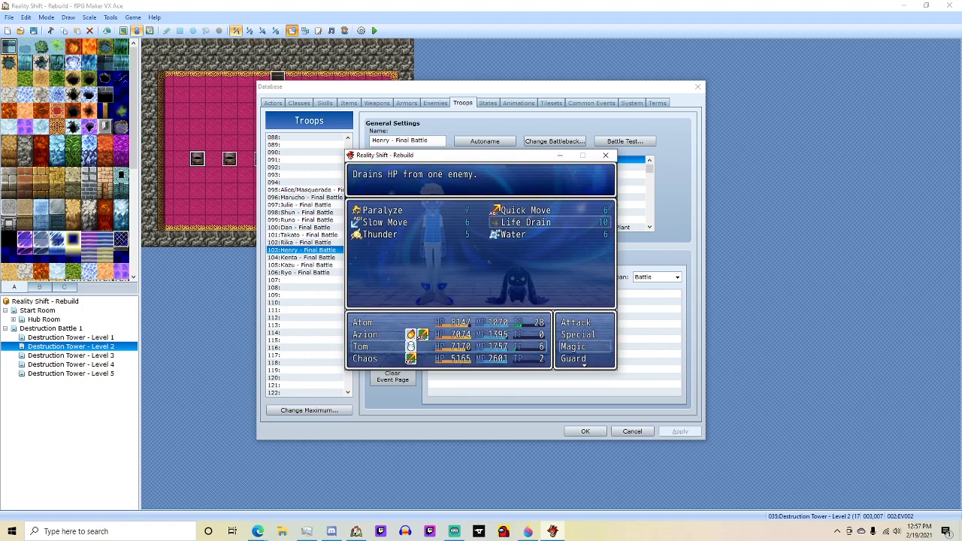
pyautogui.press('Down')
# Have Chaos cast Curse Armour to play out the fourth test turn.
pyautogui.press('Escape')
pyautogui.press('Up')
pyautogui.press('Return')
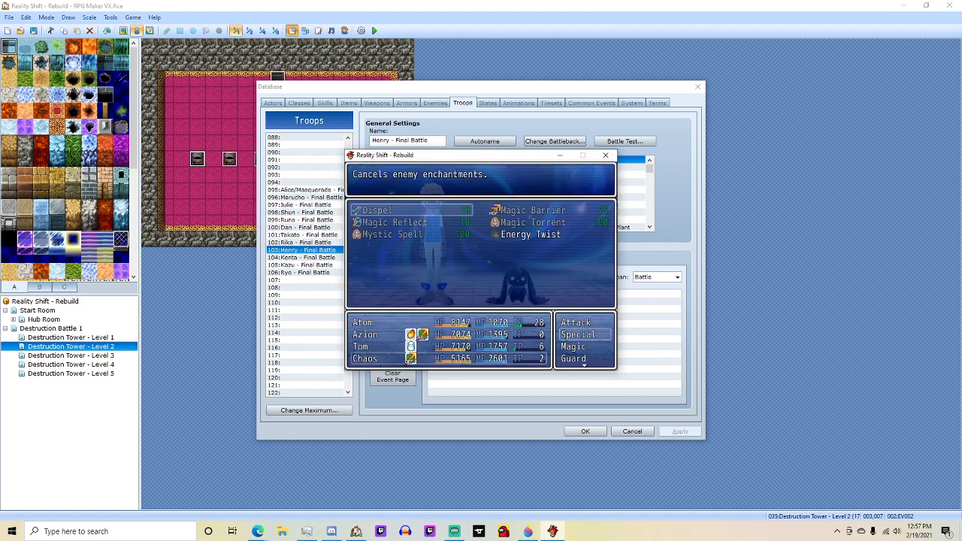
pyautogui.press('Escape')
pyautogui.press('Down')
pyautogui.press('Return')
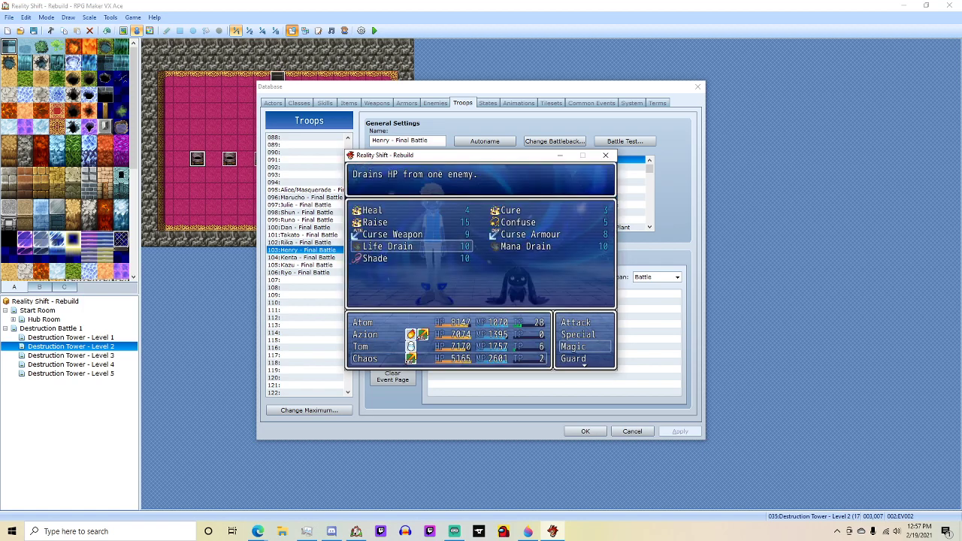
pyautogui.press('Up')
pyautogui.press('Right')
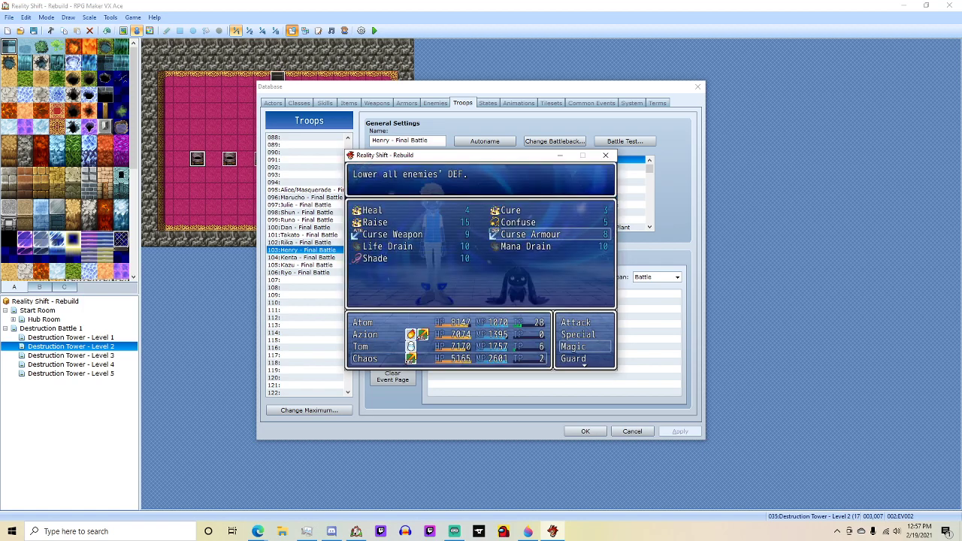
pyautogui.press('Return')
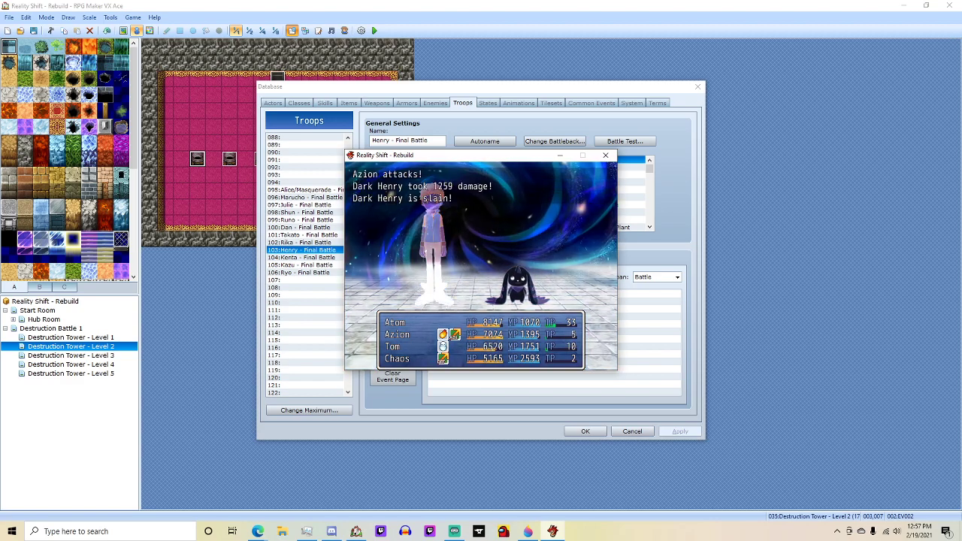
# Finish the Henry battle test by using normal attacks on the remaining Dark Terriermon.
pyautogui.press('Return')
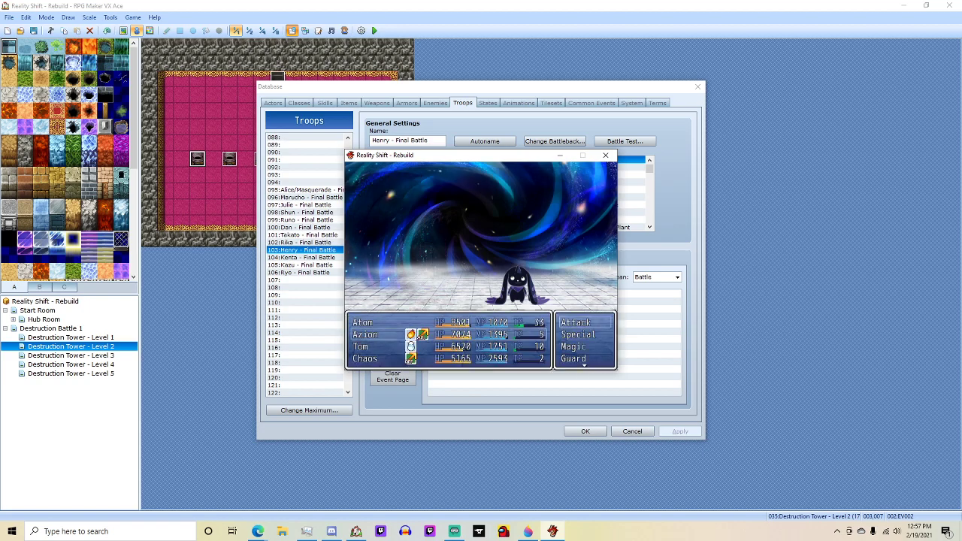
pyautogui.press('Return')
pyautogui.press('Return')
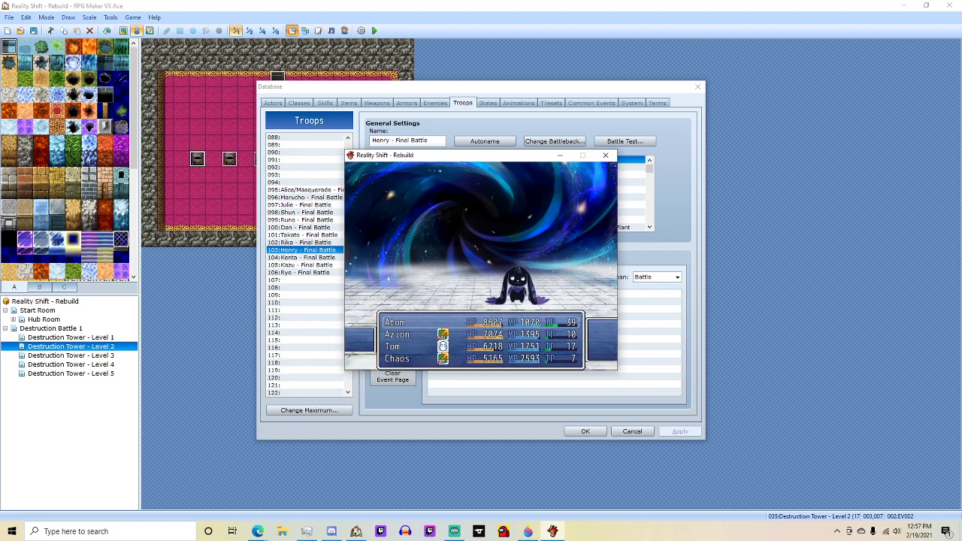
pyautogui.press('Return')
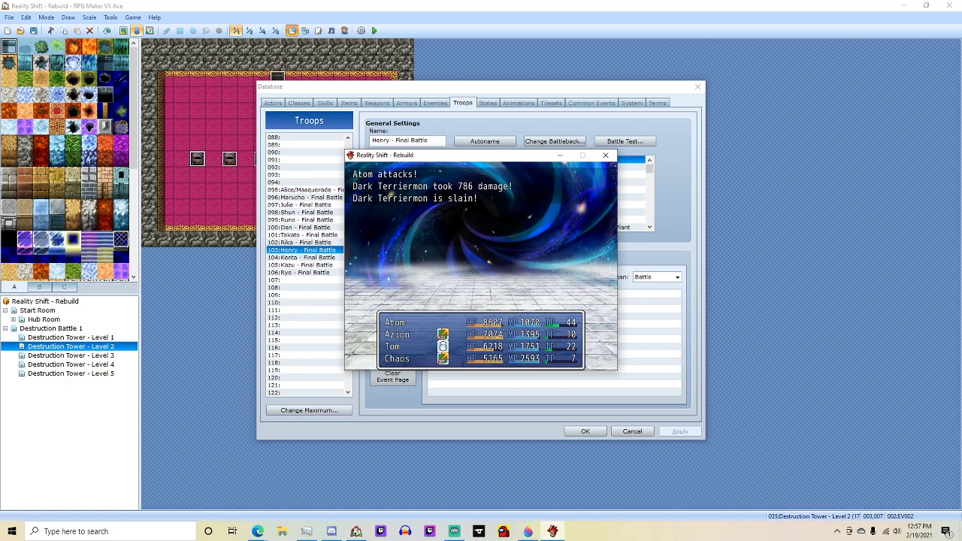
pyautogui.press('Return')
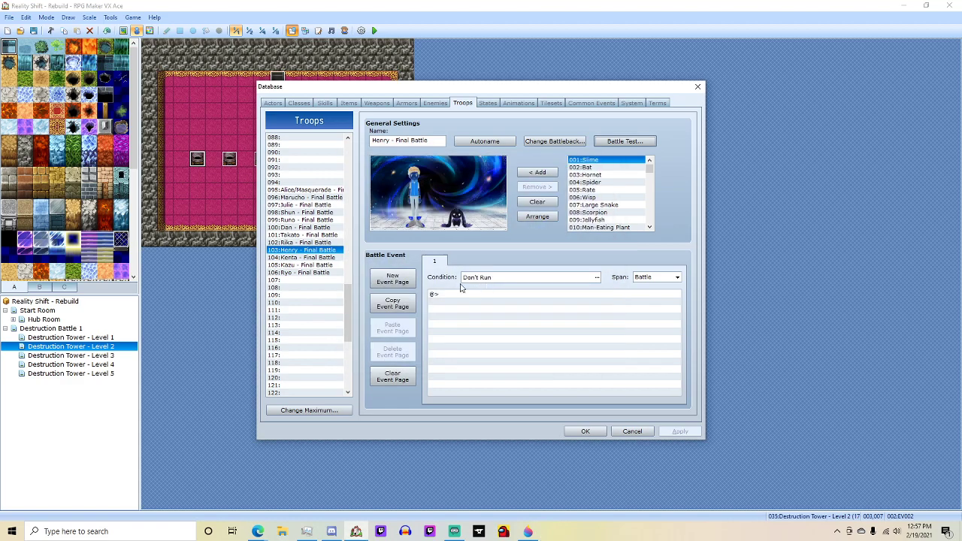
# Start a battle test of the Kenta - Final Battle troop with the existing party setup.
pyautogui.click(313, 258)
pyautogui.click(624, 142)
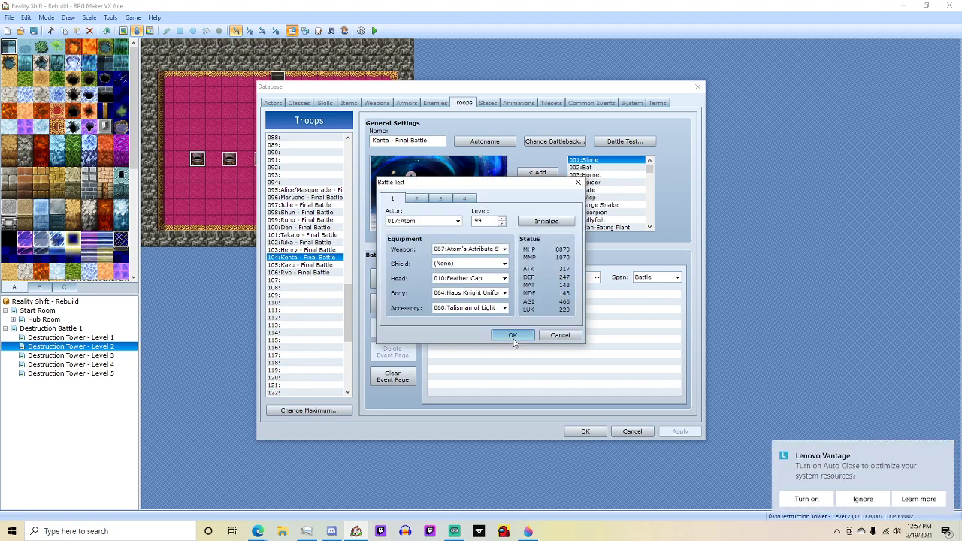
pyautogui.click(513, 337)
pyautogui.click(504, 339)
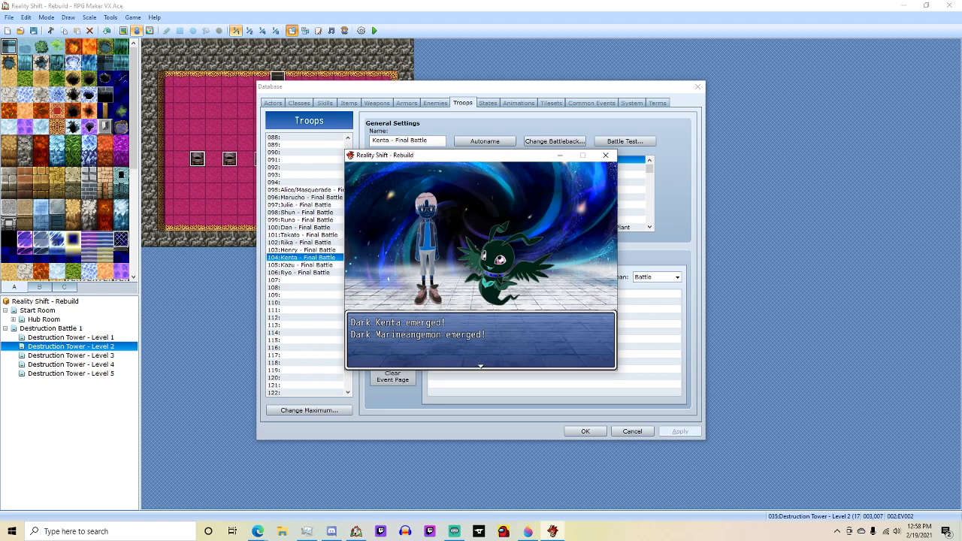
pyautogui.press('Return')
# Begin the first turn against Dark Kenta with Atom's Energy Twist special and Azion's Glitch.
pyautogui.press('Return')
pyautogui.press('Return')
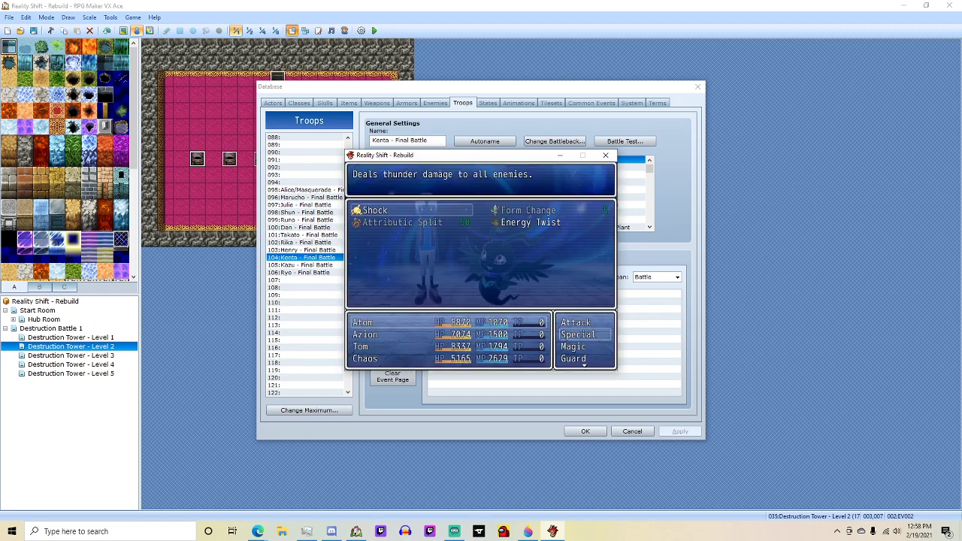
pyautogui.press('Right')
pyautogui.press('Return')
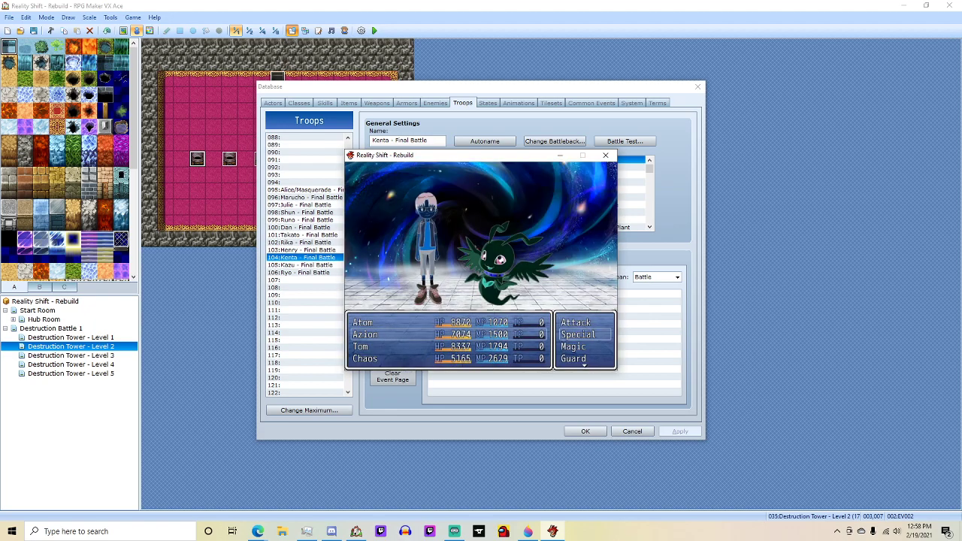
pyautogui.press('Return')
pyautogui.press('Down')
pyautogui.press('Down')
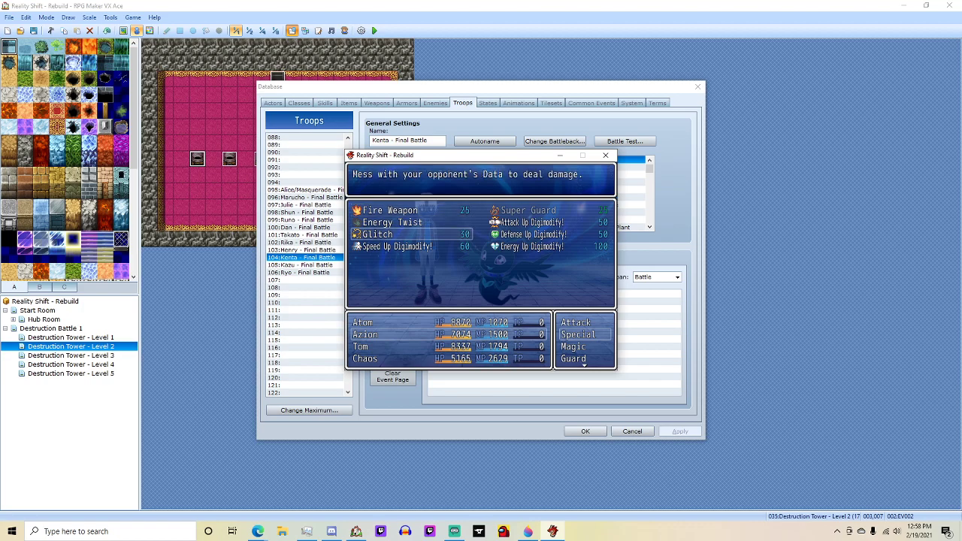
pyautogui.press('Return')
pyautogui.press('Return')
# Choose Energy Twist for Tom and a Magic skill for Chaos to play out the first turn.
pyautogui.press('Down')
pyautogui.press('Return')
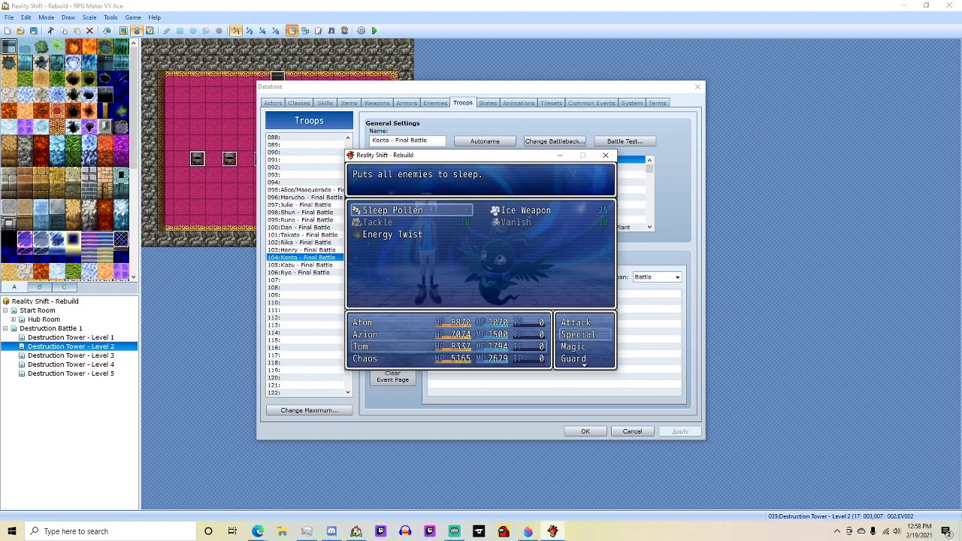
pyautogui.press('Down')
pyautogui.press('Down')
pyautogui.press('Escape')
pyautogui.press('Down')
pyautogui.press('Return')
pyautogui.press('Down')
pyautogui.press('Down')
pyautogui.press('Return')
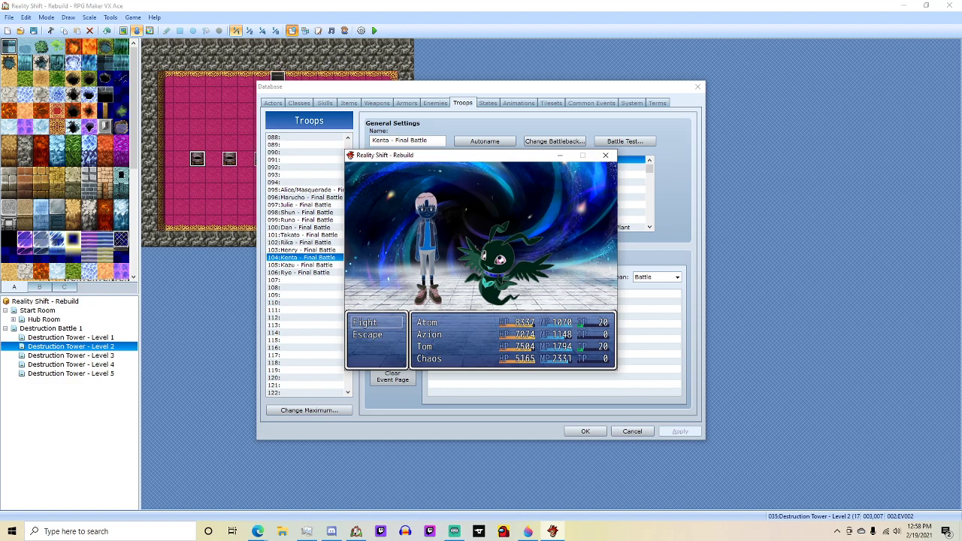
# Begin the second turn with Atom's Energy Twist and Azion's Glitch on Dark Marineangemon.
pyautogui.press('Return')
pyautogui.press('Return')
pyautogui.press('Return')
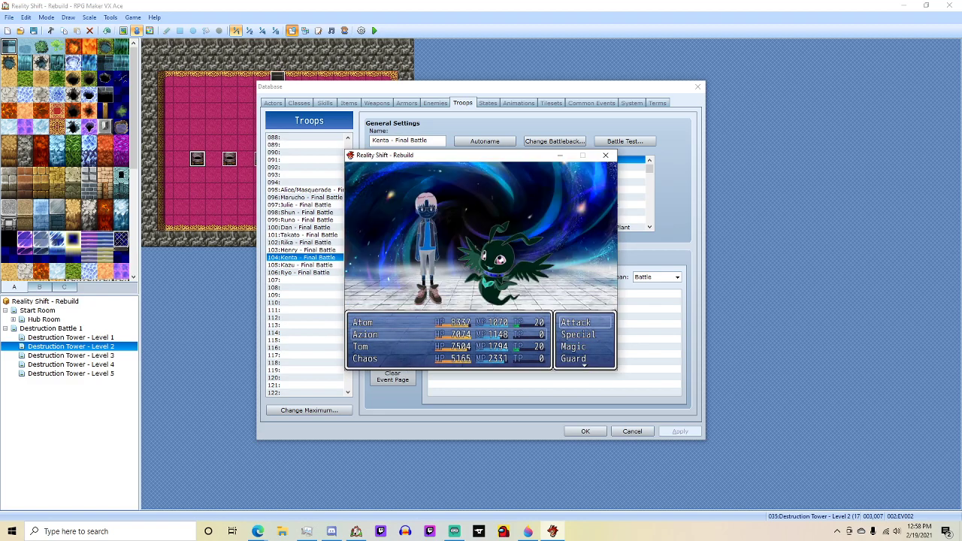
pyautogui.press('Return')
pyautogui.press('Return')
pyautogui.press('Right')
pyautogui.press('Return')
# Have Tom use the Tackle special on Dark Marineangemon.
pyautogui.press('Down')
pyautogui.press('Down')
pyautogui.press('Return')
pyautogui.press('Down')
pyautogui.press('Down')
pyautogui.press('Up')
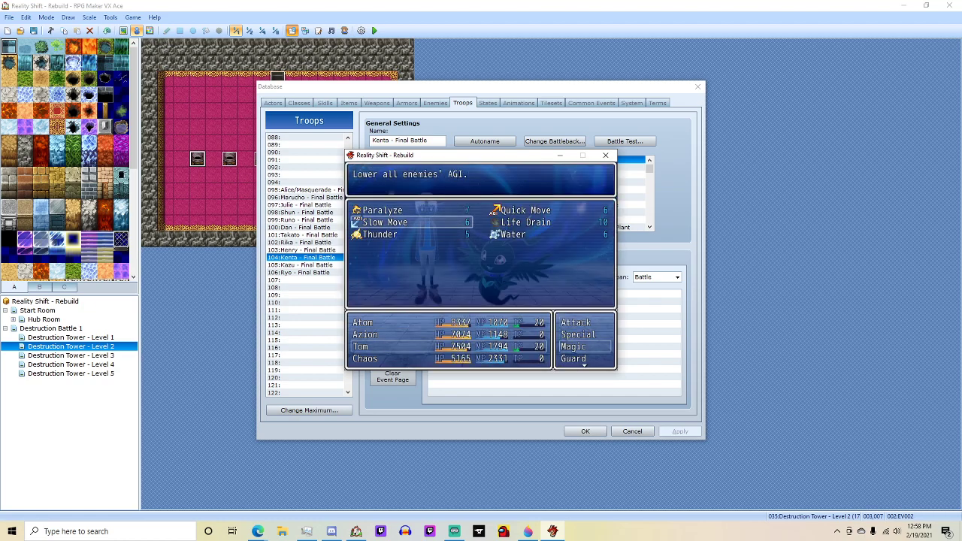
pyautogui.press('Escape')
pyautogui.press('Down')
pyautogui.press('Up')
pyautogui.press('Up')
pyautogui.press('Return')
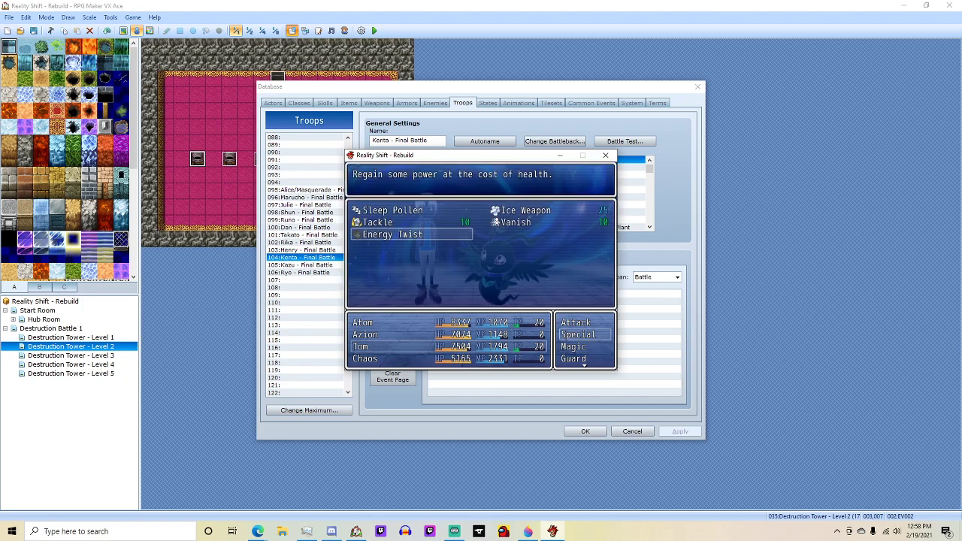
pyautogui.press('Up')
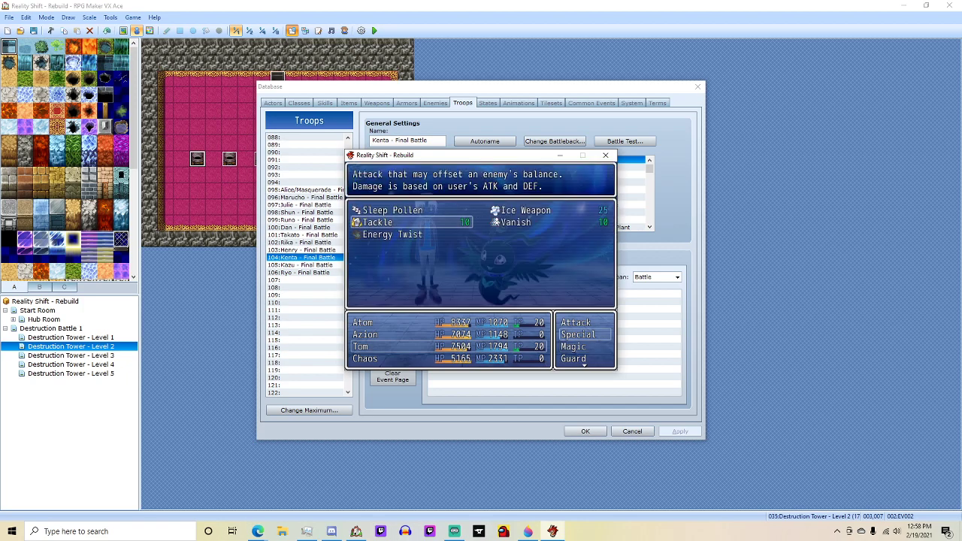
pyautogui.press('Return')
pyautogui.press('Right')
pyautogui.press('Return')
# Have Chaos cast Shade on Dark Marineangemon to play out the second turn.
pyautogui.press('Down')
pyautogui.press('Down')
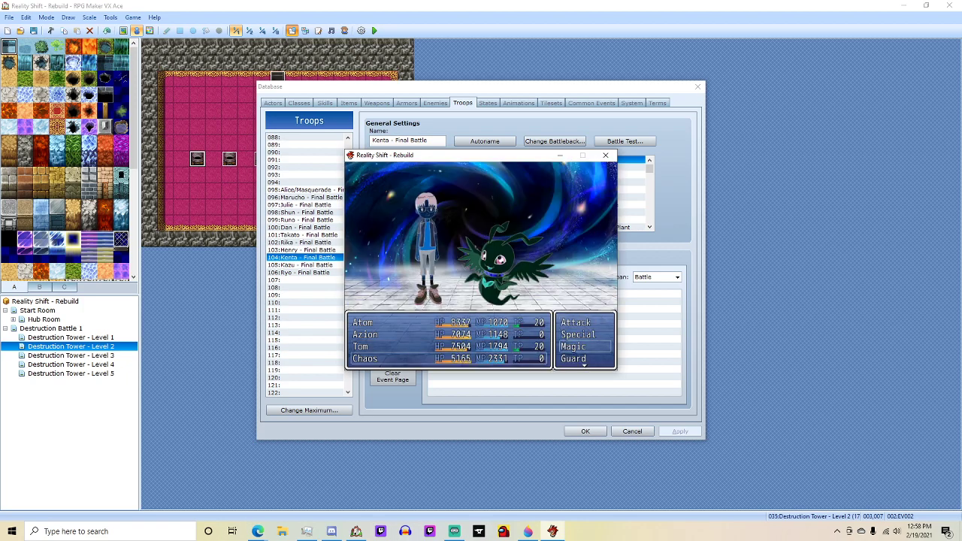
pyautogui.press('Return')
pyautogui.press('Up')
pyautogui.press('Down')
pyautogui.press('Down')
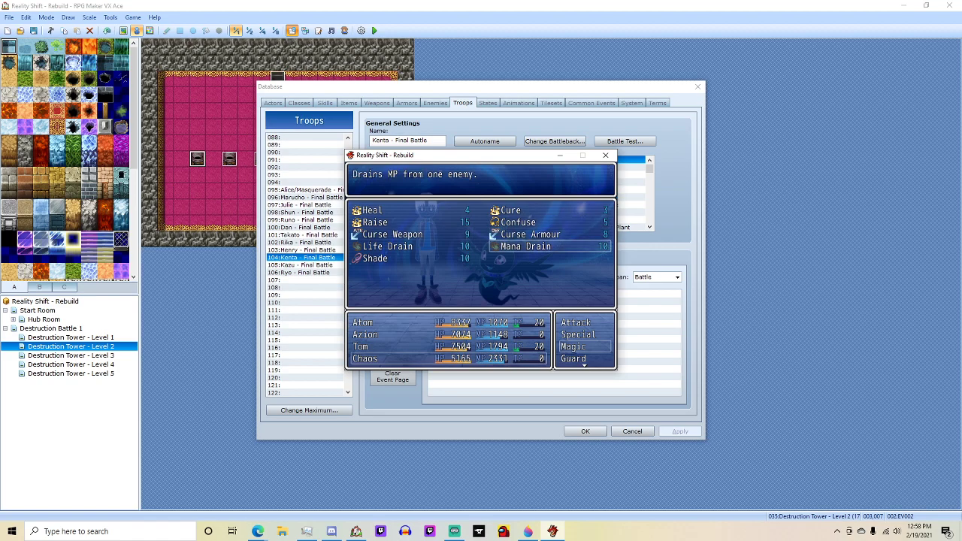
pyautogui.press('Right')
pyautogui.press('Return')
pyautogui.press('Right')
pyautogui.press('Return')
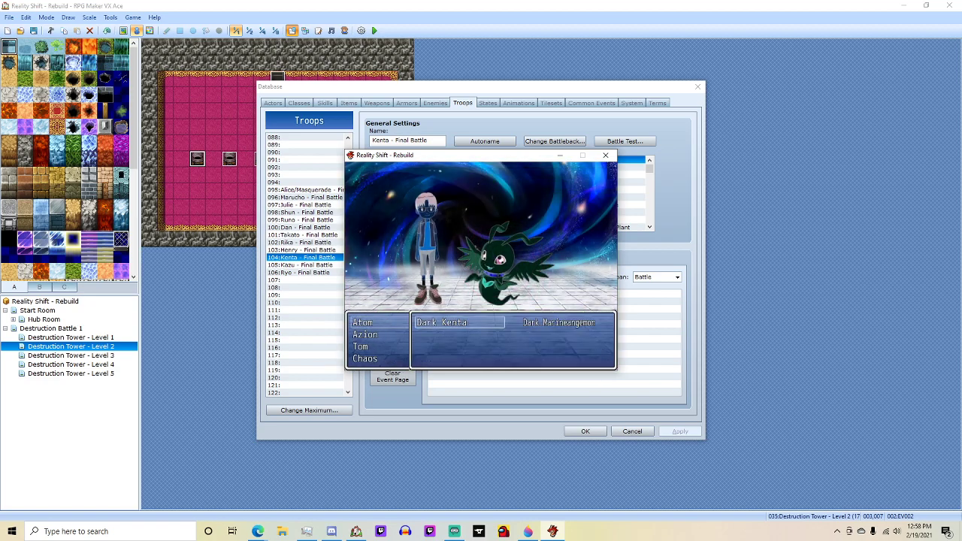
# Have Atom attack Dark Kenta and Azion use the Attack Up Digimodify! special on an ally in the third turn.
pyautogui.press('Down')
pyautogui.press('Return')
pyautogui.press('Return')
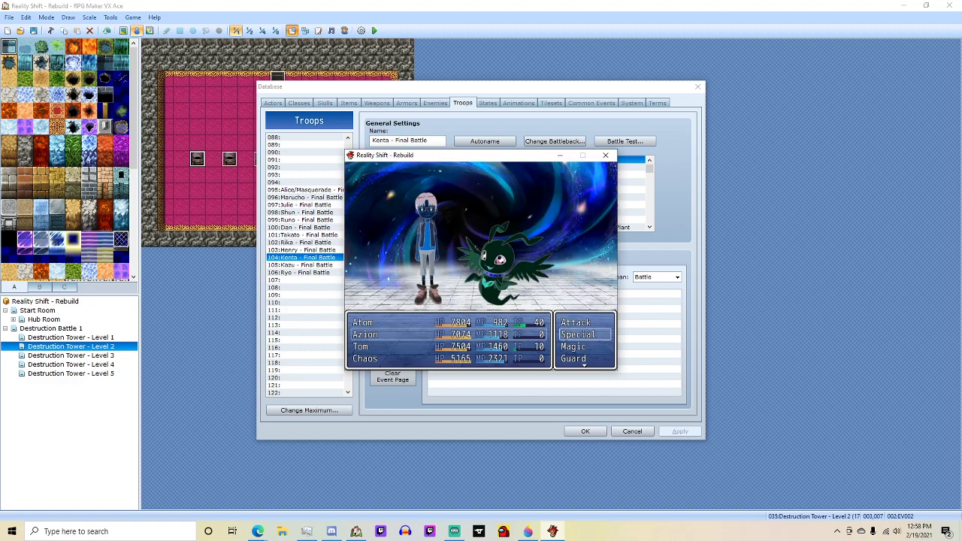
pyautogui.press('Return')
pyautogui.press('Up')
pyautogui.press('Up')
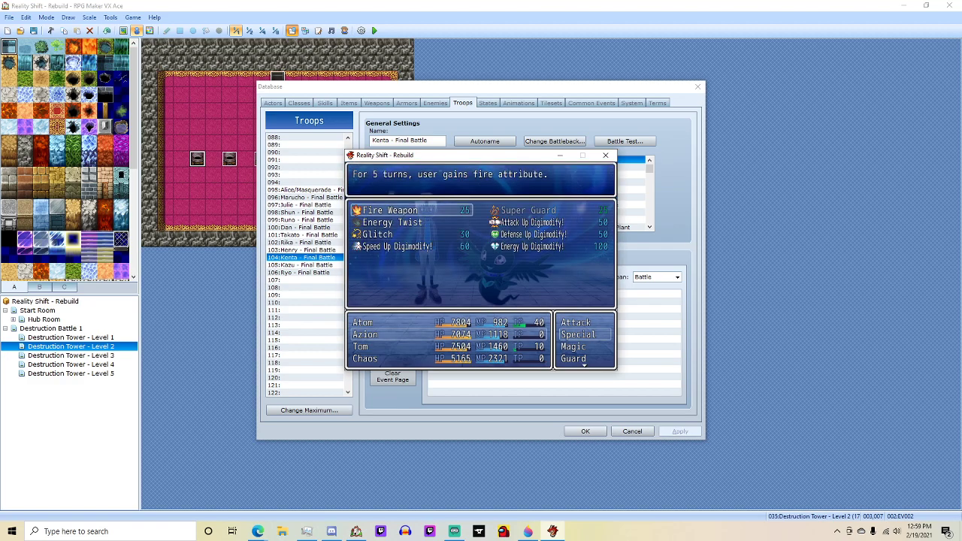
pyautogui.press('Down')
pyautogui.press('Right')
pyautogui.press('Return')
pyautogui.press('Return')
# Choose a Magic skill and its target for Tom in the third turn.
pyautogui.press('Down')
pyautogui.press('Down')
pyautogui.press('Return')
pyautogui.press('Right')
pyautogui.press('Return')
pyautogui.press('Up')
pyautogui.press('Down')
pyautogui.press('Return')
# Have Chaos cast Curse Armour on the enemies to play out the third turn.
pyautogui.press('Down')
pyautogui.press('Return')
pyautogui.press('Up')
pyautogui.press('Up')
pyautogui.press('Up')
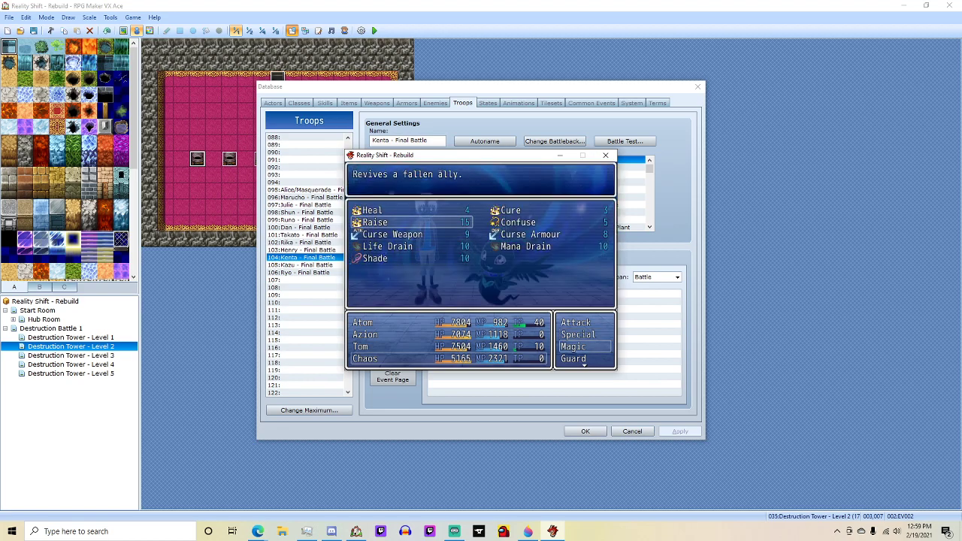
pyautogui.press('Right')
pyautogui.press('Up')
pyautogui.press('Down')
pyautogui.press('Down')
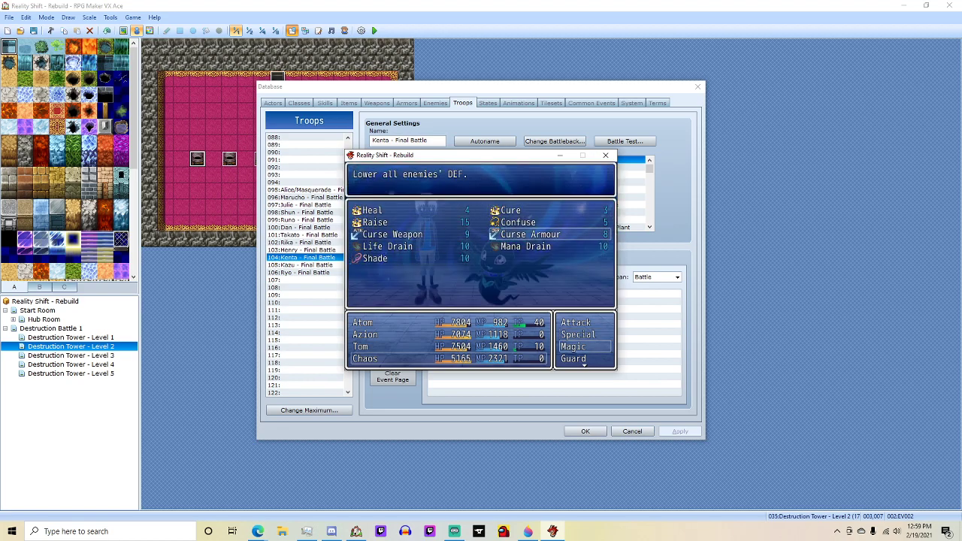
pyautogui.press('Return')
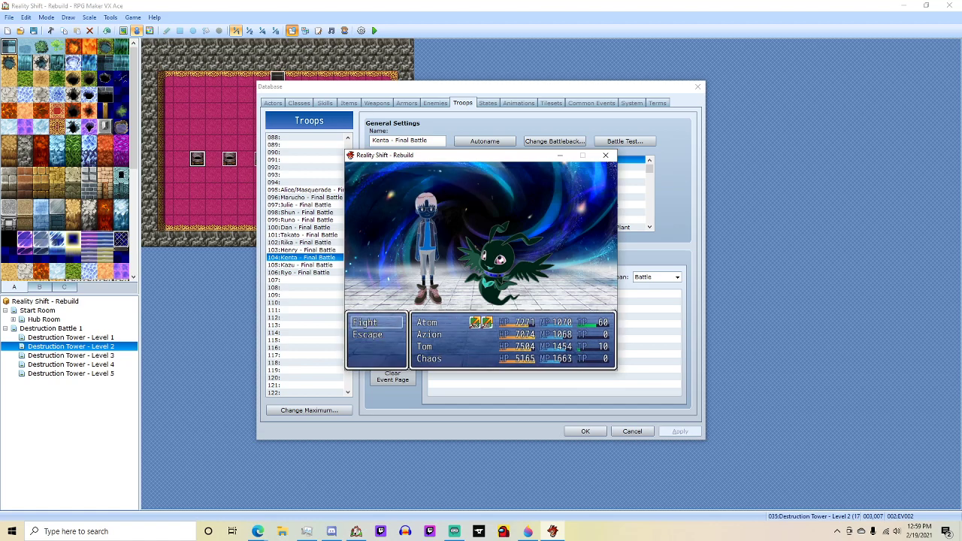
# Examine Atom's Special and Magic skill lists at the start of the fourth turn.
pyautogui.press('Return')
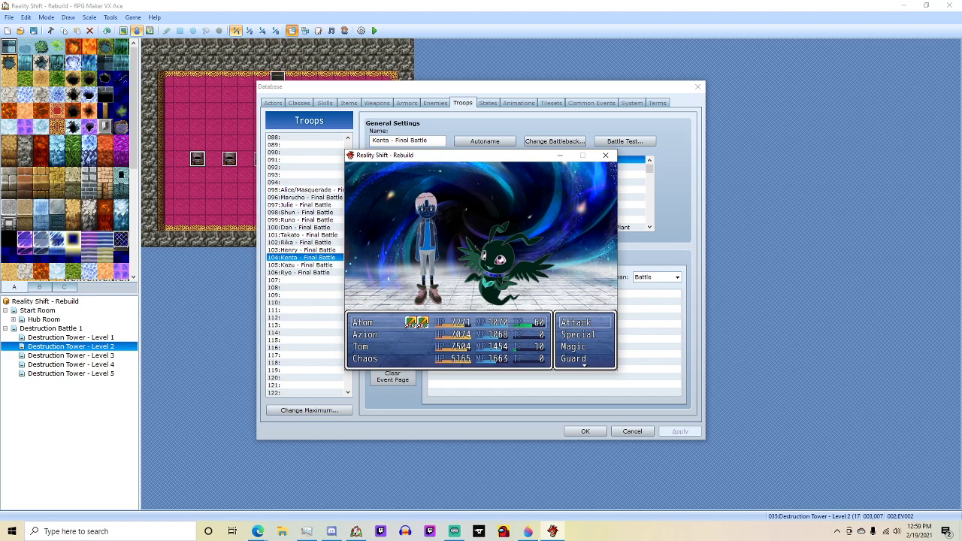
pyautogui.press('Down')
pyautogui.press('Return')
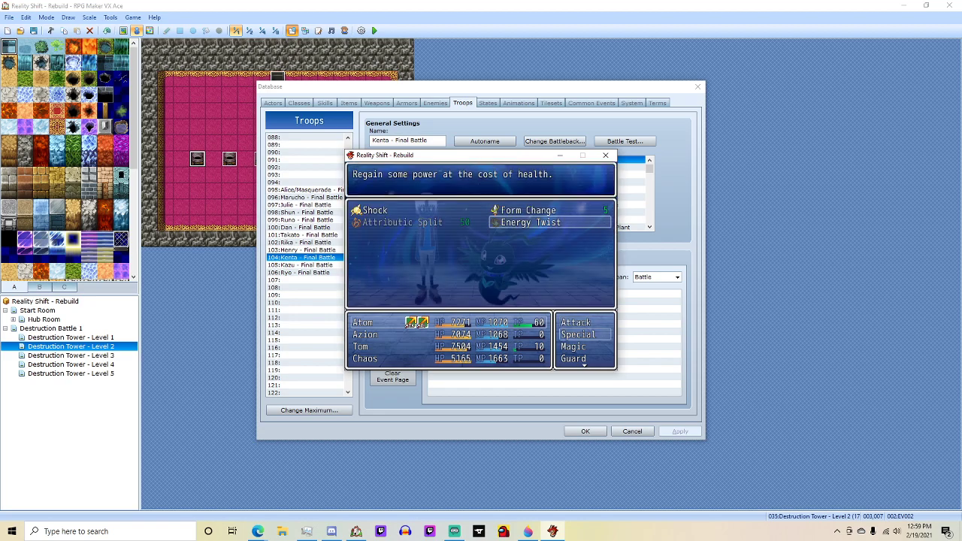
pyautogui.press('Left')
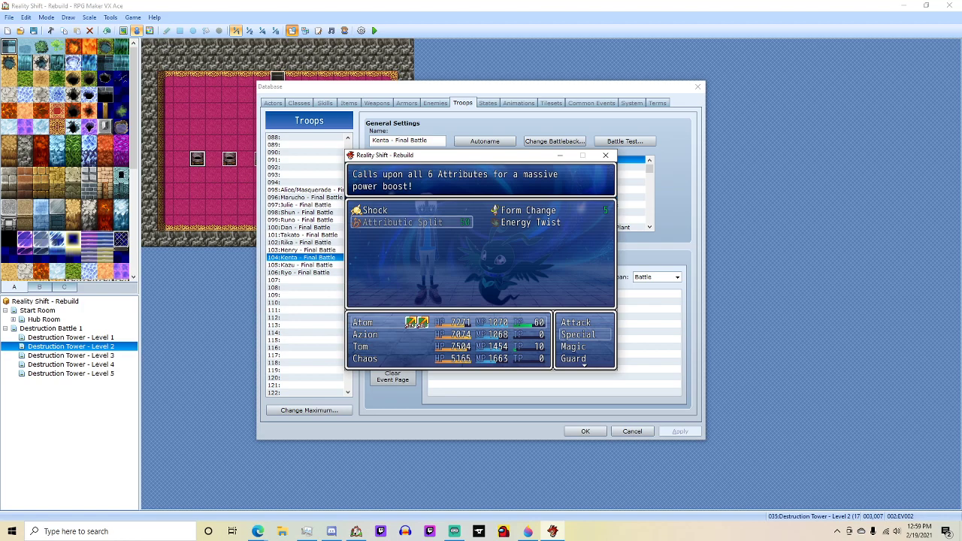
pyautogui.press('Right')
pyautogui.press('Escape')
pyautogui.press('Down')
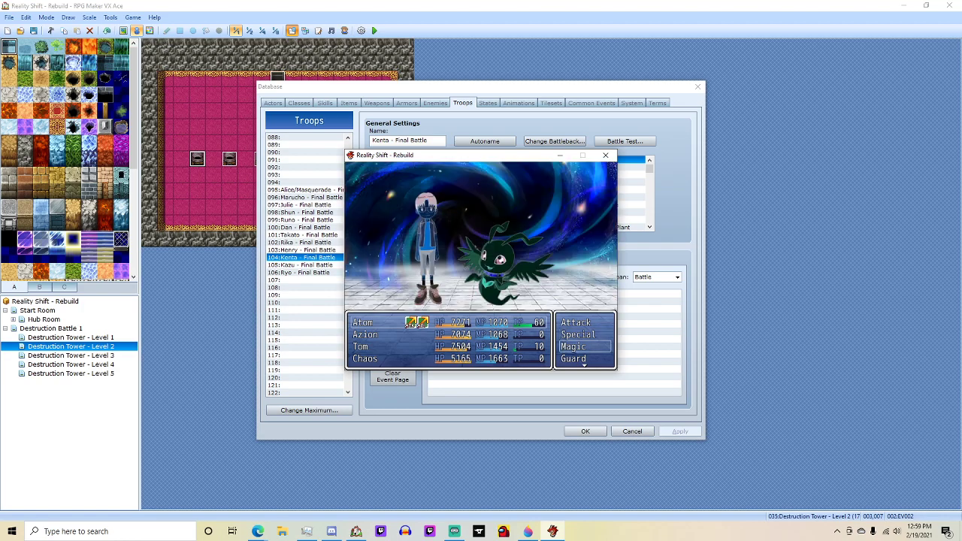
pyautogui.press('Return')
pyautogui.press('Right')
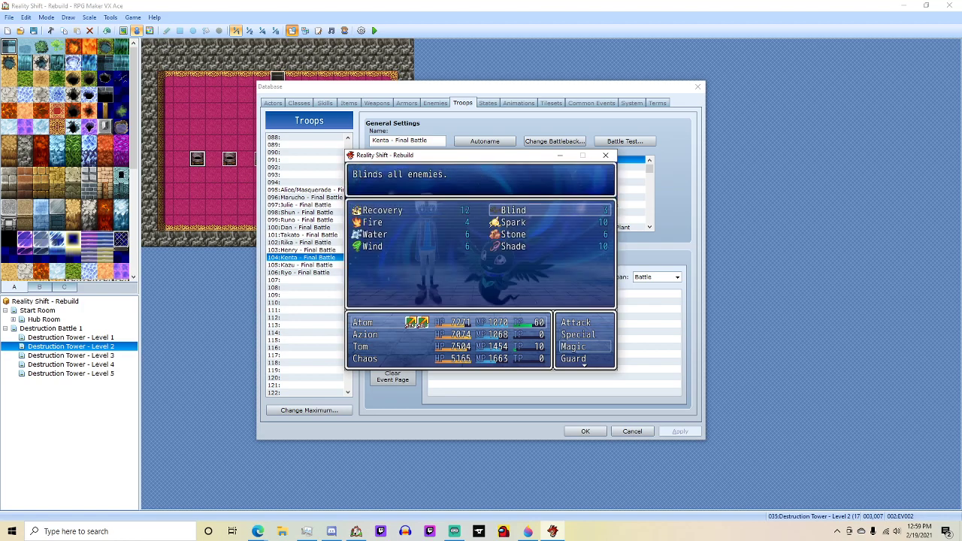
# Choose the fourth-turn actions and targets for Atom and Azion.
pyautogui.press('Escape')
pyautogui.press('Up')
pyautogui.press('Return')
pyautogui.press('Down')
pyautogui.press('Return')
pyautogui.press('Return')
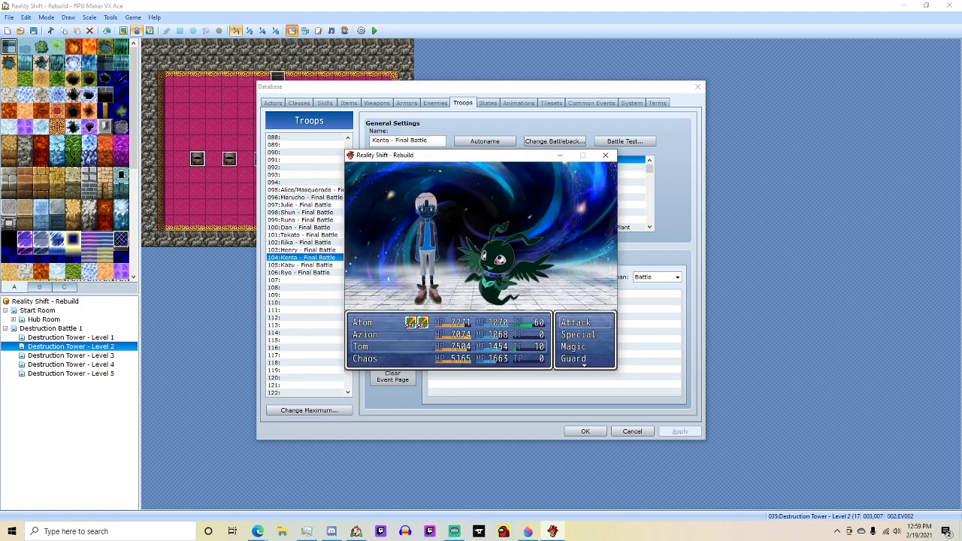
# Have Tom cast the Quick Move magic in the fourth turn.
pyautogui.press('Down')
pyautogui.press('Return')
pyautogui.press('Down')
pyautogui.press('Down')
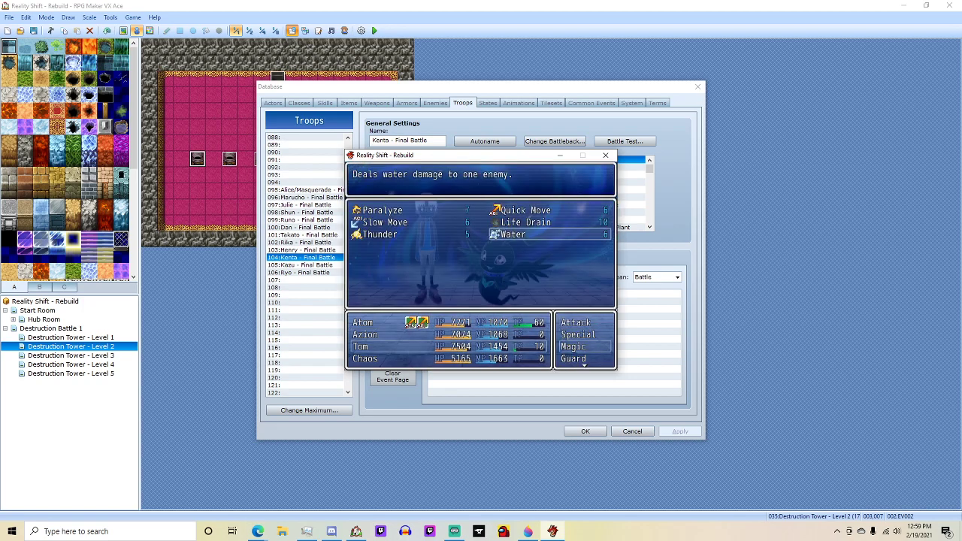
pyautogui.press('Up')
pyautogui.press('Up')
pyautogui.press('Return')
pyautogui.press('Return')
# Have Chaos cast Mana Drain on Dark Marineangemon to play out the fourth turn.
pyautogui.press('Down')
pyautogui.press('Down')
pyautogui.press('Return')
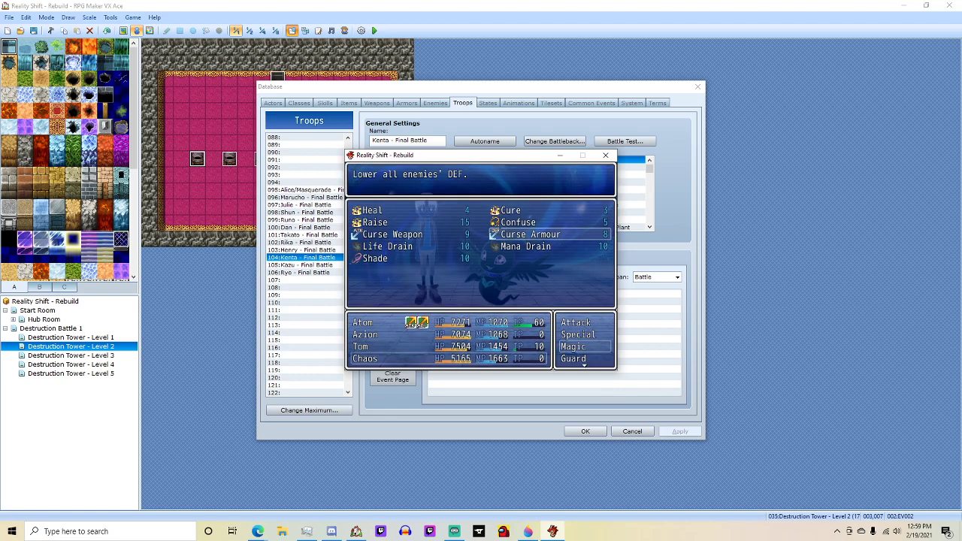
pyautogui.press('Left')
pyautogui.press('Down')
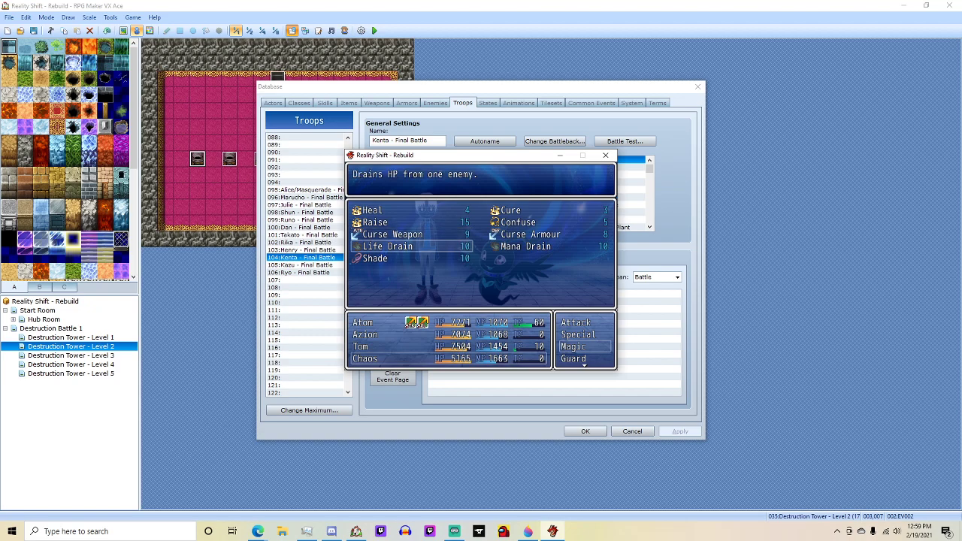
pyautogui.press('Right')
pyautogui.press('Return')
pyautogui.press('Return')
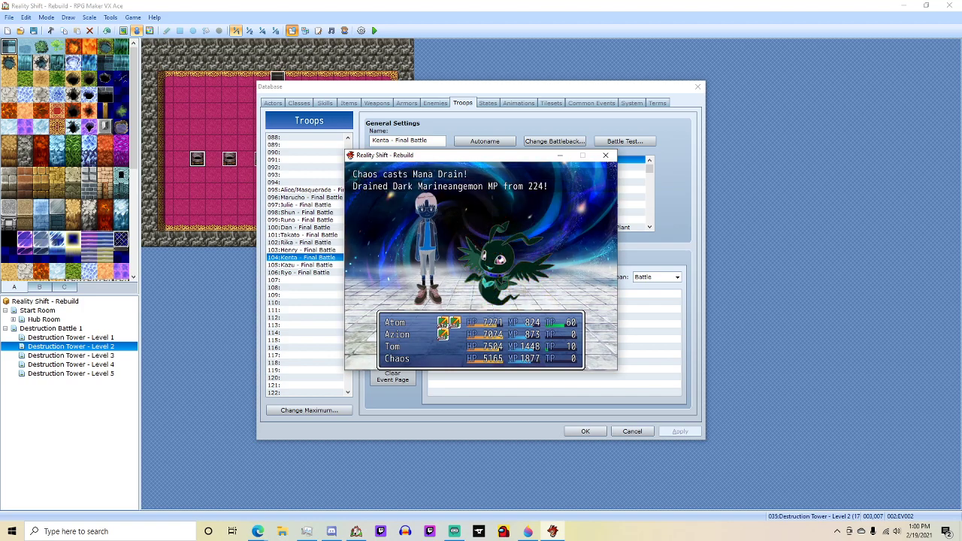
# Choose Atom's action and a Special skill with its target for Azion in the fifth turn.
pyautogui.press('Return')
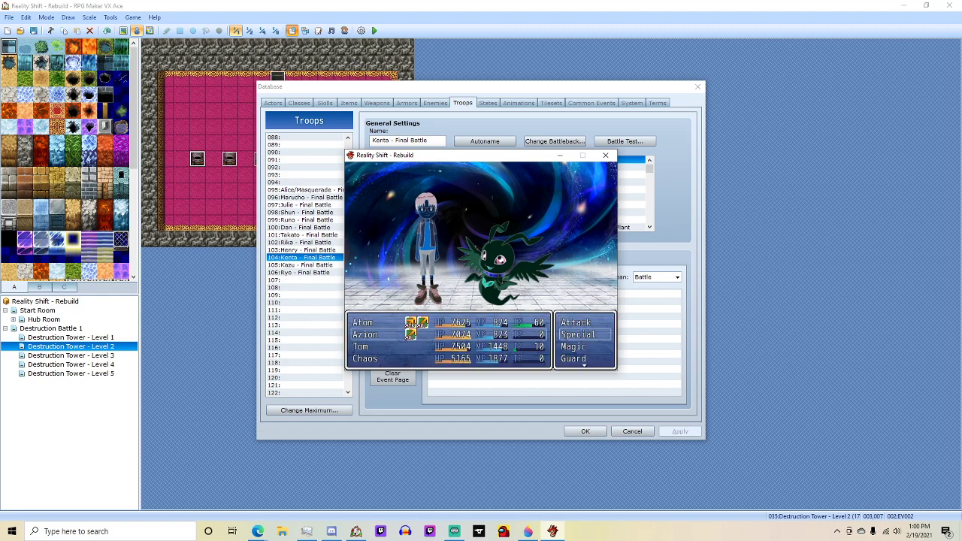
pyautogui.press('Return')
pyautogui.press('Return')
pyautogui.press('Down')
pyautogui.press('Return')
# Have Tom cast Thunder on an enemy in the fifth turn.
pyautogui.press('Down')
pyautogui.press('Down')
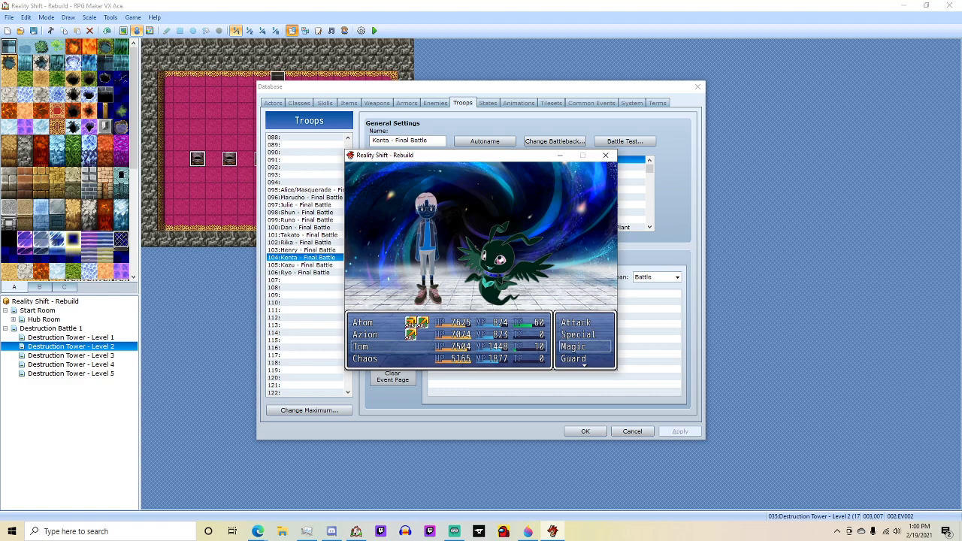
pyautogui.press('Return')
pyautogui.press('Left')
pyautogui.press('Down')
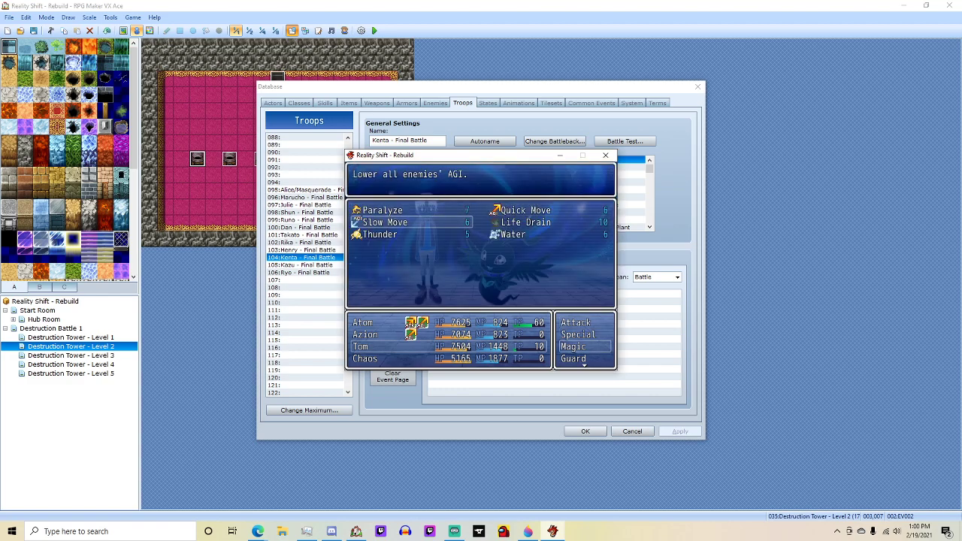
pyautogui.press('Down')
pyautogui.press('Return')
pyautogui.press('Return')
# Have Chaos cast Shade on Dark Marineangemon to play out the fifth turn.
pyautogui.press('Down')
pyautogui.press('Down')
pyautogui.press('Return')
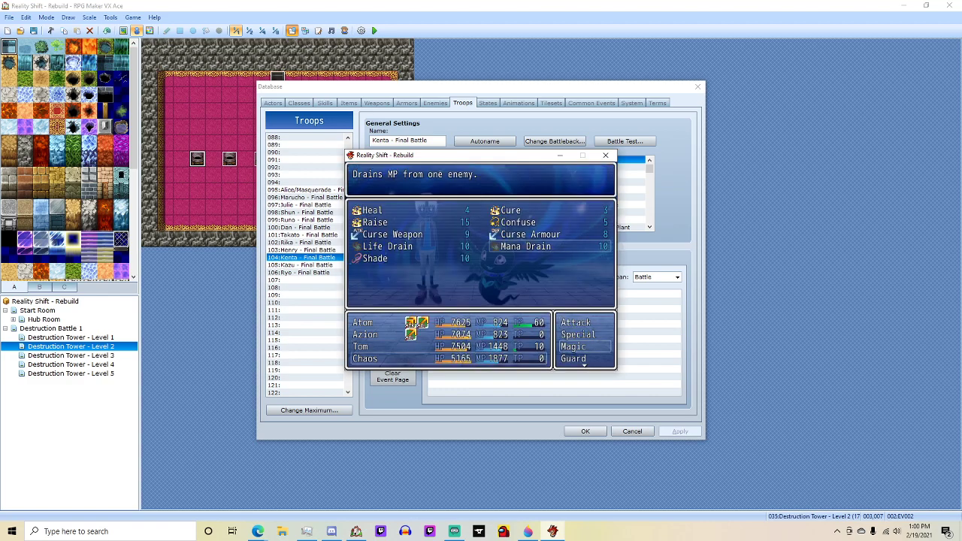
pyautogui.press('Left')
pyautogui.press('Down')
pyautogui.press('Return')
pyautogui.press('Return')
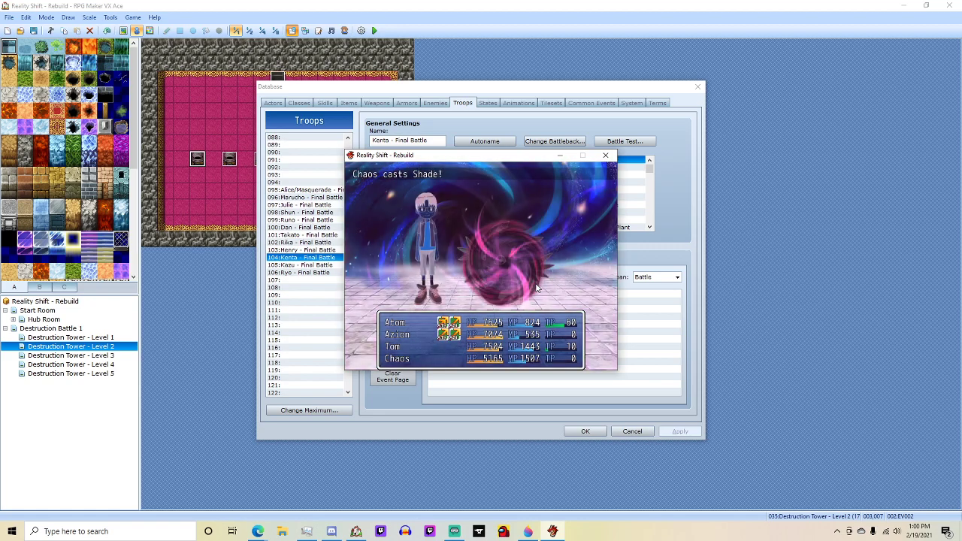
# Choose the sixth-turn actions, with Azion attacking Dark Kenta and Tom using the Tackle special.
pyautogui.press('Return')
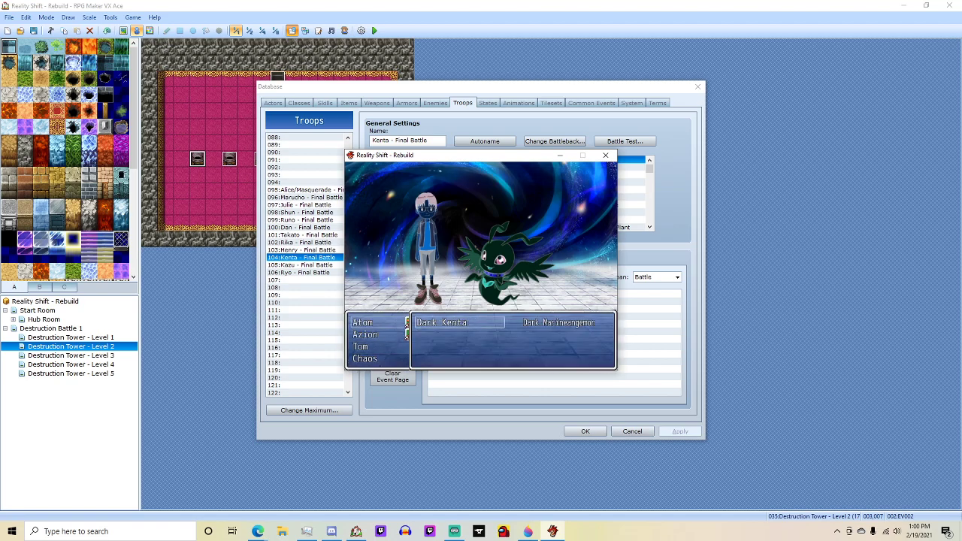
pyautogui.press('Return')
pyautogui.press('Return')
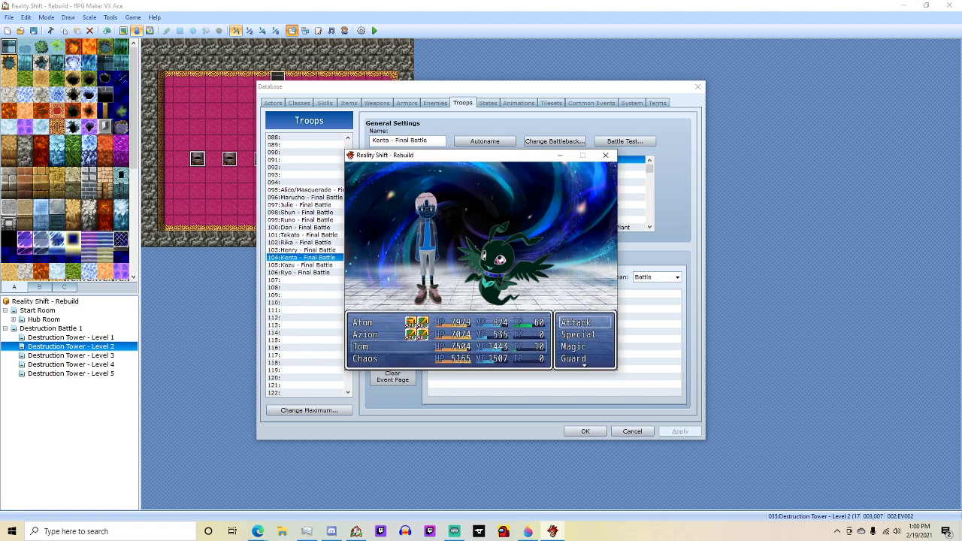
pyautogui.press('Return')
pyautogui.press('Return')
pyautogui.press('Return')
# Have Chaos cast Shade on Dark Marineangemon to play out the sixth turn.
pyautogui.press('Down')
pyautogui.press('Down')
pyautogui.press('Return')
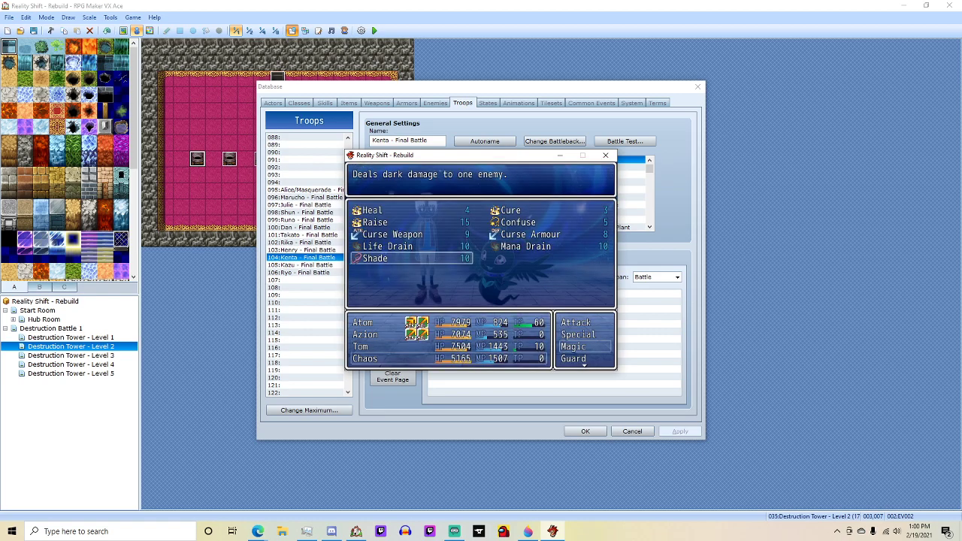
pyautogui.press('Return')
pyautogui.press('Return')
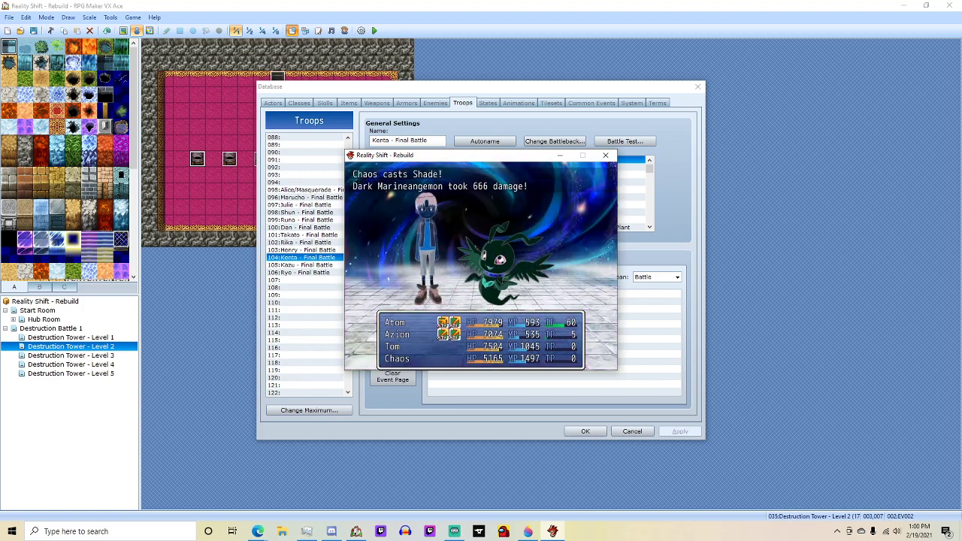
# Choose Atom's and Azion's seventh-turn actions and have Tom use the Energy Twist special.
pyautogui.press('Return')
pyautogui.press('Return')
pyautogui.press('Return')
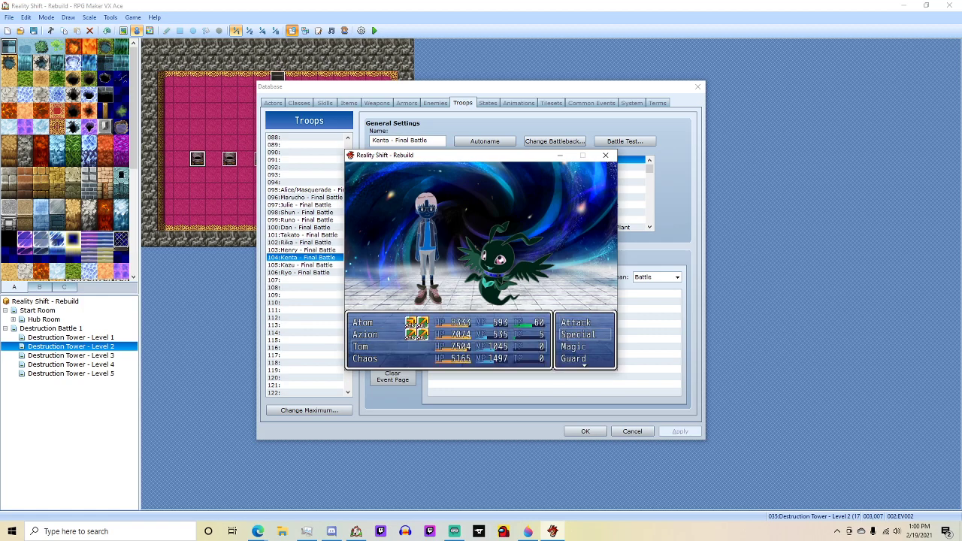
pyautogui.press('Return')
pyautogui.press('Down')
pyautogui.press('Return')
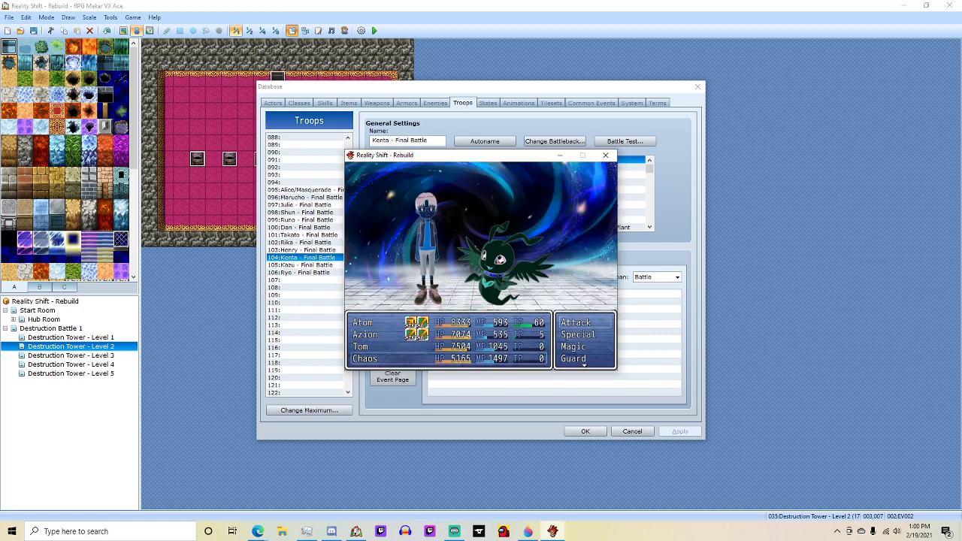
# Have Chaos cast Shade on Dark Marineangemon to play out the seventh turn.
pyautogui.press('Down')
pyautogui.press('Return')
pyautogui.press('Return')
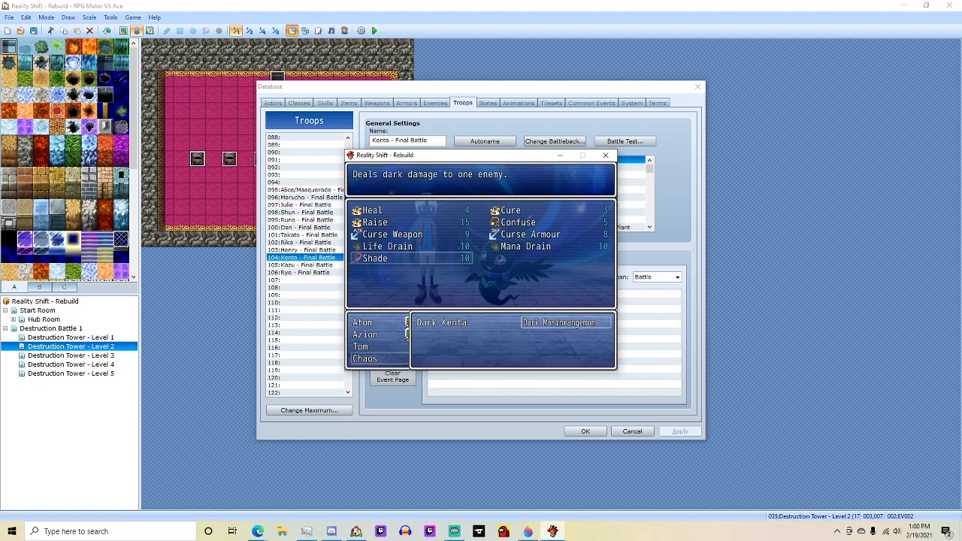
pyautogui.press('Return')
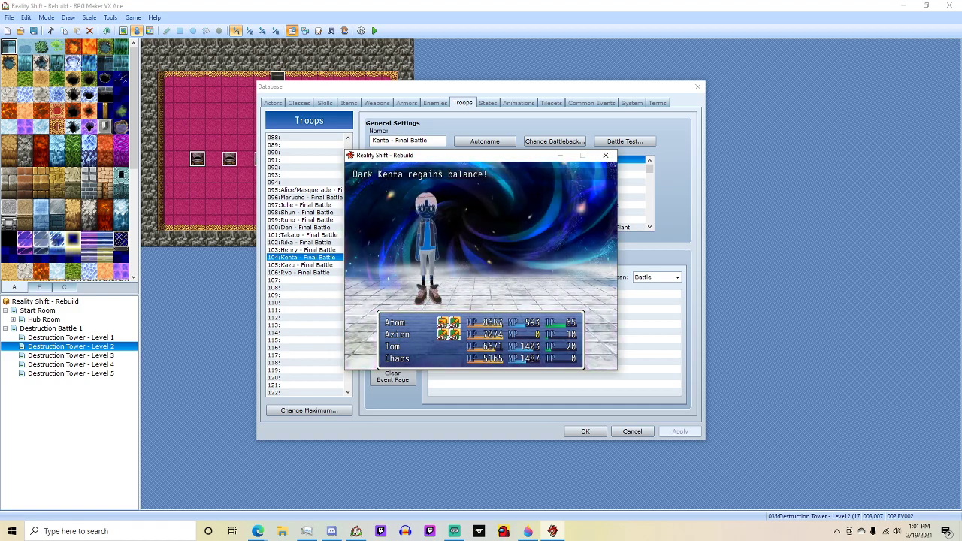
# Have Tom cast Paralyze on Dark Kenta in the eighth turn.
pyautogui.press('Down')
pyautogui.press('Down')
pyautogui.press('Return')
pyautogui.press('Down')
pyautogui.press('Down')
pyautogui.press('Up')
pyautogui.press('Up')
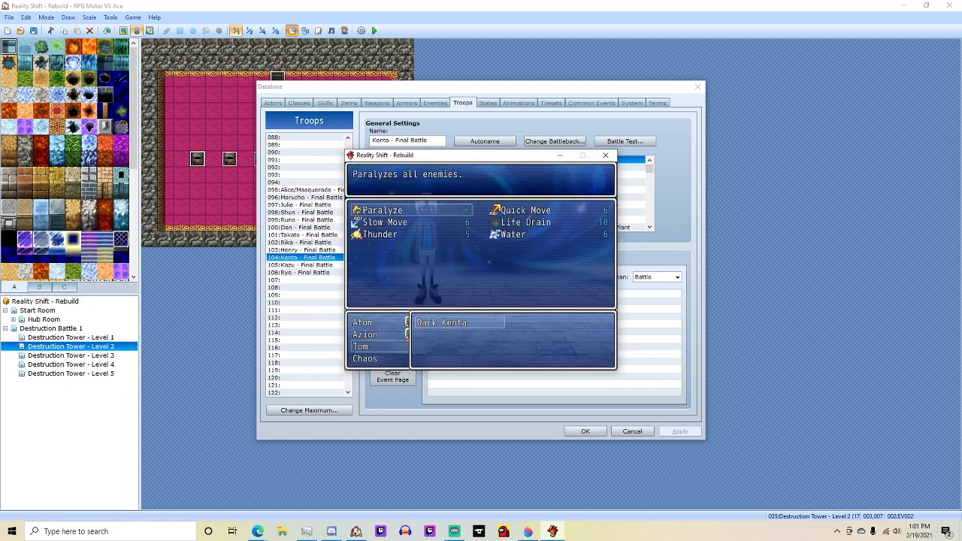
pyautogui.press('Return')
# Have Chaos cast Shade on Dark Kenta to play out the eighth turn.
pyautogui.press('Return')
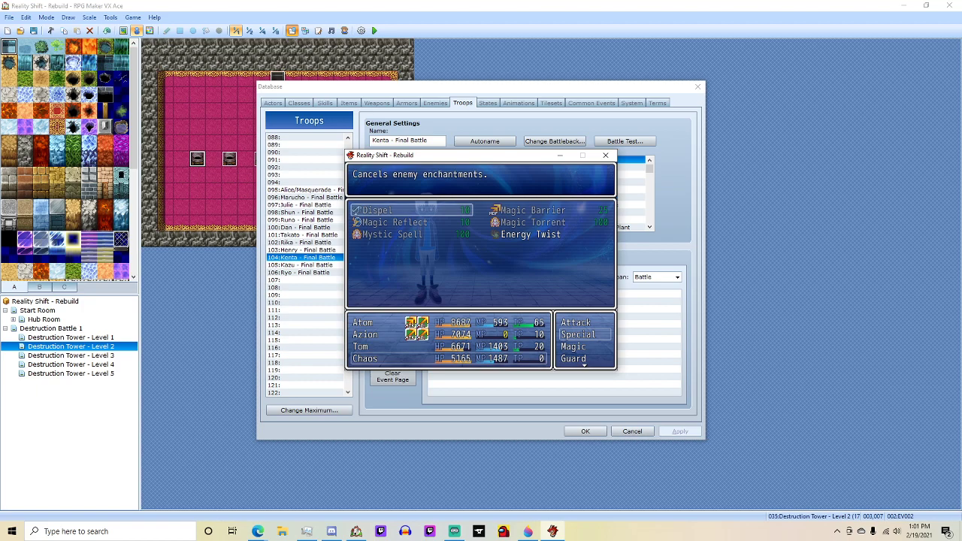
pyautogui.press('Escape')
pyautogui.press('Down')
pyautogui.press('Return')
pyautogui.press('Return')
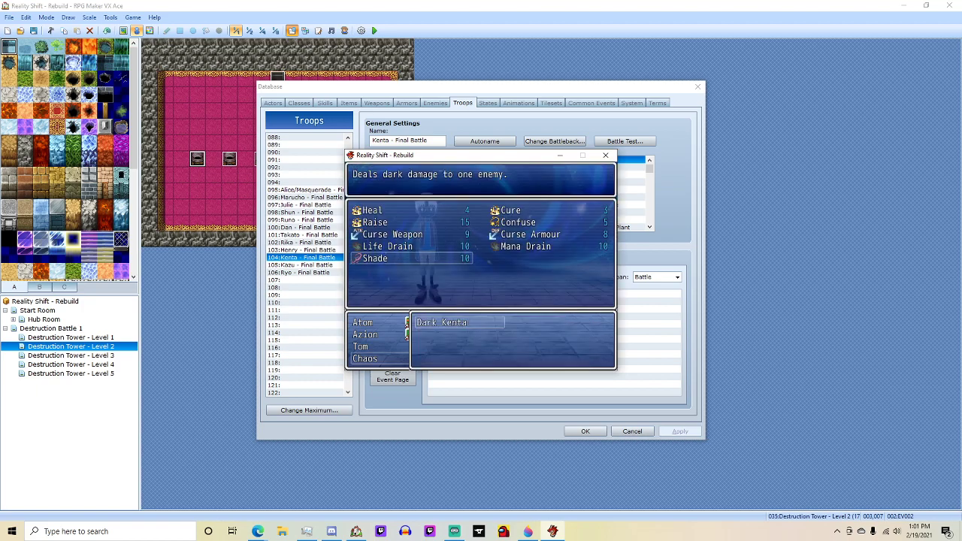
pyautogui.press('Return')
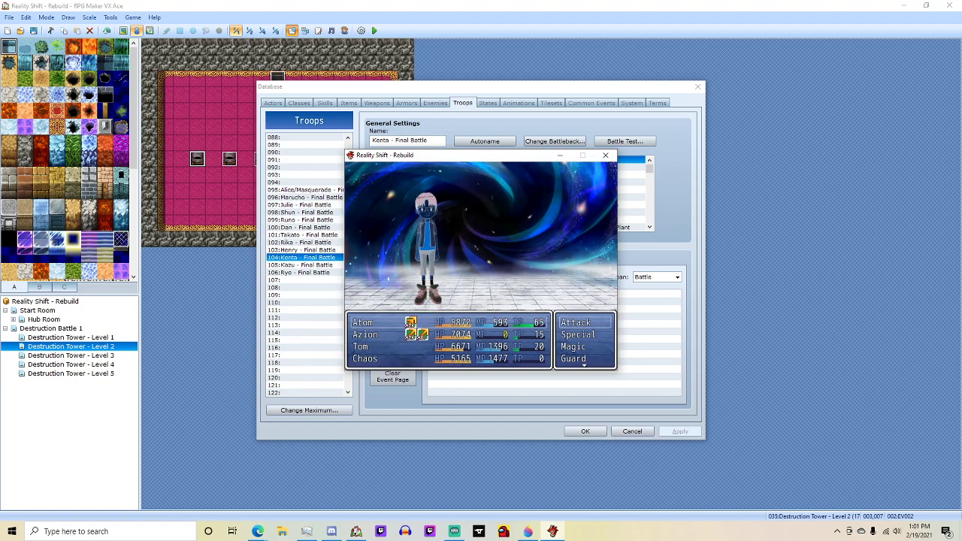
# Have Tom use the Tackle special on Dark Kenta in the ninth turn.
pyautogui.press('Down')
pyautogui.press('Down')
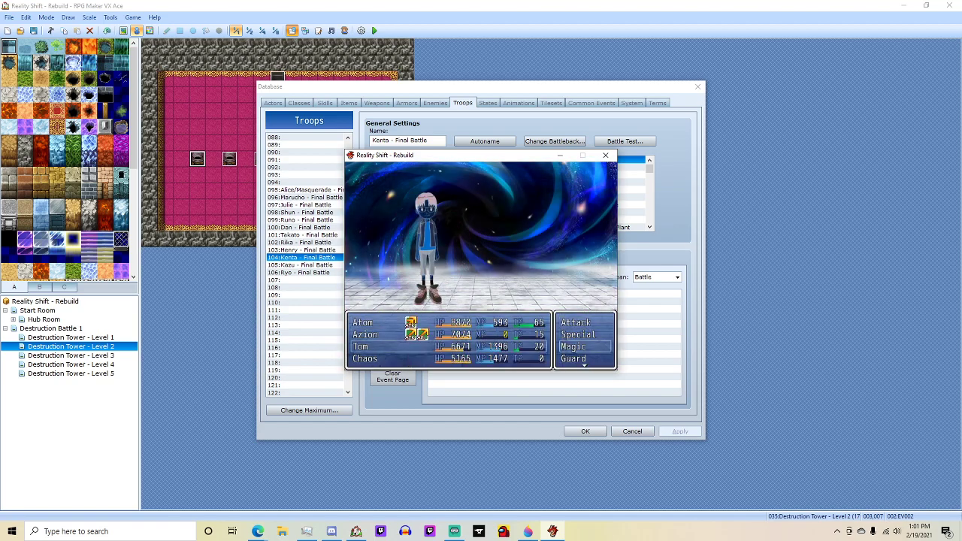
pyautogui.press('Return')
pyautogui.press('Escape')
pyautogui.press('Up')
pyautogui.press('Return')
pyautogui.press('Down')
pyautogui.press('Escape')
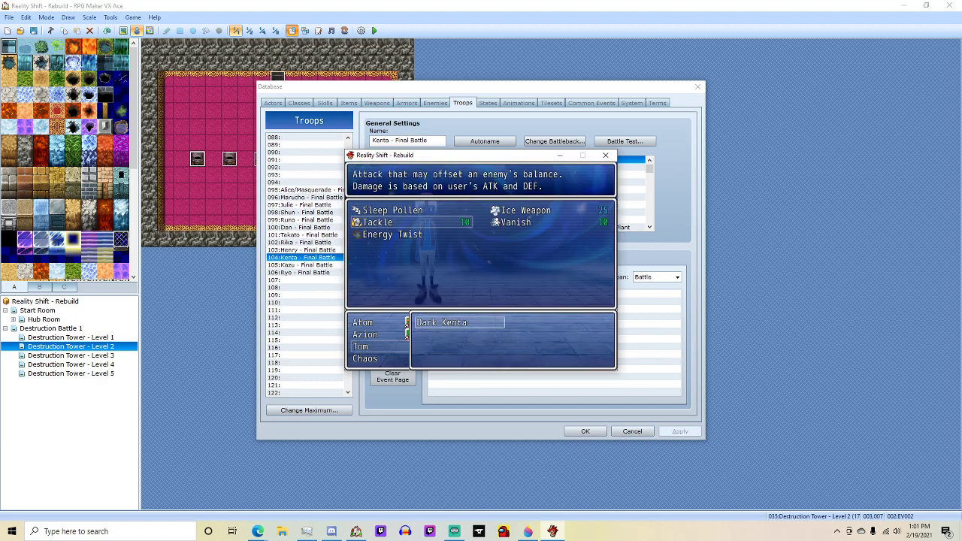
# Have Chaos cast Shade on Dark Kenta to play out the ninth turn.
pyautogui.press('Up')
pyautogui.press('Return')
pyautogui.press('Down')
pyautogui.press('Return')
pyautogui.press('Return')
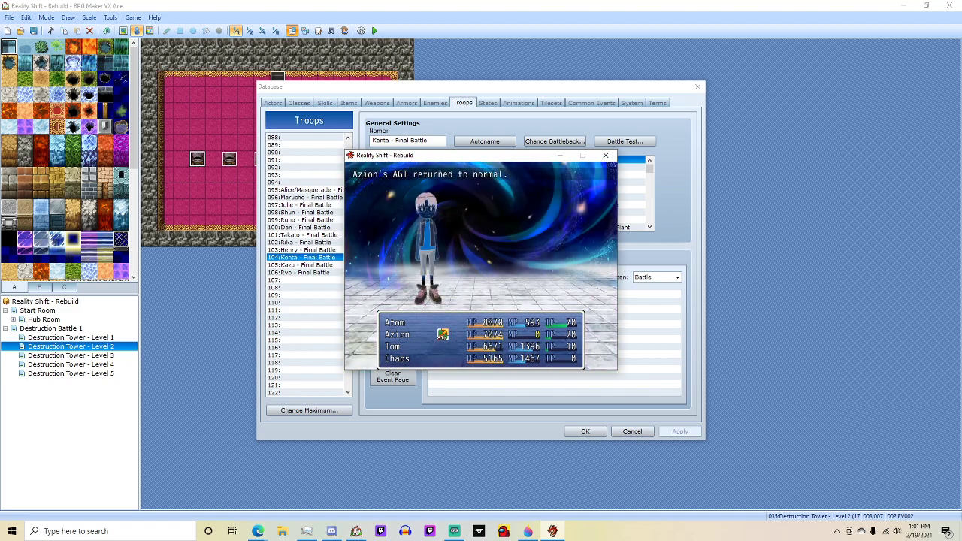
# Have all party members use normal attacks on Dark Kenta over the following turns.
pyautogui.press('Return')
pyautogui.press('Return')
pyautogui.press('Return')
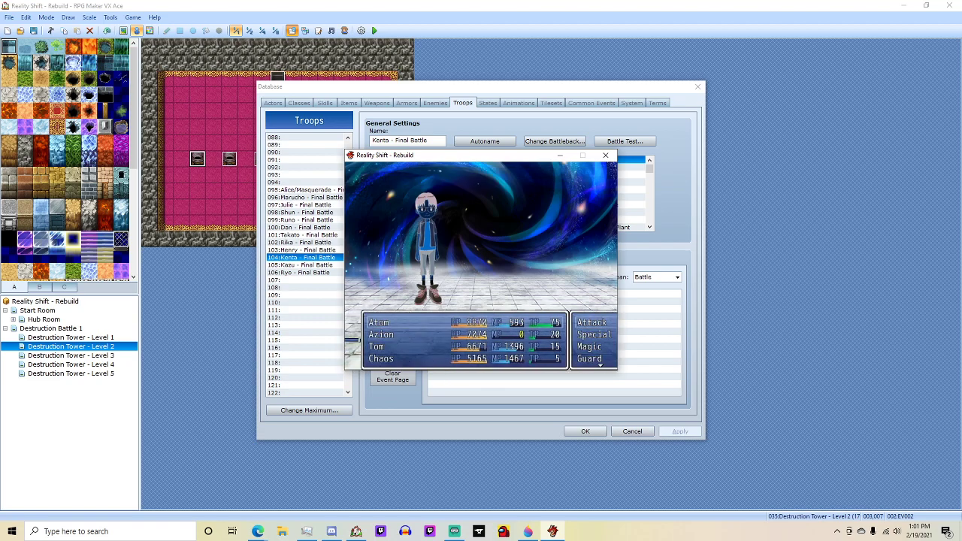
pyautogui.press('Return')
pyautogui.press('Return')
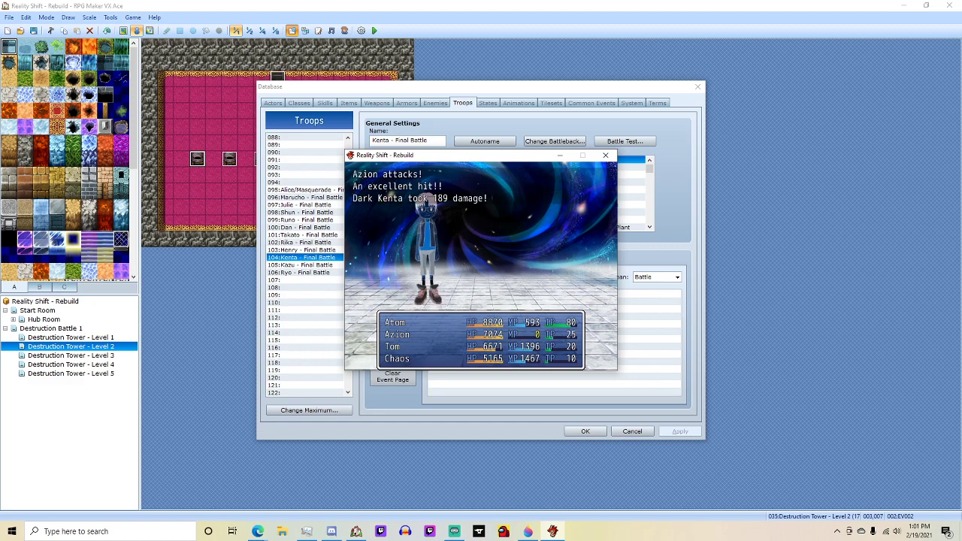
# Finish off Dark Kenta with normal attacks and close the victory message to end the battle test.
pyautogui.press('Return')
pyautogui.press('Return')
pyautogui.press('Return')
pyautogui.press('Return')
pyautogui.press('Return')
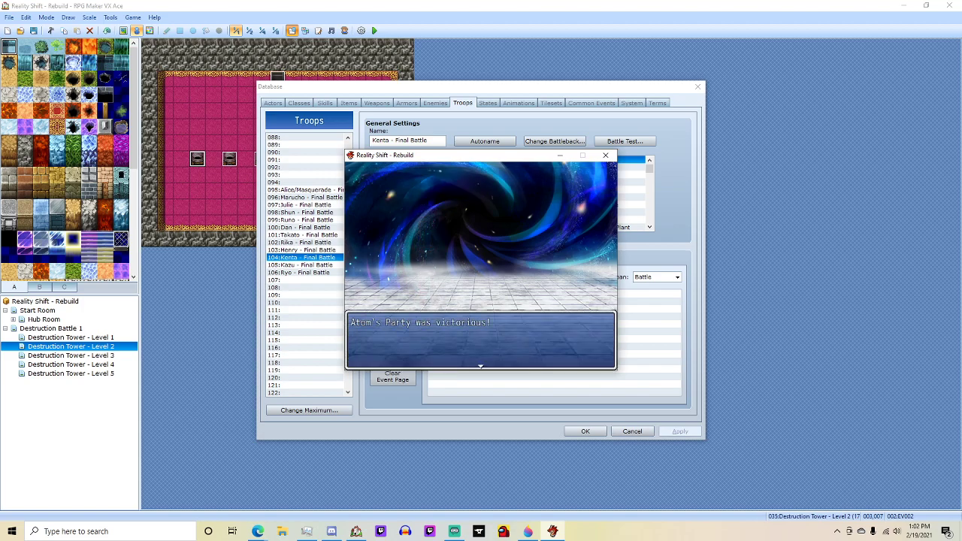
pyautogui.press('Return')
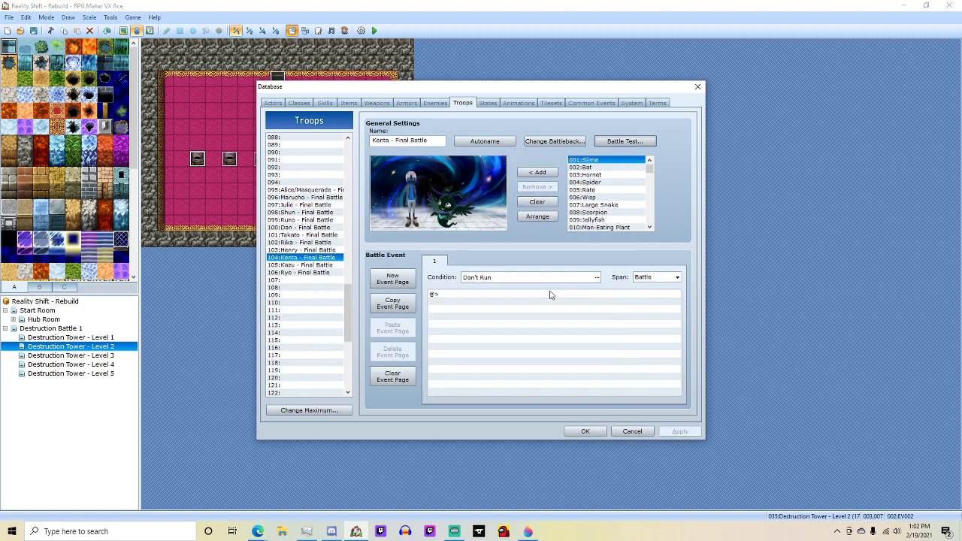
# Start a battle test of the Kazu - Final Battle troop with the existing party setup.
pyautogui.click(315, 266)
pyautogui.click(624, 141)
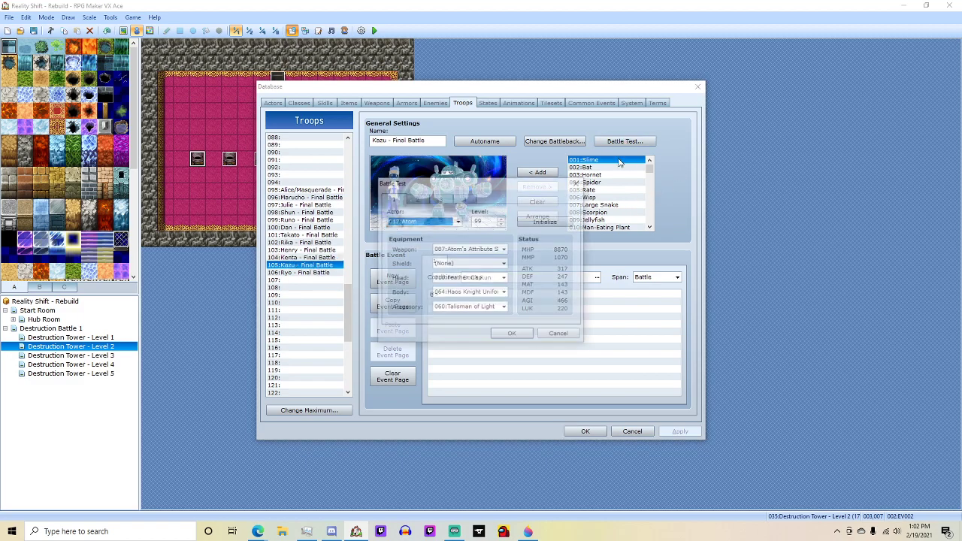
pyautogui.click(511, 336)
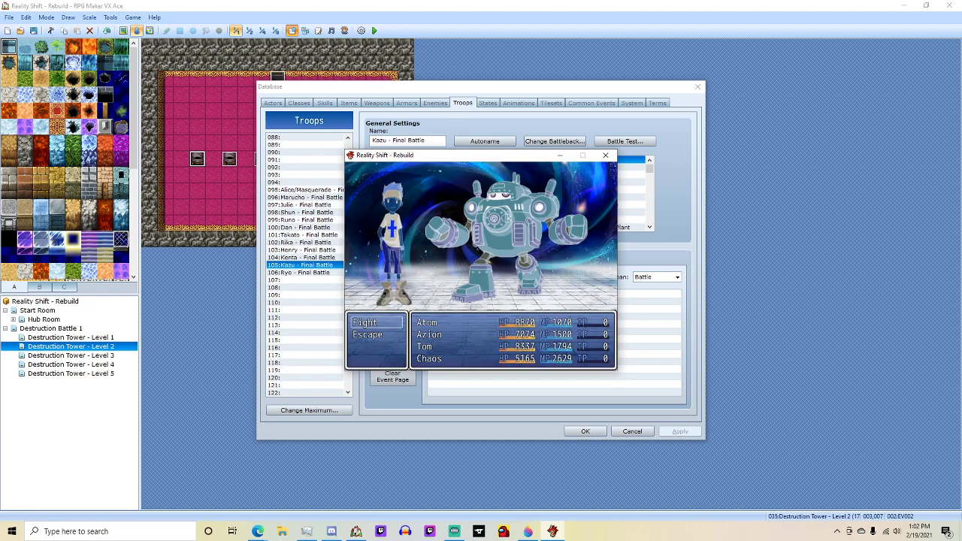
# Begin the fight and have Atom cast Blind in the first turn.
pyautogui.press('Return')
pyautogui.press('Down')
pyautogui.press('Return')
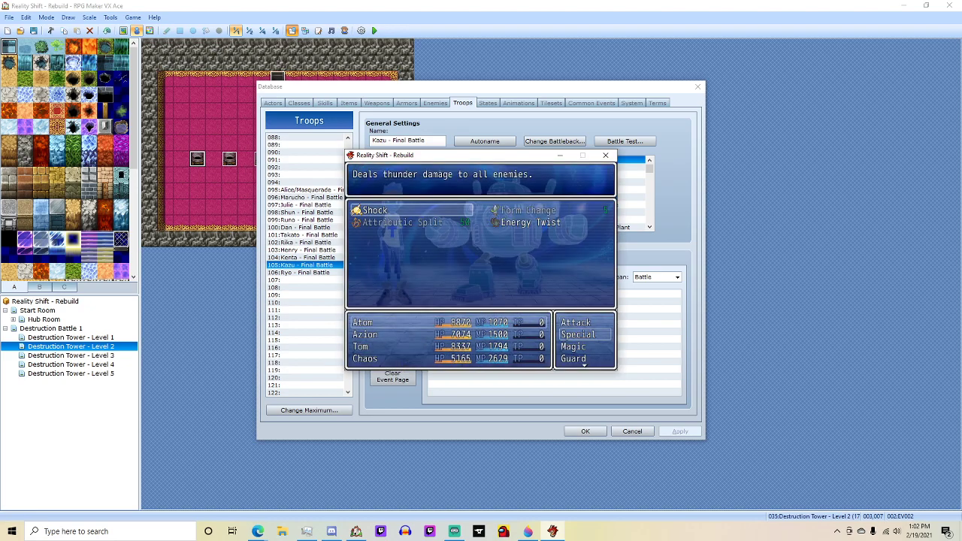
pyautogui.press('Escape')
pyautogui.press('Down')
pyautogui.press('Return')
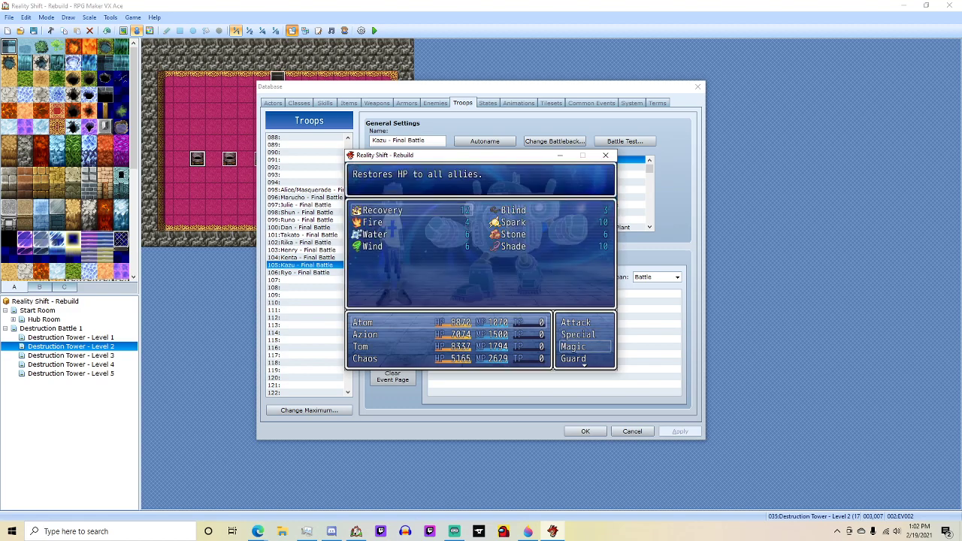
# Have Azion use the Glitch special in the first turn.
pyautogui.press('Escape')
pyautogui.press('Up')
pyautogui.press('Return')
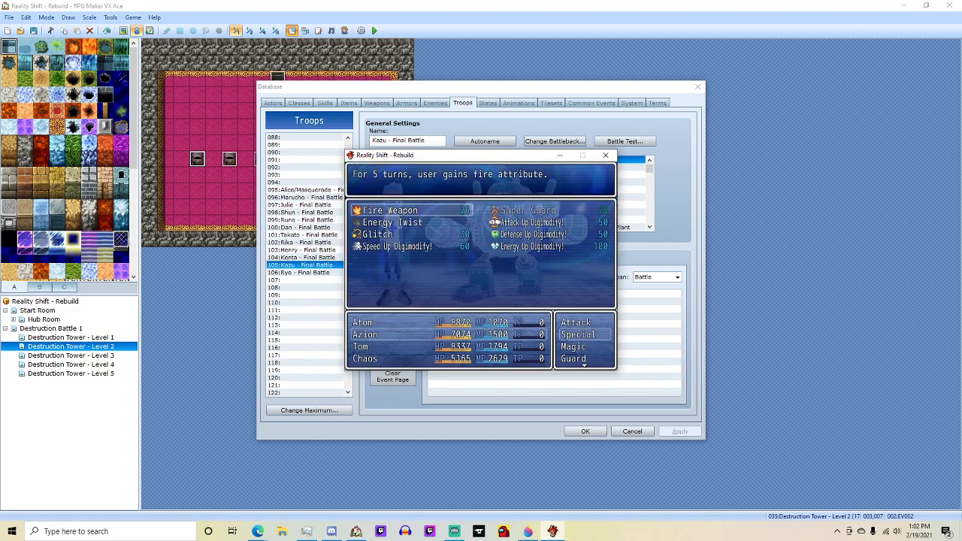
pyautogui.press('Down')
pyautogui.press('Down')
pyautogui.press('Return')
pyautogui.press('Return')
# Have Tom cast Water in the first turn.
pyautogui.press('Down')
pyautogui.press('Down')
pyautogui.press('Return')
pyautogui.press('Down')
pyautogui.press('Down')
pyautogui.press('Right')
pyautogui.press('Return')
pyautogui.press('Return')
# Have Chaos cast Curse Armour to play out the first turn.
pyautogui.press('Return')
pyautogui.press('Down')
pyautogui.press('Down')
pyautogui.press('Right')
pyautogui.press('Return')
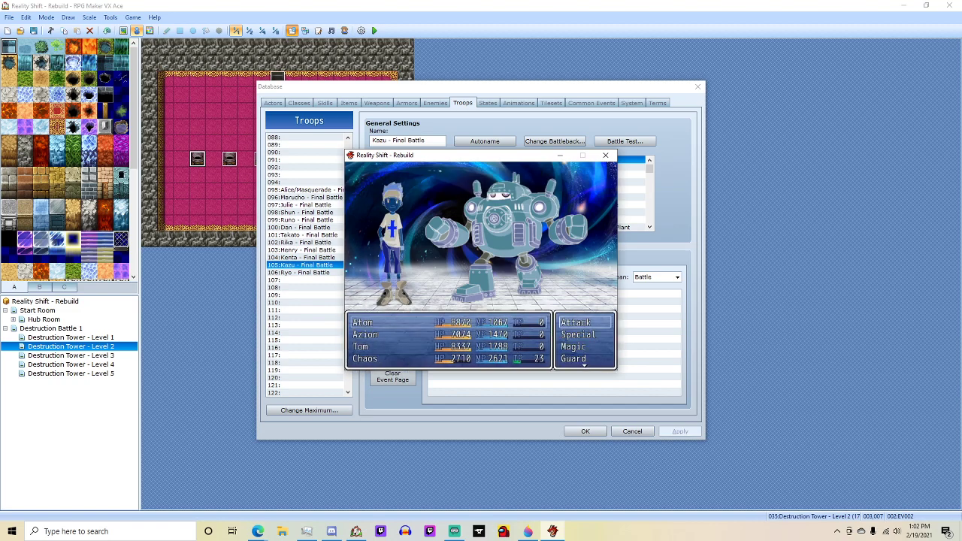
# Have Atom use a normal attack on Dark Gaurdromon in the second turn.
pyautogui.press('Down')
pyautogui.press('Return')
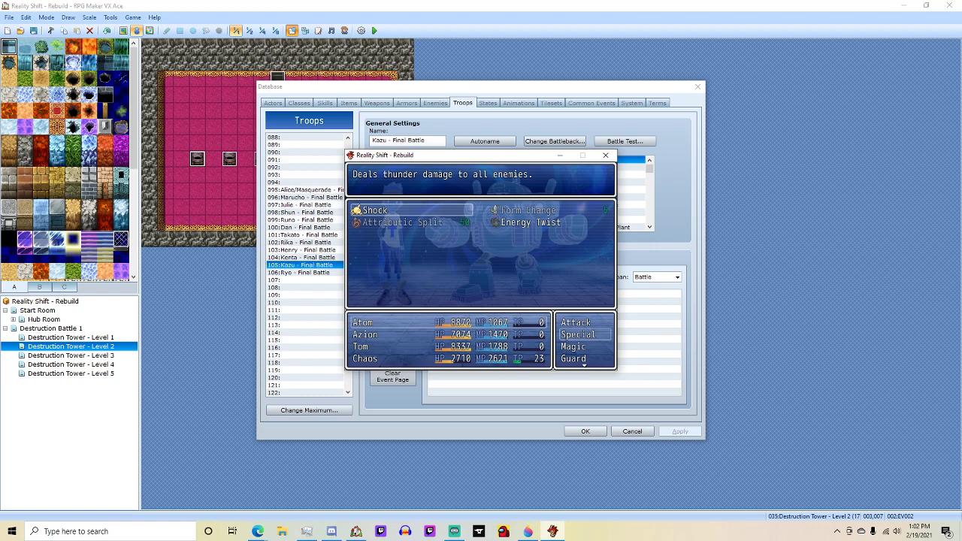
pyautogui.press('Return')
pyautogui.press('Right')
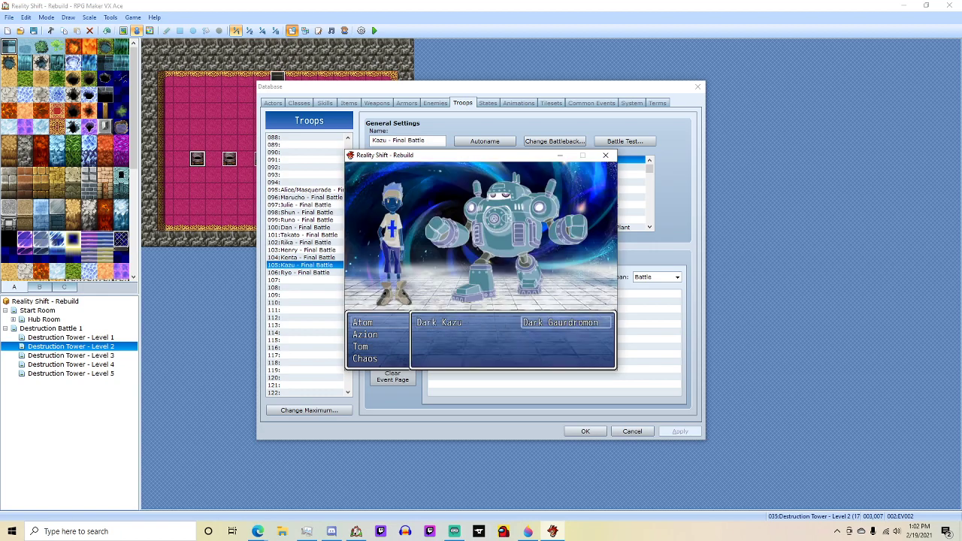
pyautogui.press('Return')
# Have Azion cast Fire II on Dark Gaurdromon in the second turn.
pyautogui.press('Down')
pyautogui.press('Down')
pyautogui.press('Return')
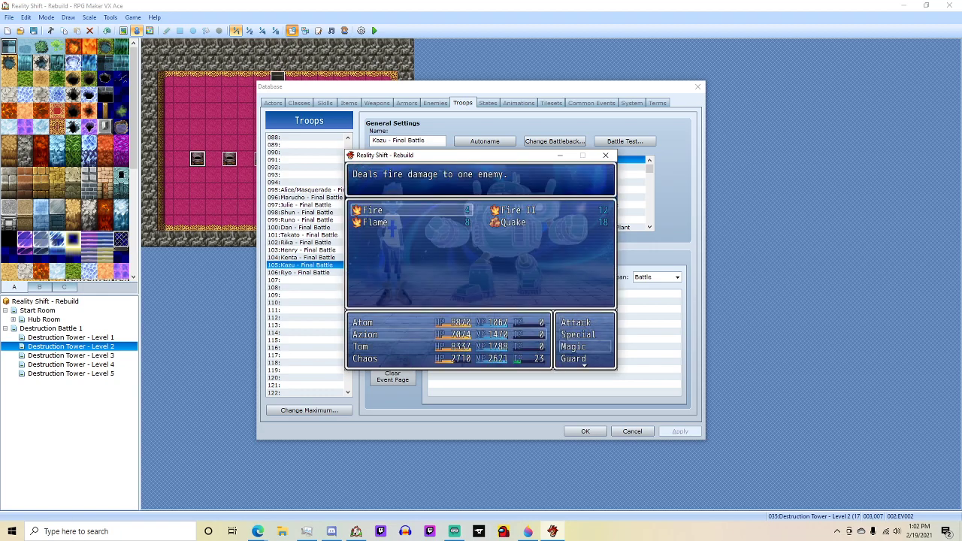
pyautogui.press('Right')
pyautogui.press('Return')
pyautogui.press('Right')
pyautogui.press('Return')
# Have Tom cast Water in the second turn.
pyautogui.press('Down')
pyautogui.press('Down')
pyautogui.press('Return')
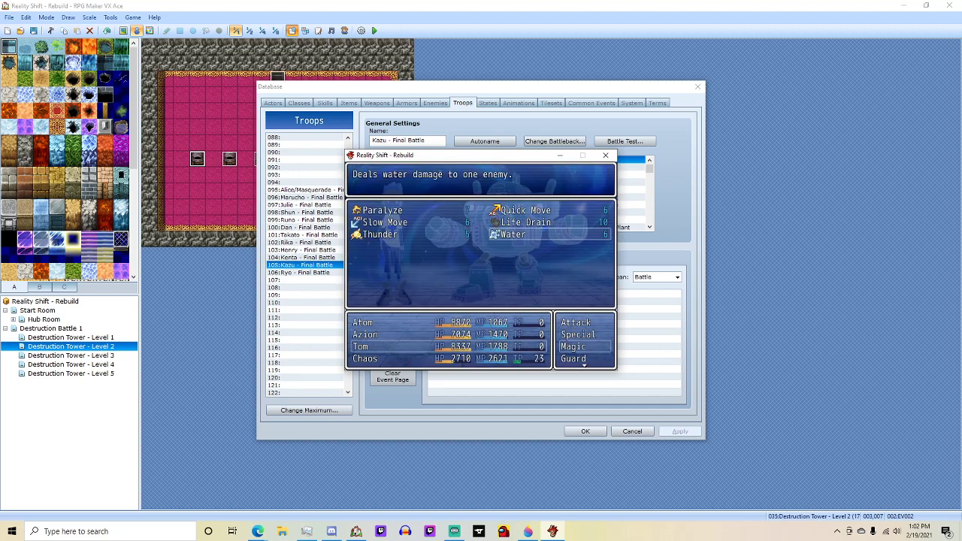
pyautogui.press('Return')
pyautogui.press('Return')
# Have Chaos cast Shade on Dark Gaurdromon to play out the second turn.
pyautogui.press('Down')
pyautogui.press('Down')
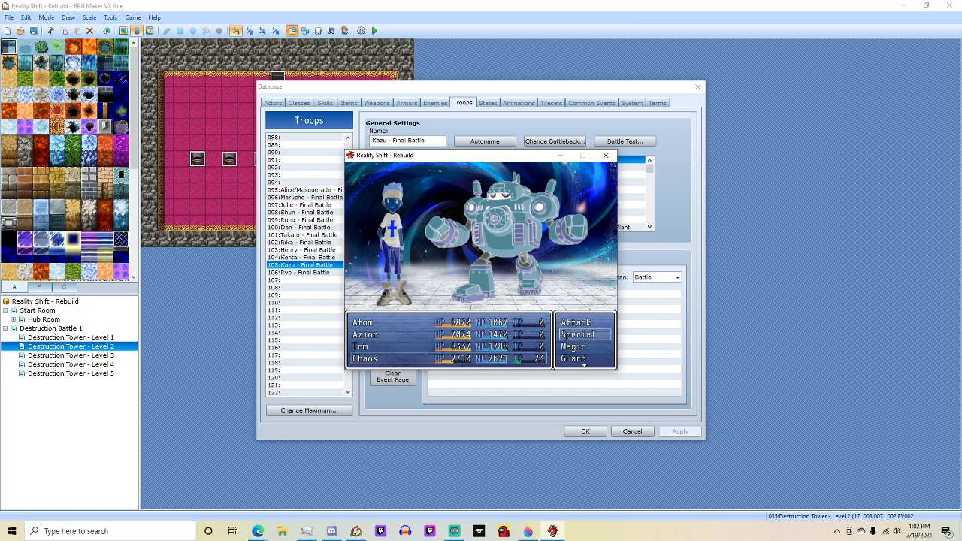
pyautogui.press('Return')
pyautogui.press('Right')
pyautogui.press('Down')
pyautogui.press('Down')
pyautogui.press('Down')
pyautogui.press('Left')
pyautogui.press('Down')
pyautogui.press('Return')
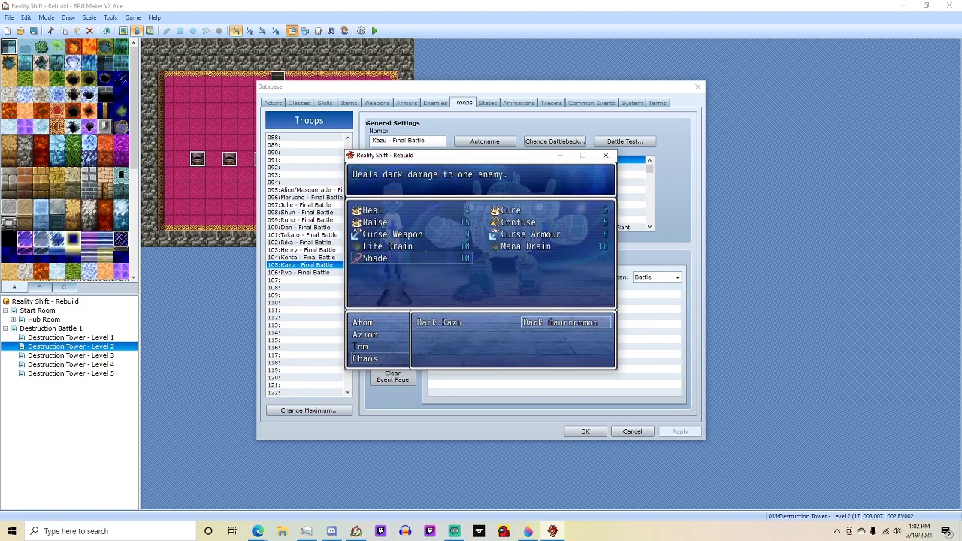
pyautogui.press('Return')
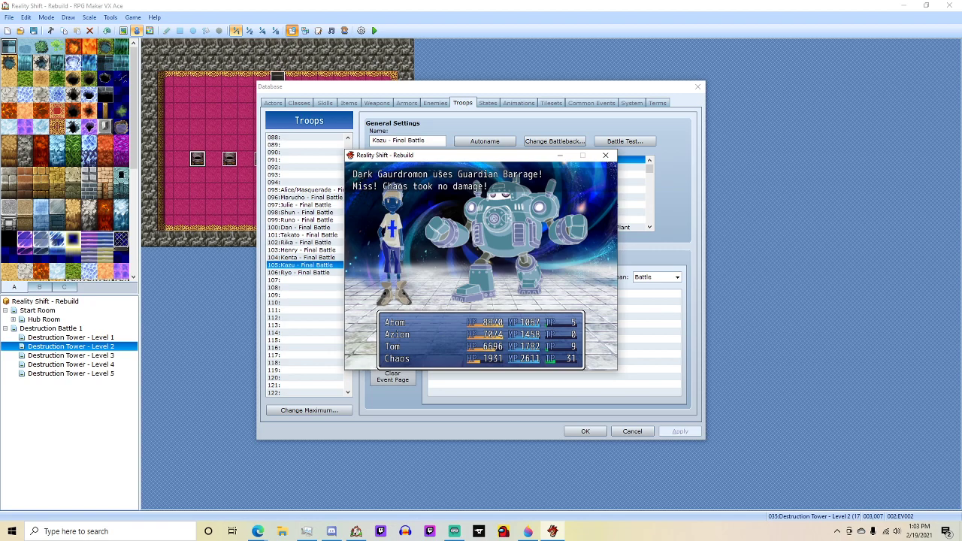
# Have Atom cast Recovery on the party in the third turn.
pyautogui.press('Return')
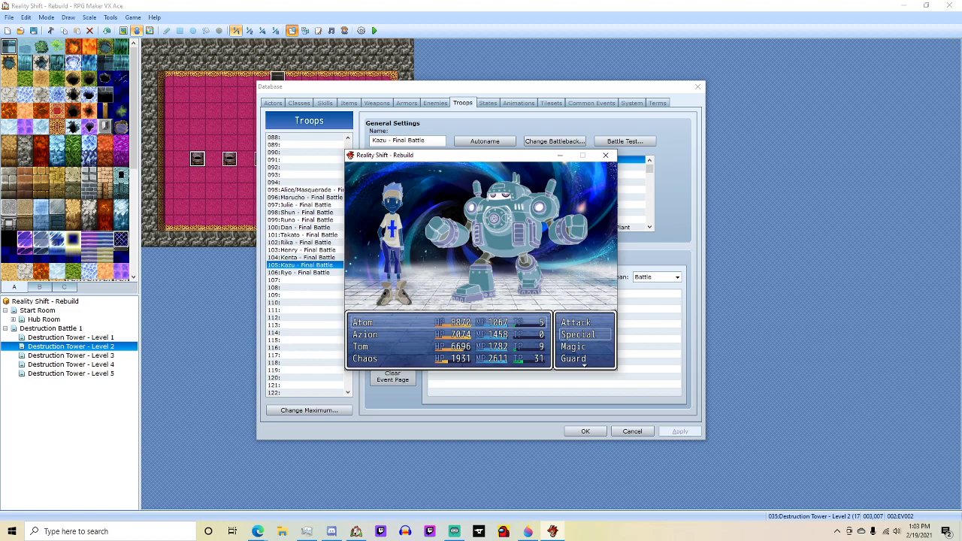
pyautogui.press('Return')
pyautogui.press('Escape')
pyautogui.press('Down')
pyautogui.press('Return')
pyautogui.press('Left')
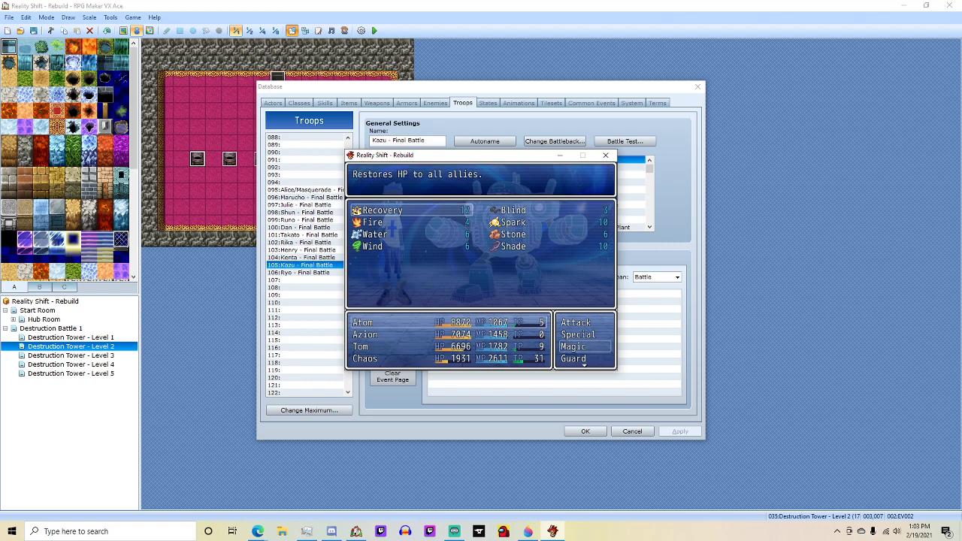
pyautogui.press('Return')
# Have Azion cast Fire II in the third turn.
pyautogui.press('Down')
pyautogui.press('Down')
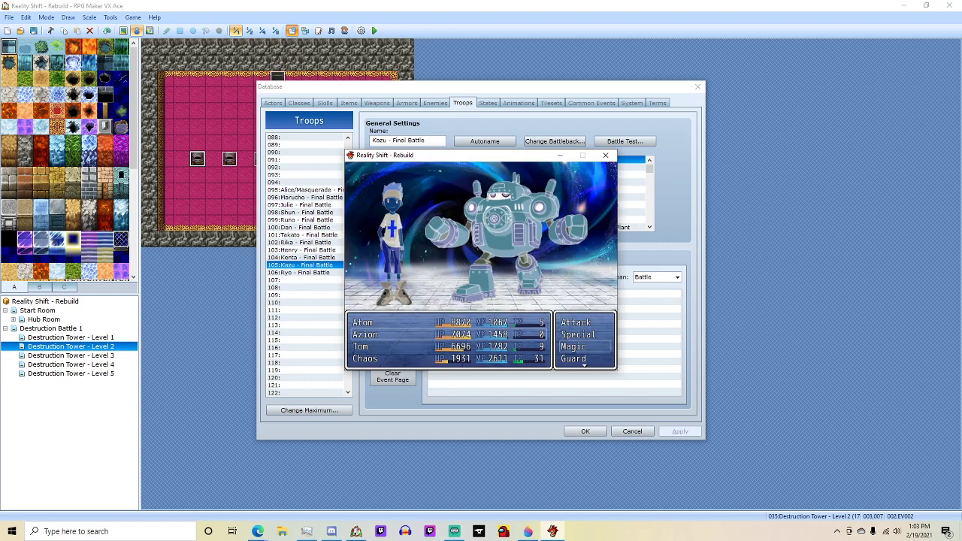
pyautogui.press('Return')
pyautogui.press('Right')
pyautogui.press('Return')
pyautogui.press('Return')
# Have Tom cast Paralyze on all enemies in the third turn.
pyautogui.press('Down')
pyautogui.press('Down')
pyautogui.press('Return')
pyautogui.press('Left')
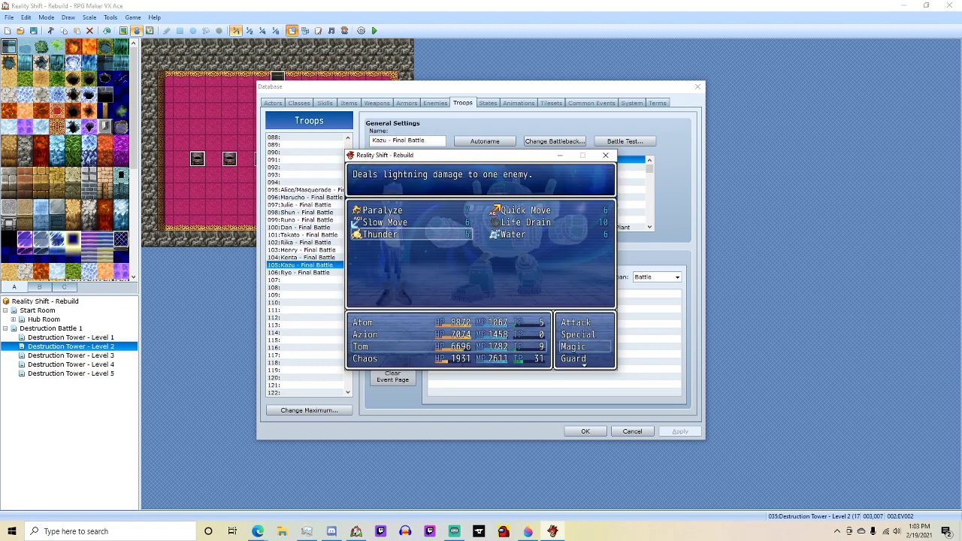
pyautogui.press('Up')
pyautogui.press('Up')
pyautogui.press('Return')
pyautogui.press('Return')
# Have Chaos cast Heal on itself to play out the third turn.
pyautogui.press('Down')
pyautogui.press('Down')
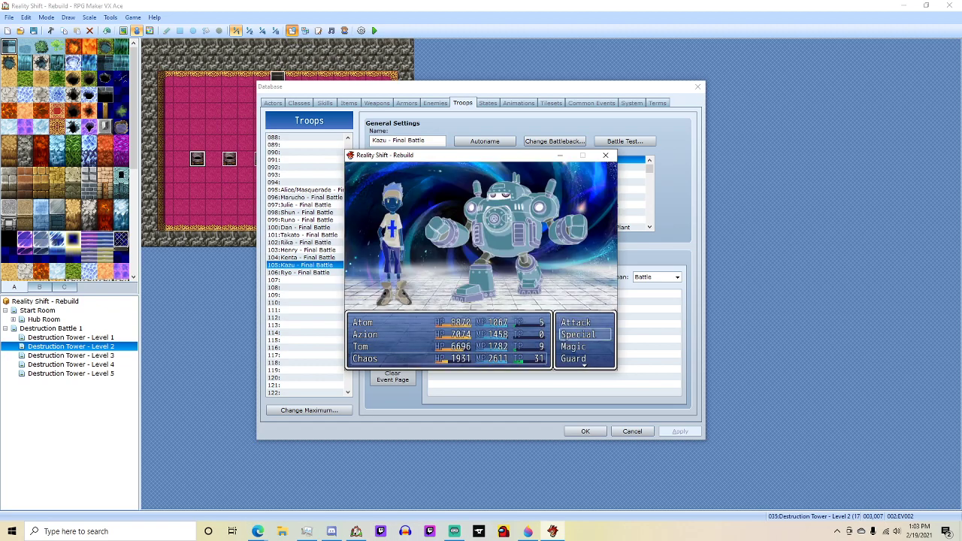
pyautogui.press('Return')
pyautogui.press('Up')
pyautogui.press('Up')
pyautogui.press('Up')
pyautogui.press('Up')
pyautogui.press('Return')
pyautogui.press('Up')
pyautogui.press('Return')
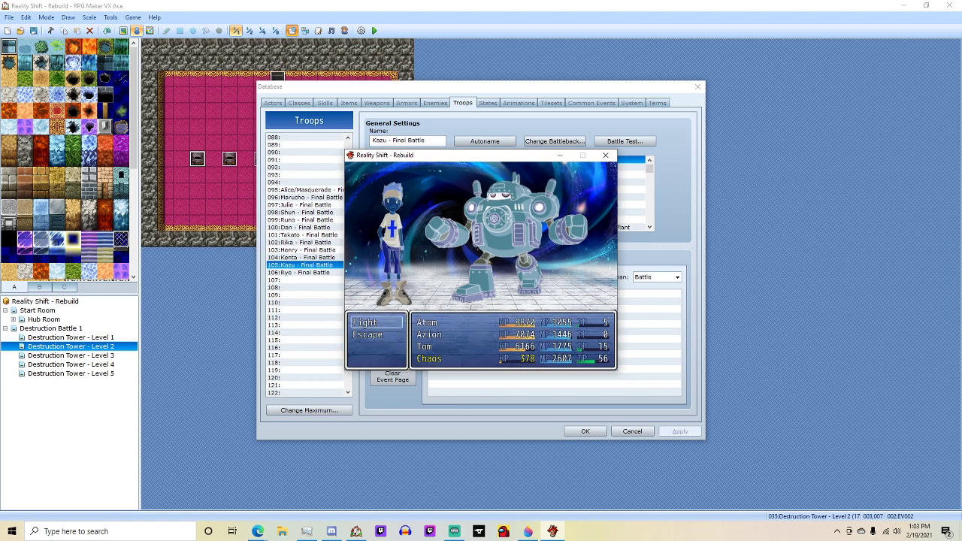
# Have Atom cast Recovery on the party in the fourth turn.
pyautogui.press('Return')
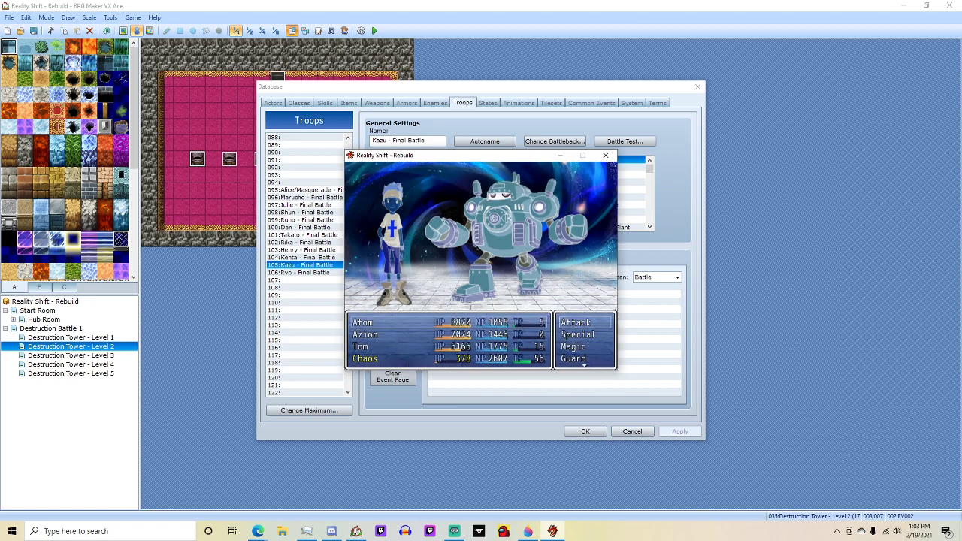
pyautogui.press('Down')
pyautogui.press('Return')
pyautogui.press('Escape')
pyautogui.press('Down')
pyautogui.press('Return')
pyautogui.press('Return')
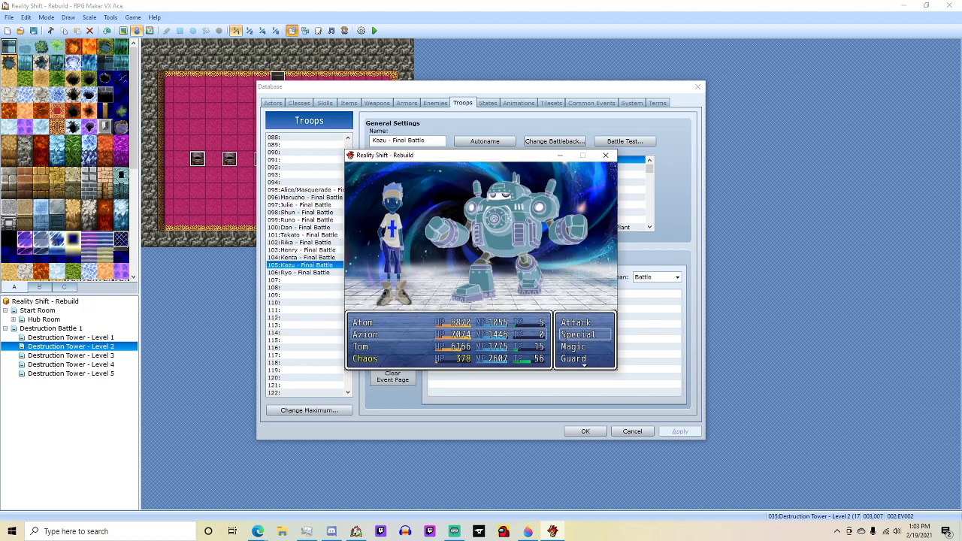
# Have Azion use the Defense Up Digimodify! special on Chaos in the fourth turn.
pyautogui.press('Down')
pyautogui.press('Return')
pyautogui.press('Escape')
pyautogui.press('Up')
pyautogui.press('Return')
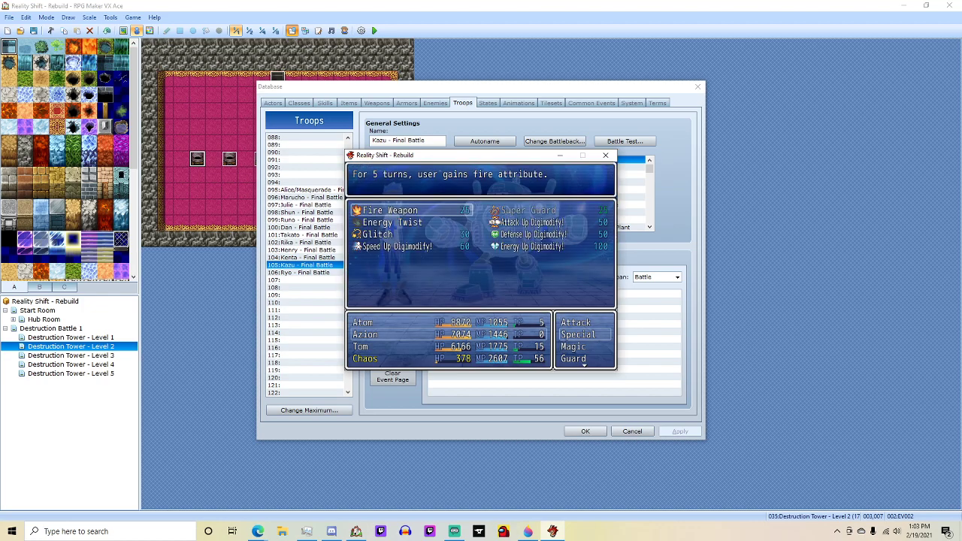
pyautogui.press('Down')
pyautogui.press('Down')
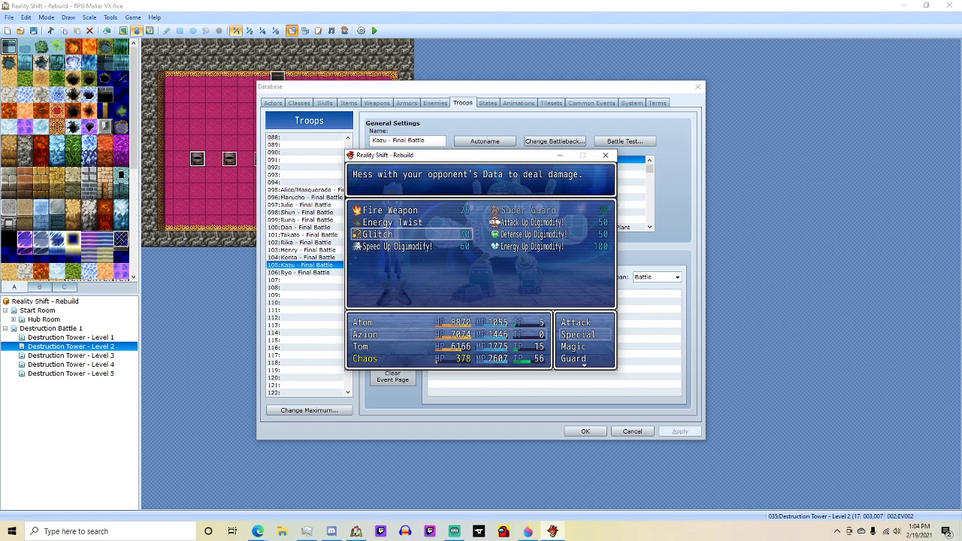
pyautogui.press('Right')
pyautogui.press('Return')
pyautogui.press('Down')
pyautogui.press('Down')
pyautogui.press('Down')
pyautogui.press('Return')
# Have Tom use a special and Chaos cast Heal to play out the fourth turn.
pyautogui.press('Down')
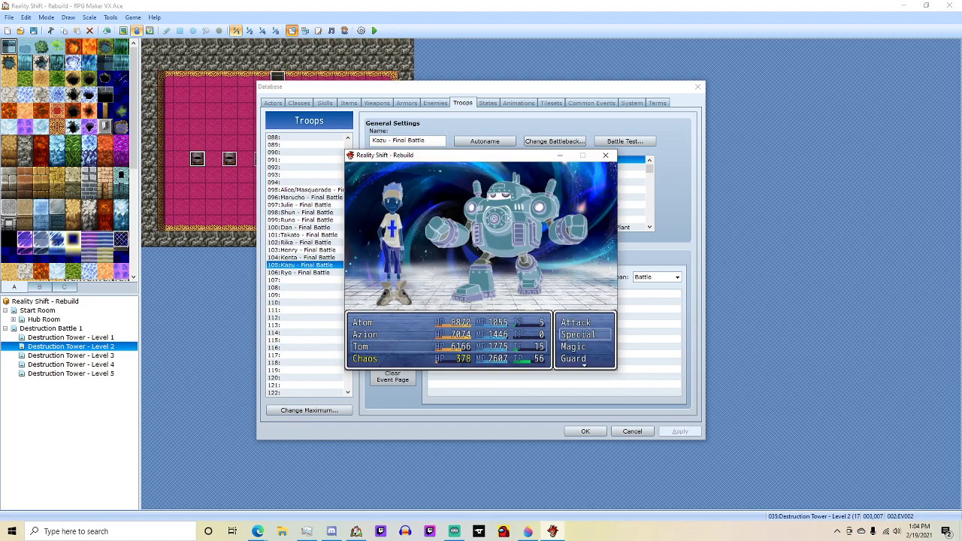
pyautogui.press('Return')
pyautogui.press('Return')
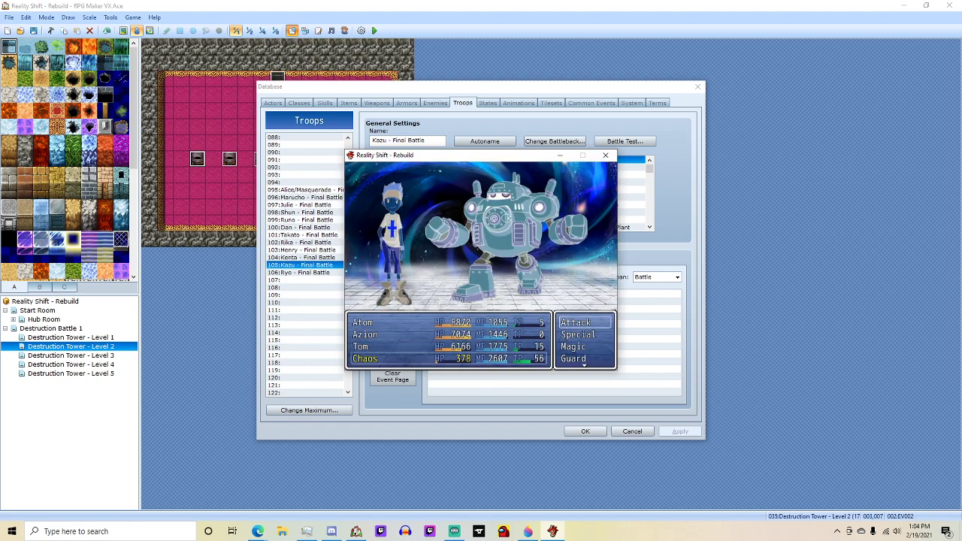
pyautogui.press('Return')
pyautogui.press('Return')
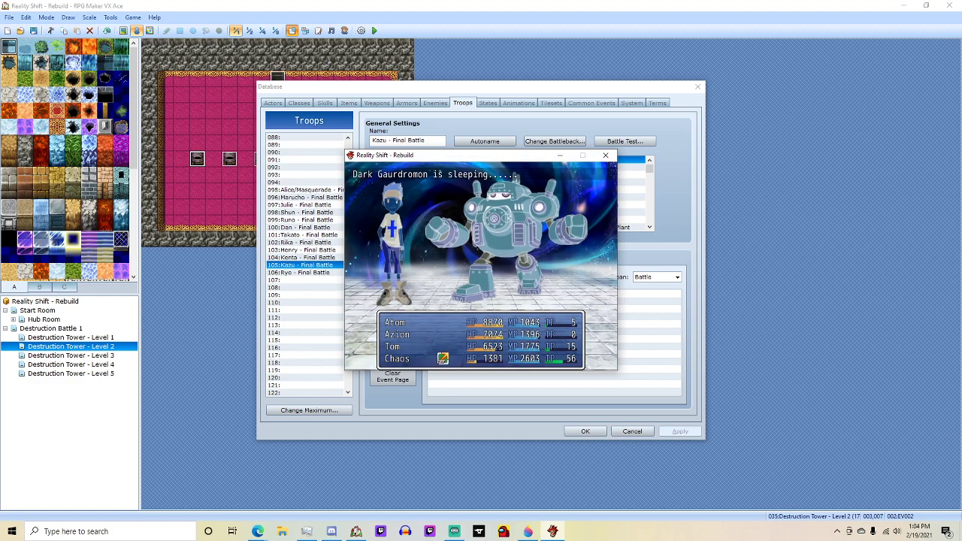
# Have Atom cast Recovery on the party in the fifth turn.
pyautogui.press('Return')
pyautogui.press('Down')
pyautogui.press('Down')
pyautogui.press('Return')
# Have Azion use a Digimodify! special on an ally in the fifth turn.
pyautogui.press('Escape')
pyautogui.press('Up')
pyautogui.press('Return')
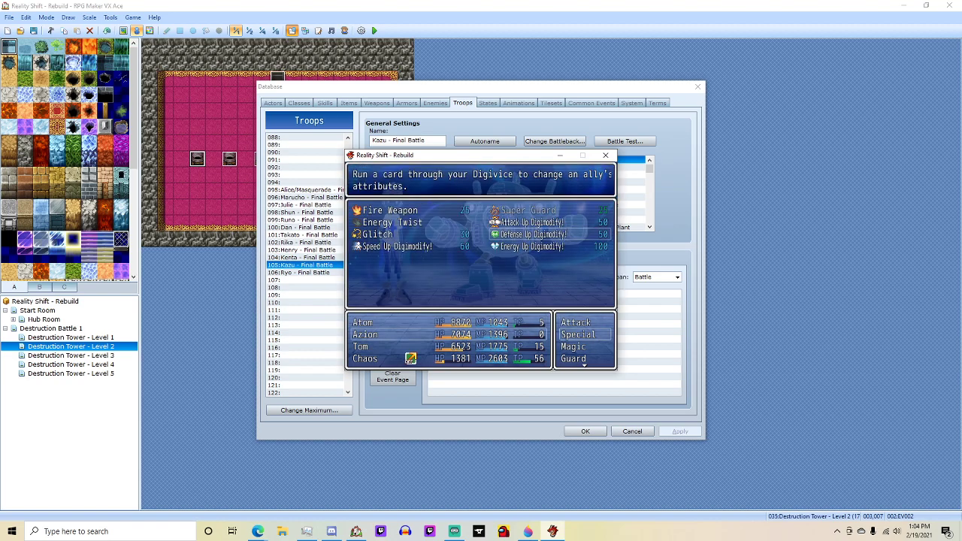
pyautogui.press('Escape')
pyautogui.press('Up')
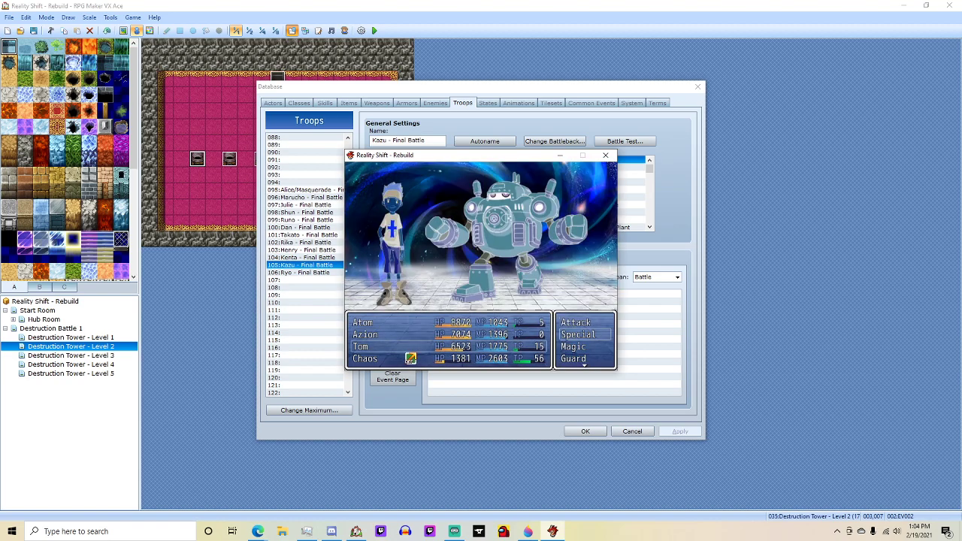
# Have Tom cast Slow Move in the fifth turn.
pyautogui.press('Return')
pyautogui.press('Escape')
pyautogui.press('Down')
pyautogui.press('Return')
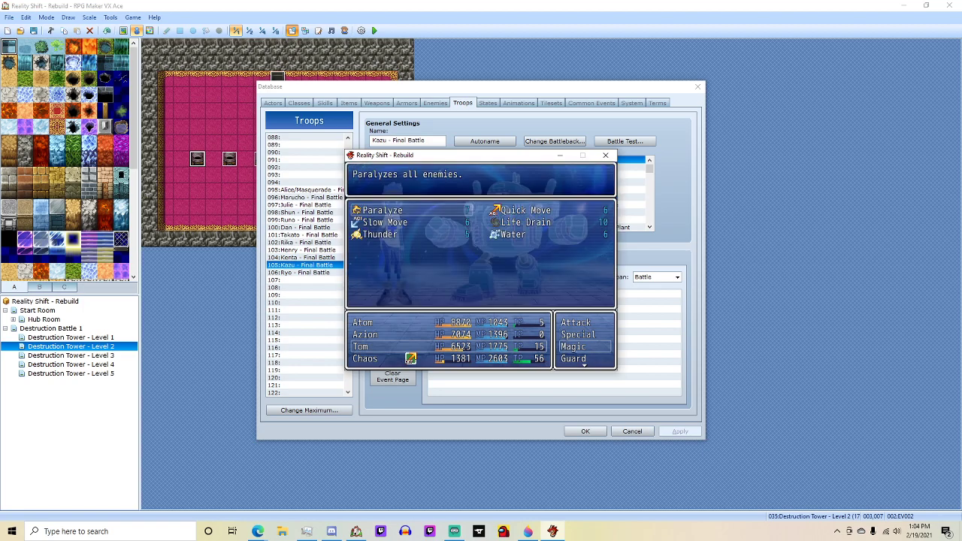
pyautogui.press('Down')
pyautogui.press('Return')
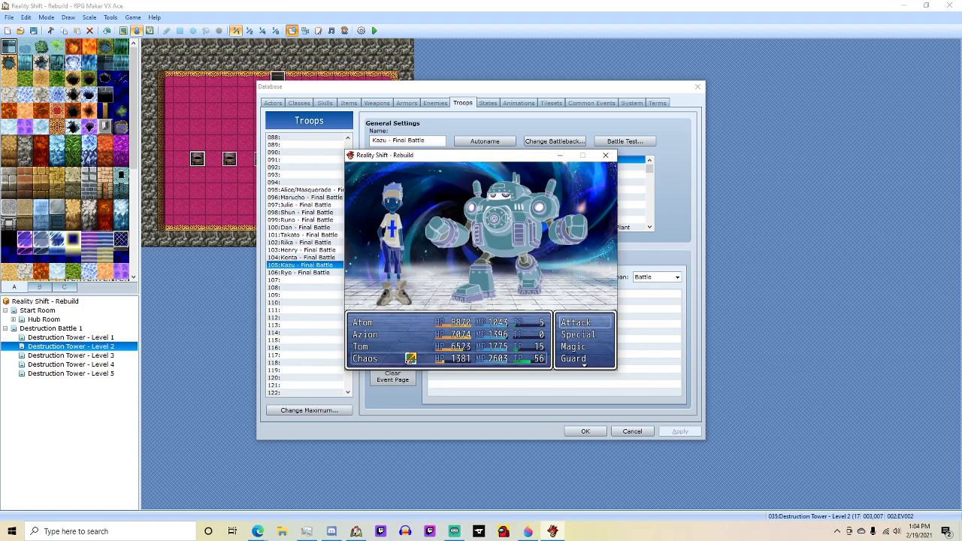
# Have Chaos cast Heal on itself to play out the fifth turn.
pyautogui.press('Return')
pyautogui.press('Return')
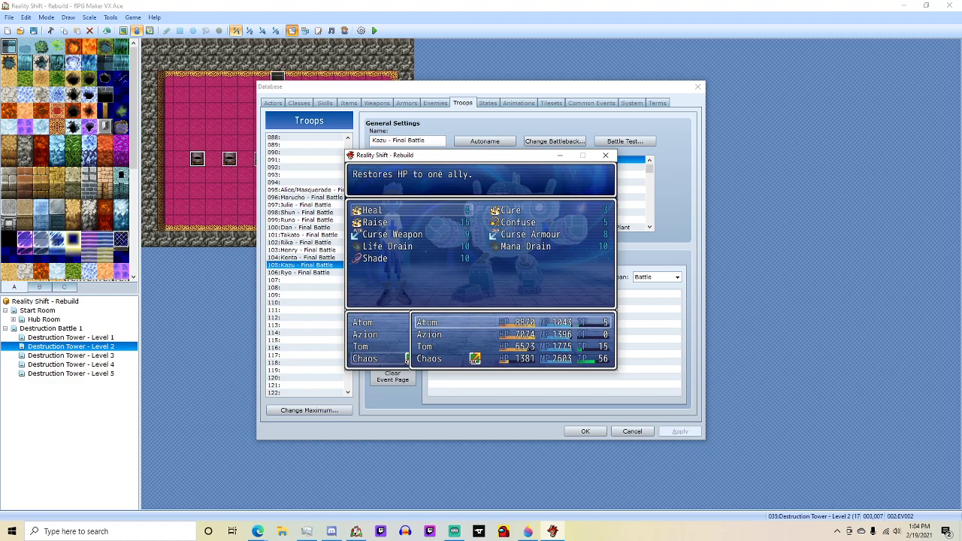
pyautogui.press('Up')
pyautogui.press('Return')
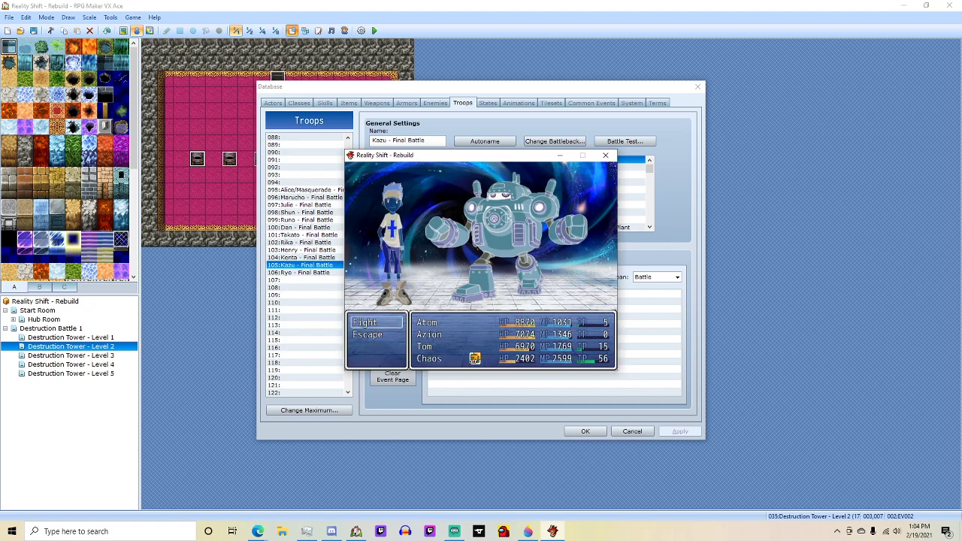
# Have Atom cast Recovery on the party in the sixth turn.
pyautogui.press('Return')
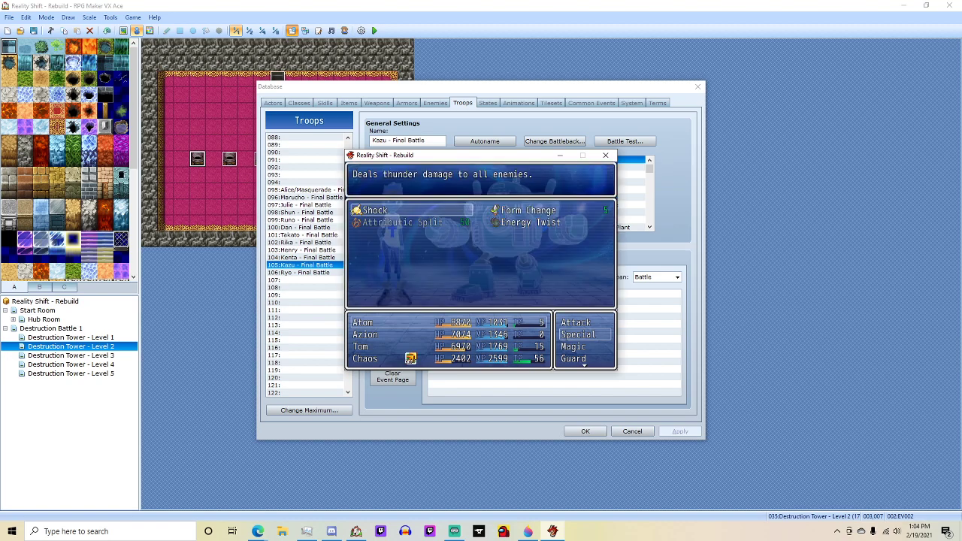
pyautogui.press('Escape')
pyautogui.press('Return')
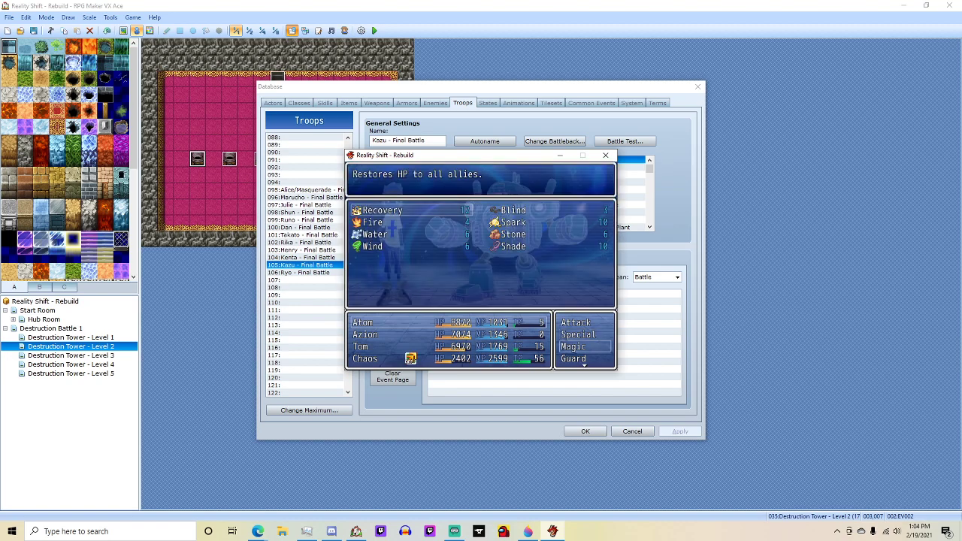
pyautogui.press('Escape')
pyautogui.press('Up')
pyautogui.press('Escape')
pyautogui.press('Return')
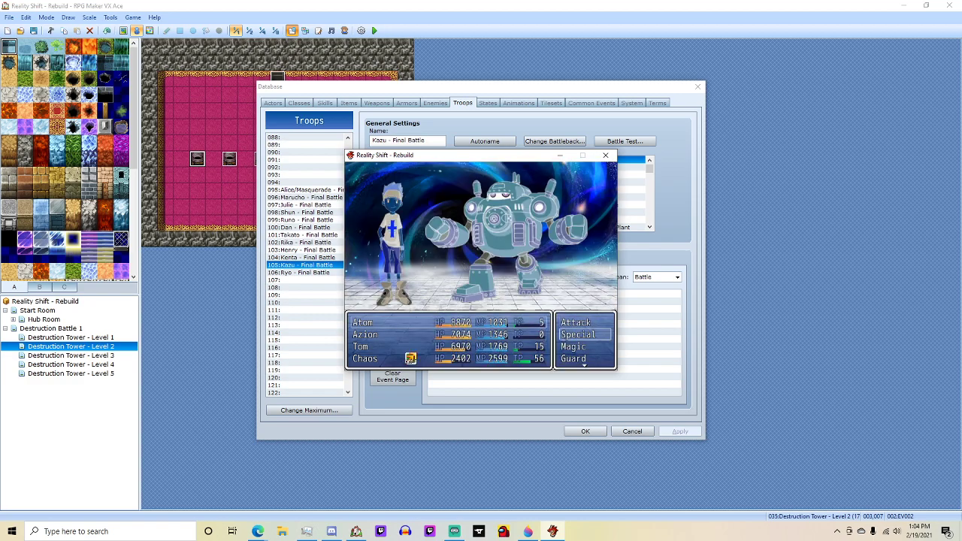
pyautogui.press('Down')
pyautogui.press('Return')
pyautogui.press('Escape')
pyautogui.press('Up')
pyautogui.press('Up')
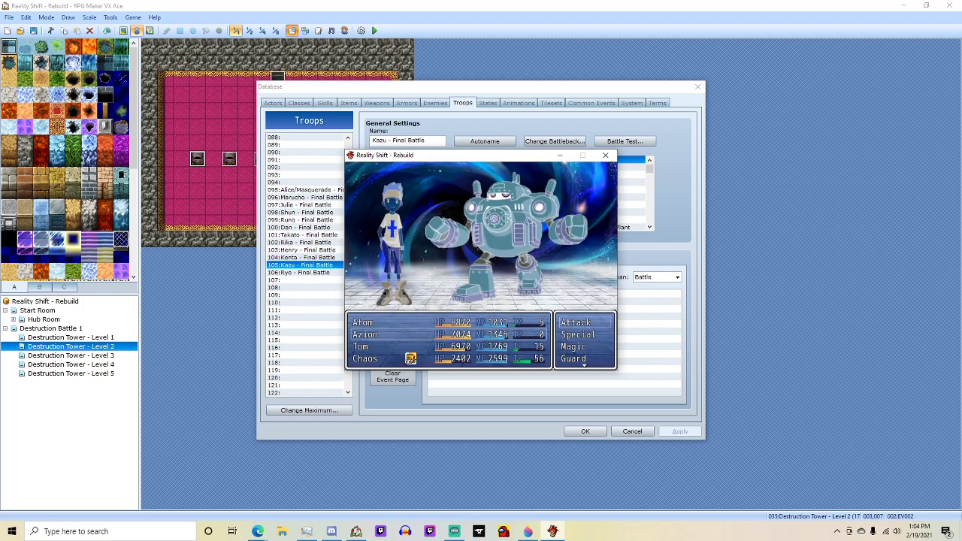
# Have Azion use Attack Up Digimodify! on Atom and Tom cast Slow Move in the sixth turn.
pyautogui.press('Return')
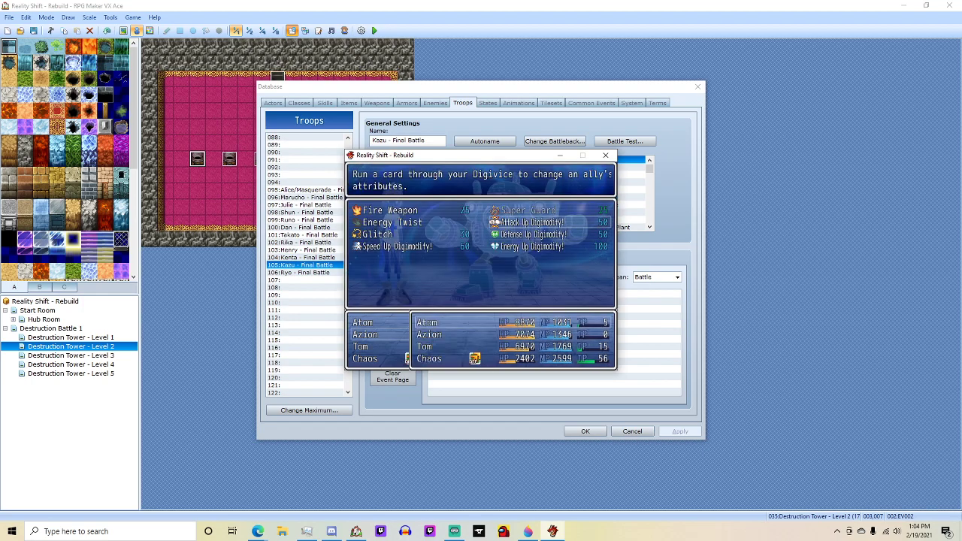
pyautogui.press('Escape')
pyautogui.press('Up')
pyautogui.press('Return')
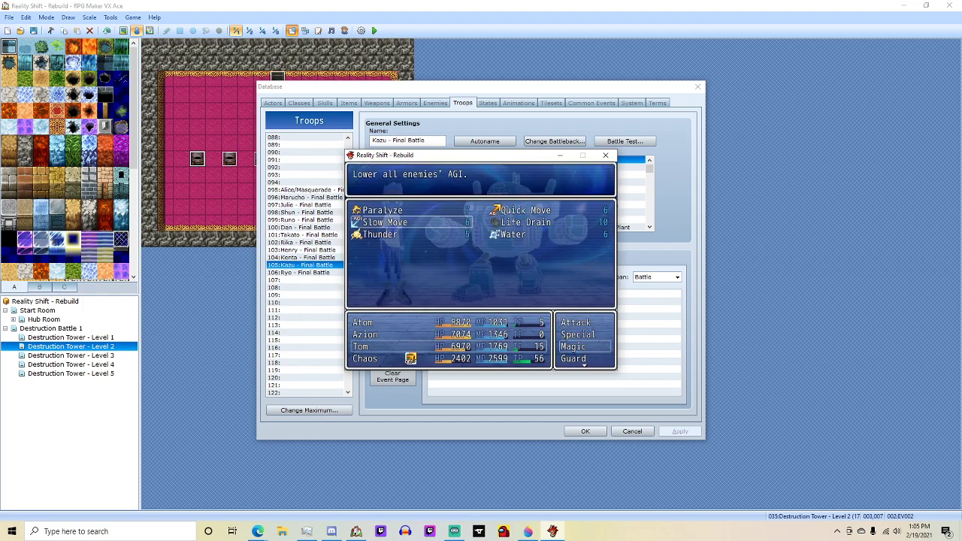
pyautogui.press('Return')
# Have Chaos cast Heal on itself and play out the sixth turn.
pyautogui.press('Down')
pyautogui.press('Down')
pyautogui.press('Return')
pyautogui.press('Return')
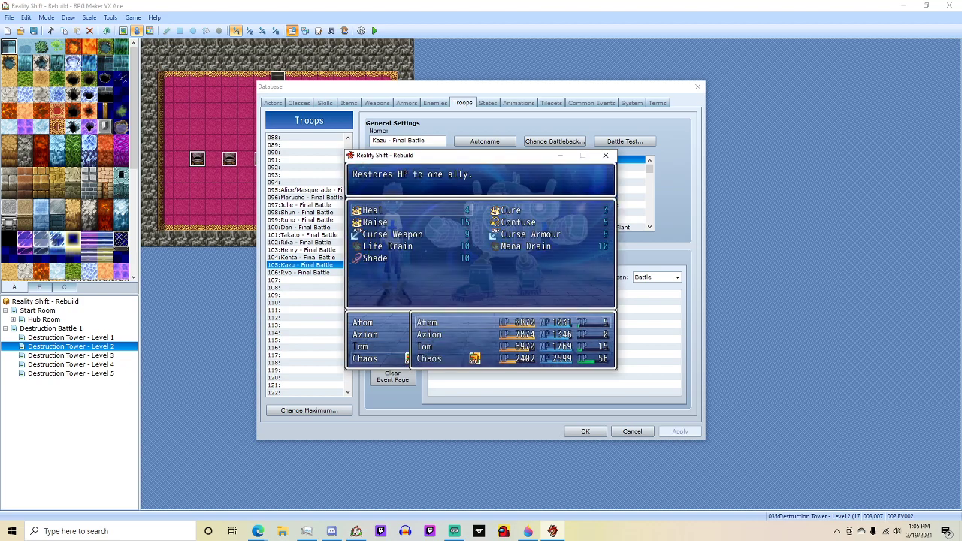
pyautogui.press('Up')
pyautogui.press('Return')
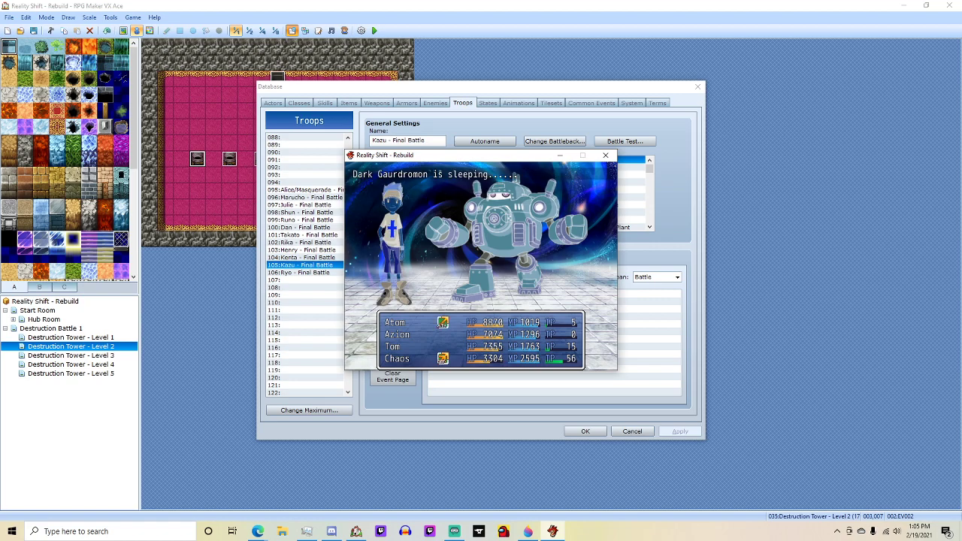
# Have Atom cast Recovery on the party in the seventh turn.
pyautogui.press('Return')
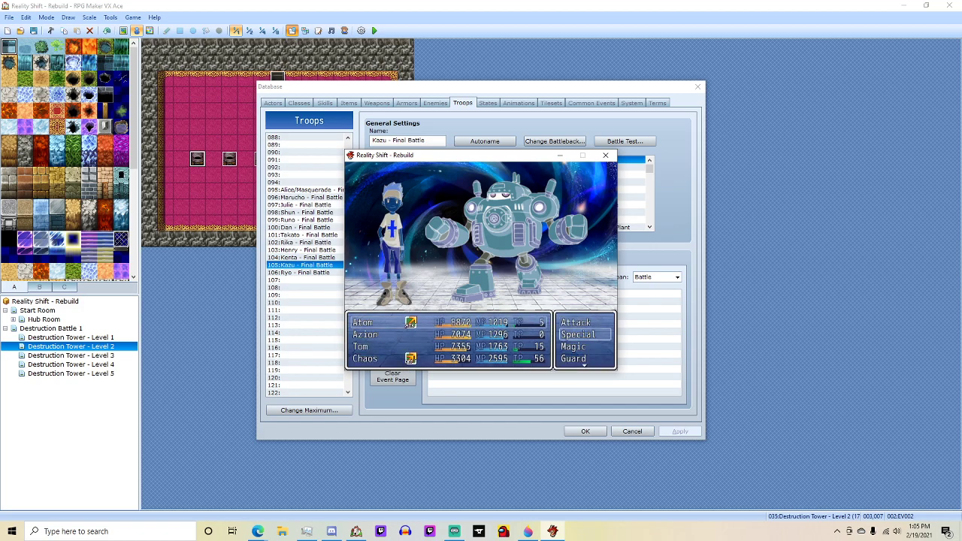
pyautogui.press('Return')
pyautogui.press('Escape')
pyautogui.press('Down')
pyautogui.press('Return')
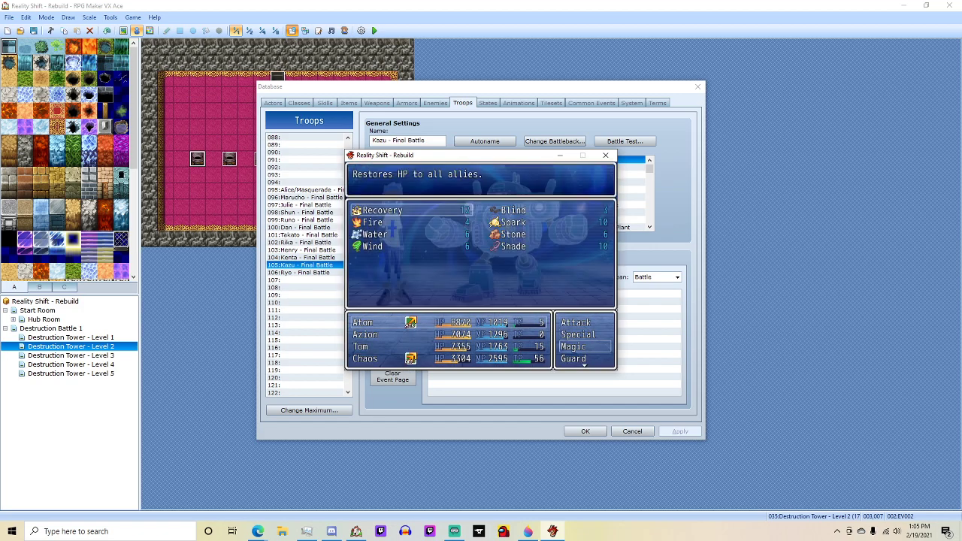
pyautogui.press('Escape')
pyautogui.press('Up')
pyautogui.press('Up')
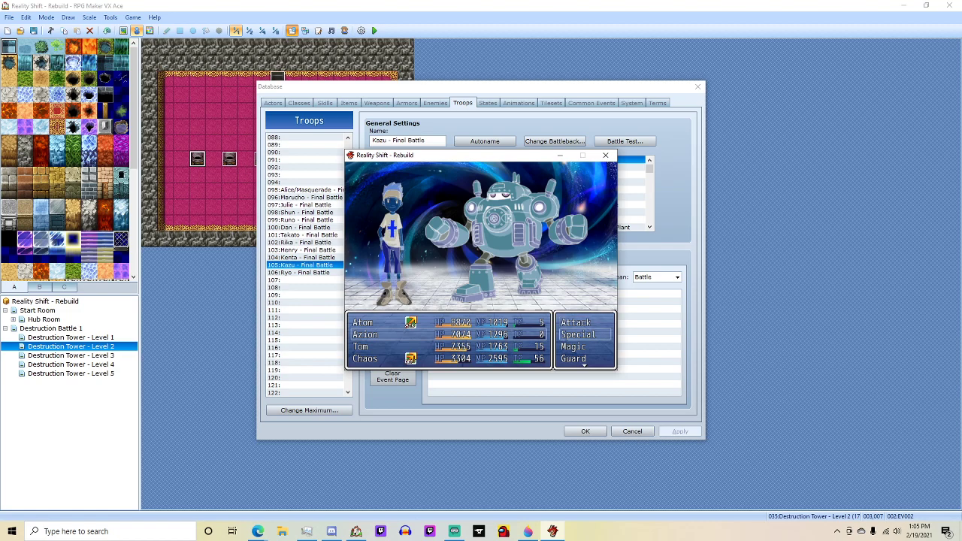
# Have Azion use Attack Up Digimodify! on Atom again in the seventh turn.
pyautogui.press('Return')
pyautogui.press('Return')
pyautogui.press('Return')
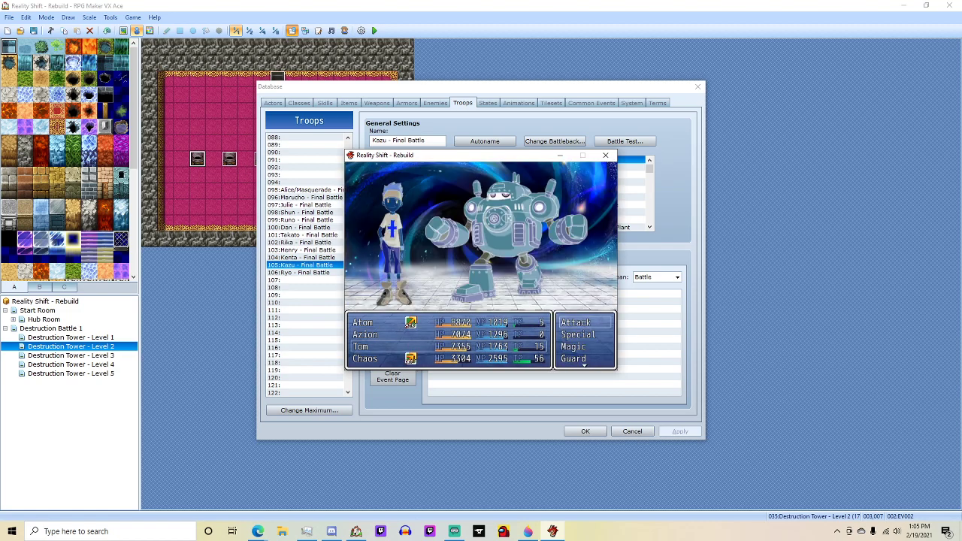
# Have Tom cast Life Drain on an enemy in the seventh turn.
pyautogui.press('Down')
pyautogui.press('Down')
pyautogui.press('Return')
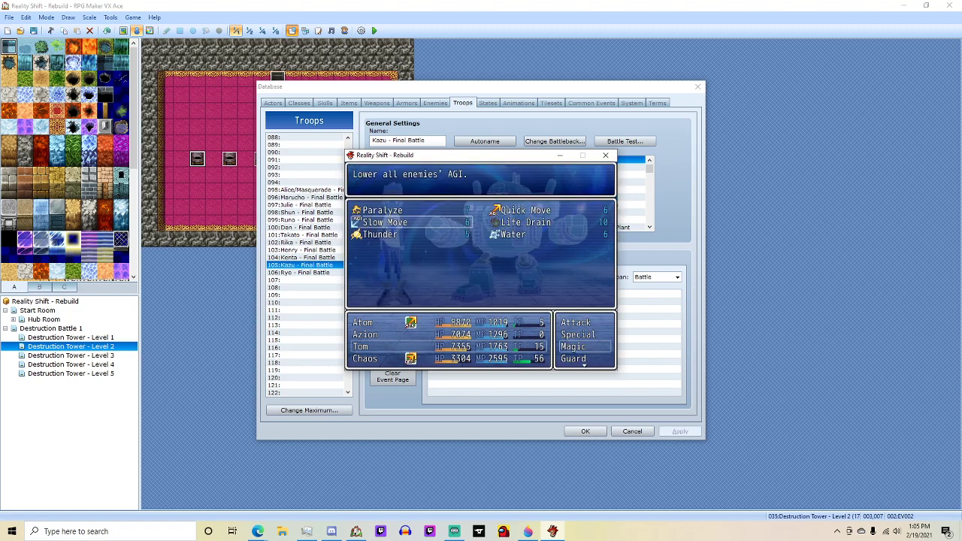
pyautogui.press('Down')
pyautogui.press('Right')
pyautogui.press('Up')
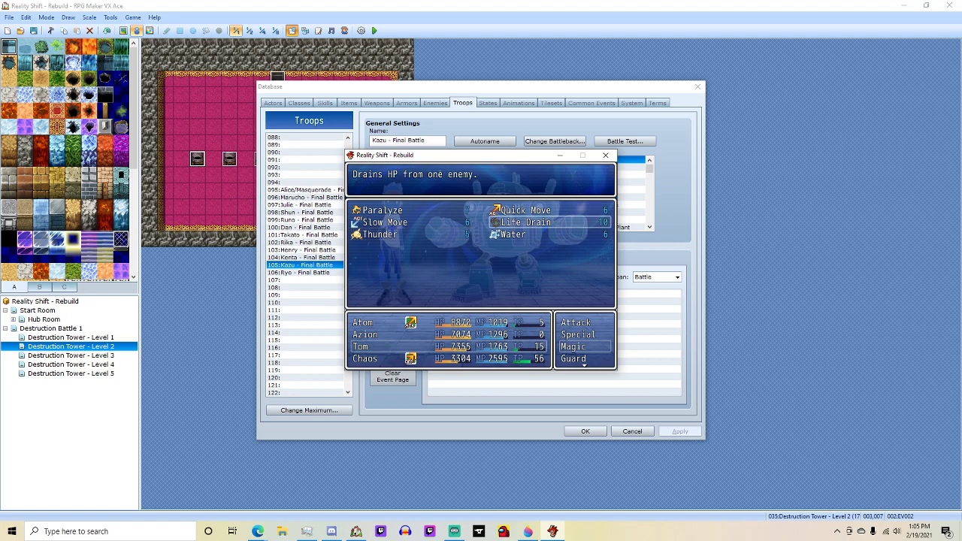
pyautogui.press('Return')
pyautogui.press('Return')
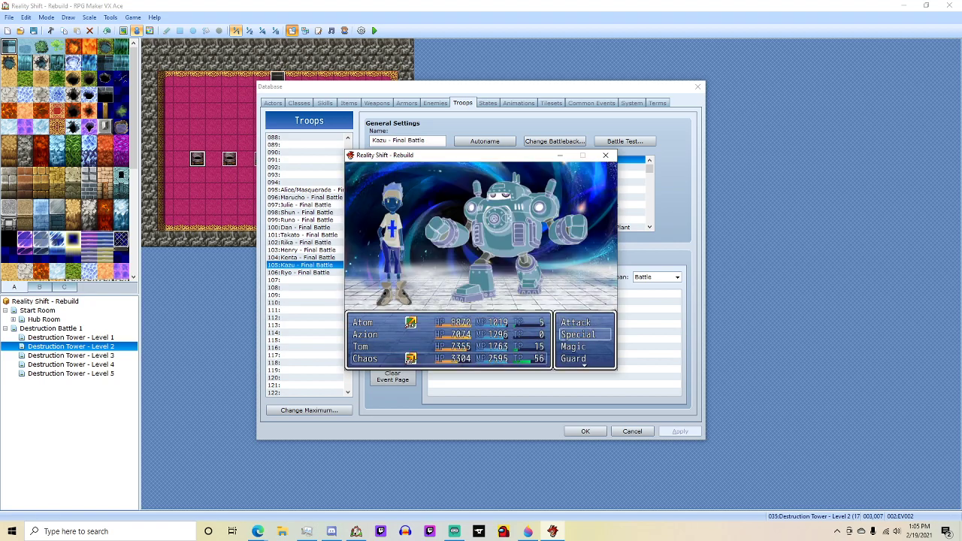
# Have Chaos cast Heal on itself and play out the seventh turn.
pyautogui.press('Return')
pyautogui.press('Escape')
pyautogui.press('Down')
pyautogui.press('Return')
pyautogui.press('Return')
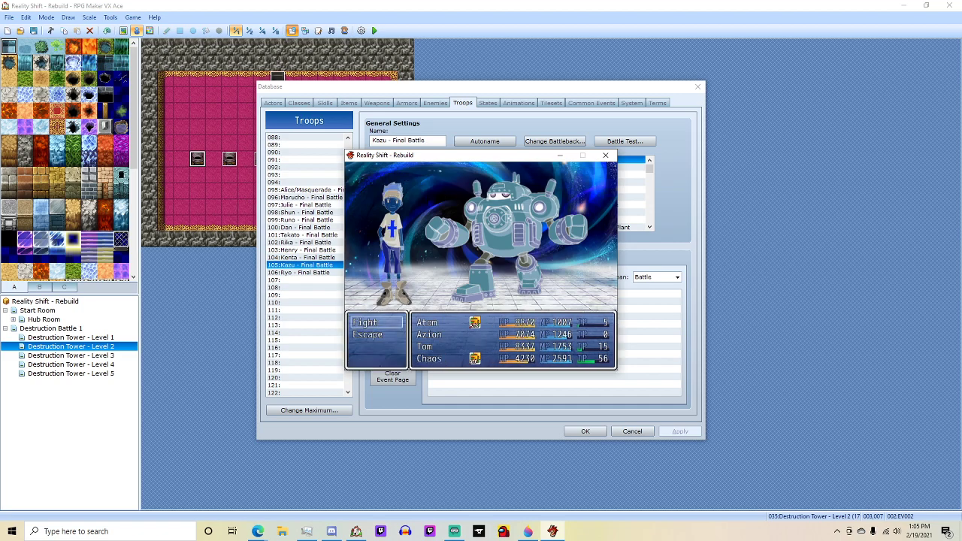
# Have Atom attack Dark Gaurdromon and Azion use Glitch on it in the eighth turn.
pyautogui.press('Return')
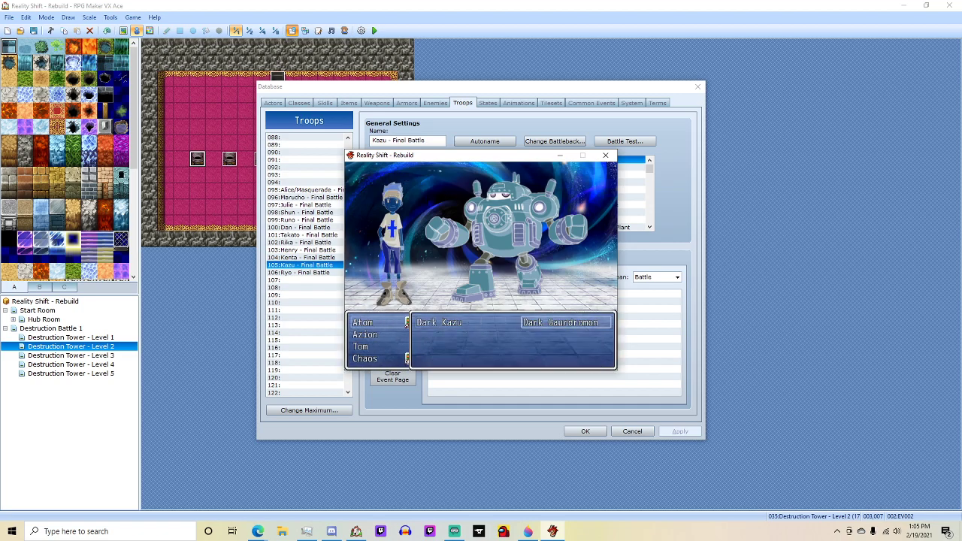
pyautogui.press('Return')
pyautogui.press('Left')
pyautogui.press('Down')
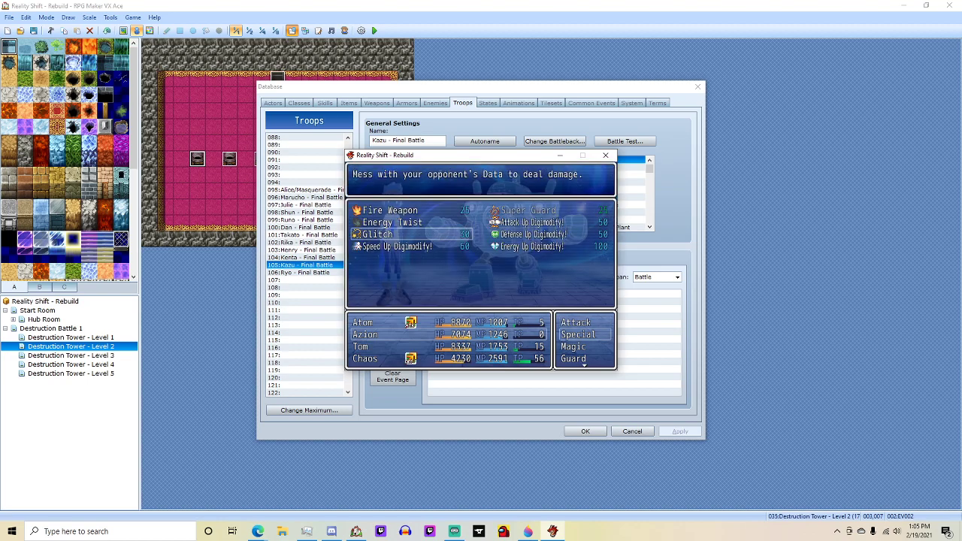
pyautogui.press('Return')
pyautogui.press('Right')
pyautogui.press('Return')
# Check Tom's magic, but have Tom use a special skill in the eighth turn.
pyautogui.press('Down')
pyautogui.press('Down')
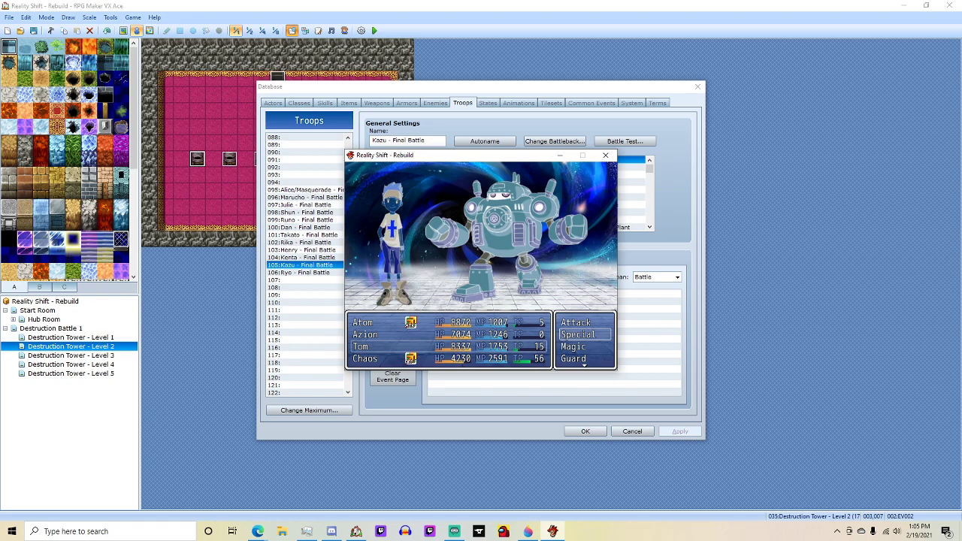
pyautogui.press('Return')
pyautogui.press('Left')
pyautogui.press('Down')
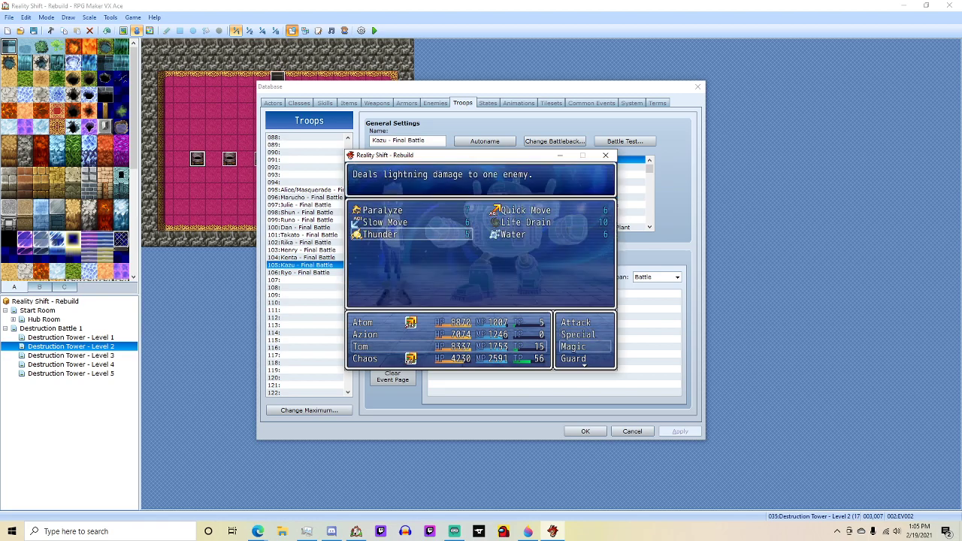
pyautogui.press('Return')
pyautogui.press('Return')
pyautogui.press('Return')
pyautogui.press('Down')
pyautogui.press('Return')
pyautogui.press('Right')
pyautogui.press('Return')
# Have Chaos cast Shade on an enemy and play out the eighth turn.
pyautogui.press('Down')
pyautogui.press('Down')
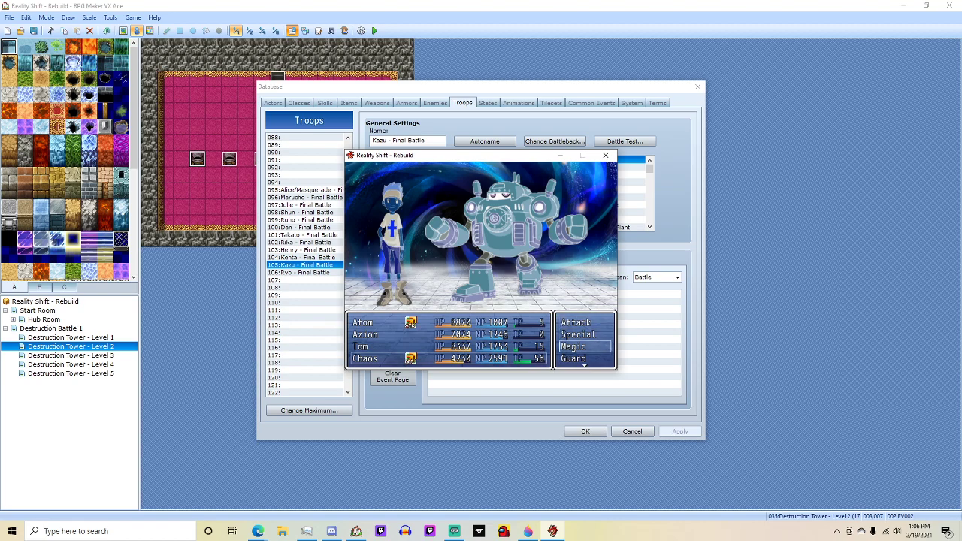
pyautogui.press('Return')
pyautogui.press('Down')
pyautogui.press('Down')
pyautogui.press('Down')
pyautogui.press('Down')
pyautogui.press('Return')
pyautogui.press('Return')
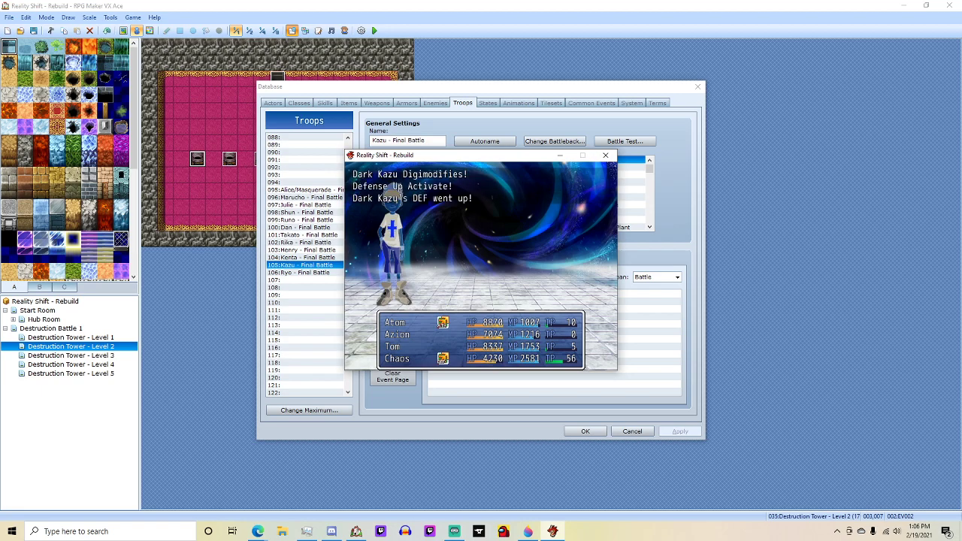
# Attack Dark Kazu with the party to finish the Kazu battle test.
pyautogui.press('Return')
pyautogui.press('Return')
pyautogui.press('Return')
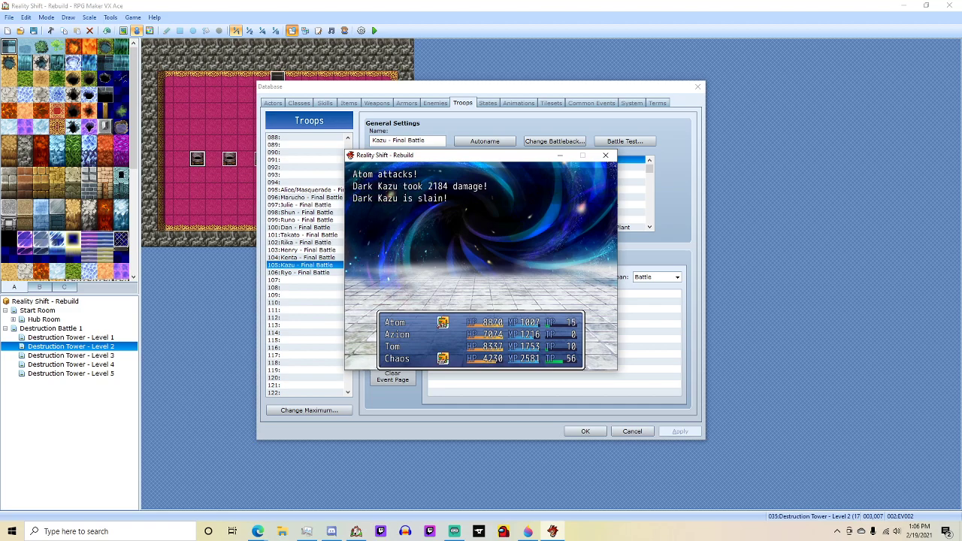
pyautogui.press('Return')
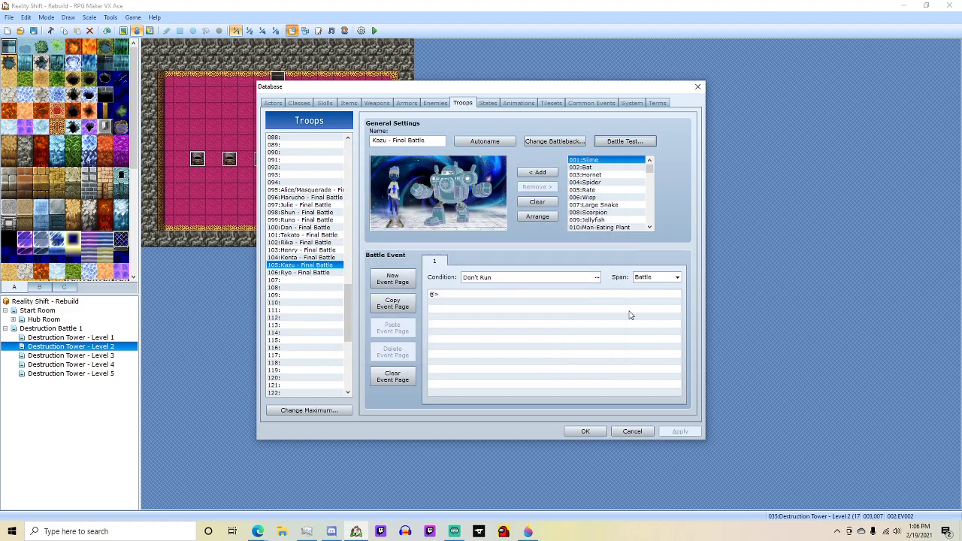
# Start a battle test of the Ryo - Final Battle troop.
pyautogui.click(286, 273)
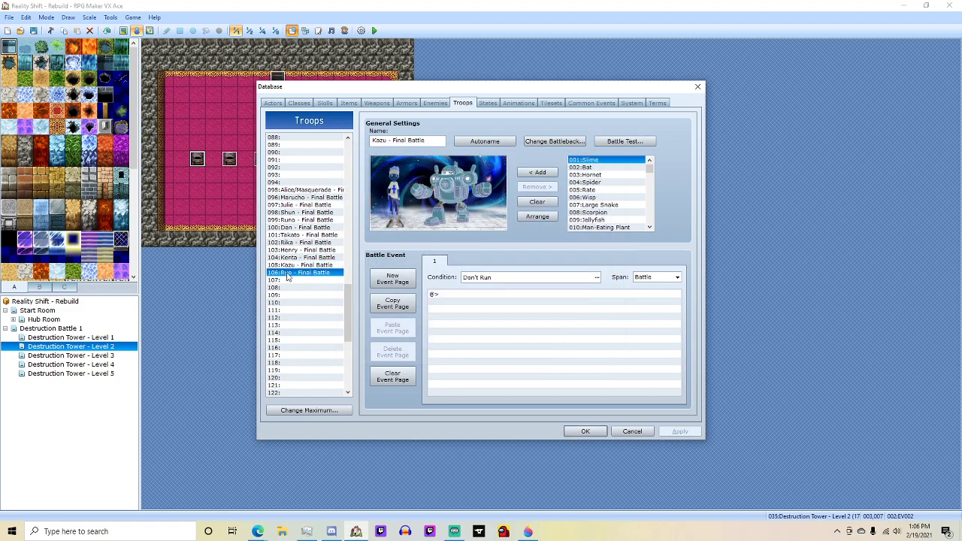
pyautogui.click(625, 141)
pyautogui.click(507, 335)
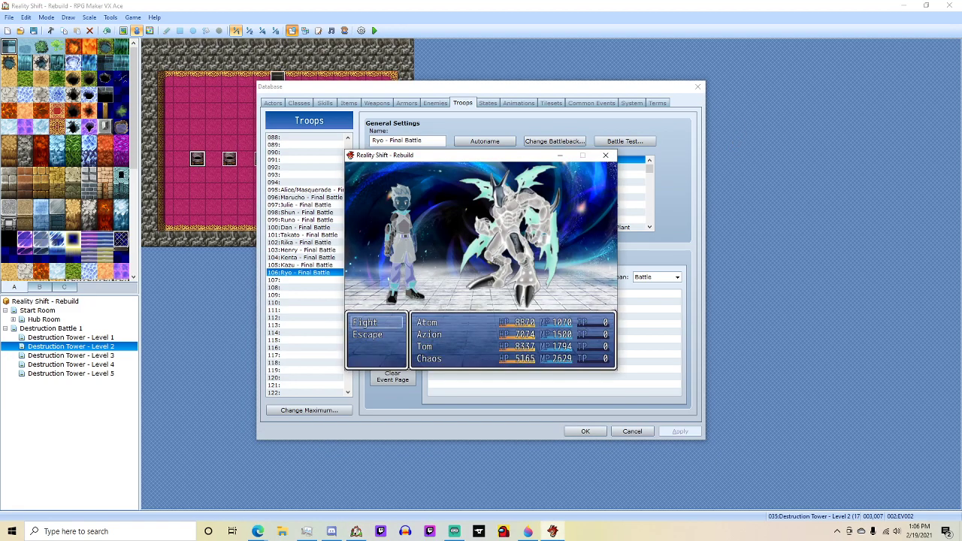
# Have Atom use Energy Twist in the first turn of the Ryo battle test.
pyautogui.press('Return')
pyautogui.press('Down')
pyautogui.press('Return')
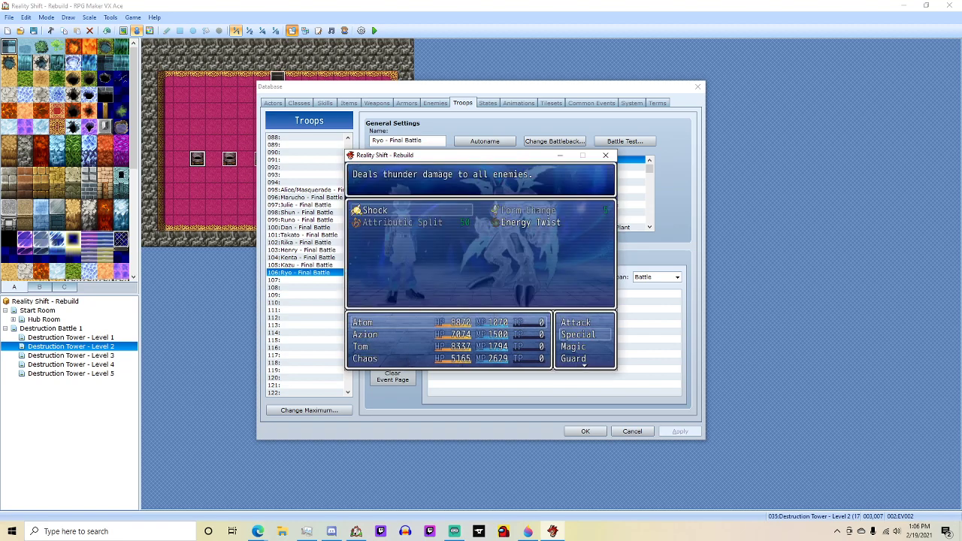
pyautogui.press('Down')
pyautogui.press('Right')
pyautogui.press('Return')
# Have Azion use Glitch on an enemy in the first turn.
pyautogui.press('Down')
pyautogui.press('Return')
pyautogui.press('Down')
pyautogui.press('Return')
# Have Tom cast Slow Move on the enemies in the first turn.
pyautogui.press('Down')
pyautogui.press('Down')
pyautogui.press('Return')
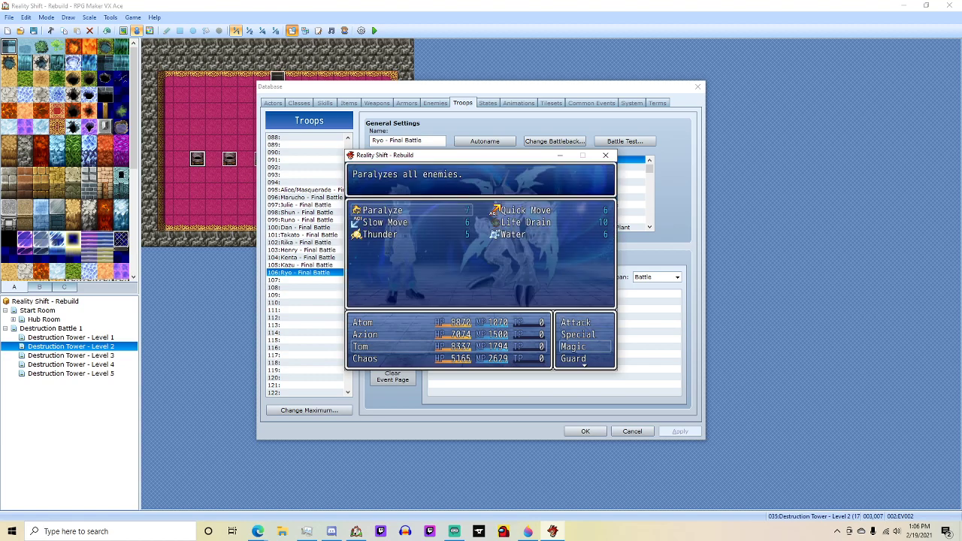
pyautogui.press('Down')
pyautogui.press('Down')
pyautogui.press('Return')
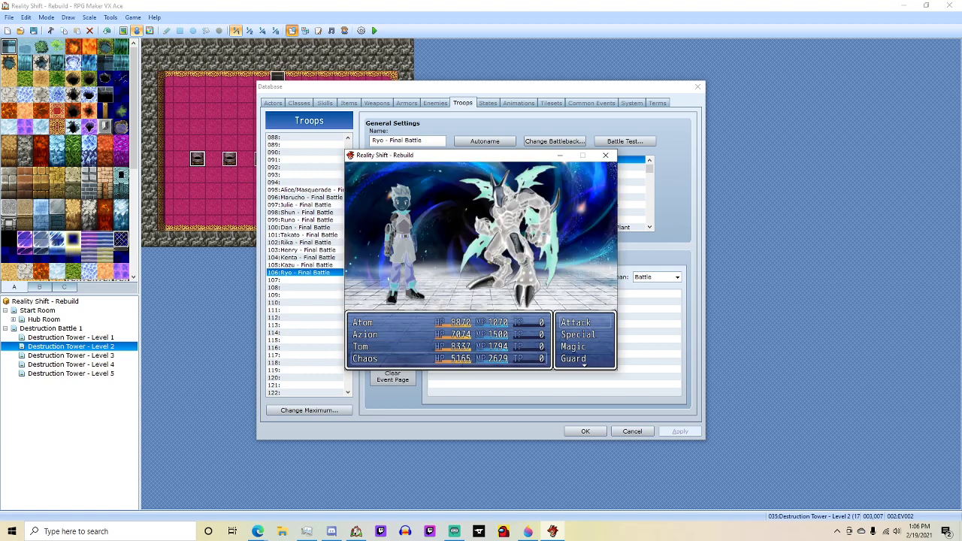
# Choose Chaos's action and play out the first turn against Dark Ryo and Dark Cyberdramon.
pyautogui.press('Return')
pyautogui.press('Down')
pyautogui.press('Down')
pyautogui.press('Return')
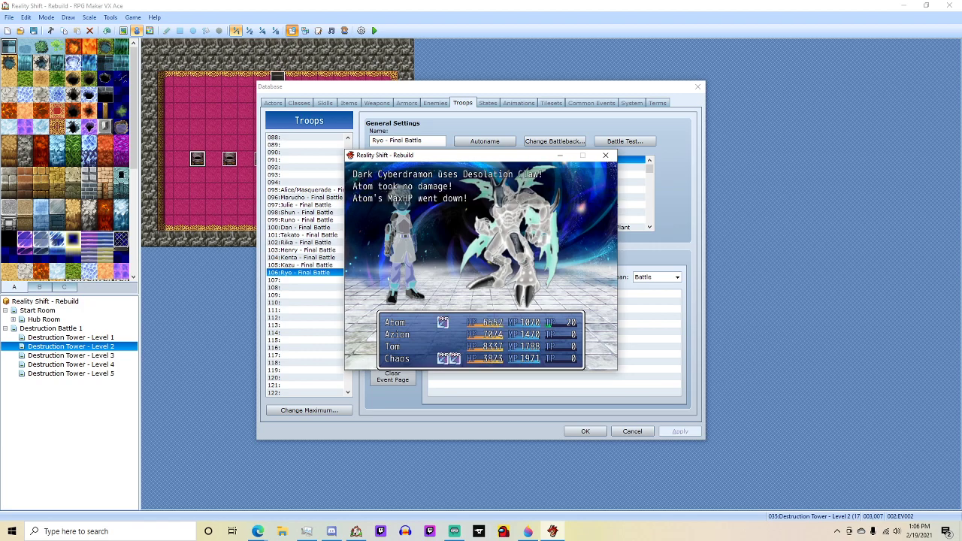
# Have Atom cast Blind on the enemies in the second turn of the Ryo battle test.
pyautogui.press('Return')
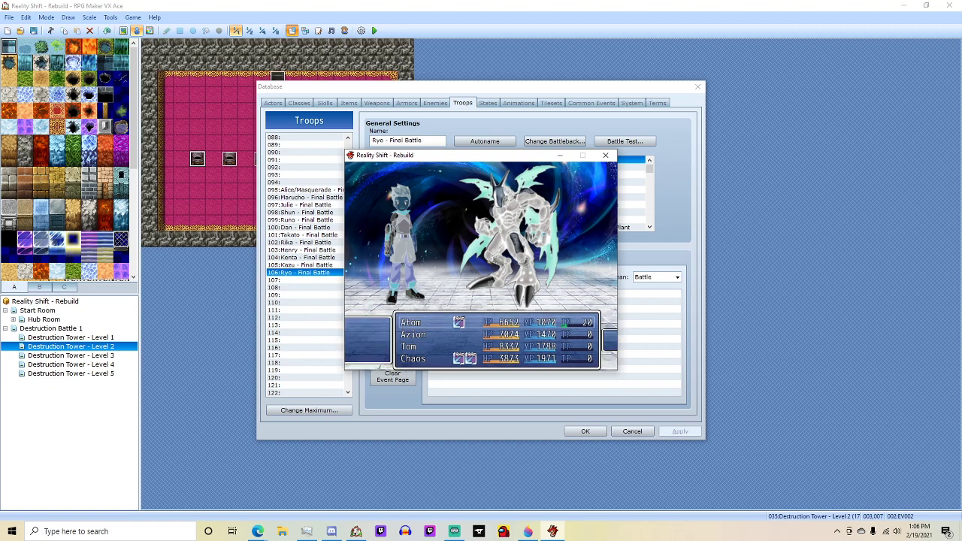
pyautogui.press('Down')
pyautogui.press('Return')
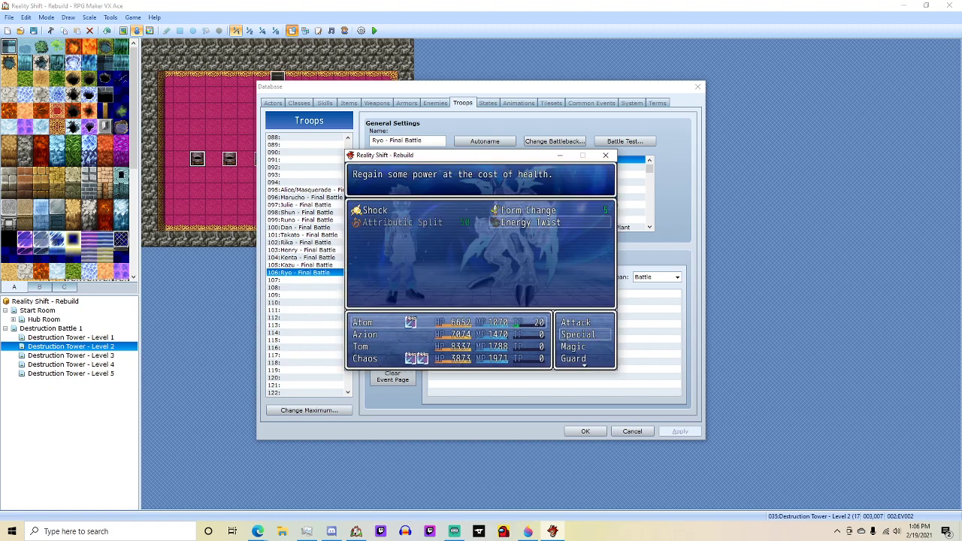
pyautogui.press('Return')
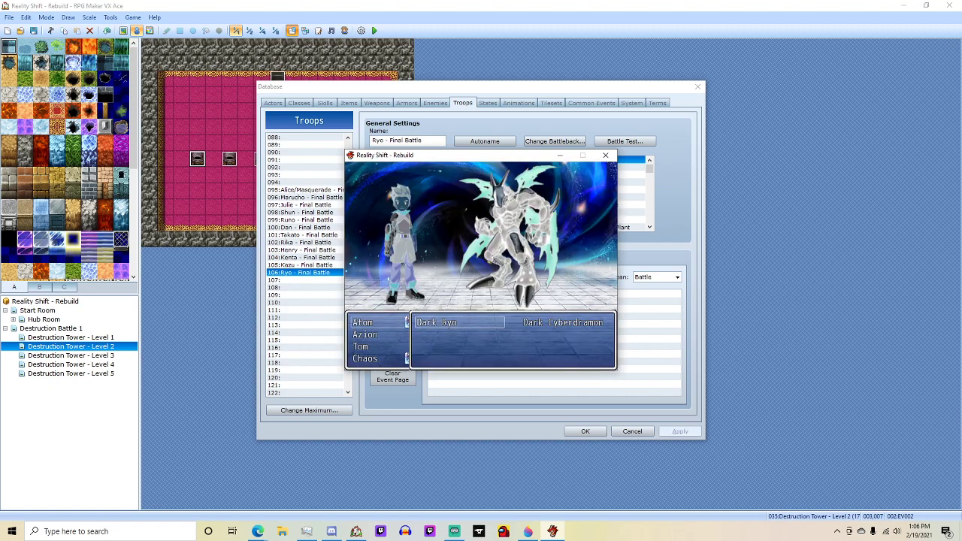
pyautogui.press('Escape')
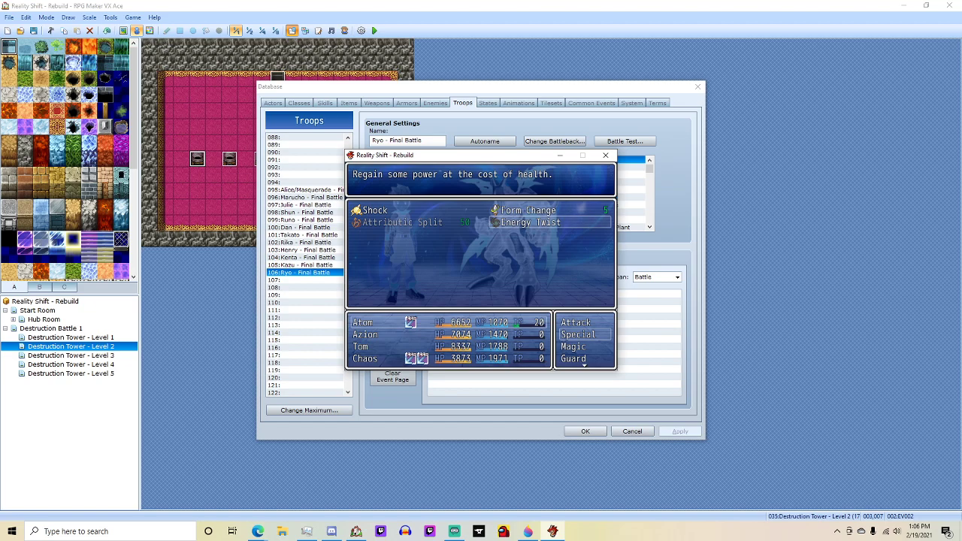
pyautogui.press('Escape')
pyautogui.press('Down')
pyautogui.press('Return')
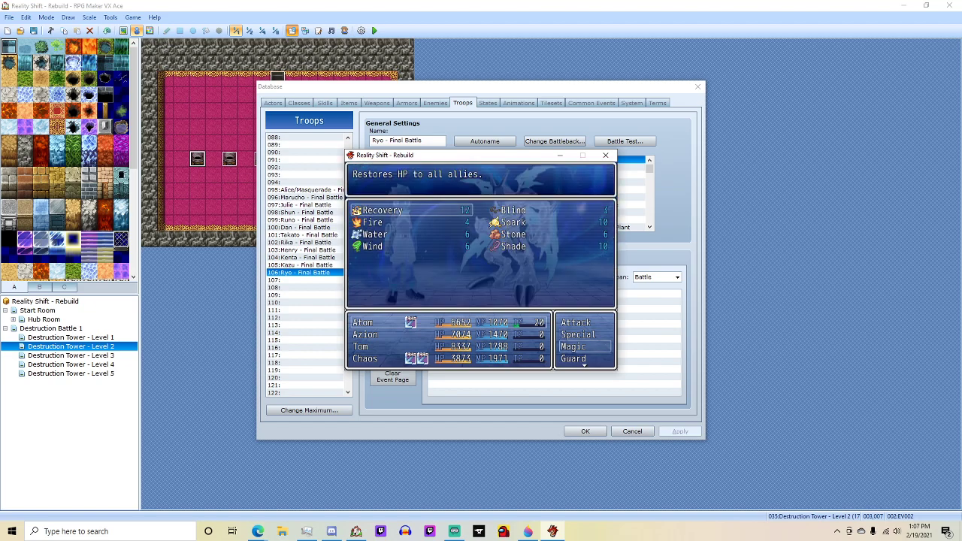
pyautogui.press('Return')
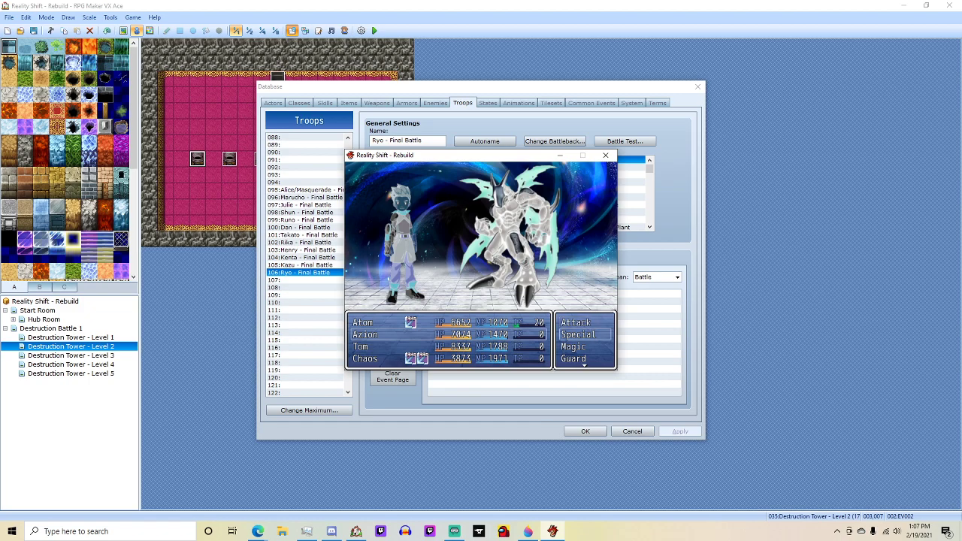
# Have both Azion and Tom use Energy Twist in the second turn.
pyautogui.press('Return')
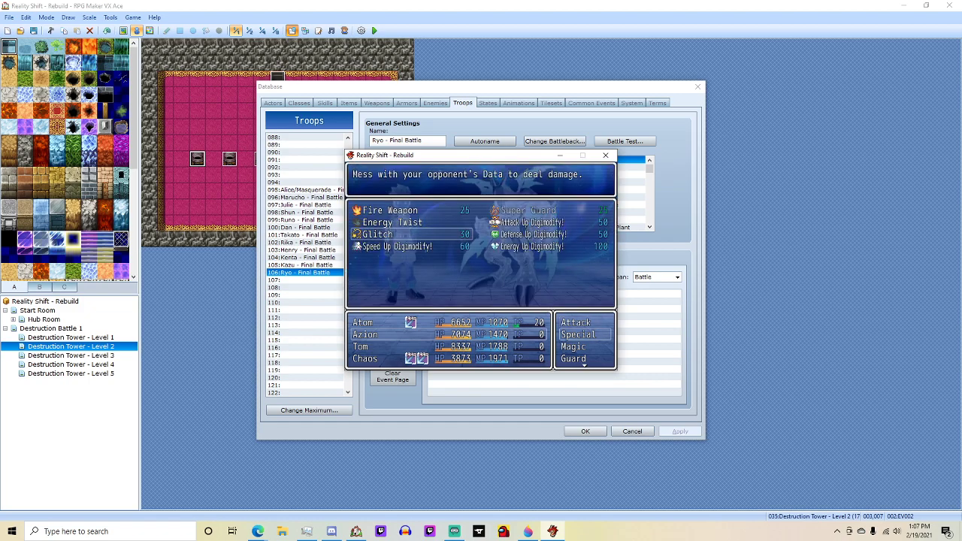
pyautogui.press('Up')
pyautogui.press('Return')
pyautogui.press('Down')
pyautogui.press('Return')
pyautogui.press('Down')
pyautogui.press('Escape')
# Have Chaos cast Curse Weapon on the enemies and play out the second turn.
pyautogui.press('Down')
pyautogui.press('Return')
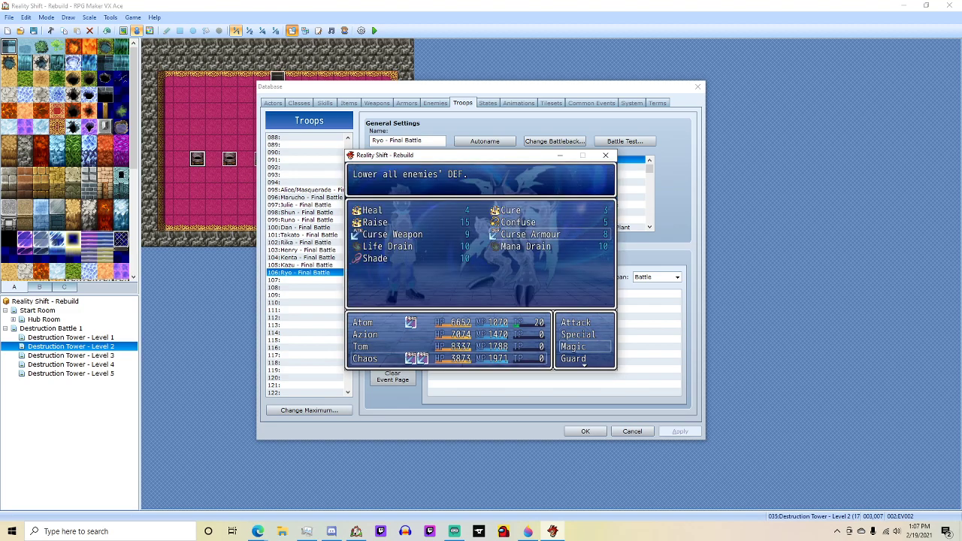
pyautogui.press('Left')
pyautogui.press('Return')
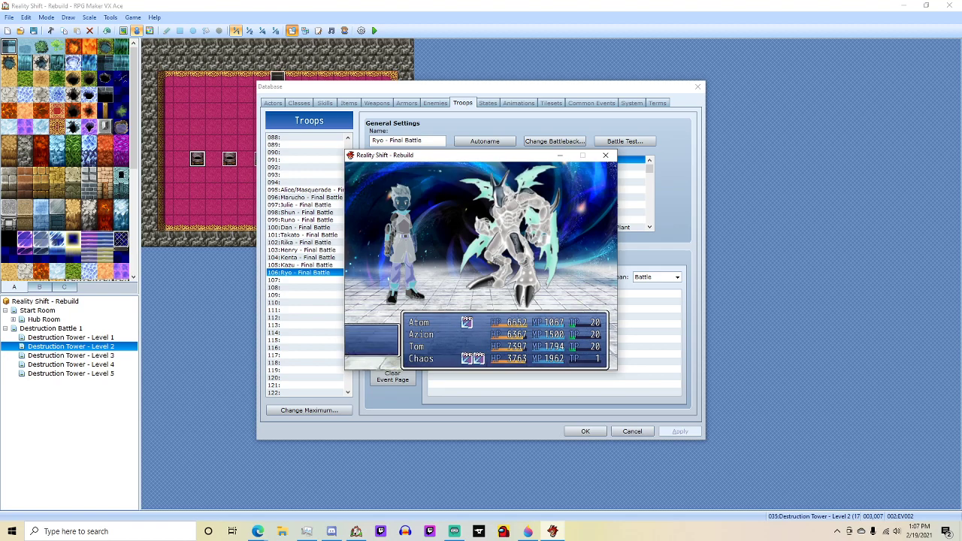
# Have Atom cast Blind again in the third turn.
pyautogui.press('Return')
pyautogui.press('Down')
pyautogui.press('Return')
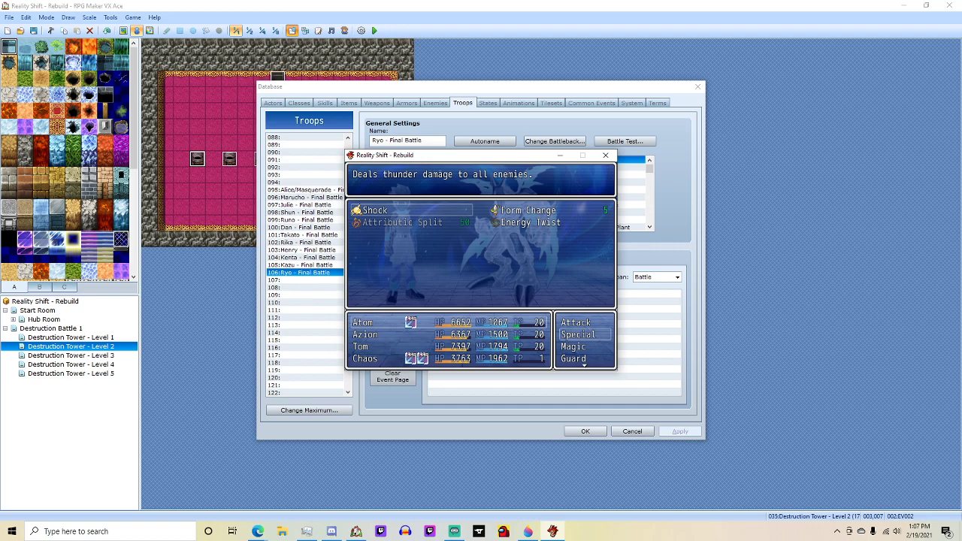
pyautogui.press('Escape')
pyautogui.press('Down')
pyautogui.press('Return')
pyautogui.press('Return')
# Have Azion cast Flame in the third turn.
pyautogui.press('Down')
pyautogui.press('Down')
pyautogui.press('Return')
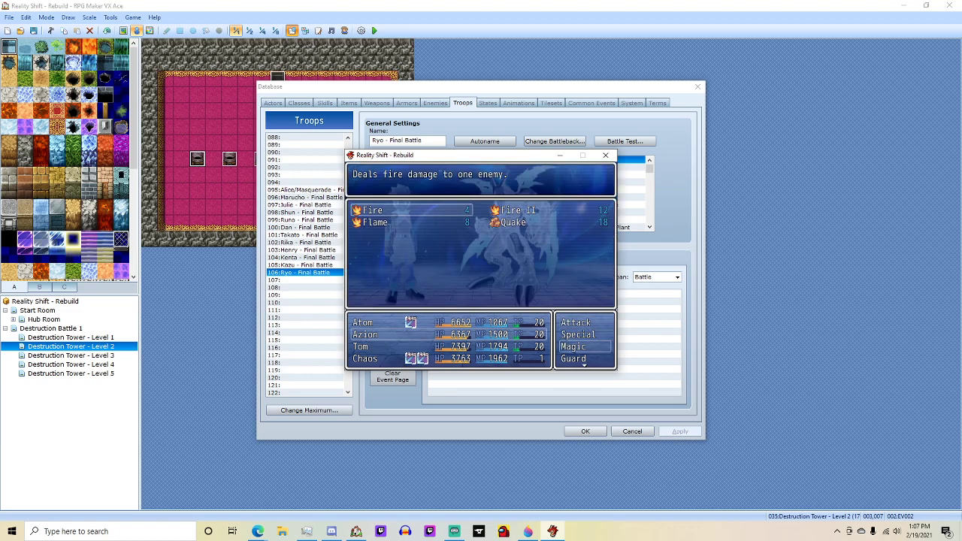
pyautogui.press('Return')
pyautogui.press('Return')
# Have Tom use Tackle on an enemy in the third turn.
pyautogui.press('Down')
pyautogui.press('Down')
pyautogui.press('Right')
pyautogui.press('Up')
pyautogui.press('Escape')
pyautogui.press('Return')
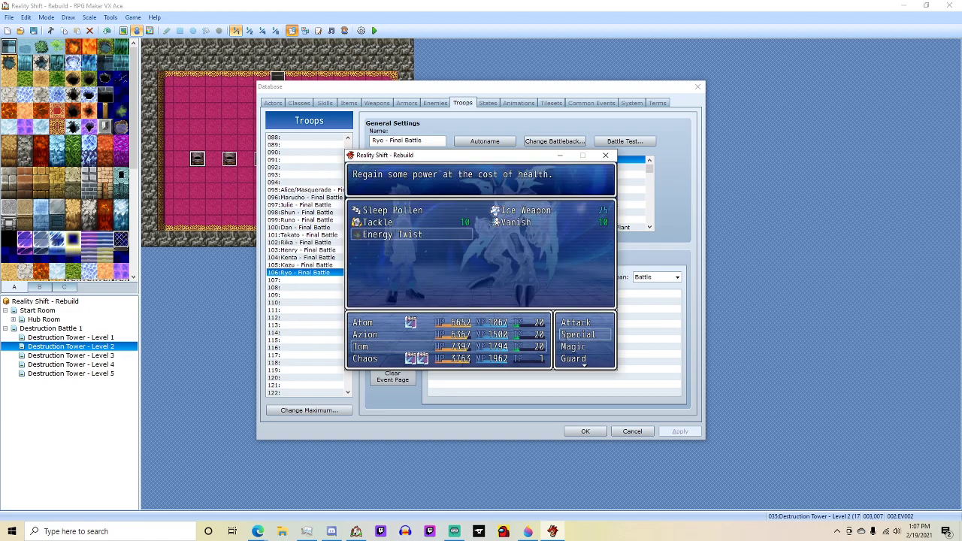
pyautogui.press('Down')
pyautogui.press('Return')
pyautogui.press('Return')
# Have Chaos cast Curse Weapon again and play out the third turn.
pyautogui.press('Down')
pyautogui.press('Down')
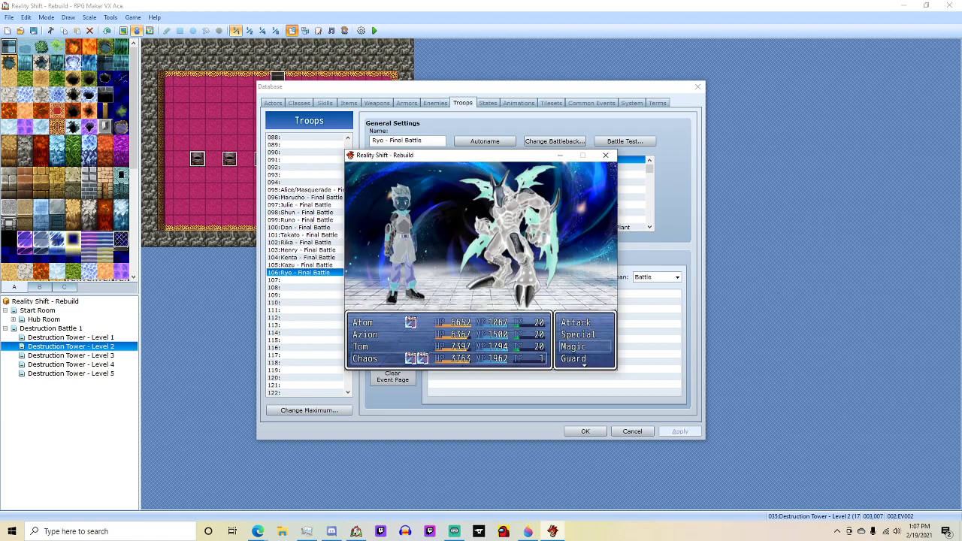
pyautogui.press('Return')
pyautogui.press('Return')
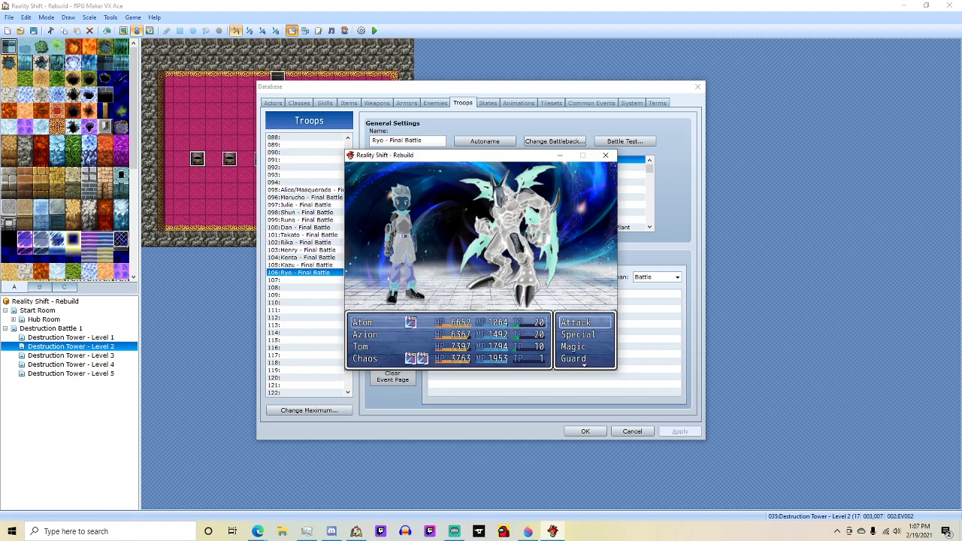
# Look through Atom's special and magic skills, and choose a plain attack for the fourth turn.
pyautogui.press('Down')
pyautogui.press('Return')
pyautogui.press('Escape')
pyautogui.press('Down')
pyautogui.press('Return')
pyautogui.press('Escape')
pyautogui.press('Up')
pyautogui.press('Up')
# Have Azion use Attack Up Digimodify! on Atom in the fourth turn.
pyautogui.press('Down')
pyautogui.press('Return')
pyautogui.press('Down')
pyautogui.press('Down')
pyautogui.press('Right')
pyautogui.press('Return')
pyautogui.press('Return')
# Have Tom use Sleep Pollen and Chaos cast Curse Armour, playing out the fourth turn.
pyautogui.press('Return')
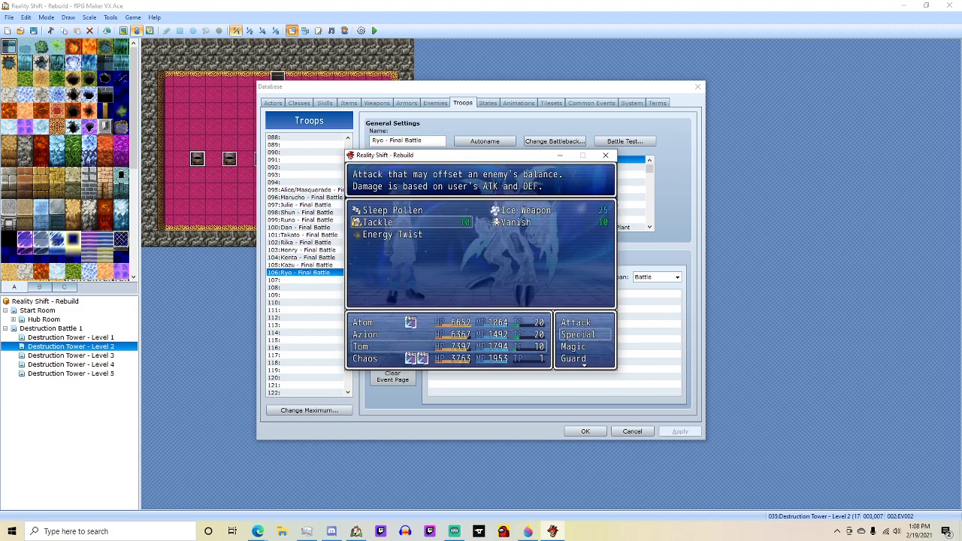
pyautogui.press('Up')
pyautogui.press('Escape')
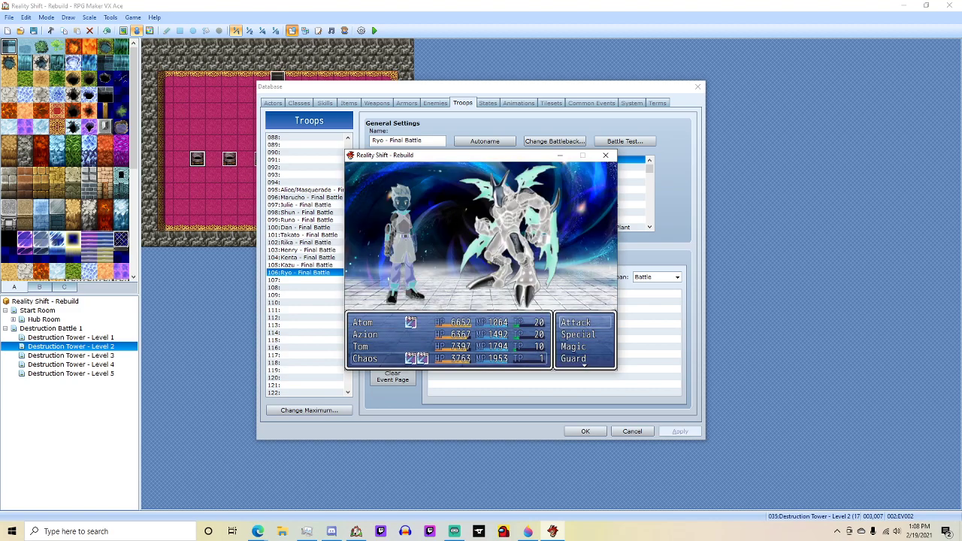
pyautogui.press('Down')
pyautogui.press('Return')
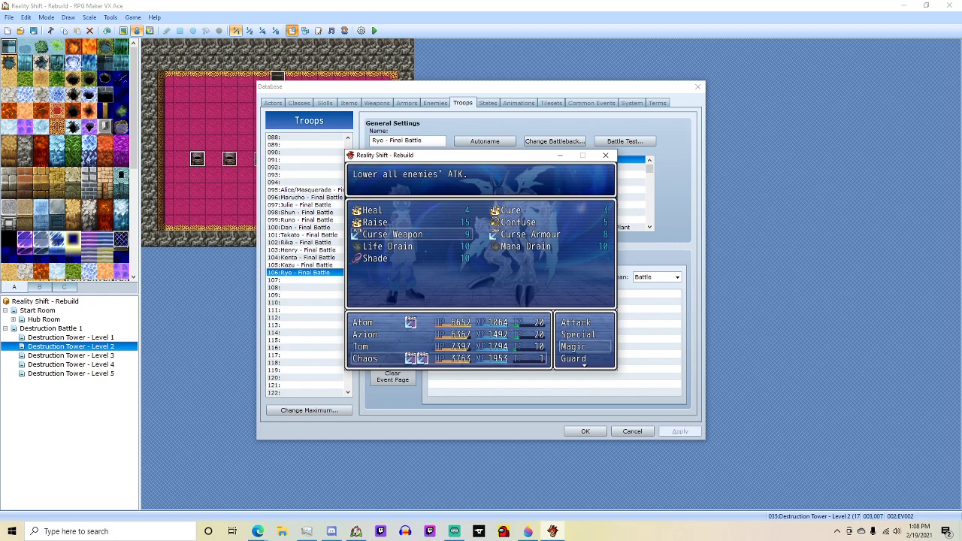
pyautogui.press('Right')
pyautogui.press('Return')
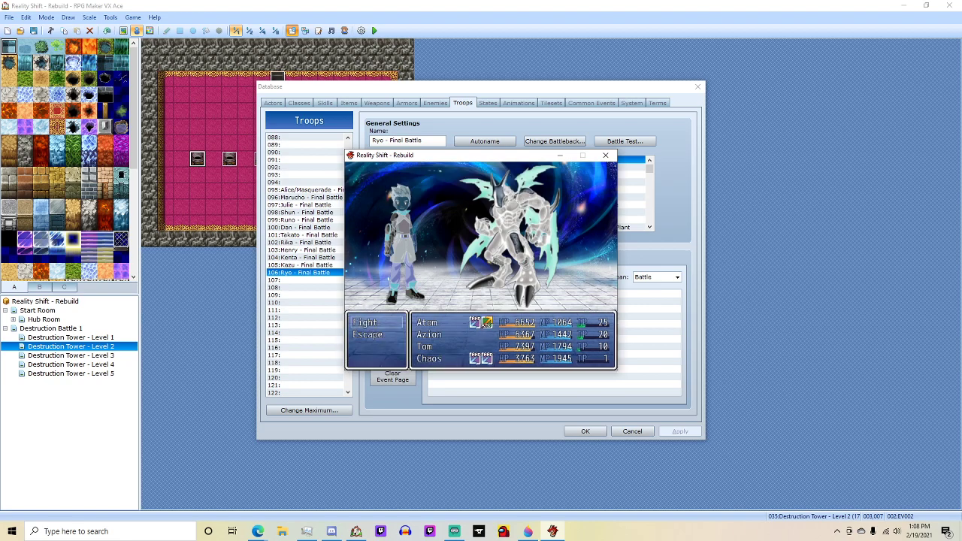
# Have Atom attack and Azion use Attack Up Digimodify! on Atom in the fifth turn.
pyautogui.press('Return')
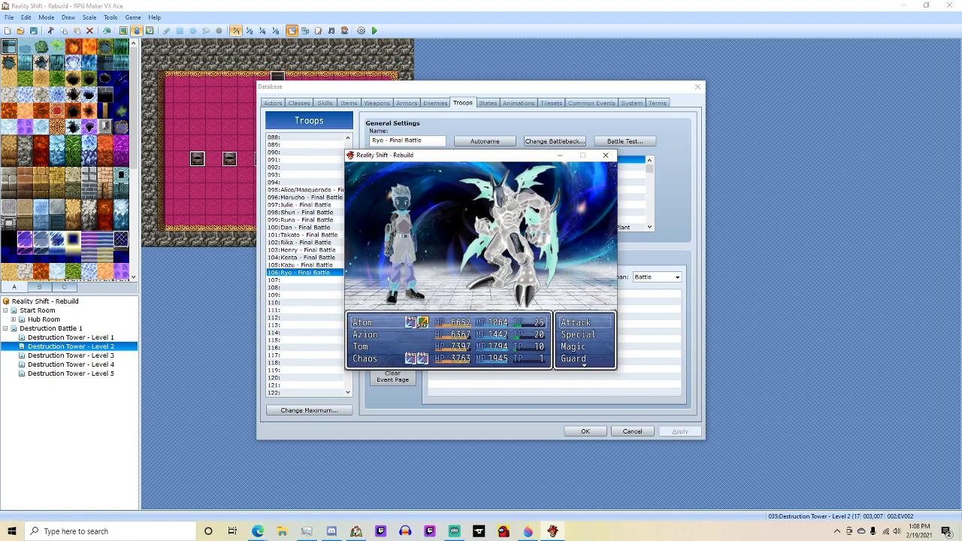
pyautogui.press('Down')
pyautogui.press('Return')
pyautogui.press('Return')
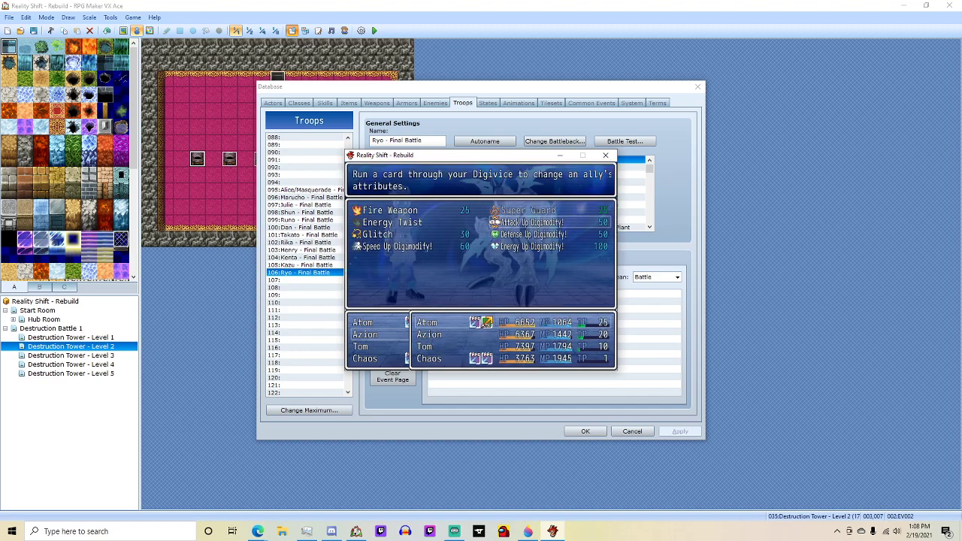
pyautogui.press('Return')
# Choose a spell for Tom in the fifth turn.
pyautogui.press('Down')
pyautogui.press('Return')
pyautogui.press('Return')
pyautogui.press('Down')
pyautogui.press('Return')
pyautogui.press('Down')
pyautogui.press('Return')
# Have Chaos cast Confuse on the enemies and play out the fifth turn.
pyautogui.press('Down')
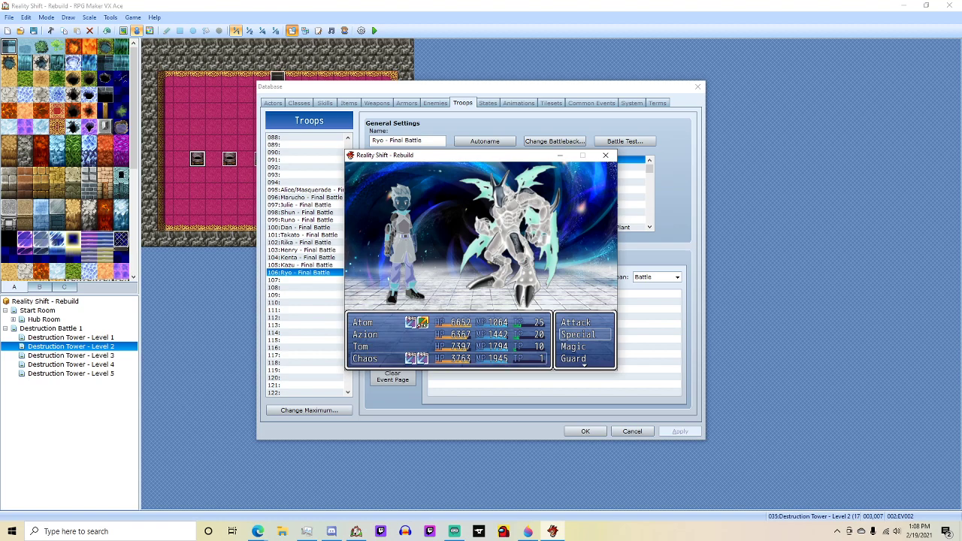
pyautogui.press('Down')
pyautogui.press('Return')
pyautogui.press('Left')
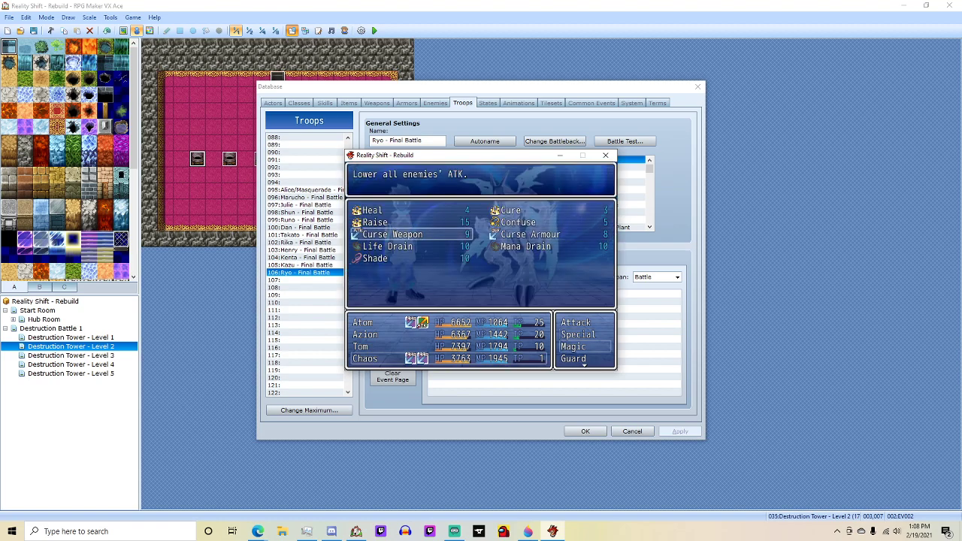
pyautogui.press('Down')
pyautogui.press('Right')
pyautogui.press('Up')
pyautogui.press('Up')
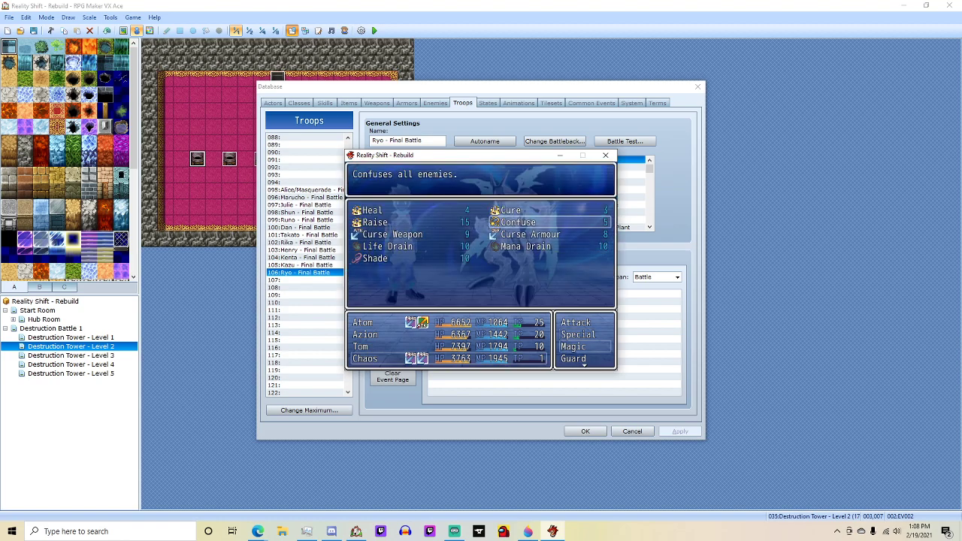
pyautogui.press('Return')
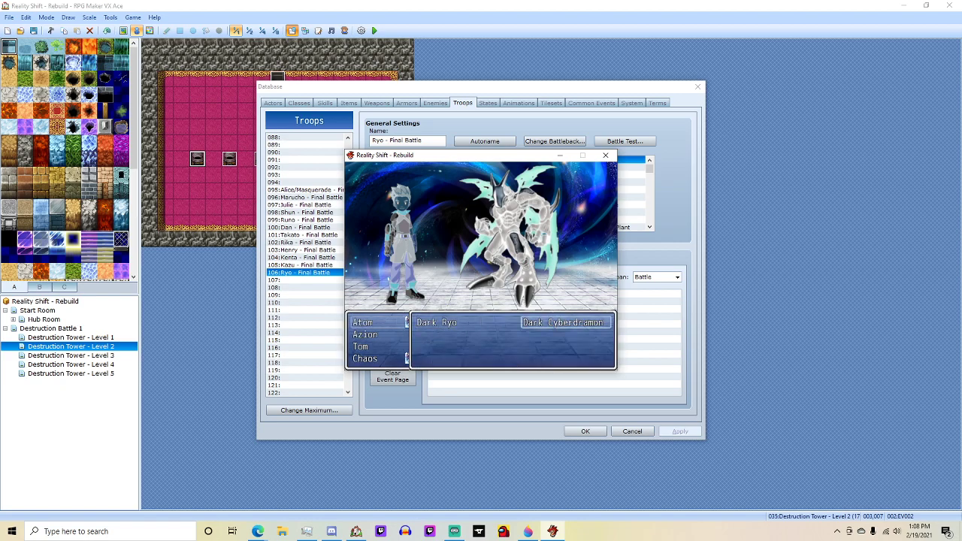
# Have Atom attack Dark Cyberdramon and Azion use a Digimodify card on Chaos in the sixth turn.
pyautogui.press('Down')
pyautogui.press('Return')
pyautogui.press('Down')
pyautogui.press('Return')
pyautogui.press('Down')
pyautogui.press('Return')
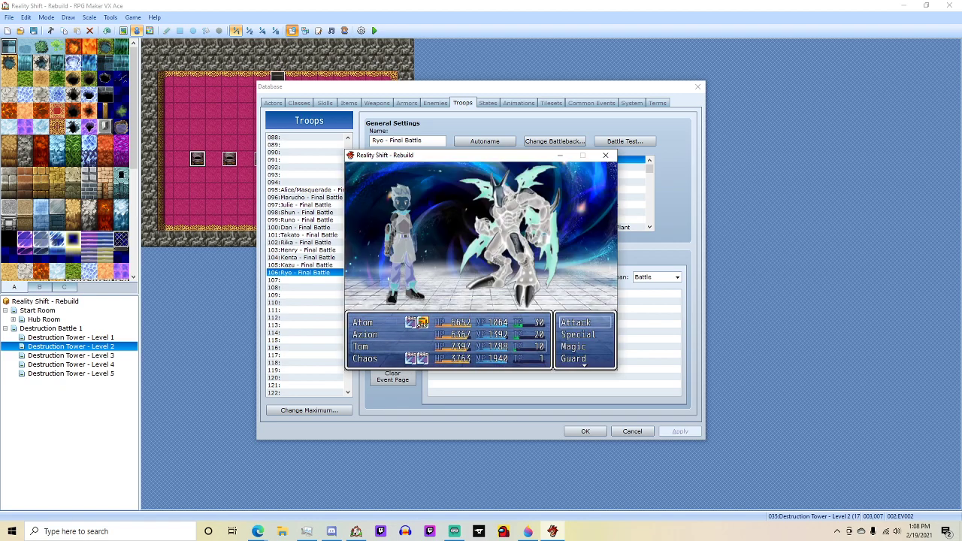
# Have Tom use Tackle on Dark Ryo in the sixth turn.
pyautogui.press('Down')
pyautogui.press('Return')
pyautogui.press('Down')
pyautogui.press('Return')
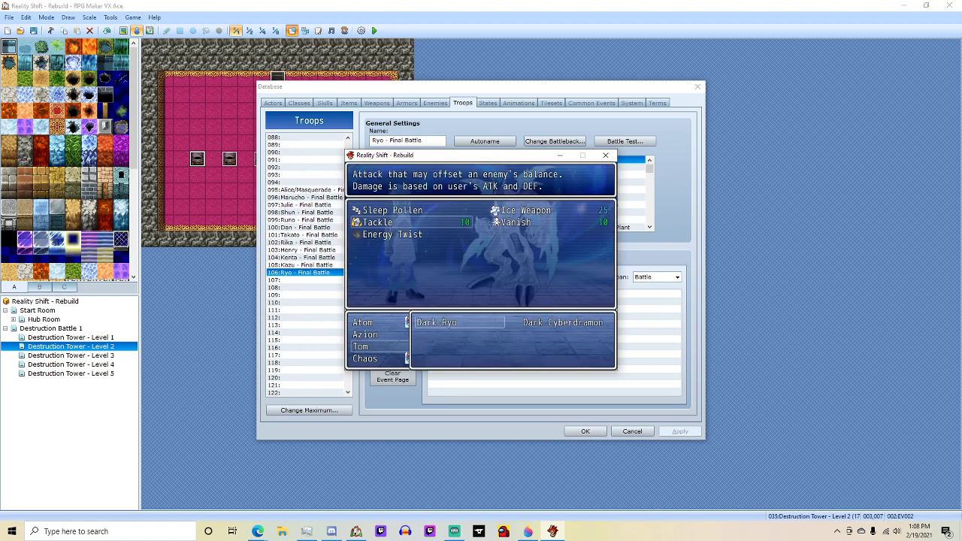
pyautogui.press('Return')
# Have Chaos cast Shade on Dark Cyberdramon and play out the sixth turn.
pyautogui.press('Down')
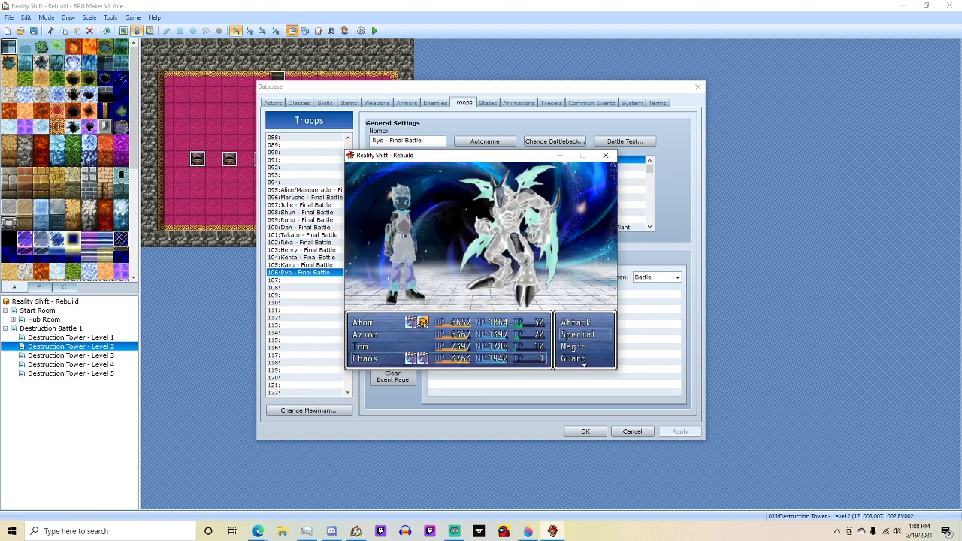
pyautogui.press('Down')
pyautogui.press('Return')
pyautogui.press('Down')
pyautogui.press('Down')
pyautogui.press('Right')
pyautogui.press('Return')
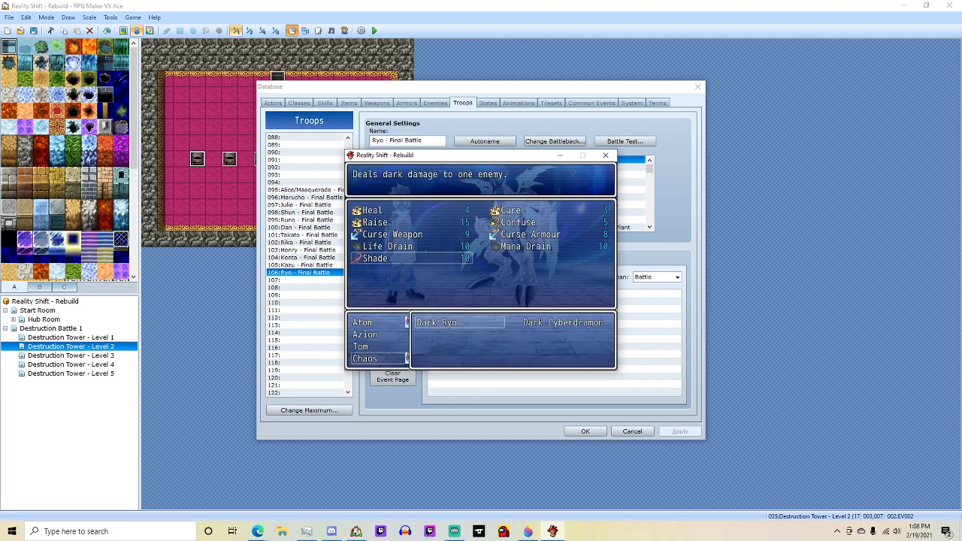
pyautogui.press('Right')
pyautogui.press('Return')
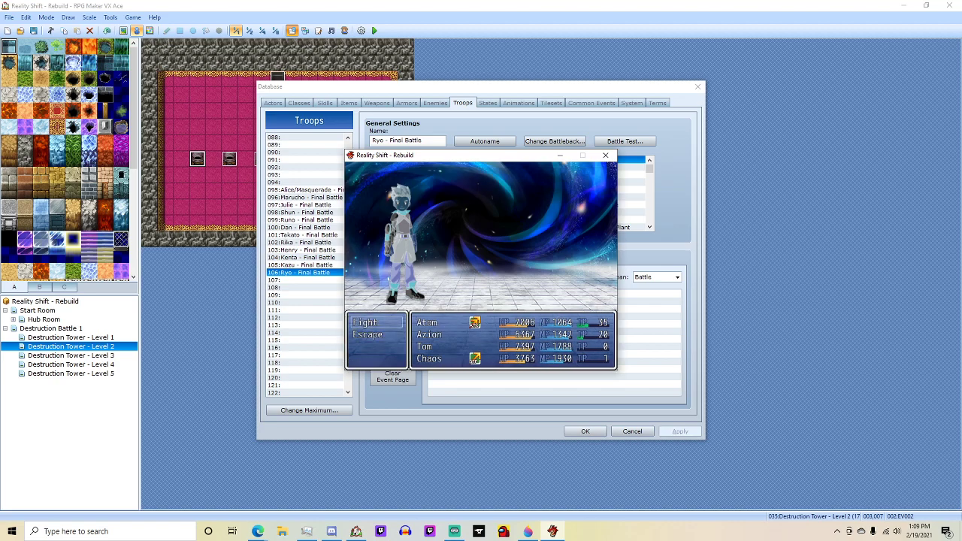
# Finish the battle test against the remaining Dark Ryo and close the database, keeping its changes.
pyautogui.press('Return')
pyautogui.press('Return')
pyautogui.press('Return')
pyautogui.press('Return')
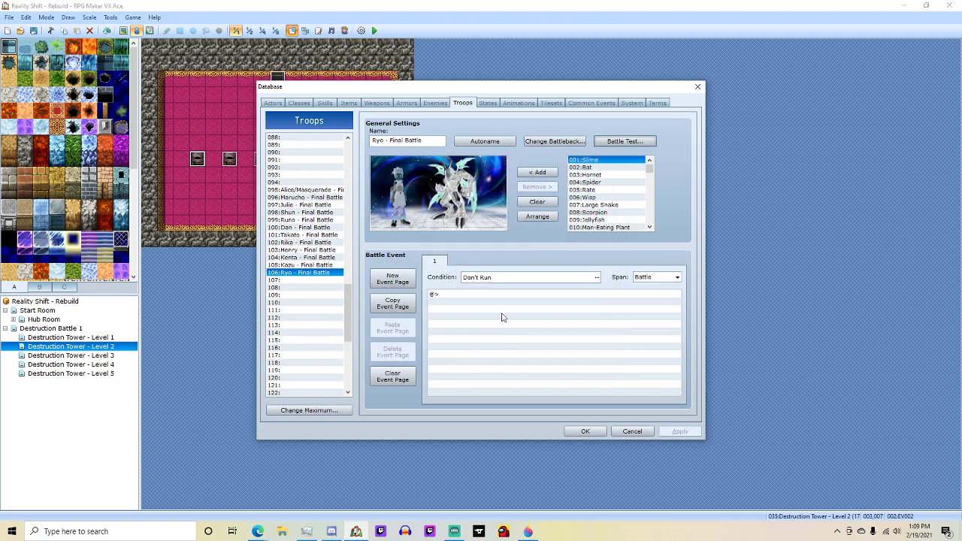
pyautogui.click(584, 431)
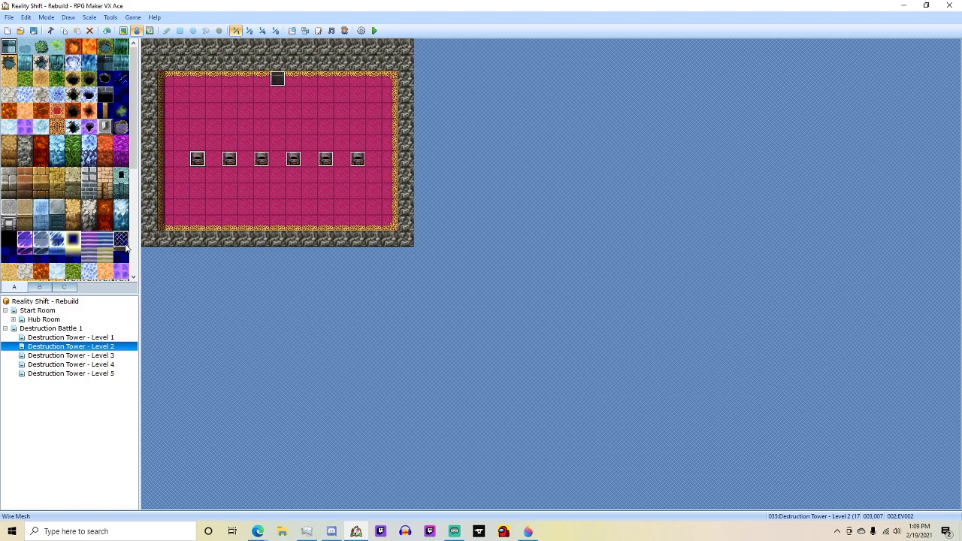
# Place a metal ladder two tiles high in the upper wall of Destruction Tower - Level 2, one column right of the doorway.
pyautogui.scroll(-2, 89, 239)
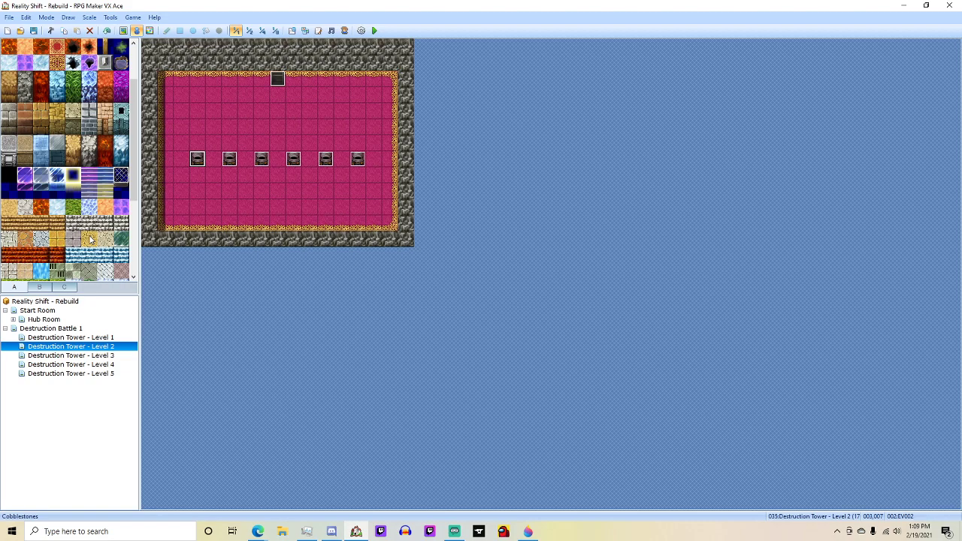
pyautogui.scroll(-1, 89, 239)
pyautogui.scroll(-2, 89, 239)
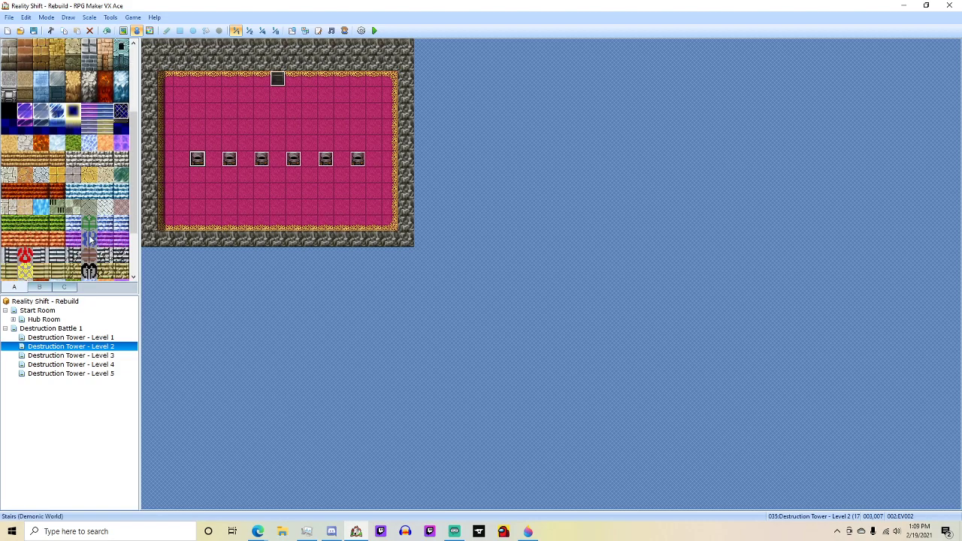
pyautogui.scroll(4, 90, 239)
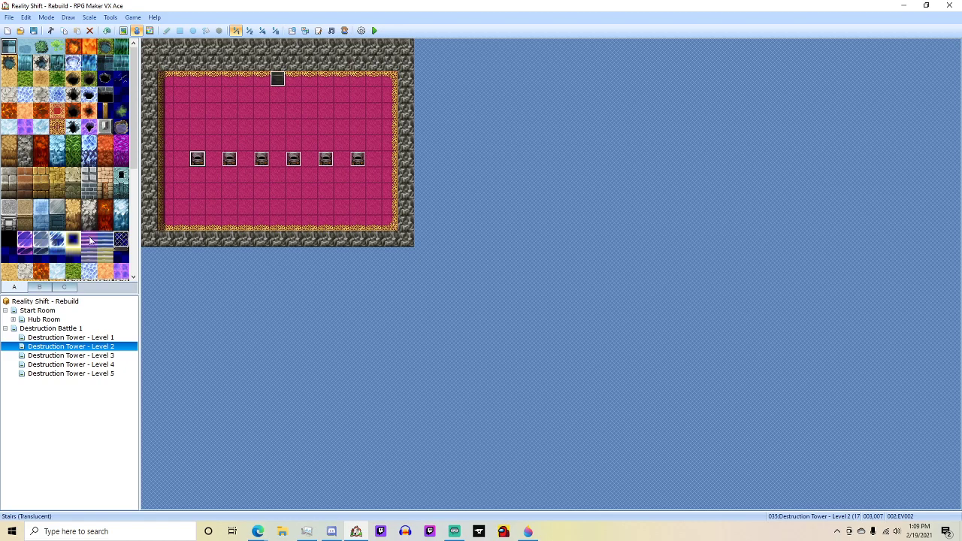
pyautogui.click(41, 288)
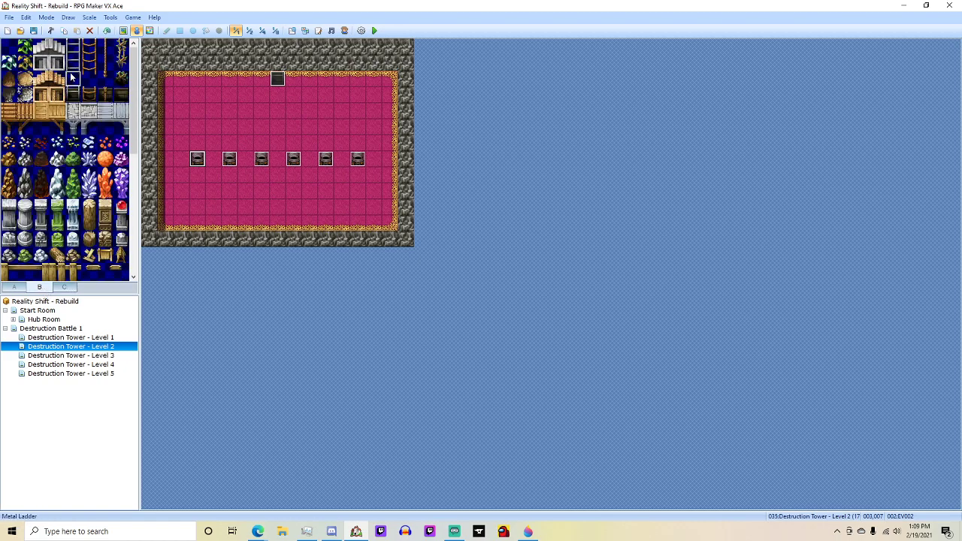
pyautogui.moveTo(72, 46); pyautogui.dragTo(73, 80)
pyautogui.click(107, 31)
pyautogui.click(72, 76)
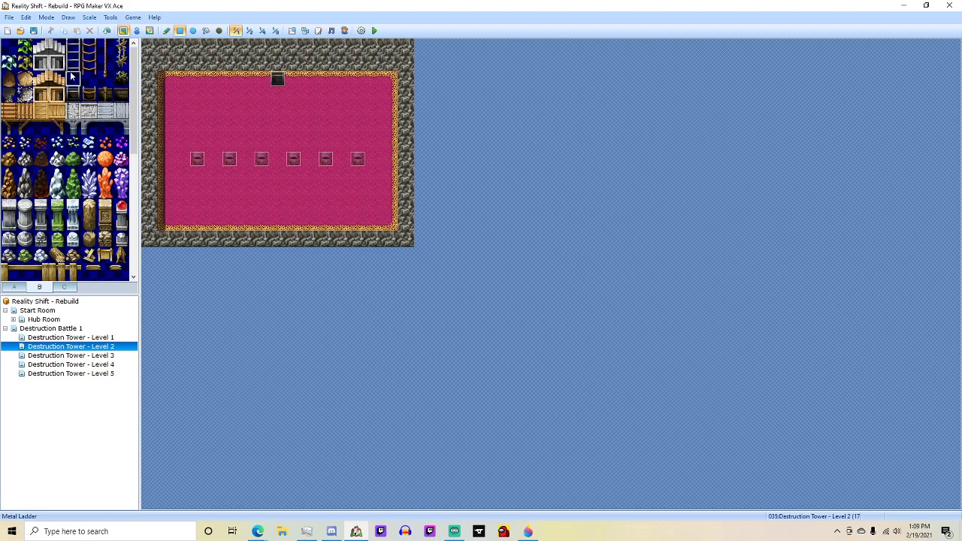
pyautogui.click(291, 66)
pyautogui.click(73, 78)
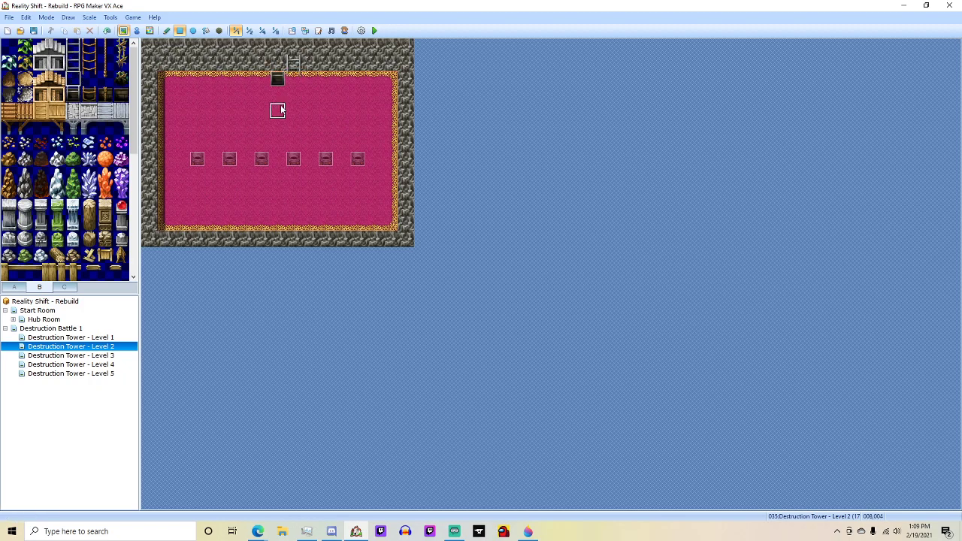
pyautogui.click(73, 55)
pyautogui.click(293, 48)
# Copy the ladder event from Destruction Tower - Level 1 onto the foot of Level 2's ladder and open the copy for editing.
pyautogui.click(68, 337)
pyautogui.click(136, 31)
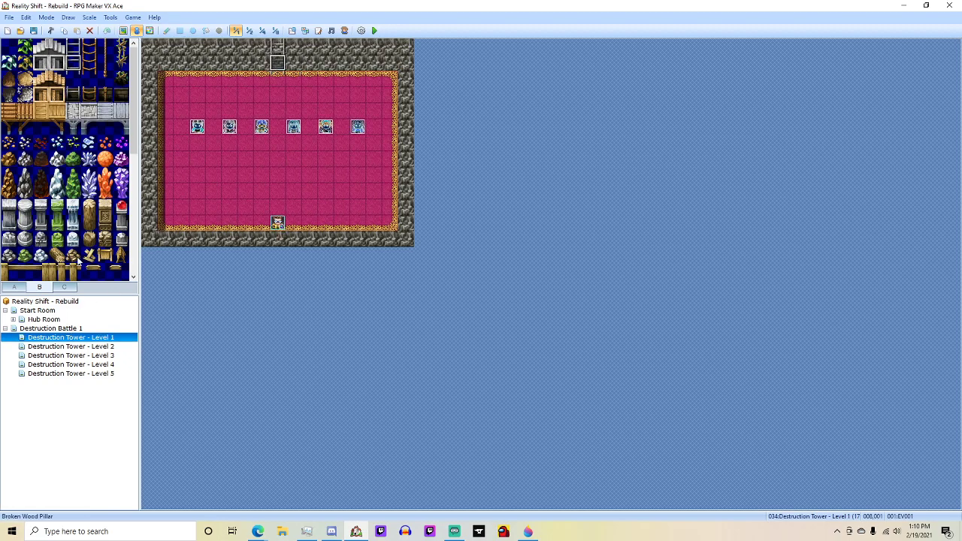
pyautogui.click(86, 346)
pyautogui.click(294, 70)
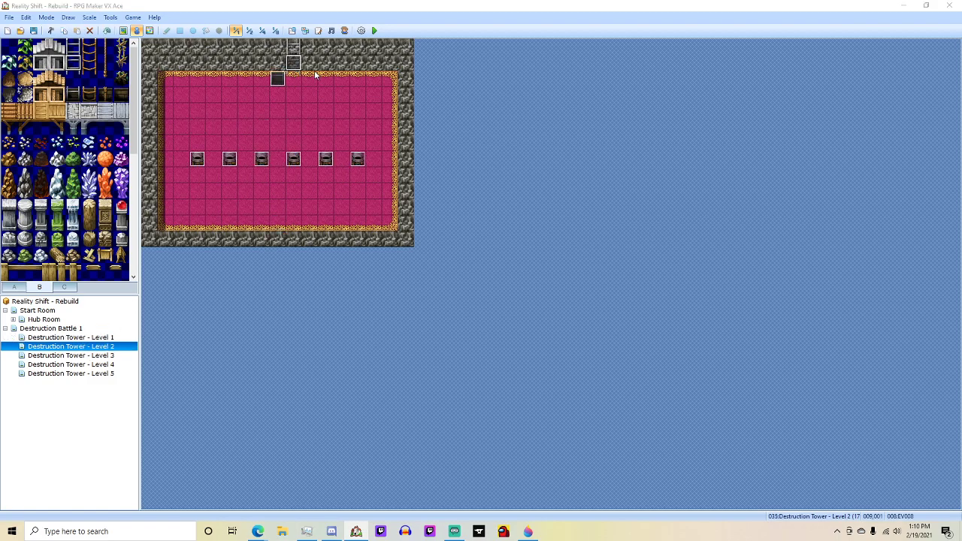
pyautogui.press('Return')
# Open the switch choice of the event's first conditional branch and name switch 0187 "Defeated Dark Takato".
pyautogui.doubleClick(548, 164)
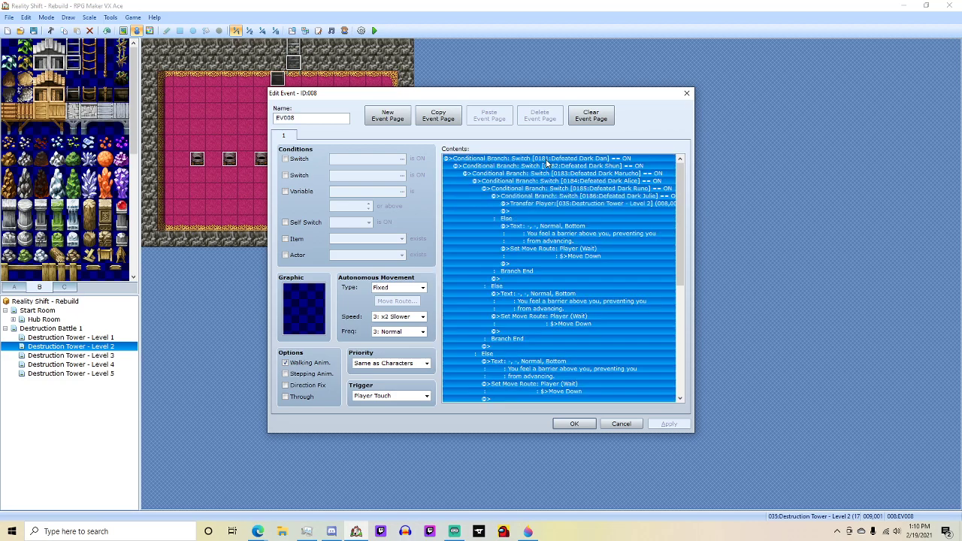
pyautogui.click(589, 218)
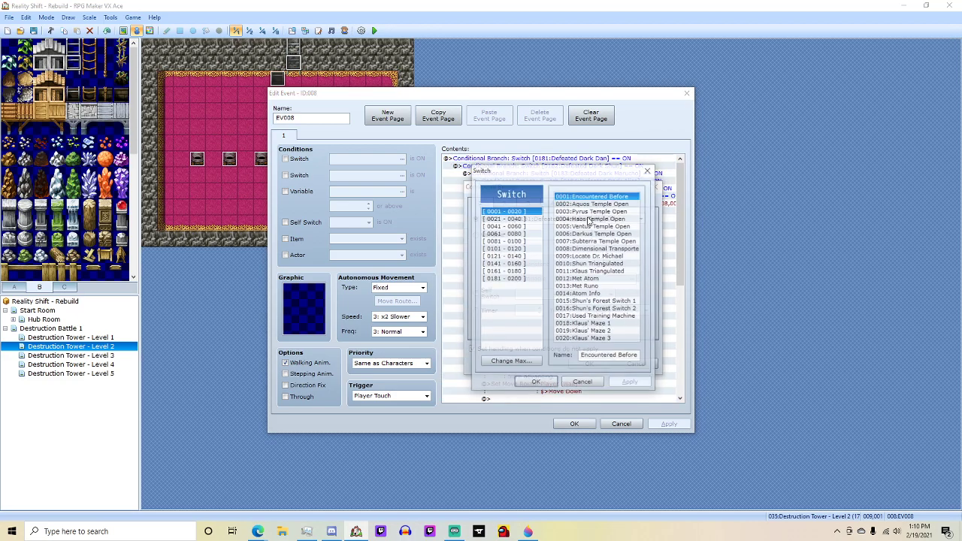
pyautogui.click(519, 280)
pyautogui.click(612, 240)
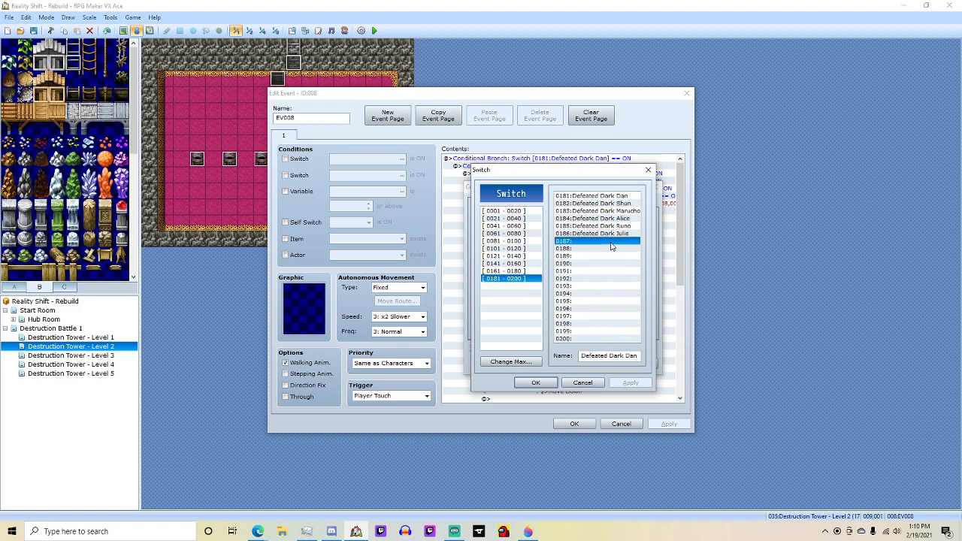
pyautogui.write('Defe')
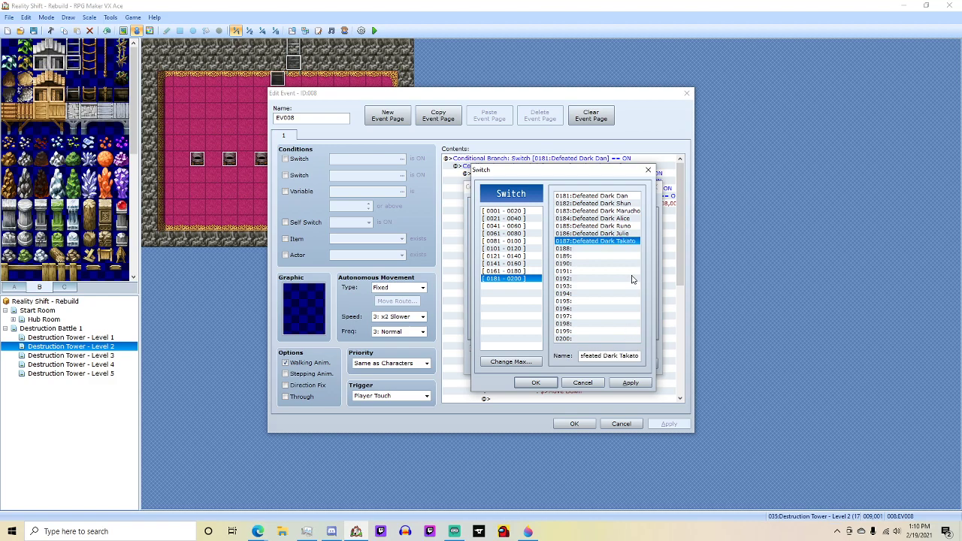
# Copy the name "Defeated Dark Takato" from switch 0187 into switches 0188 to 0192.
pyautogui.click(621, 249)
pyautogui.click(600, 242)
pyautogui.press('Down')
pyautogui.write('Defeated Dark Takato')
pyautogui.press('Down')
pyautogui.write('Defeated Dark Takato')
pyautogui.press('Down')
pyautogui.write('Defeated Dark Takato')
pyautogui.press('Down')
pyautogui.hotkey('ctrl', 'v')
pyautogui.press('Down')
pyautogui.hotkey('ctrl', 'v')
# Rename switch 0188 as "Defeated Dark Rika".
pyautogui.press('Up')
pyautogui.press('Up')
pyautogui.press('Up')
pyautogui.press('Up')
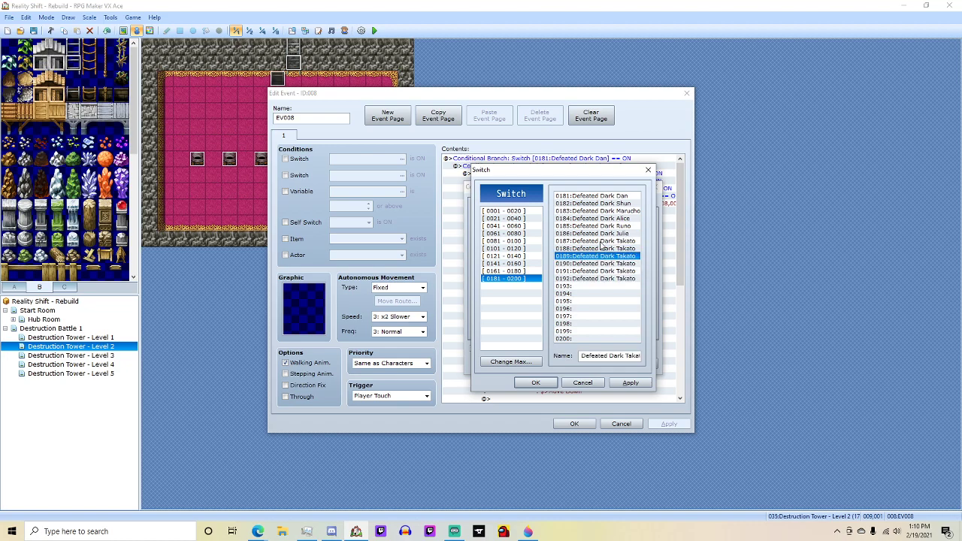
pyautogui.doubleClick(637, 356)
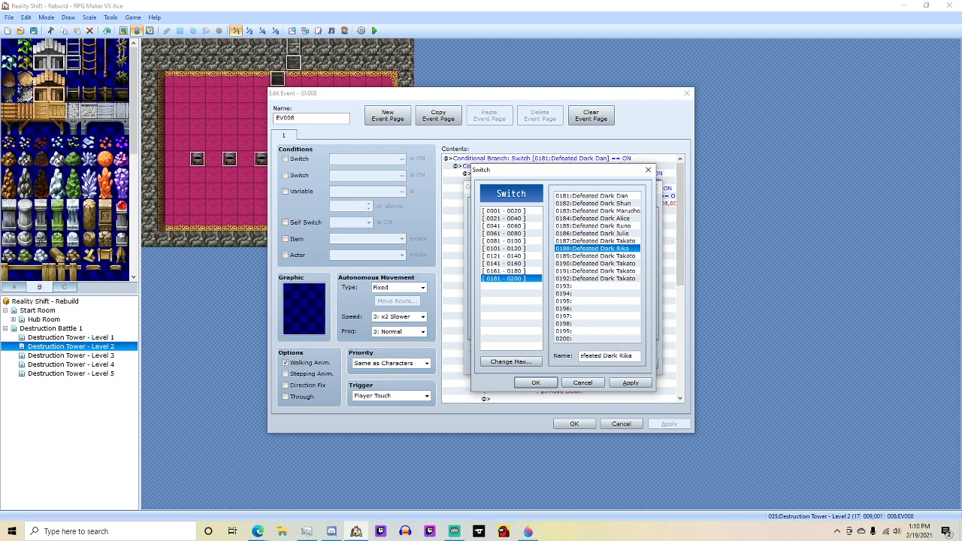